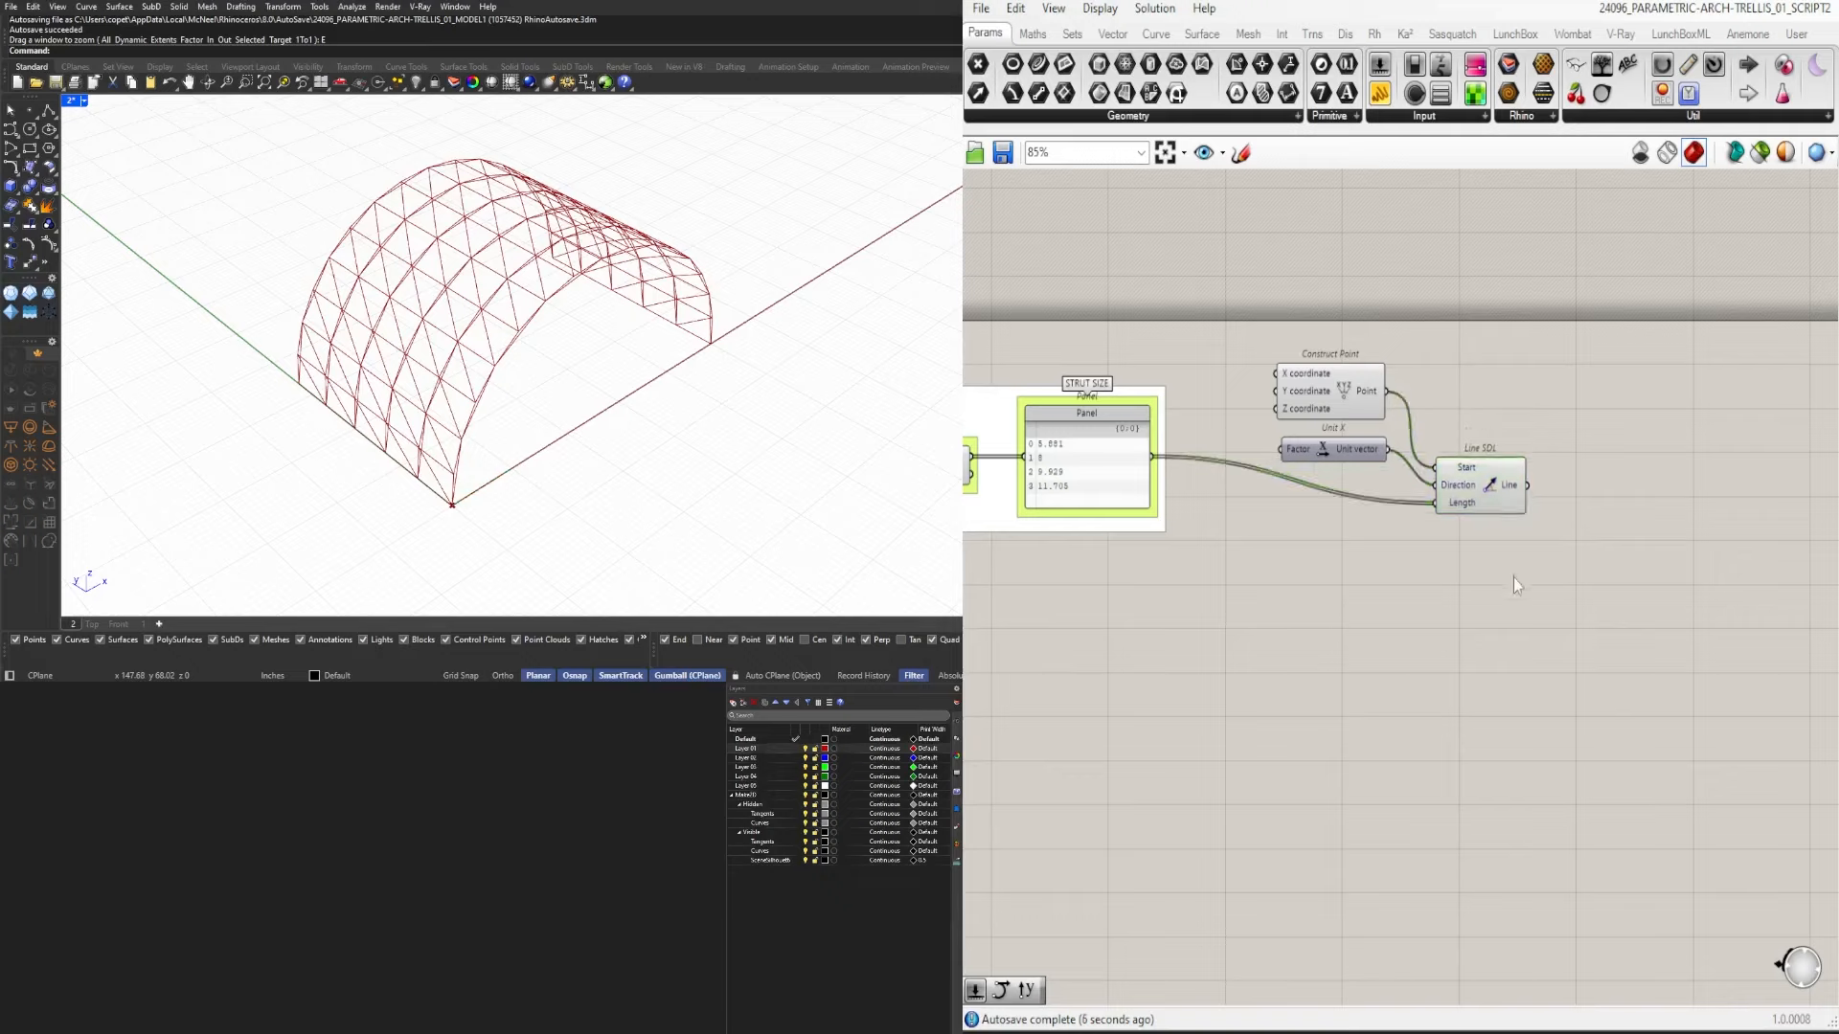
Preview the Line SDL output at the arch corner and shift the Construct Point, Unit X and Line SDL components slightly up the canvas.
click(1506, 498)
scroll(534, 514, up, 5)
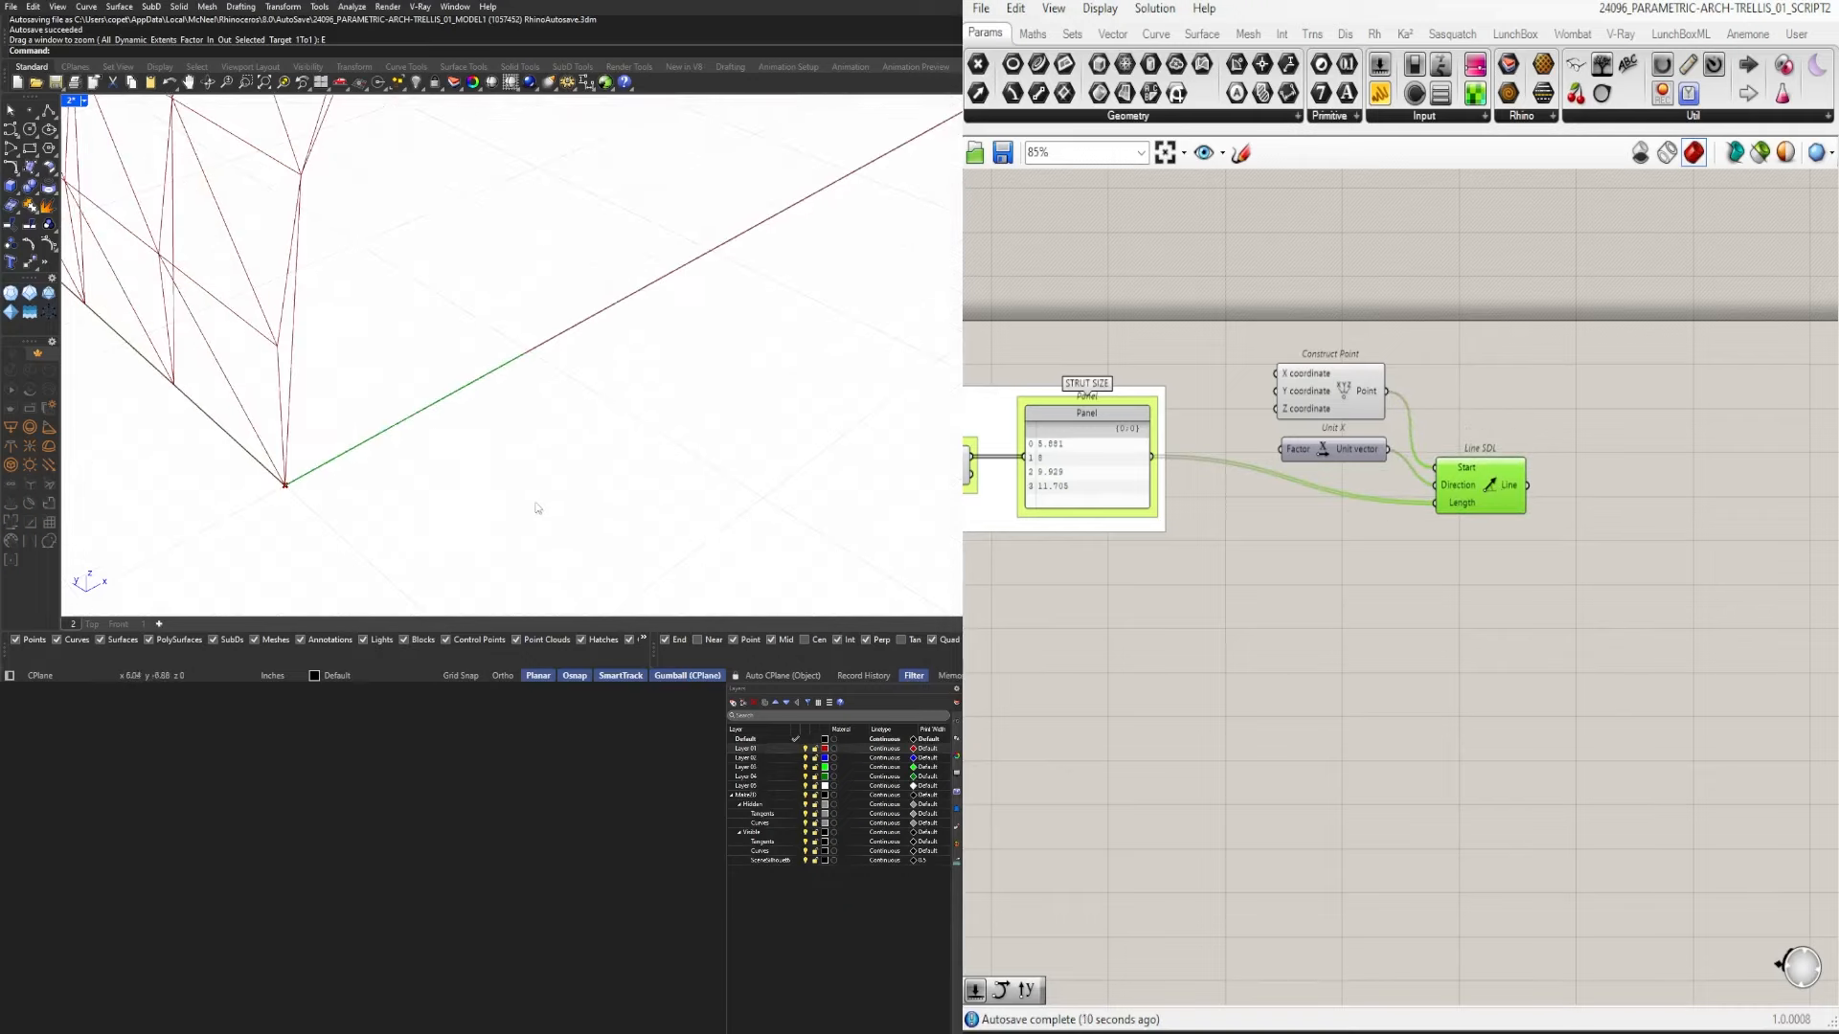
scroll(440, 447, down, 8)
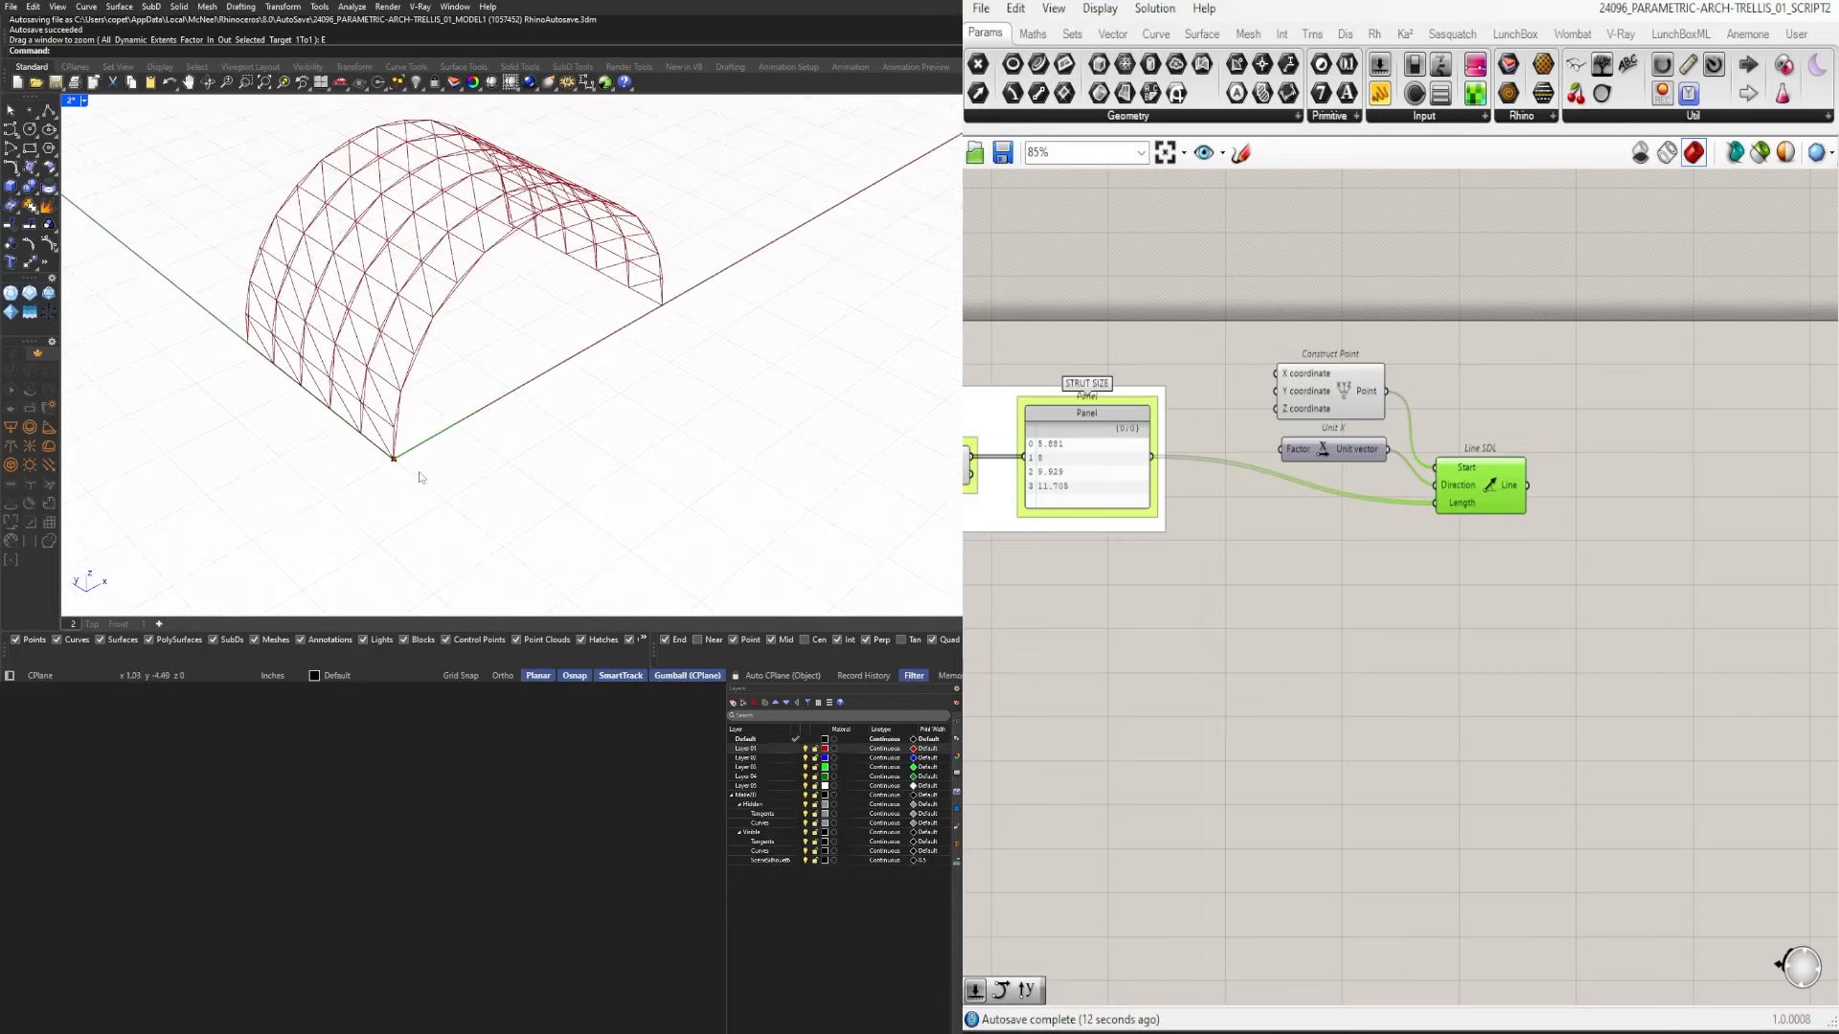
right_drag(411, 458, 527, 402)
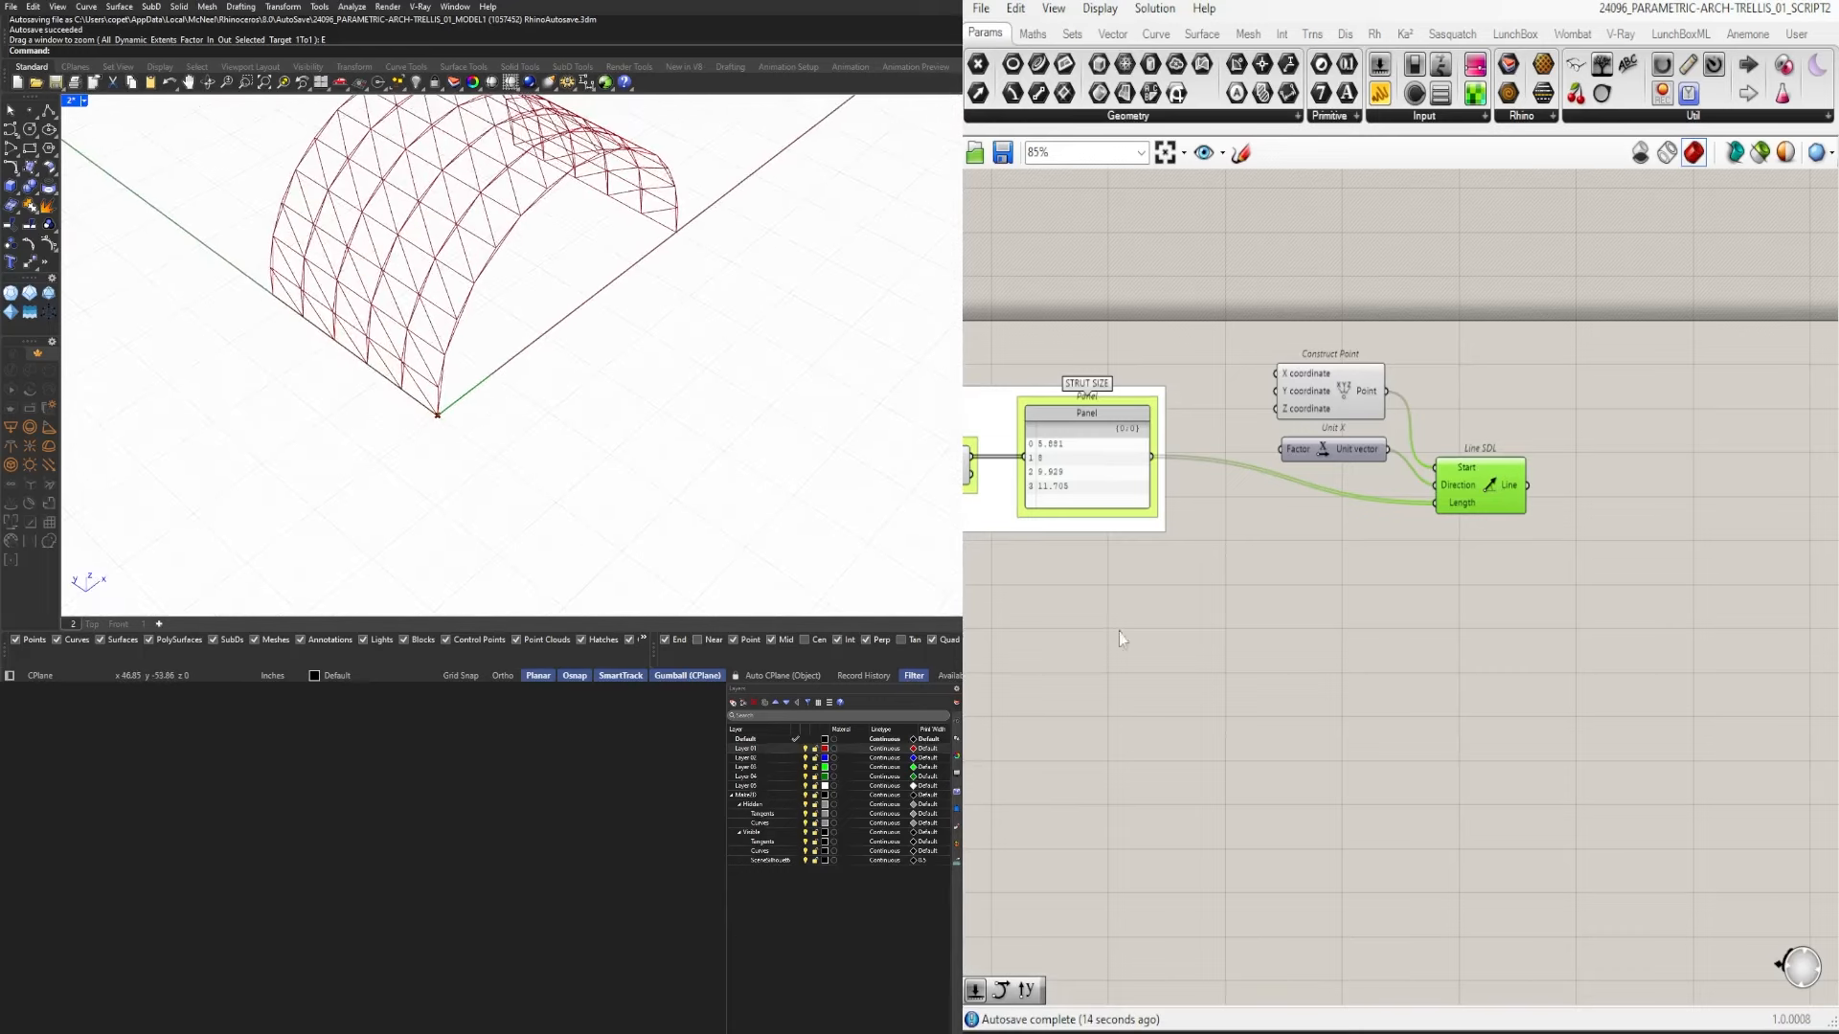
drag(1505, 515, 1521, 479)
drag(1385, 500, 1357, 375)
drag(1522, 459, 1513, 457)
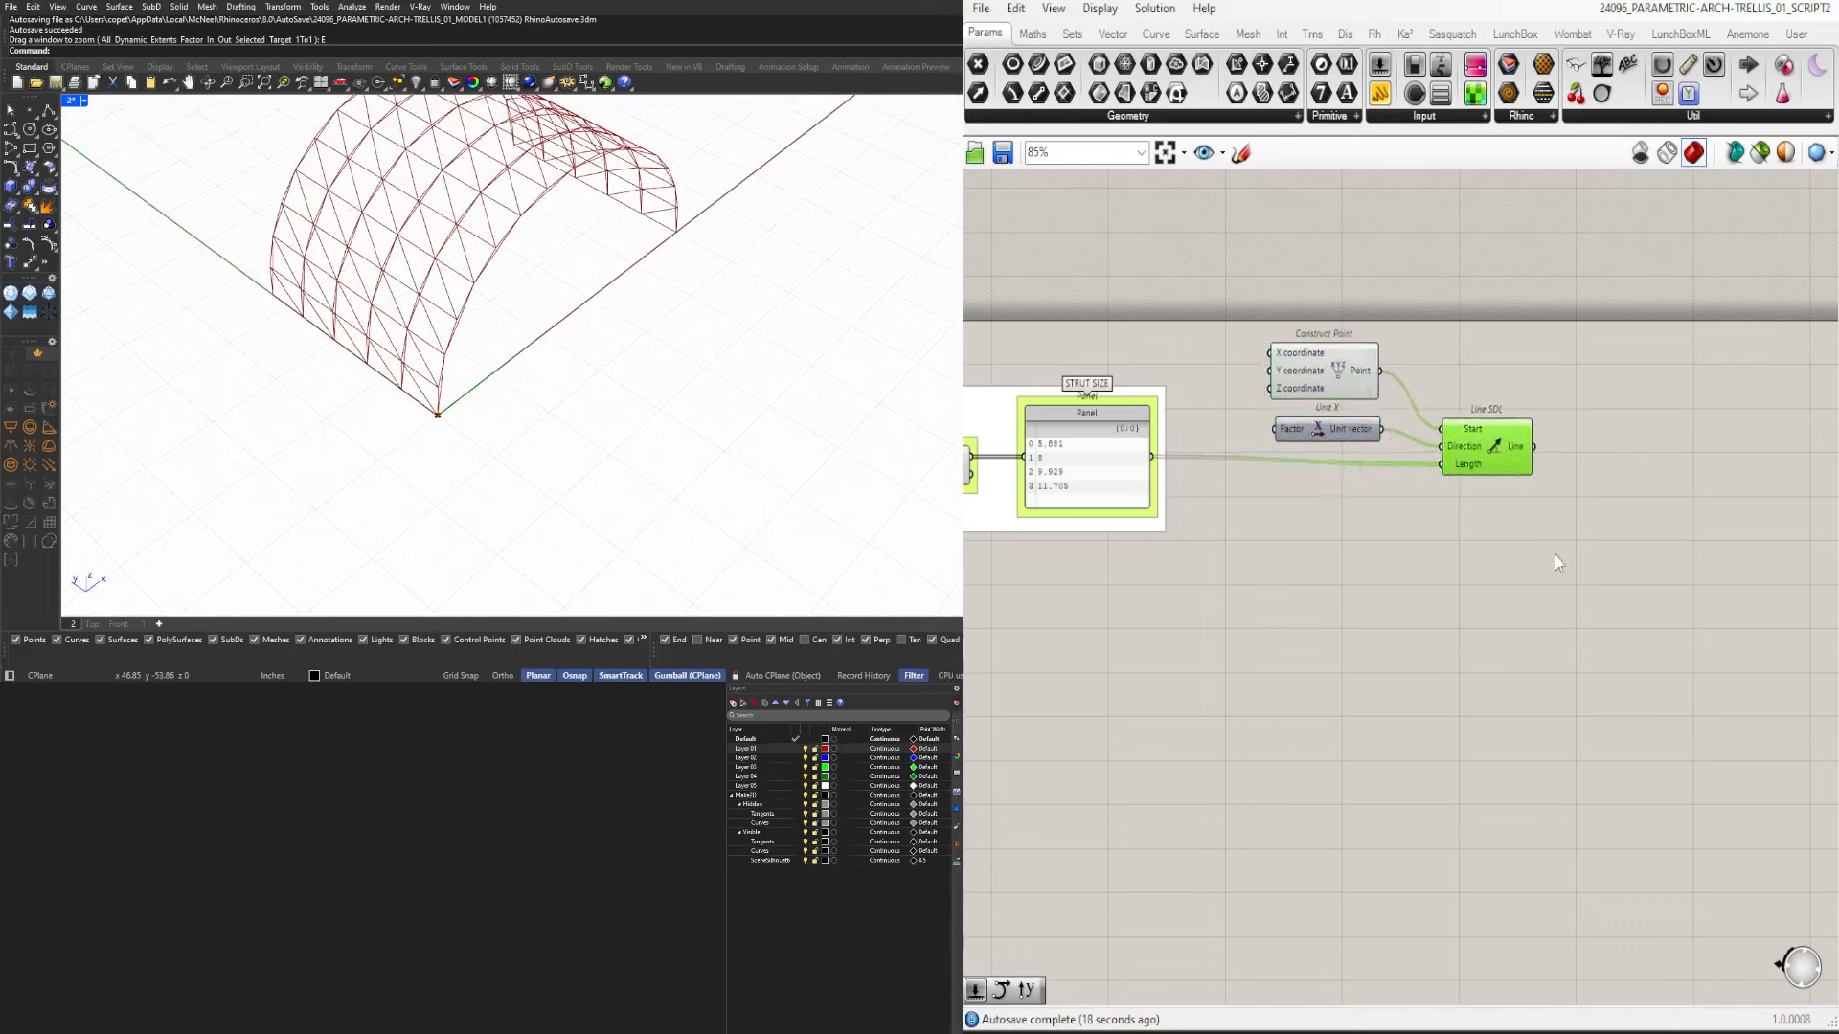
Add a Move component and feed the Line SDL's line output into its Geometry input.
double_click(1555, 555)
text(move)
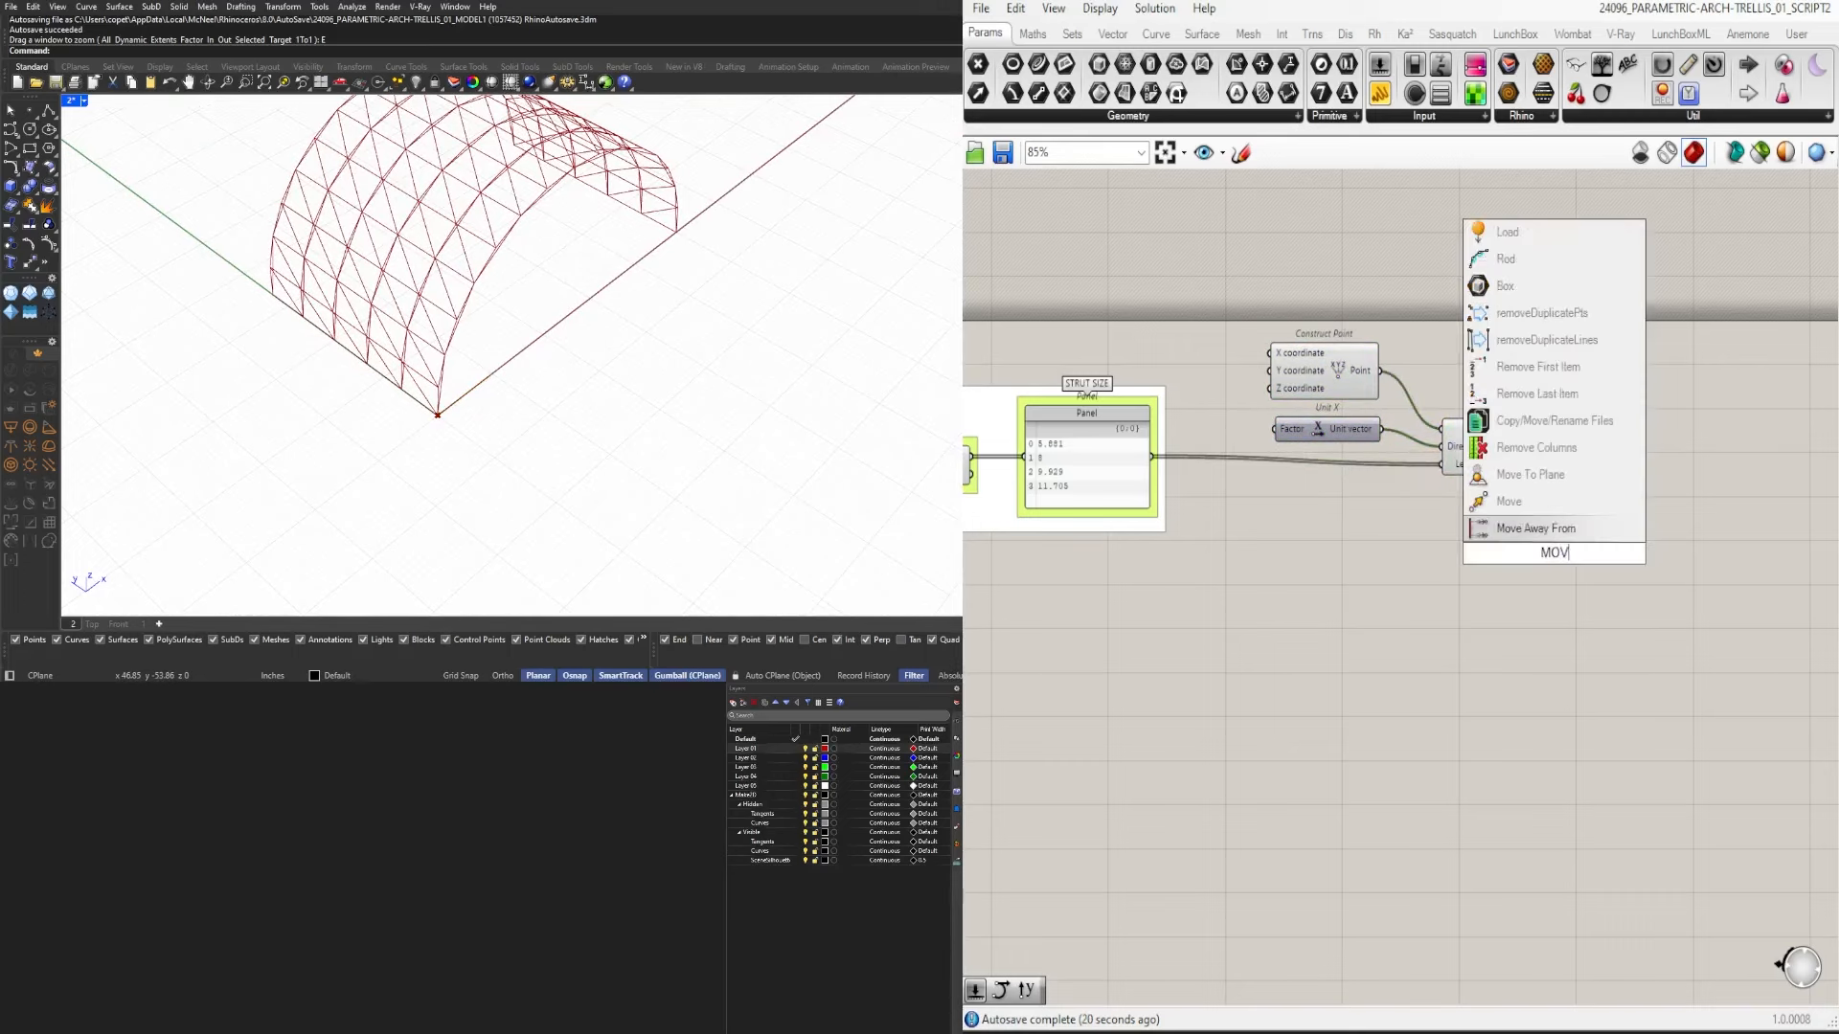
key(Return)
drag(1534, 556, 1715, 494)
drag(1533, 447, 1657, 486)
Add Unit Y and Negative components and wire the negated Y vector into the Move component's Motion input.
double_click(1476, 525)
text(unit y)
key(Return)
double_click(1568, 531)
text(neg)
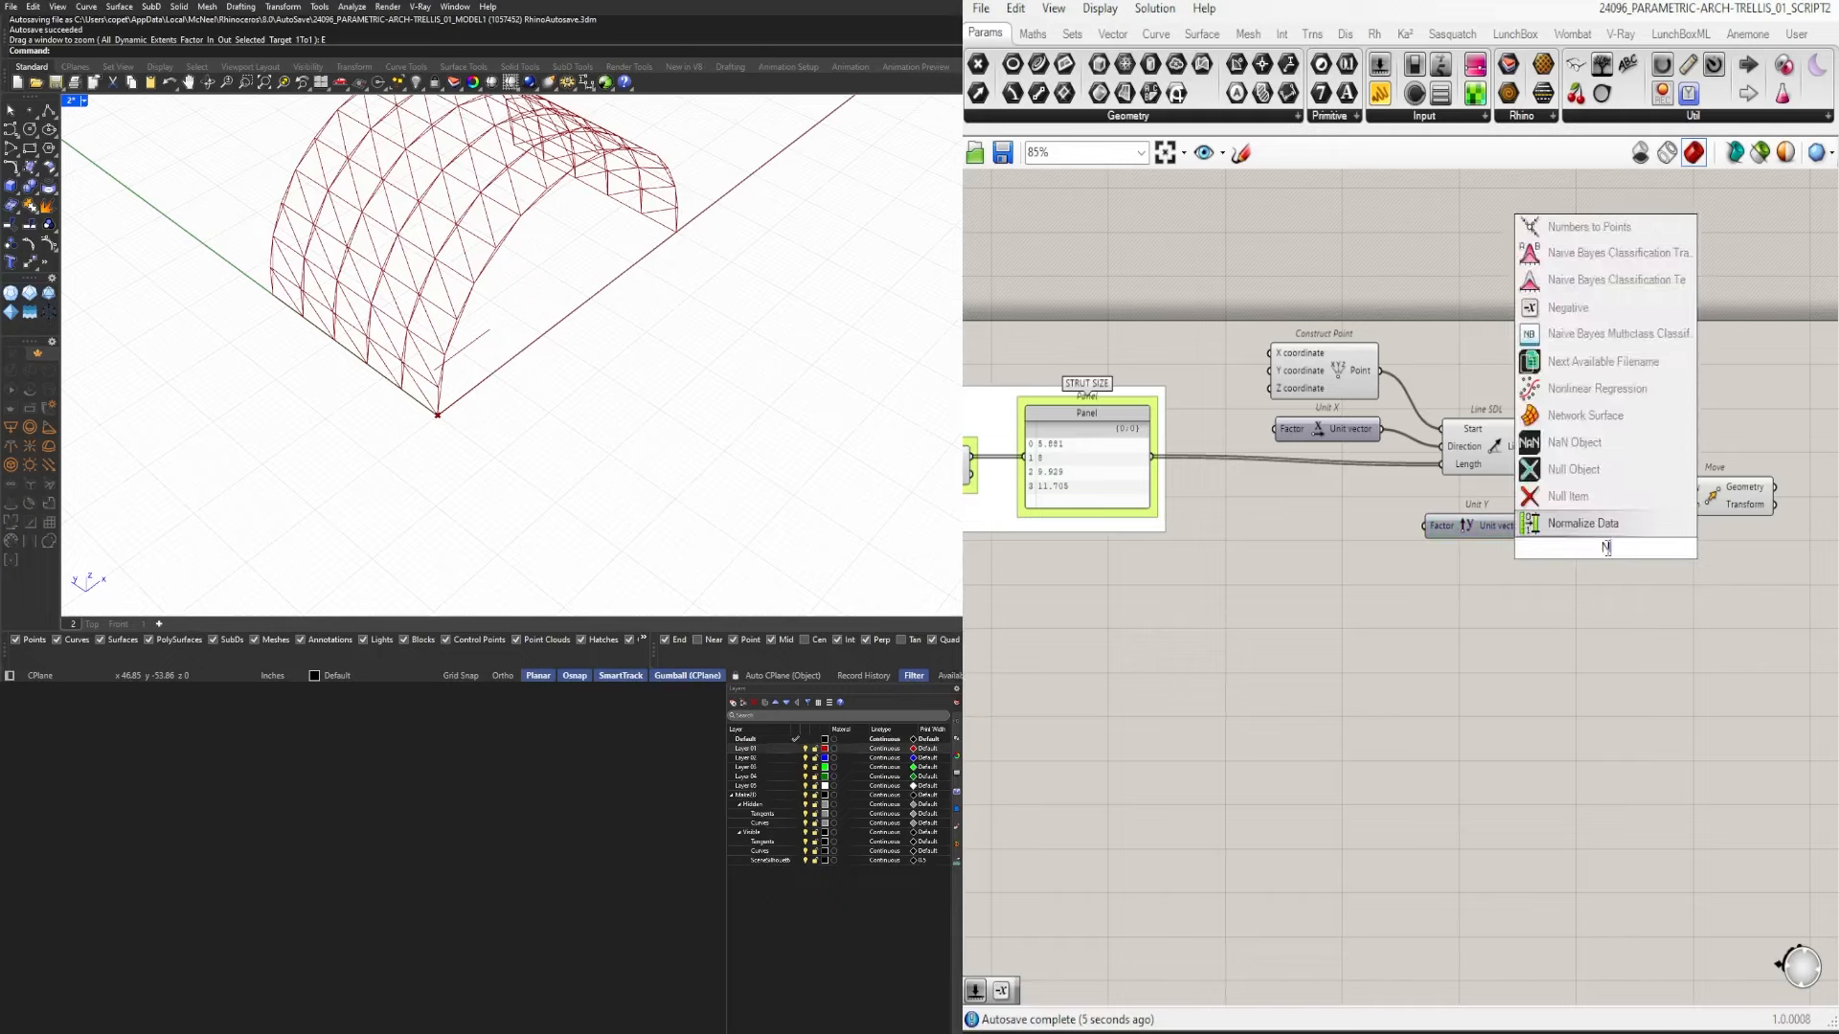
key(Return)
drag(1575, 548, 1700, 487)
click(1513, 594)
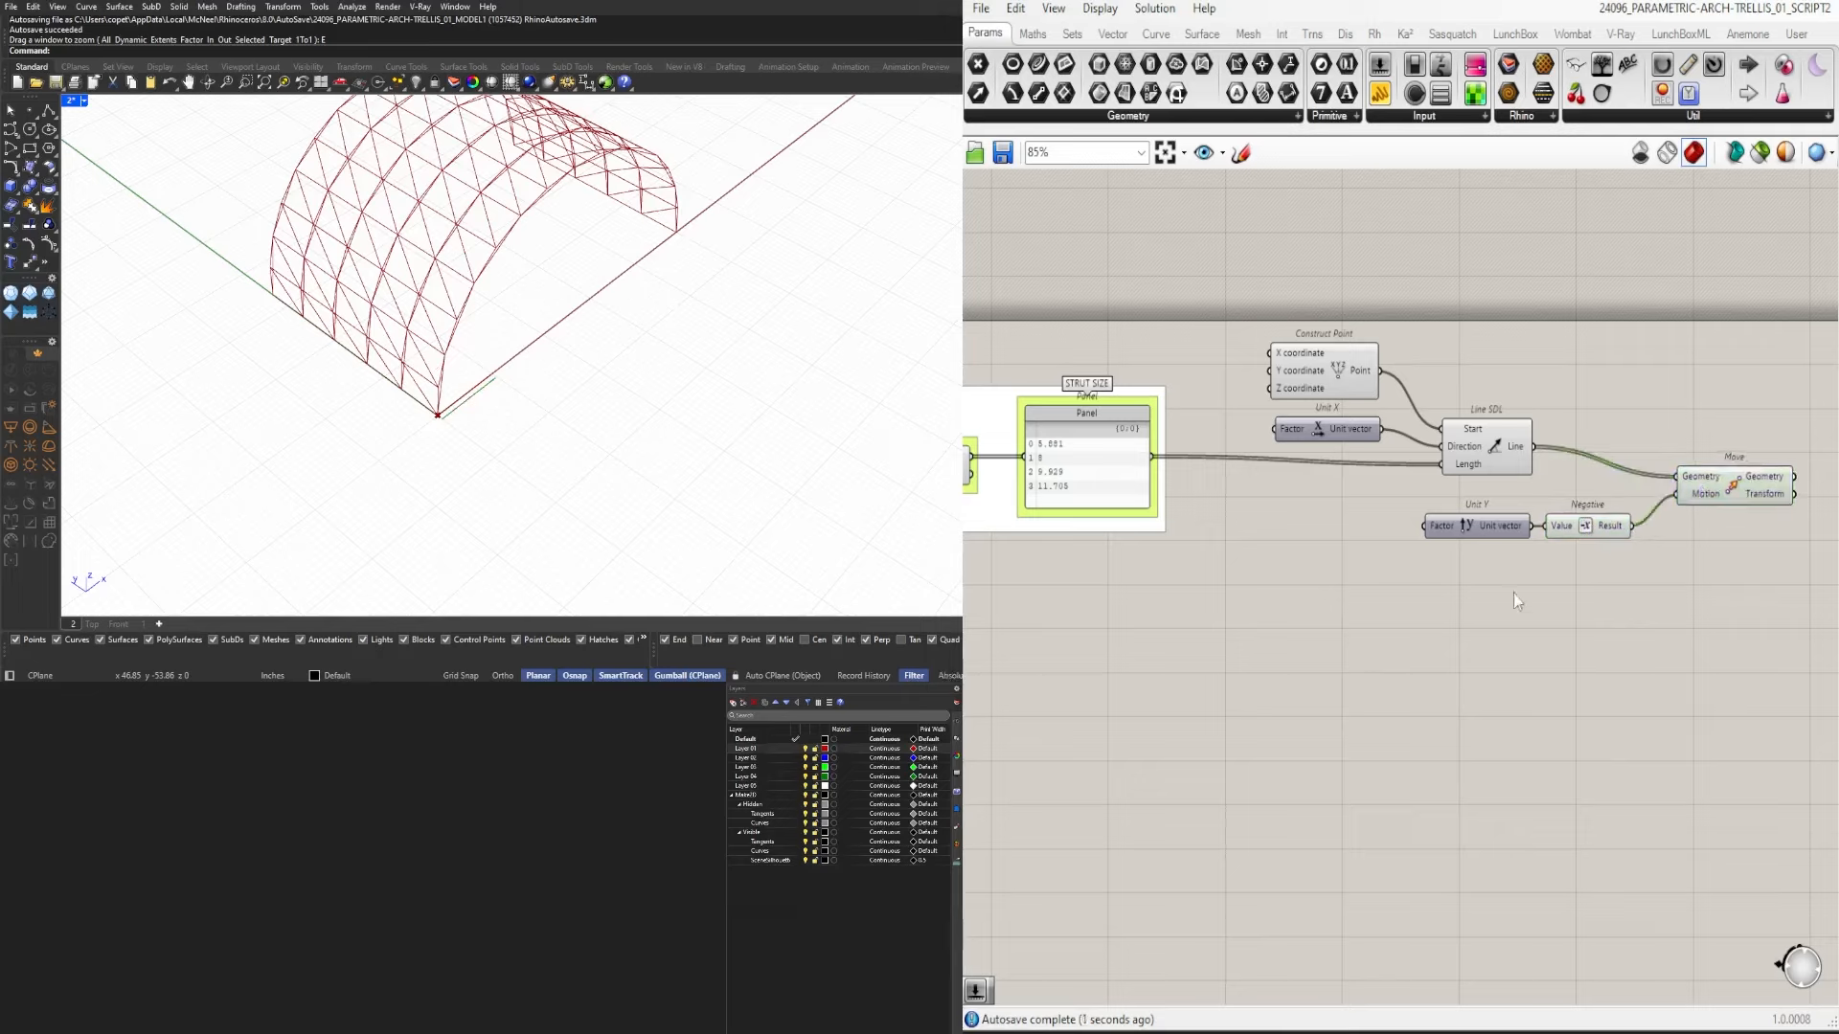
Make room by shifting the Line SDL, Unit Y, Negative and Move components, and add a Series component before Unit Y.
drag(1619, 554, 1540, 448)
click(1358, 553)
double_click(1358, 554)
text(SER)
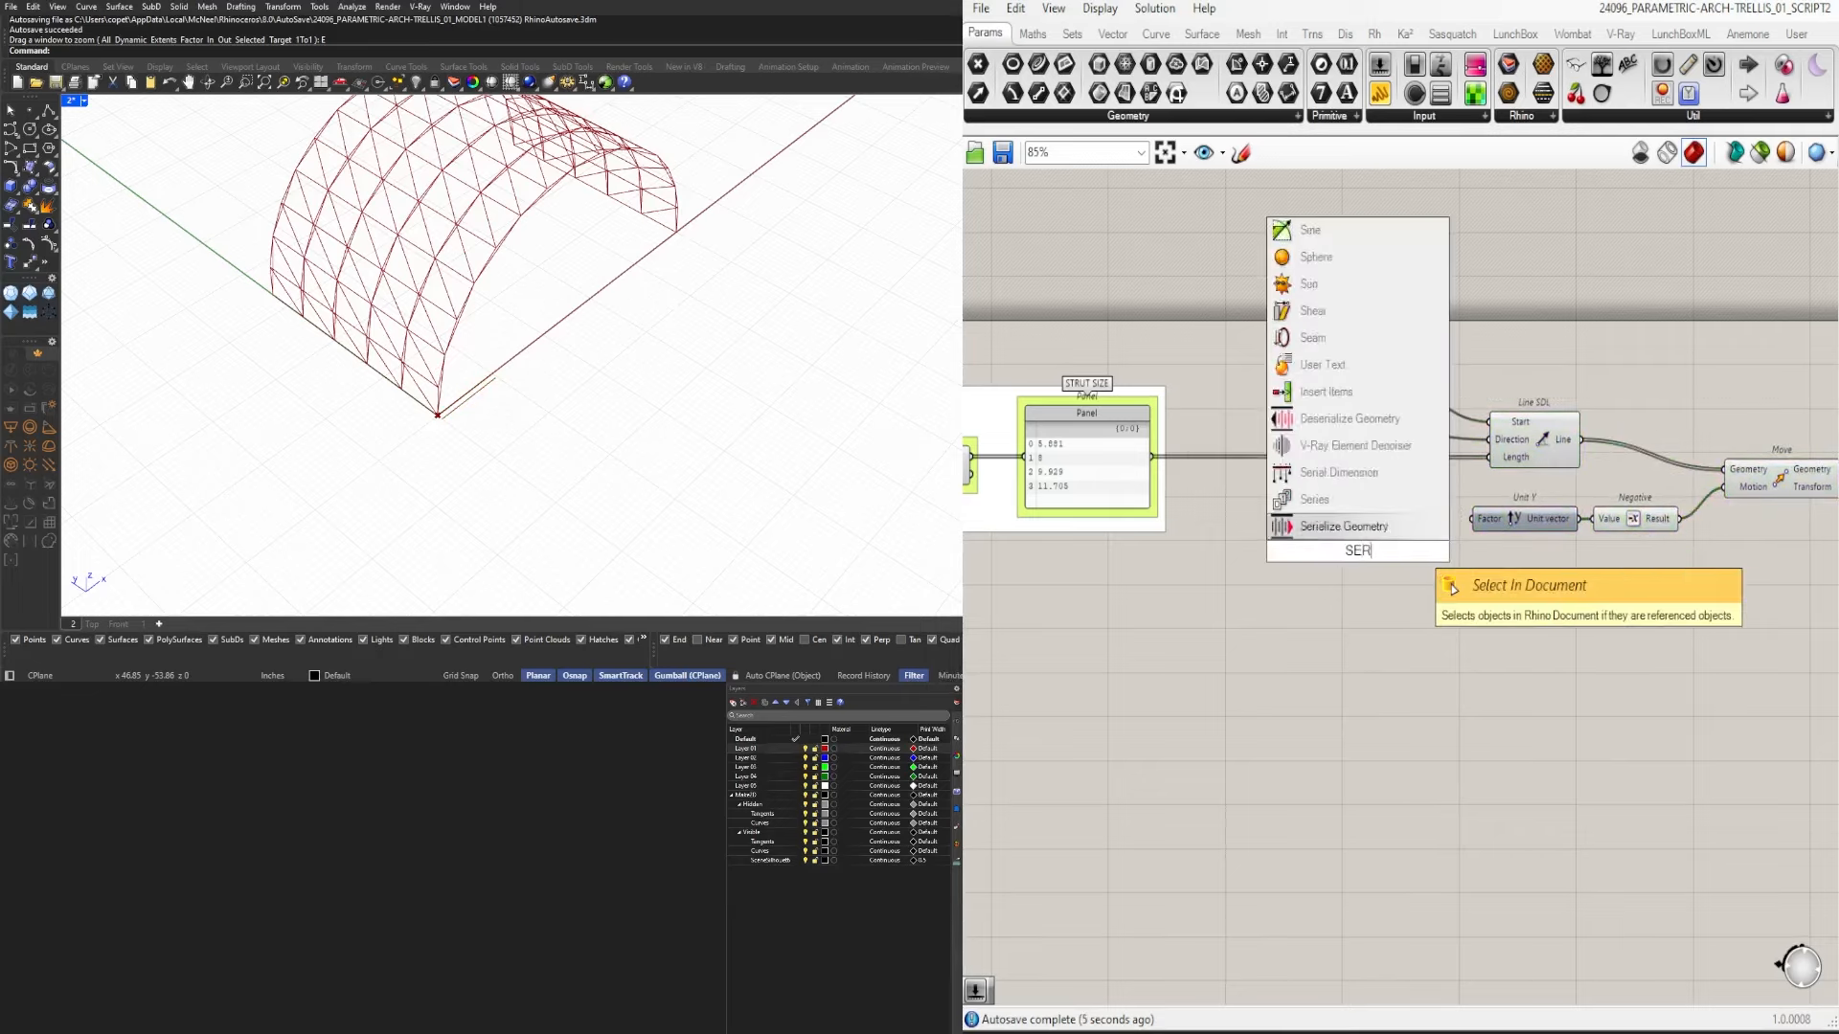
click(1353, 498)
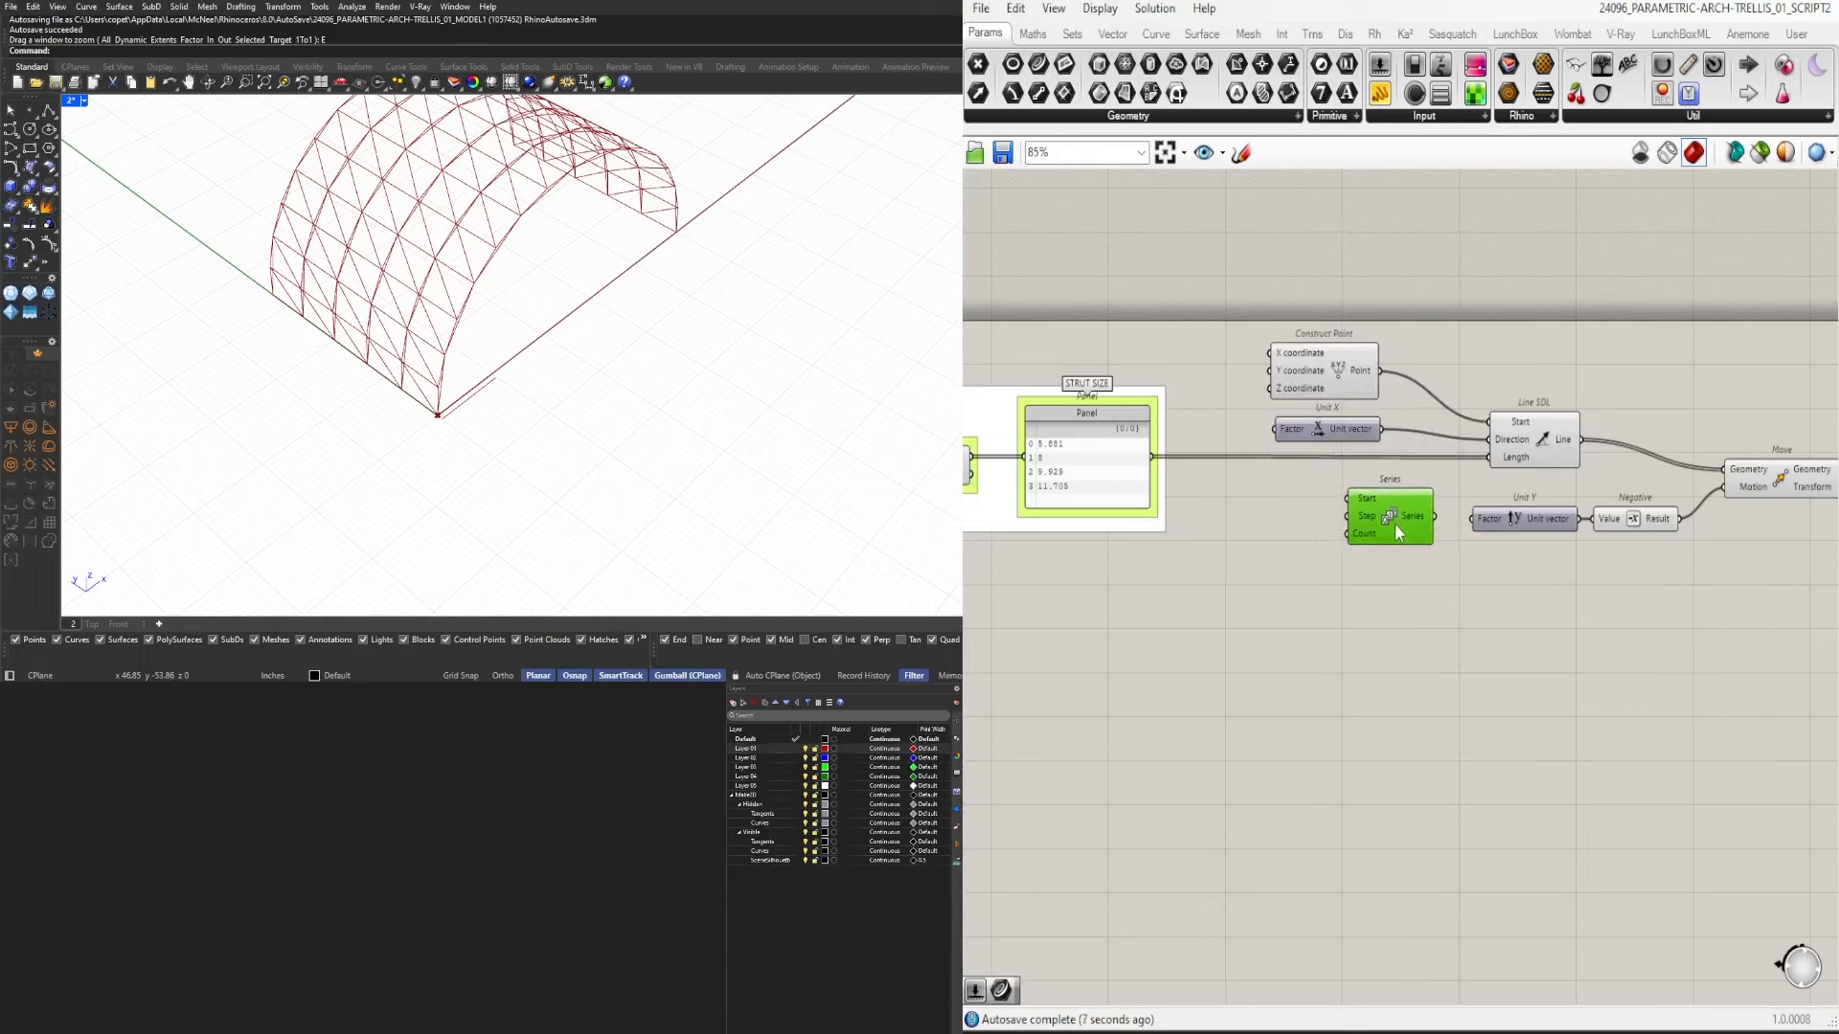
Create a number slider with value 4 and connect it to the Series component's Count input.
double_click(1262, 553)
text(4)
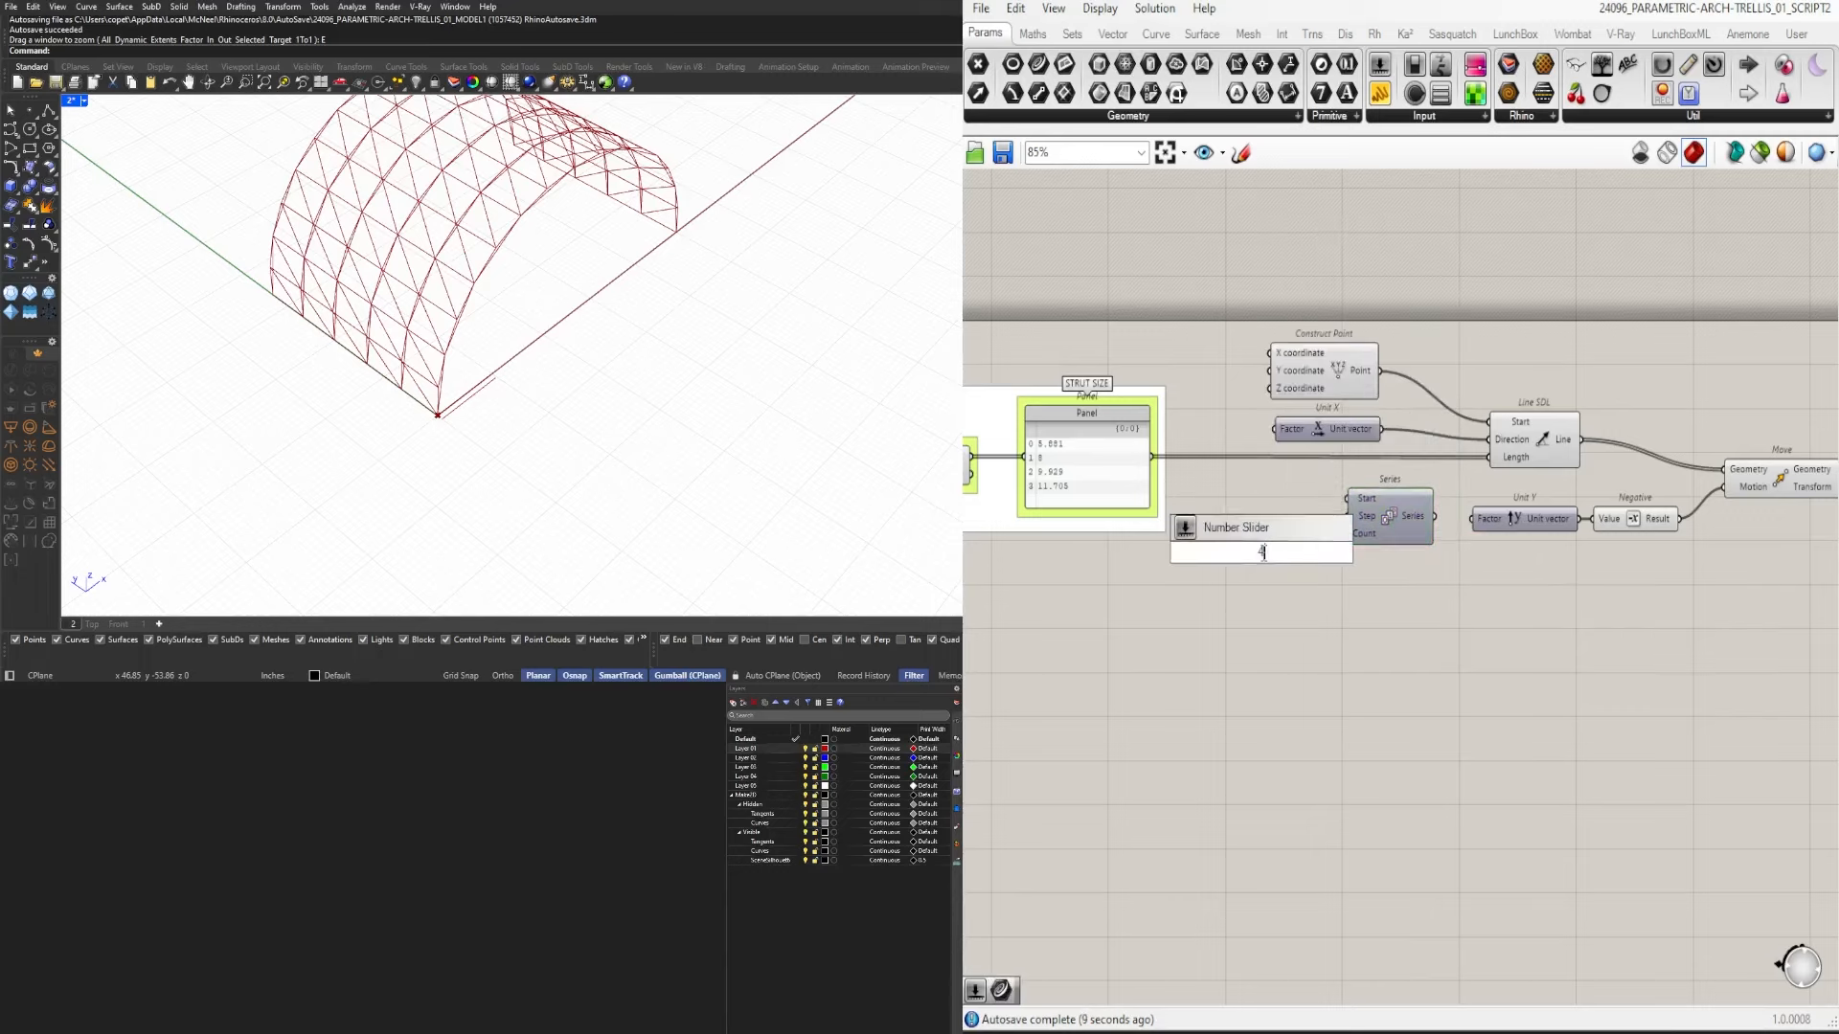
key(Return)
scroll(1321, 550, up, 2)
drag(1329, 551, 1402, 565)
drag(1517, 524, 1573, 500)
Align the Unit Y, Negative and Move components with the Series that drives the Unit Y factor.
right_drag(1570, 518, 1219, 540)
drag(1628, 484, 1307, 549)
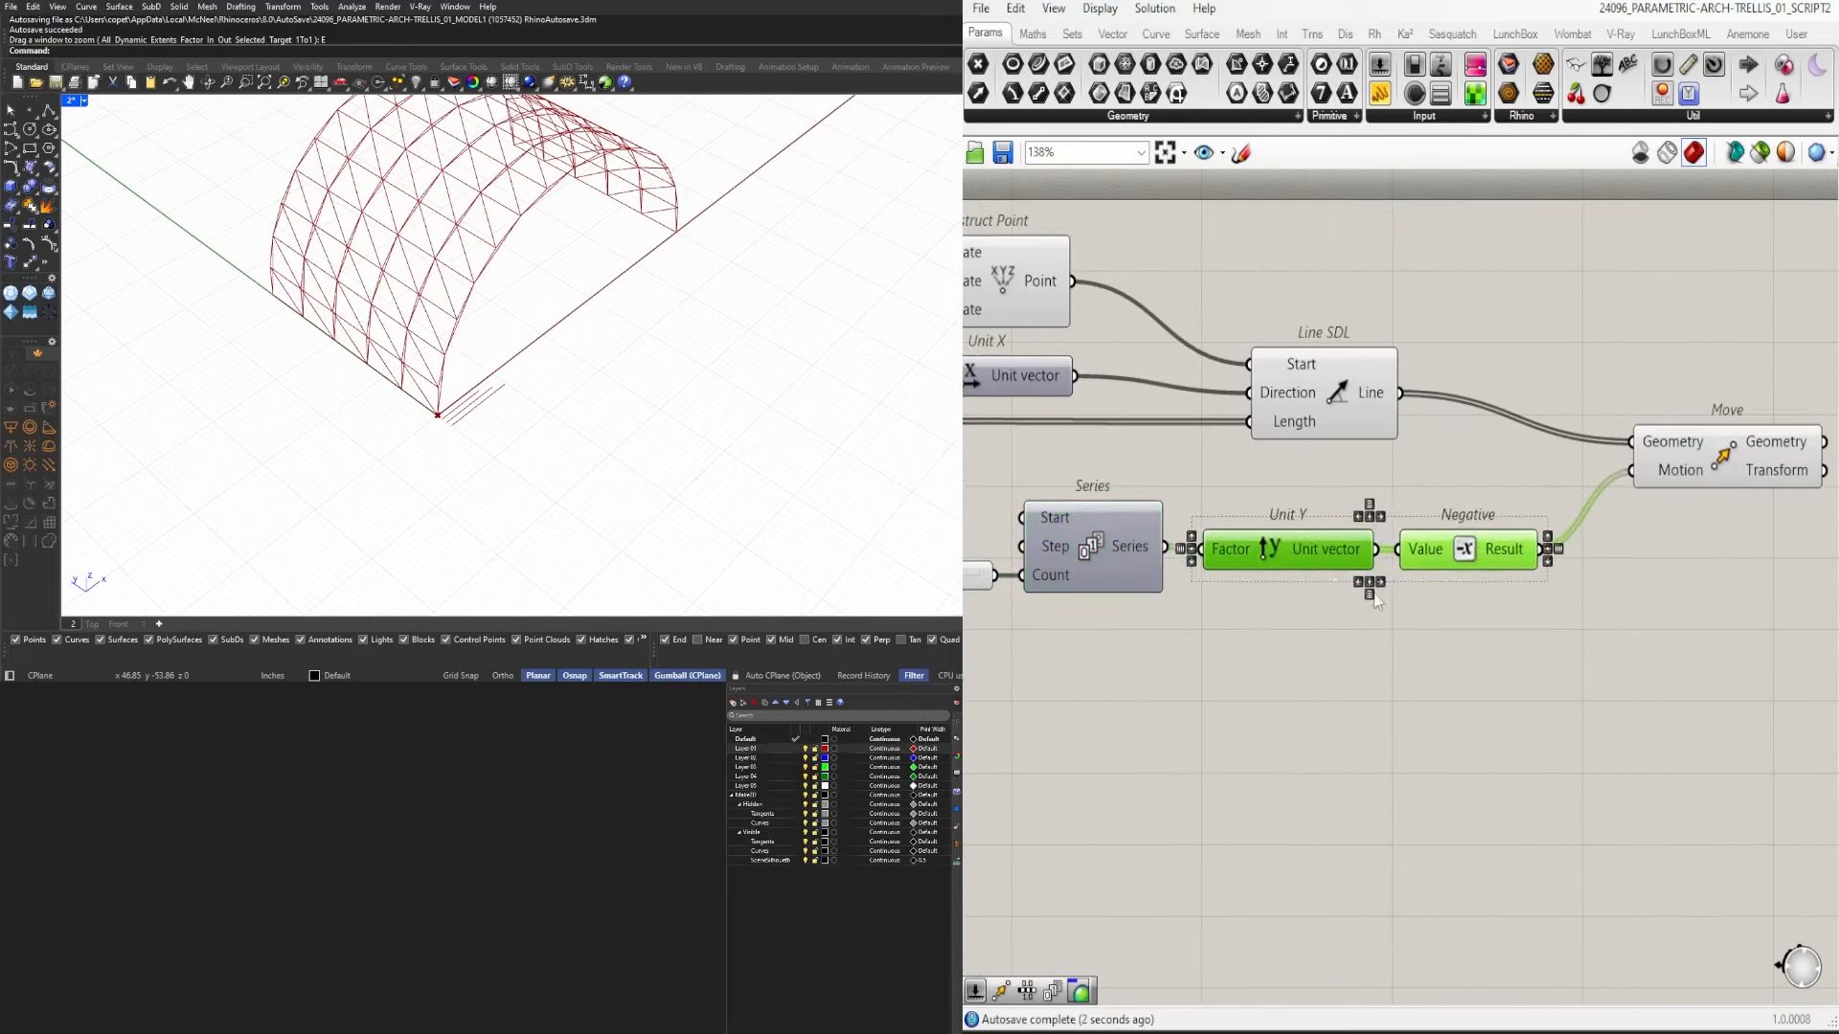
click(1644, 559)
drag(1693, 477, 1693, 527)
scroll(1692, 532, down, 3)
right_drag(1421, 693, 1452, 639)
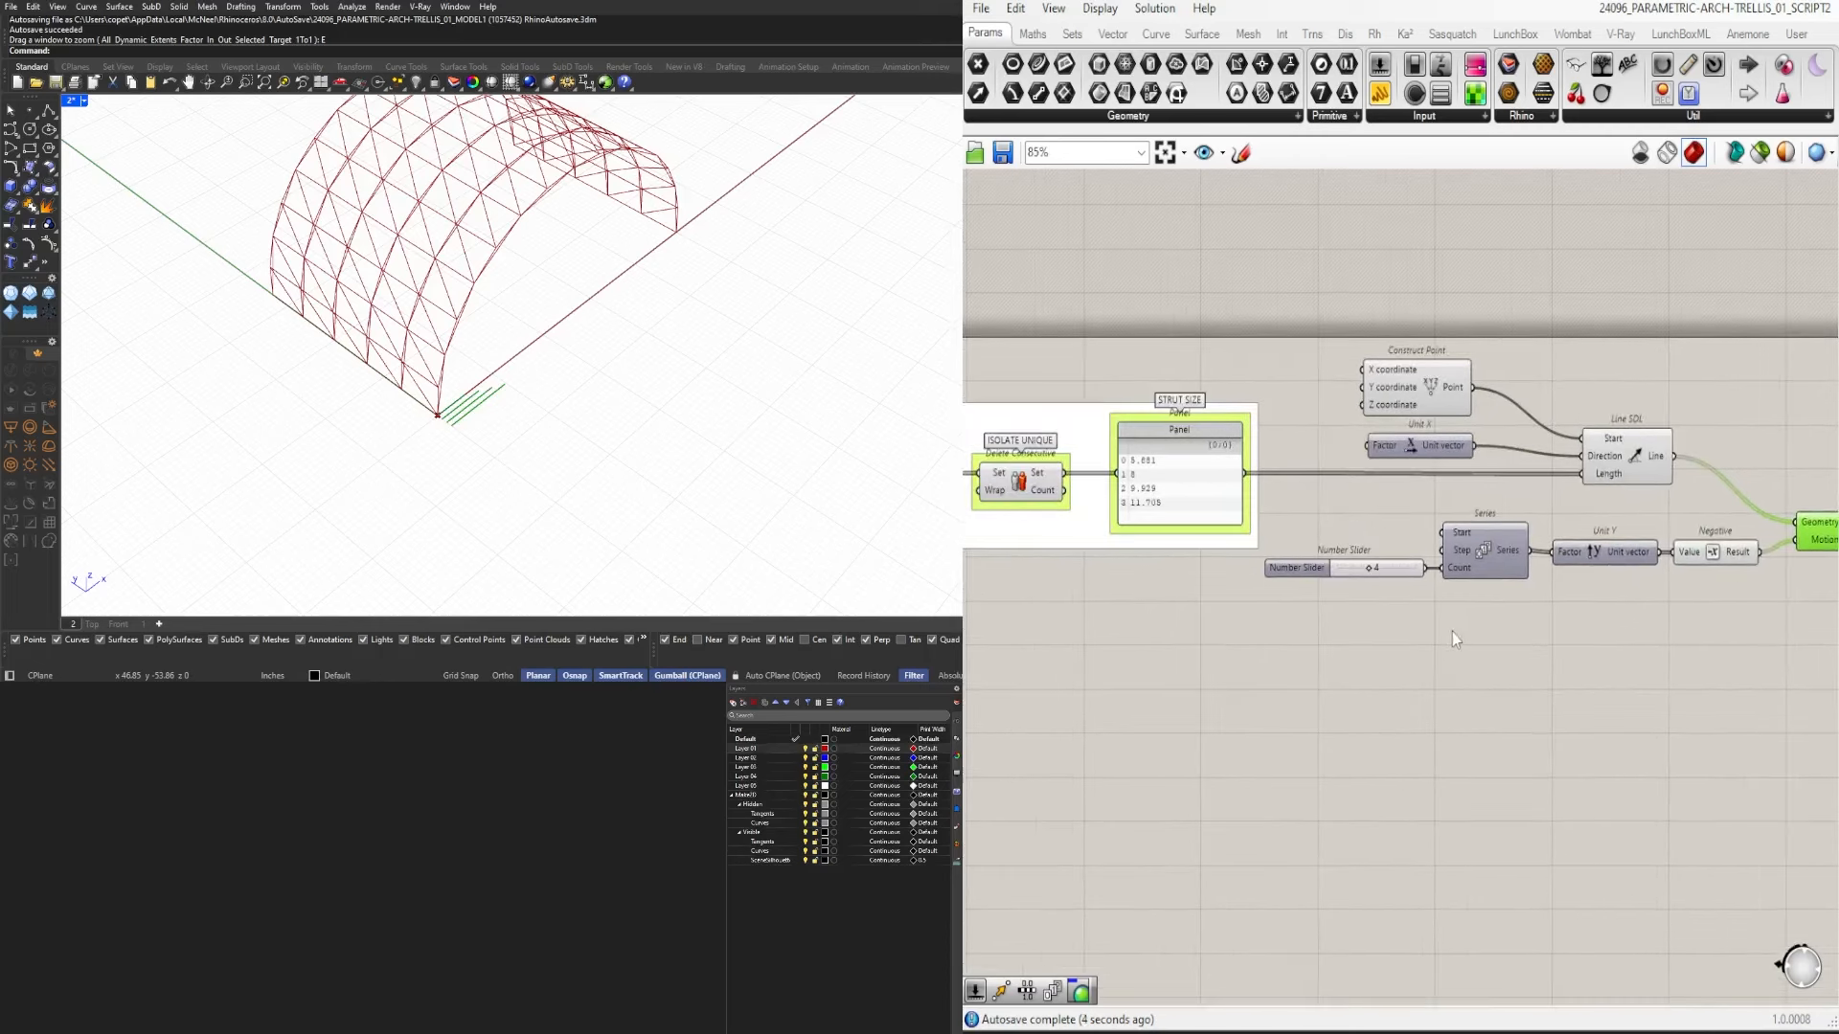
Create a number slider with value 3.5, connect it to the Series Start input and place it below the strut size panel.
double_click(1223, 667)
text(3.5)
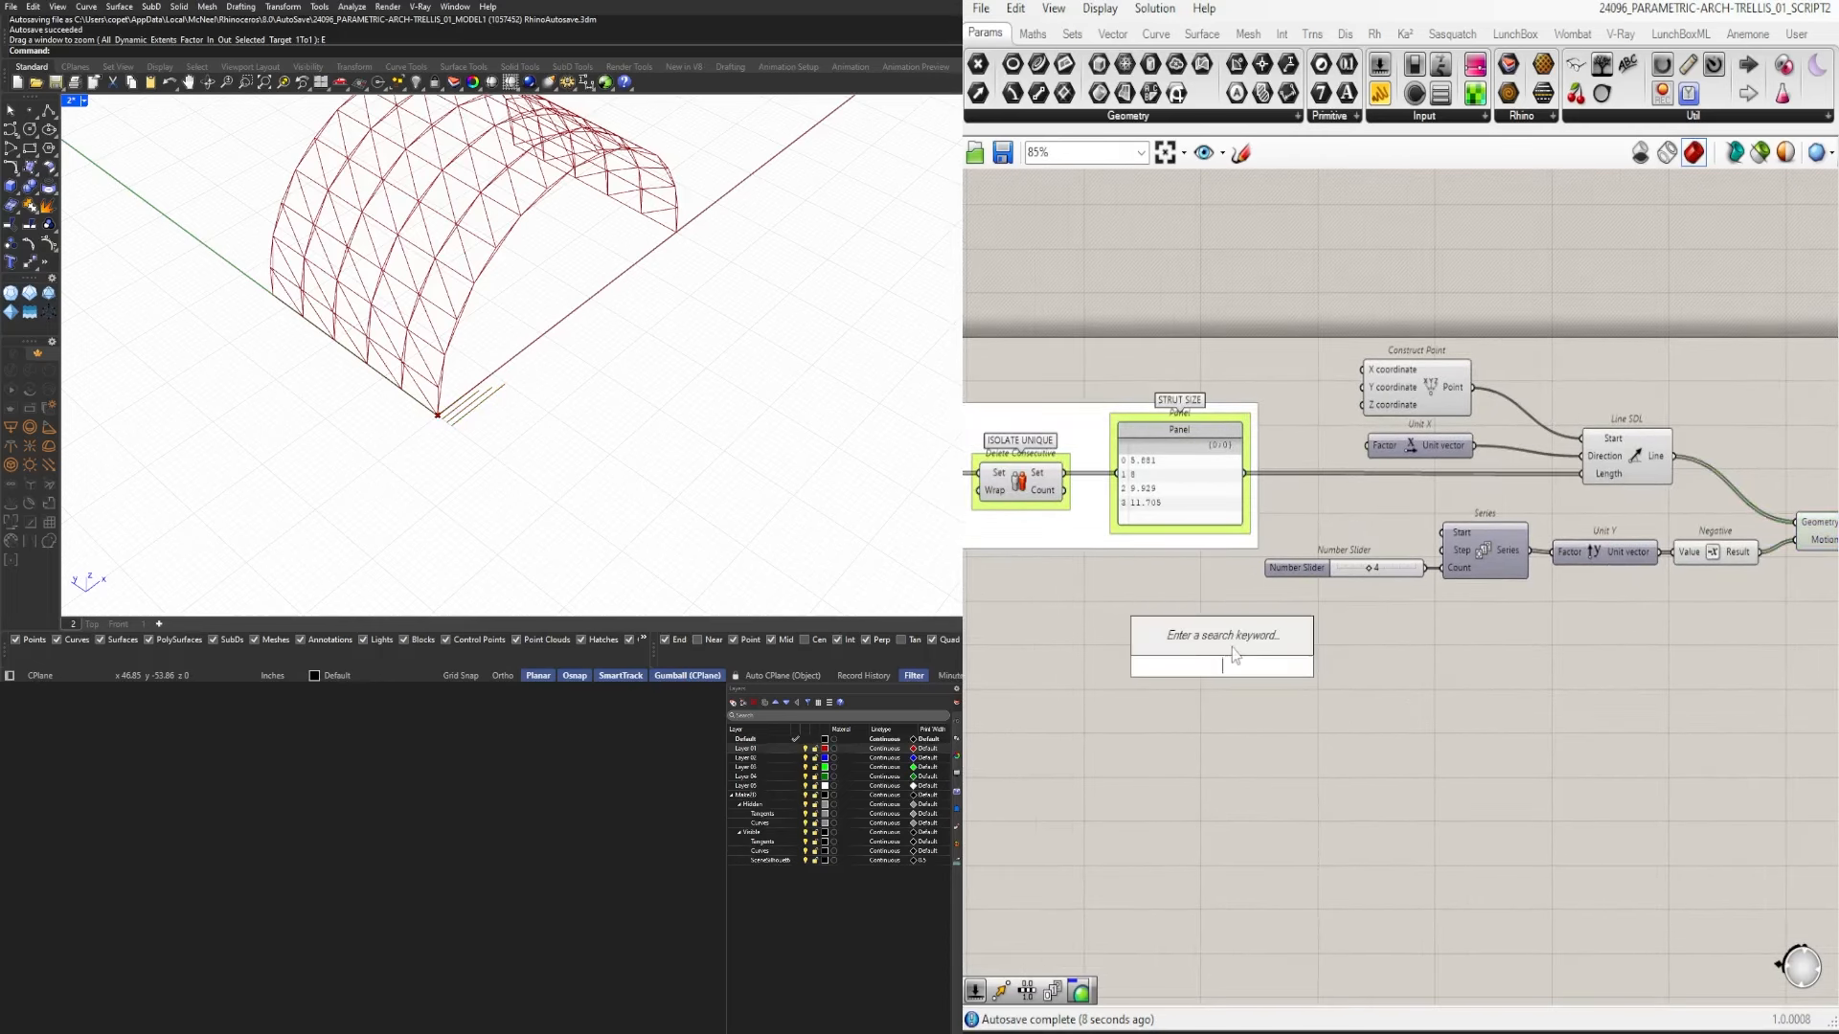
key(Return)
scroll(1192, 678, up, 3)
drag(1192, 678, 1044, 530)
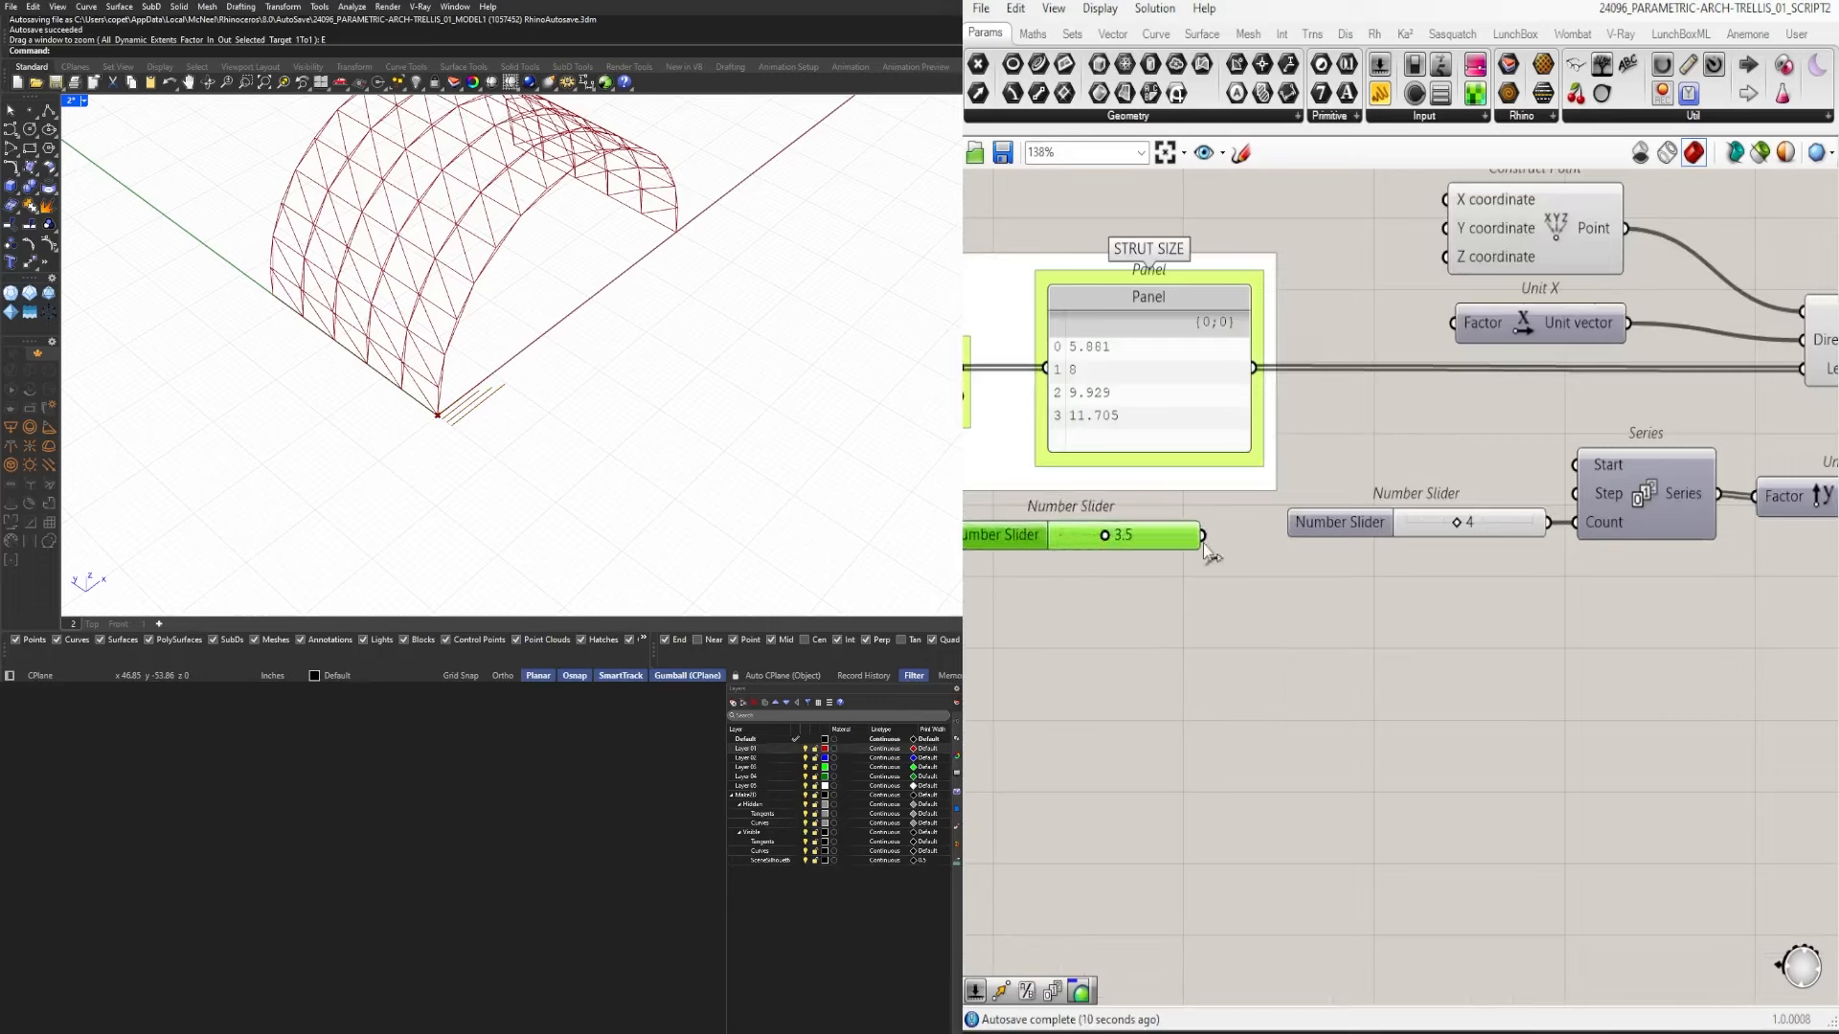
drag(1203, 534, 1592, 464)
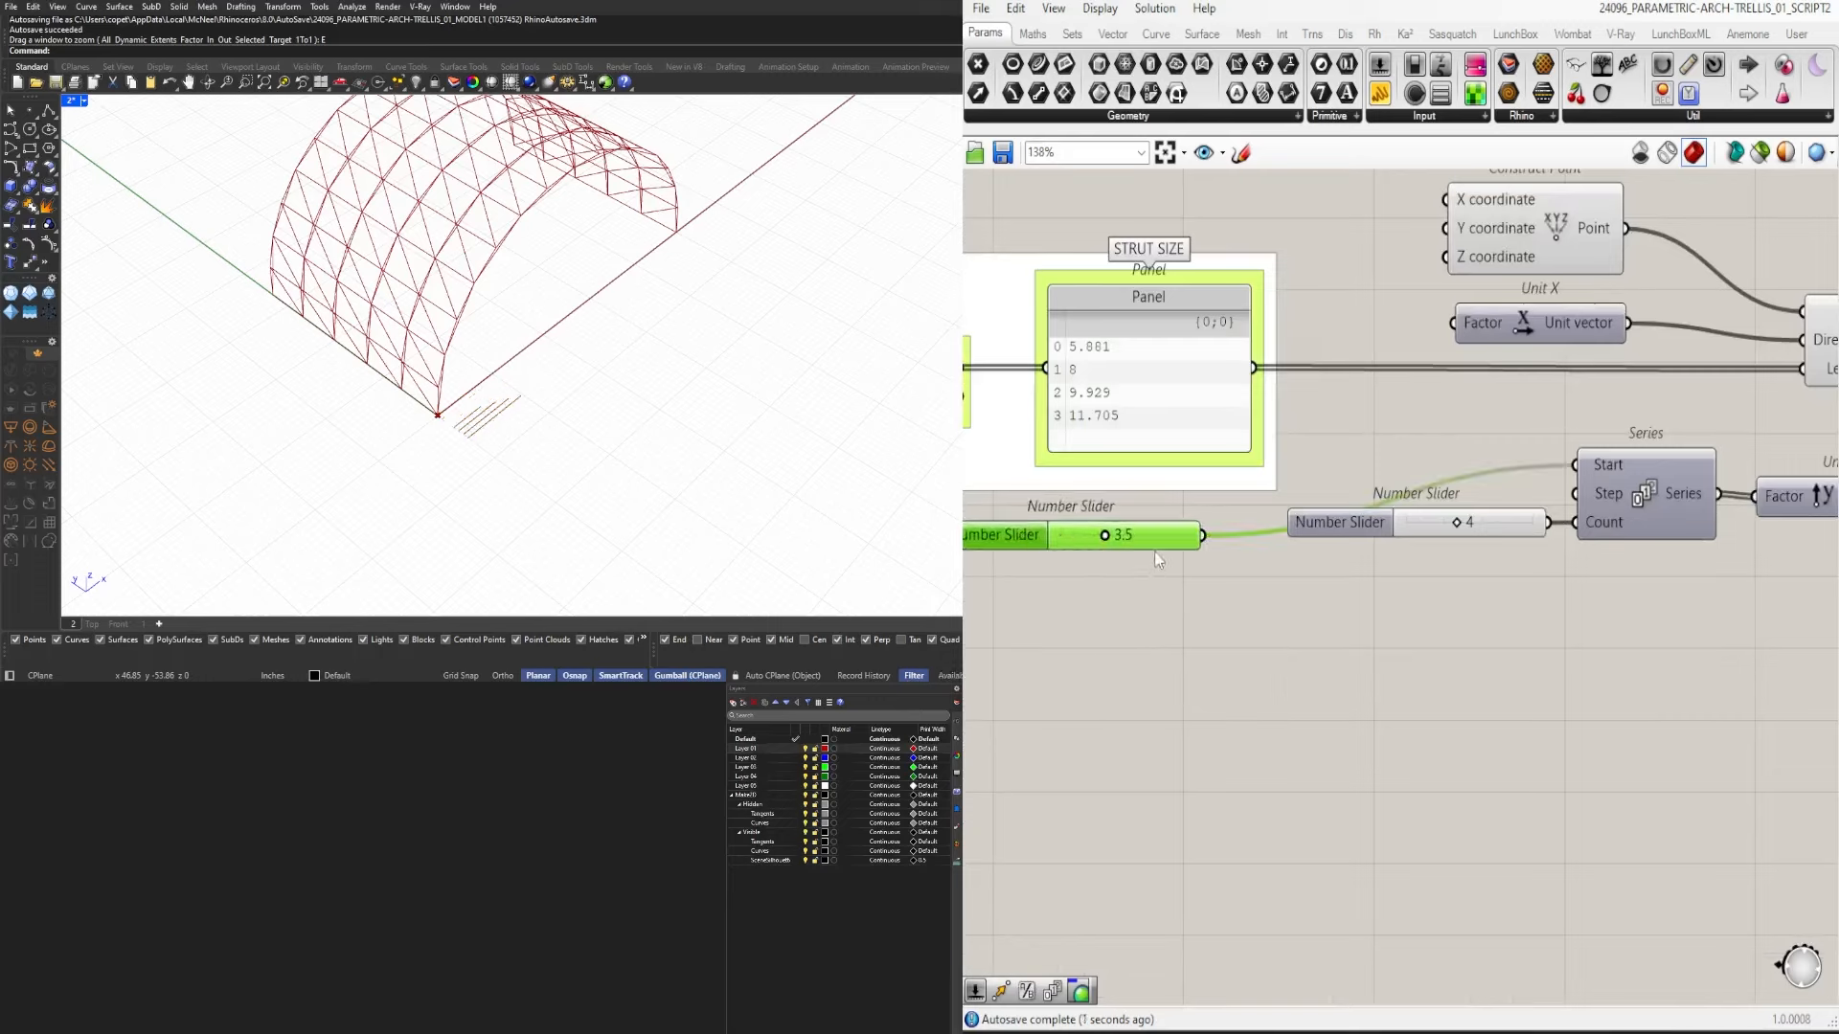
drag(1180, 546, 1220, 532)
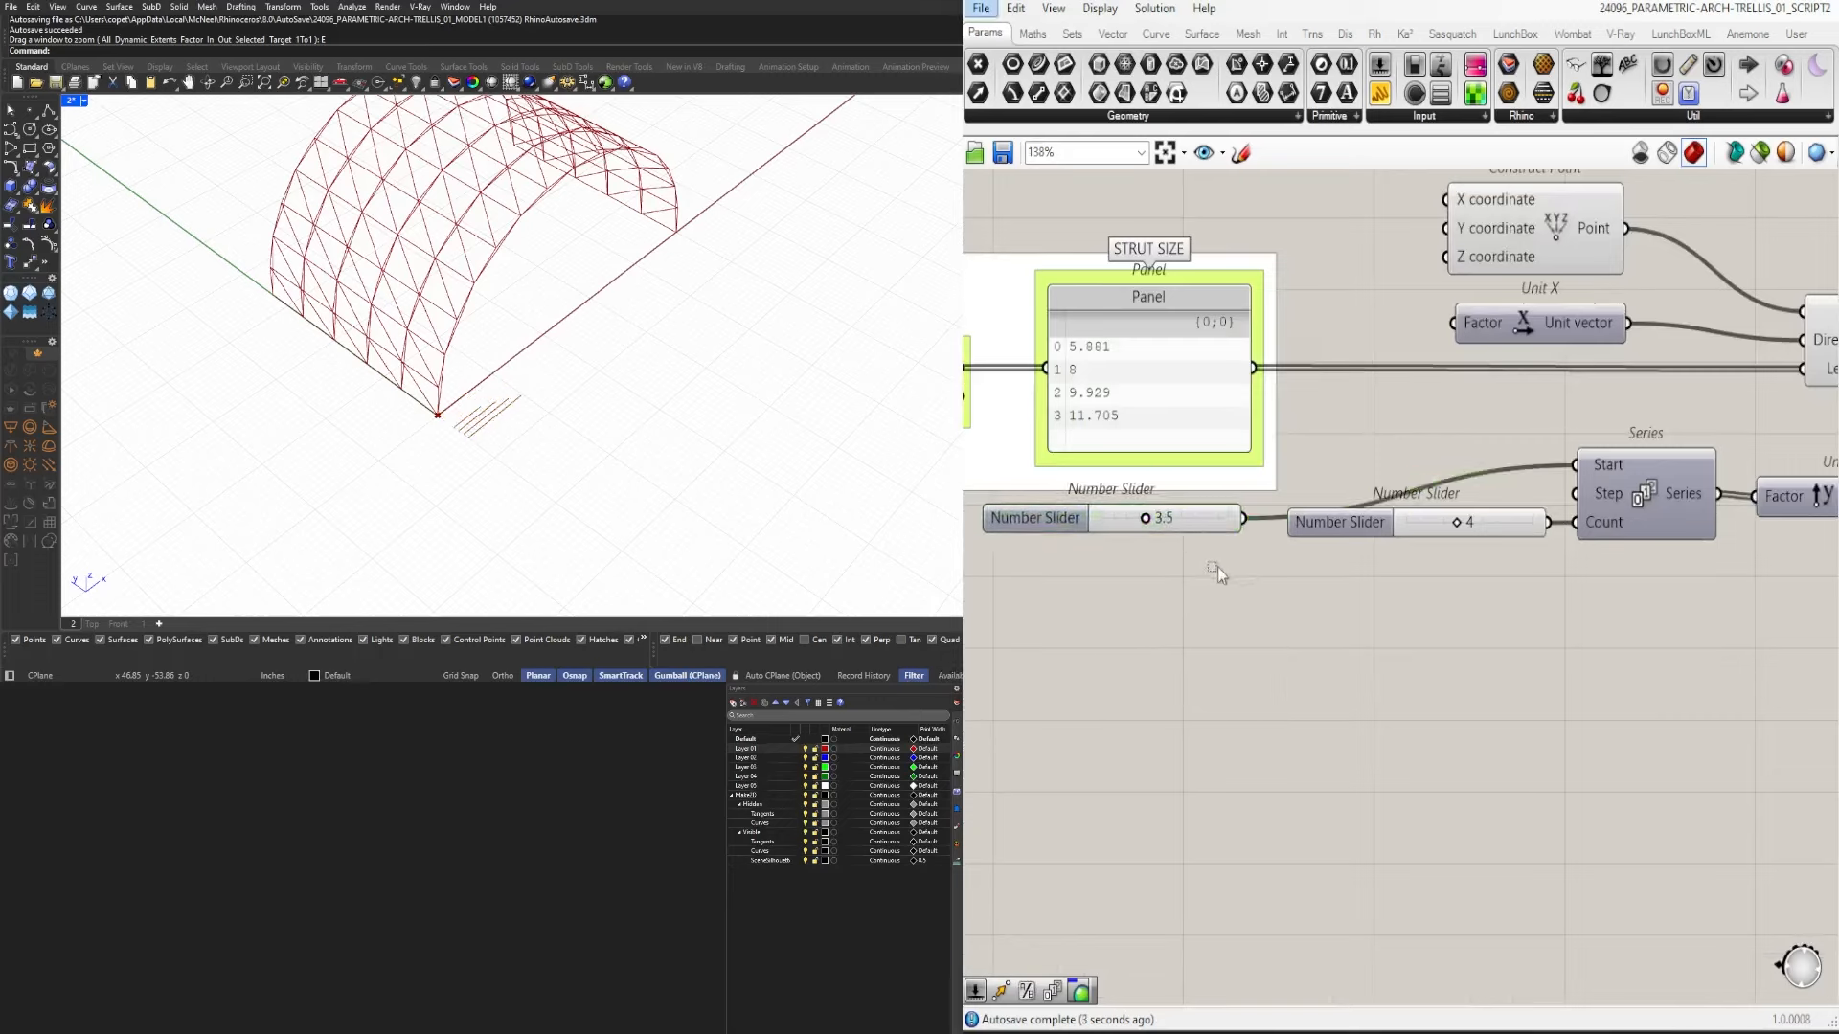
Duplicate the 3.5 slider for the Series Step input and move both sliders closer to the Series component.
key(ctrl+c)
key(ctrl+v)
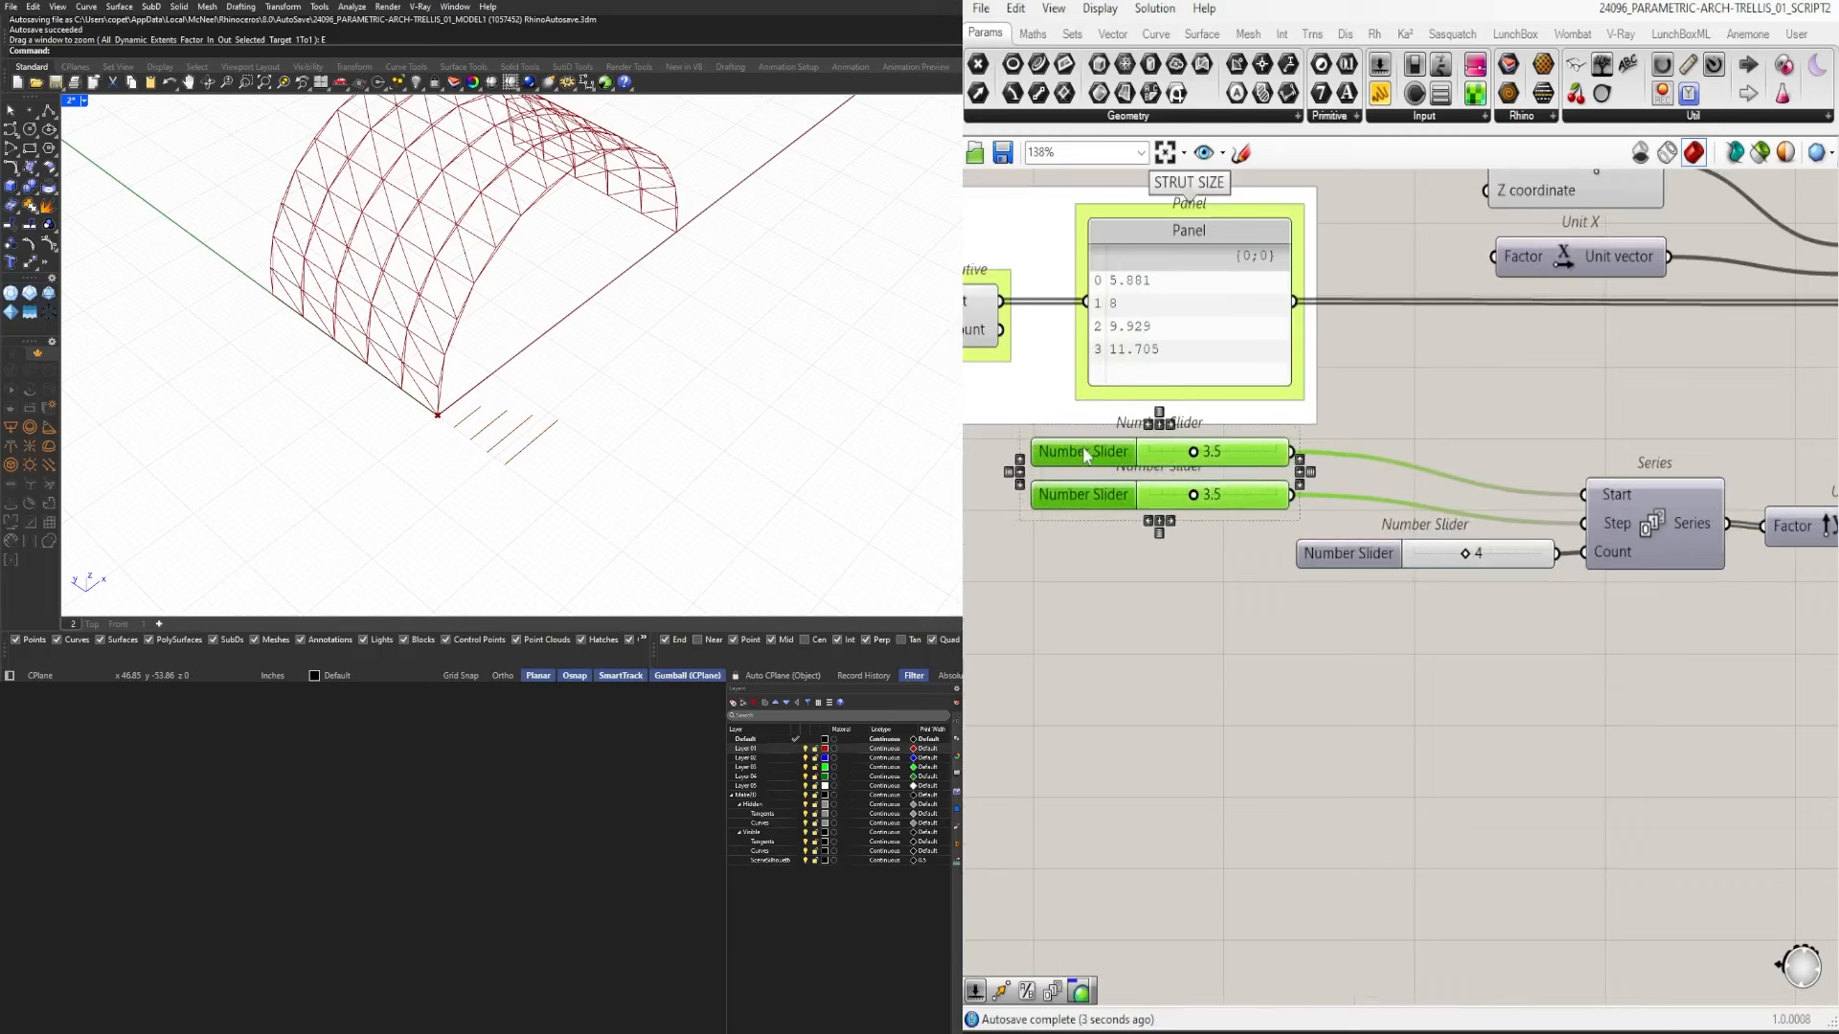
drag(1072, 474, 1279, 474)
Set the Series Start slider to 6.1 and the Step slider to 2.4, and align the Count slider beneath them.
scroll(1408, 456, up, 4)
drag(1416, 452, 1472, 453)
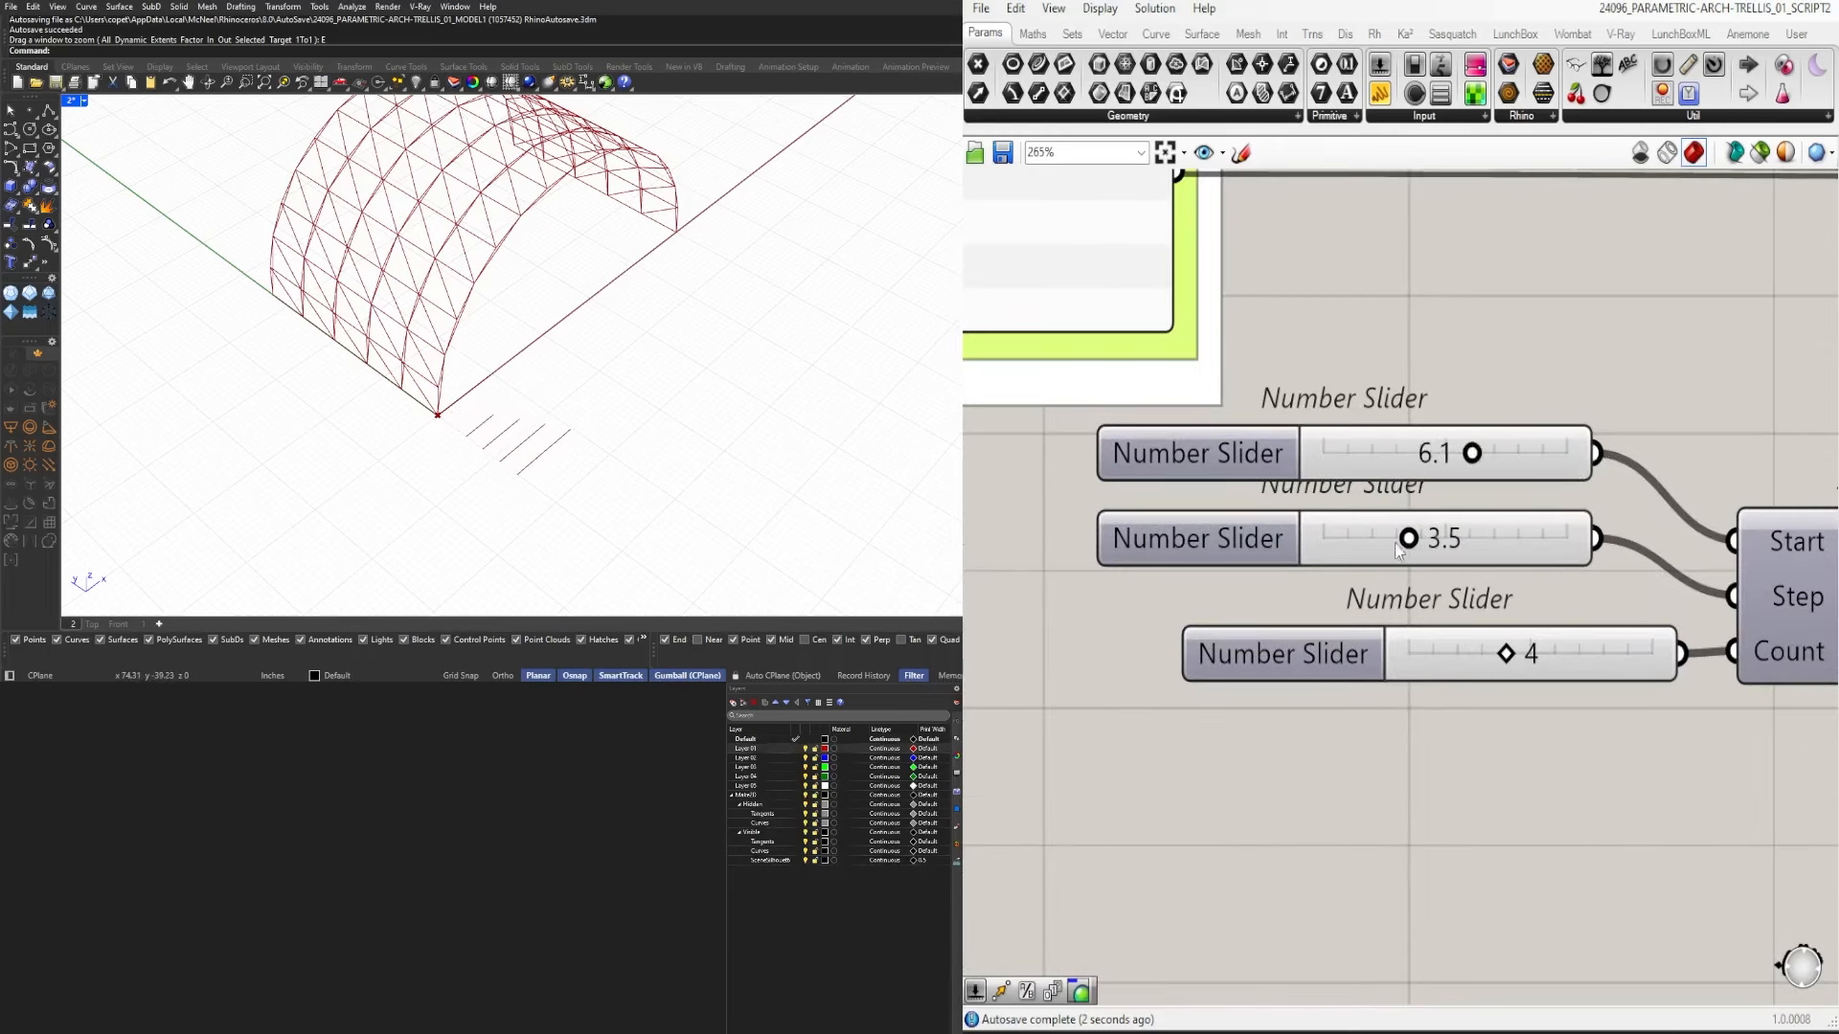
mouse_move(1405, 539)
mouse_down()
mouse_move(1342, 539)
mouse_move(1379, 538)
mouse_up()
scroll(1389, 692, down, 3)
drag(1327, 668, 1276, 669)
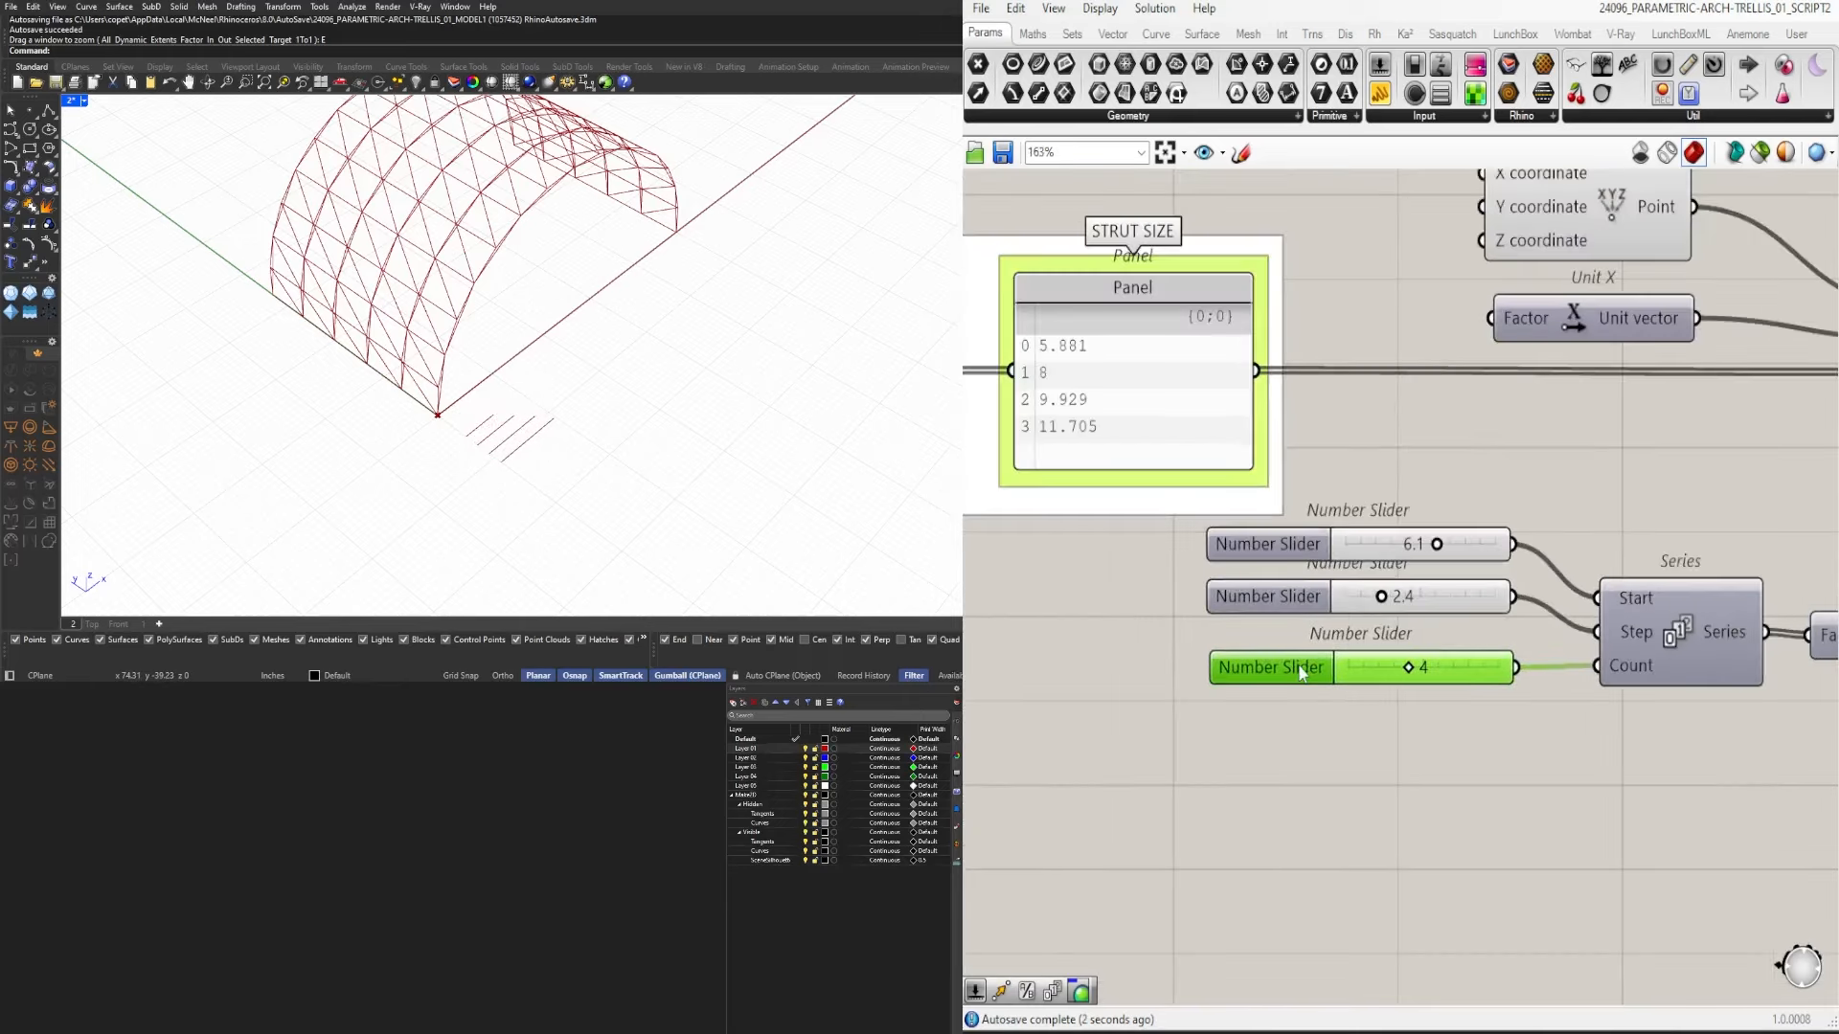
Set the arch's DIVISIONS slider to 10.
scroll(1299, 763, down, 5)
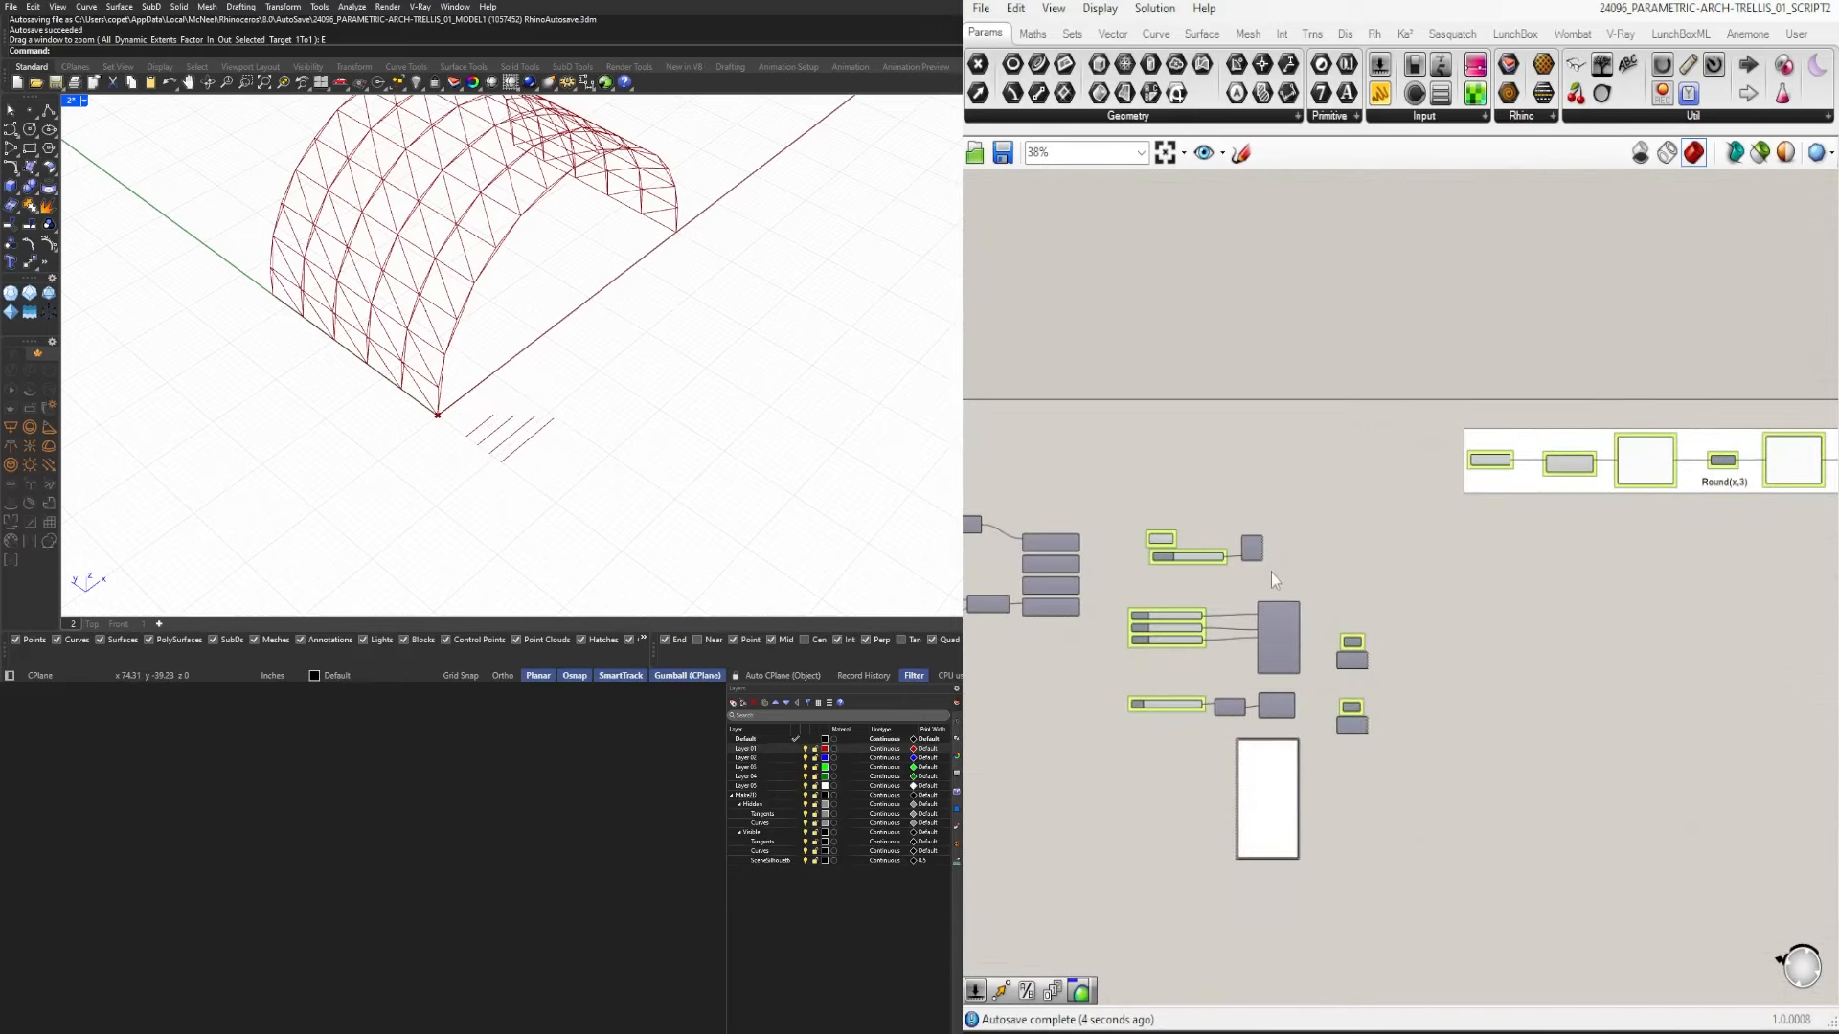
scroll(1459, 563, up, 5)
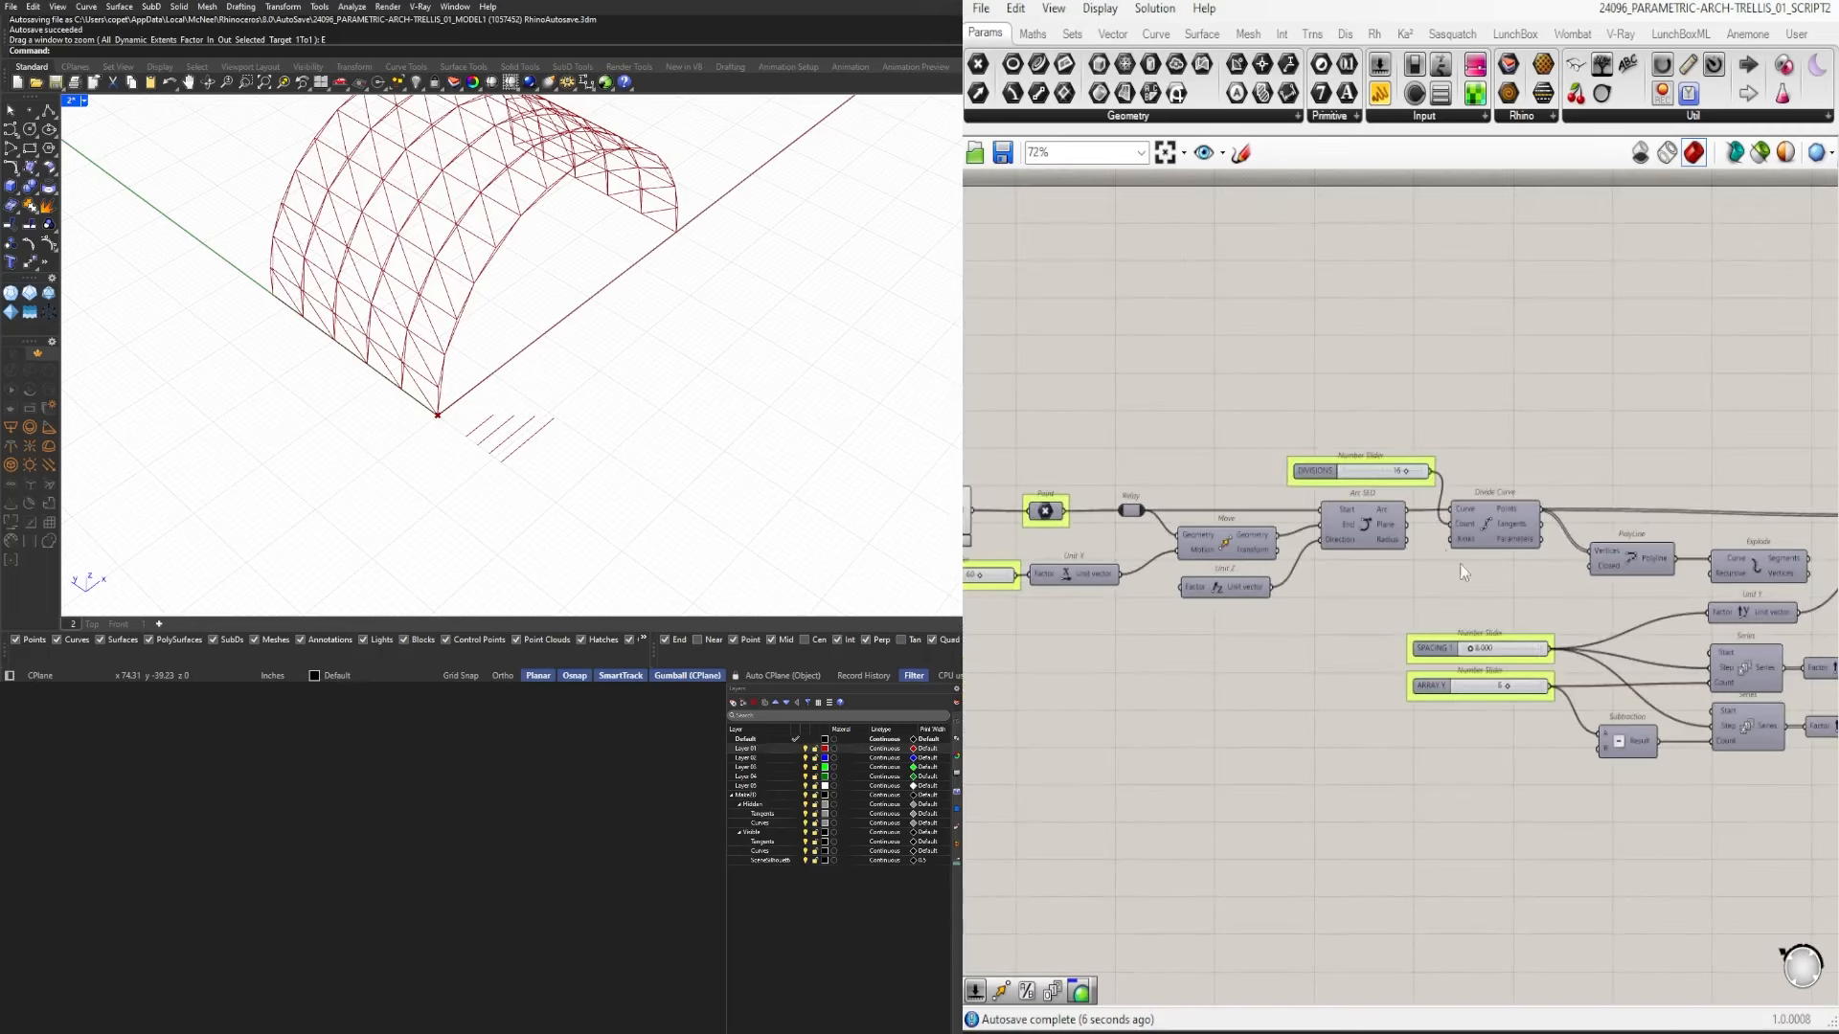
double_click(1400, 459)
text(1)
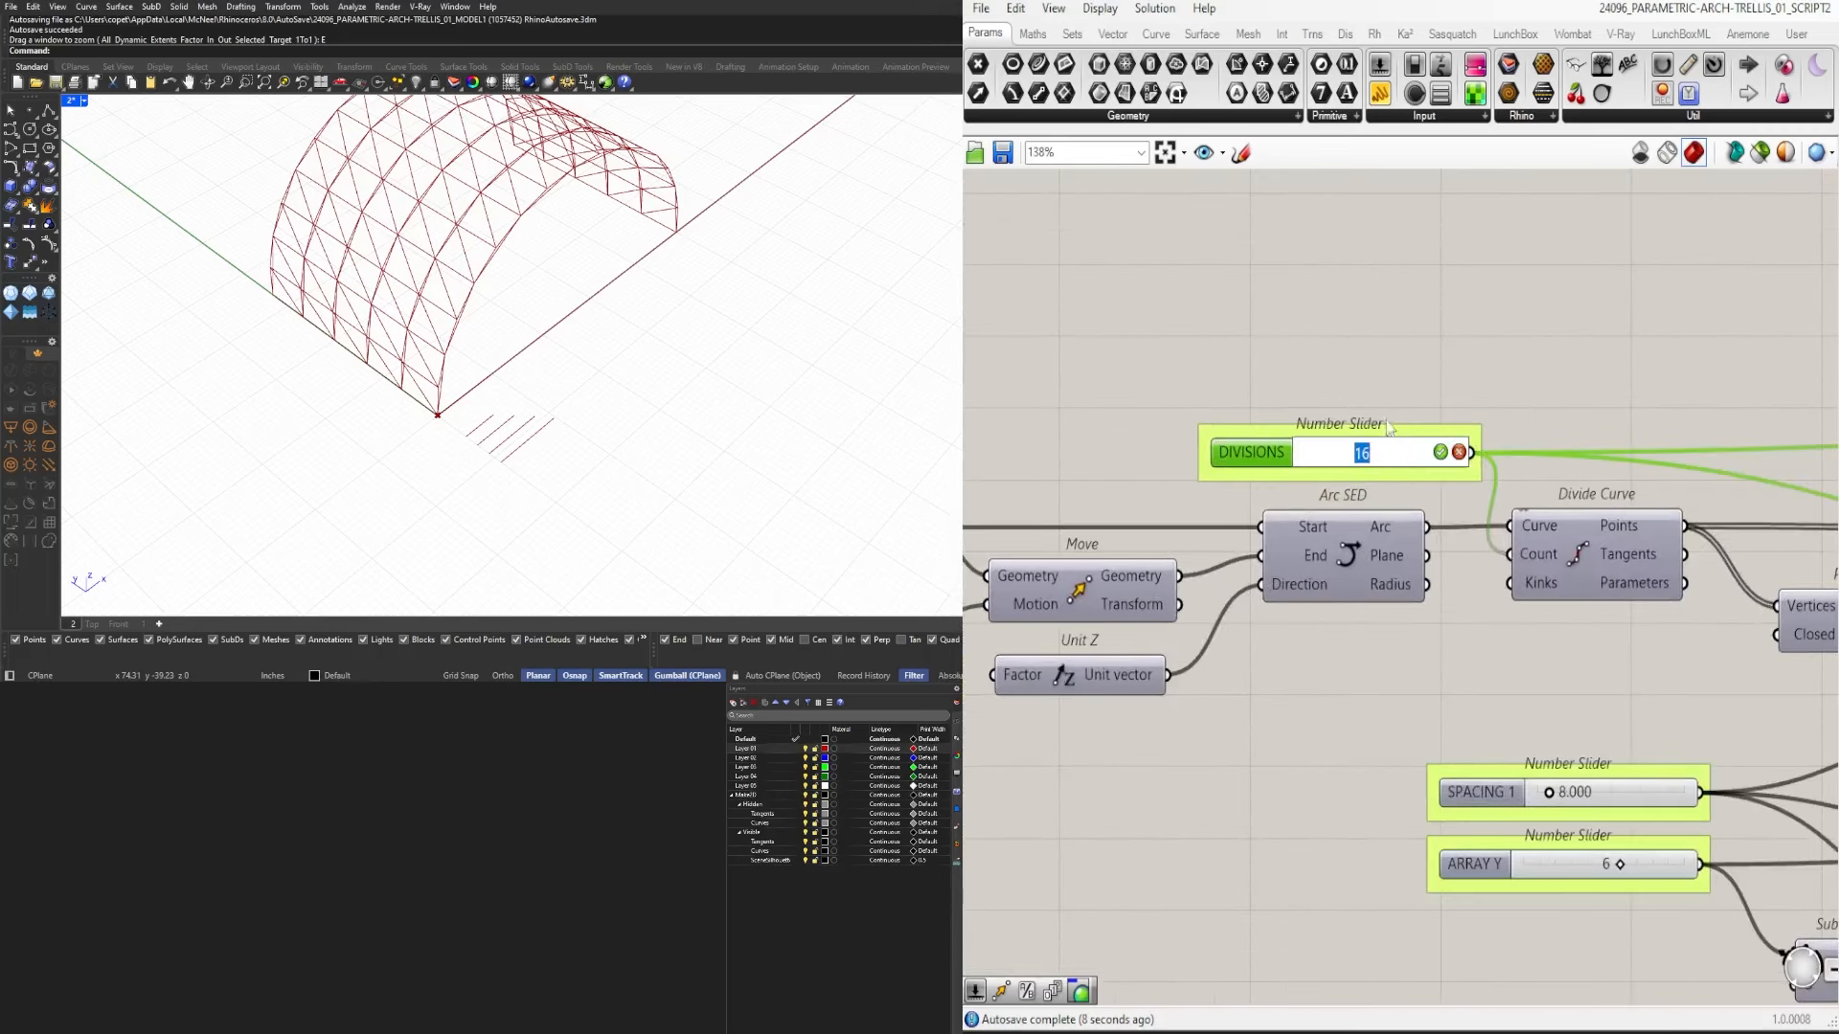
text(0)
key(Return)
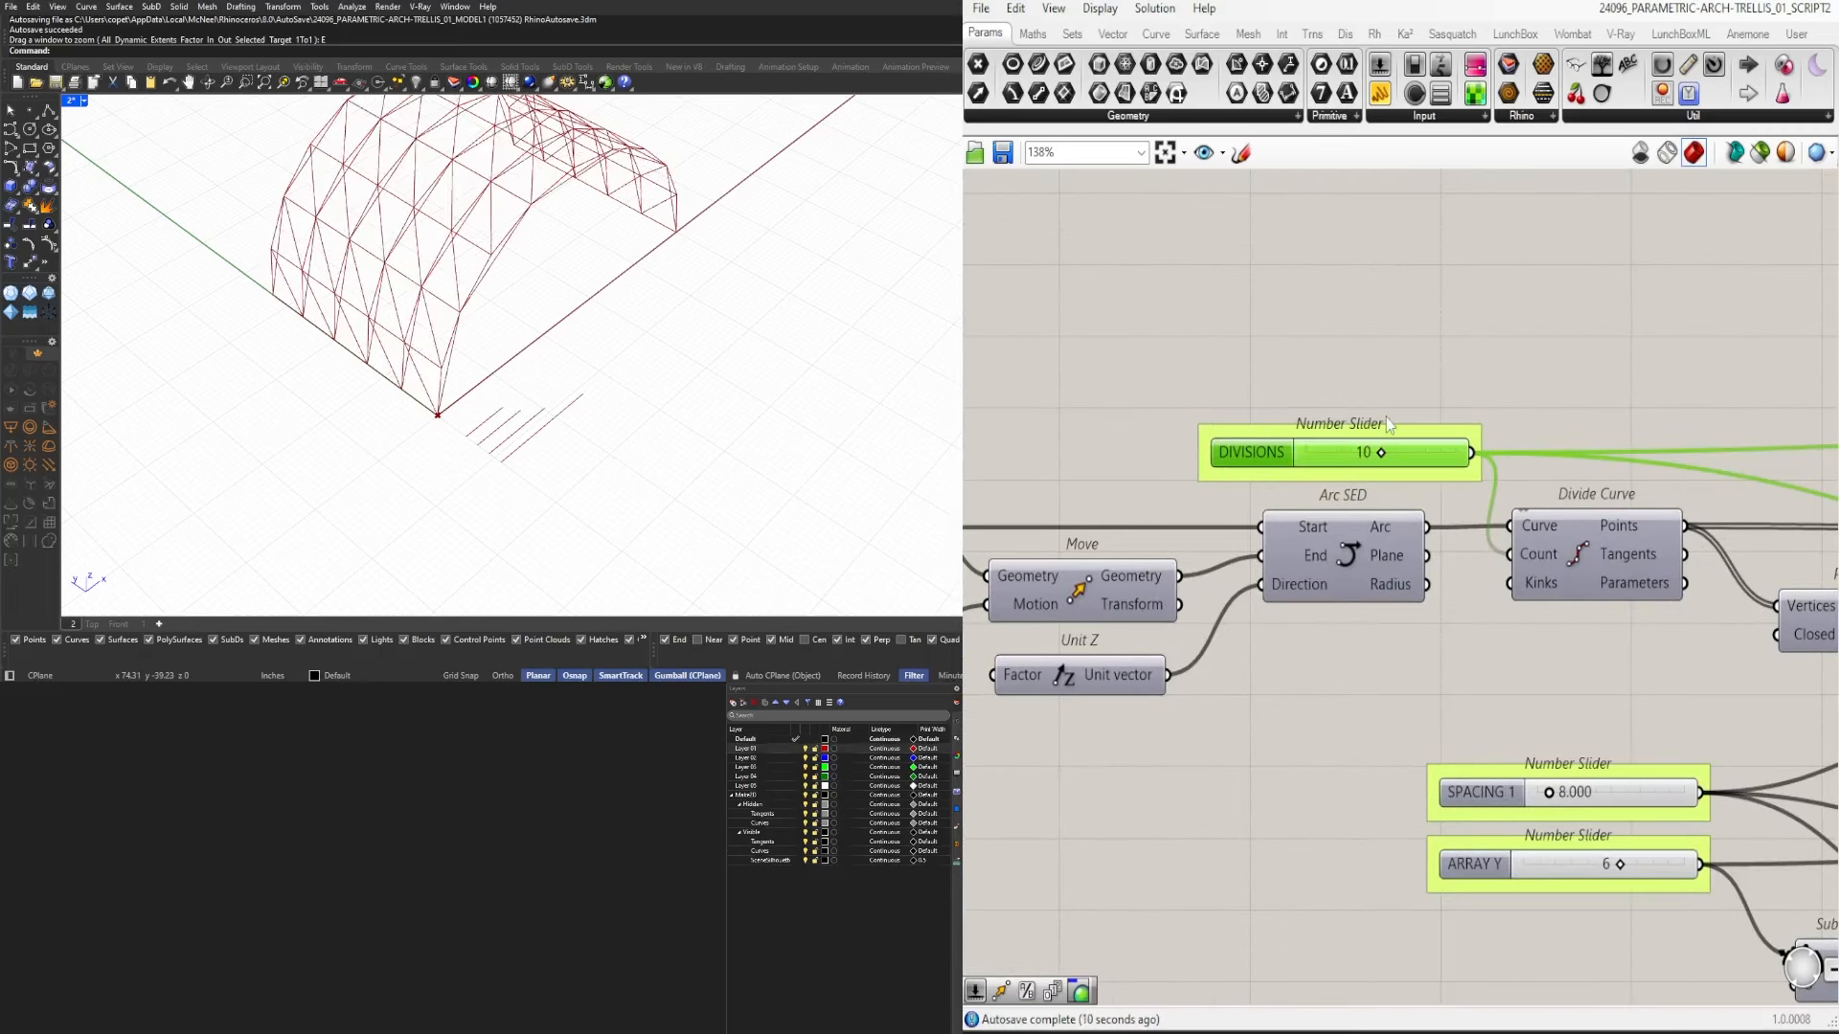
Set the SPACING 1 slider to 10.
scroll(1387, 417, down, 3)
scroll(1708, 766, up, 4)
double_click(1293, 496)
text(10)
key(Return)
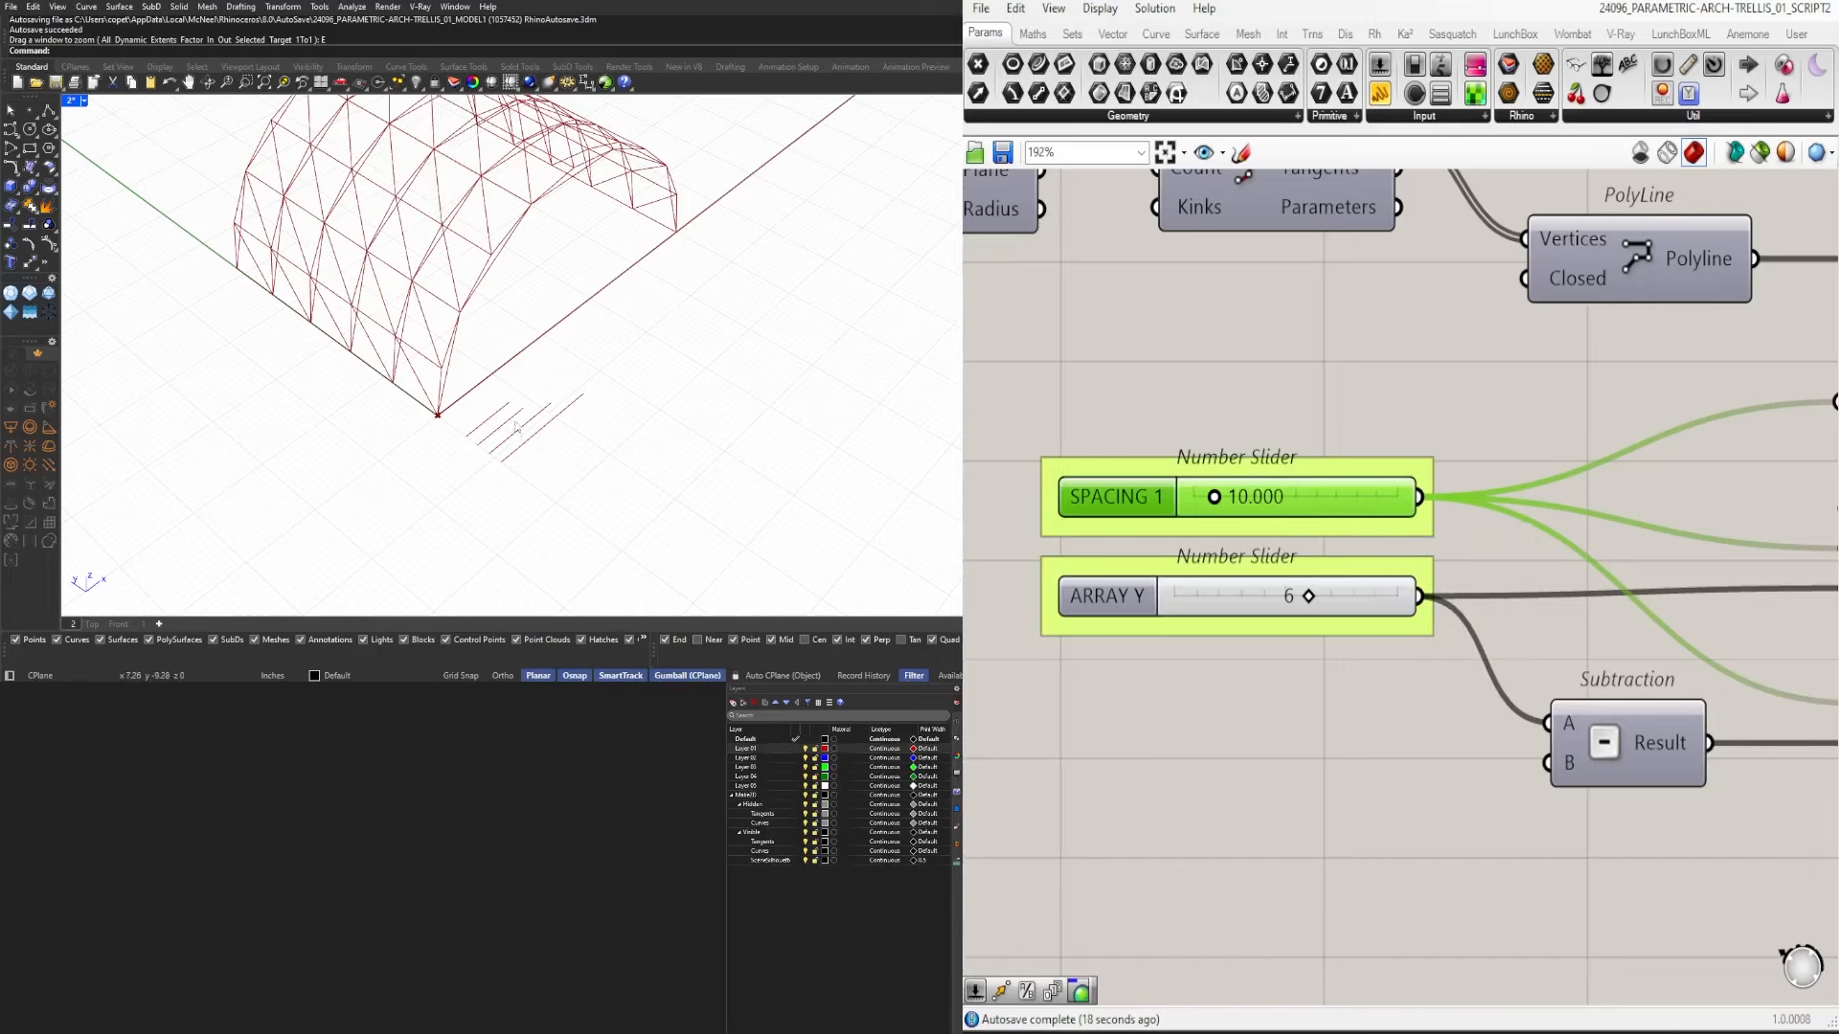
Examine the laid-out strut lines beside the arch and the Series, Line SDL and Move components that generate them.
scroll(502, 433, up, 3)
scroll(1468, 469, down, 2)
scroll(1468, 469, down, 8)
right_drag(1728, 551, 1379, 515)
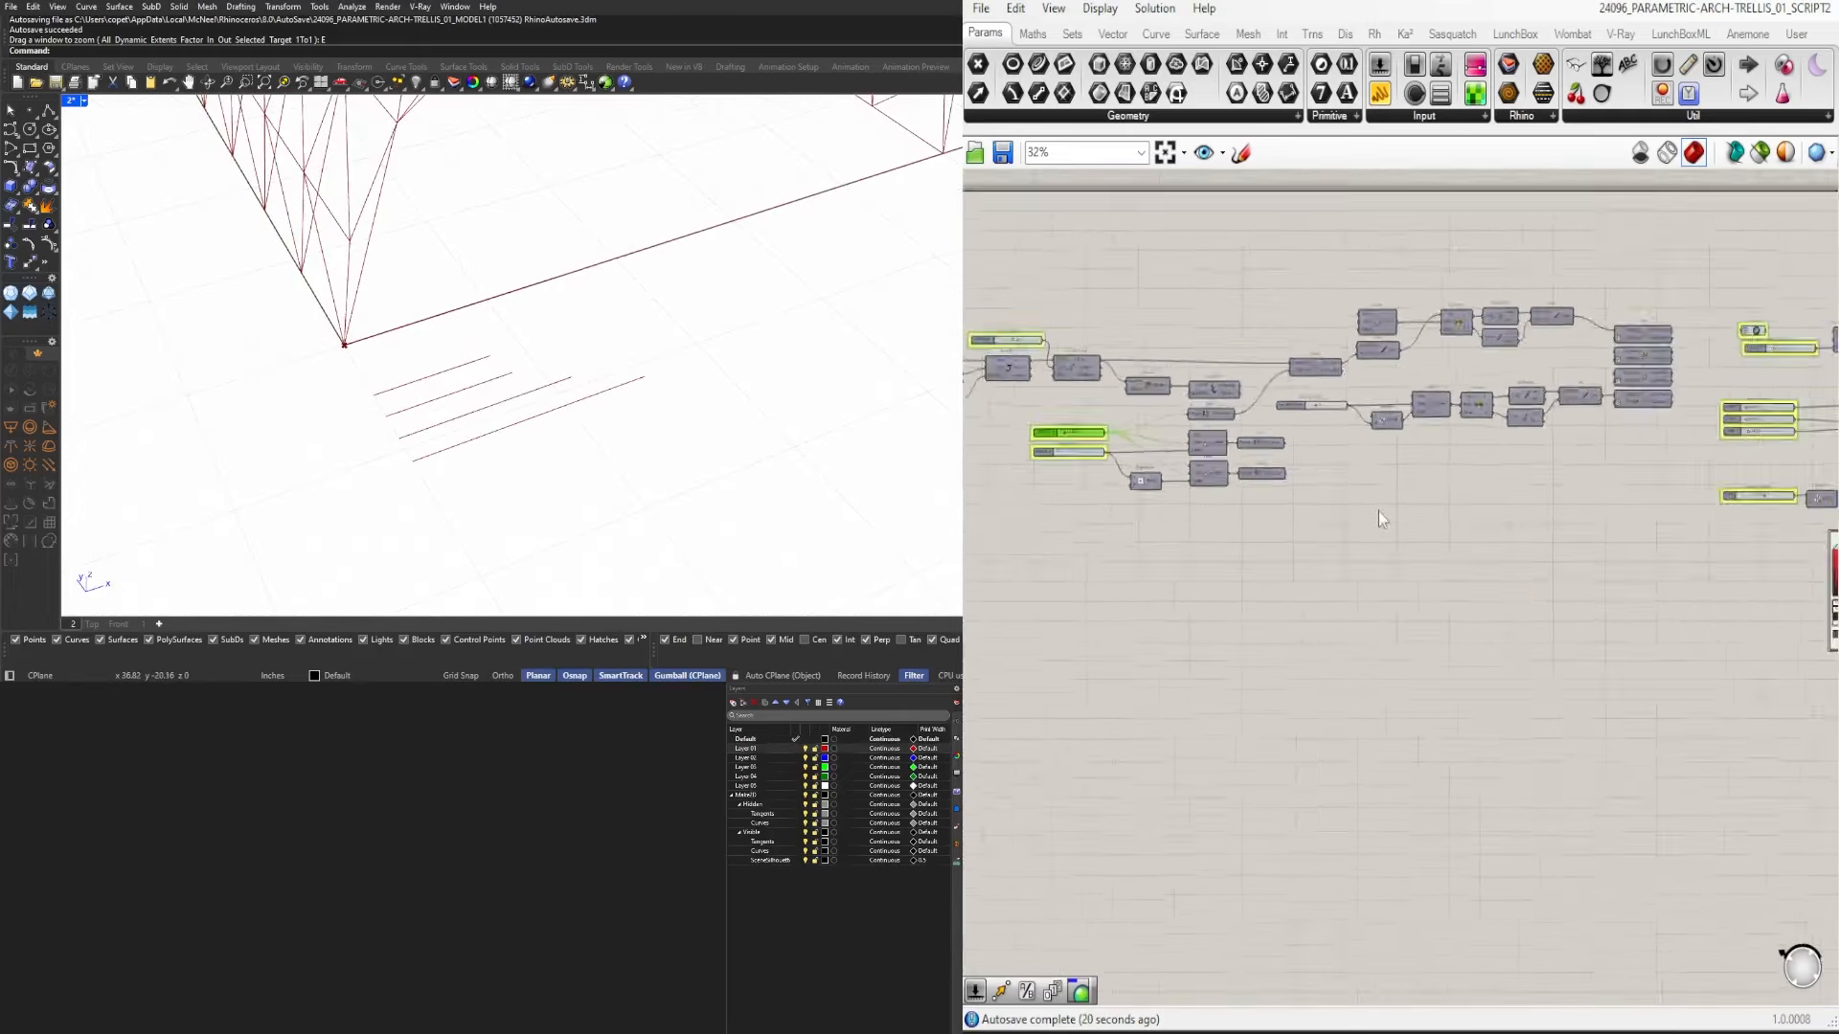
right_drag(1815, 561, 1313, 633)
right_drag(1617, 575, 1280, 612)
right_drag(1531, 510, 1458, 529)
scroll(1457, 529, up, 4)
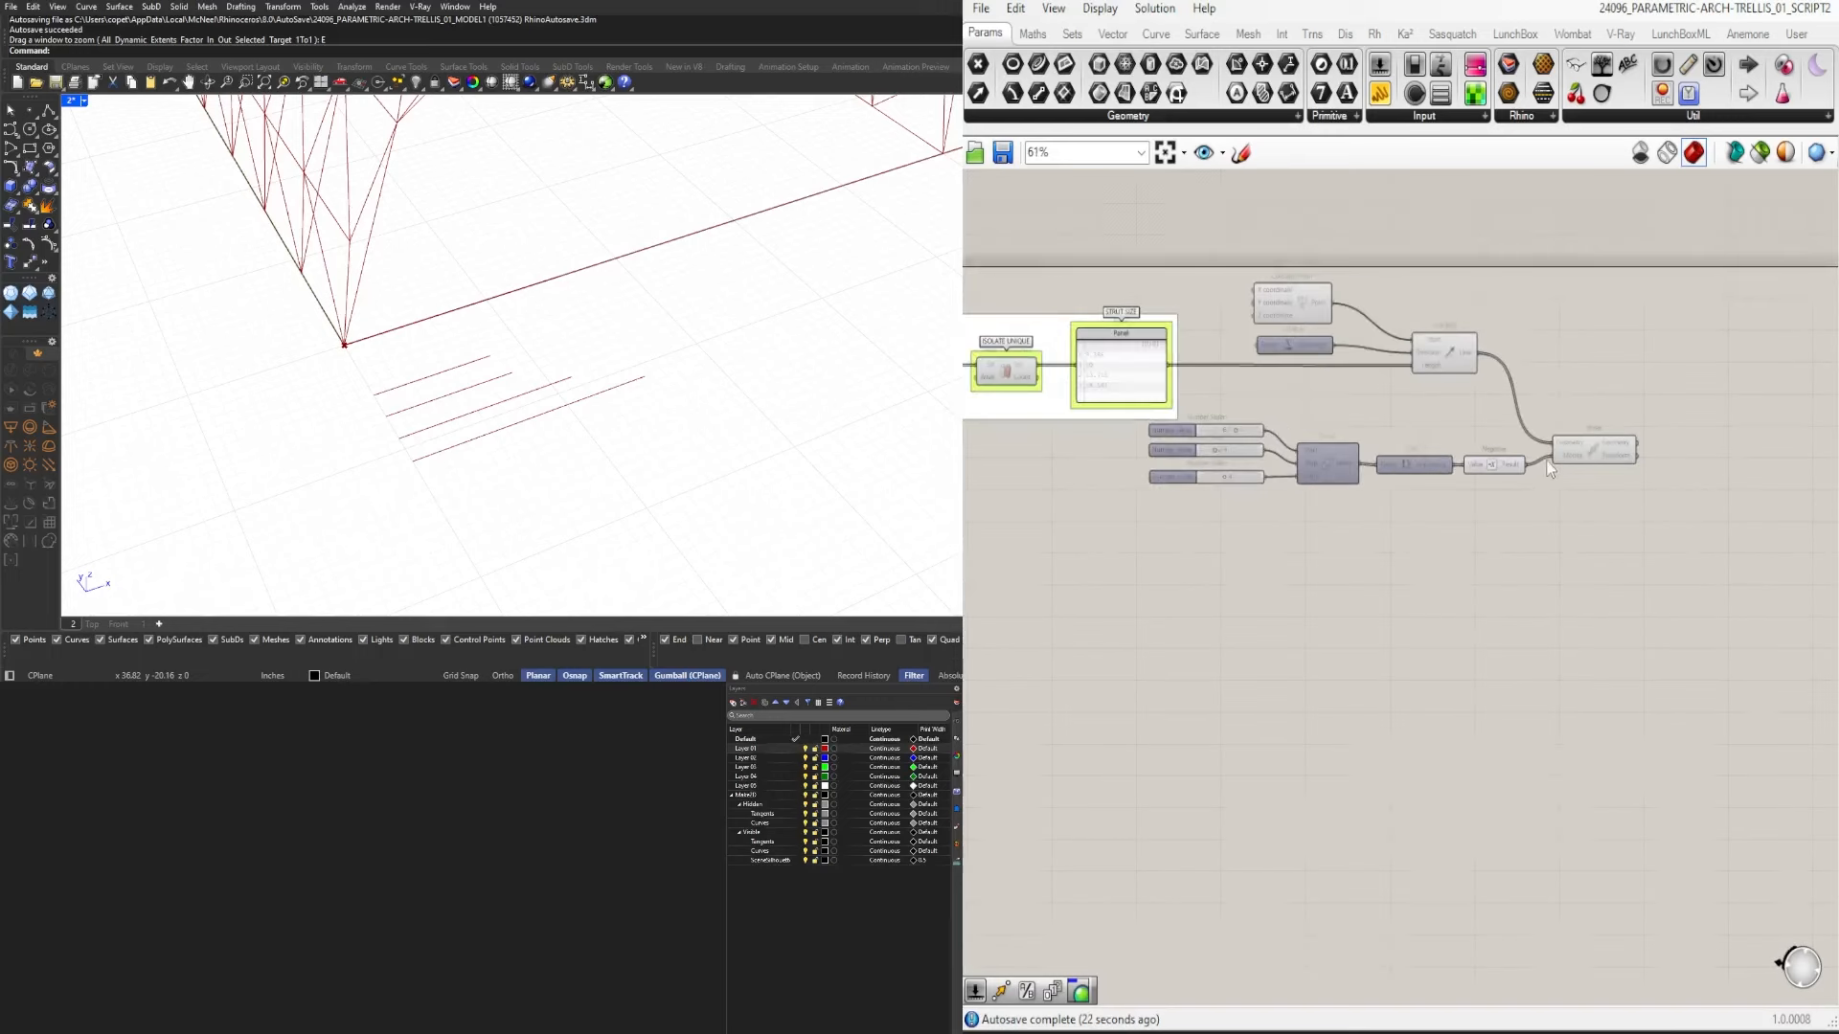
click(1585, 452)
scroll(413, 434, up, 3)
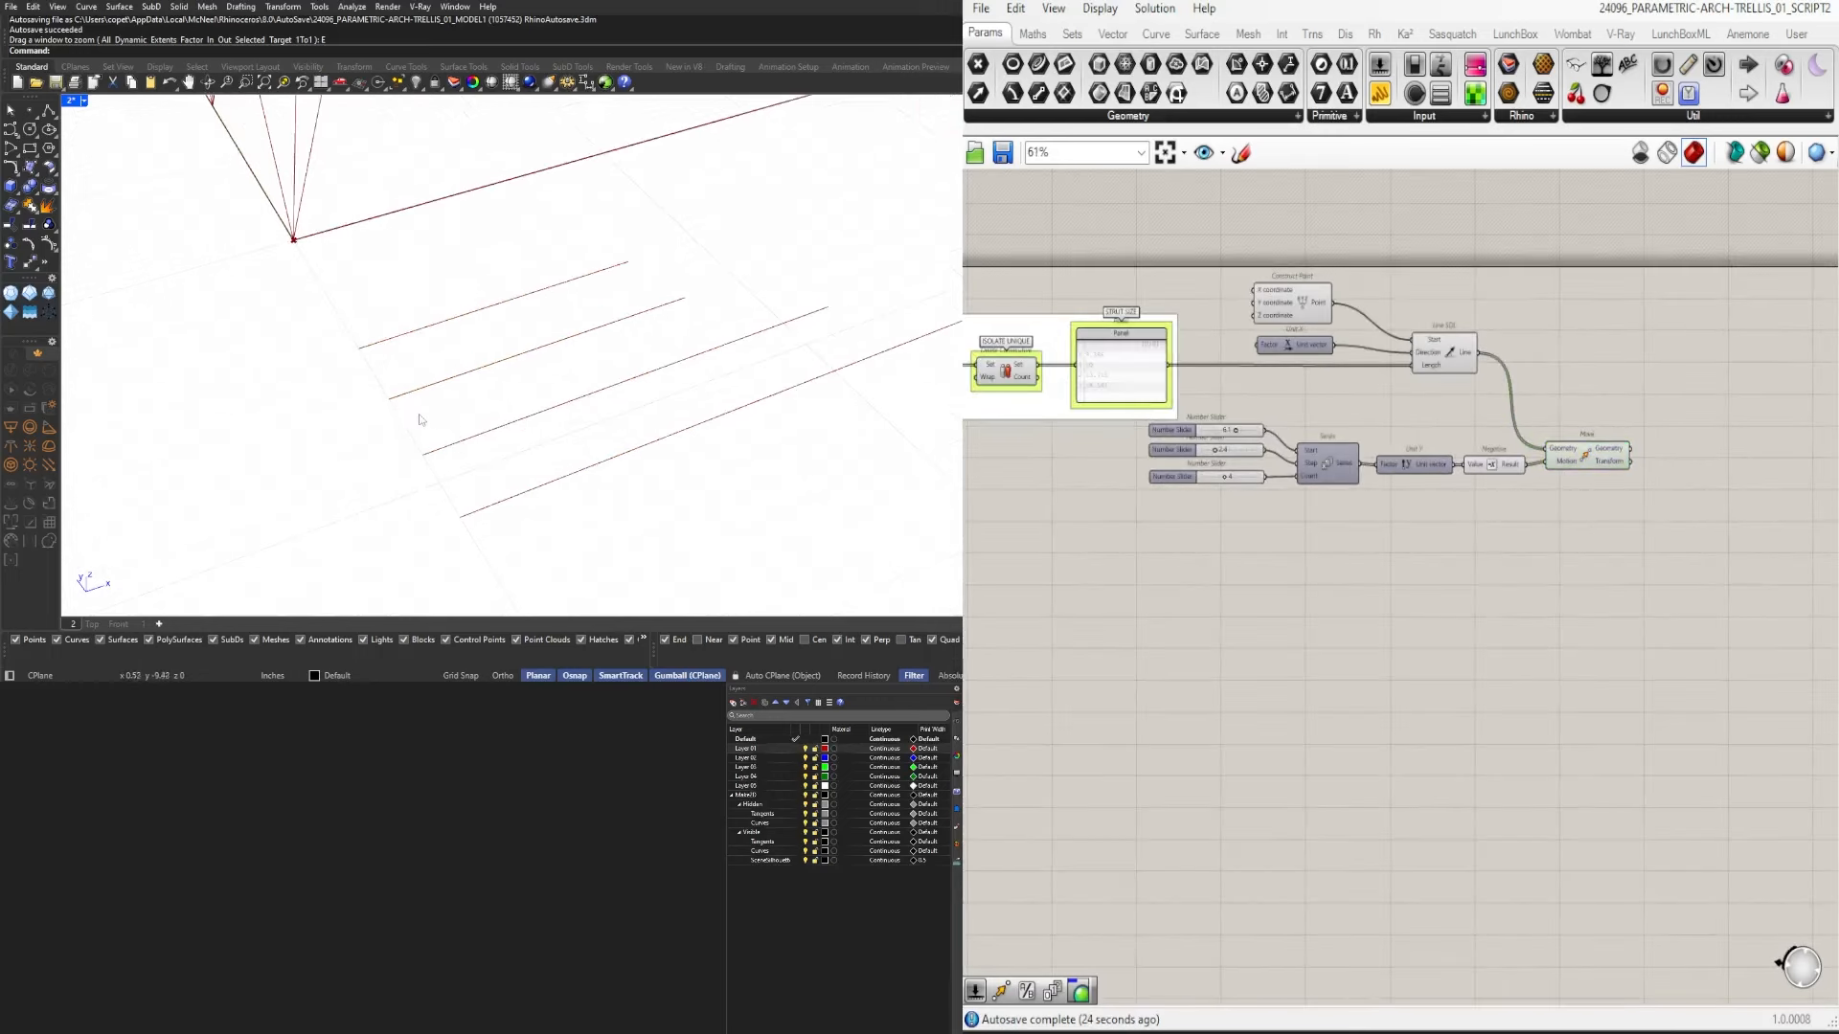
right_drag(1453, 588, 1198, 590)
click(1199, 519)
right_drag(1152, 514, 1352, 522)
scroll(1183, 478, up, 5)
right_drag(1463, 578, 1340, 544)
scroll(1408, 544, down, 5)
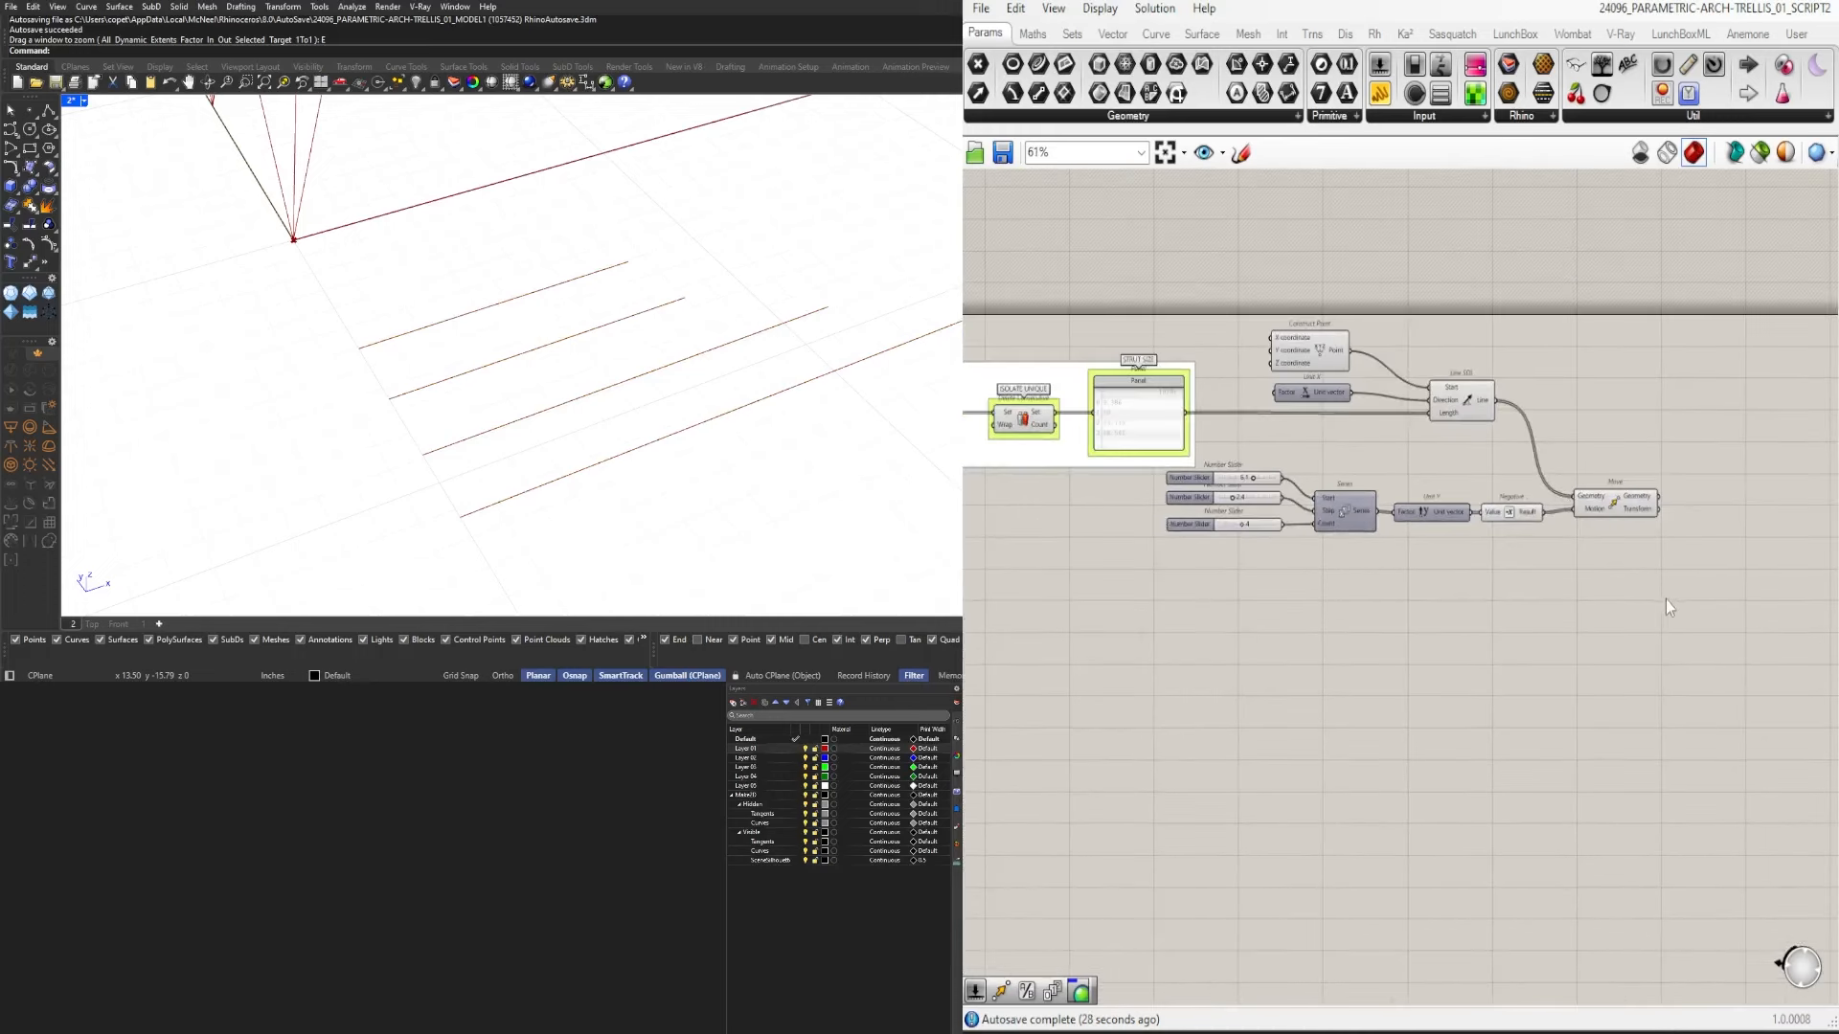
Regroup the layout by lowering the slider, Series and Move chain and placing Line SDL, Construct Point and Unit X close to it.
drag(1664, 599, 1241, 468)
drag(1343, 514, 1354, 544)
click(1439, 469)
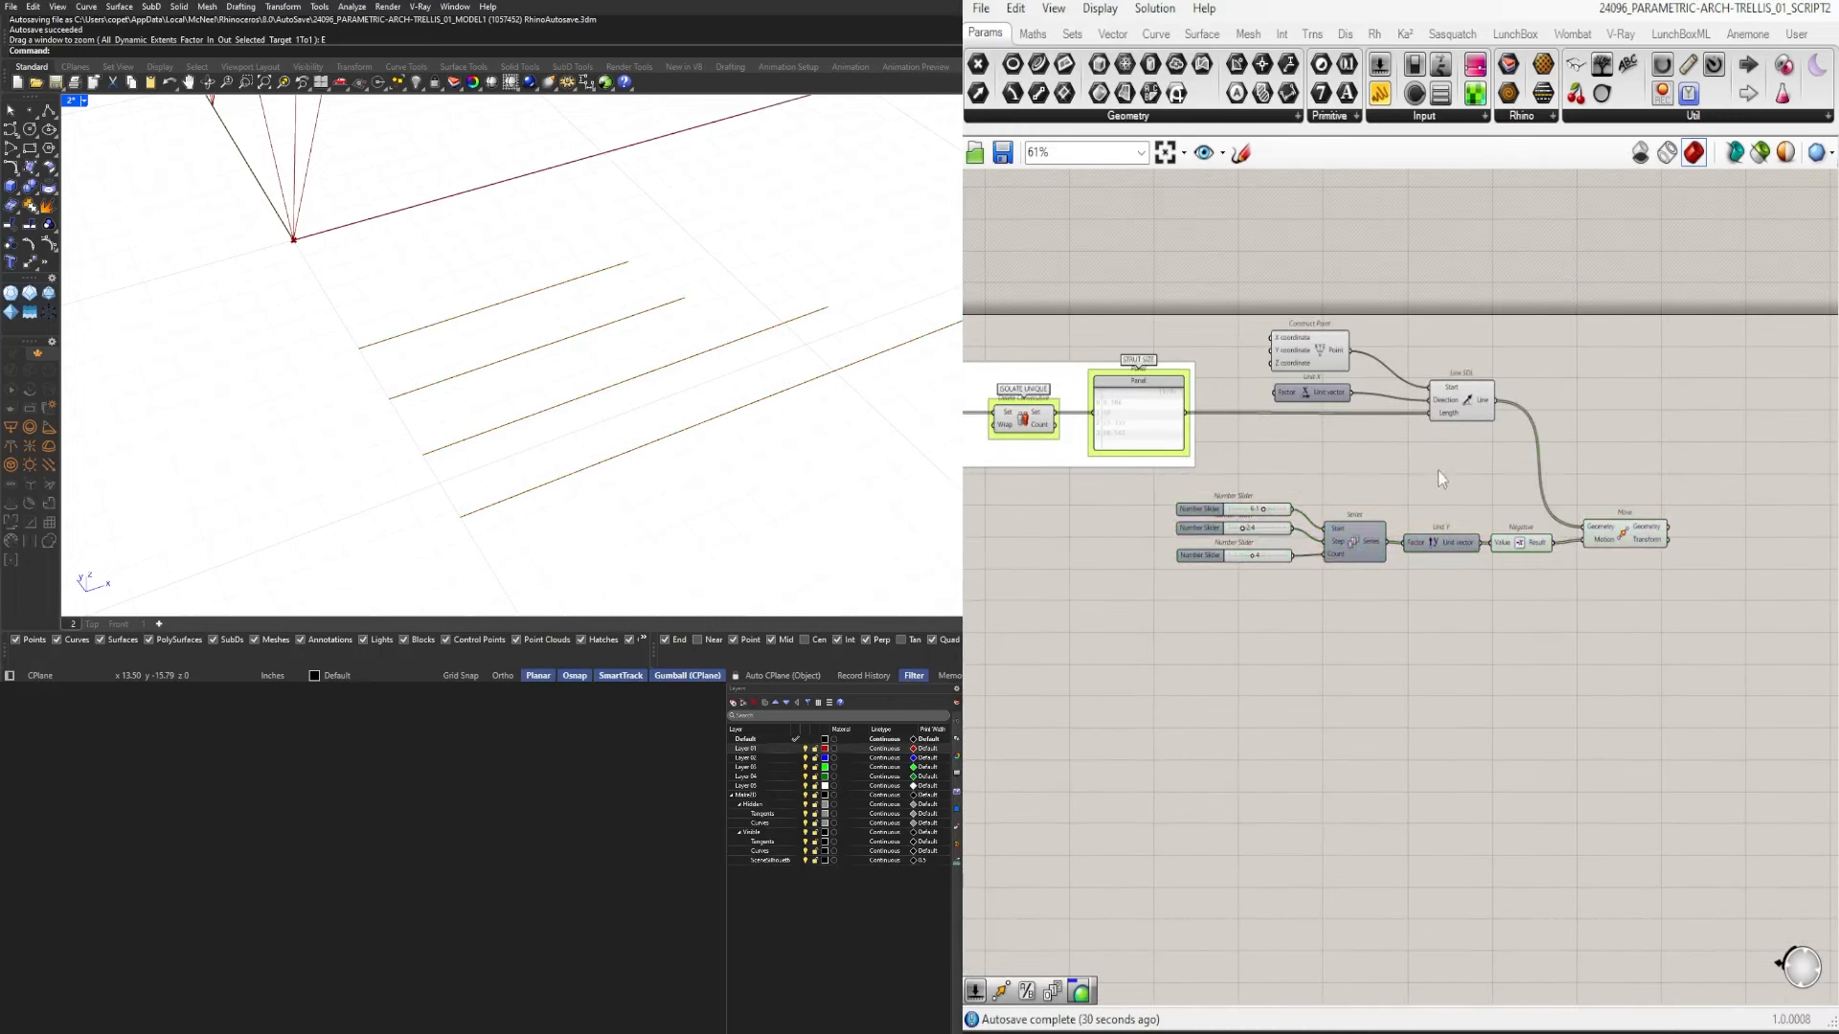
drag(1470, 405, 1522, 493)
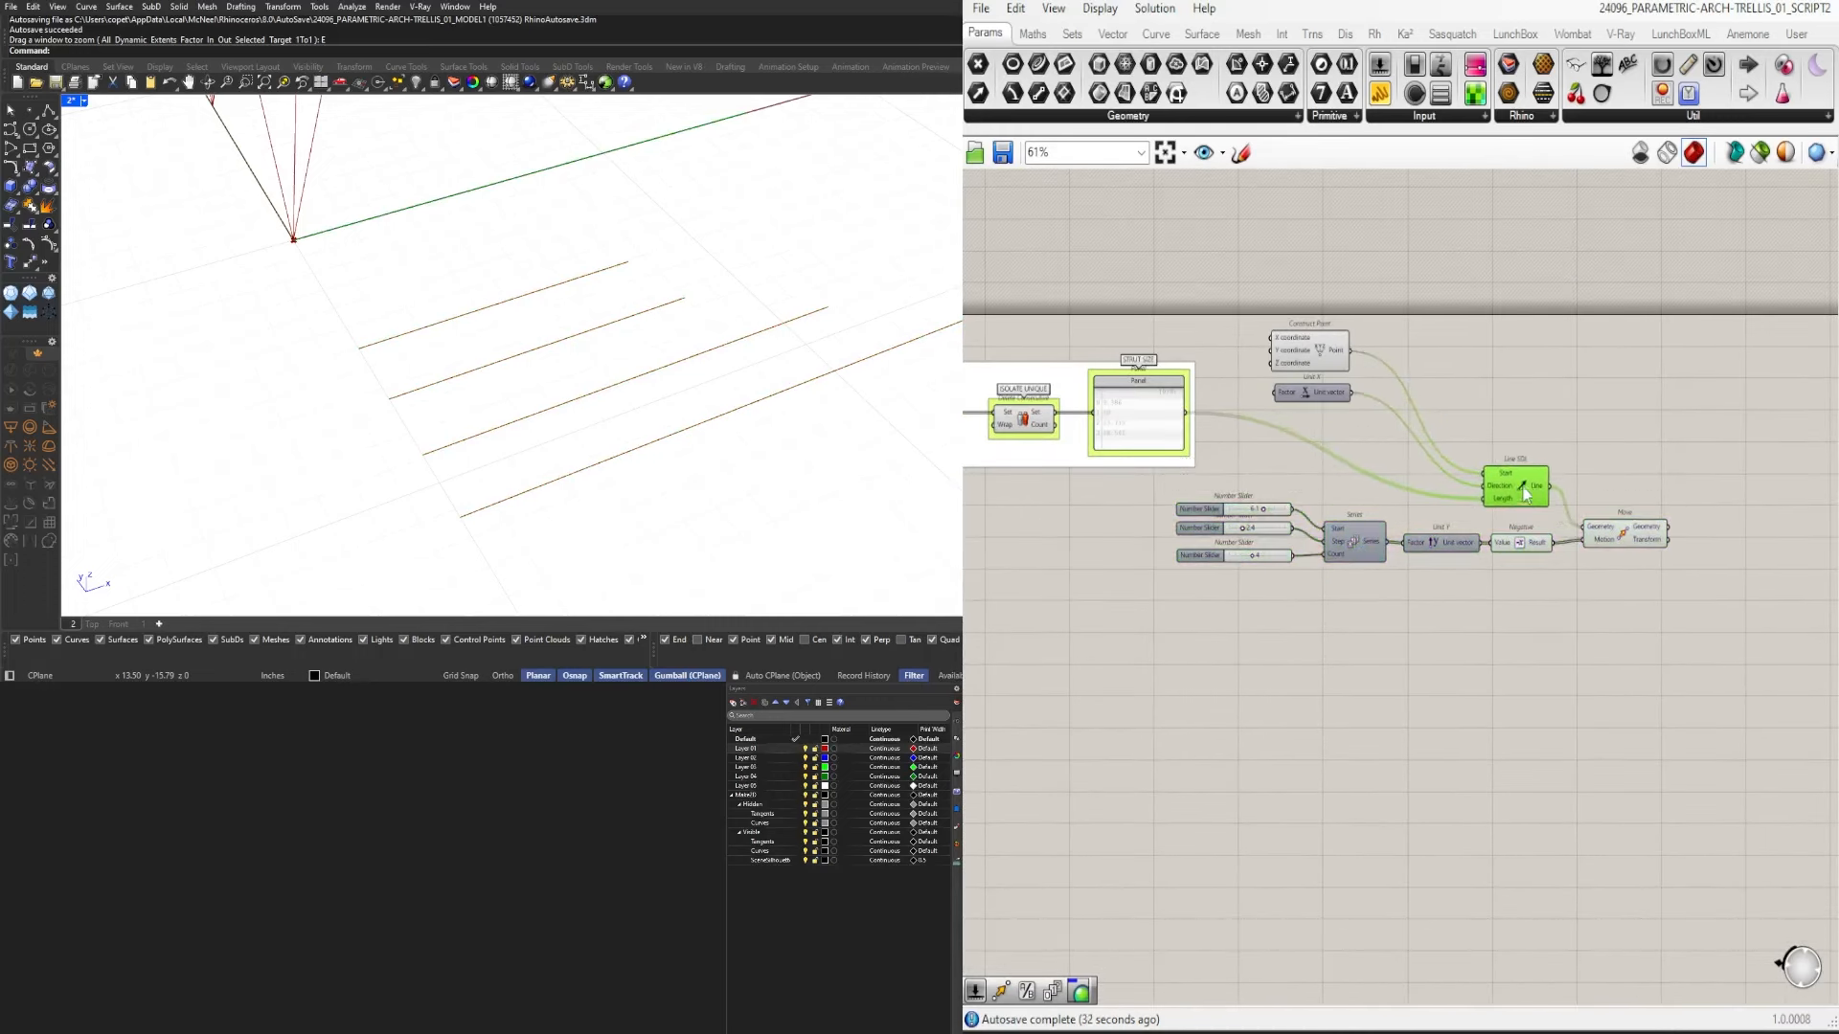
click(1408, 422)
drag(1412, 422, 1259, 330)
drag(1310, 353, 1417, 445)
Hide the wire that runs from the strut size panel to the Line SDL's Length input.
right_click(1497, 499)
click(1666, 584)
right_drag(1494, 594, 1446, 548)
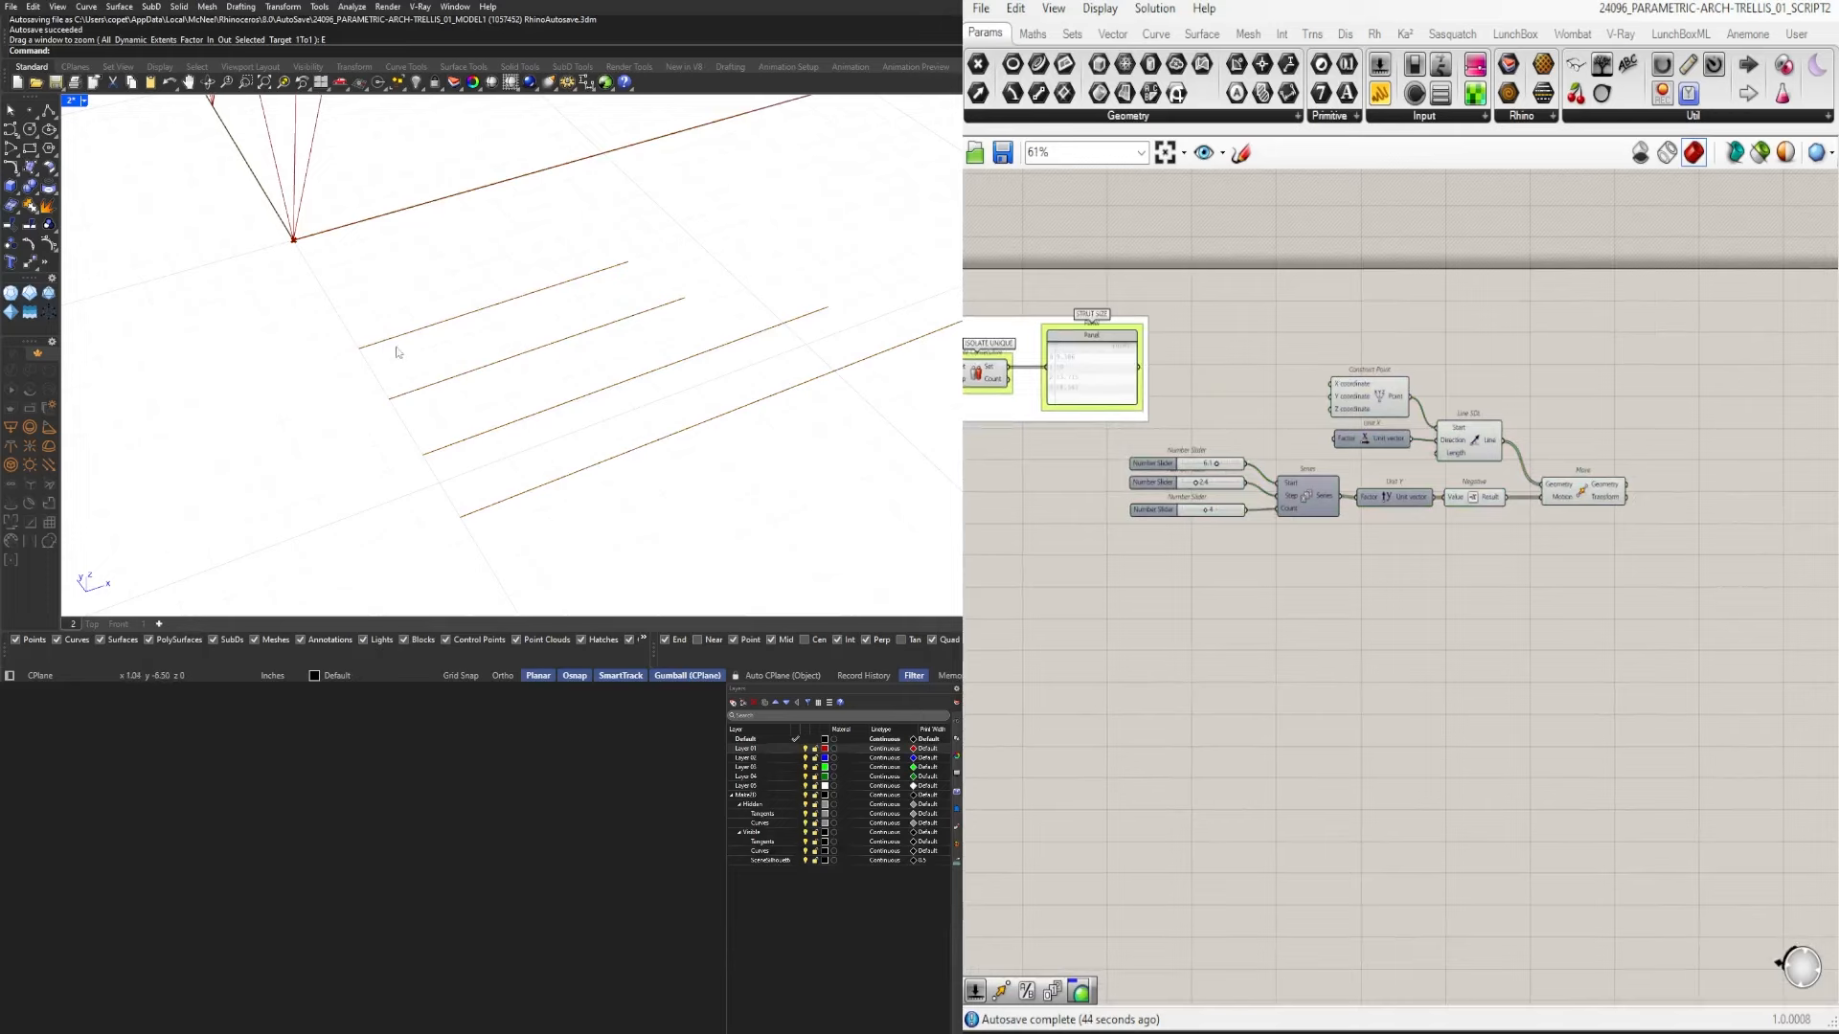
Shift the Move component slightly away from the Negative component and preview its offset strut lines.
right_drag(1320, 433, 1149, 433)
scroll(1518, 459, up, 3)
drag(1334, 520, 1367, 515)
click(1513, 562)
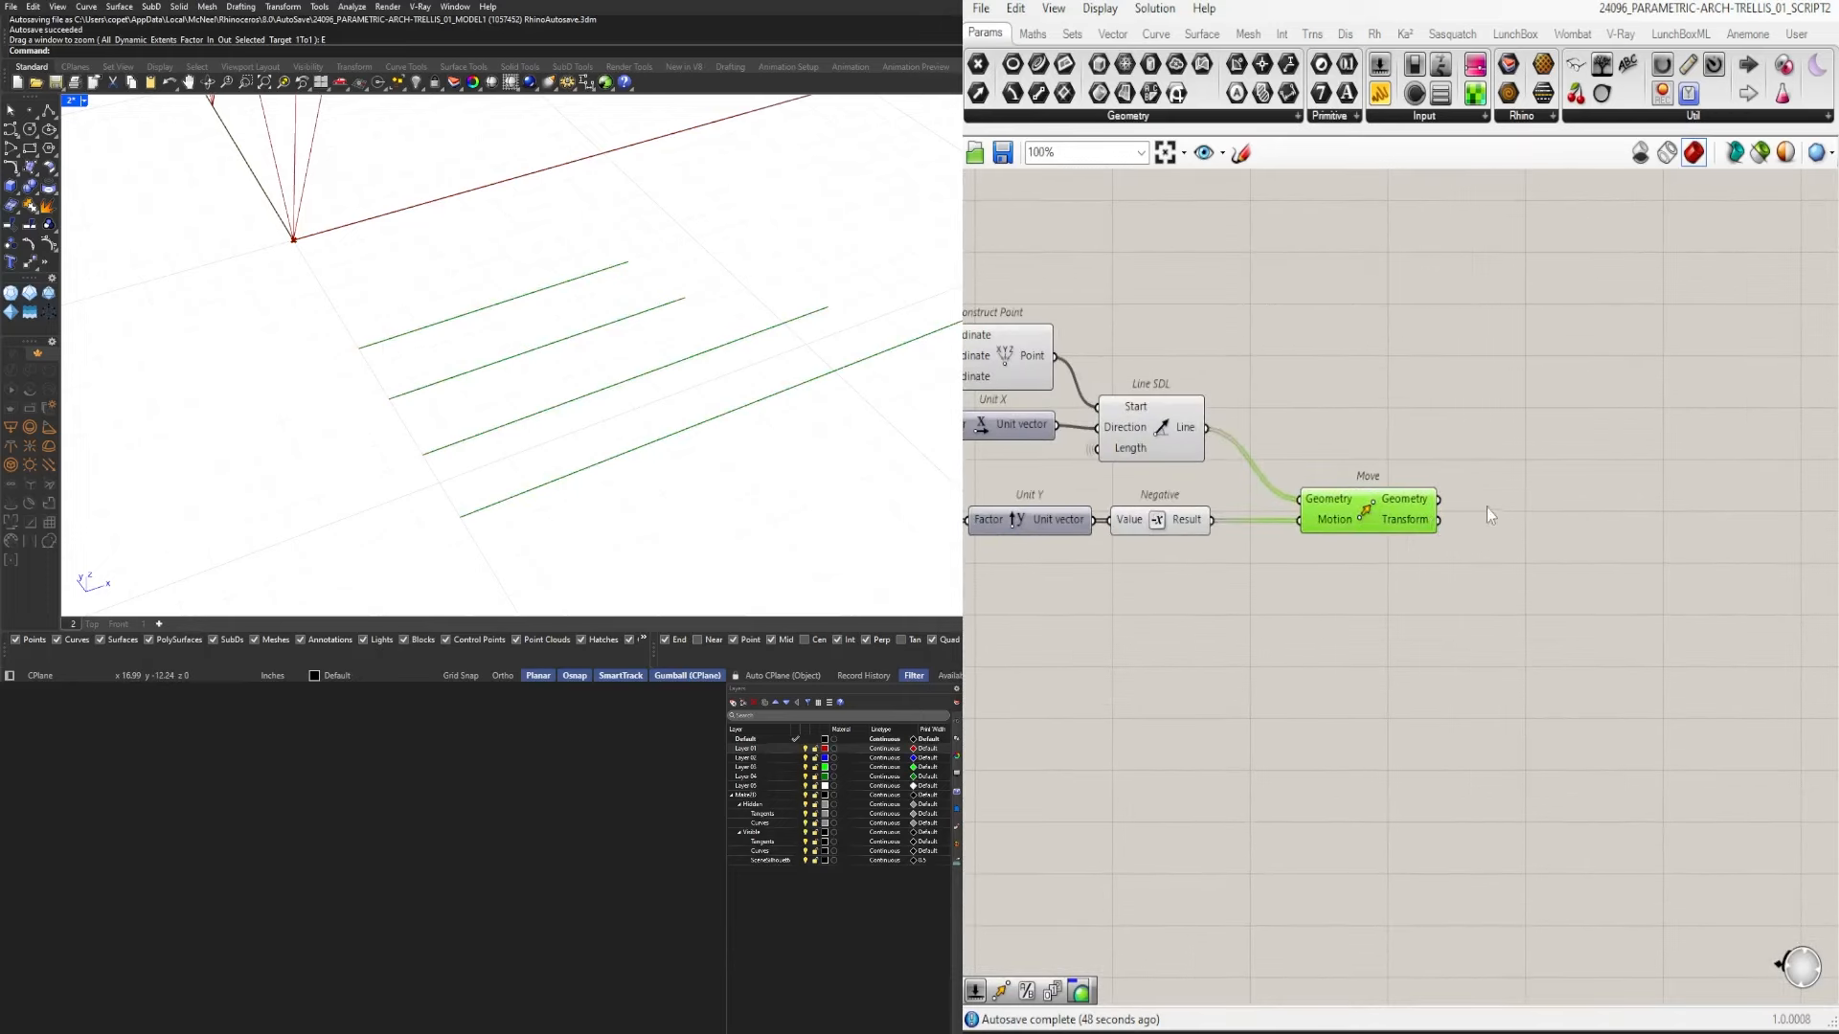
scroll(455, 362, down, 1)
scroll(403, 355, down, 2)
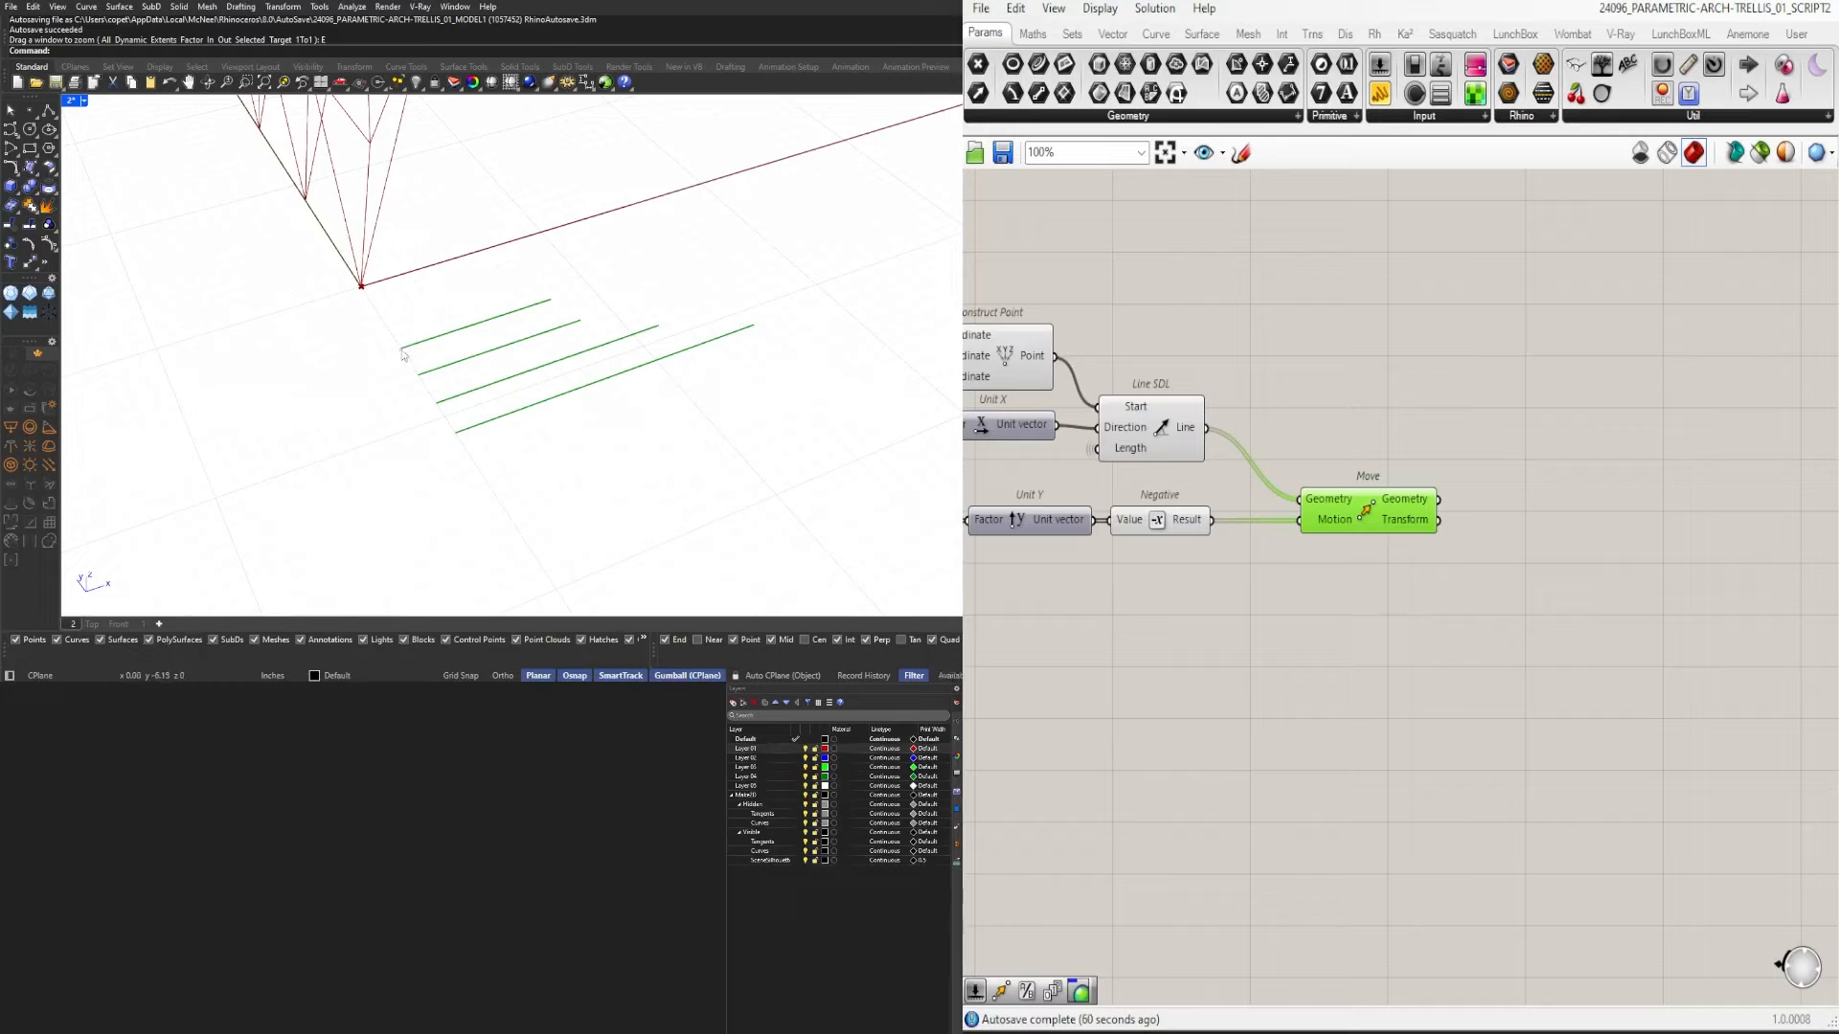
Add an Extend Curve component, connect the Move geometry to its Curve input and place it beside the Move component.
double_click(1420, 601)
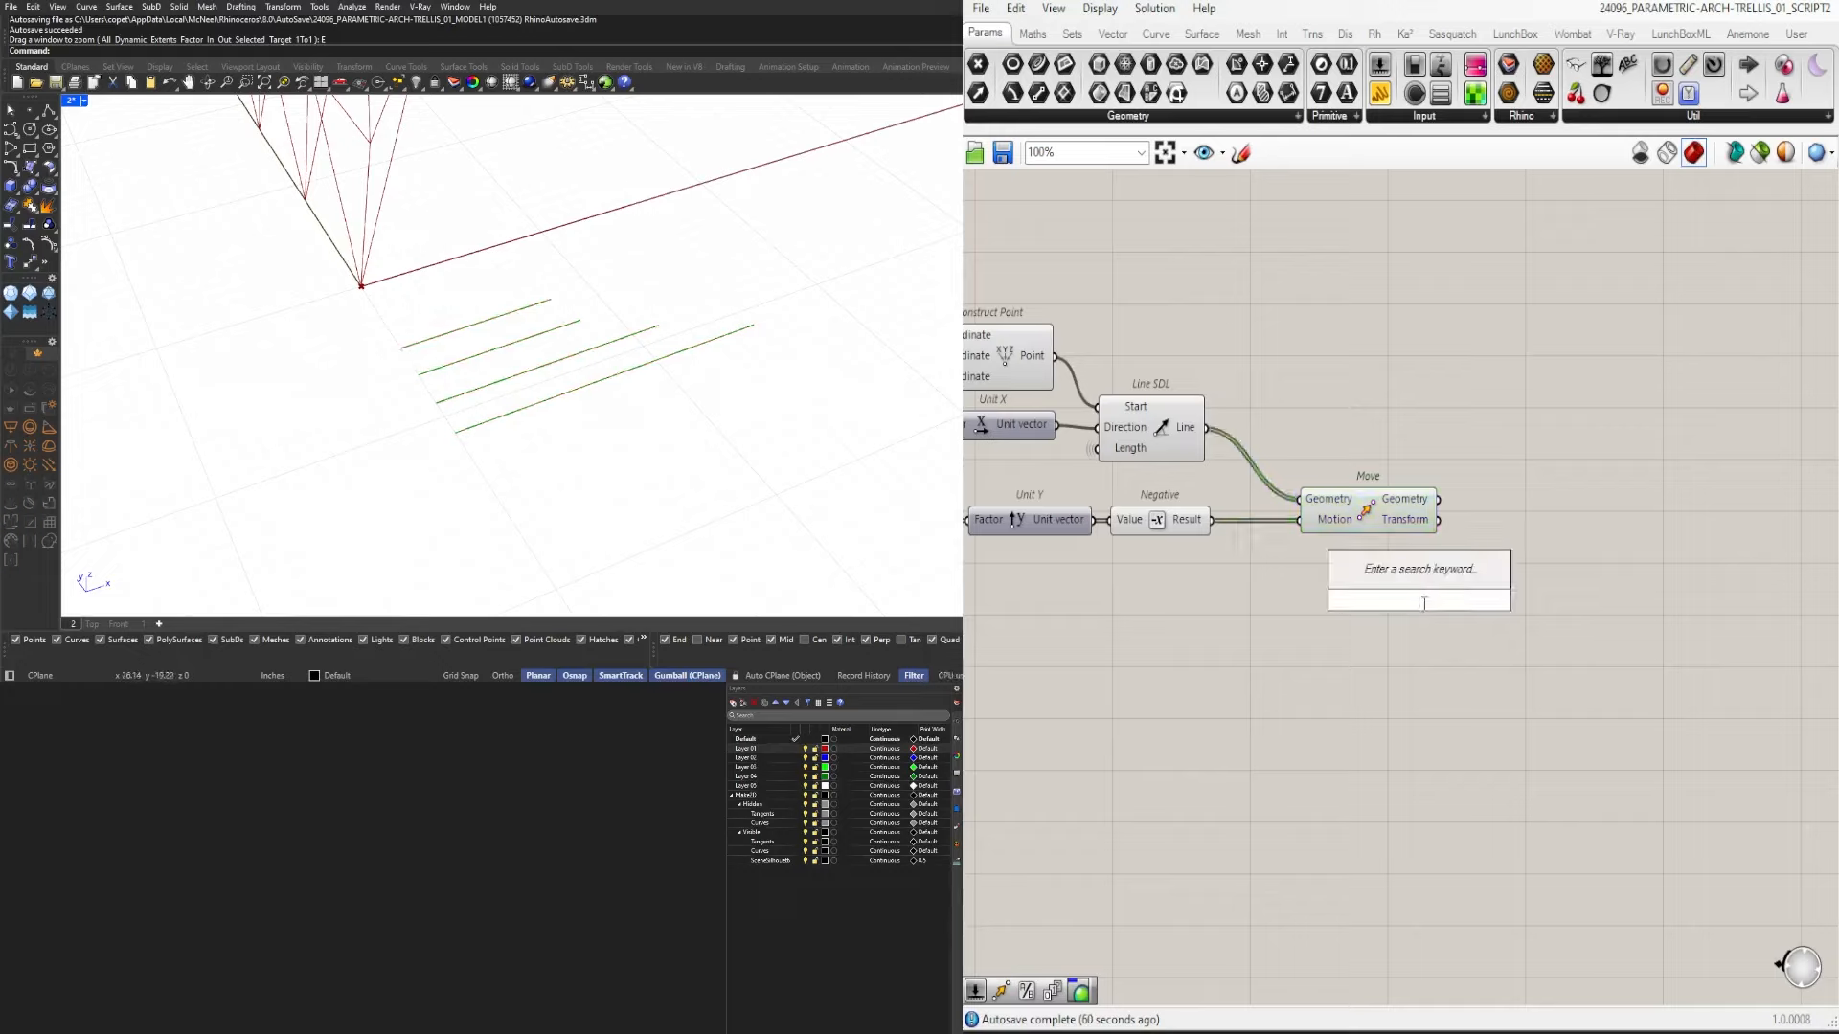
text(EN)
key(BackSpace)
text(XTEND)
key(Return)
drag(1439, 499, 1371, 569)
drag(1432, 595, 1593, 565)
Add a number slider set to 1.500 and connect it to both the Start and End inputs of Extend Curve.
double_click(1327, 647)
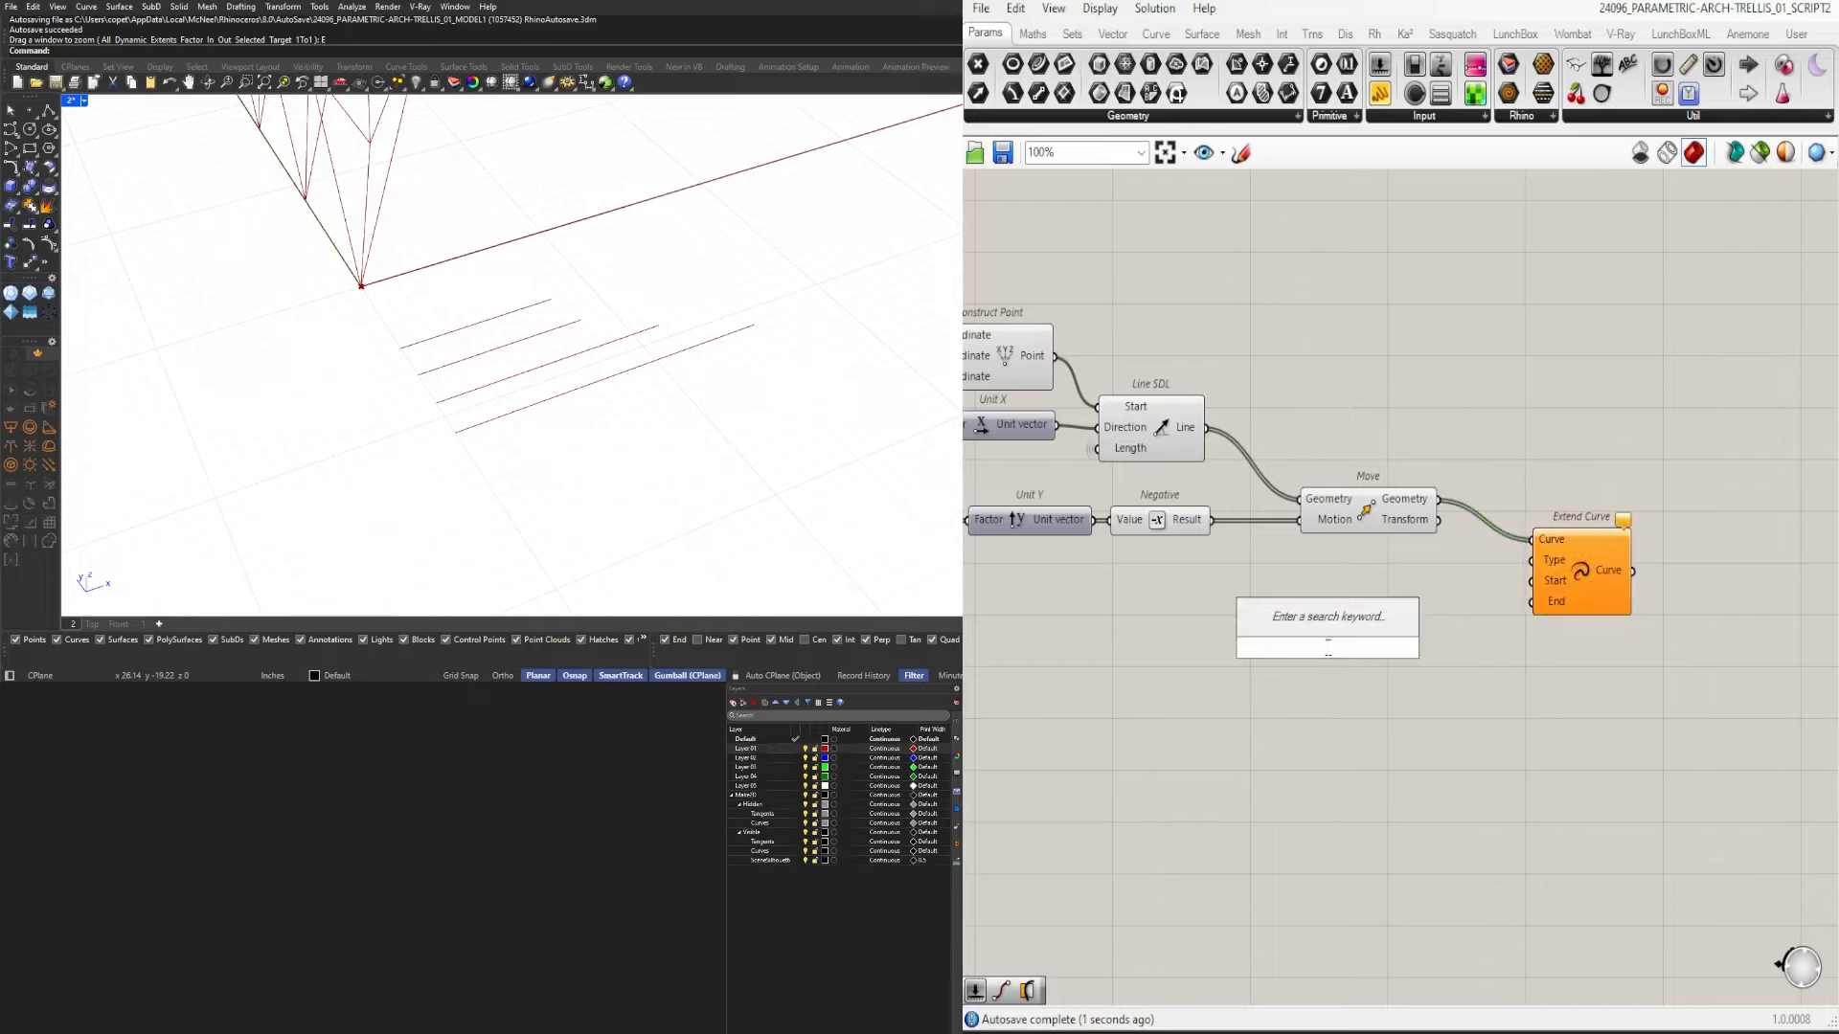
text(1.5)
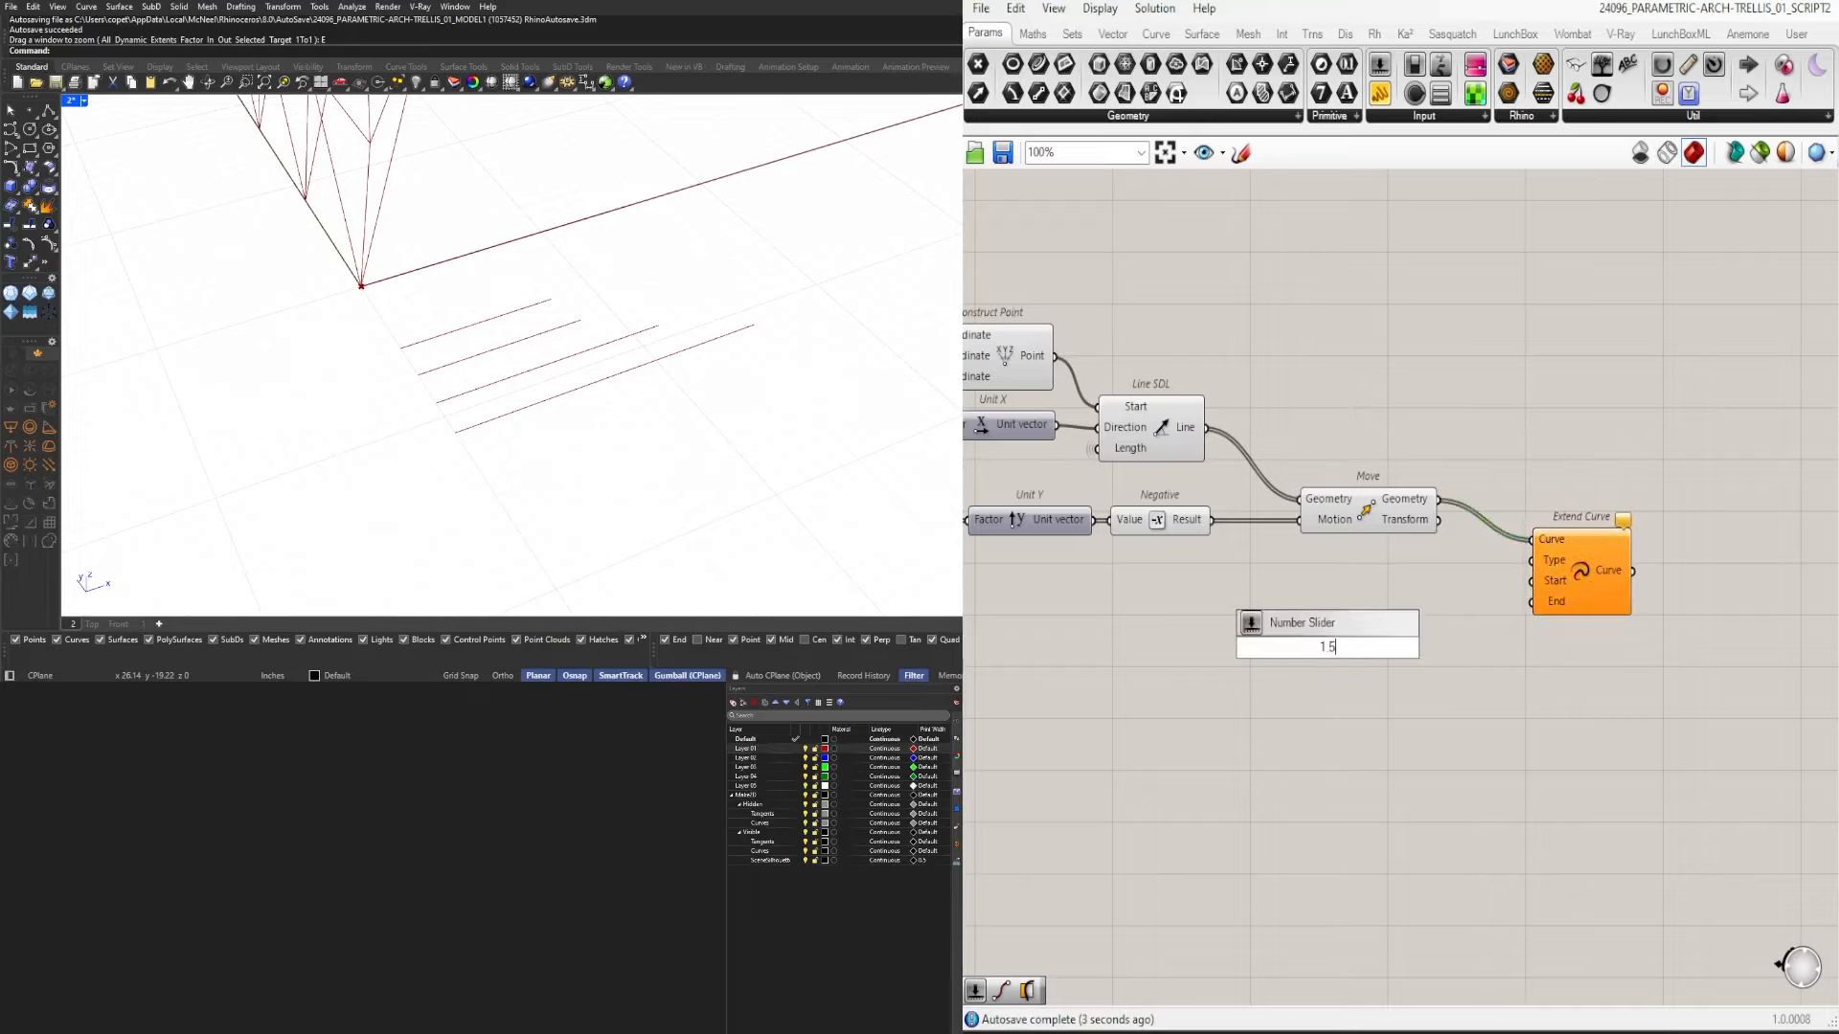
key(Return)
drag(1398, 652, 1657, 572)
scroll(1448, 589, up, 2)
click(1464, 586)
click(1382, 500)
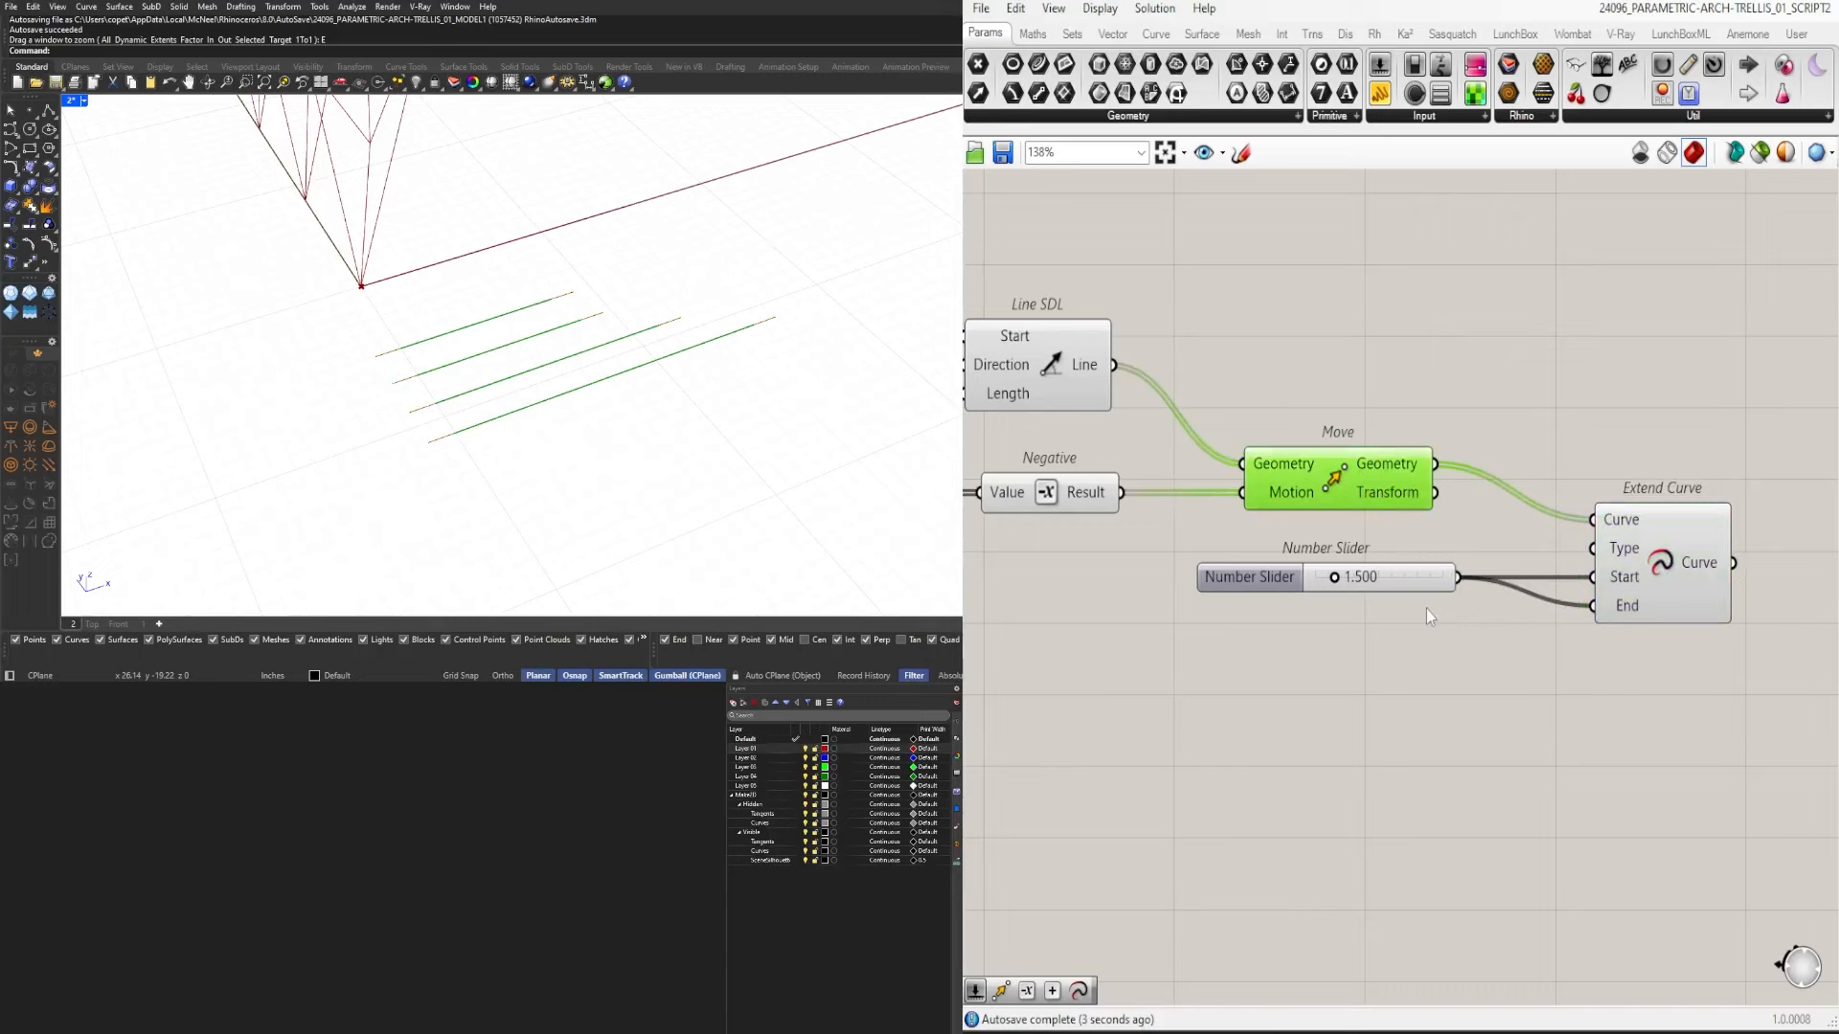
Shift the Extend Curve component closer to its slider and compare its extended lines with the Move component's lines.
scroll(1457, 532, down, 3)
drag(1641, 657, 1263, 541)
click(1300, 460)
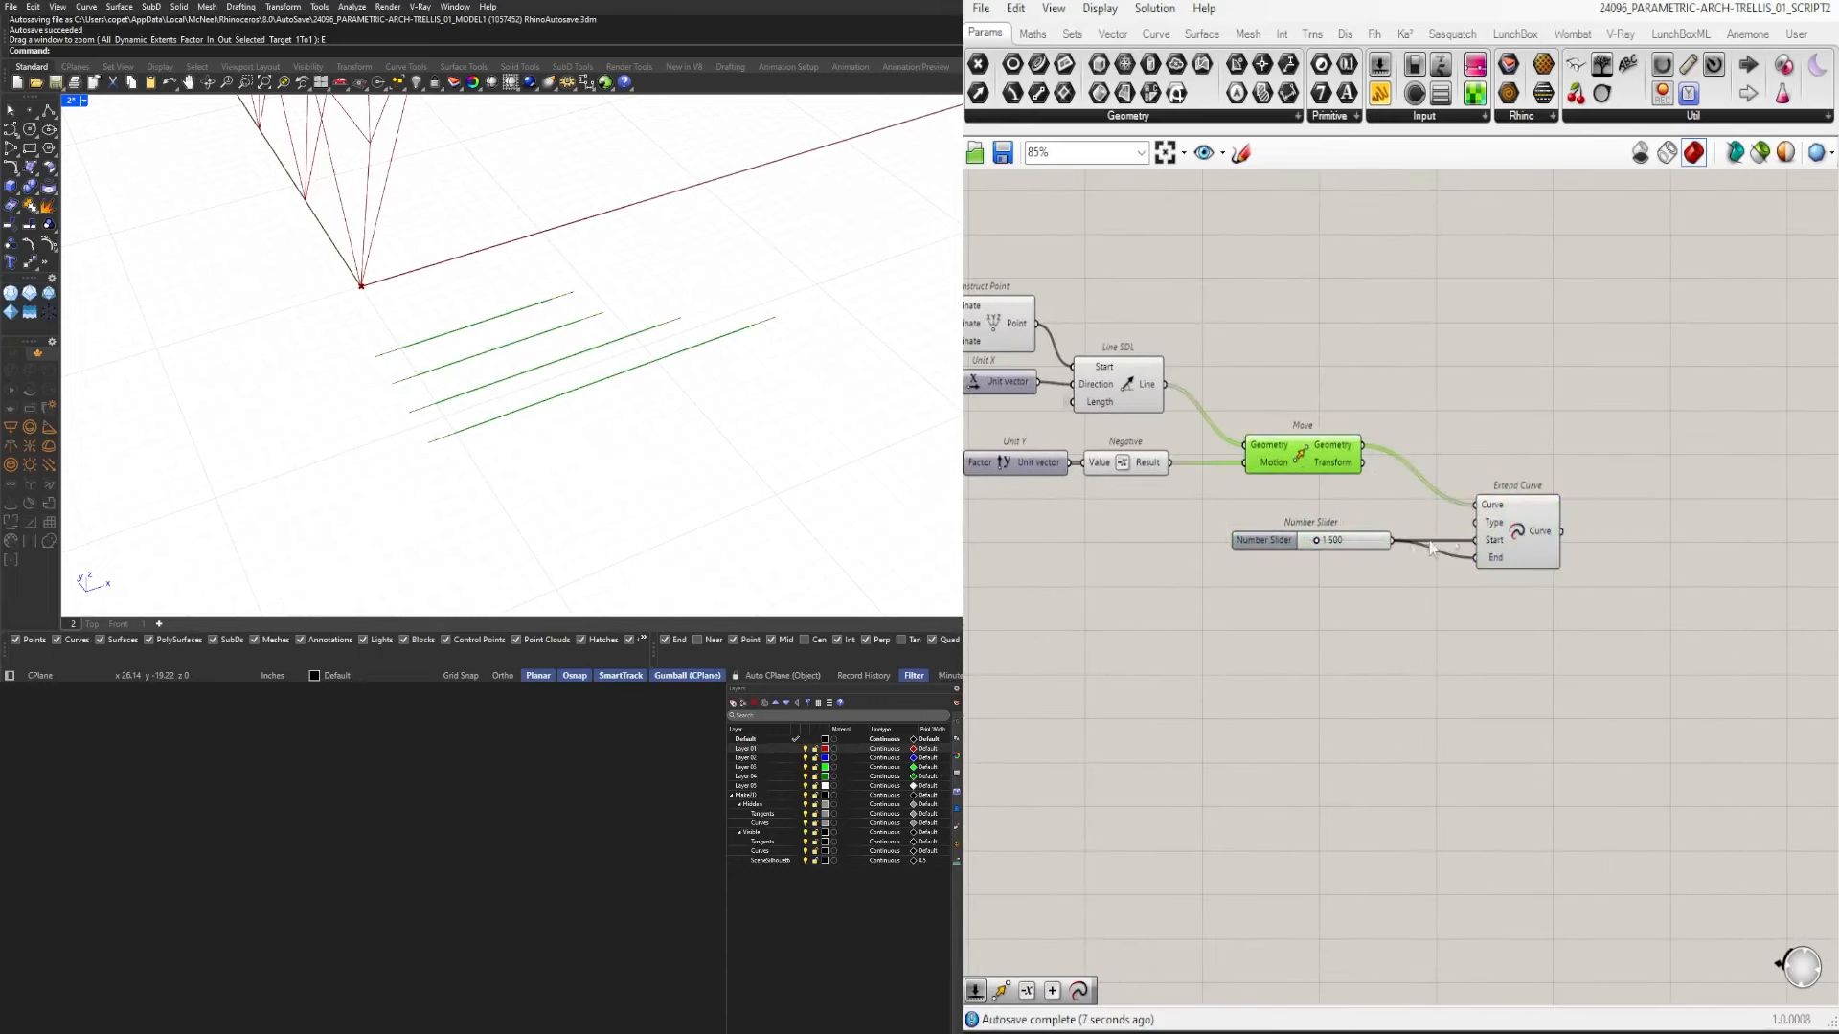
click(1522, 542)
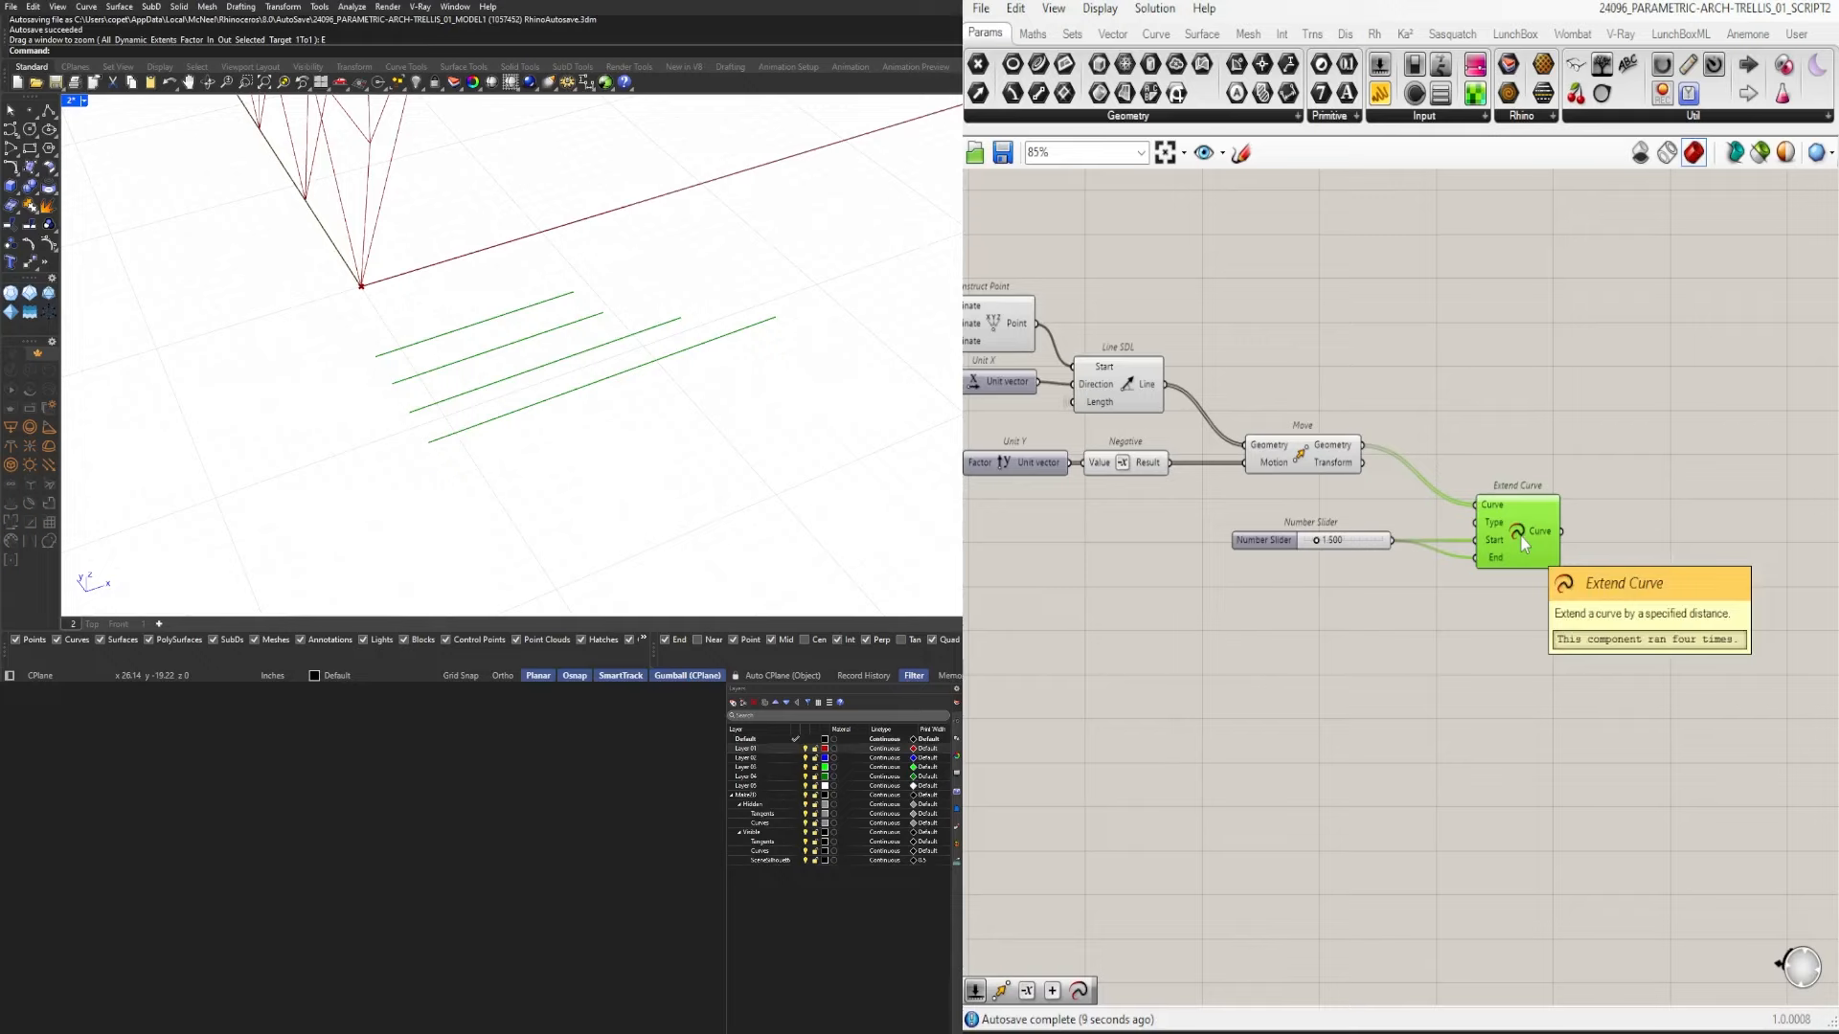
drag(1520, 550, 1489, 553)
right_drag(1442, 566, 1336, 563)
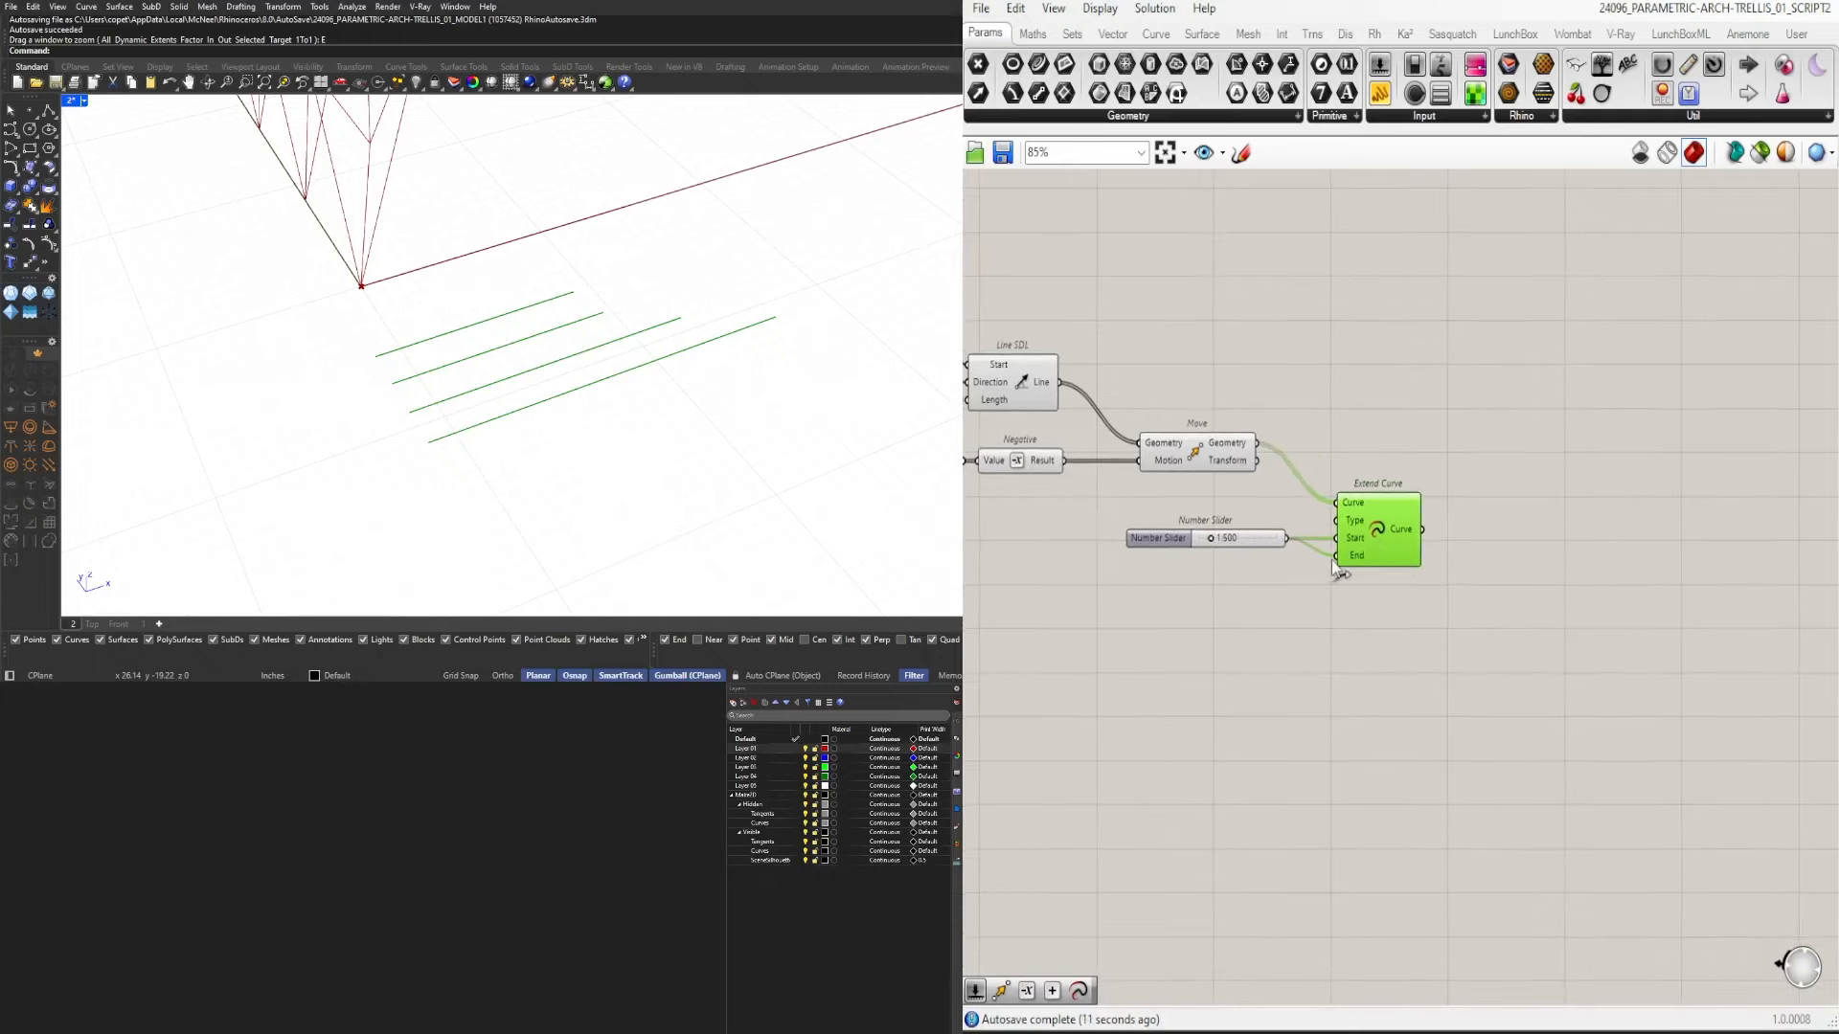
click(1274, 592)
click(1351, 530)
click(1180, 454)
Add a Pipe component fed by the Extend Curve output and close the pipe ends with caps.
double_click(1580, 536)
text(pipe)
key(Return)
drag(1423, 529, 1535, 558)
right_click(1495, 565)
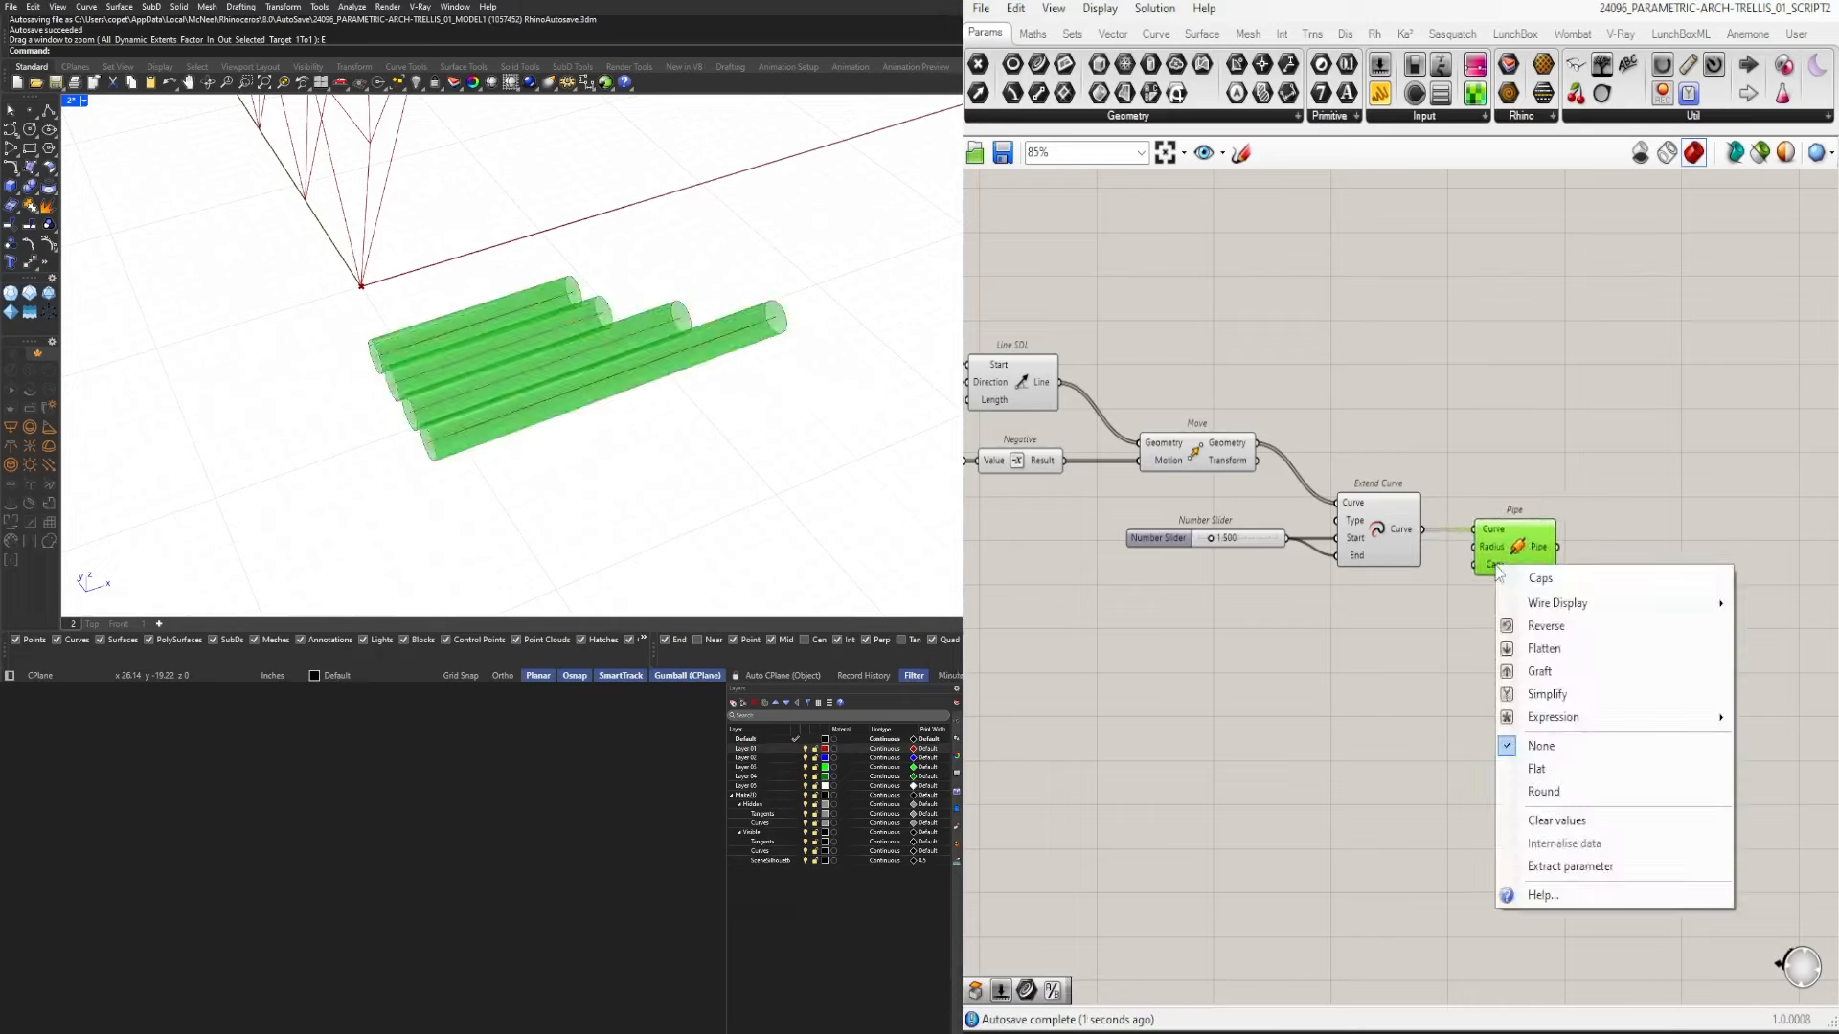
click(1562, 792)
Lower the Pipe component and place a new number slider set to 0.500 to its left, leaving a gap between them.
drag(1491, 568, 1503, 624)
double_click(1376, 647)
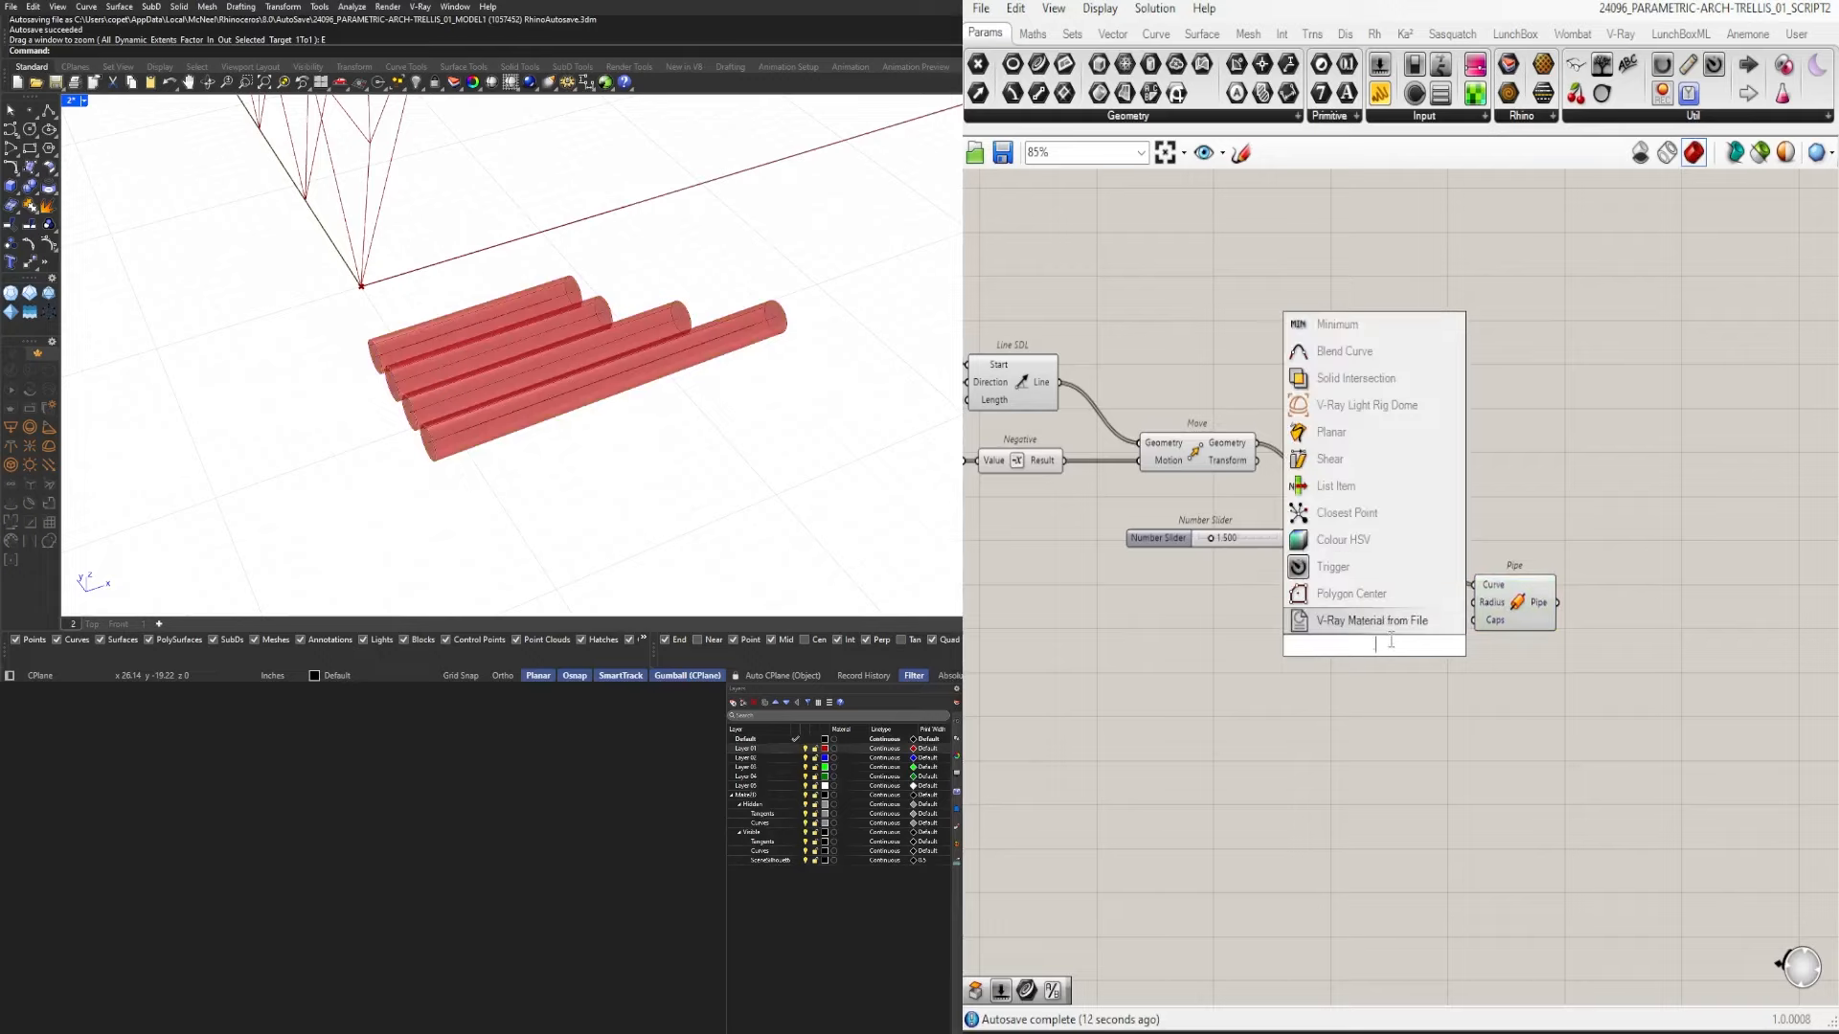
text(500)
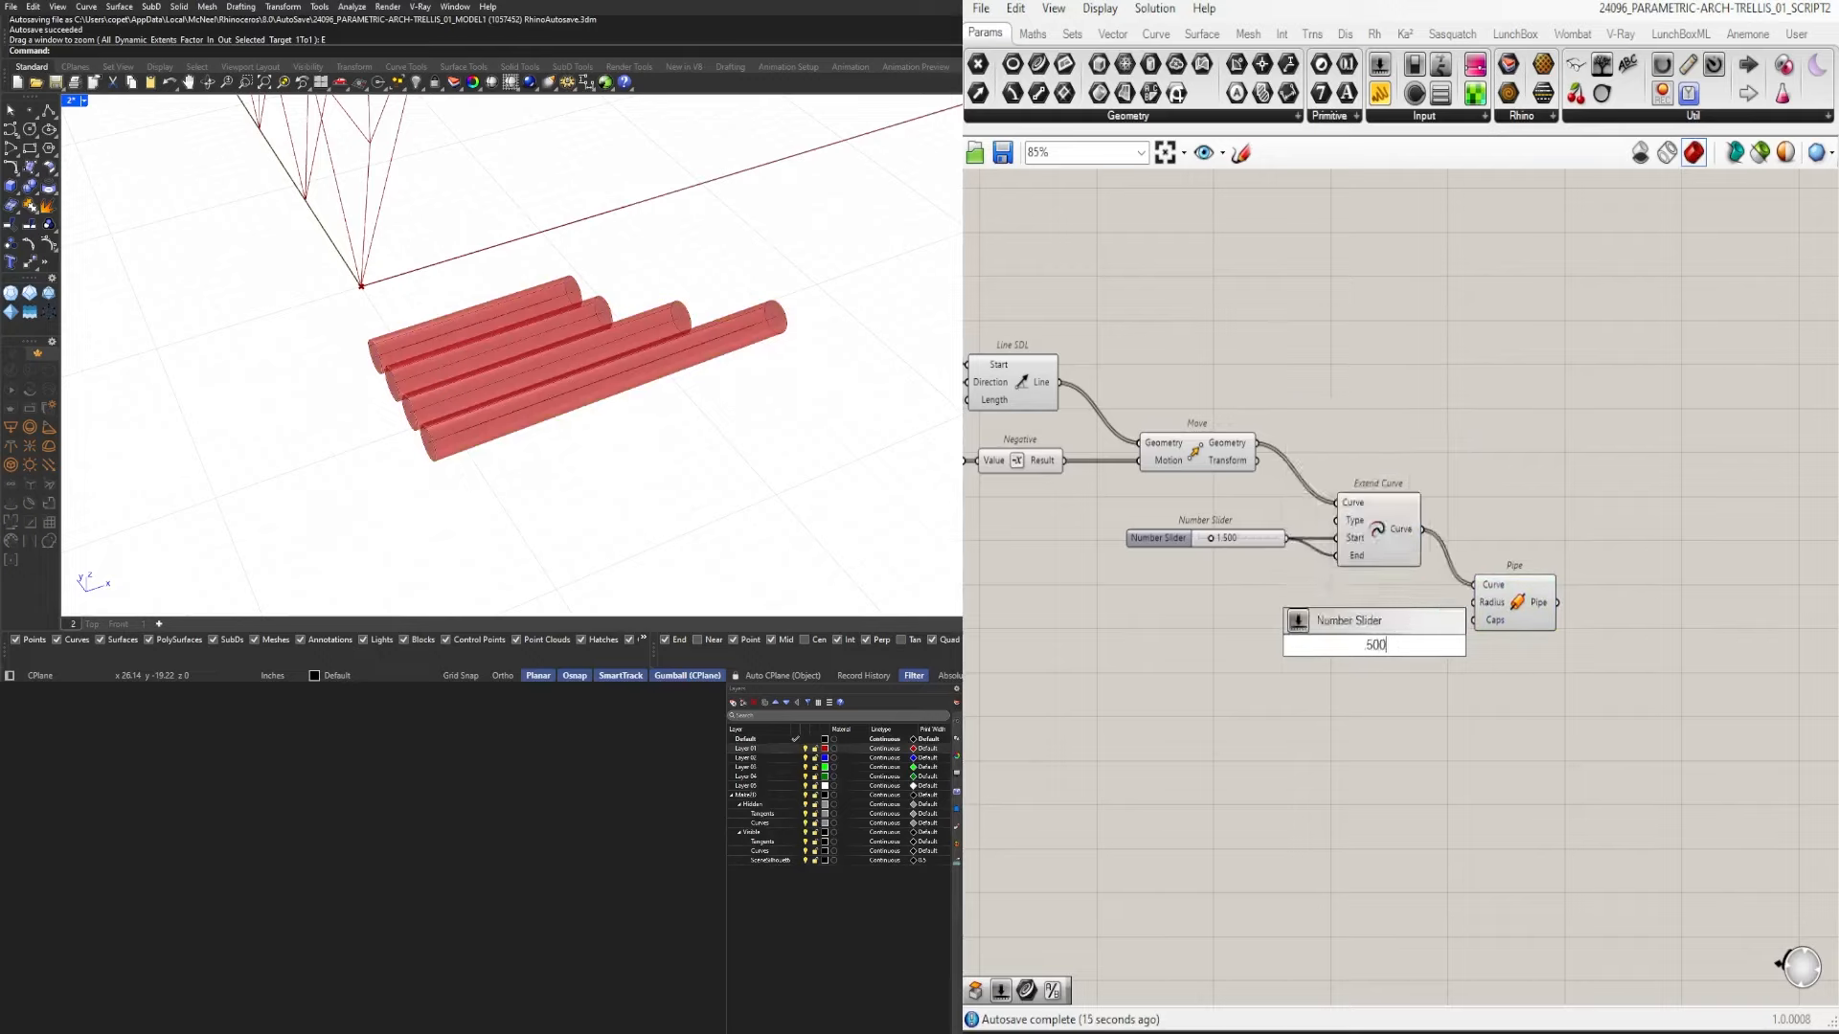
key(Return)
scroll(1336, 667, up, 3)
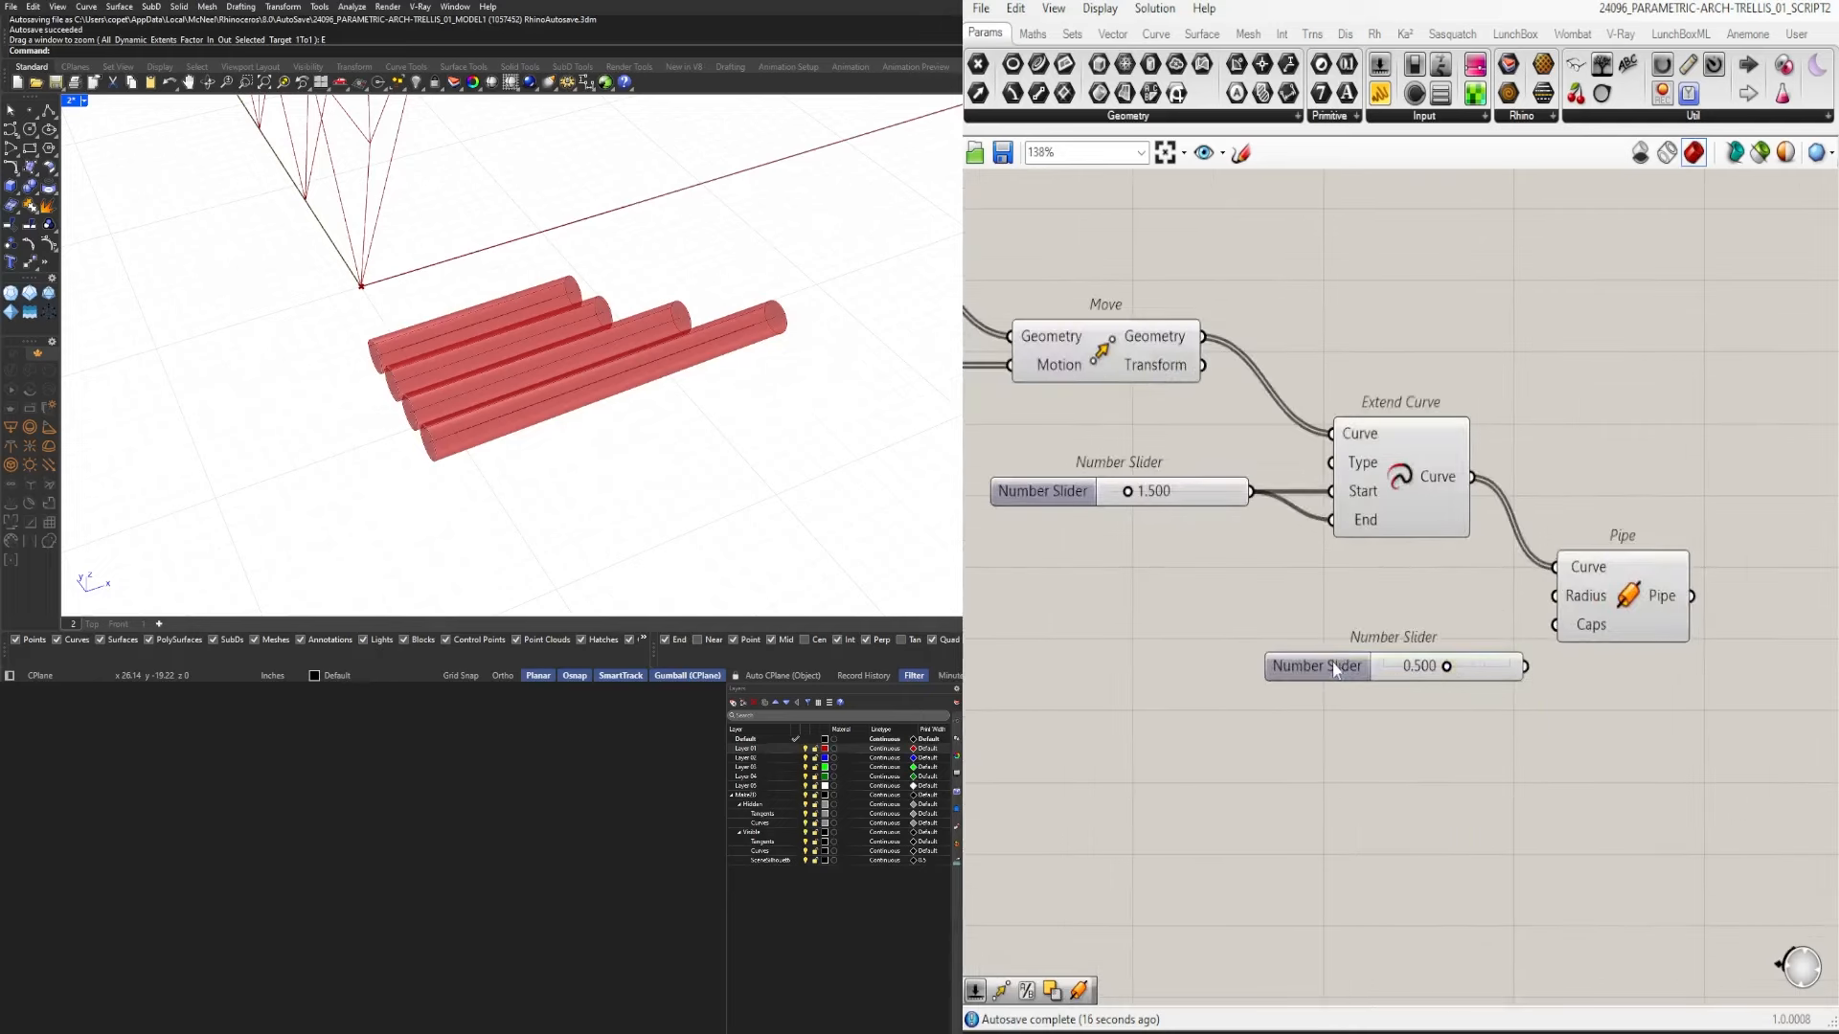
drag(1331, 663, 1111, 628)
Add a Division component that divides the 0.500 slider by 2 and connect its result to the Pipe's Radius input.
double_click(1440, 630)
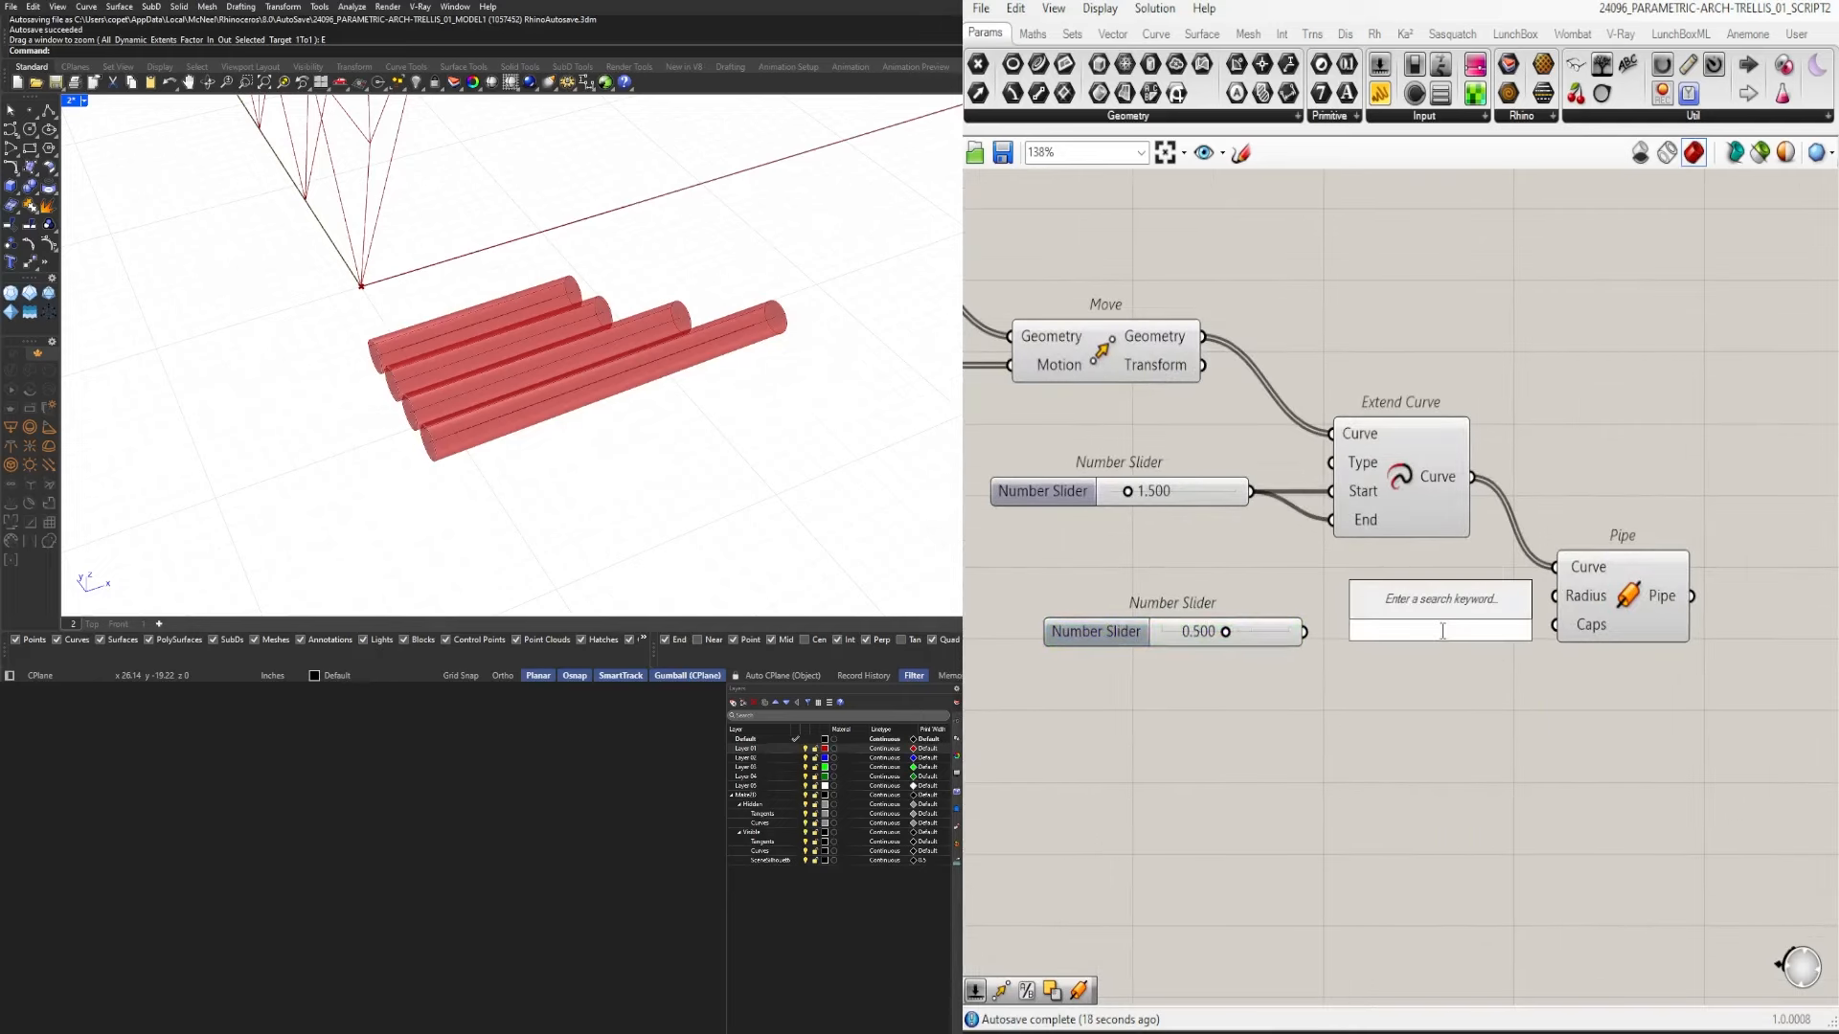
text(/2)
key(Return)
drag(1305, 632, 1555, 596)
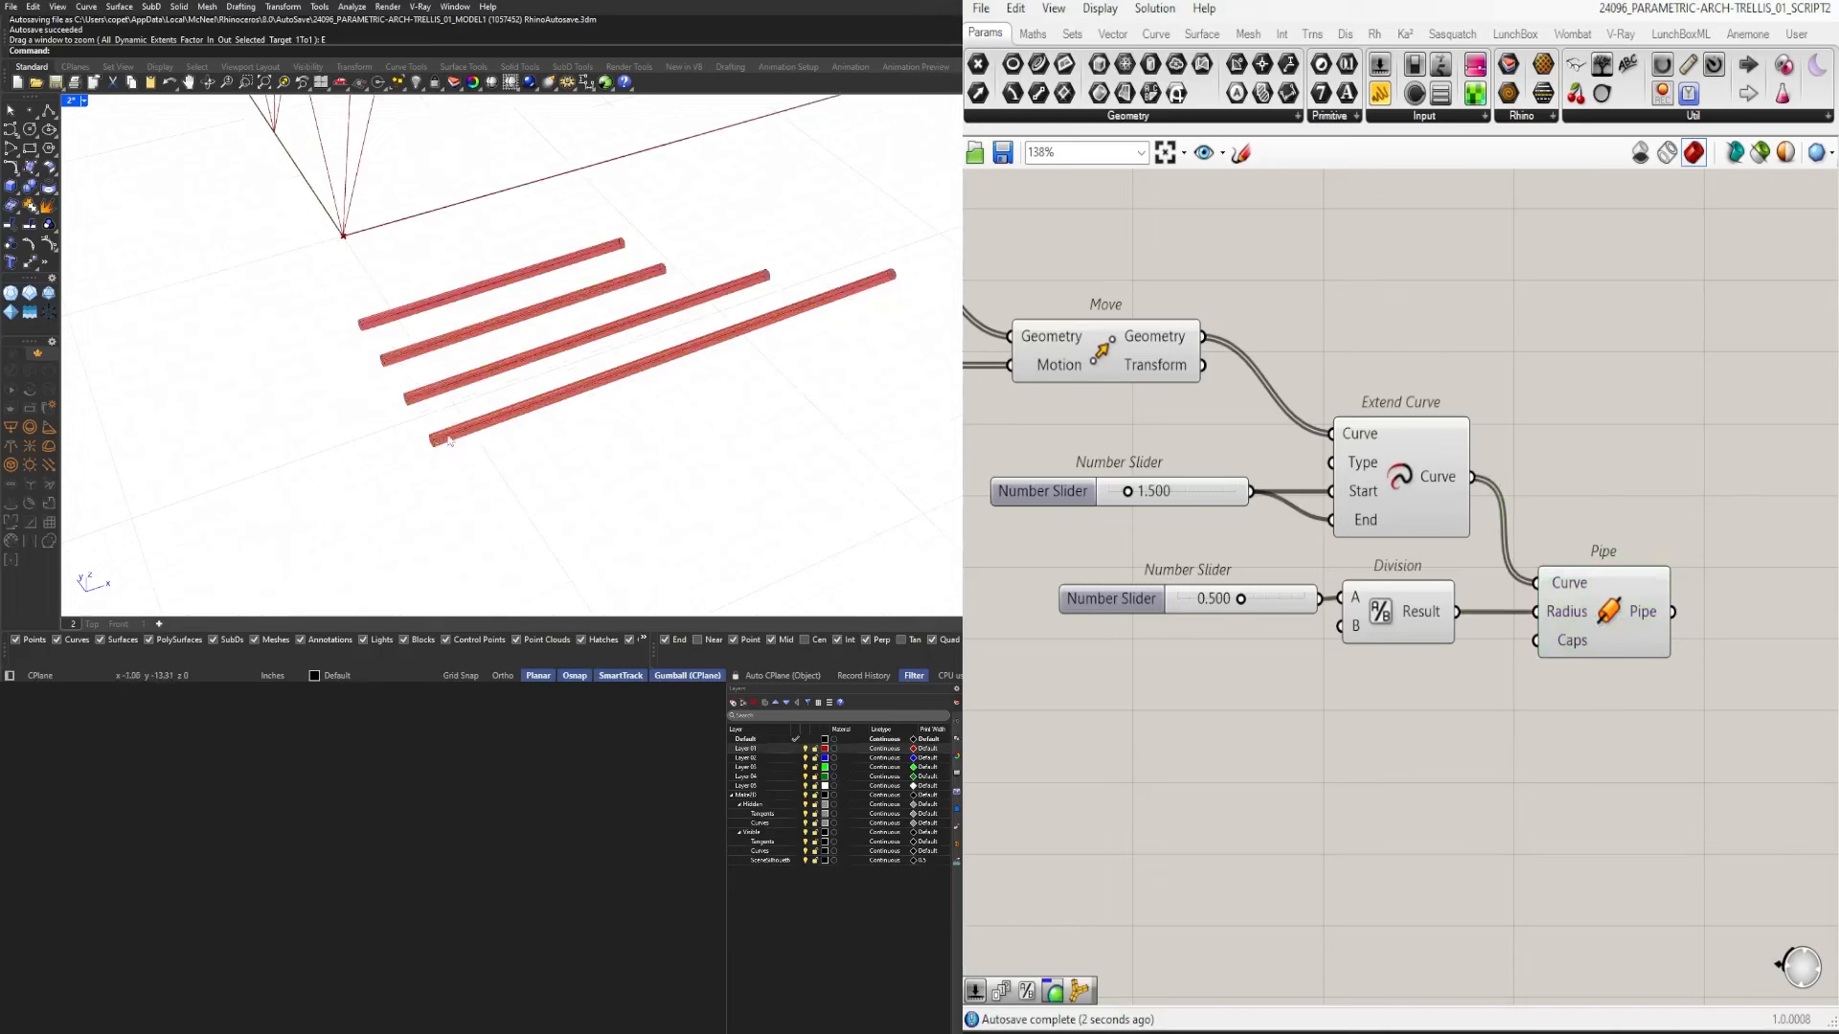
Examine the piped struts in the viewport, comparing the Extend Curve, Move and Pipe previews.
click(1400, 483)
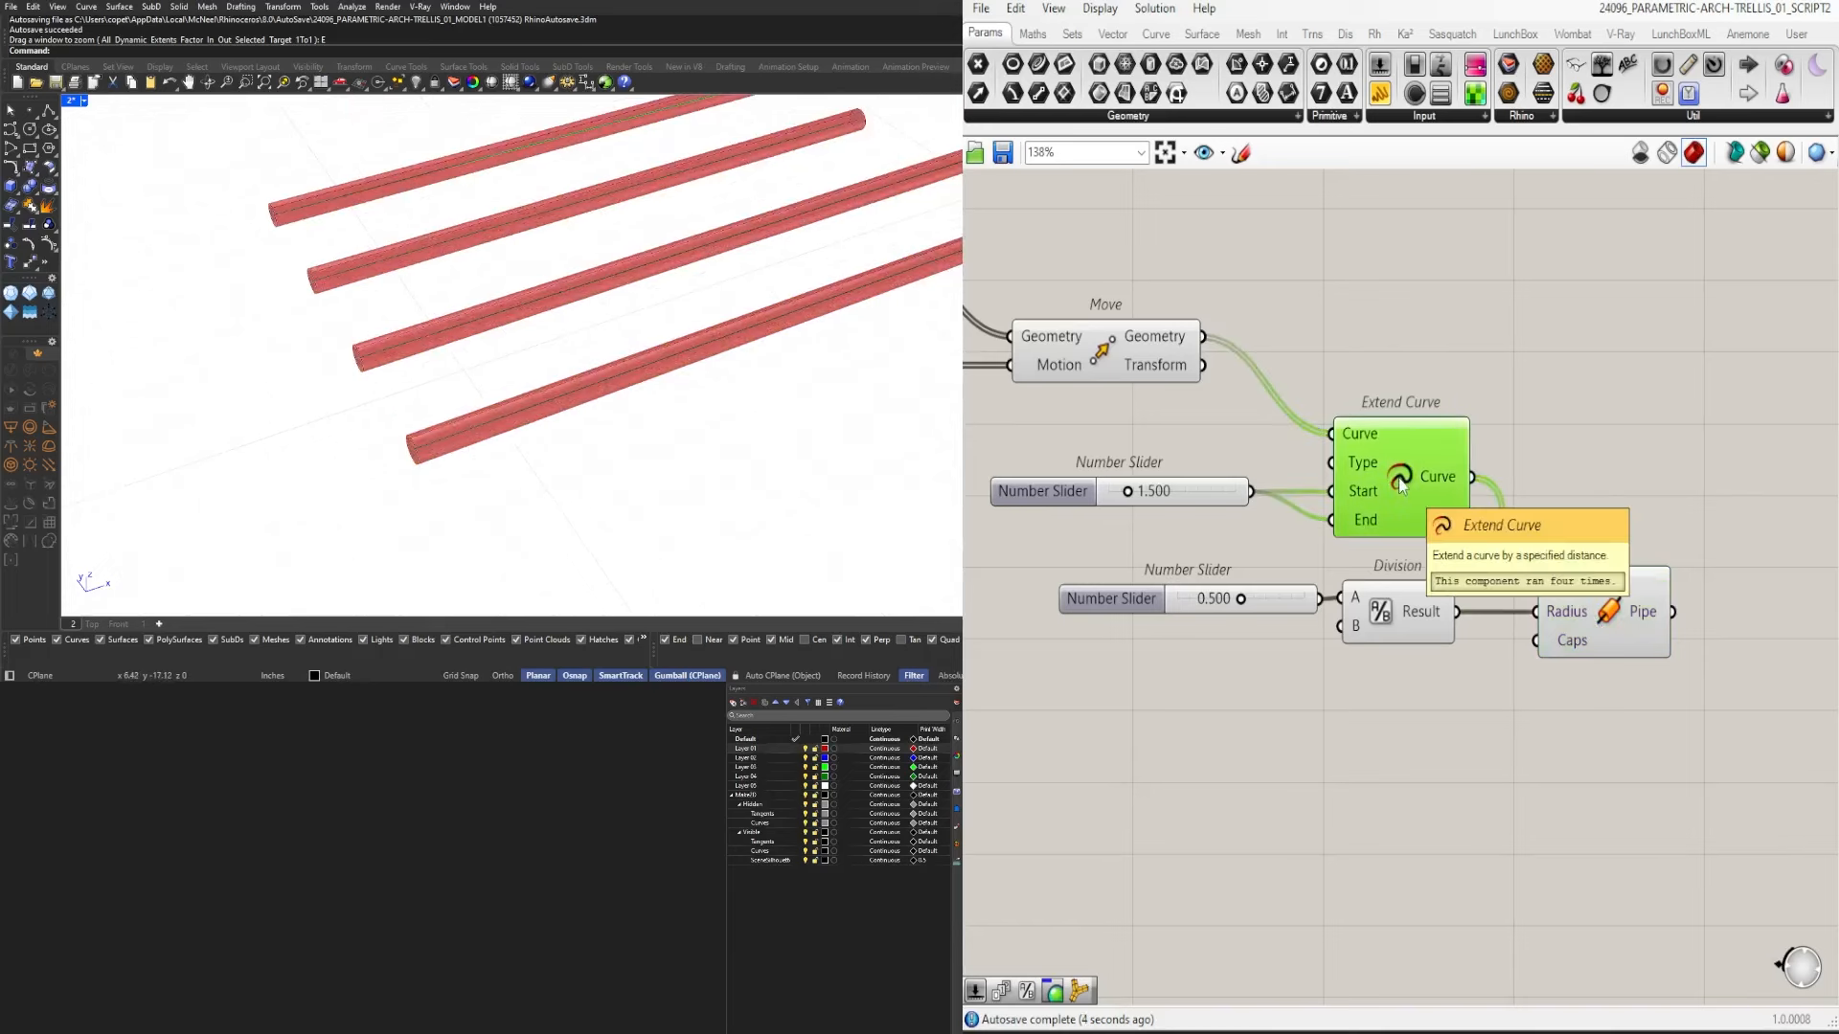
click(1102, 369)
click(1226, 376)
scroll(1245, 374, down, 3)
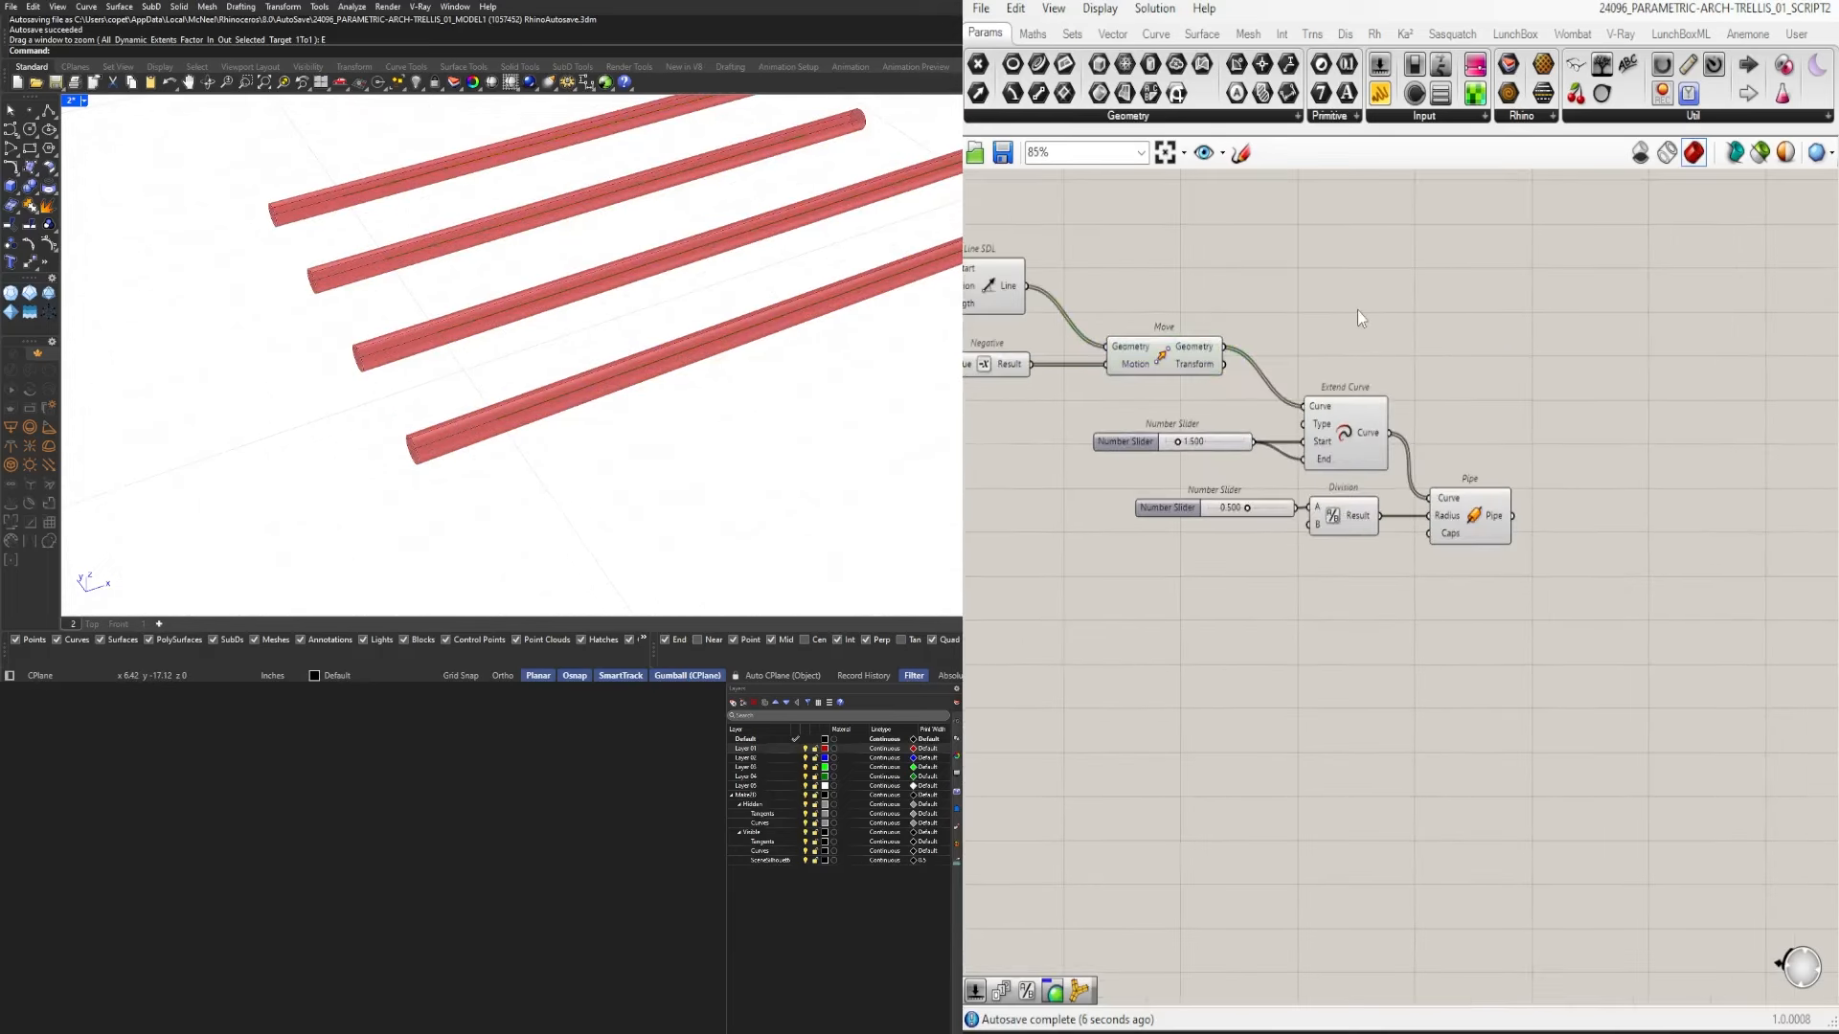
scroll(577, 337, down, 6)
shift+right_drag(576, 337, 588, 383)
click(1490, 504)
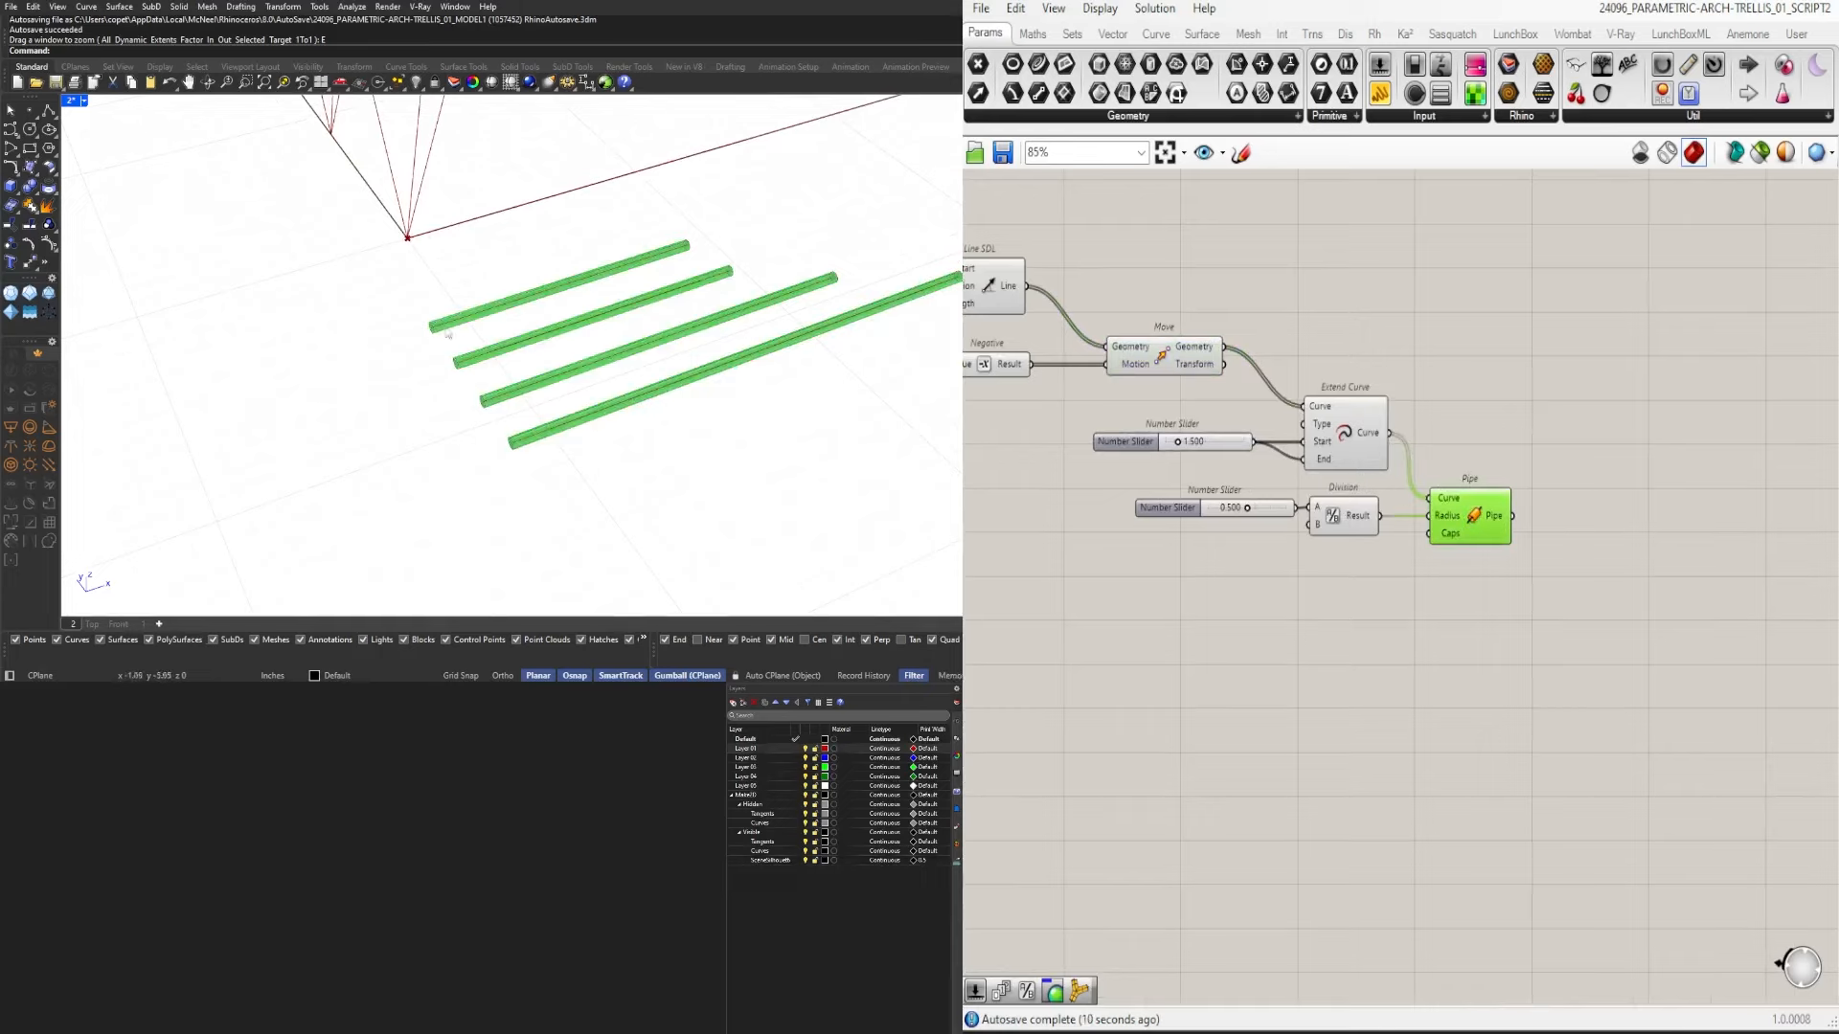
click(1328, 448)
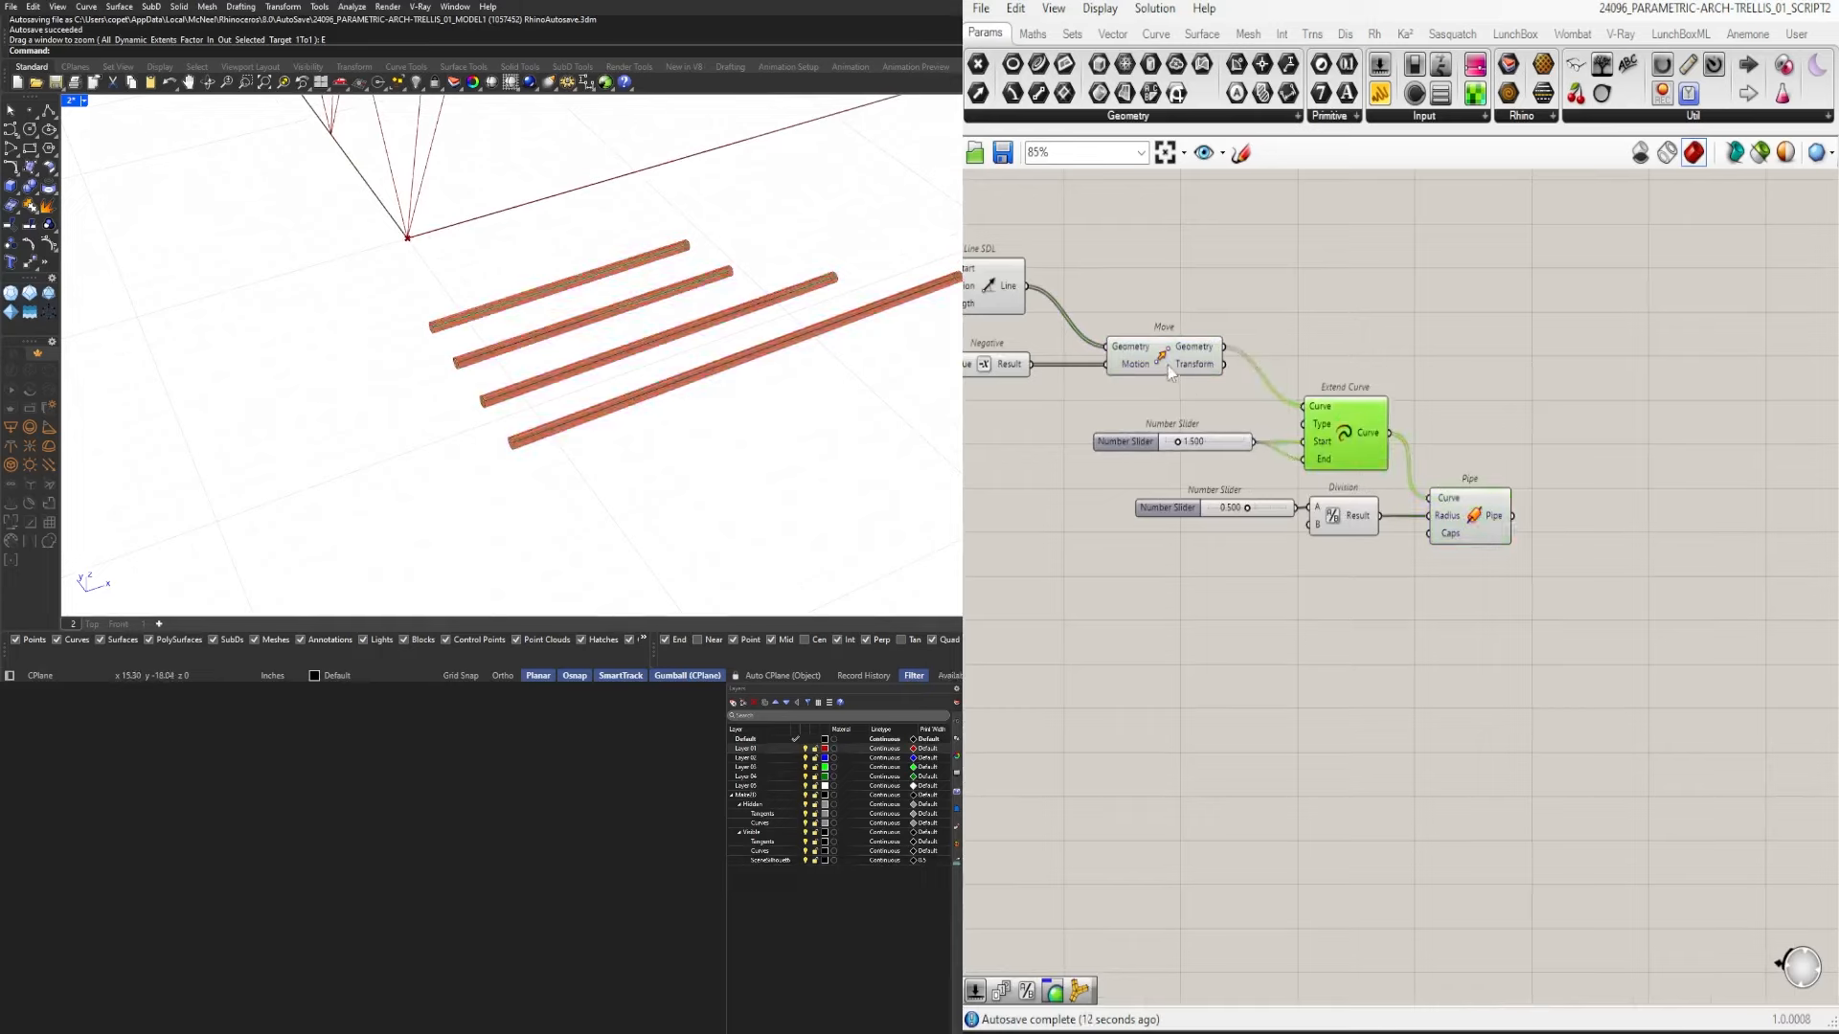
click(1167, 364)
shift+click(1338, 424)
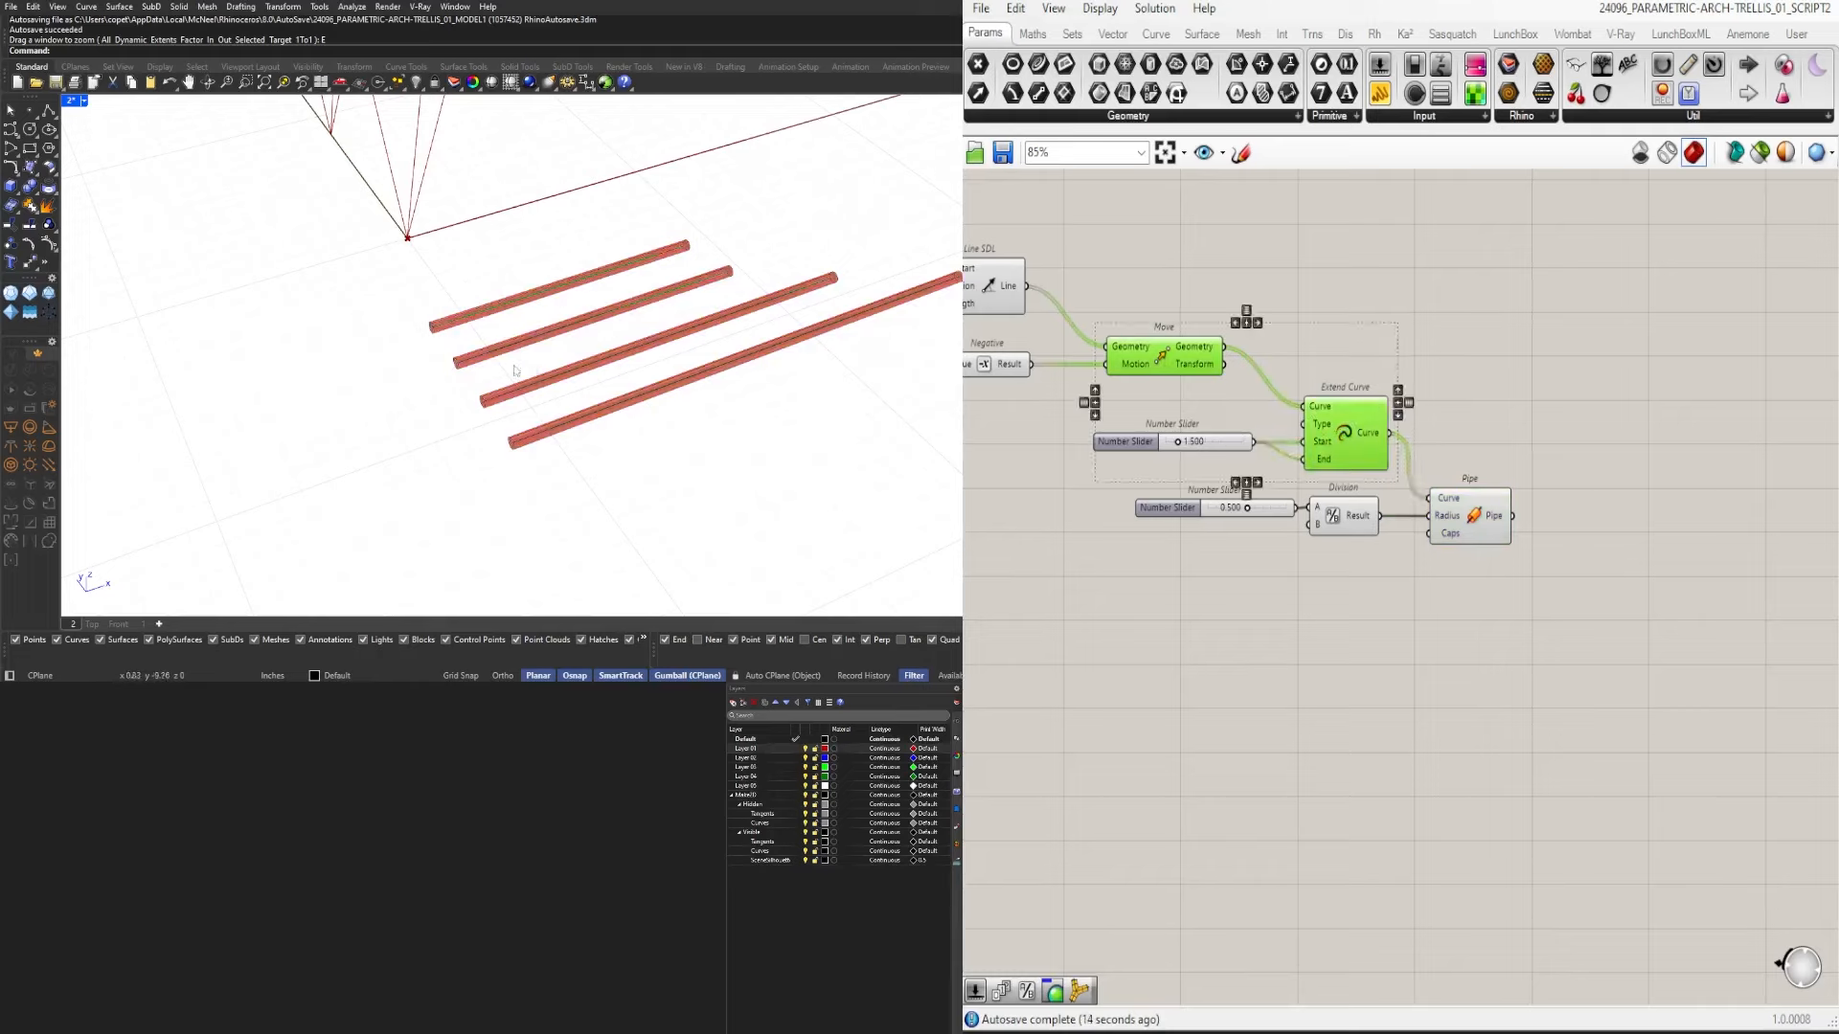
click(1352, 347)
Lower the Extend Curve and Pipe group and add an End Points component connected to the Move geometry.
drag(1669, 662, 1068, 428)
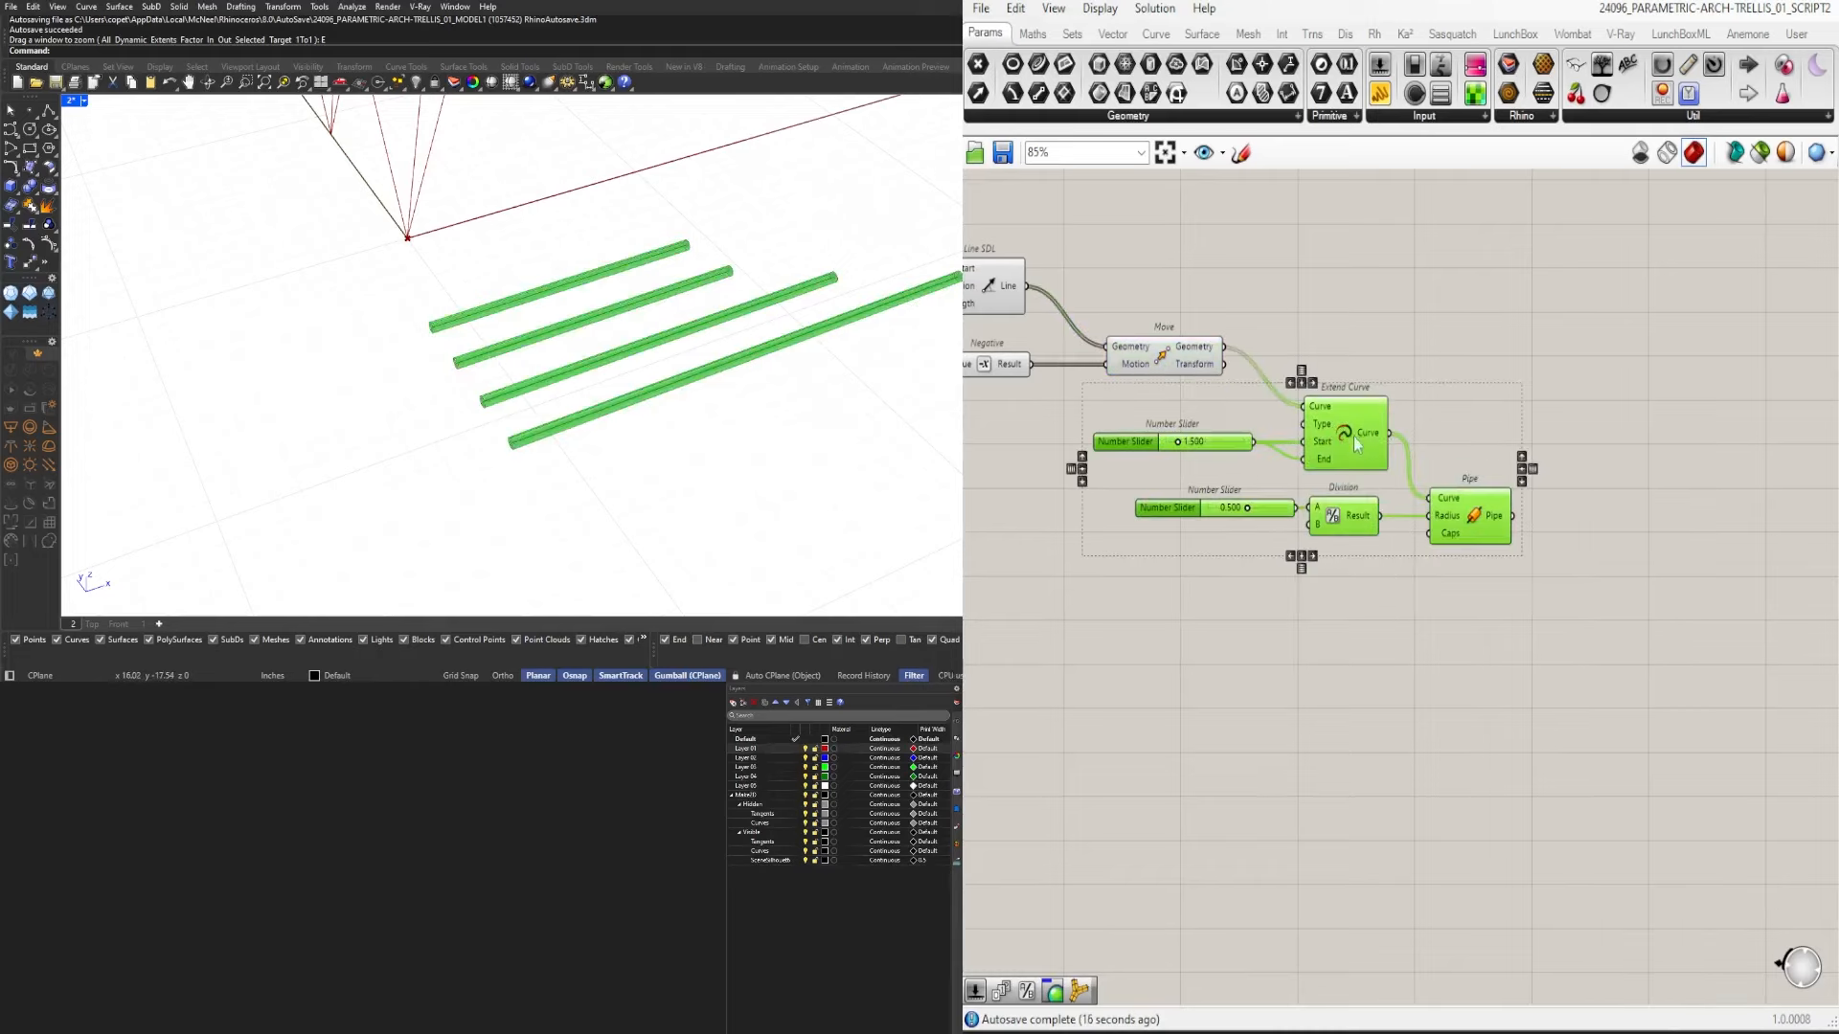
drag(1352, 437, 1355, 497)
double_click(1400, 390)
text(END)
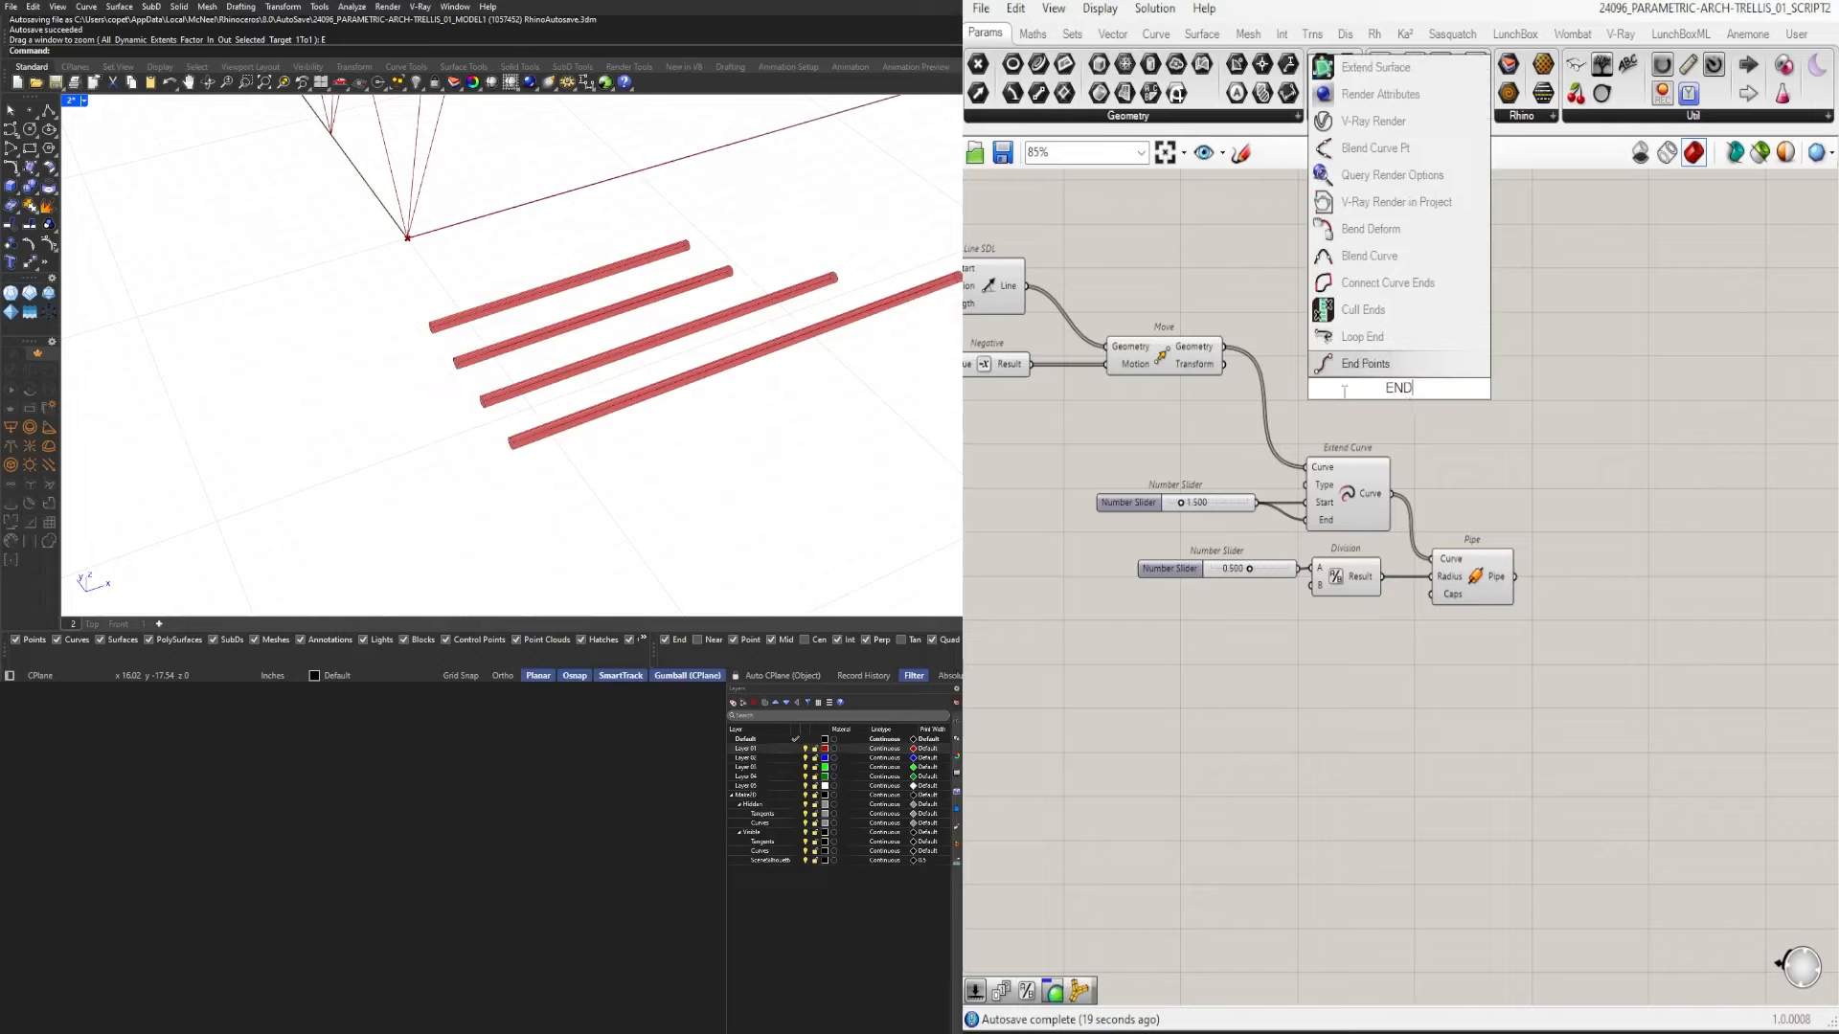
key(Return)
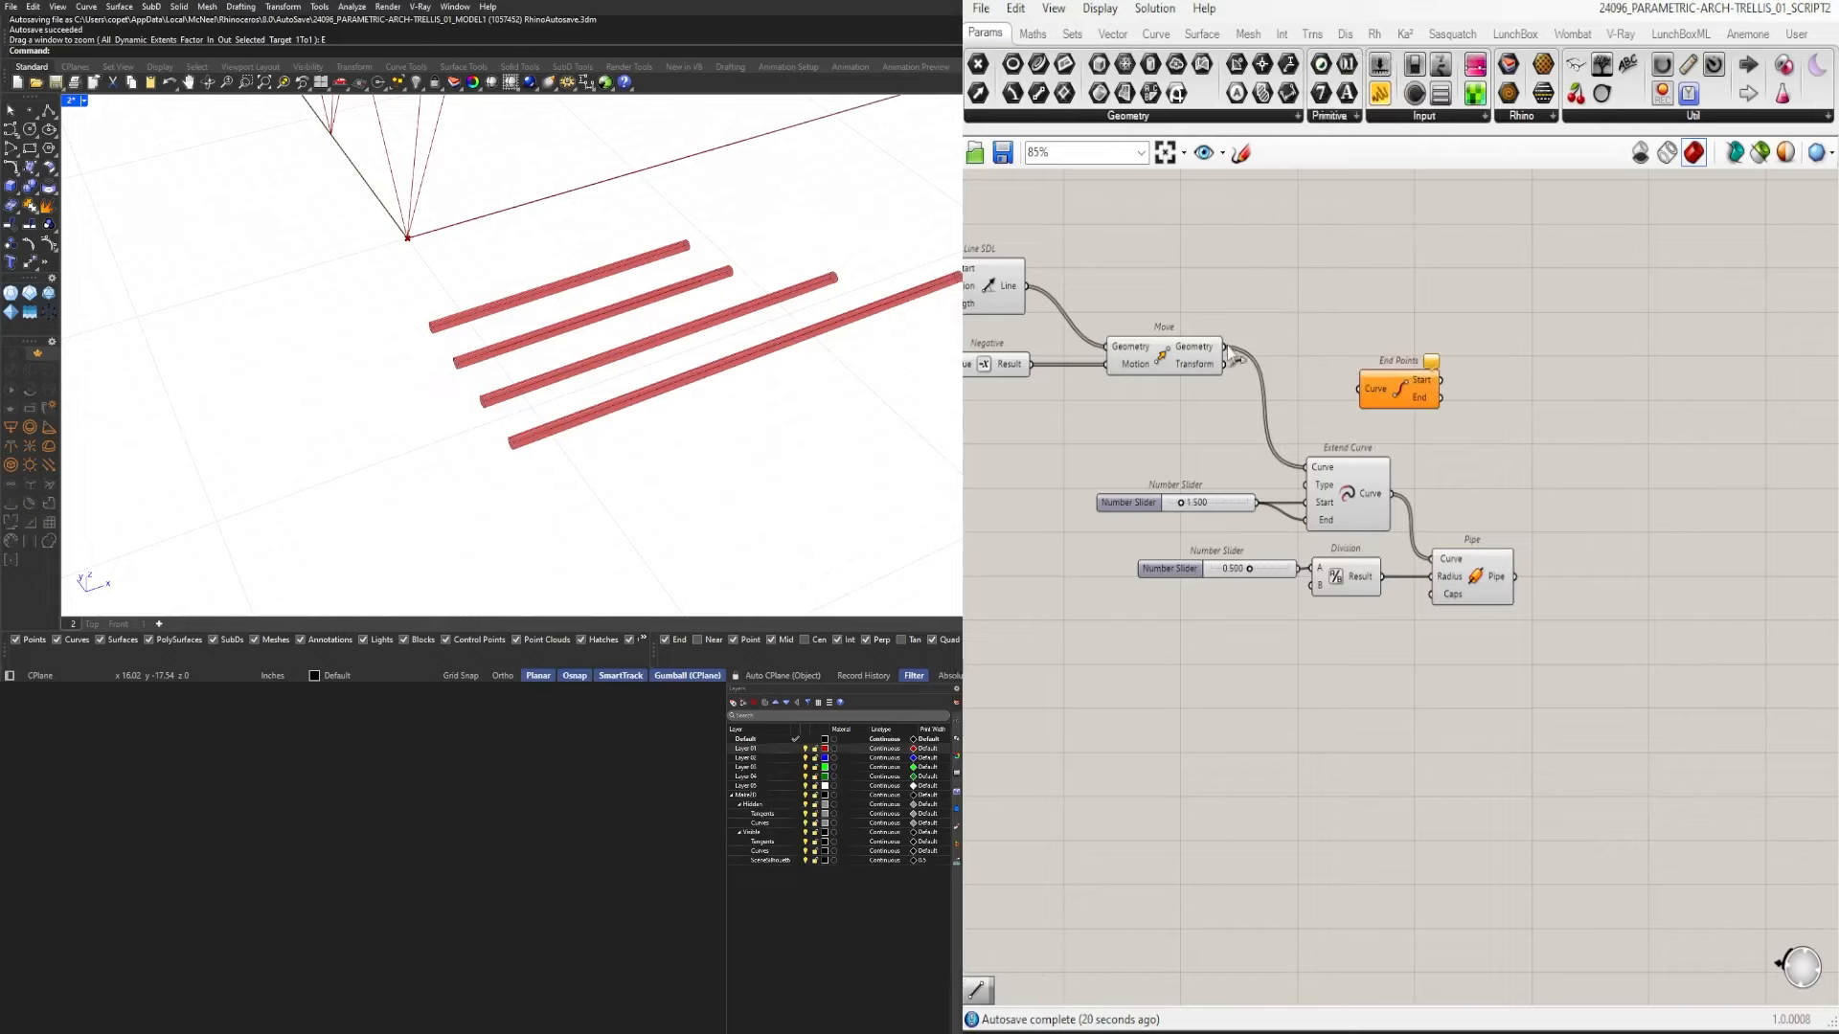
drag(1324, 387, 1358, 362)
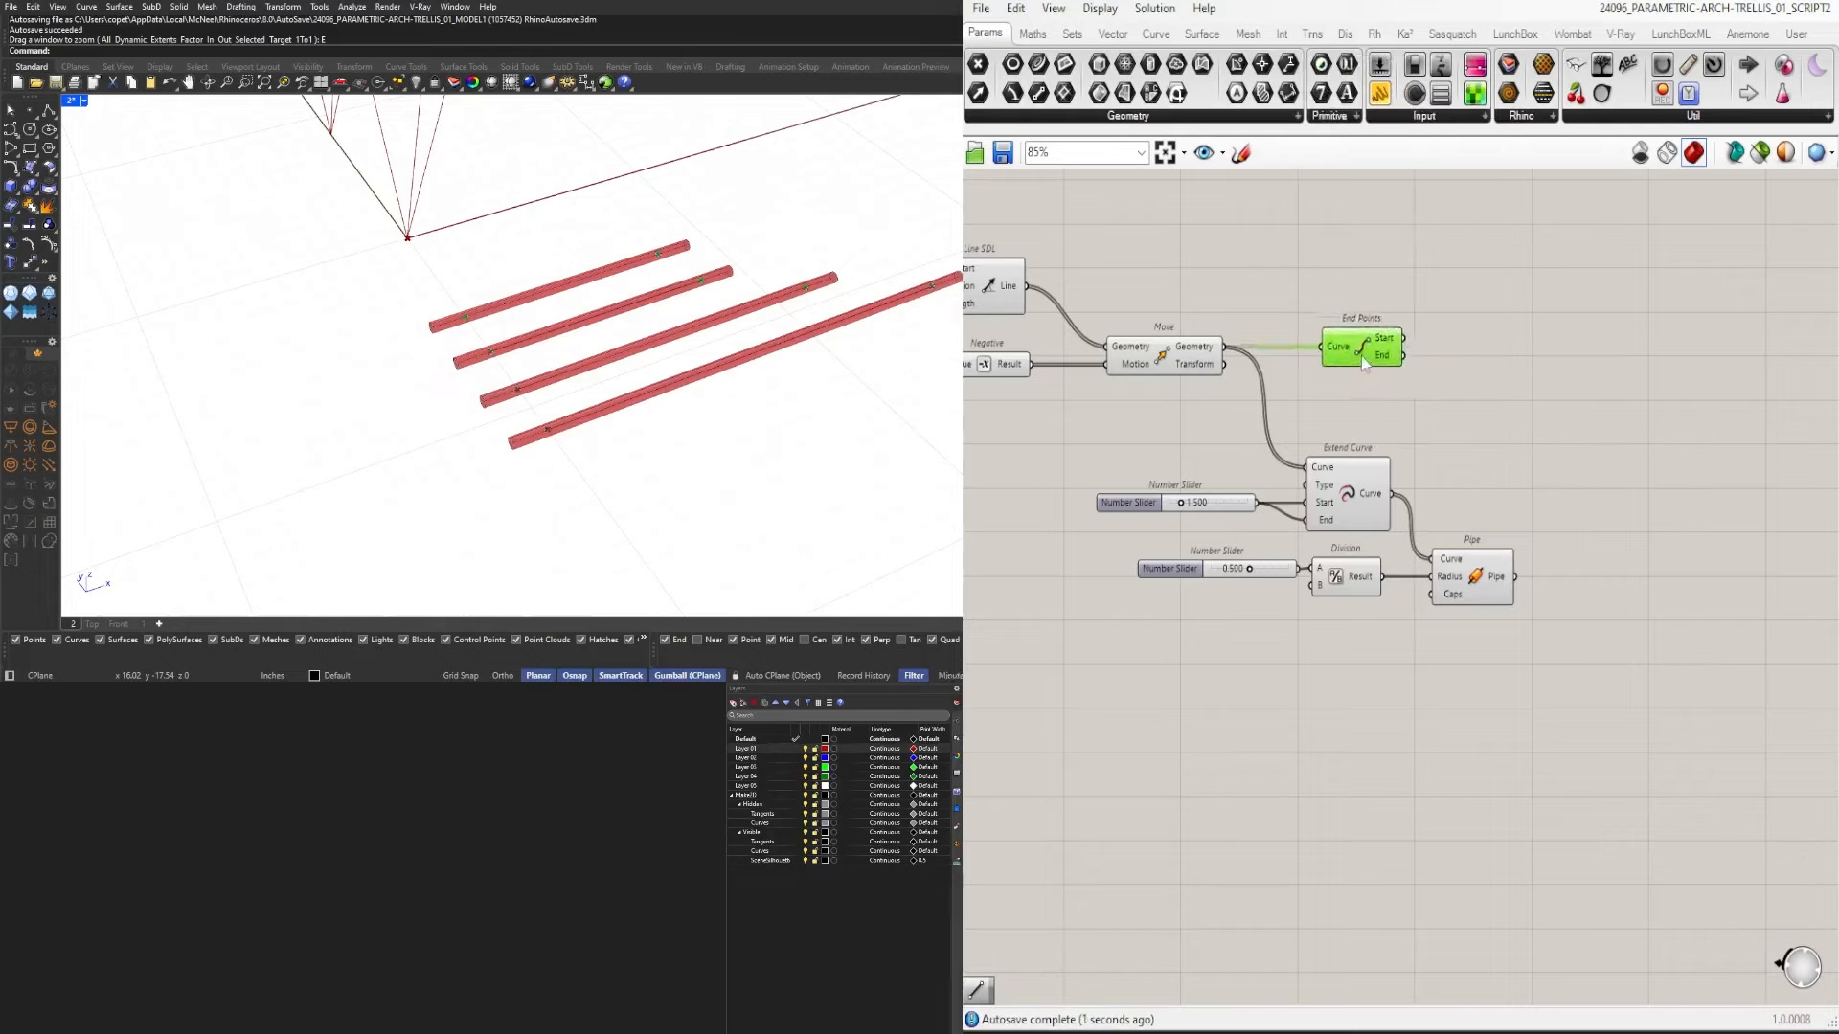
Duplicate the End Points component, feed the copy from the Extend Curve output, and arrange both beside their source components.
key(ctrl+c)
key(ctrl+v)
drag(1392, 494, 1448, 494)
drag(1629, 738, 1163, 486)
drag(1340, 498, 1310, 454)
click(1431, 387)
drag(1379, 346, 1451, 347)
click(1438, 473)
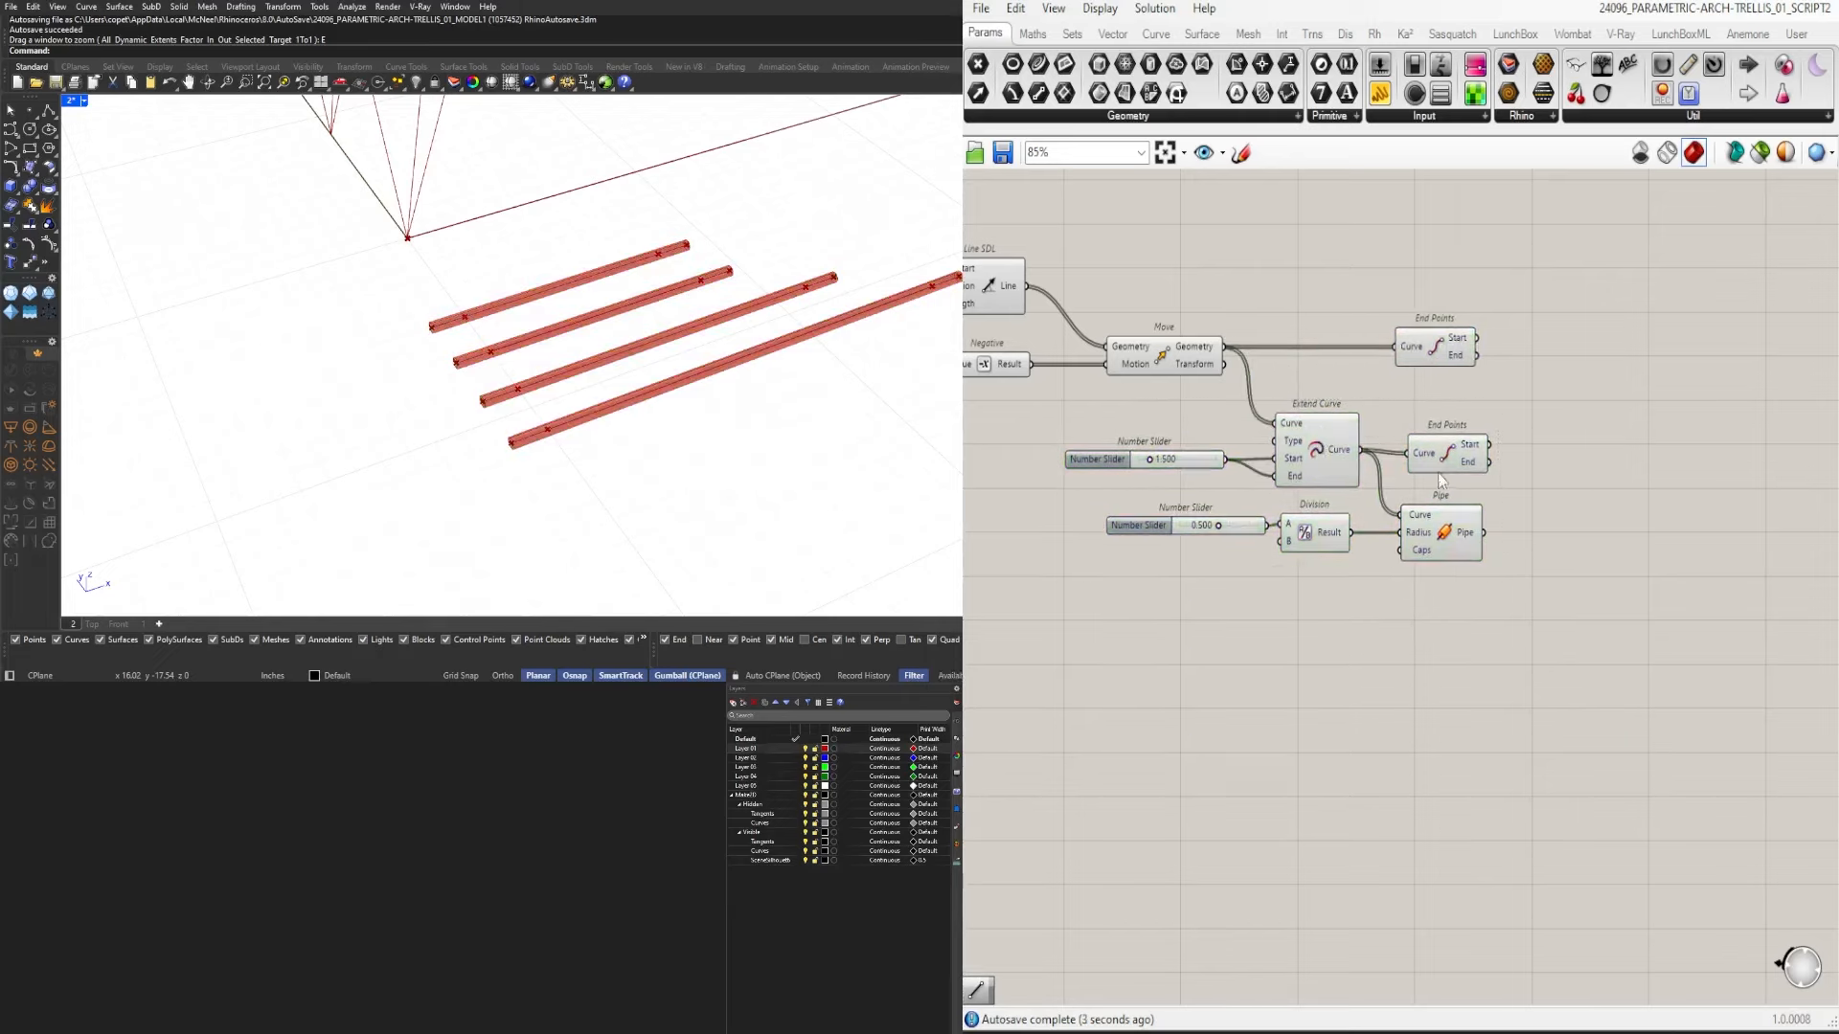
Add a two-point Line component joining the moved lines' start points to the extended curves' start points.
double_click(1595, 441)
text(LINE)
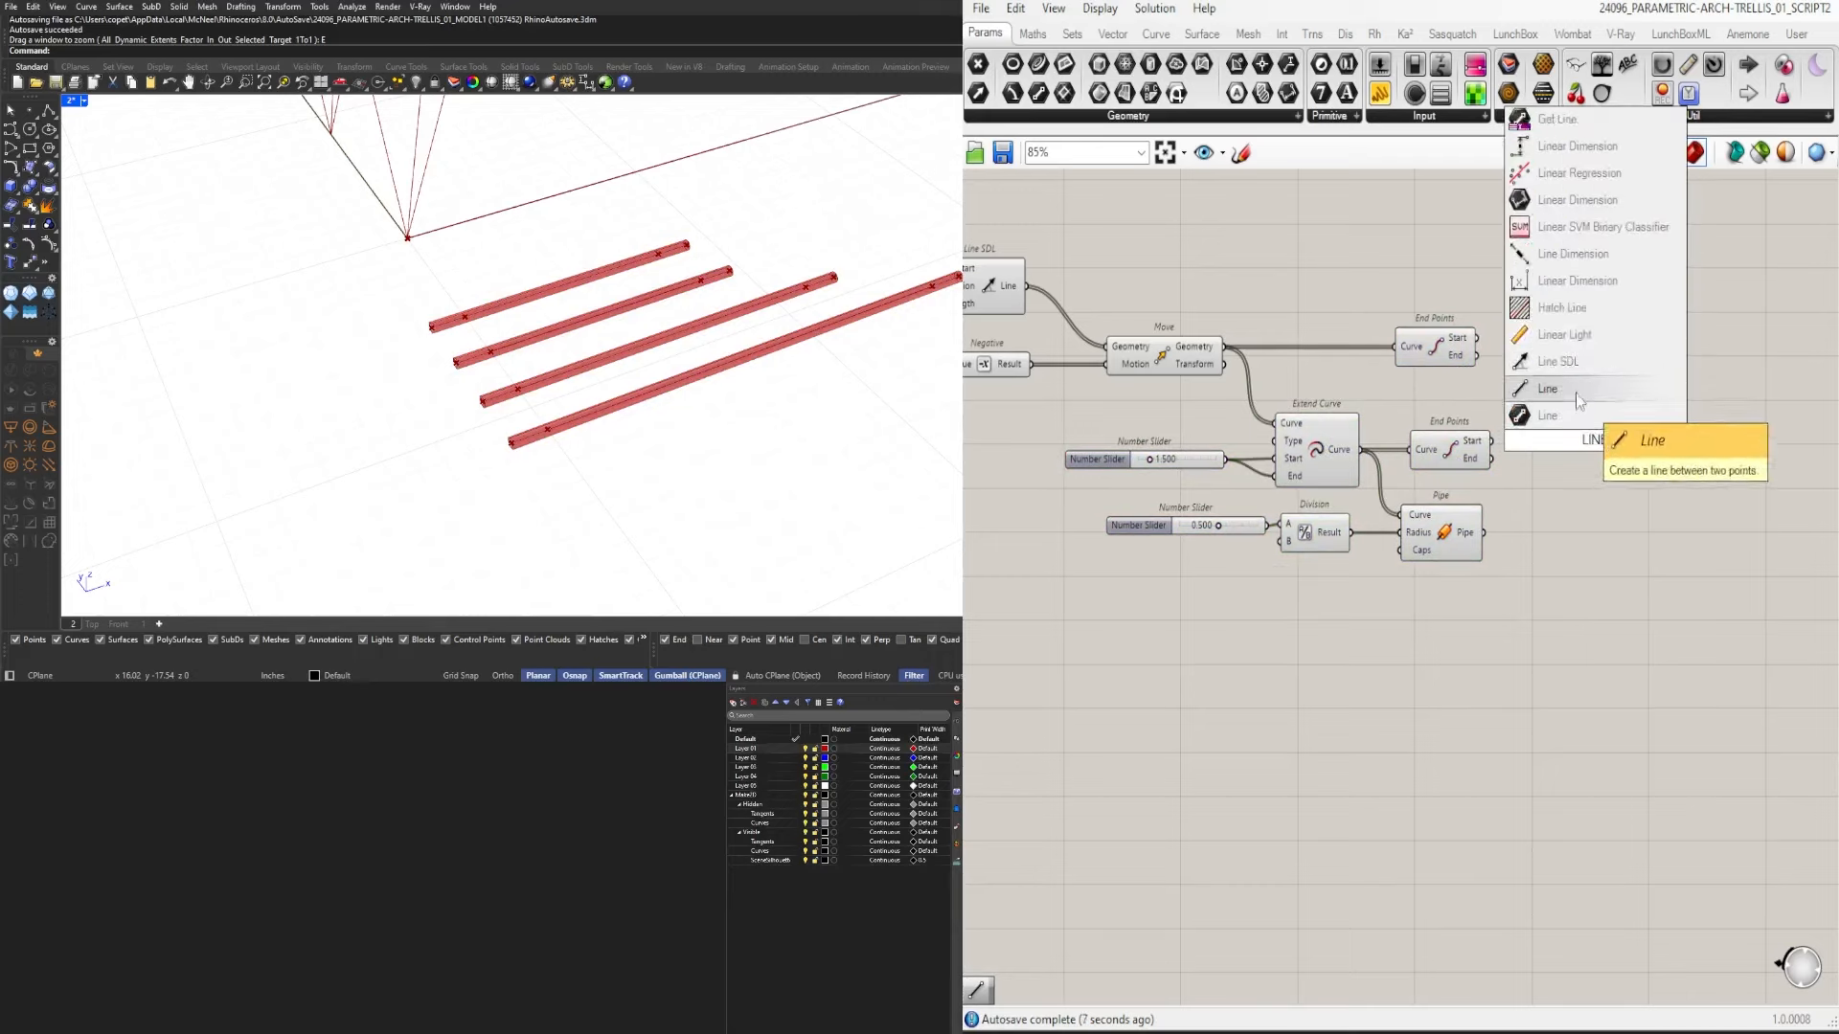
click(1579, 401)
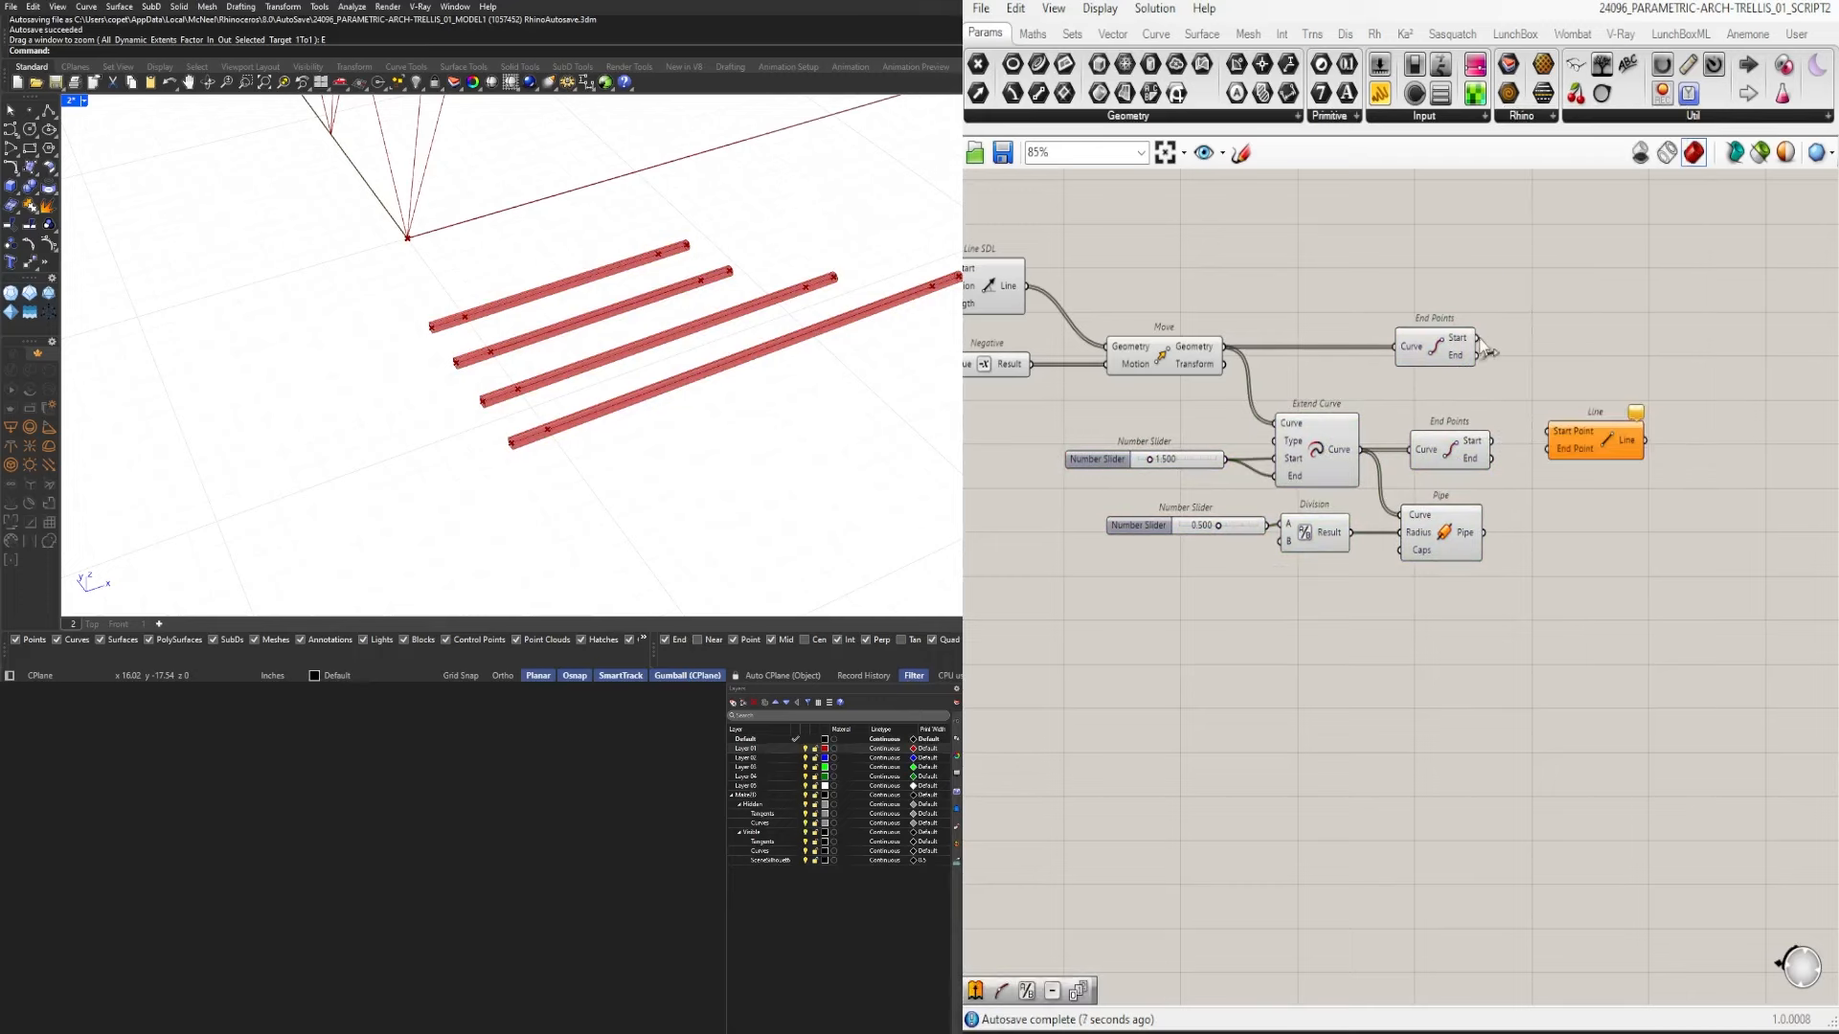
drag(1477, 338, 1594, 352)
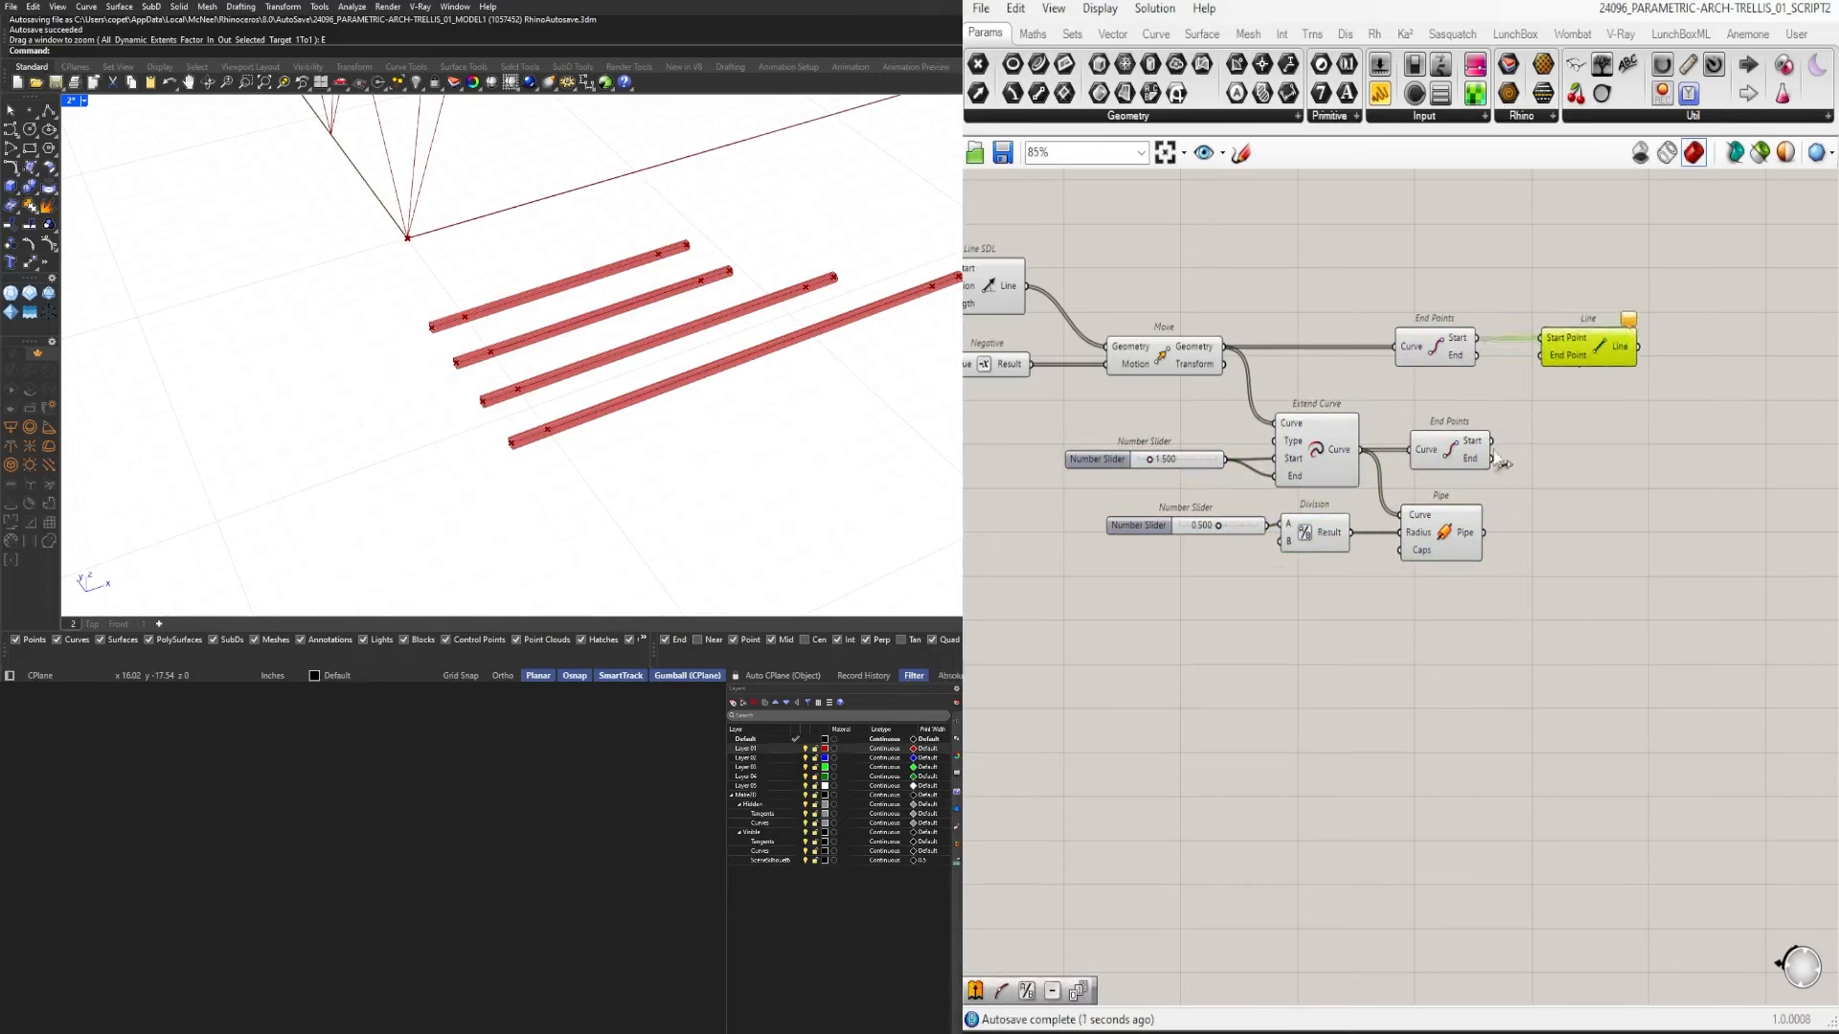
drag(1492, 442, 1617, 343)
Duplicate the Line component and wire the copy between the End outputs of the two End Points components.
key(ctrl+c)
key(ctrl+v)
drag(1477, 355, 1580, 450)
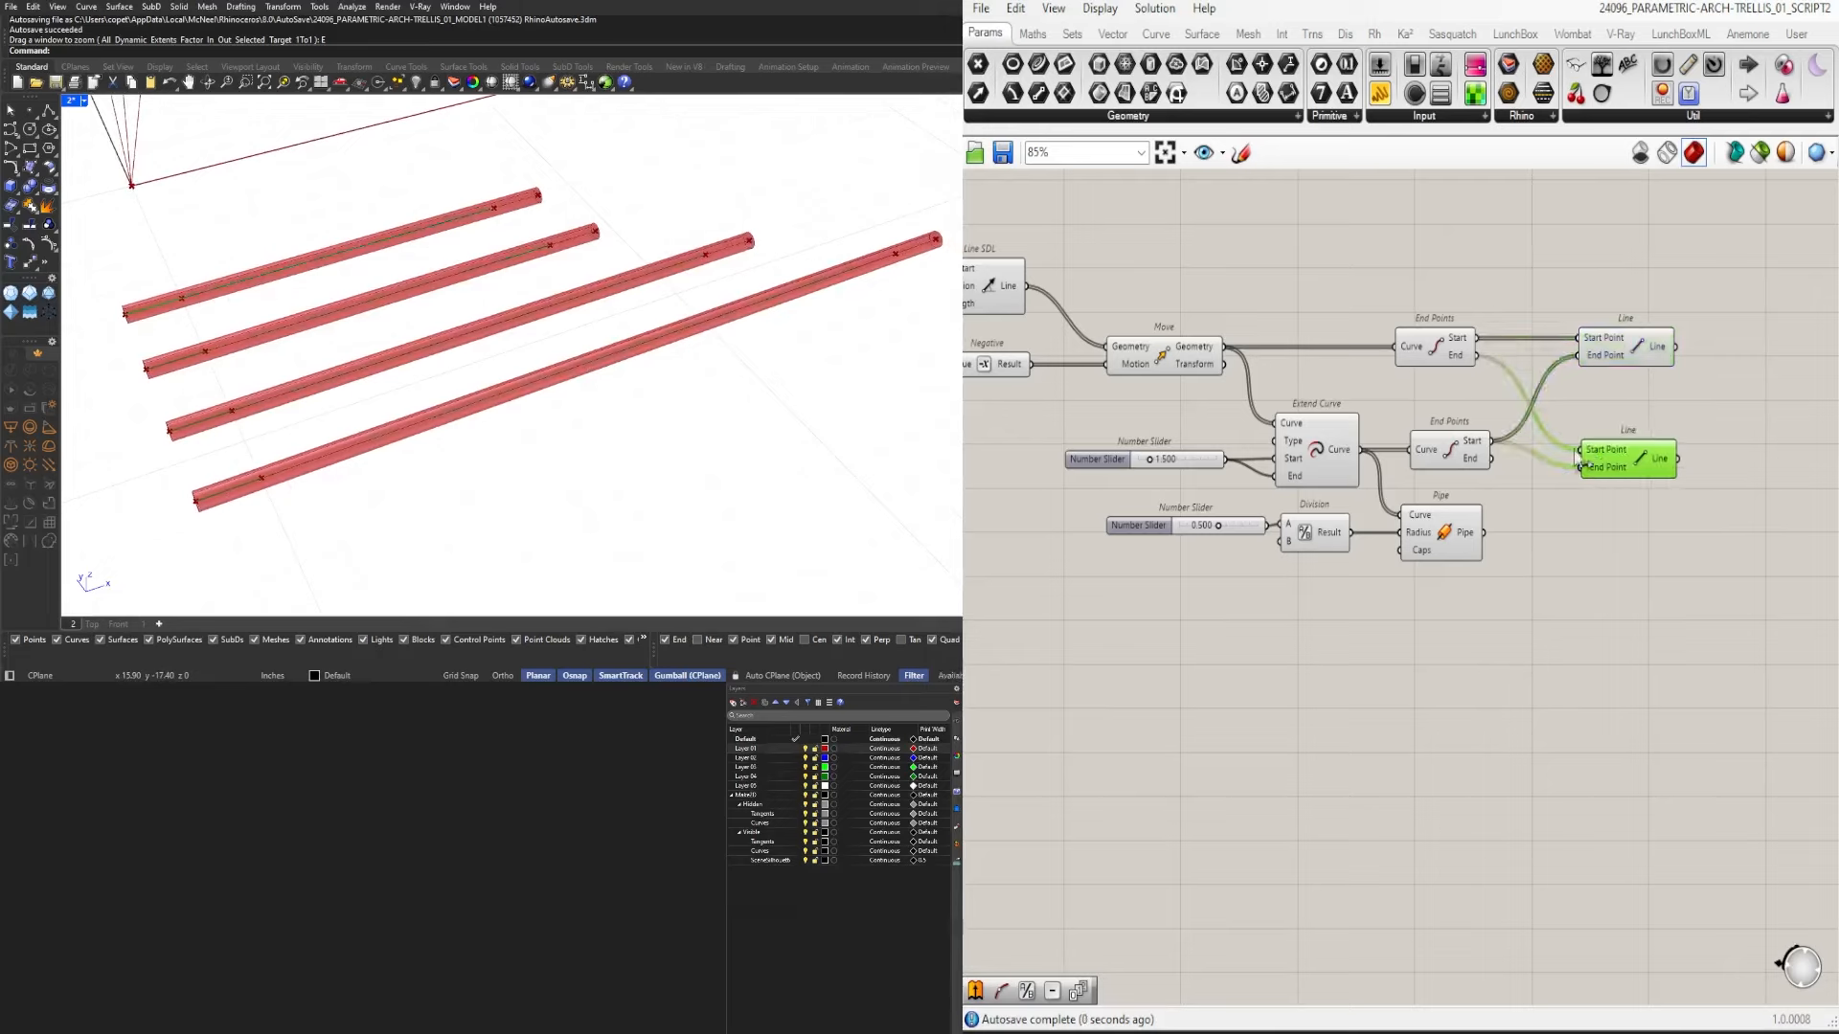
click(1456, 450)
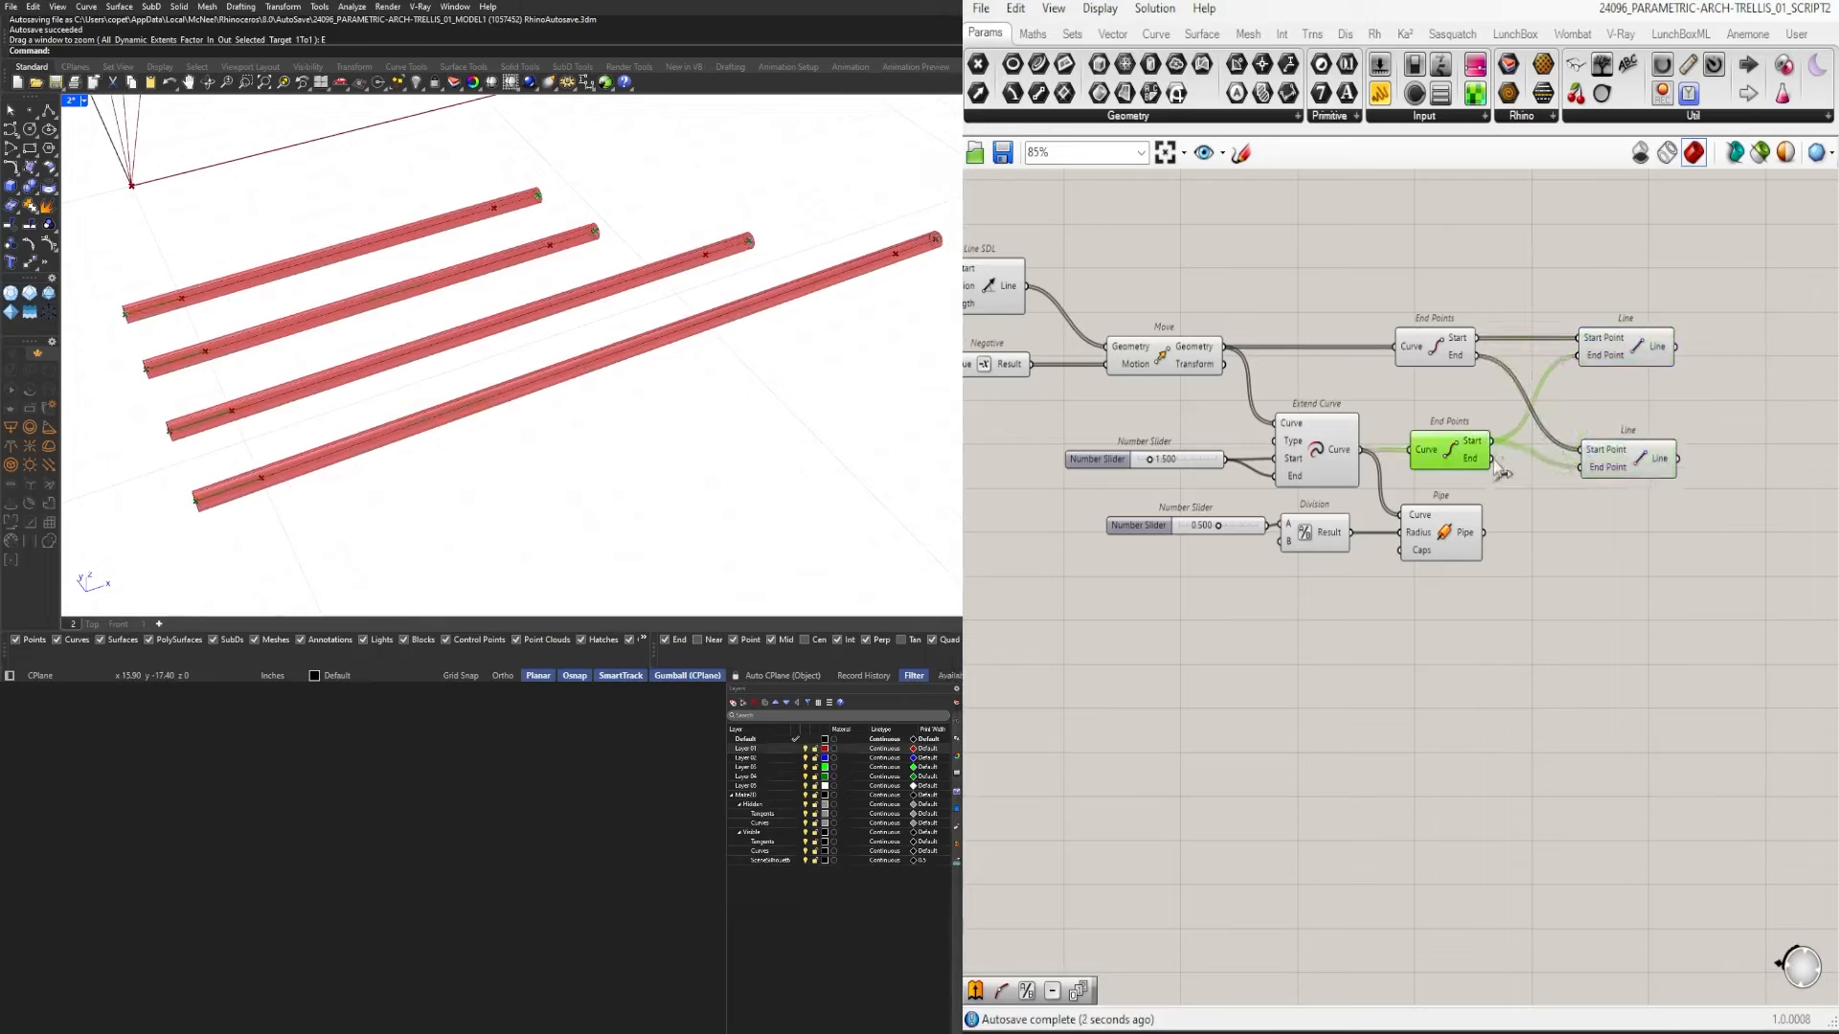
drag(1640, 468, 1634, 452)
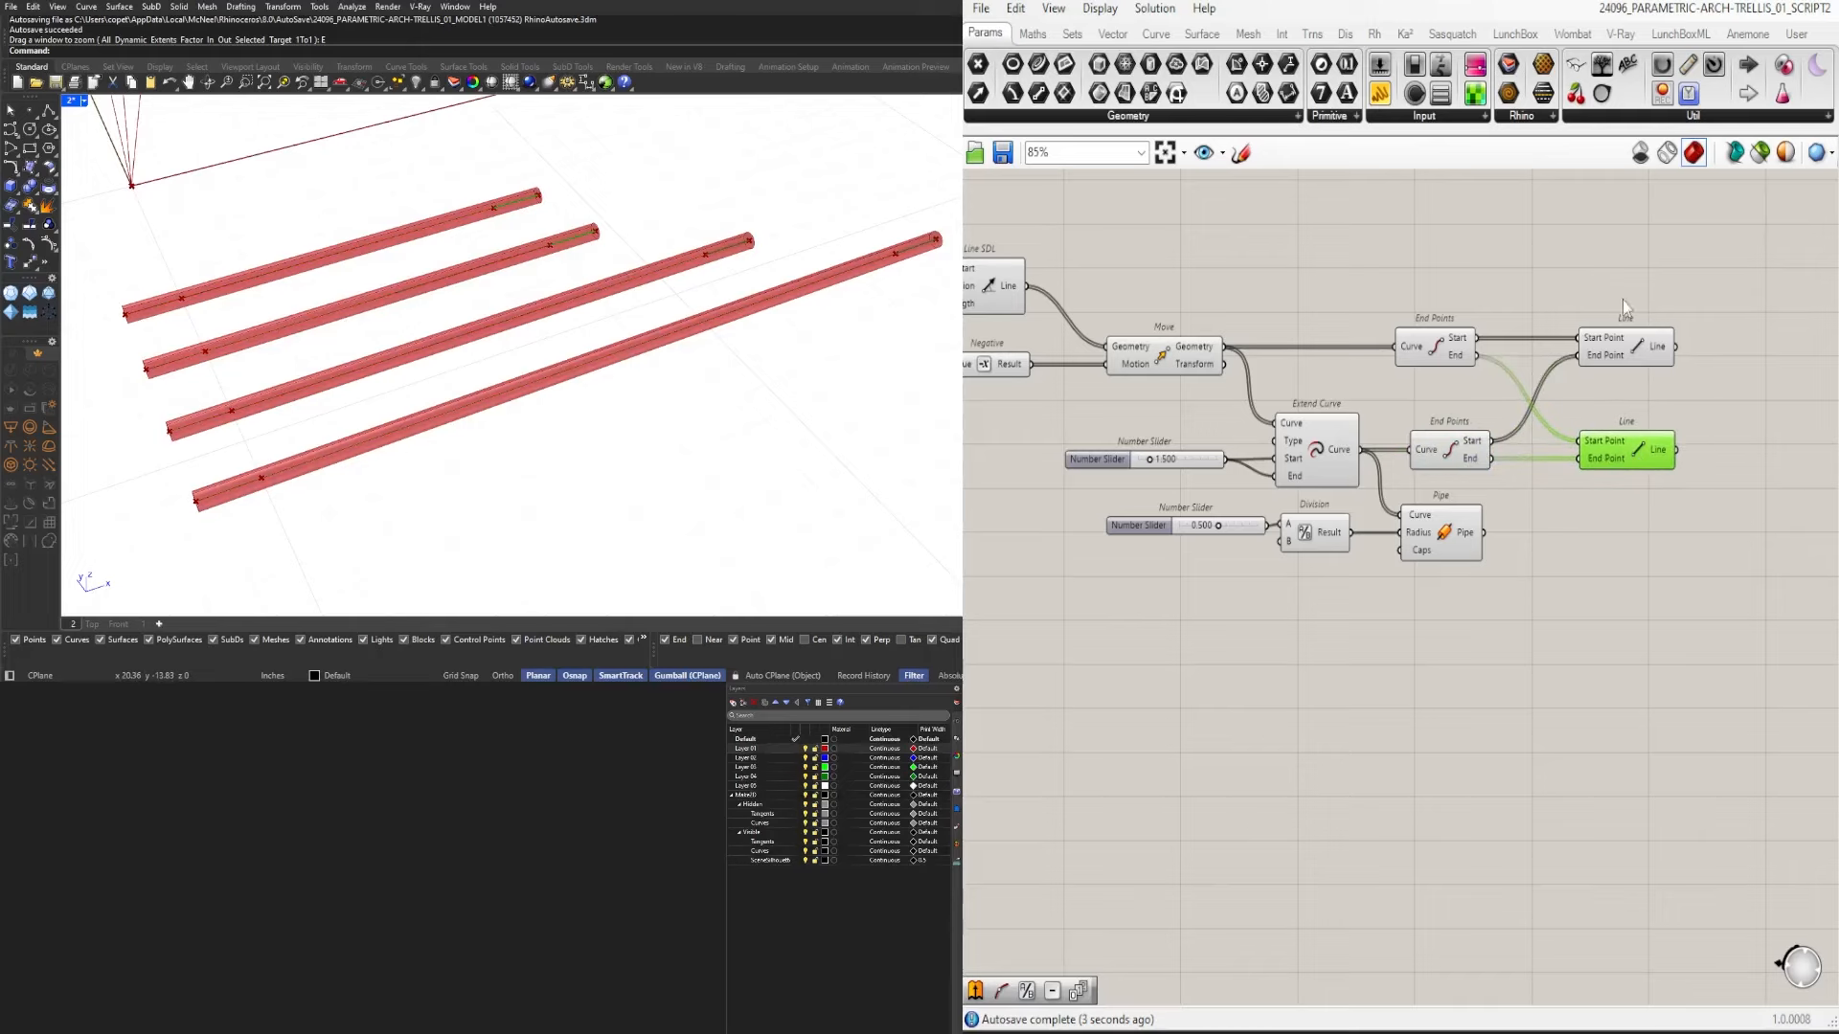
Add an Offset Curve component, connect the upper Line component to its Curve input and place it to the right.
click(1584, 754)
right_drag(1682, 613, 1542, 661)
scroll(1542, 661, down, 2)
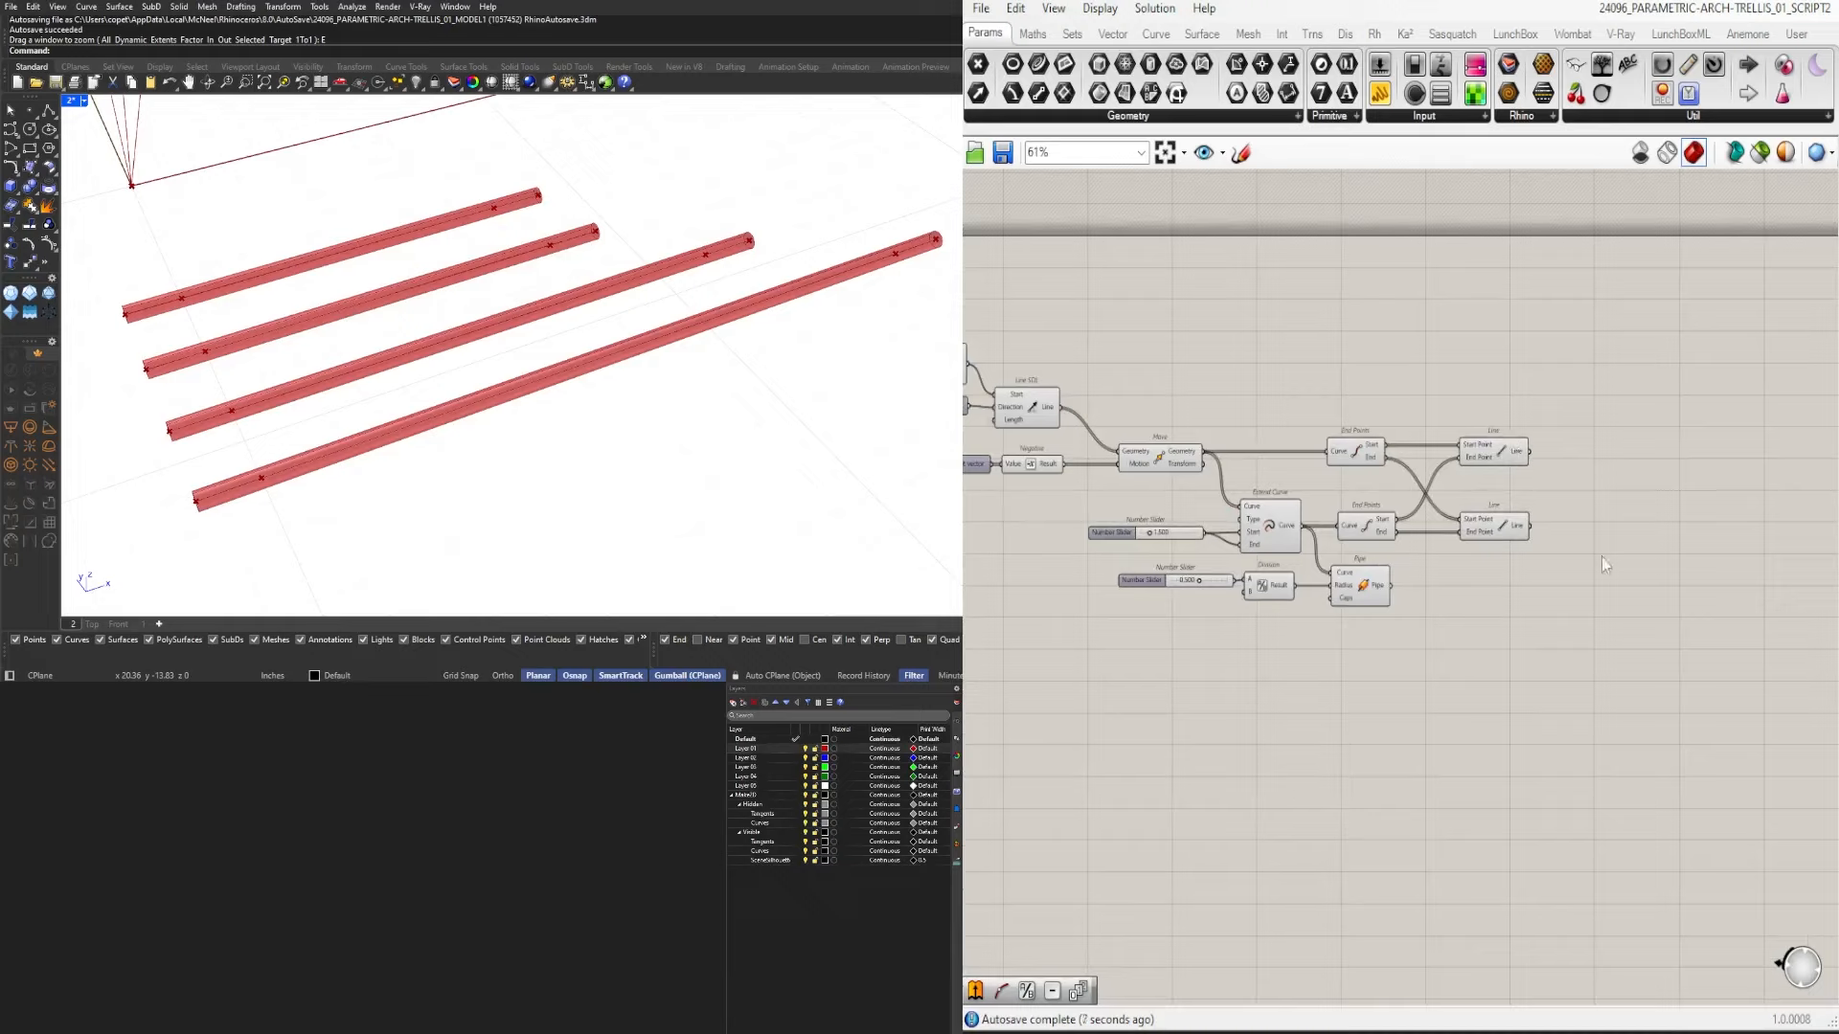
click(1506, 466)
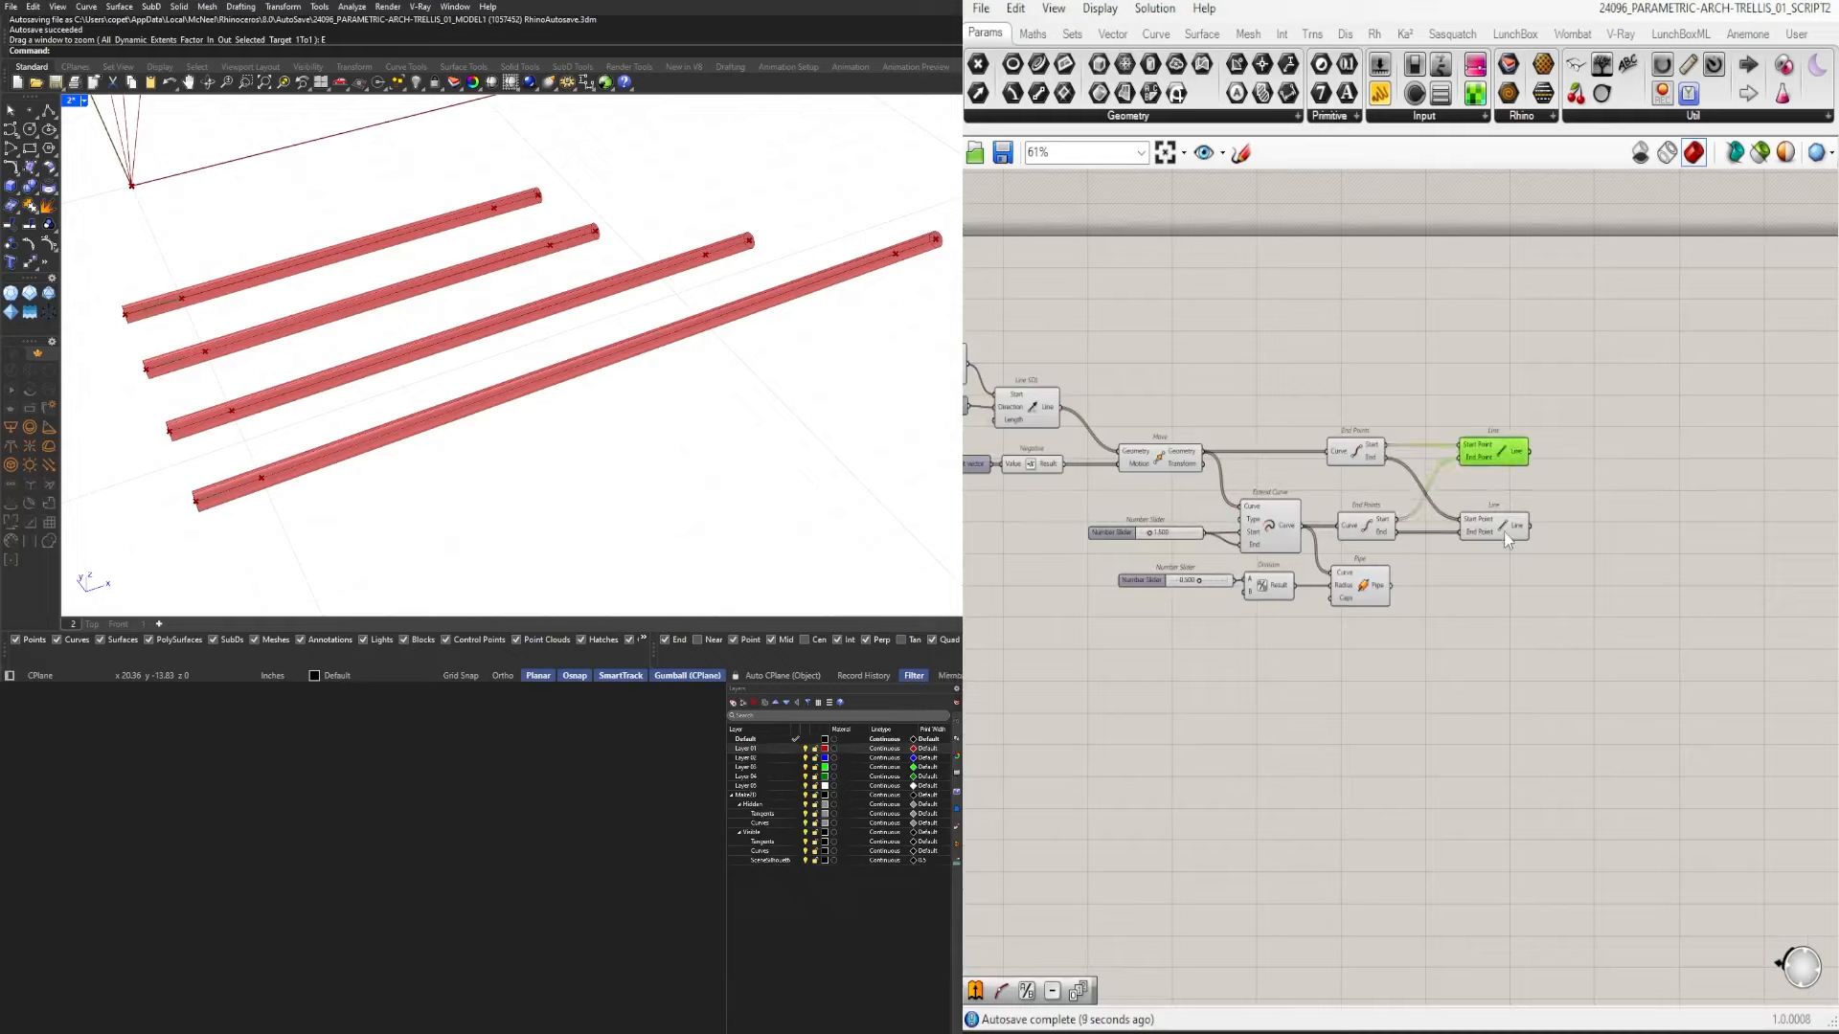
double_click(1594, 465)
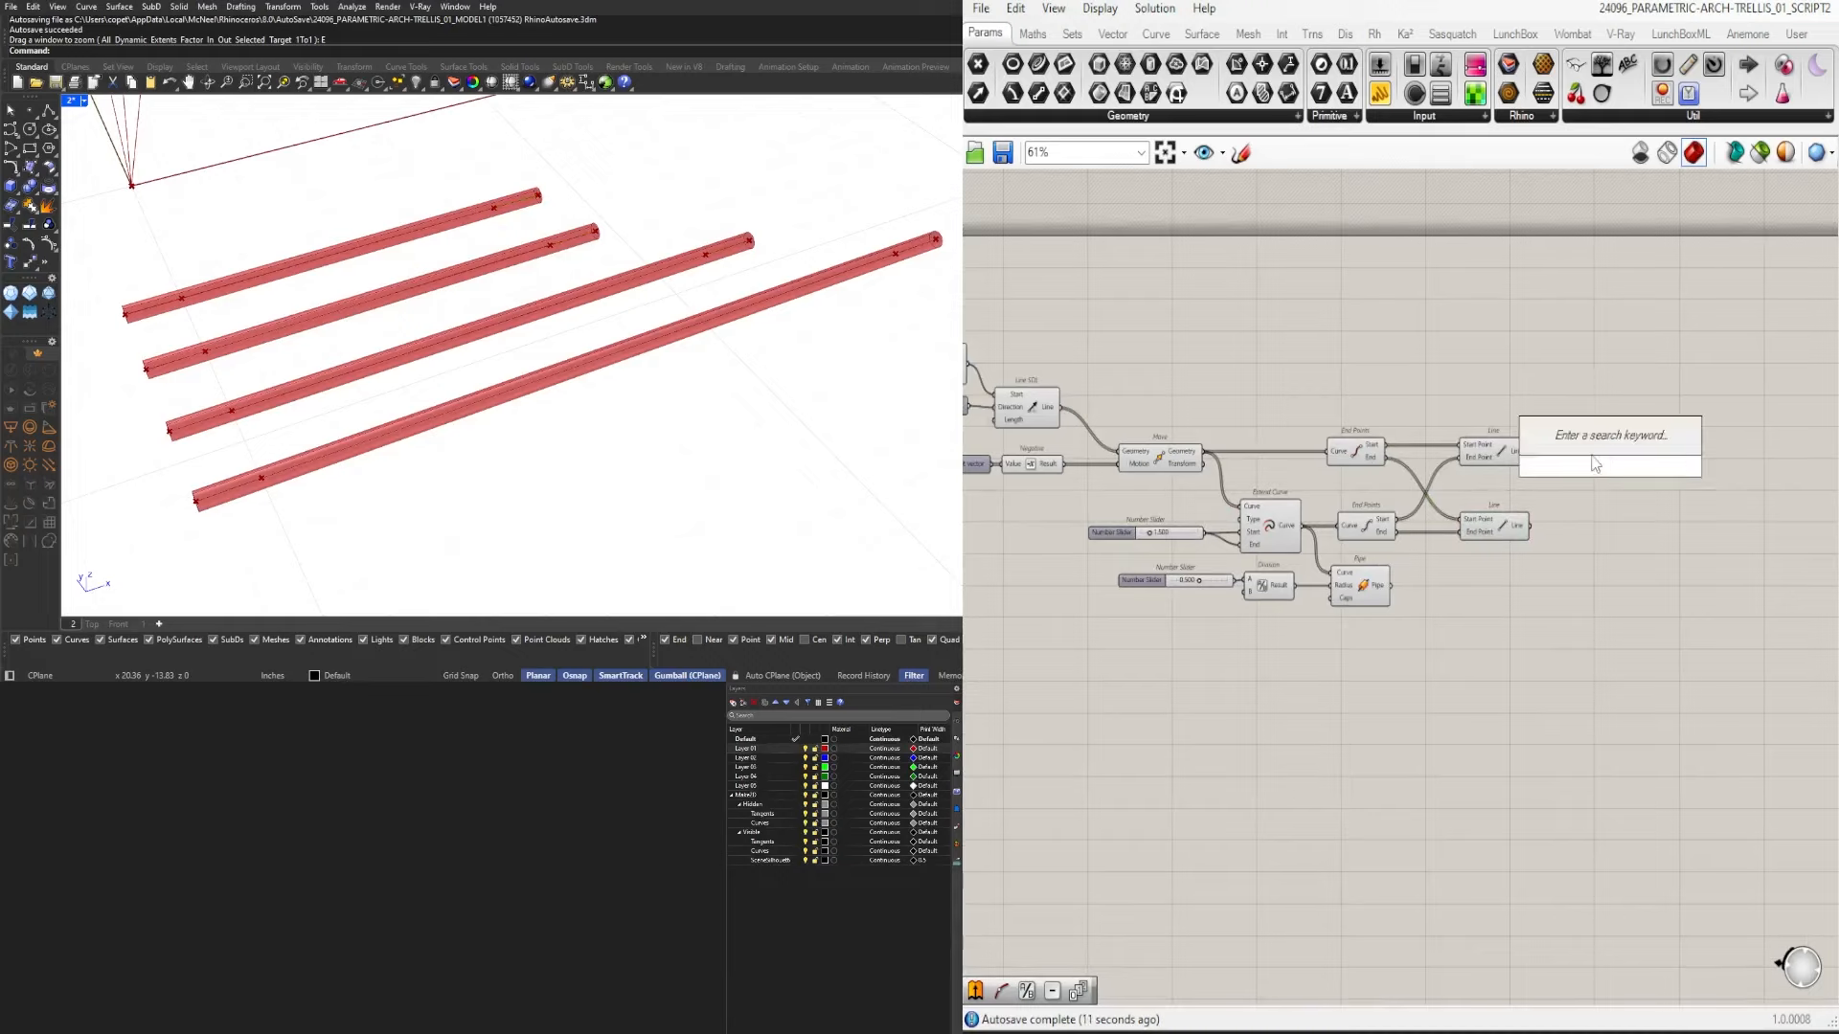
text(offset)
click(1567, 442)
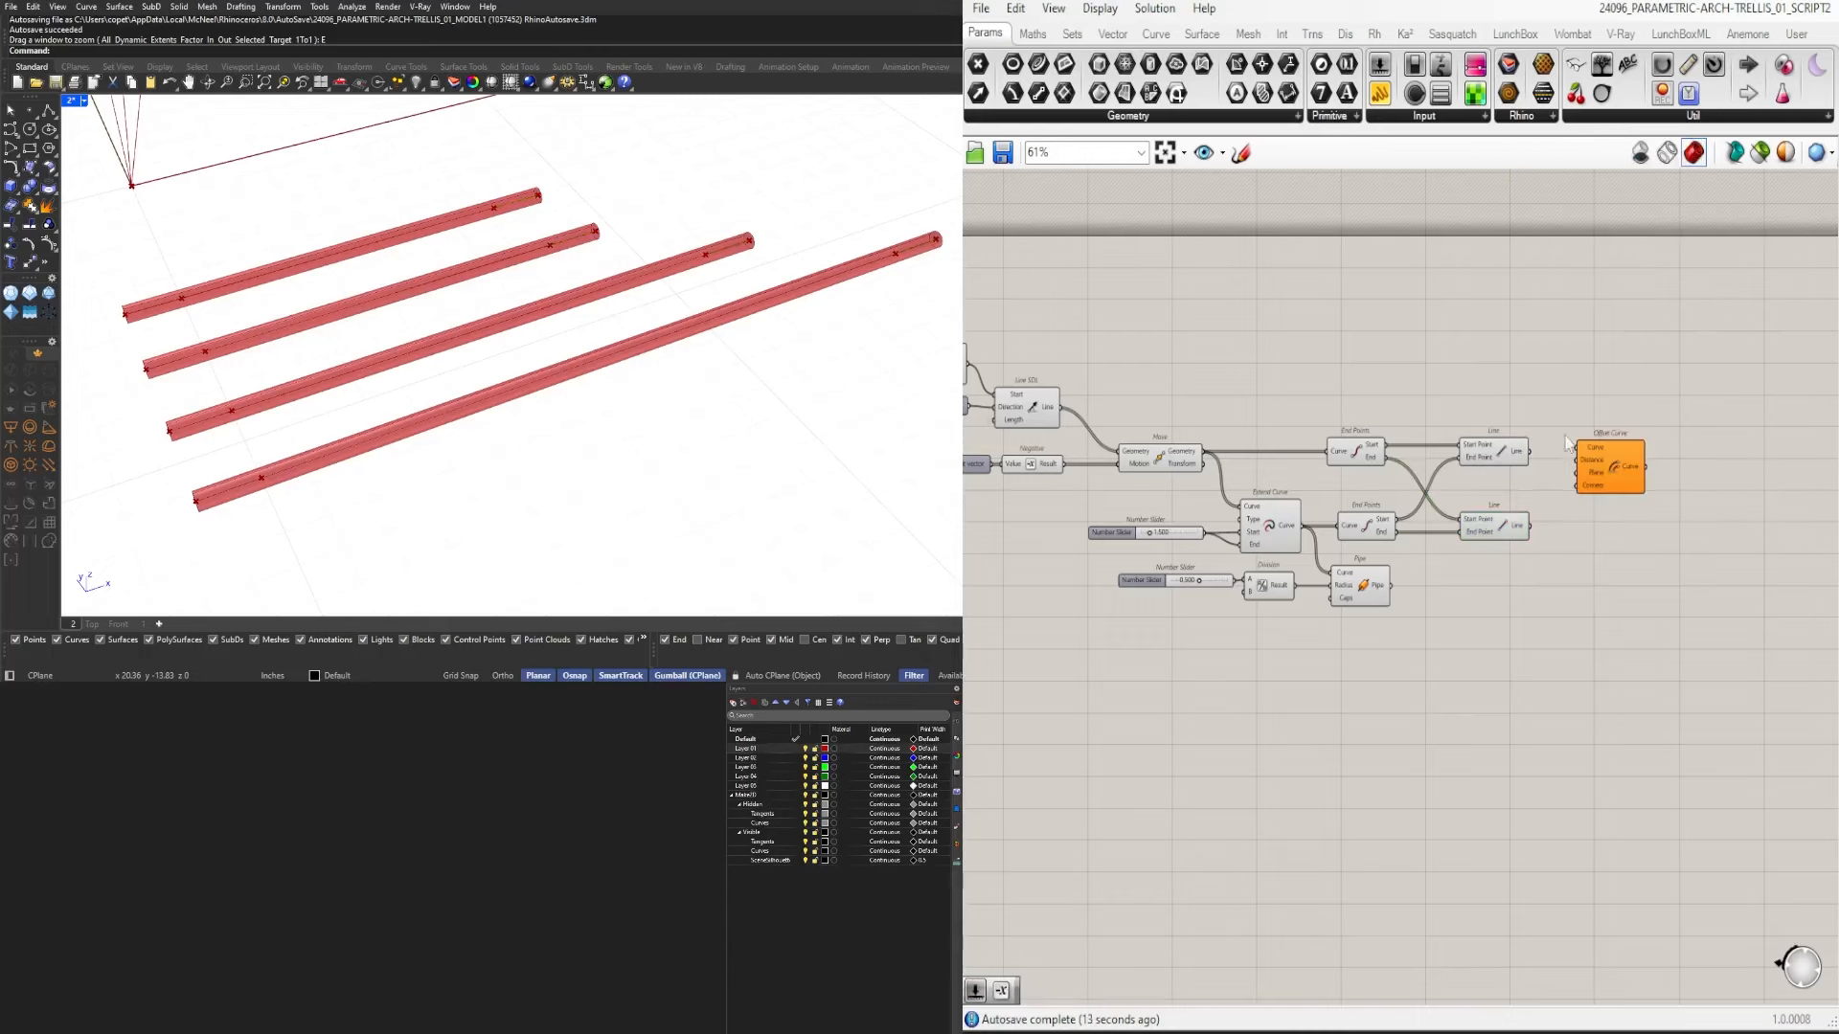
scroll(1544, 454, up, 3)
drag(1522, 446, 1730, 609)
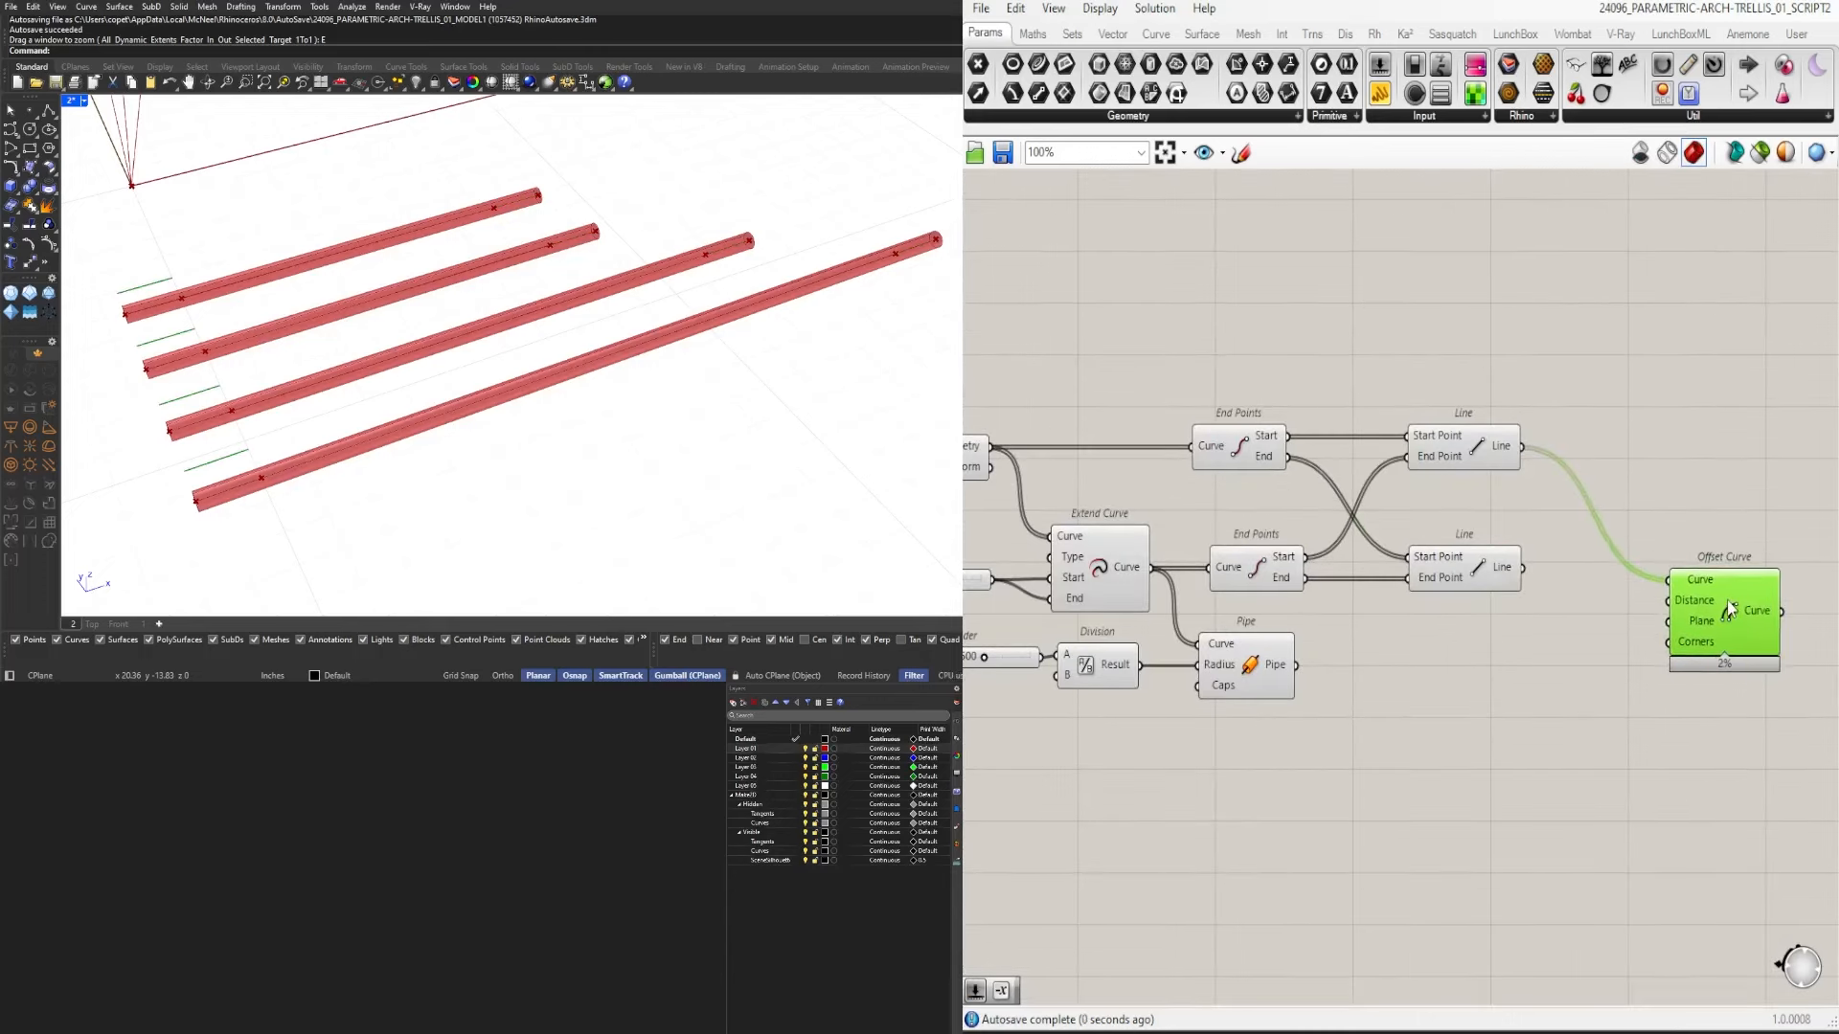
Connect the Division result to the Distance input of the Offset Curve component.
scroll(1162, 733, down, 2)
right_drag(1163, 733, 1208, 648)
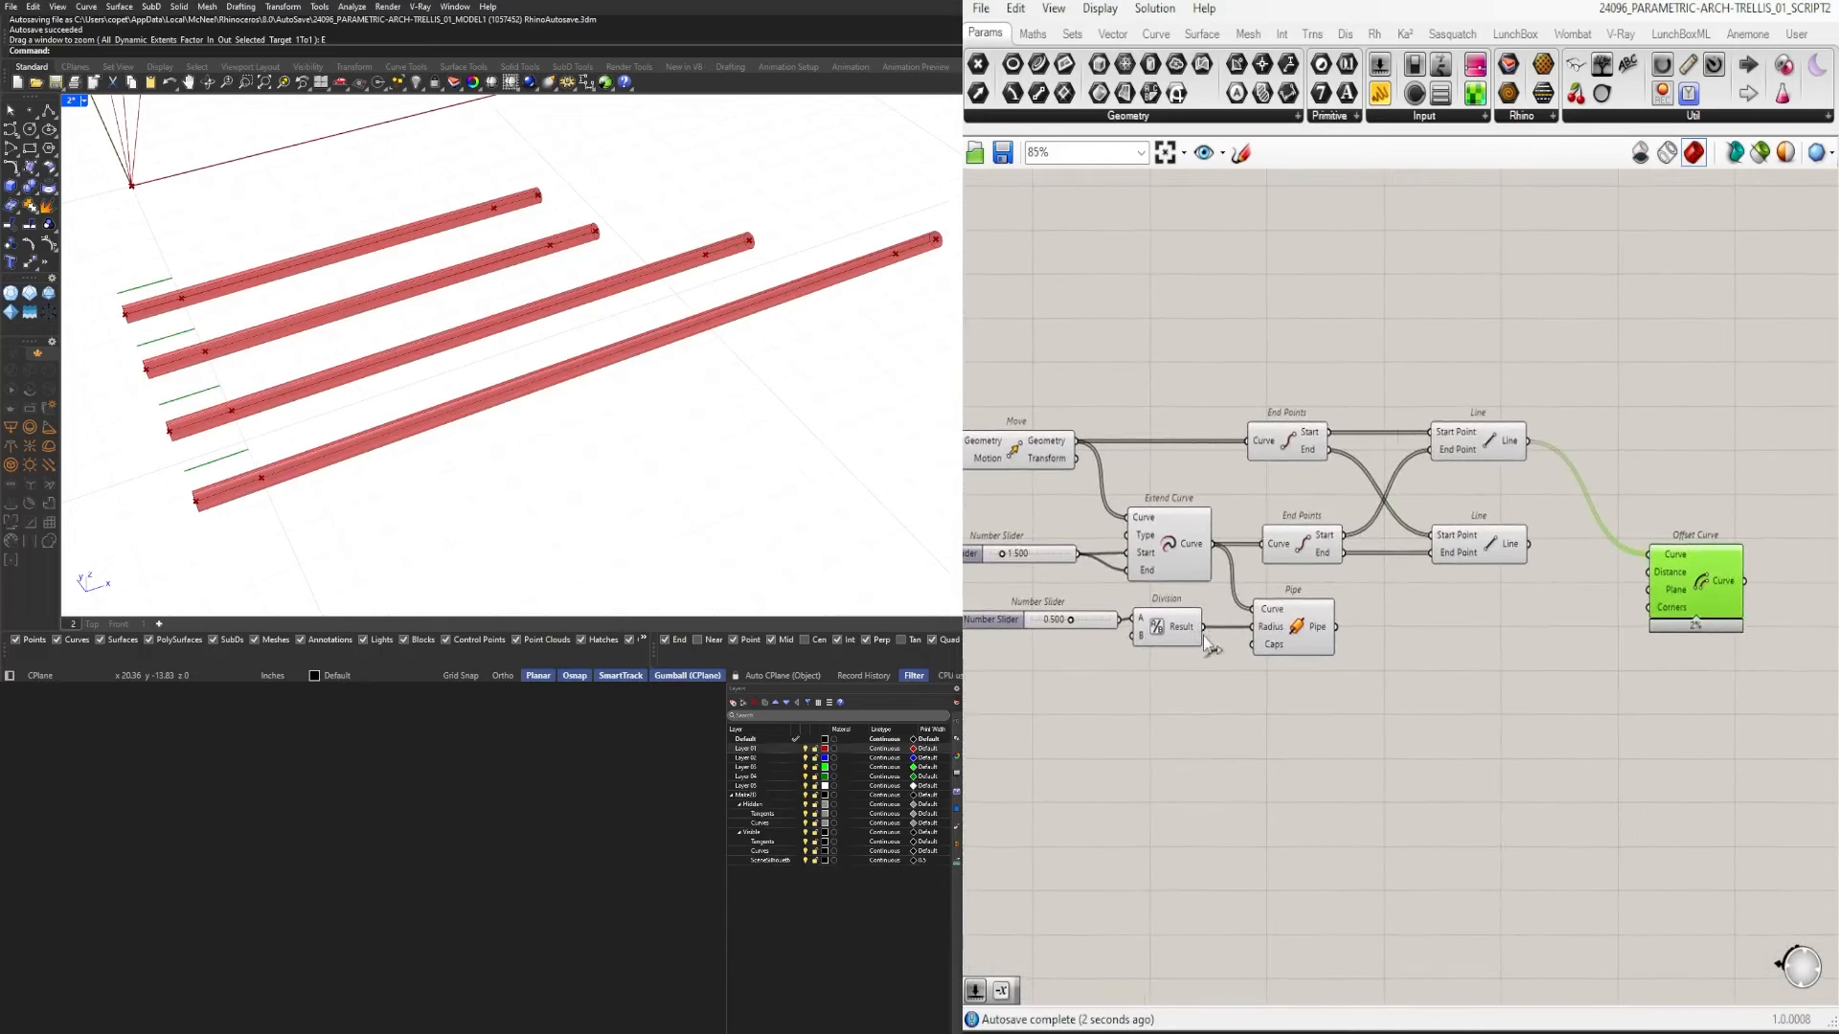
drag(1202, 627, 1648, 572)
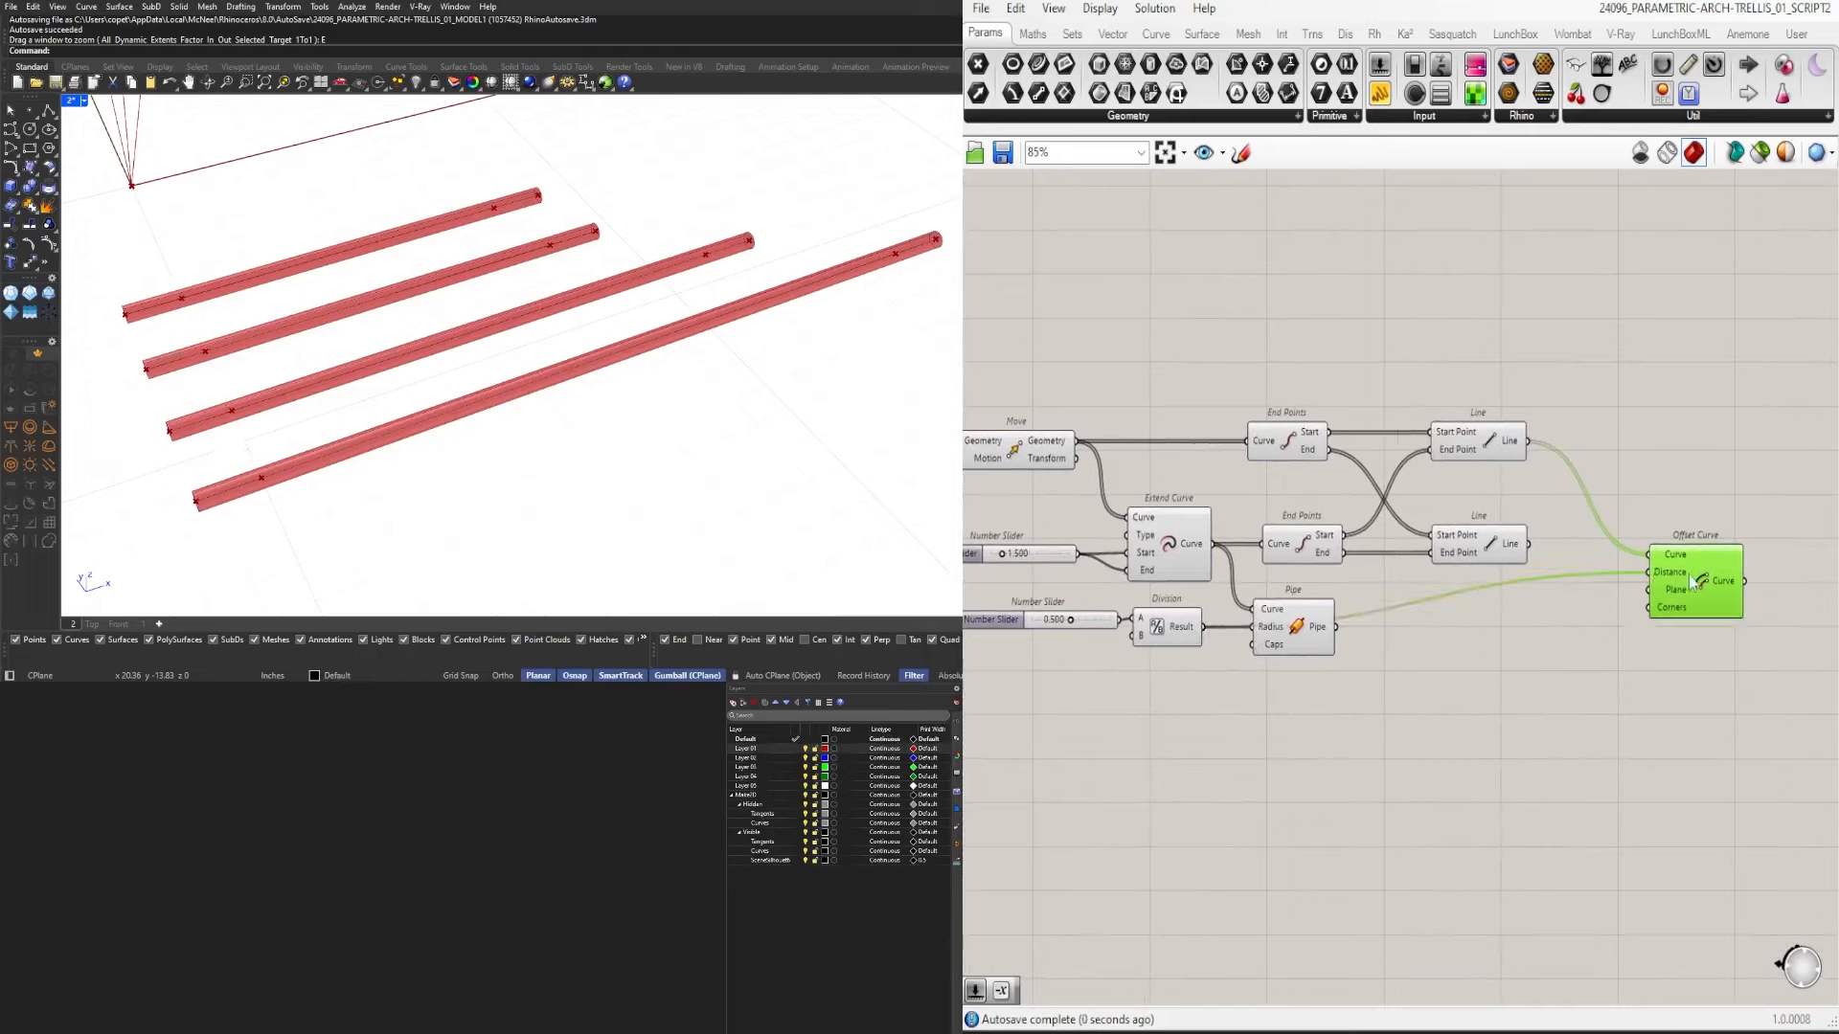
Shift the Offset Curve component farther out and add a Negative component in front of it.
right_drag(801, 454, 715, 290)
scroll(727, 286, up, 2)
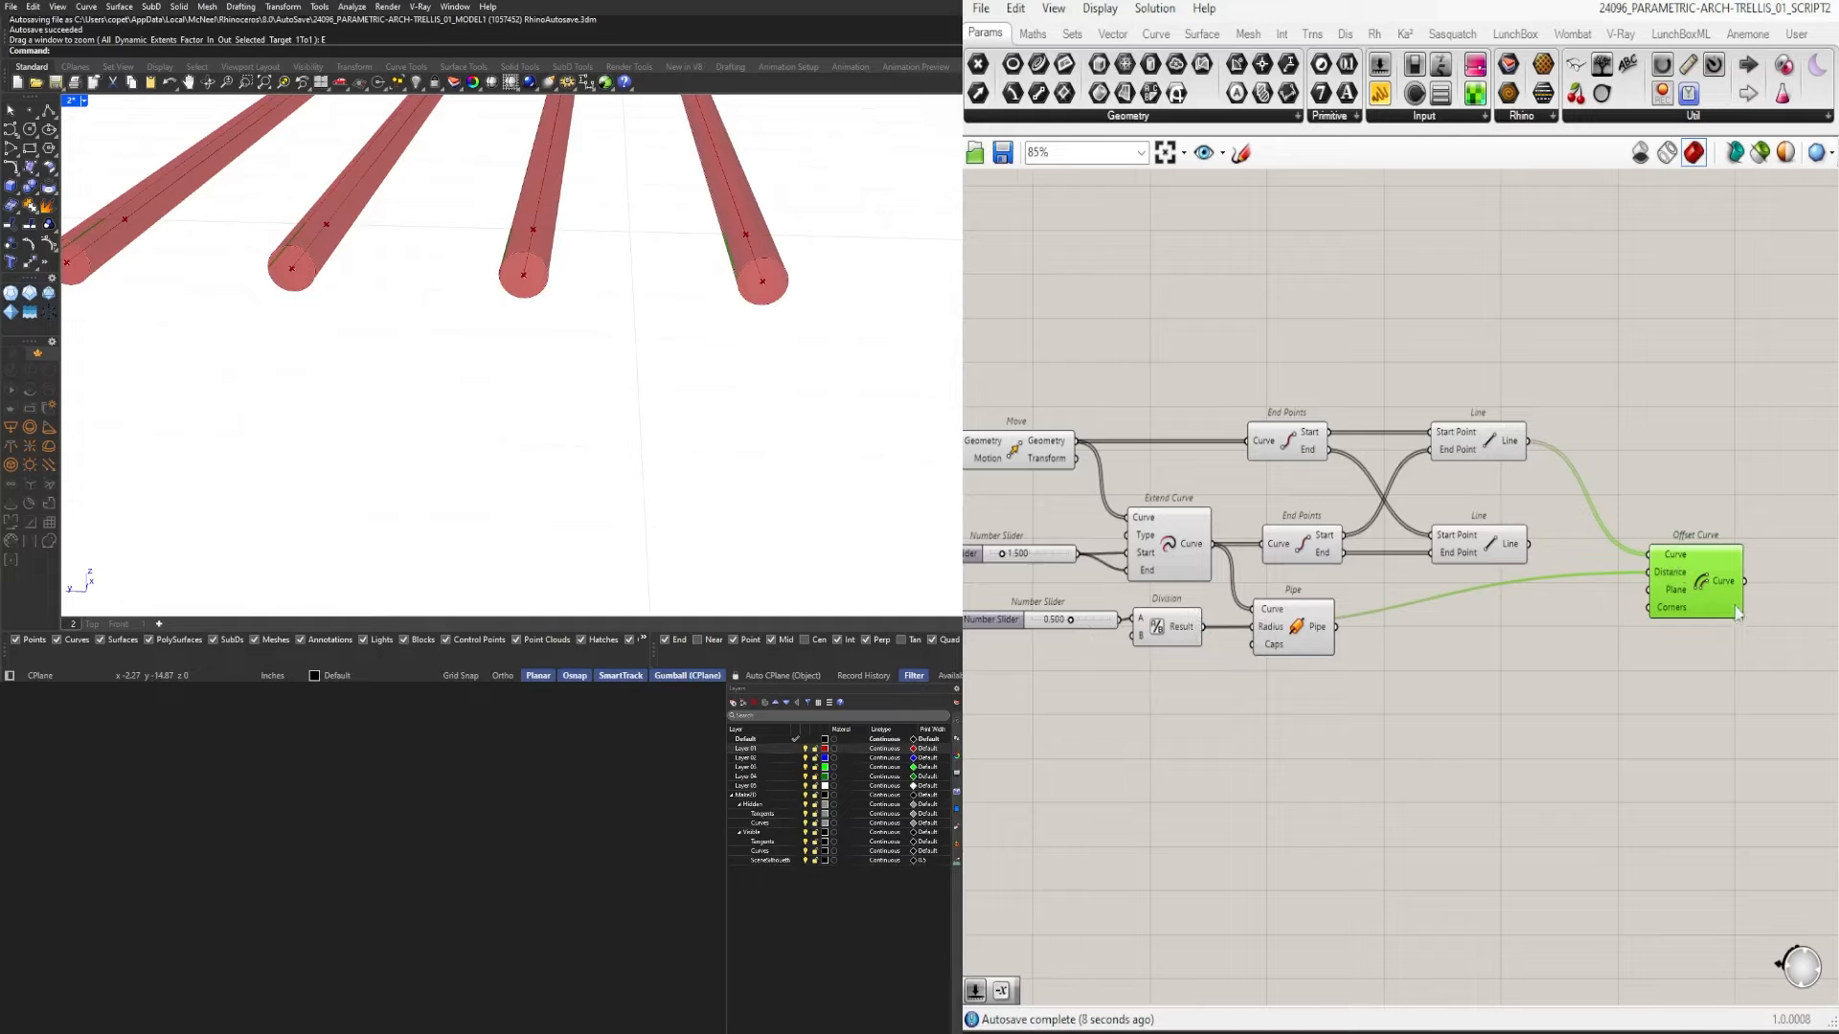
right_drag(1739, 613, 1664, 650)
drag(1655, 624, 1768, 673)
double_click(1595, 726)
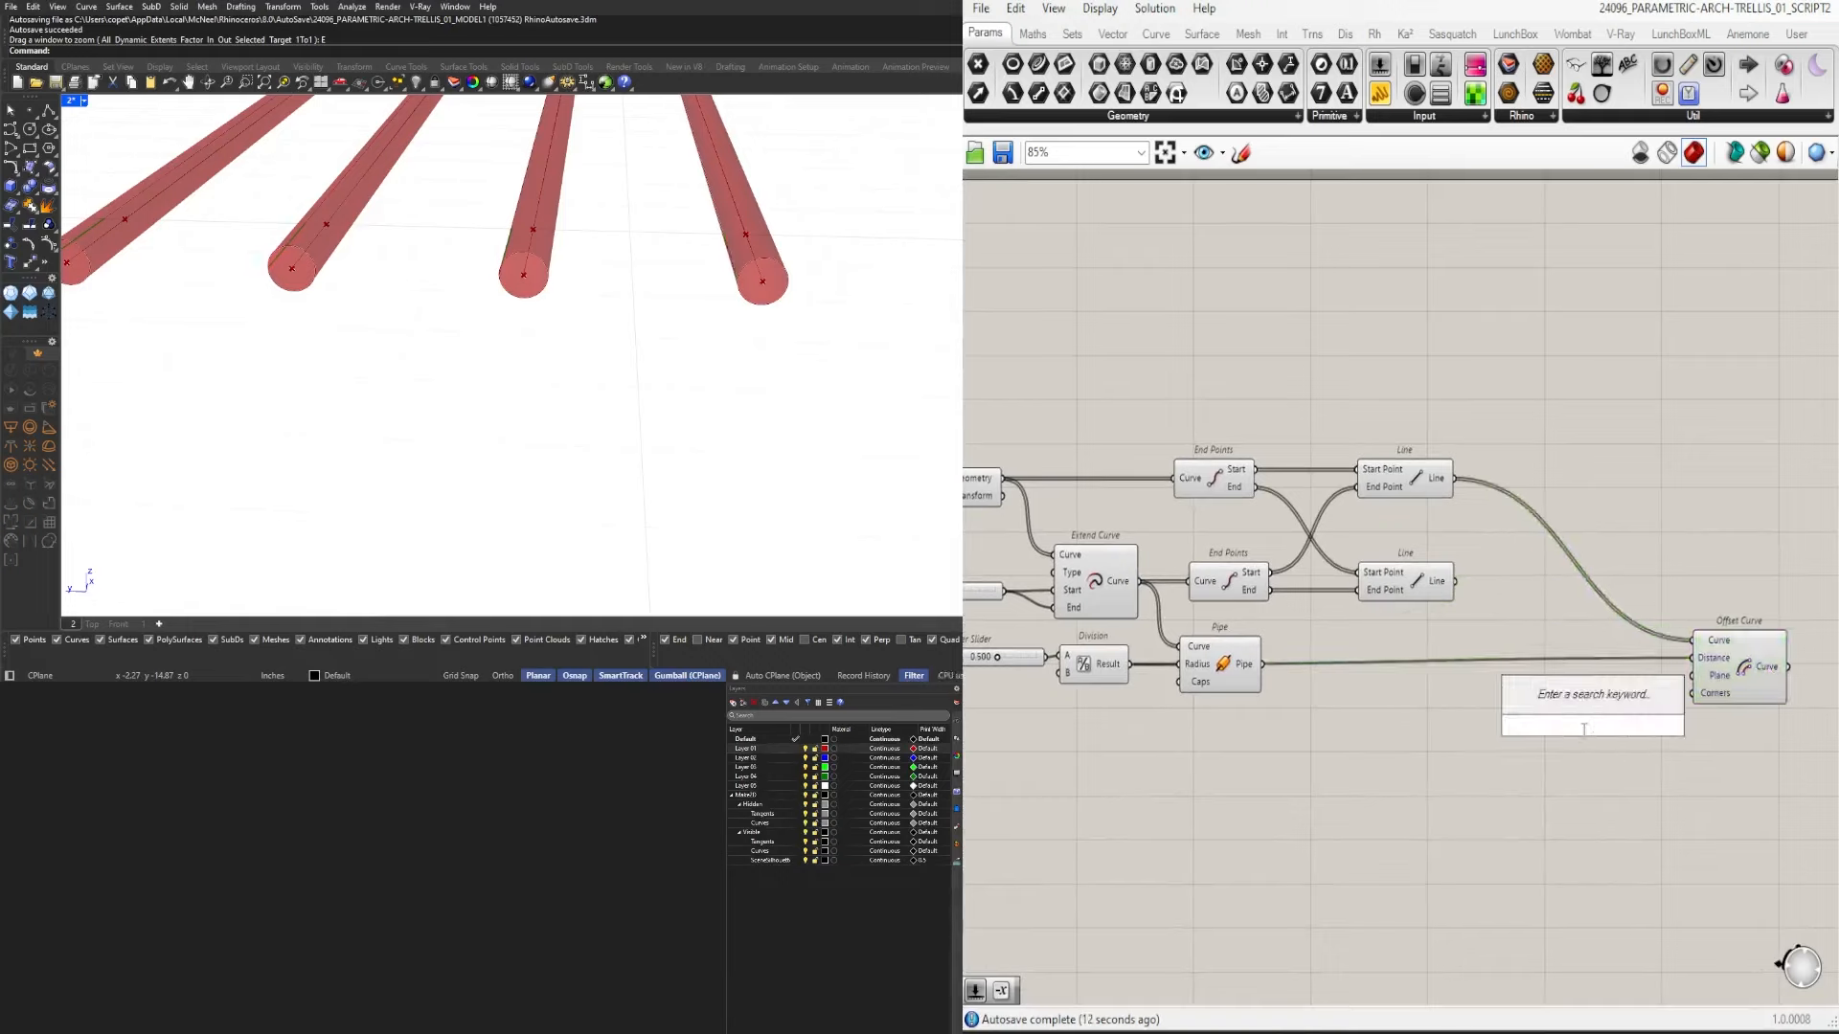
text(neg)
key(Return)
Duplicate the Offset Curve component and feed the copy's Distance input with the Division result through the Negative component.
click(1751, 707)
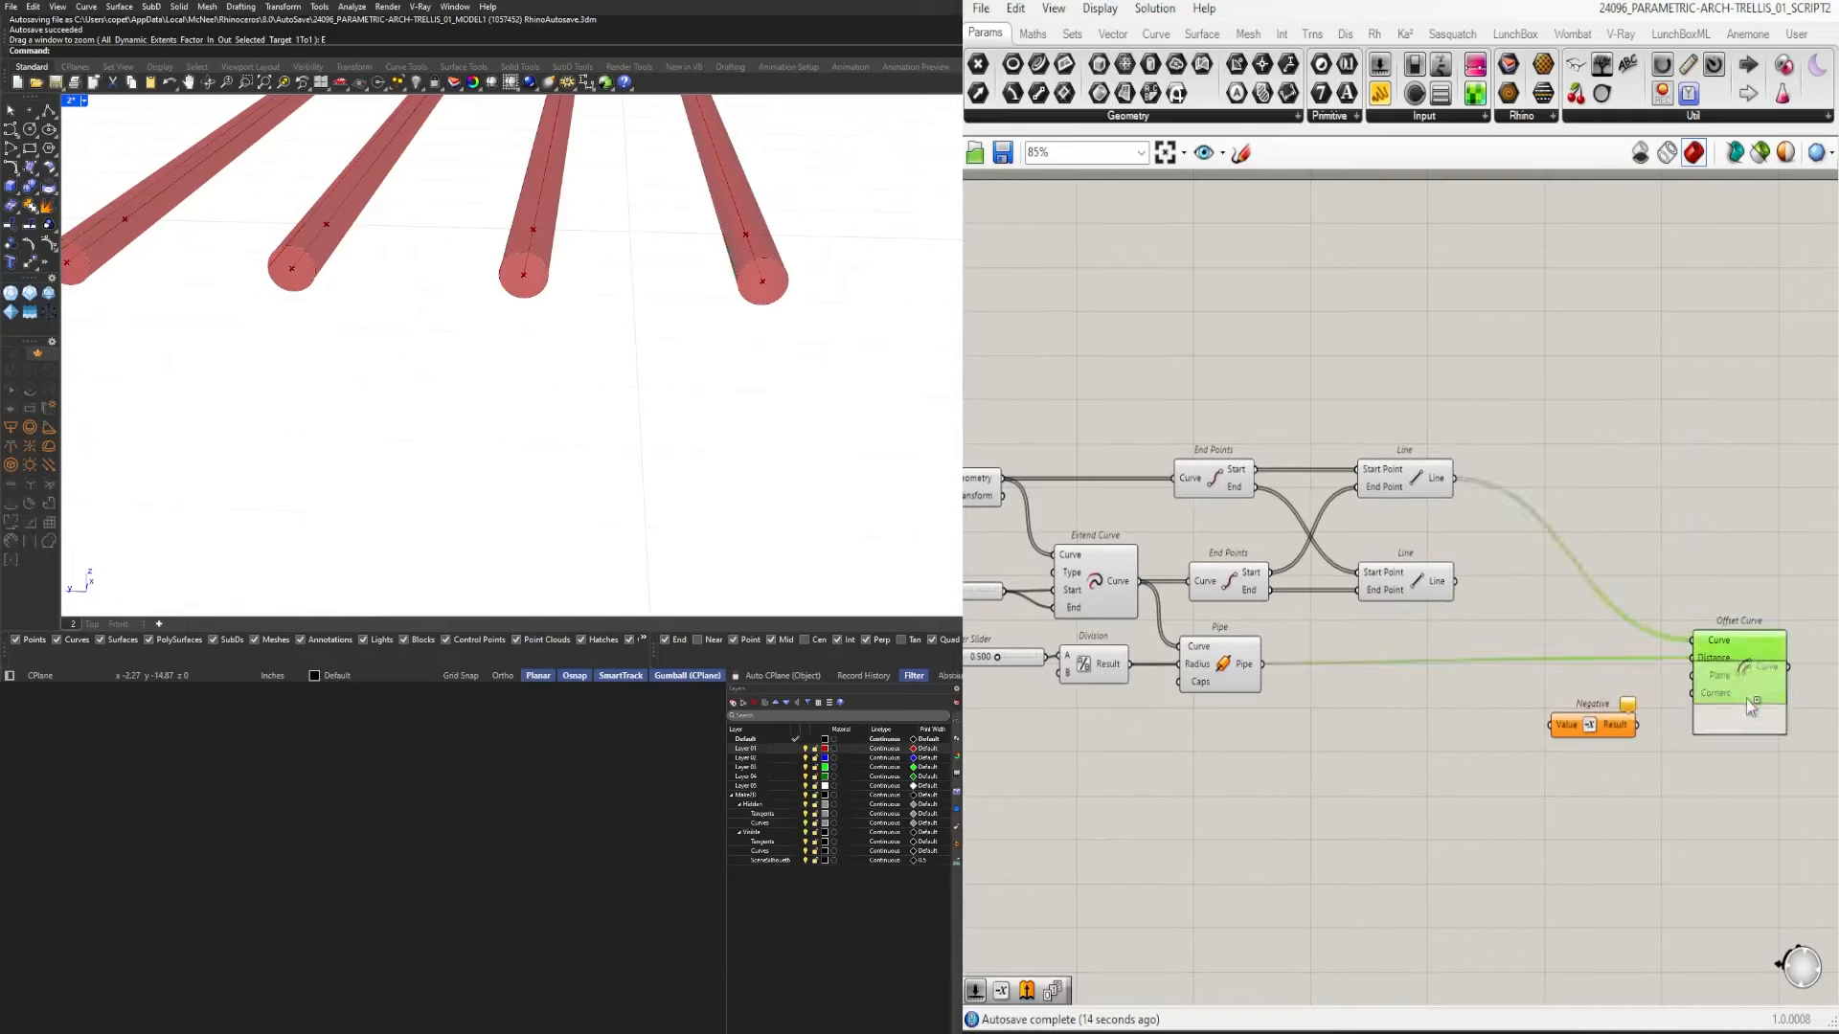
alt+drag(1750, 707, 1729, 743)
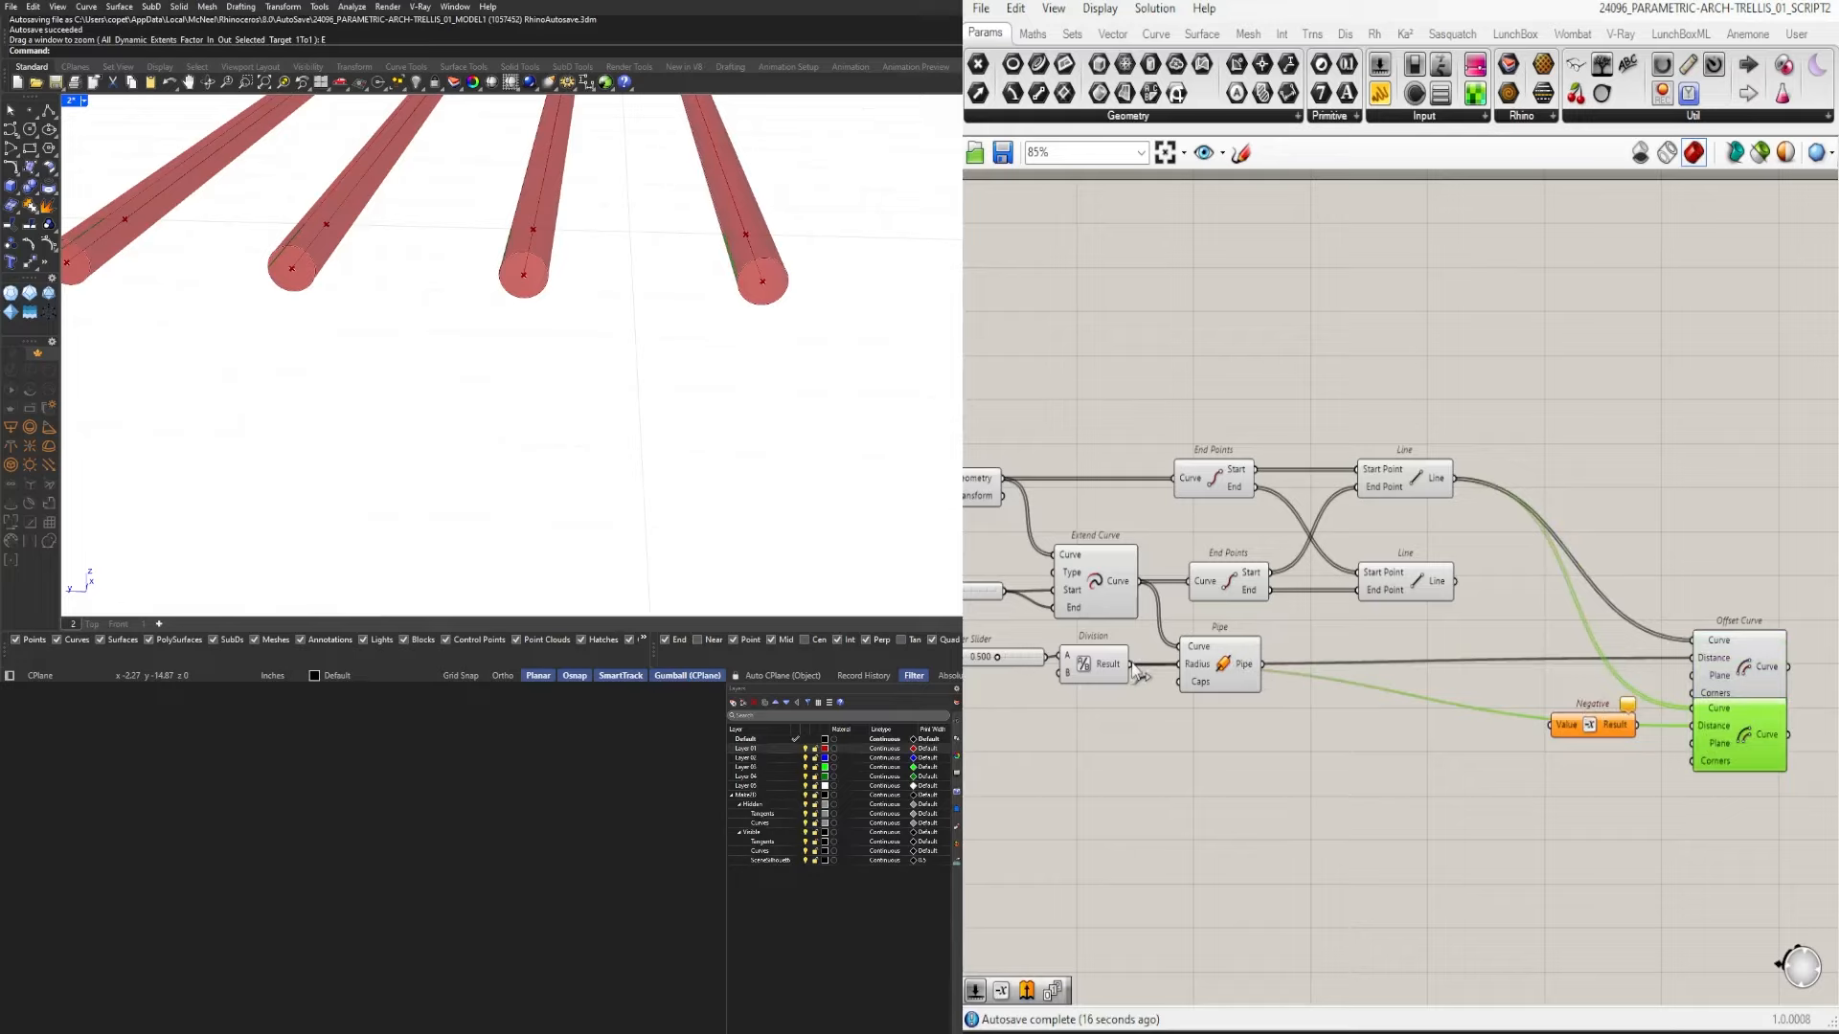
drag(1132, 665, 1552, 728)
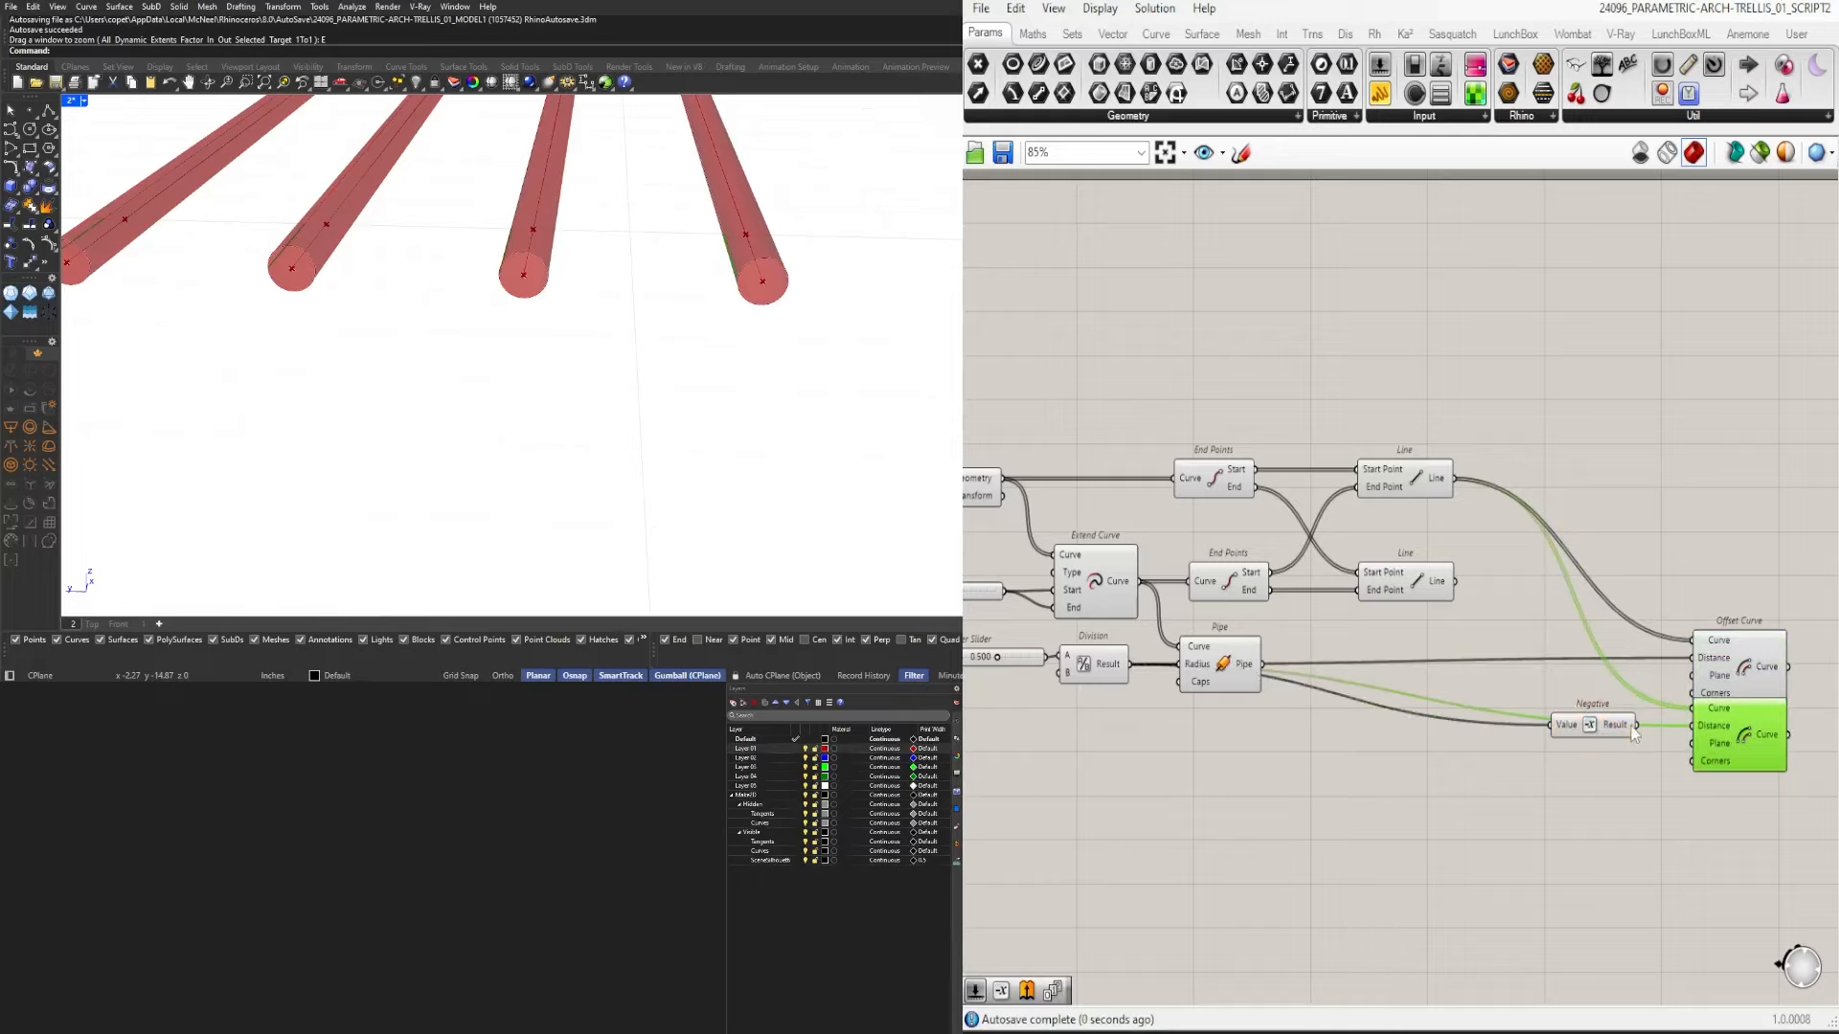
click(1747, 668)
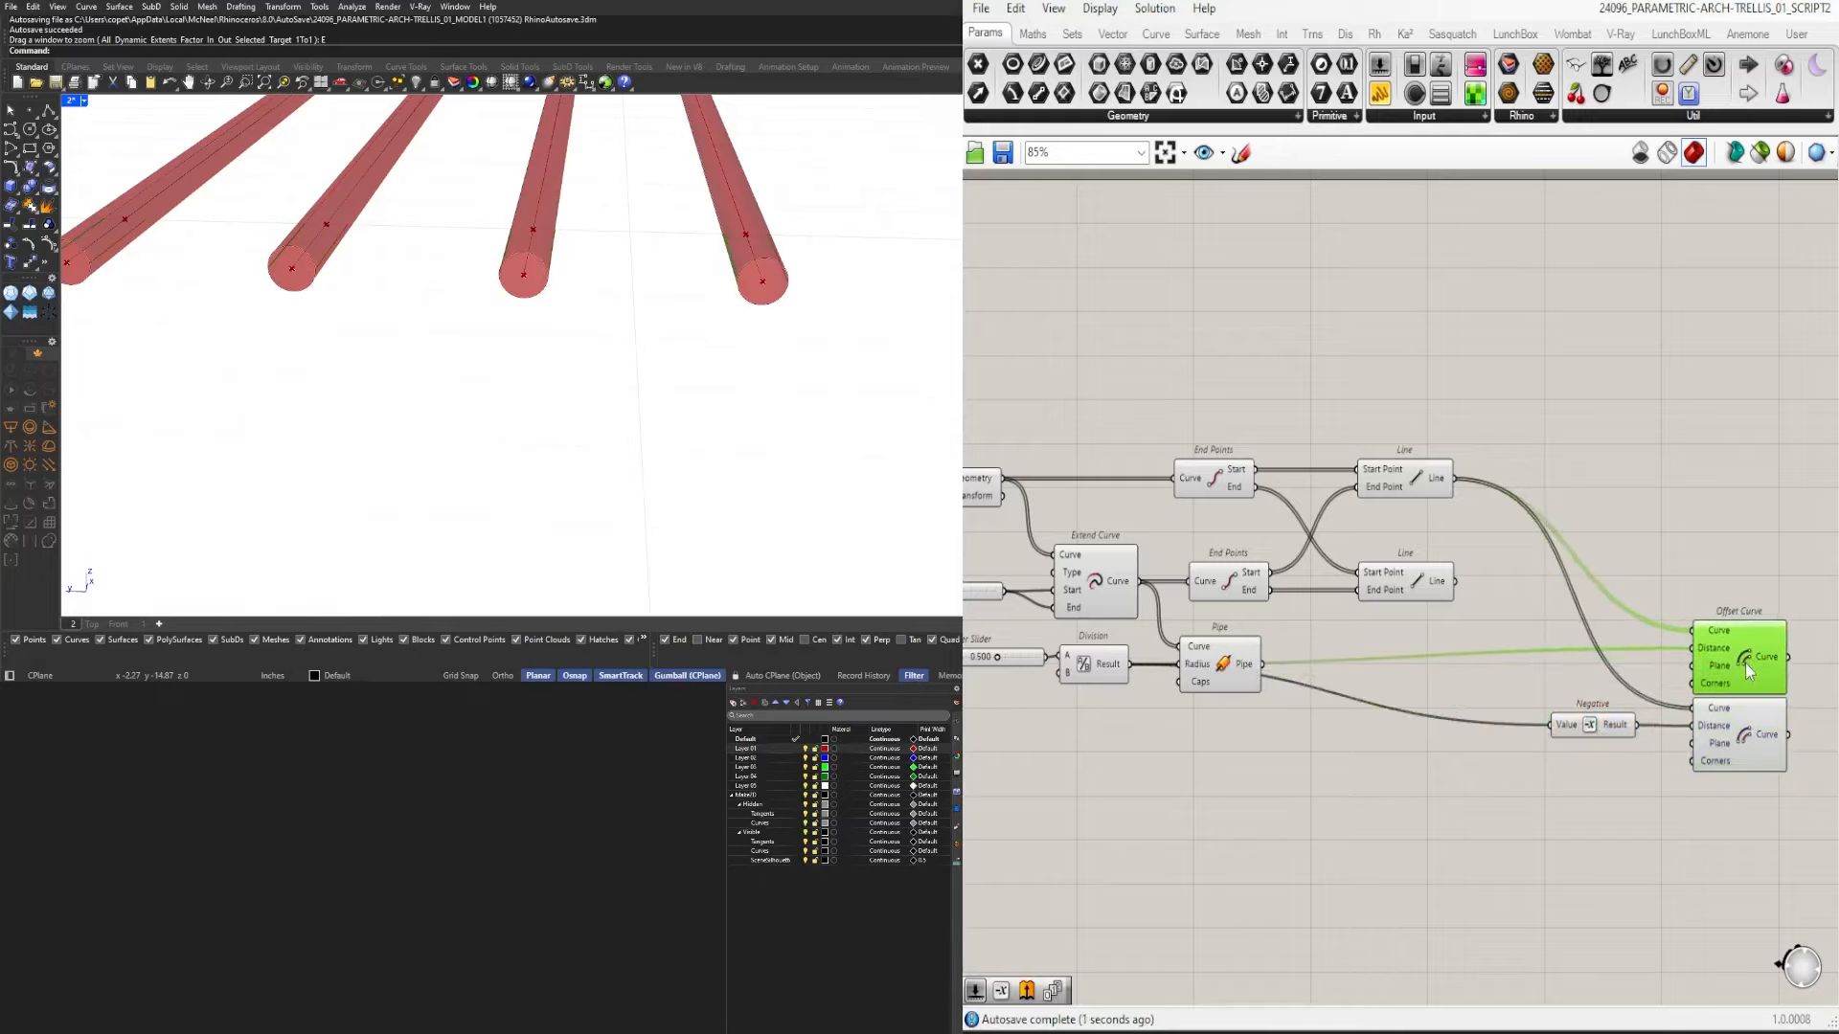
right_drag(1749, 670, 1586, 713)
mouse_move(1735, 856)
mouse_down()
mouse_move(1551, 618)
mouse_move(1527, 617)
mouse_up()
right_drag(598, 398, 575, 297)
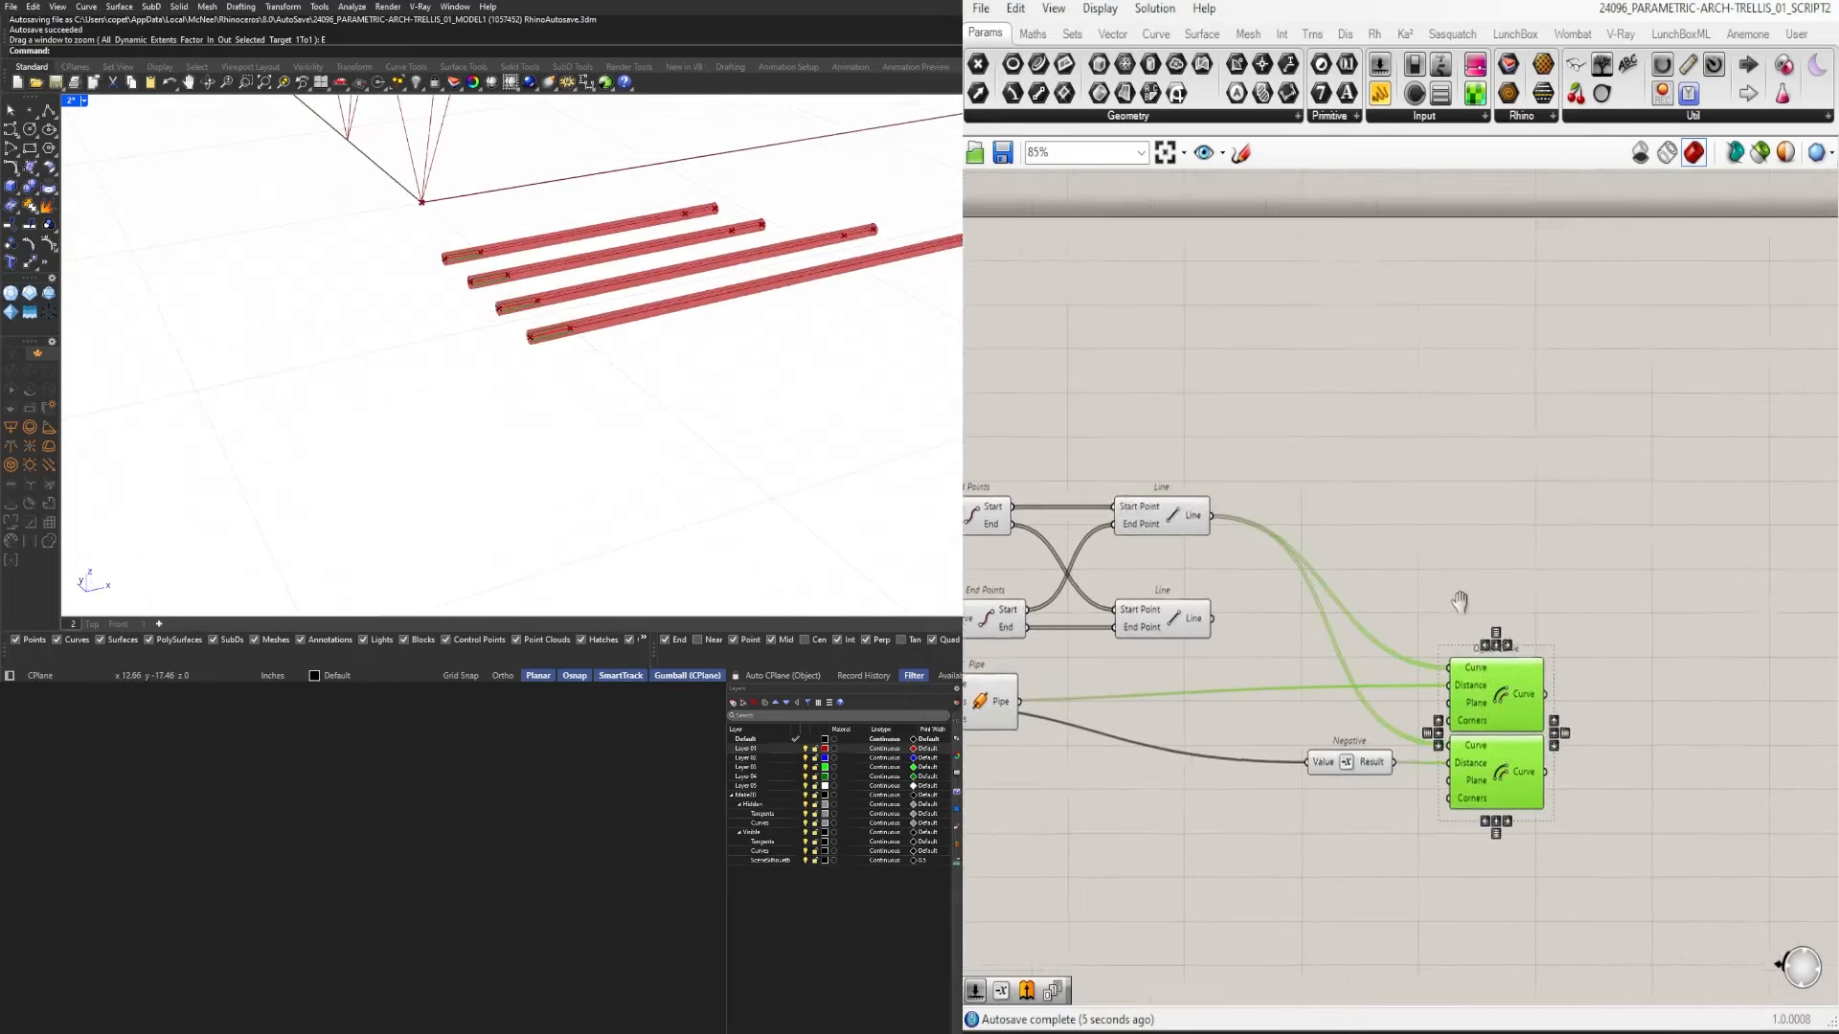
Add a Loft component and connect both Offset Curve outputs to its Curves input.
right_drag(1751, 751, 1507, 706)
click(1506, 706)
double_click(1503, 692)
text(LOFT)
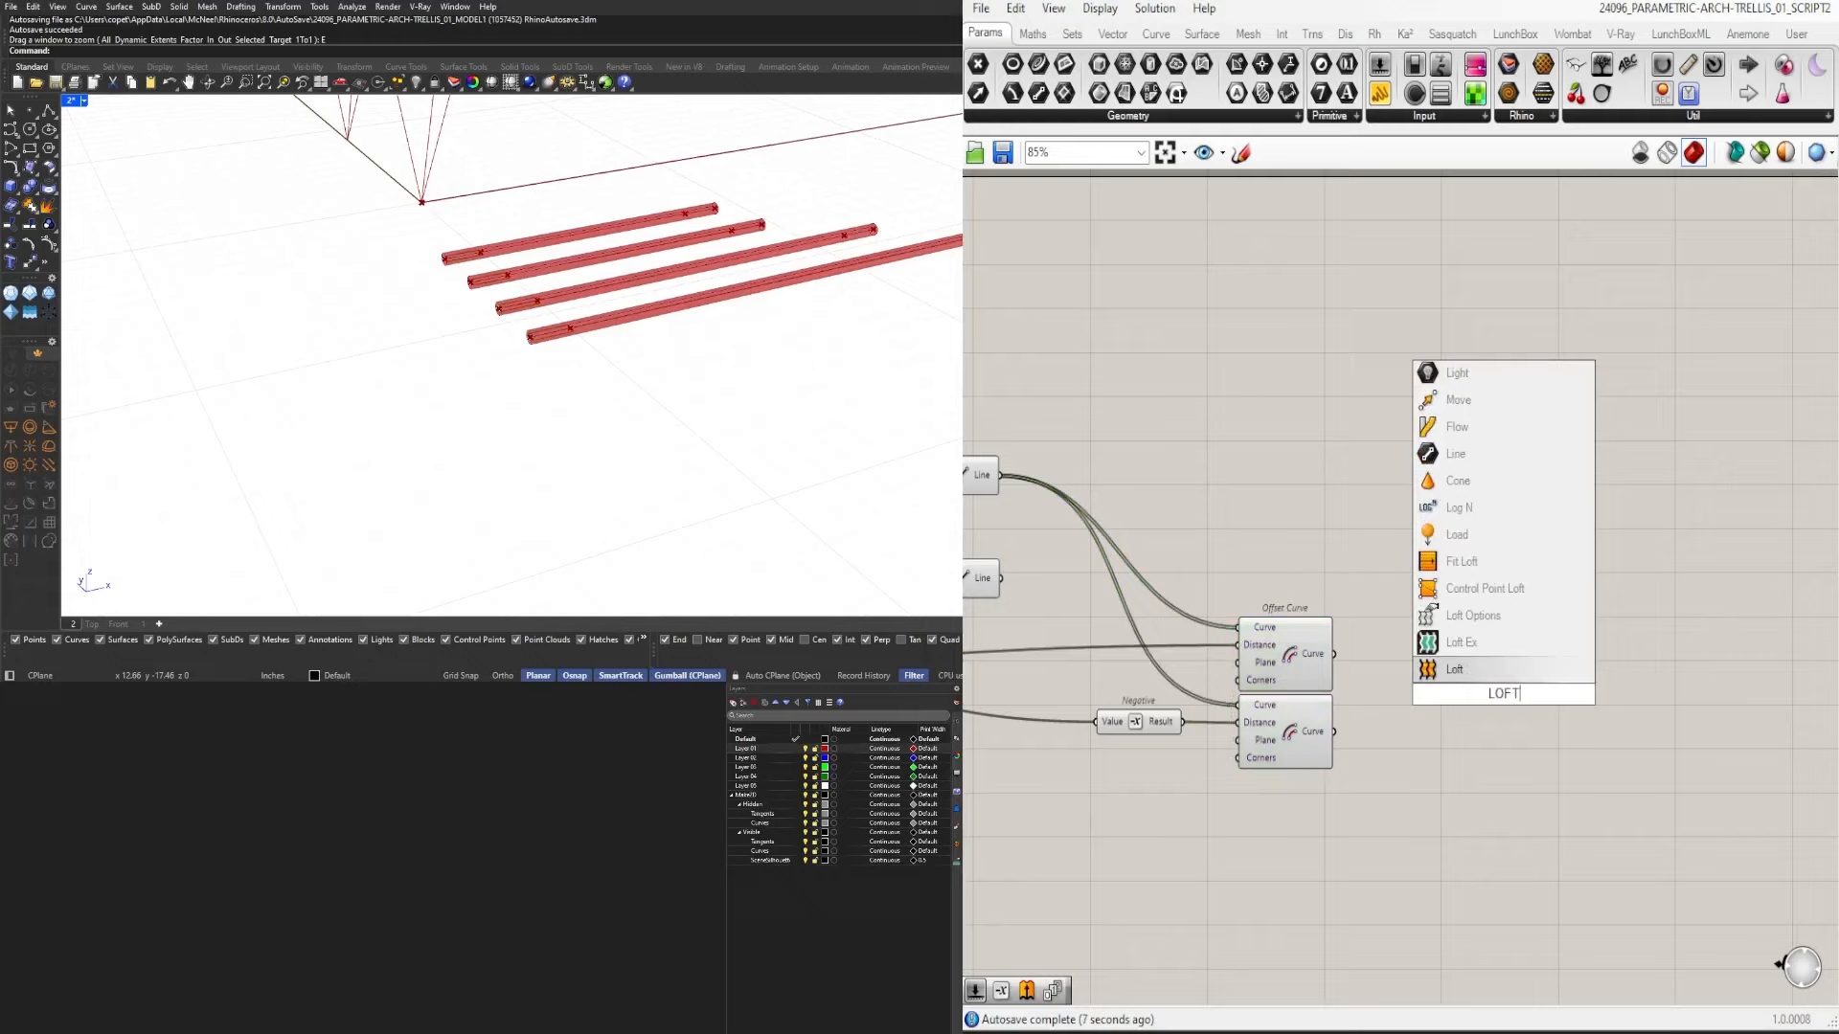
click(1436, 673)
drag(1334, 655, 1460, 686)
scroll(1476, 725, up, 2)
shift+drag(1336, 728, 1462, 696)
right_drag(637, 364, 624, 354)
scroll(625, 355, up, 5)
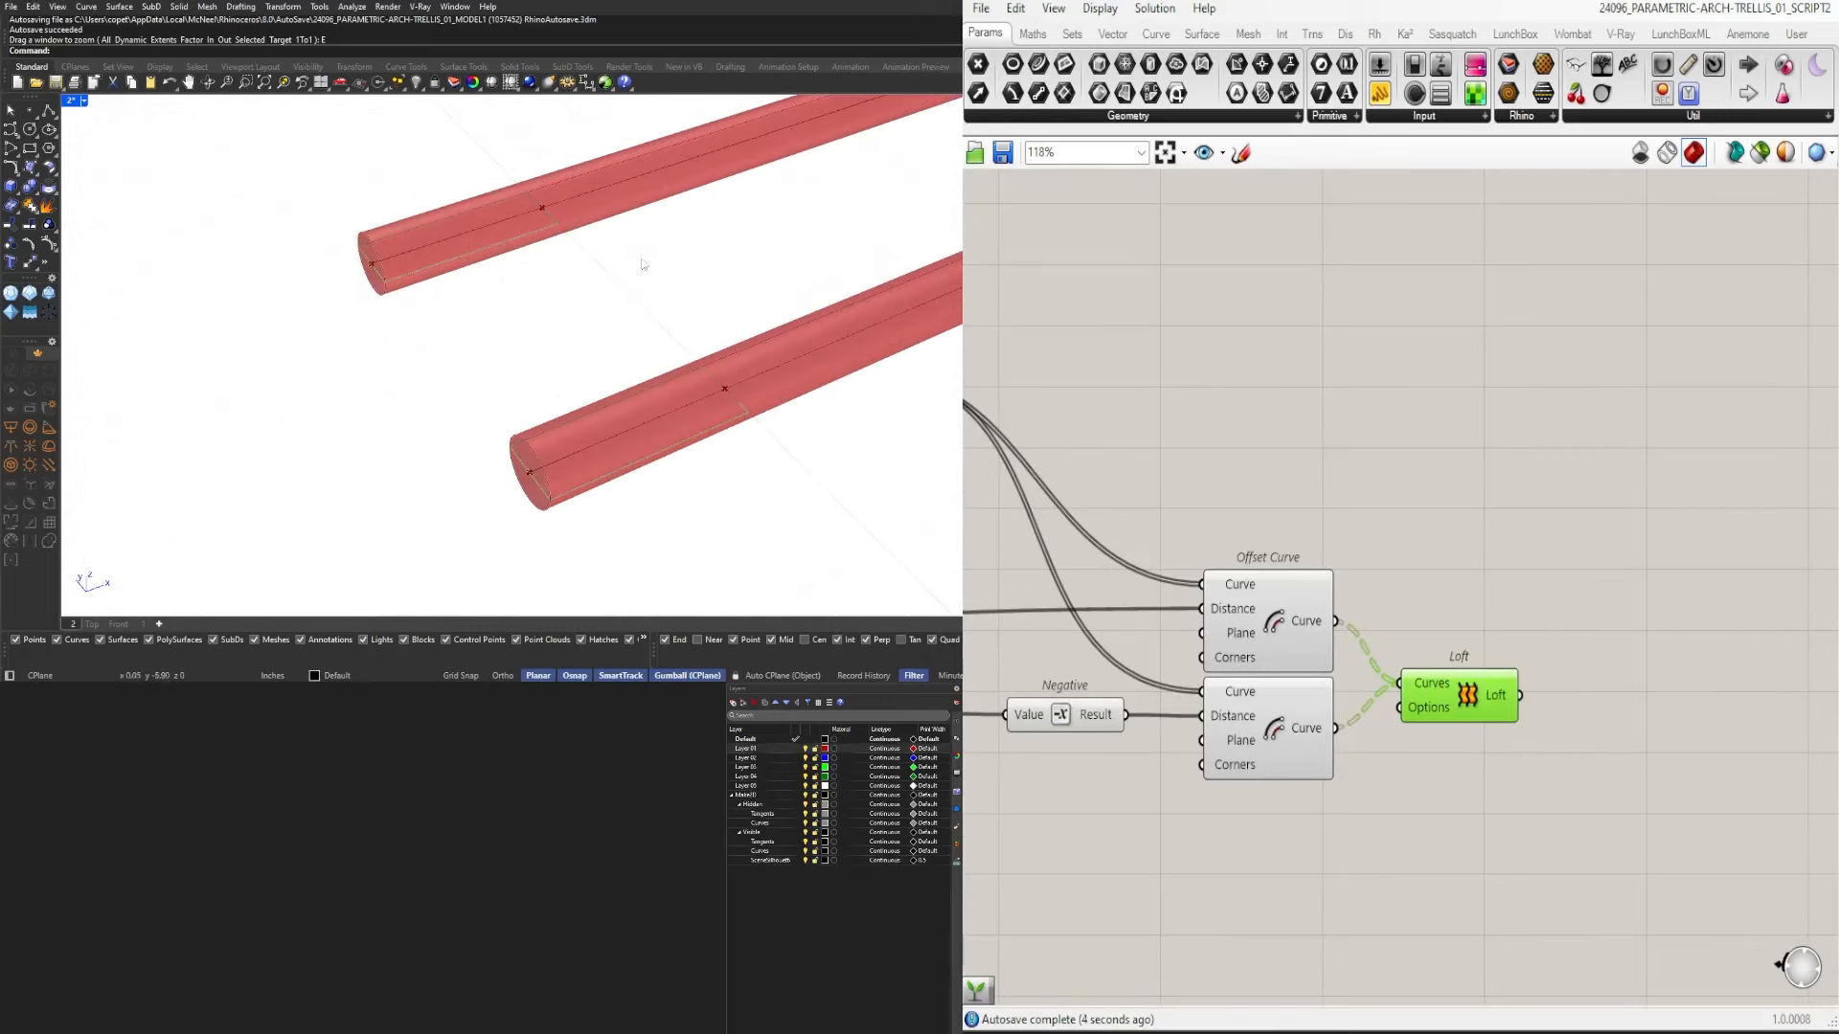
scroll(1393, 522, down, 3)
mouse_move(1415, 598)
mouse_down()
mouse_move(1419, 565)
mouse_move(1430, 588)
mouse_up()
Add a Move component and connect the Loft output to its Geometry input.
double_click(1521, 696)
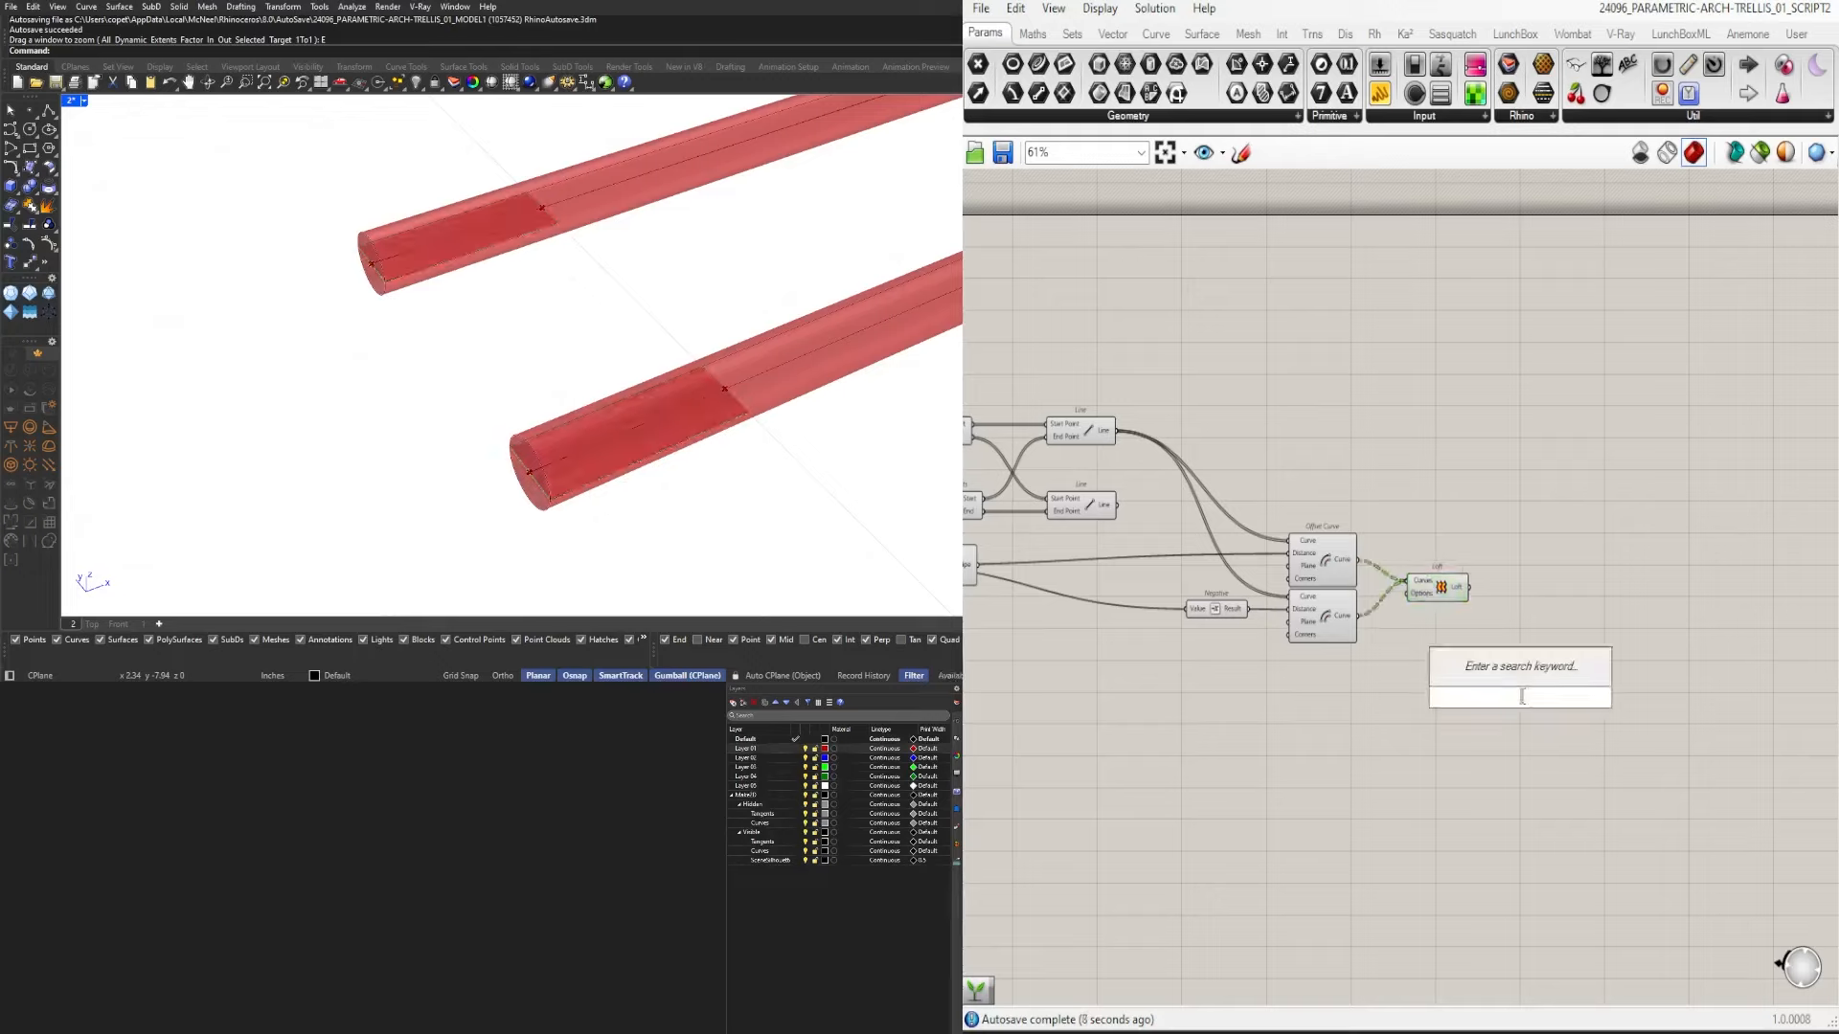
text(move)
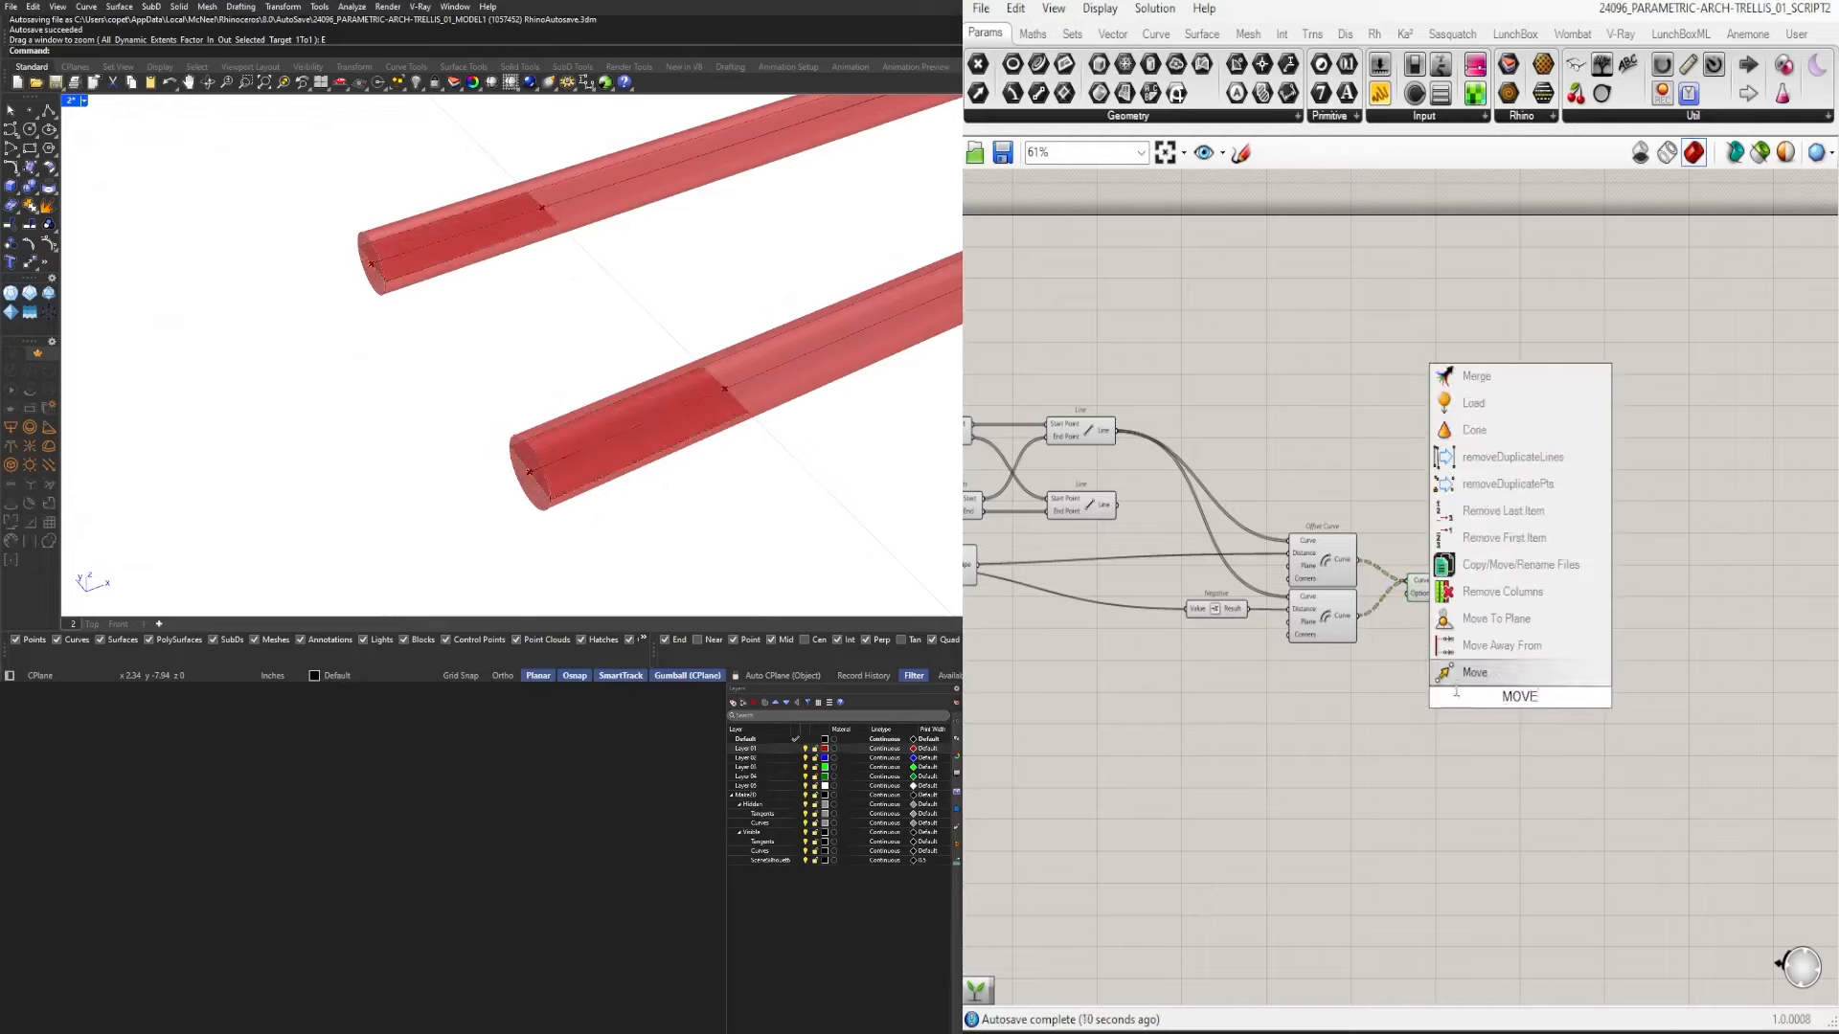
key(Return)
drag(1468, 588, 1556, 630)
Add a Unit Z component and connect its vector to the Move component's Motion input.
double_click(1470, 669)
text(unit z)
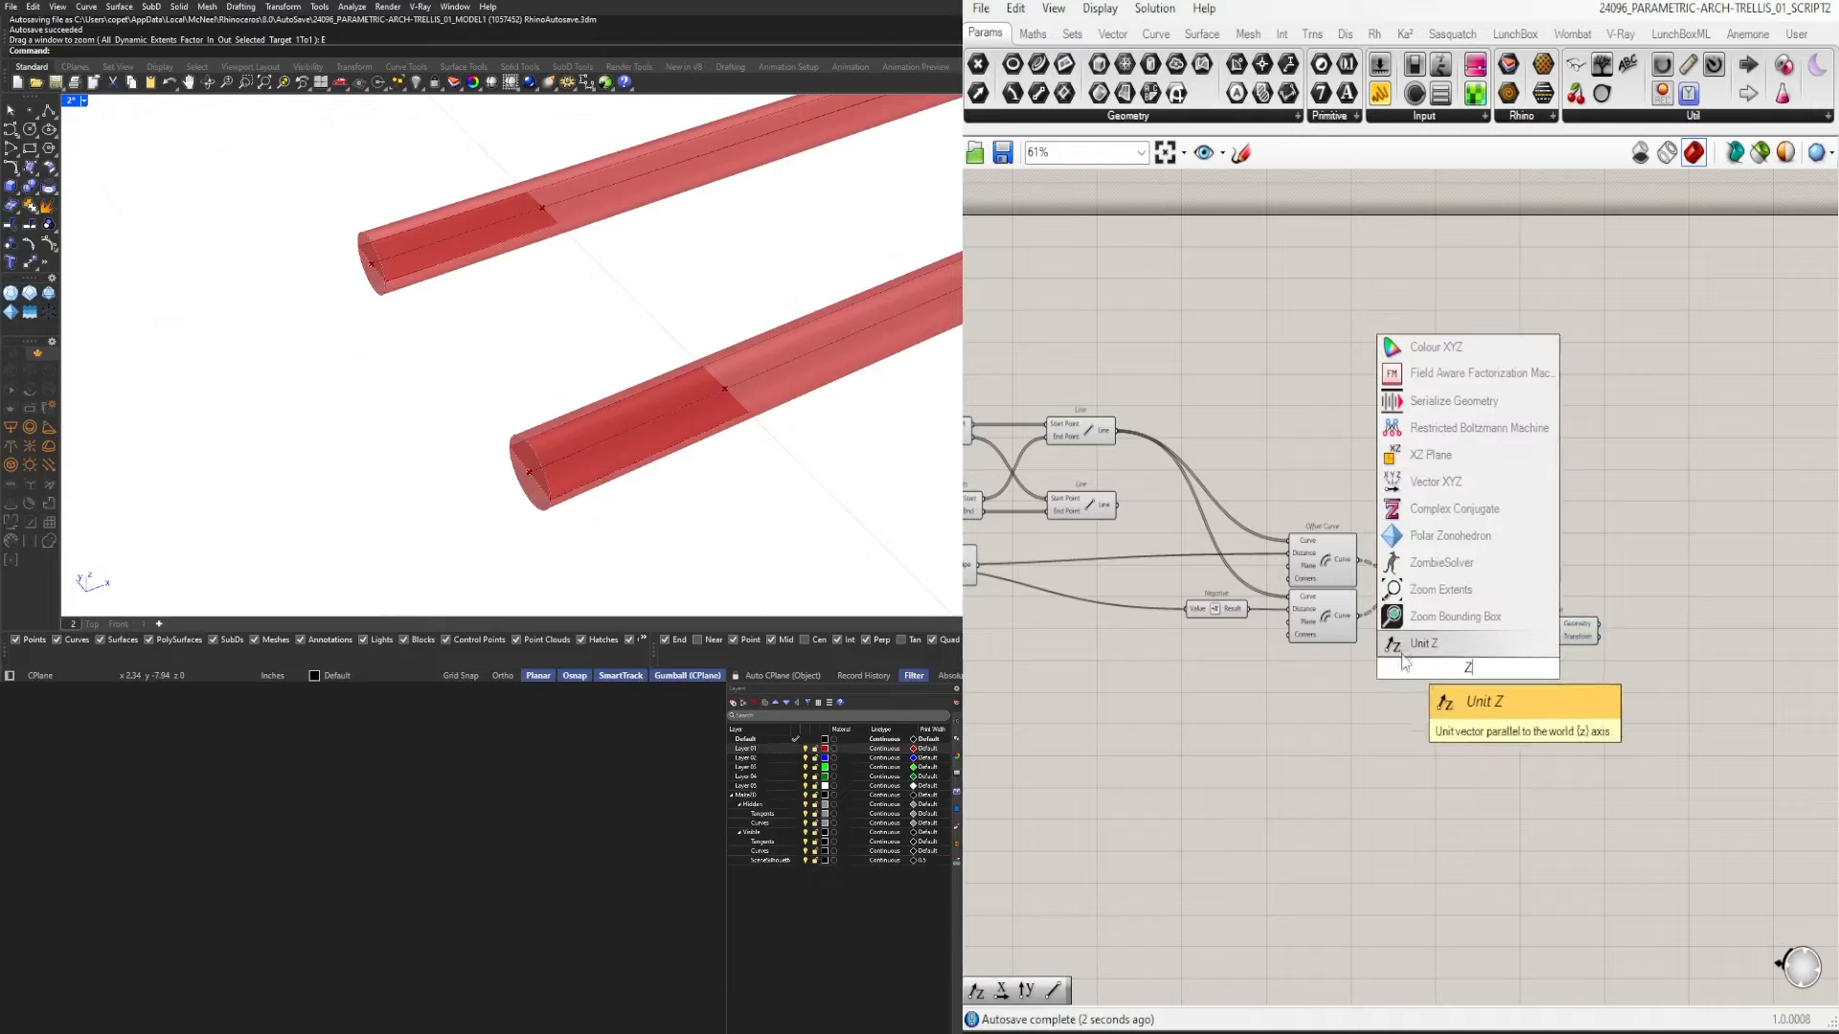
key(Return)
drag(1497, 670, 1515, 636)
click(1536, 648)
Create a Number Slider set to 0.125 and connect it to the Unit Z Factor input.
scroll(1310, 713, up, 1)
double_click(1309, 694)
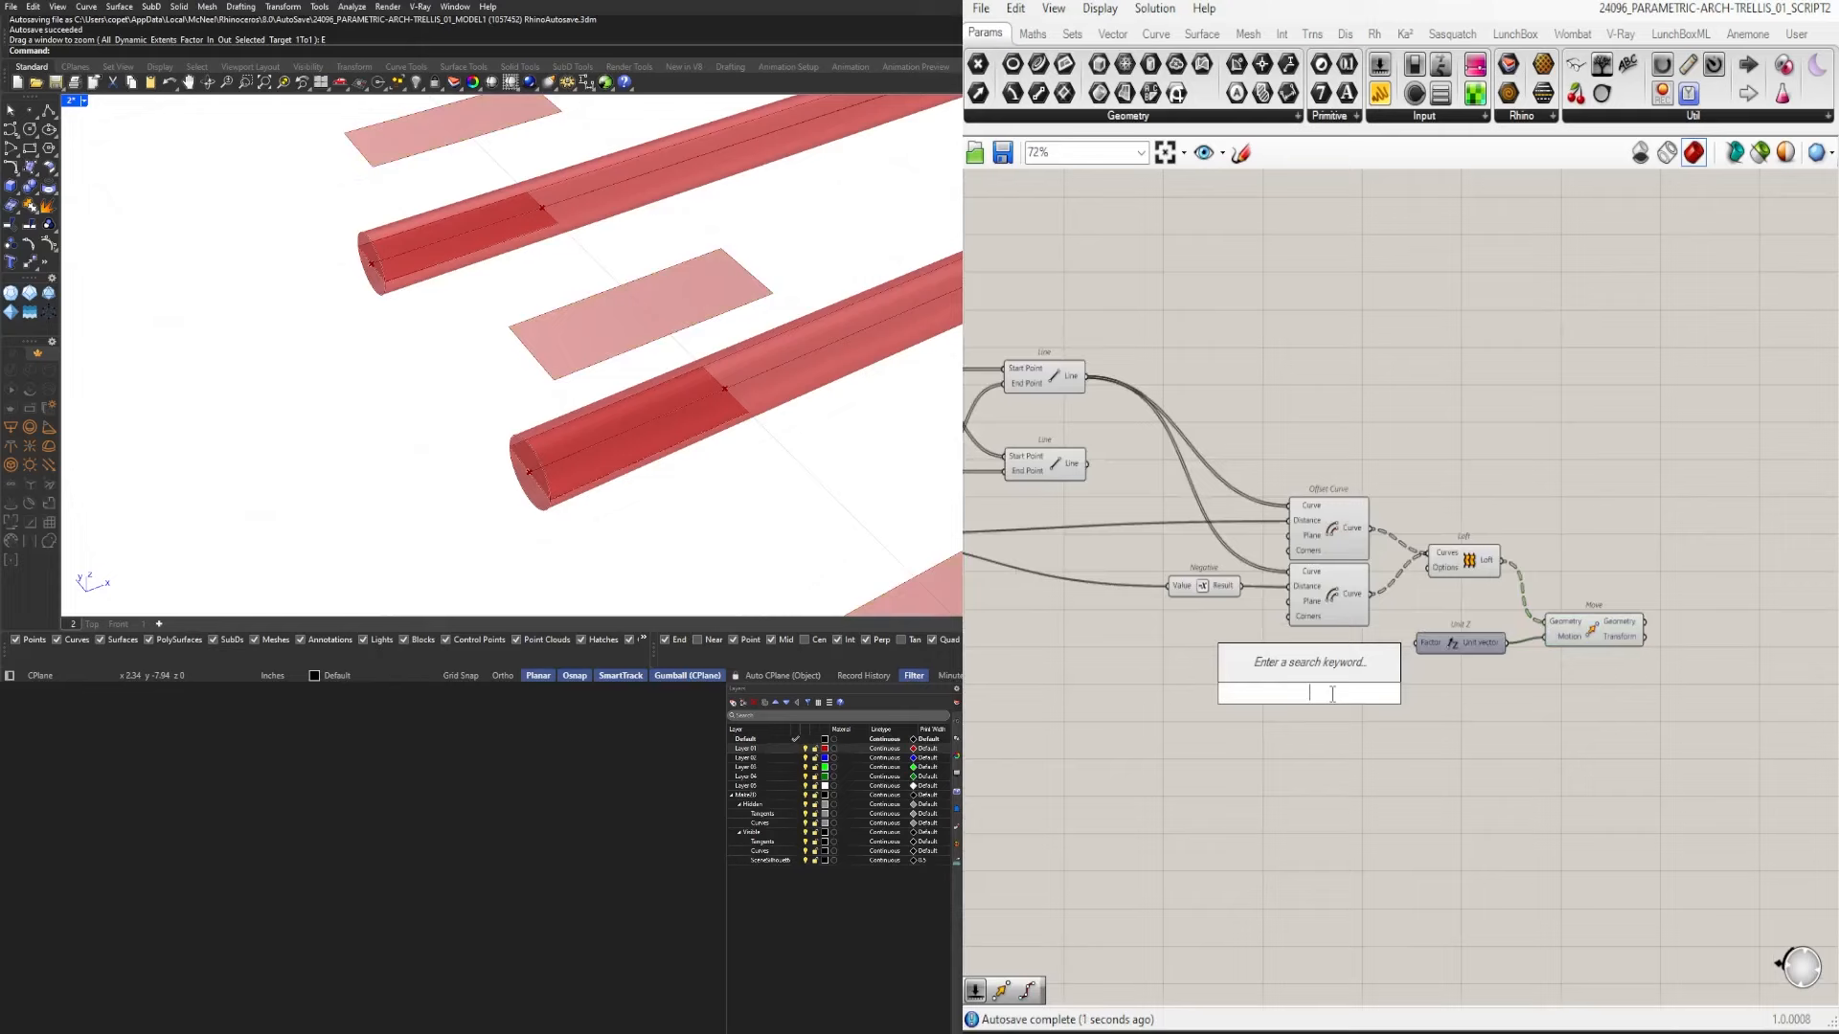
text(1)
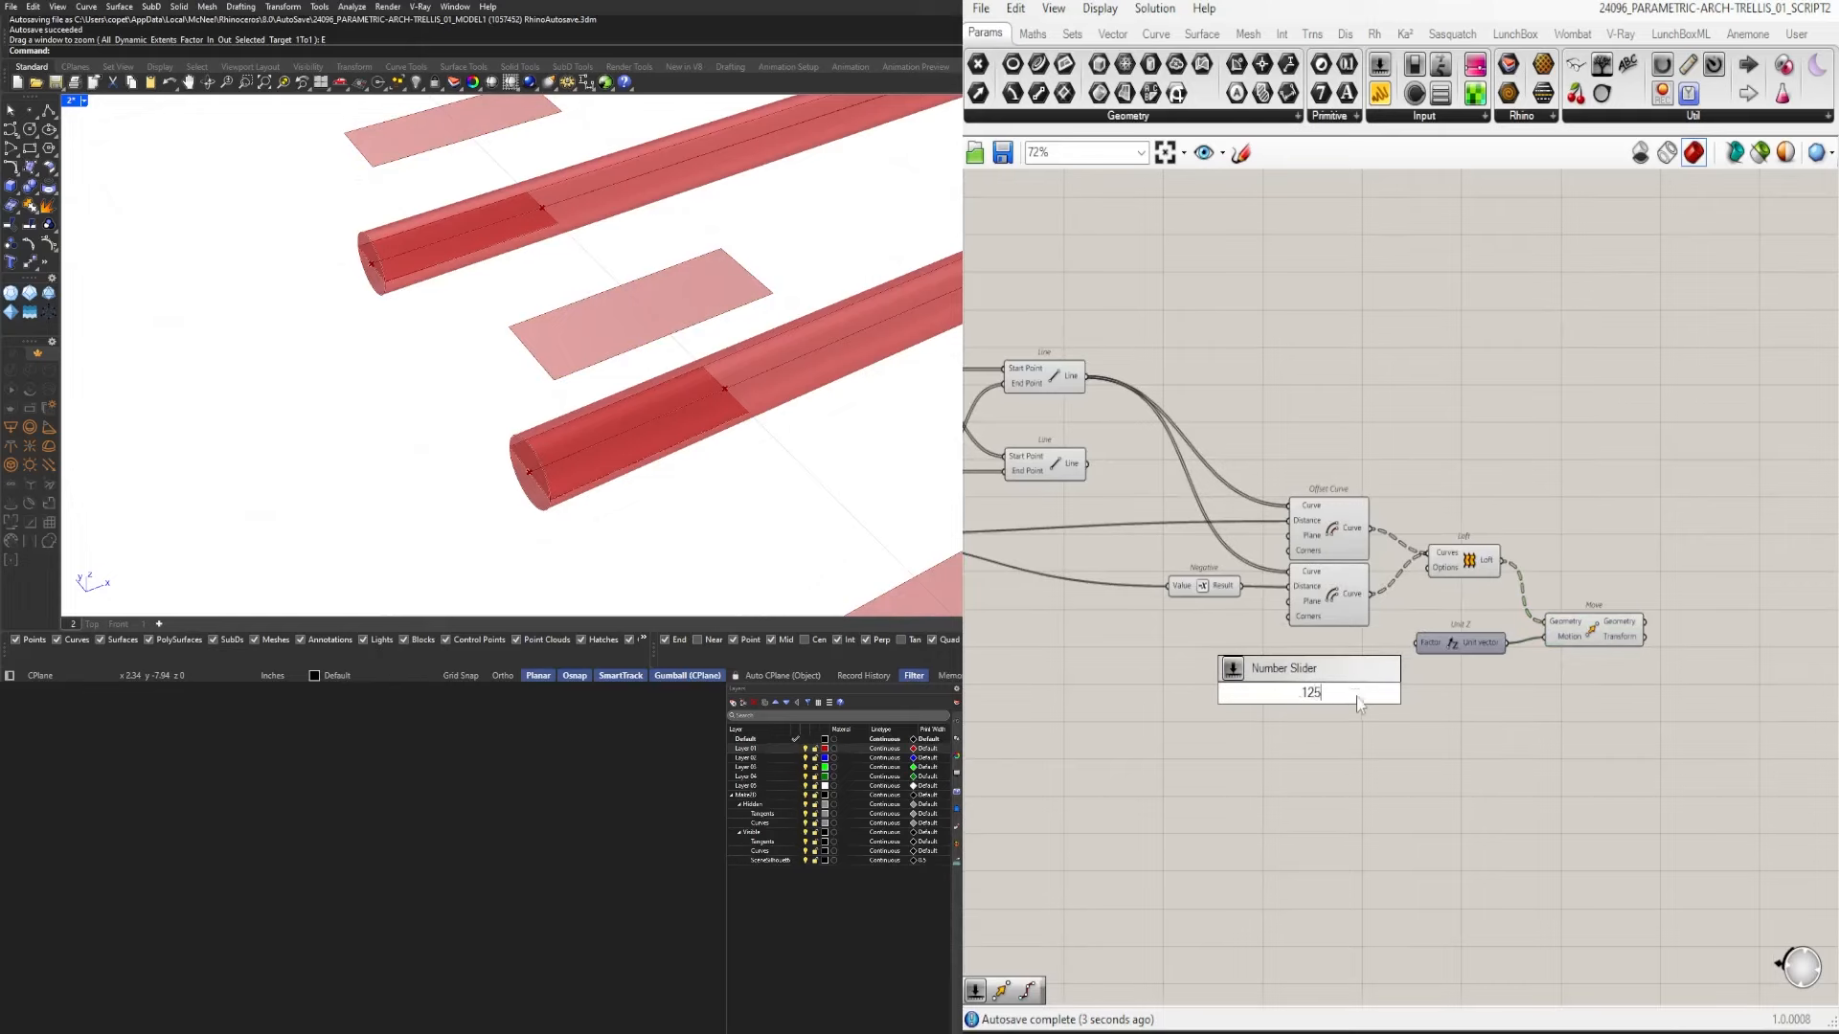
text(25)
key(Return)
scroll(1358, 704, up, 3)
drag(1358, 699, 1457, 598)
right_drag(1574, 589, 1469, 584)
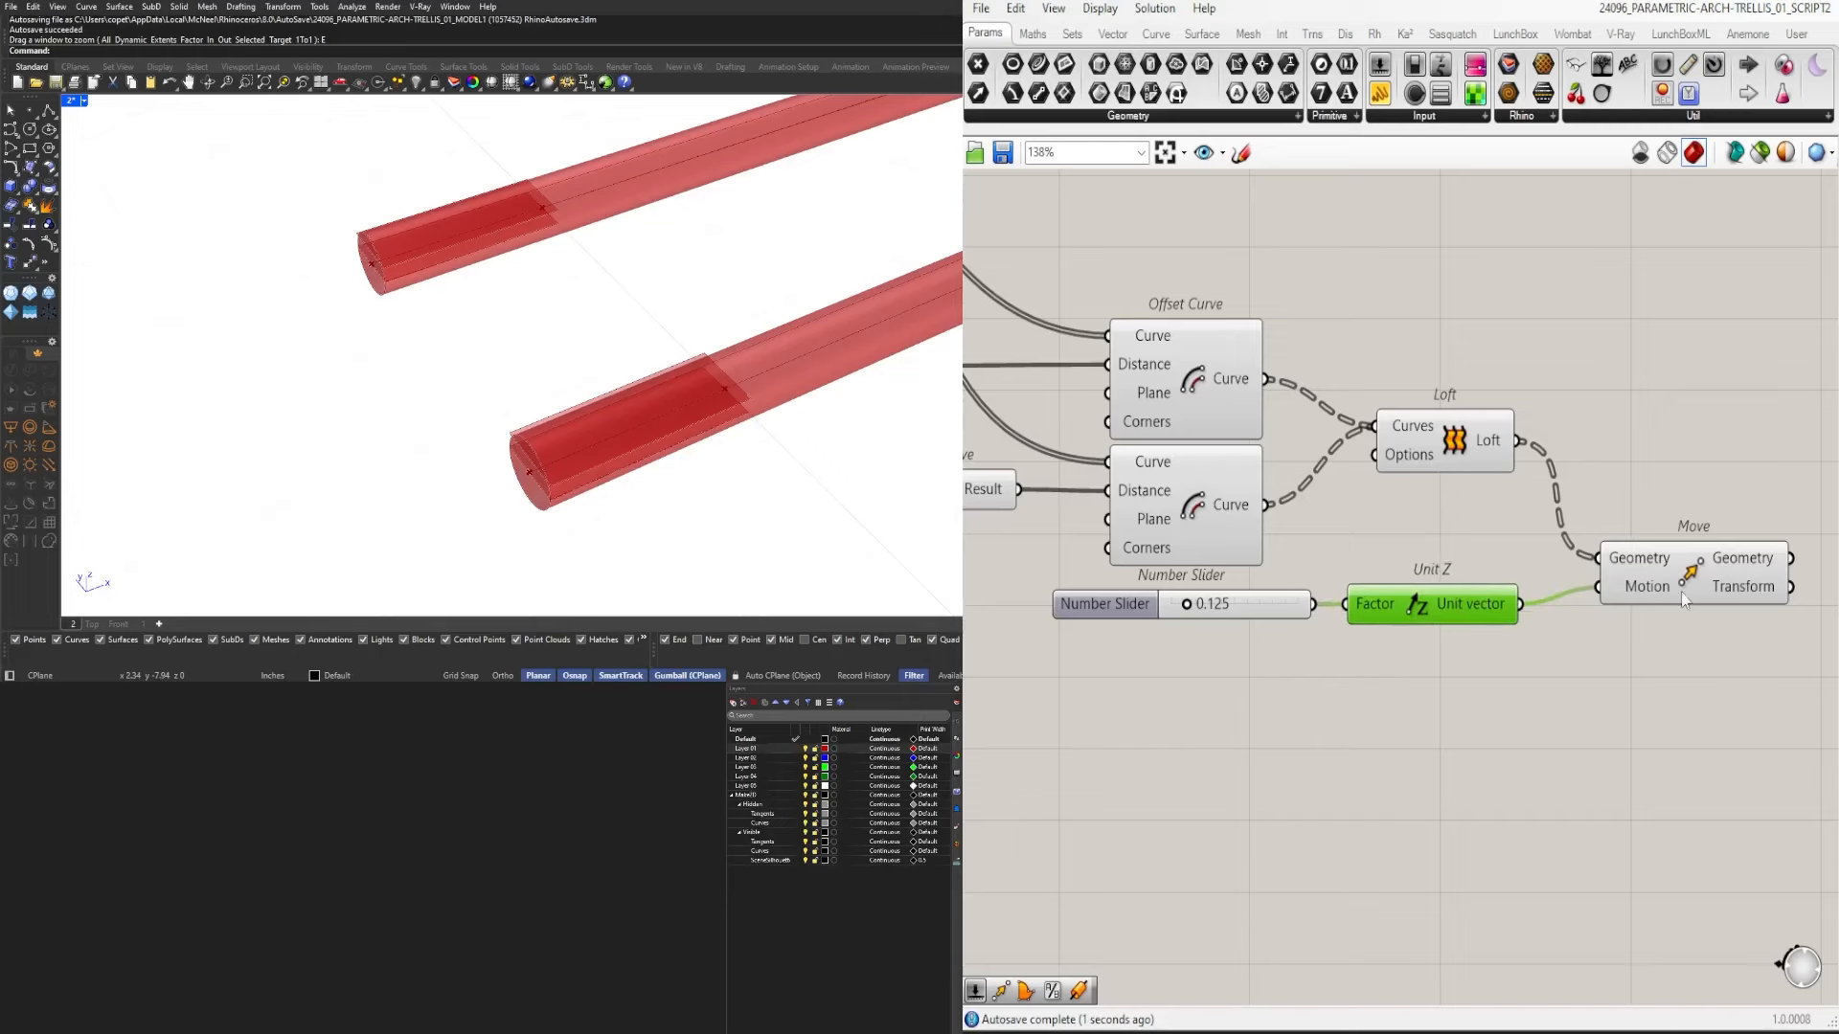
drag(1686, 601, 1628, 601)
Add an Extrude component and connect the moved geometry to its Base input.
scroll(1602, 664, down, 3)
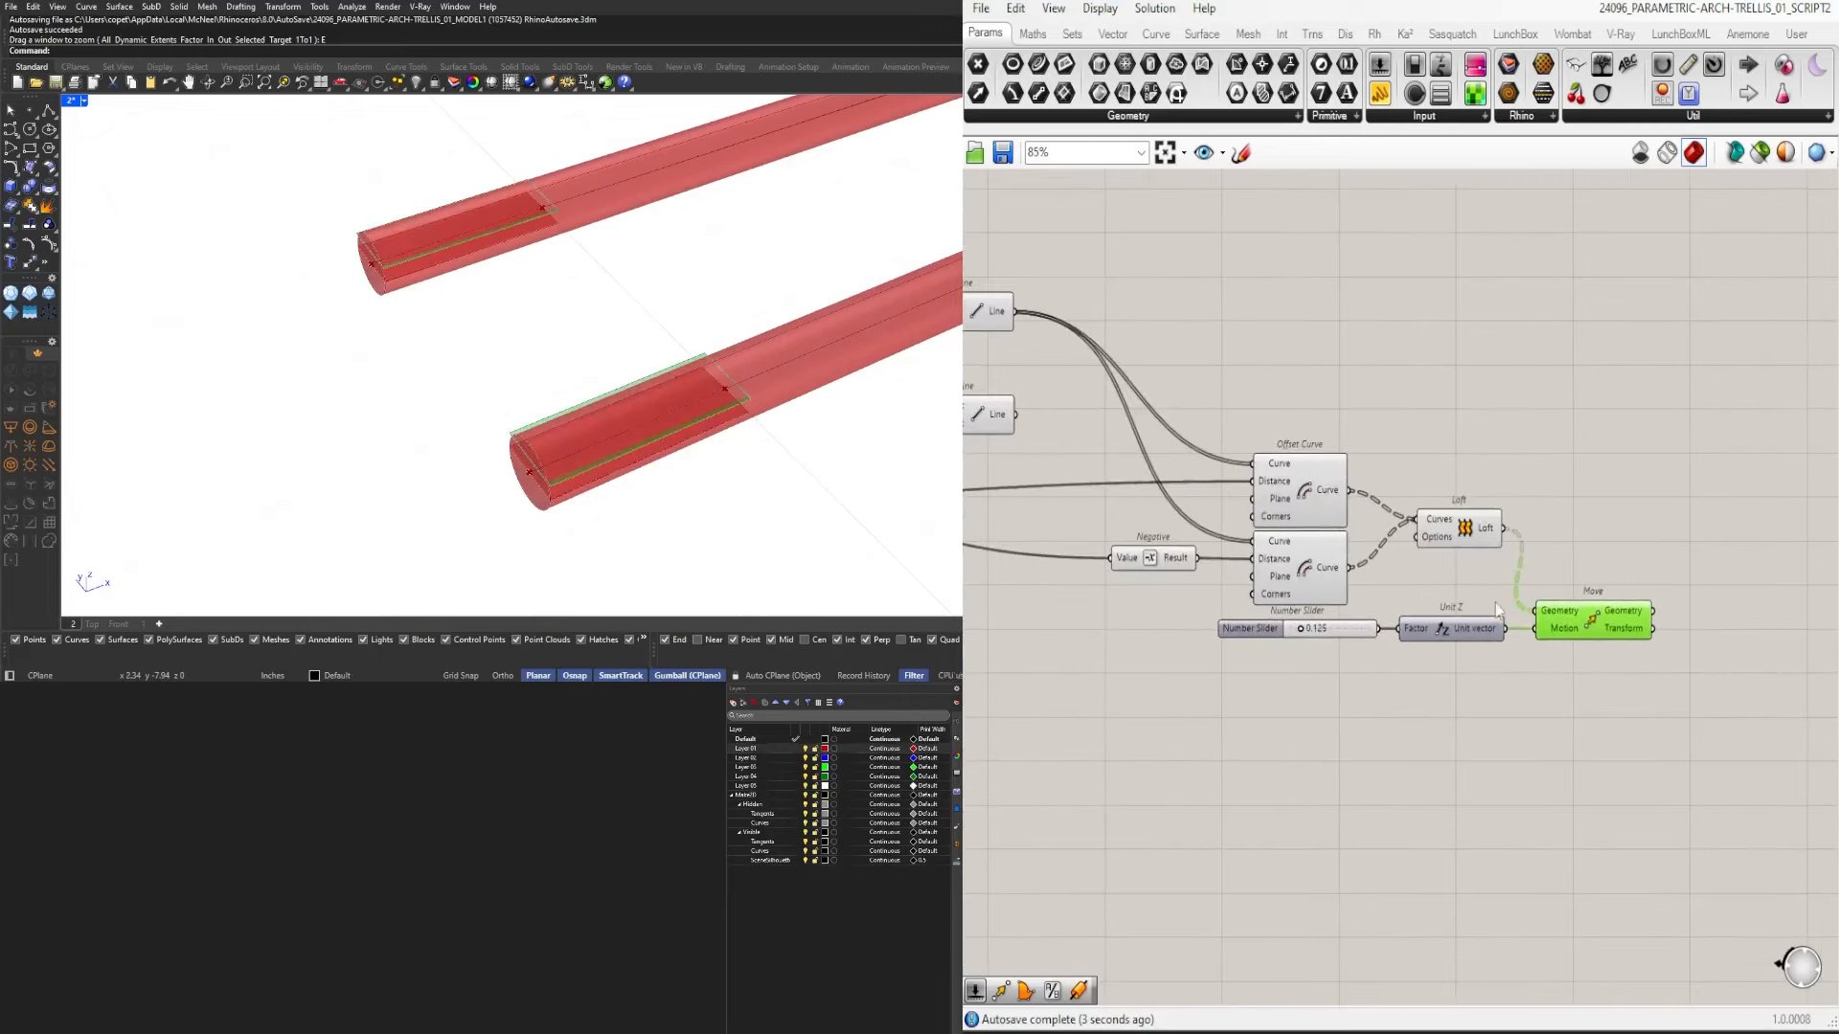
right_drag(1618, 629, 1502, 625)
scroll(623, 393, down, 7)
right_drag(622, 402, 671, 373)
scroll(733, 260, up, 7)
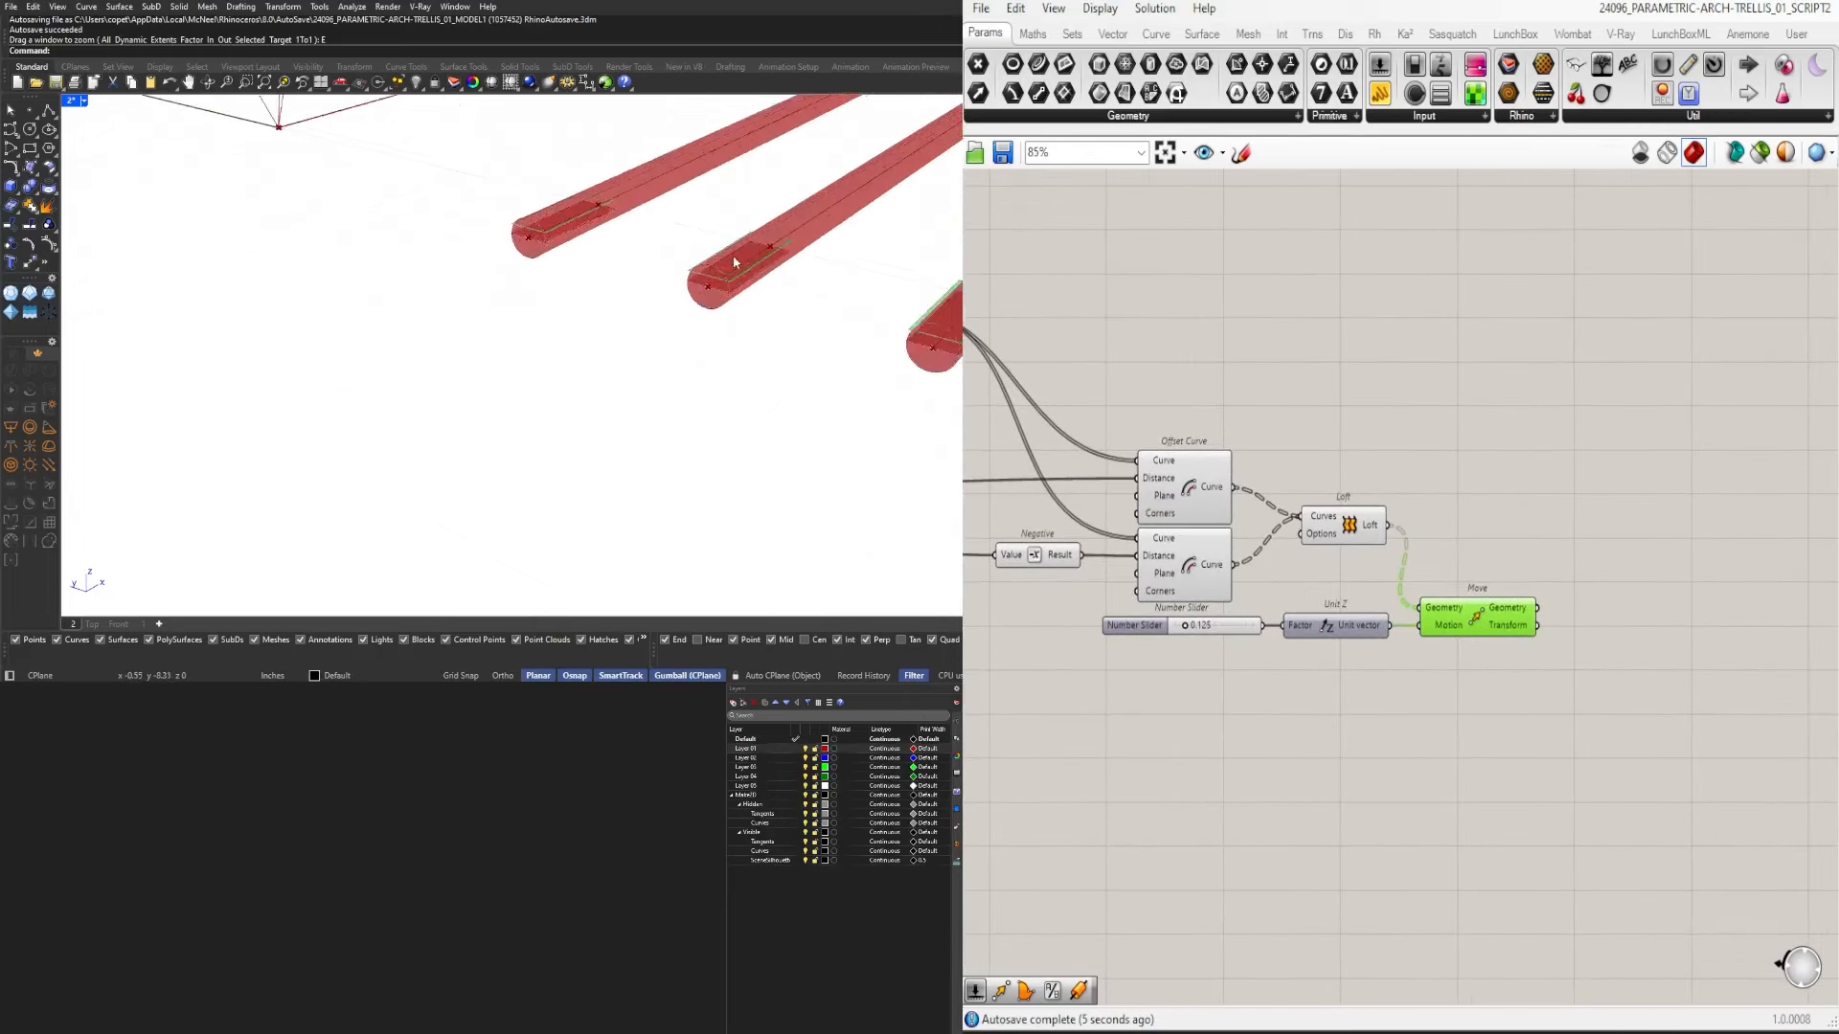
double_click(1596, 613)
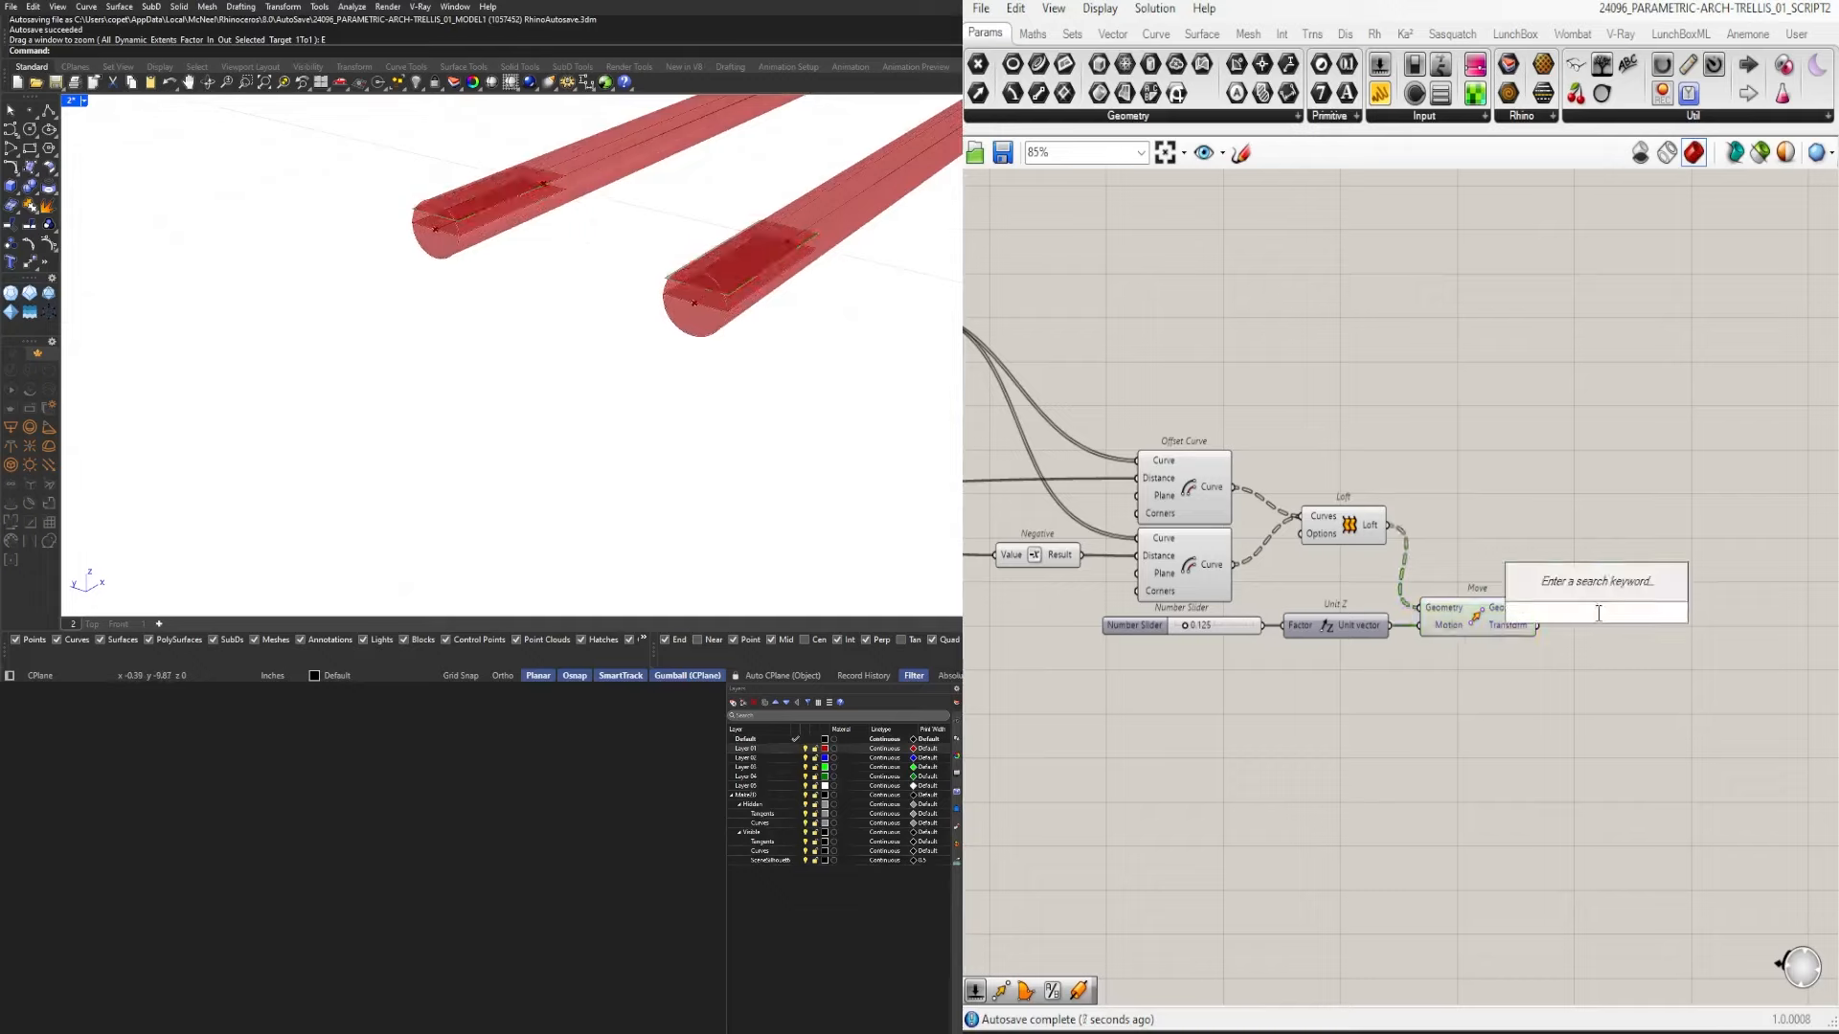
text(extrude)
key(Return)
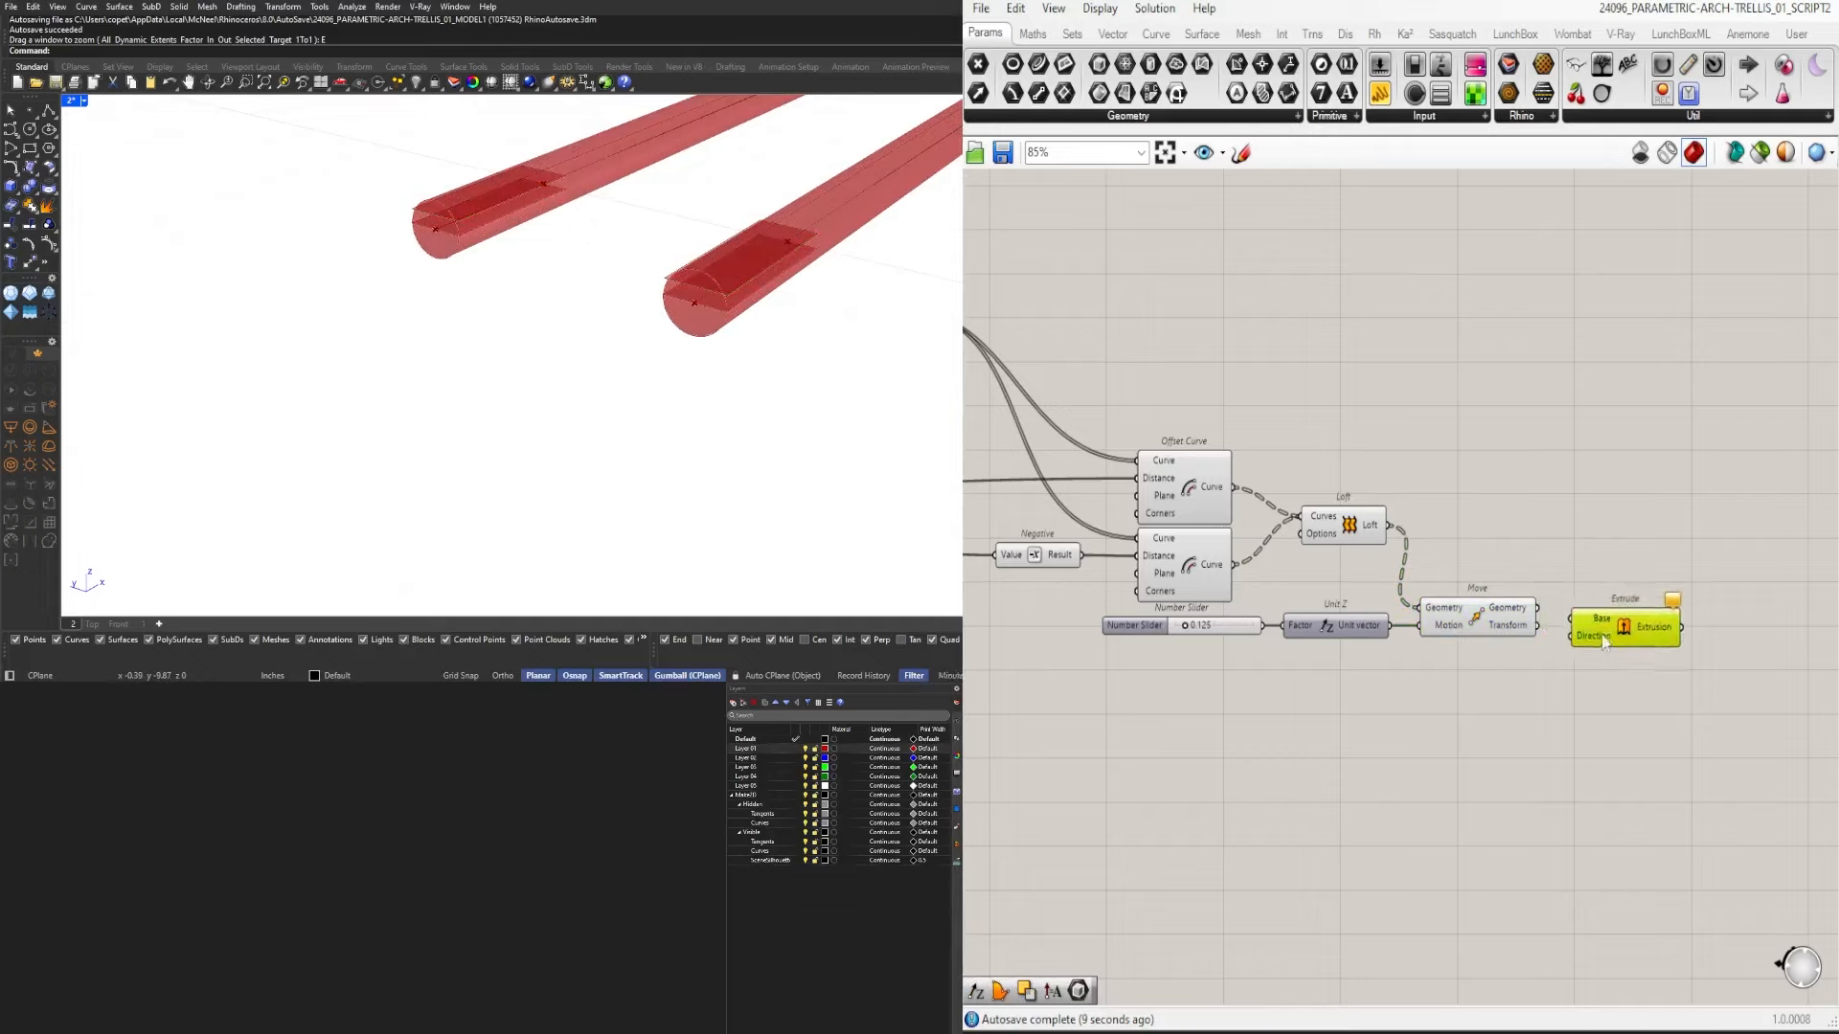
drag(1538, 608, 1572, 619)
drag(1594, 627, 1594, 640)
Add a second Unit Z component and connect its vector to the Extrude component's Direction input.
double_click(1502, 676)
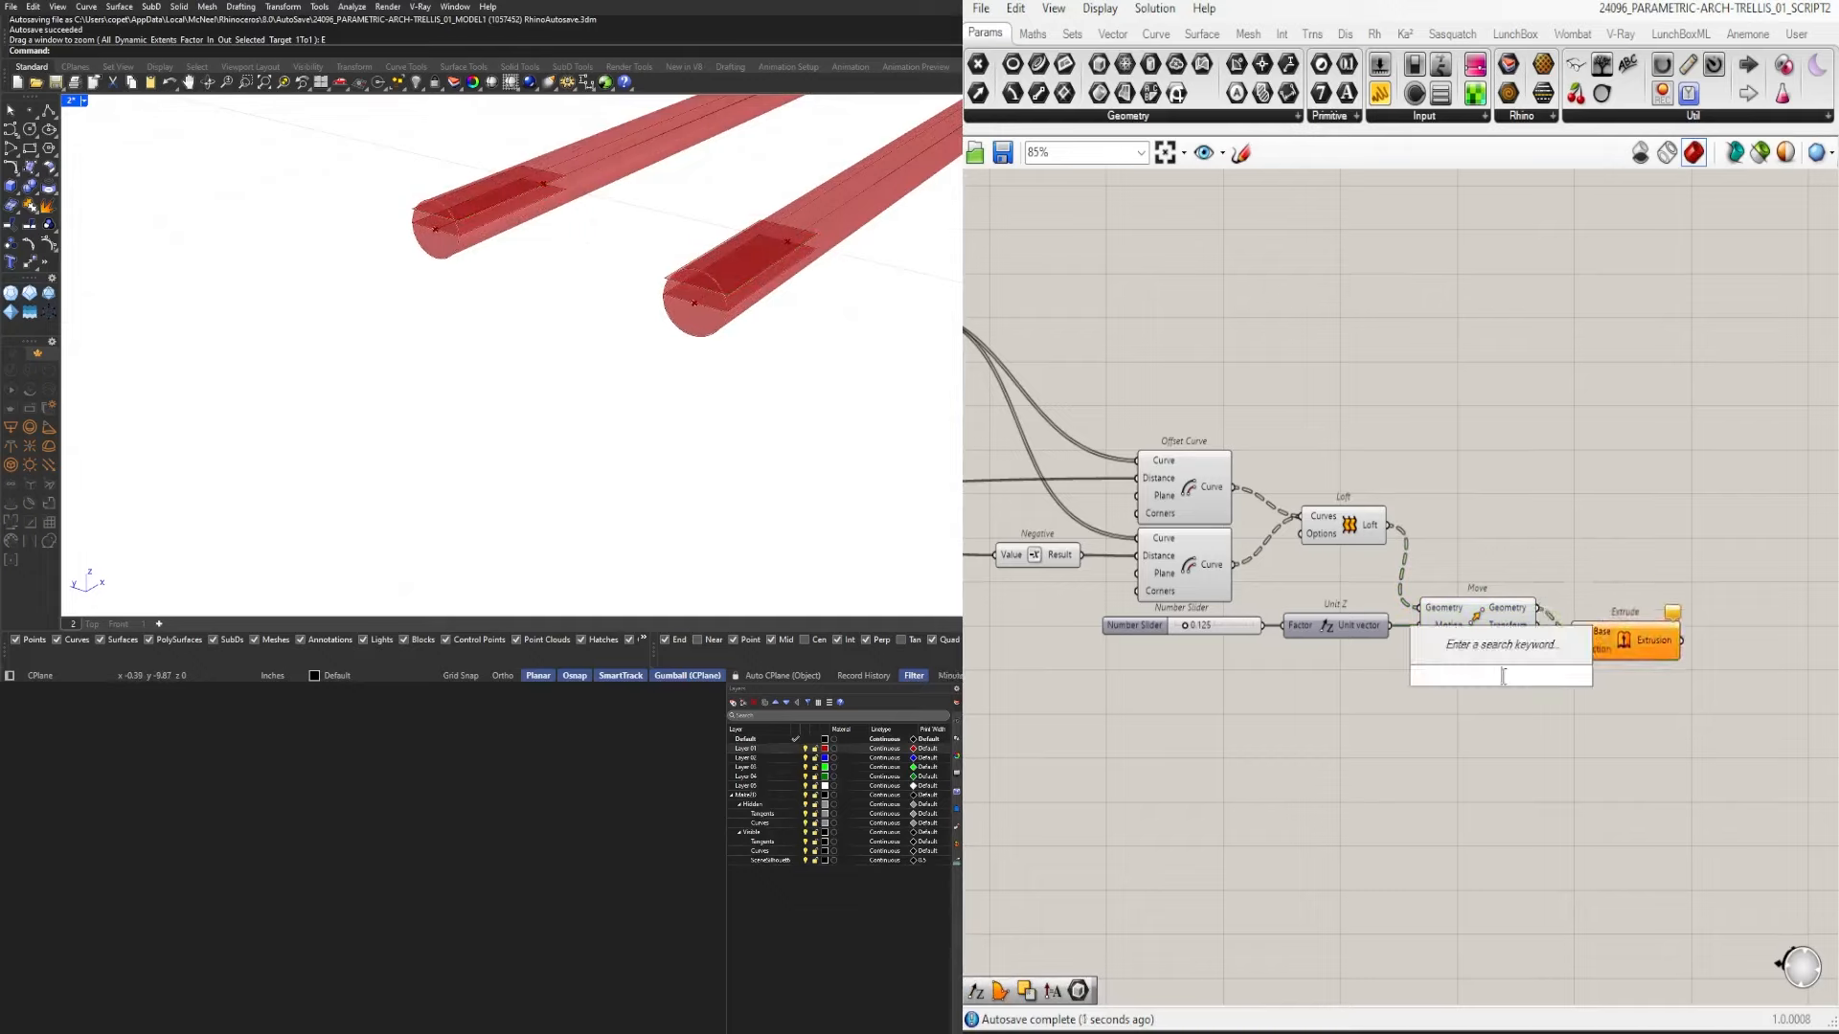
text(unit z)
key(Return)
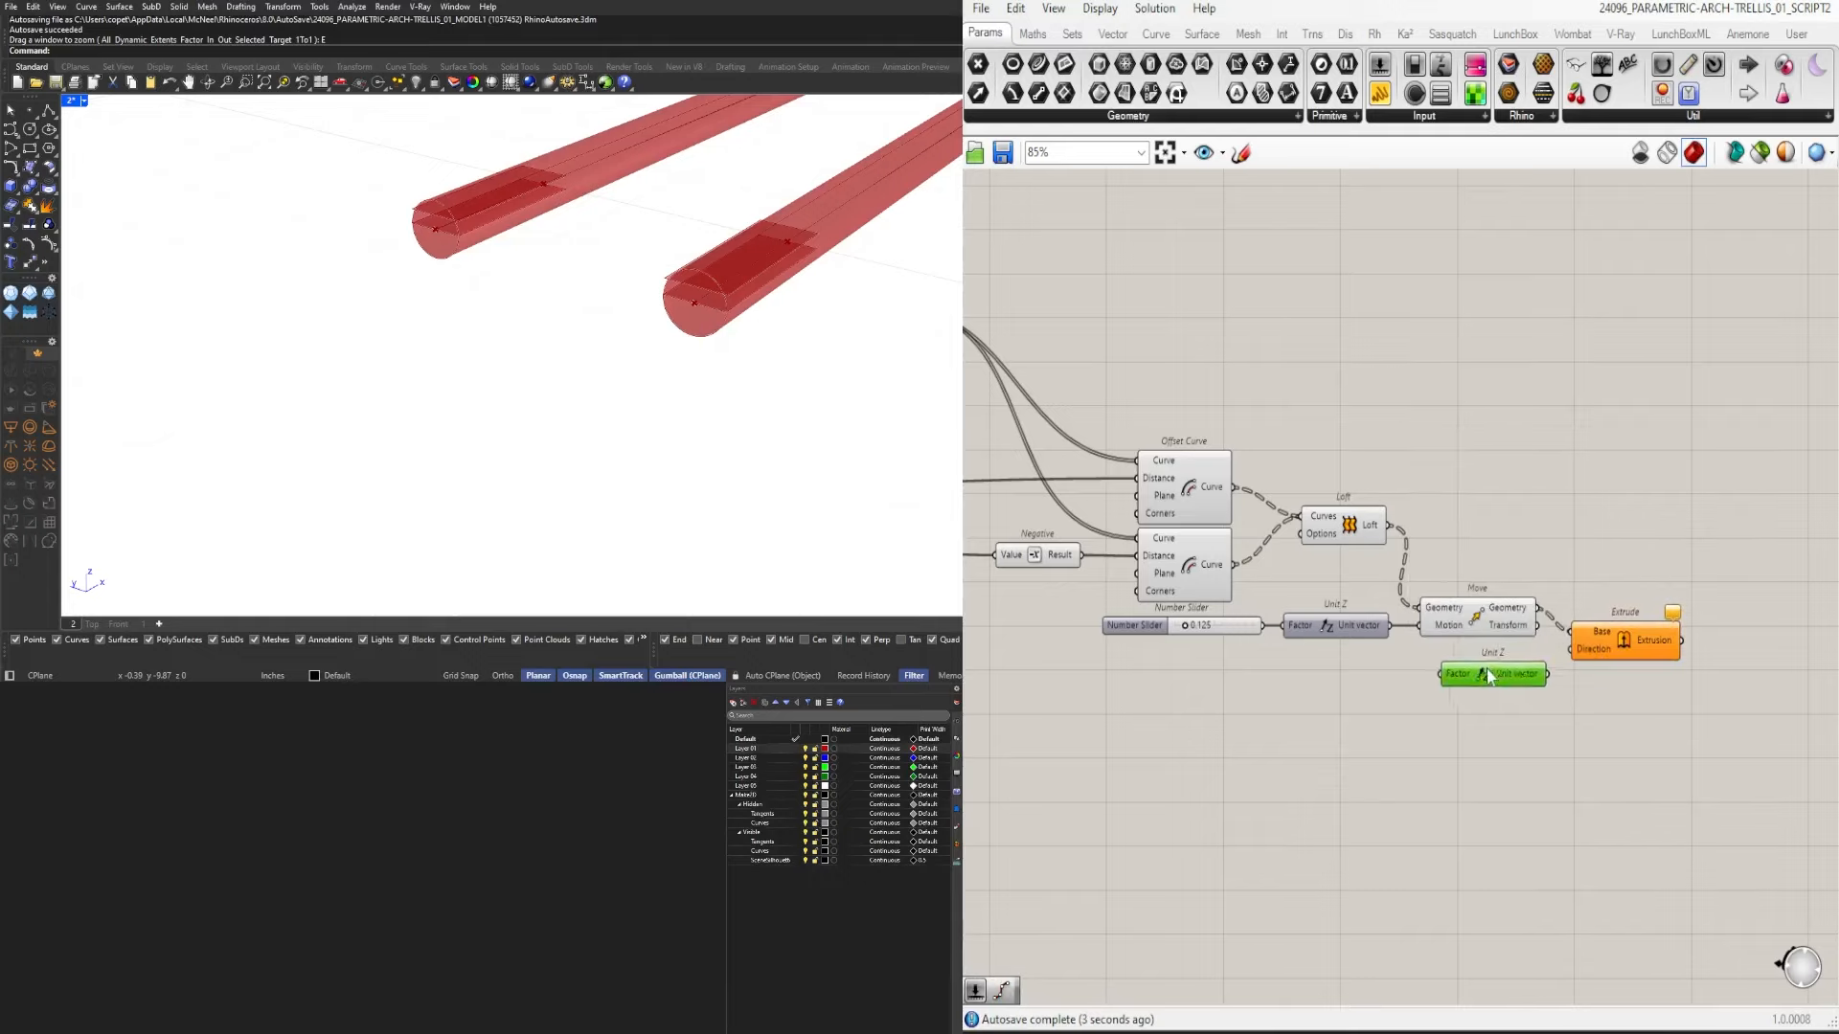
drag(1537, 668, 1572, 651)
drag(1594, 652, 1596, 672)
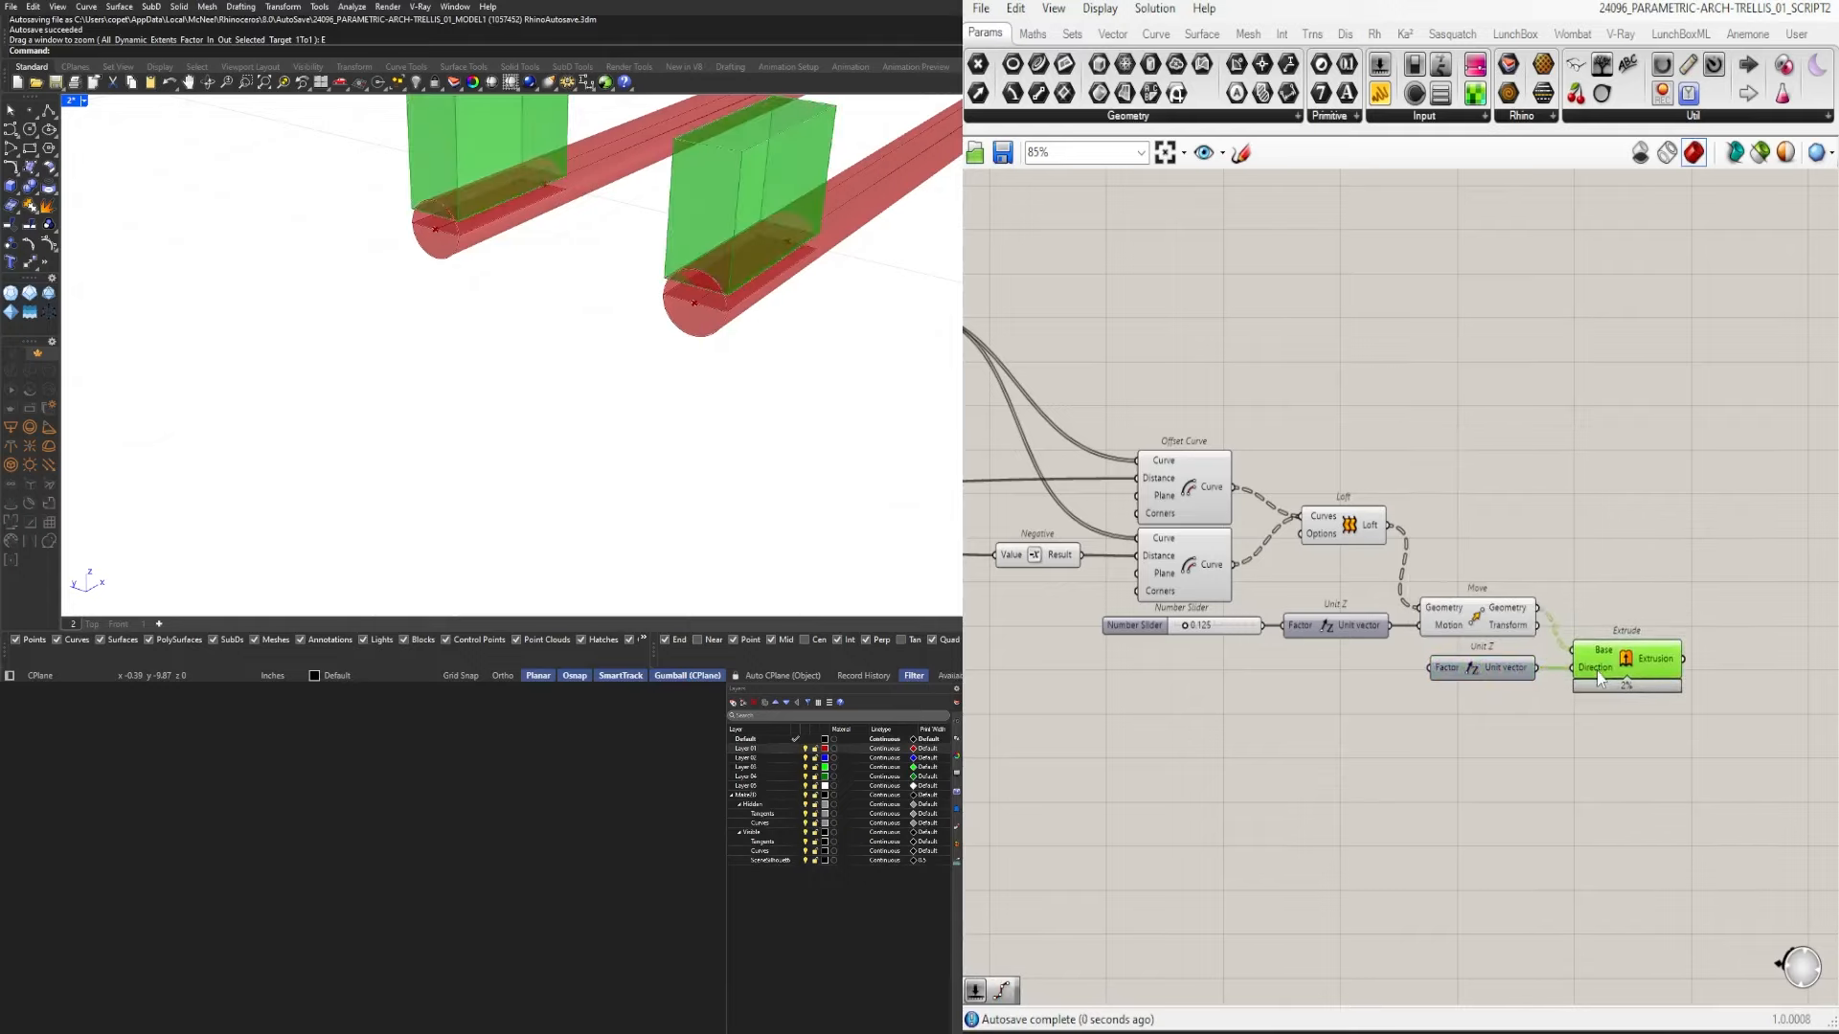
Connect the Division result to the Factor input of the extrusion's Unit Z component.
scroll(1596, 670, down, 2)
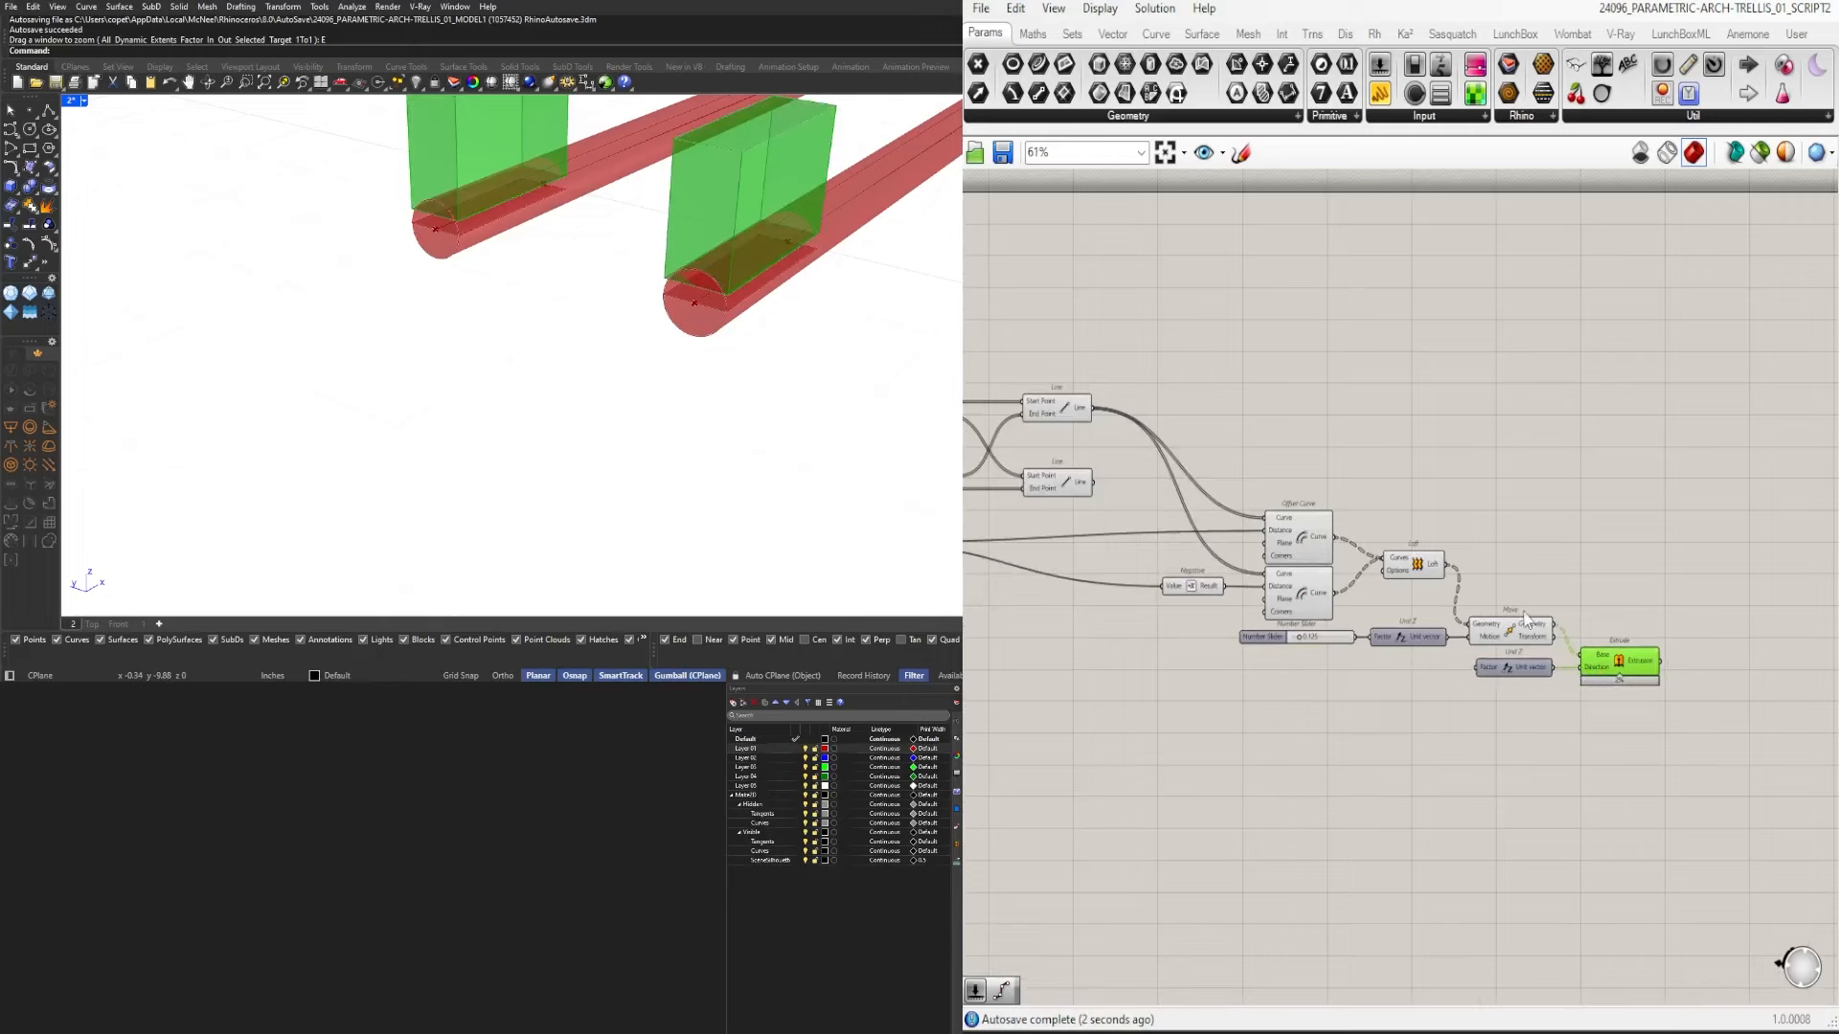
right_drag(1165, 592, 1448, 617)
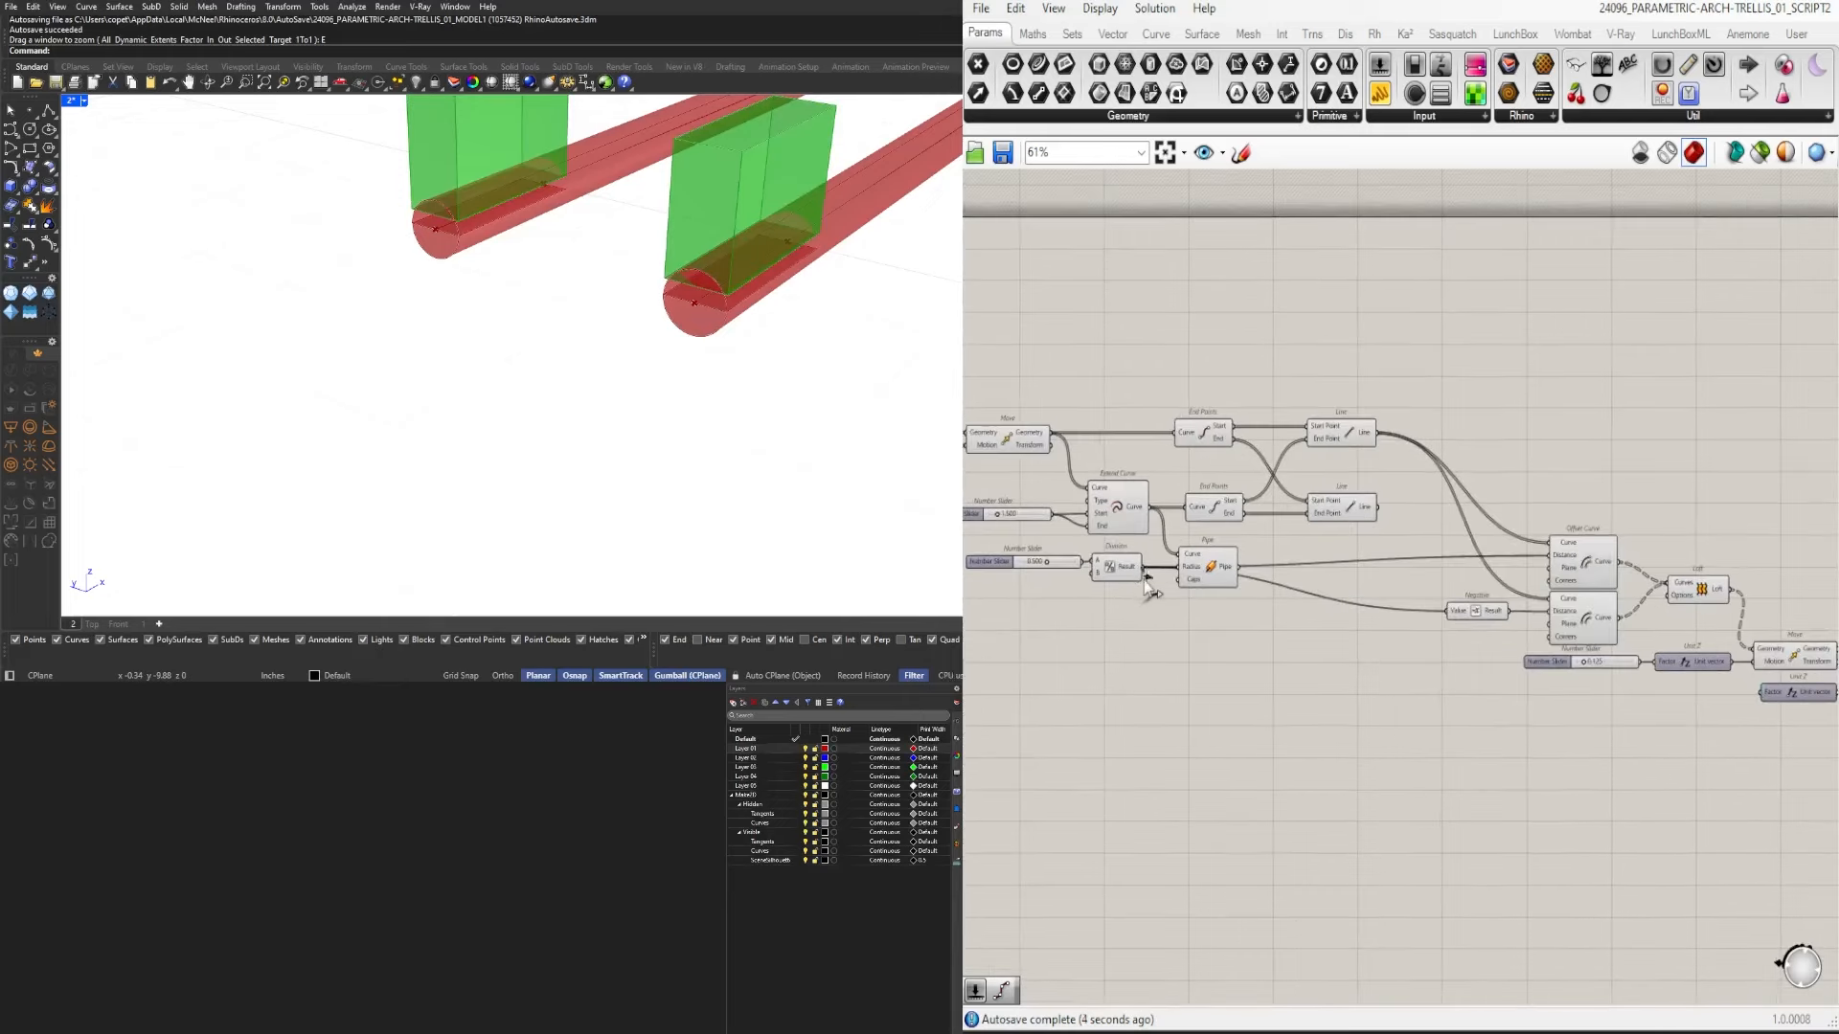
scroll(1117, 566, down, 6)
drag(1118, 566, 1352, 634)
scroll(1360, 605, up, 11)
click(1411, 747)
drag(1705, 636, 1688, 637)
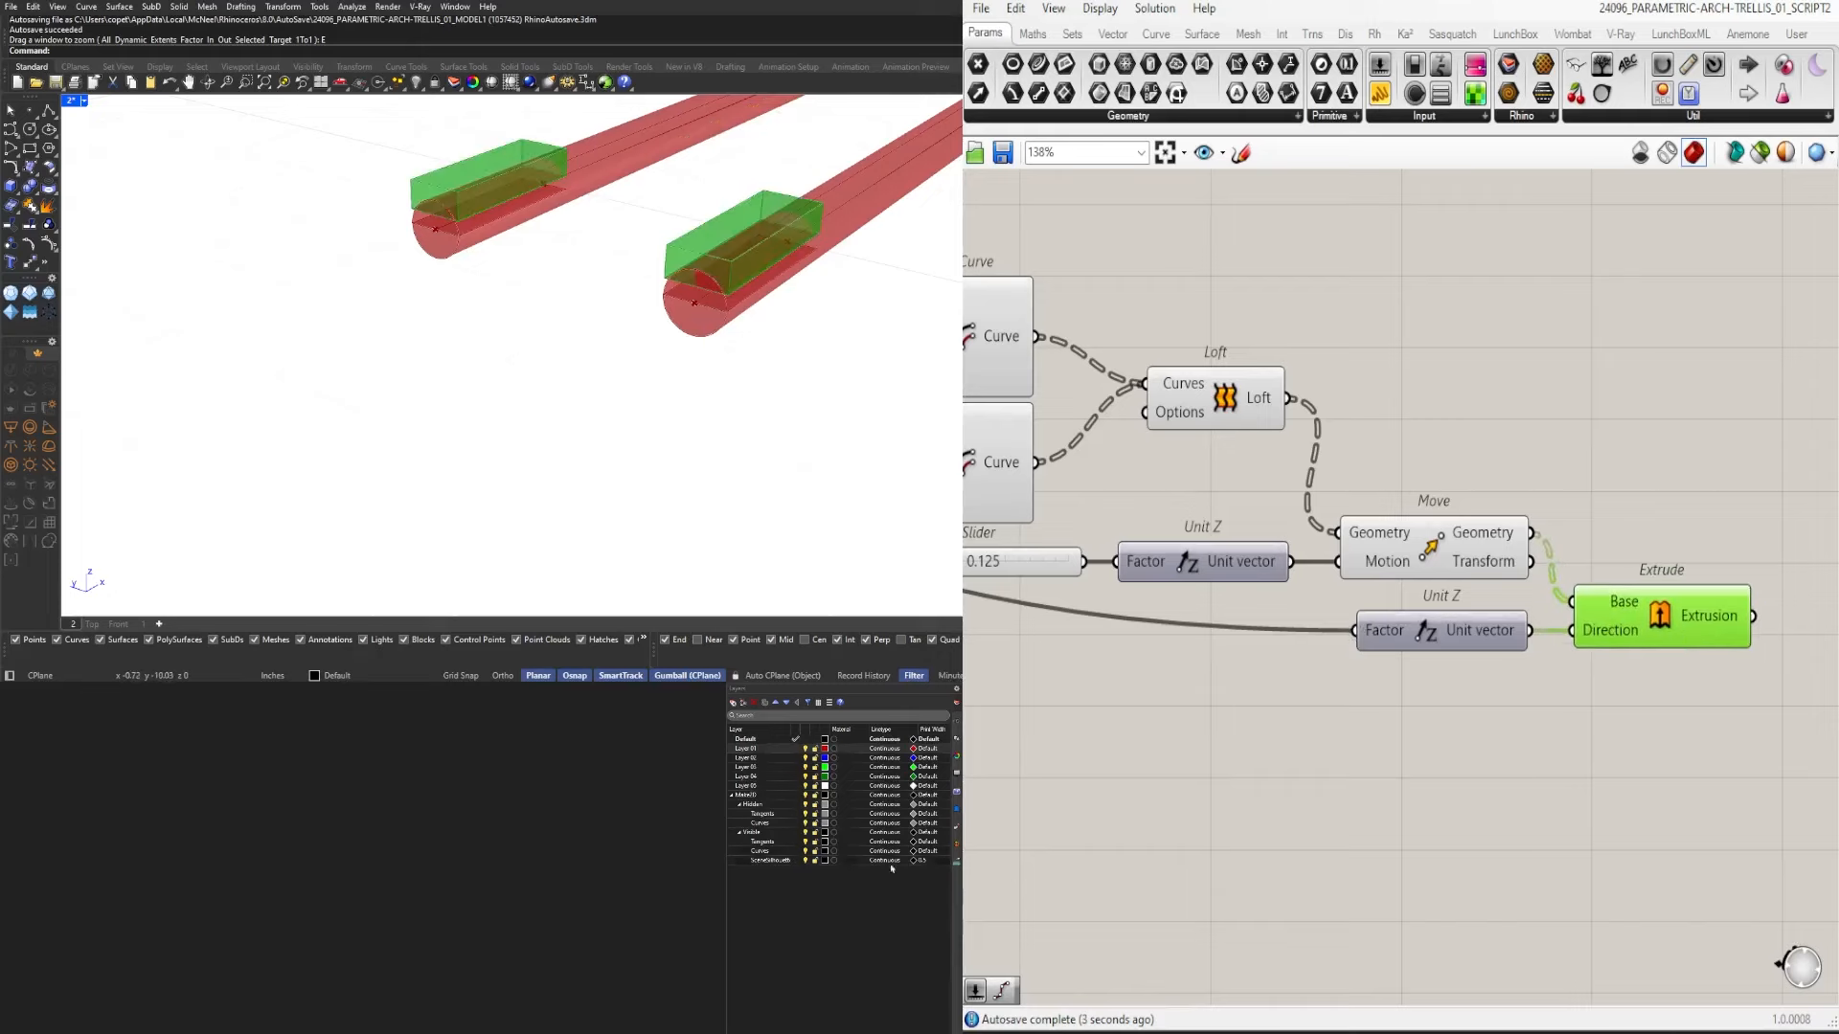
Add a Mirror component with the Extrusion output as its Geometry and the Loft output as its Plane.
scroll(1580, 575, down, 3)
double_click(1624, 463)
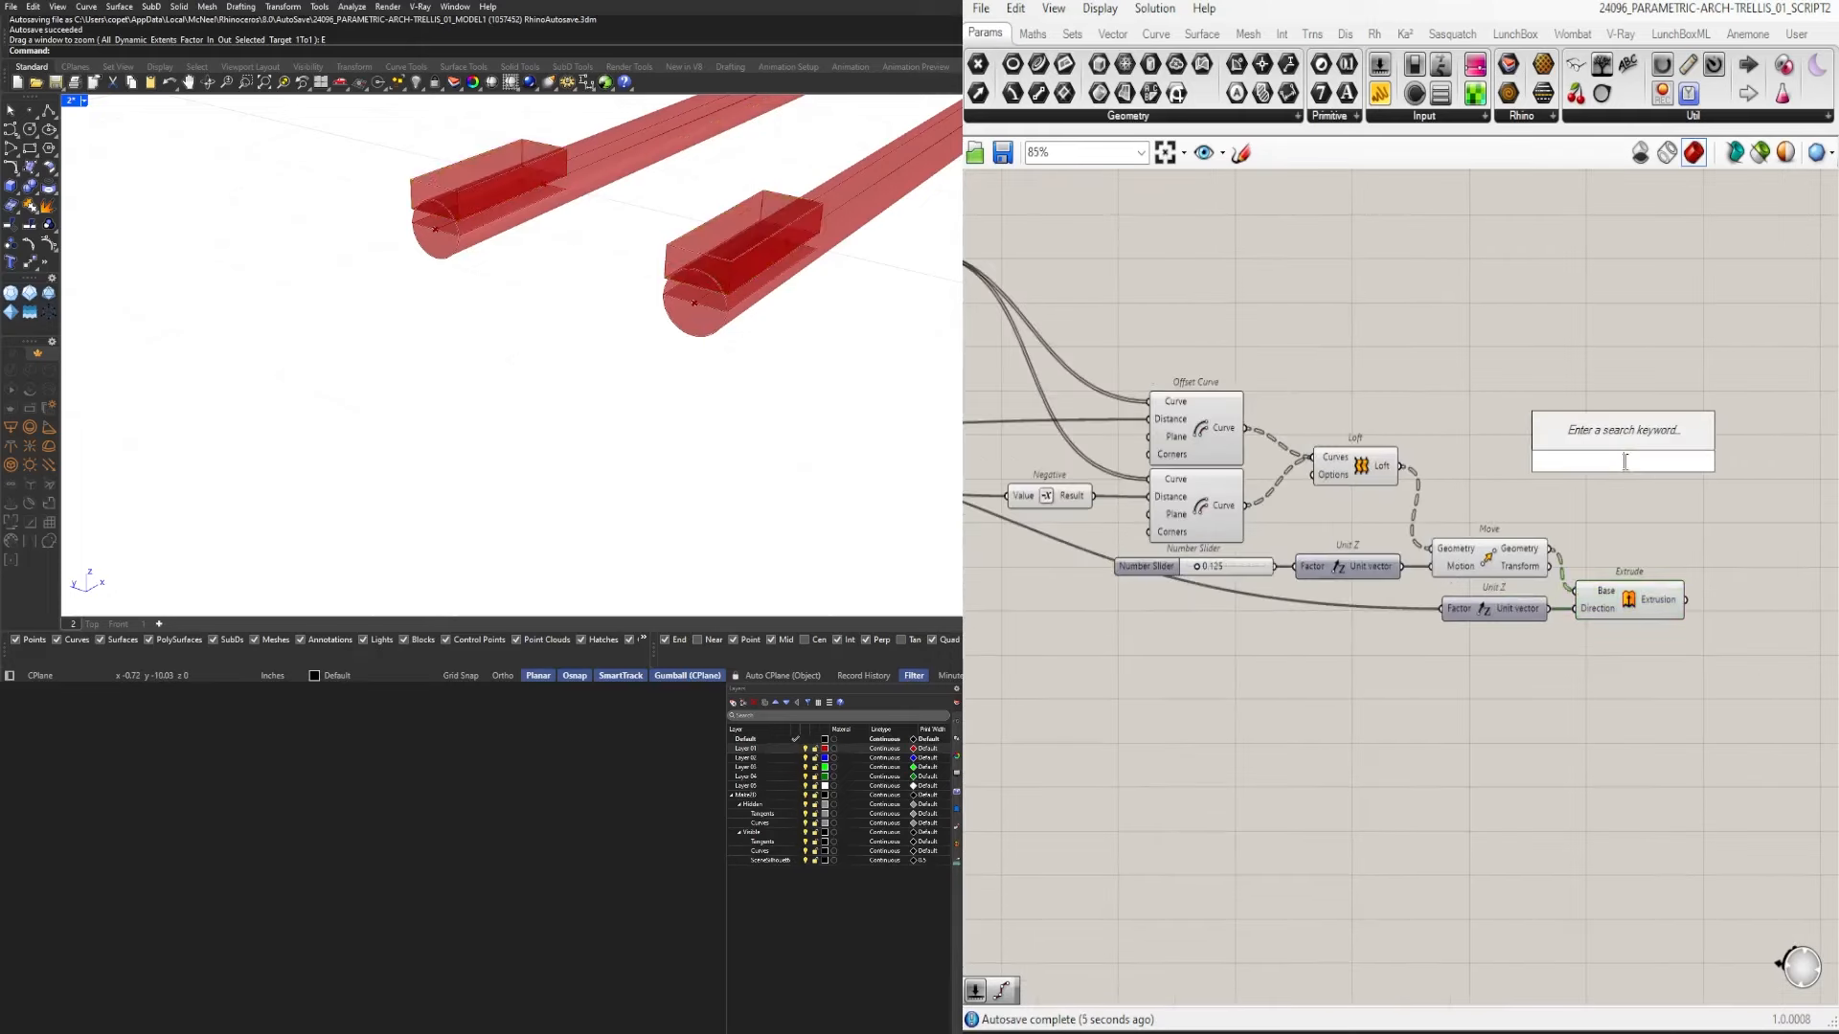
text(MIR)
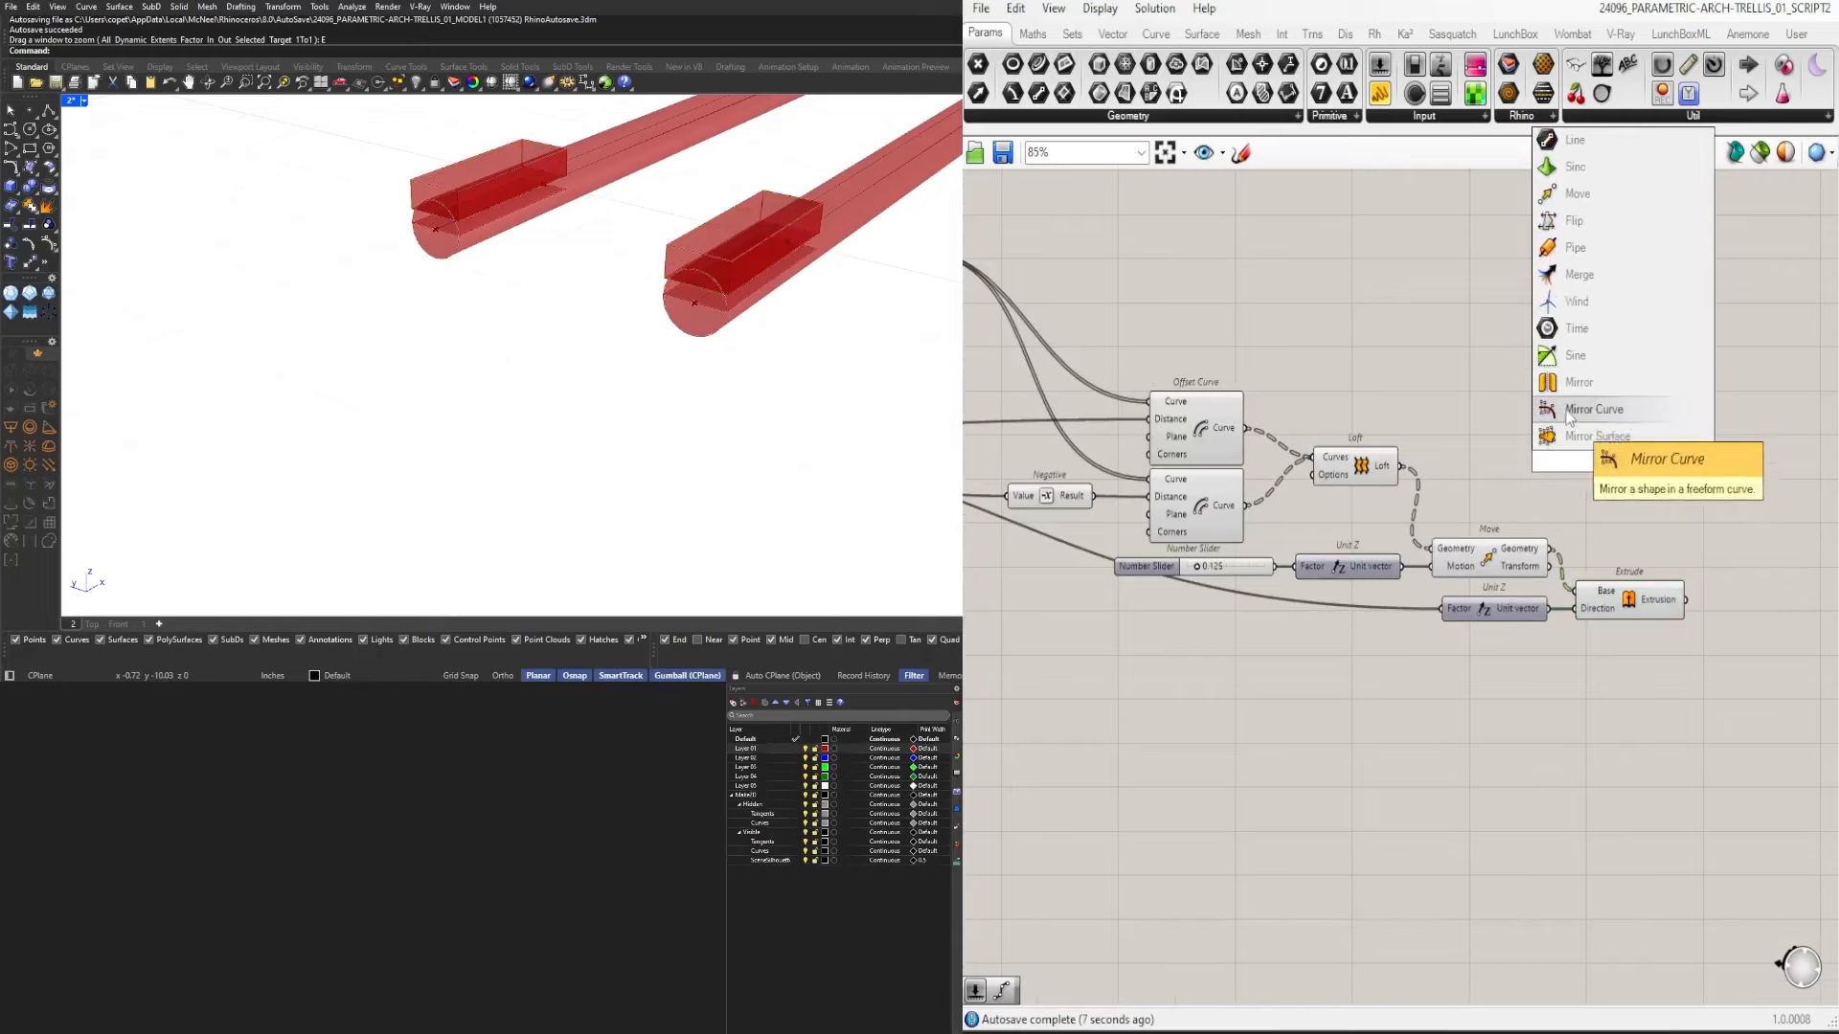
click(1578, 382)
click(1366, 470)
drag(1398, 466, 1565, 469)
right_drag(1607, 496, 1403, 540)
drag(1375, 523, 1577, 590)
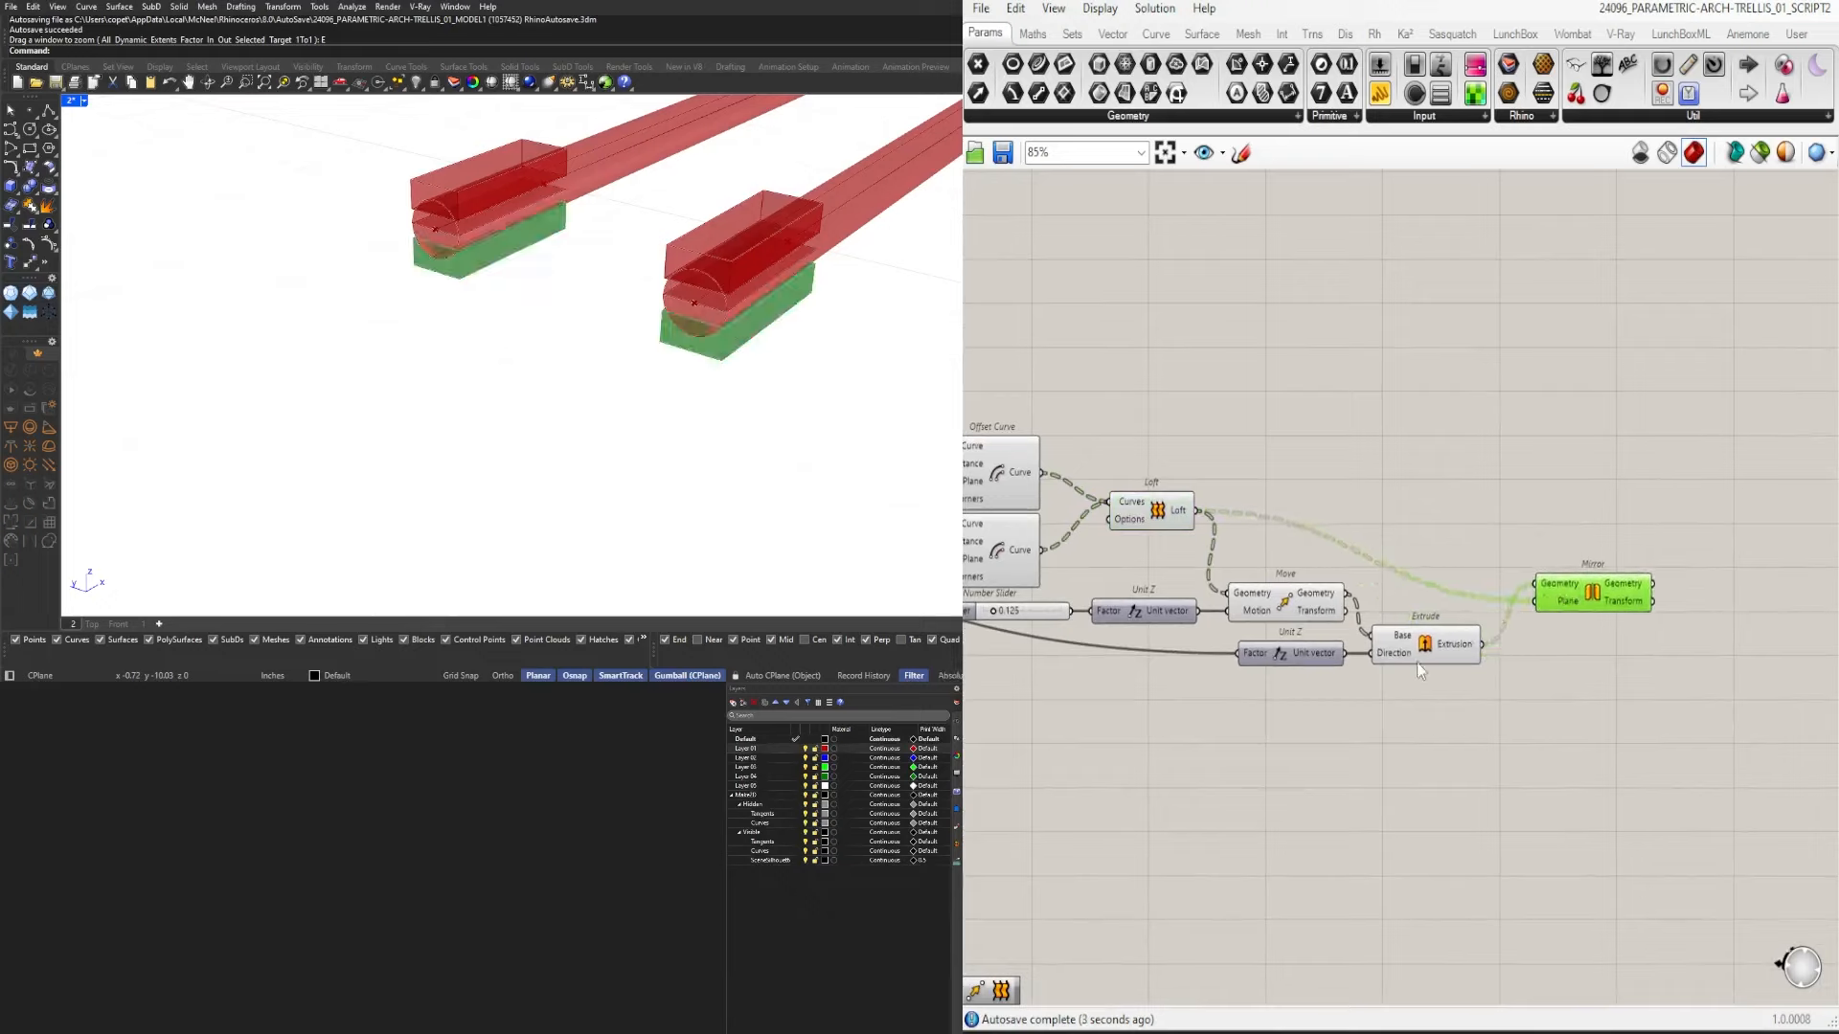
click(1509, 722)
Set the Number Slider driving the Move component's Unit Z vector to 0.070.
right_drag(1072, 714, 1385, 695)
scroll(1313, 599, up, 11)
drag(1265, 546, 1240, 546)
scroll(1313, 599, down, 8)
right_drag(1561, 742, 1233, 751)
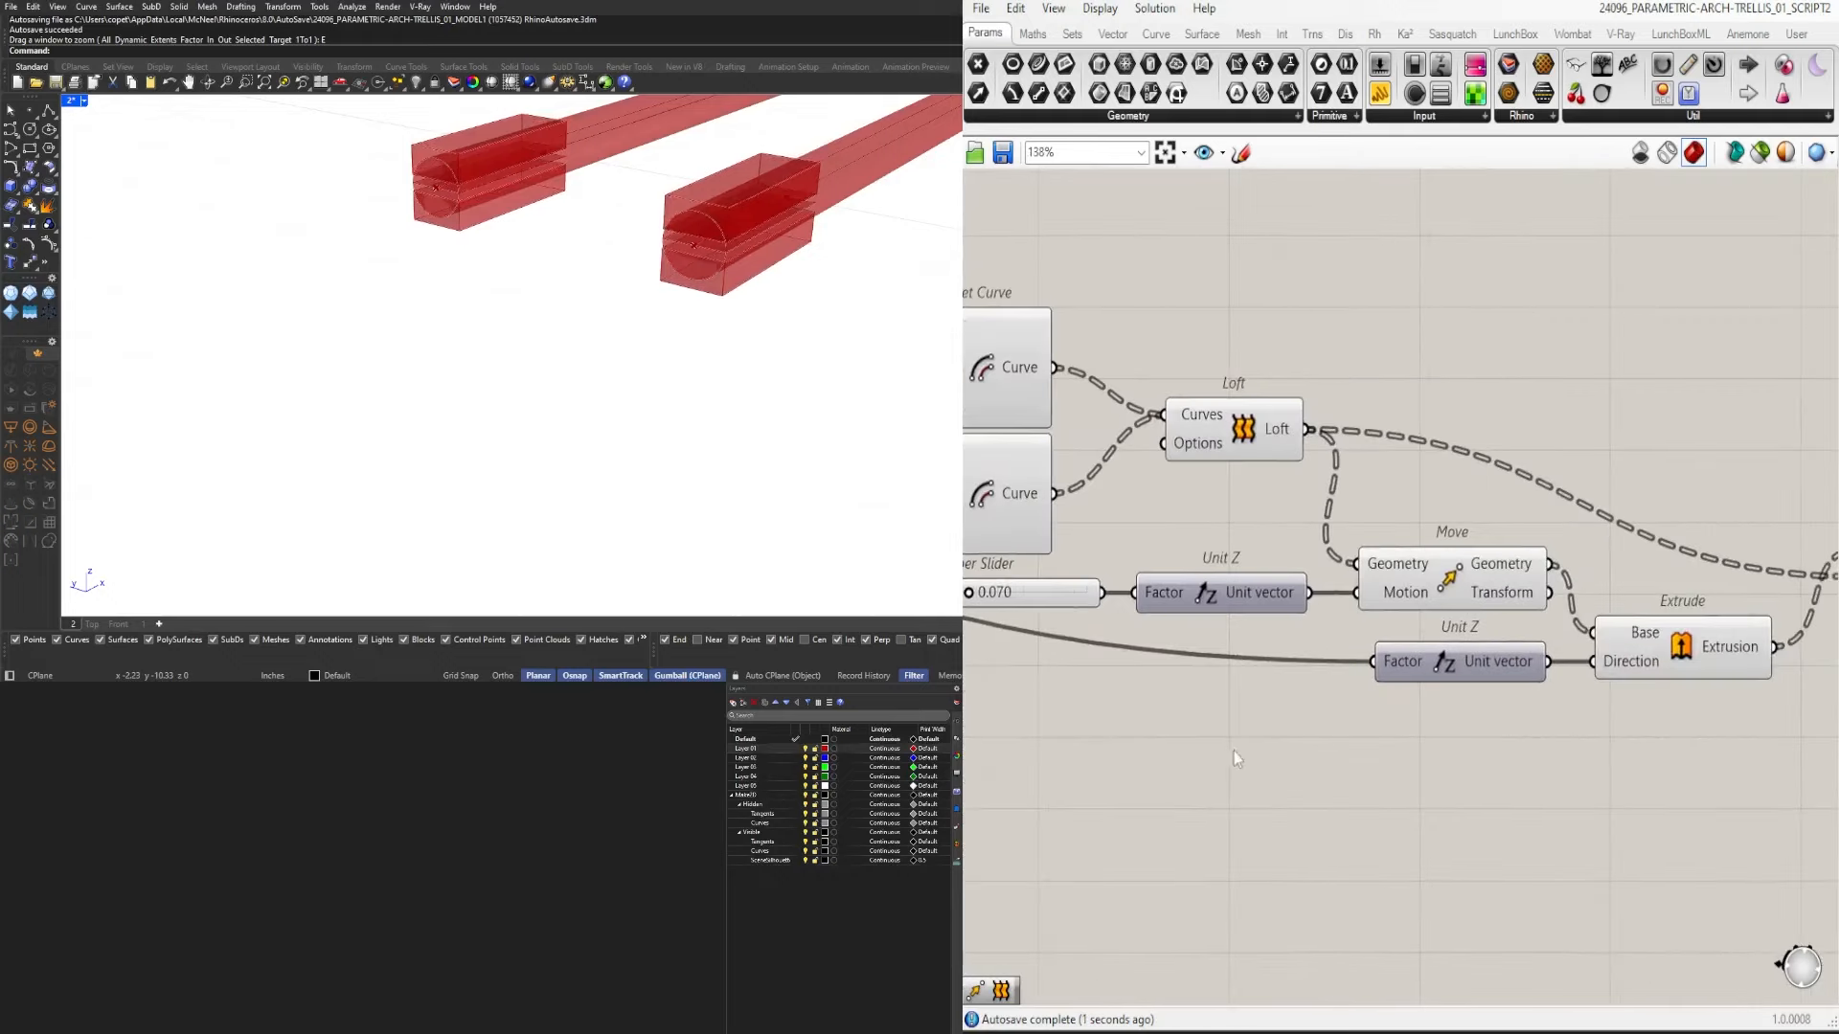
scroll(1233, 750, down, 4)
right_drag(1570, 696, 1410, 652)
scroll(1396, 621, up, 3)
double_click(1343, 506)
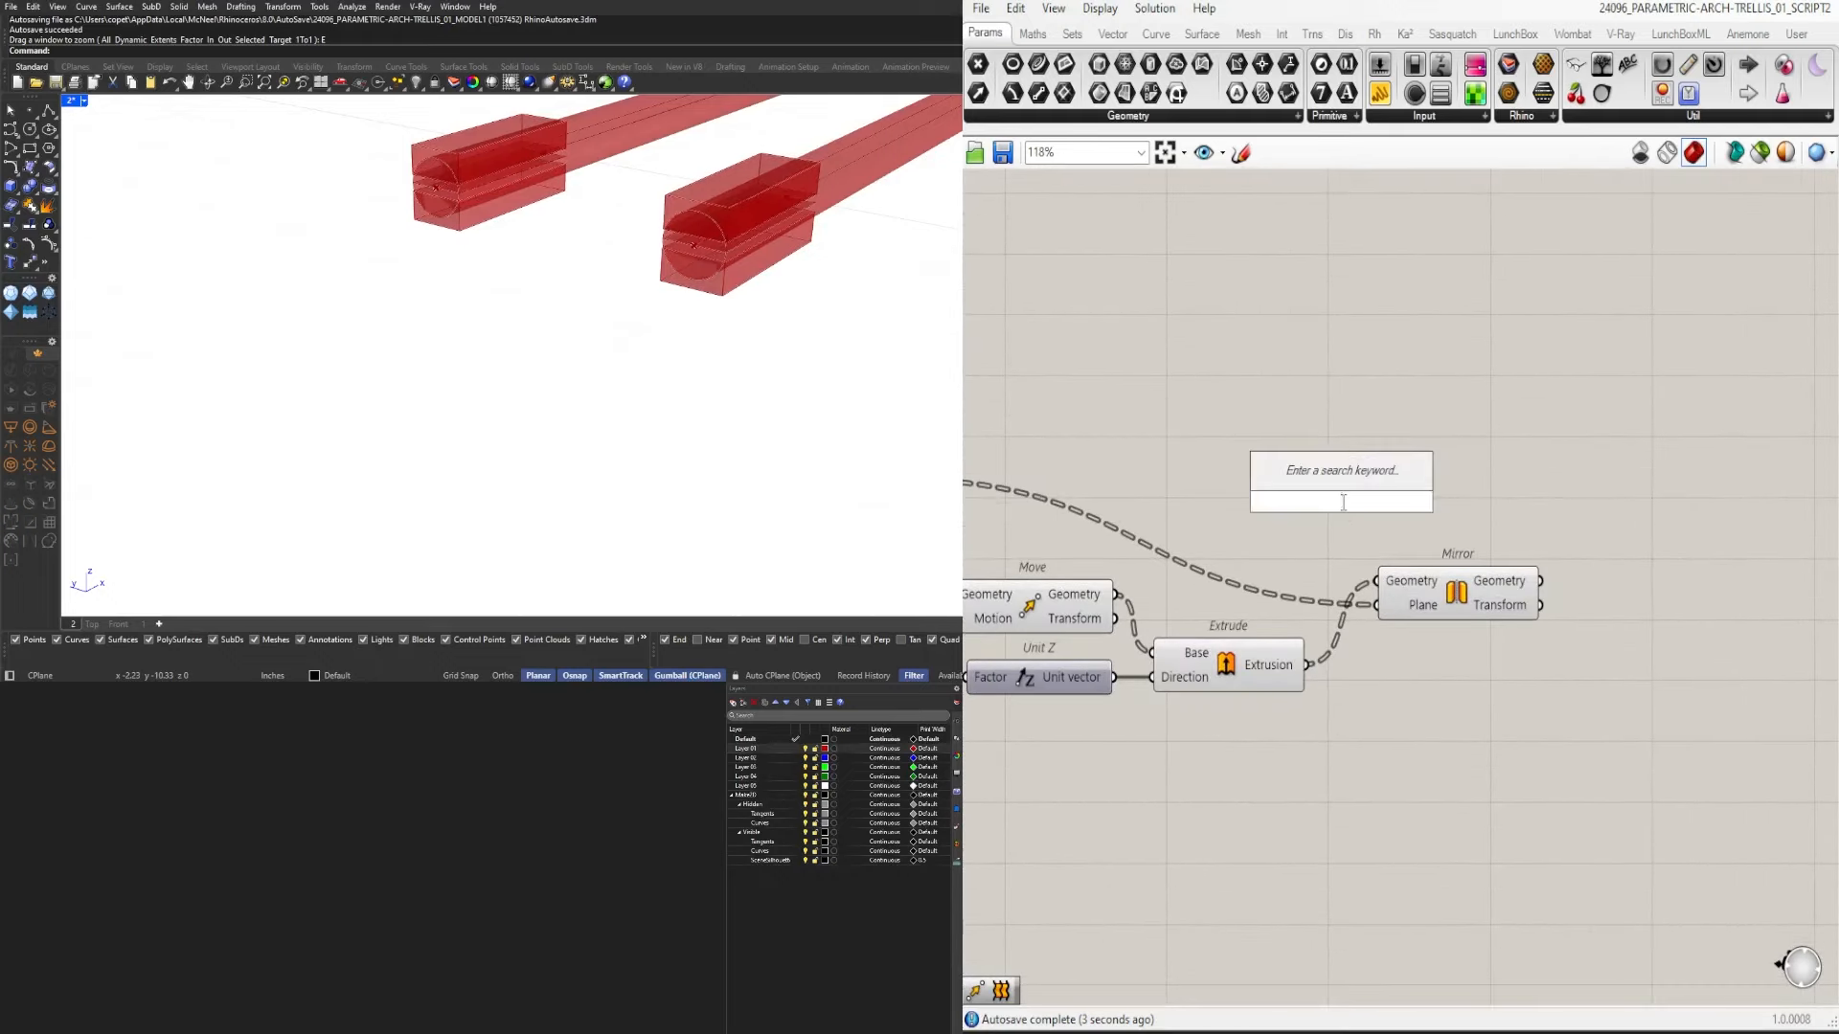
text(DOF)
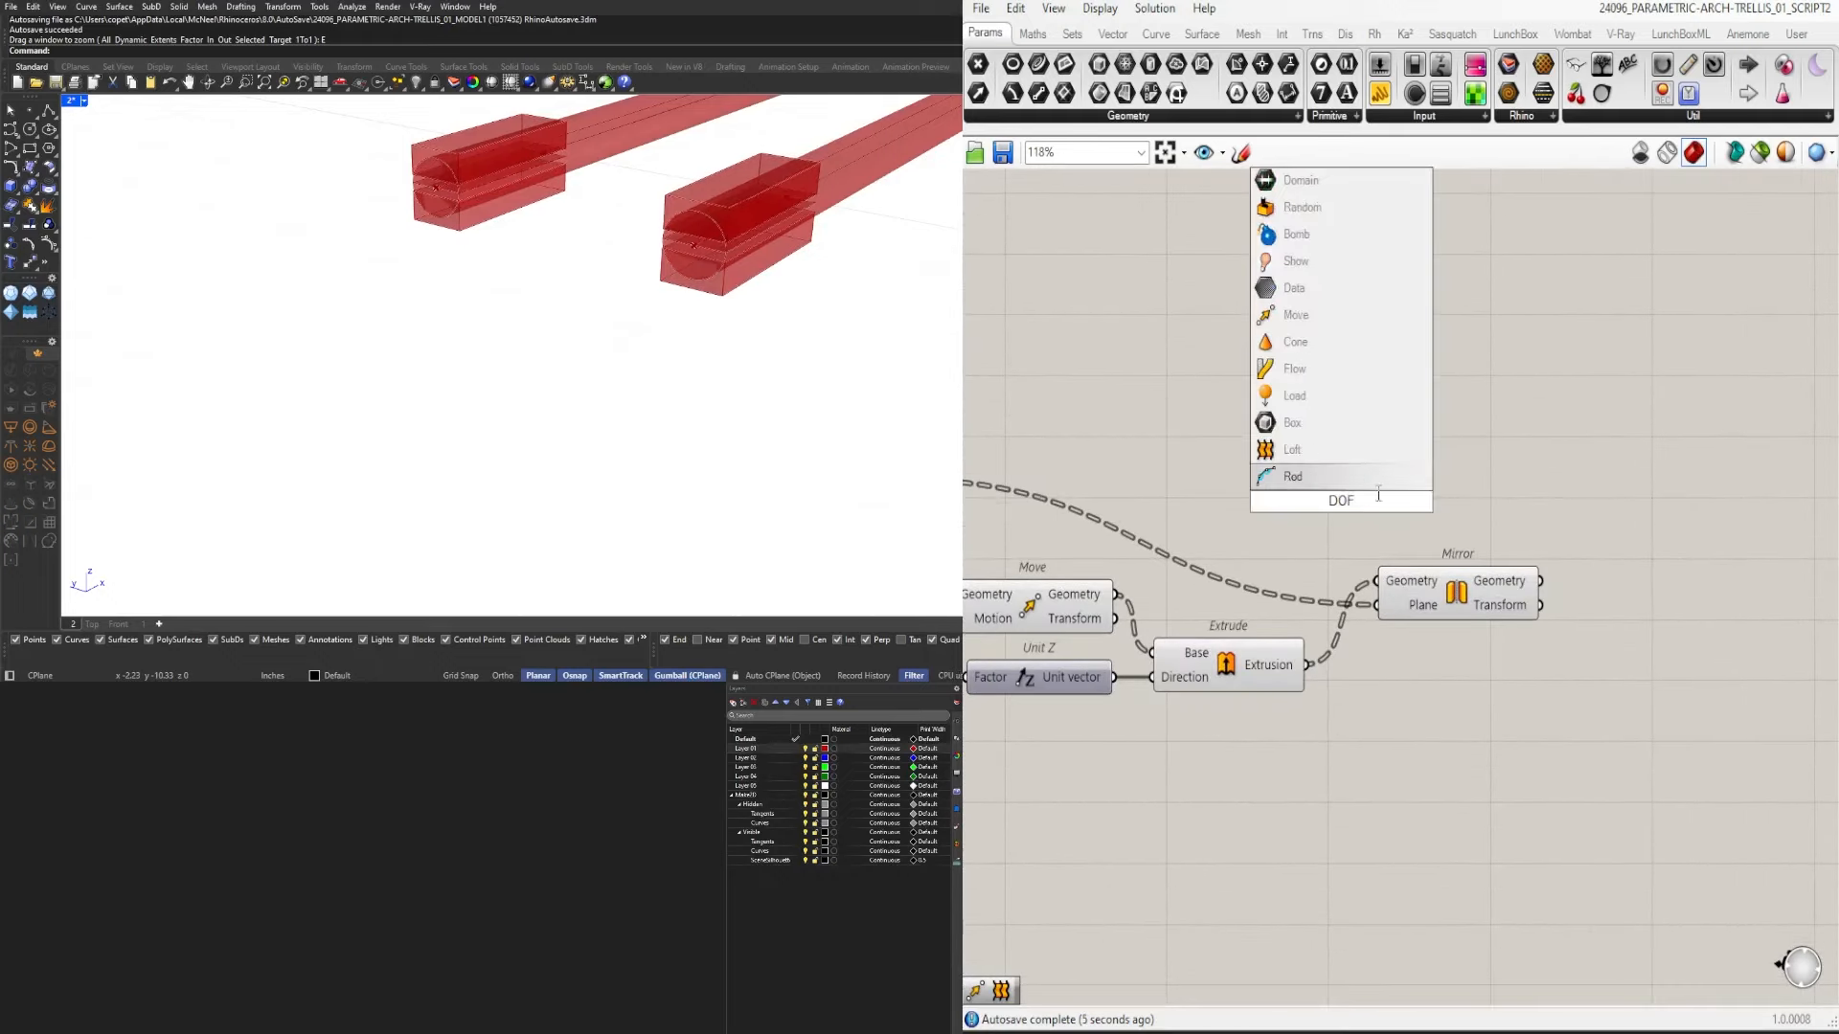
key(Escape)
scroll(1360, 459, down, 3)
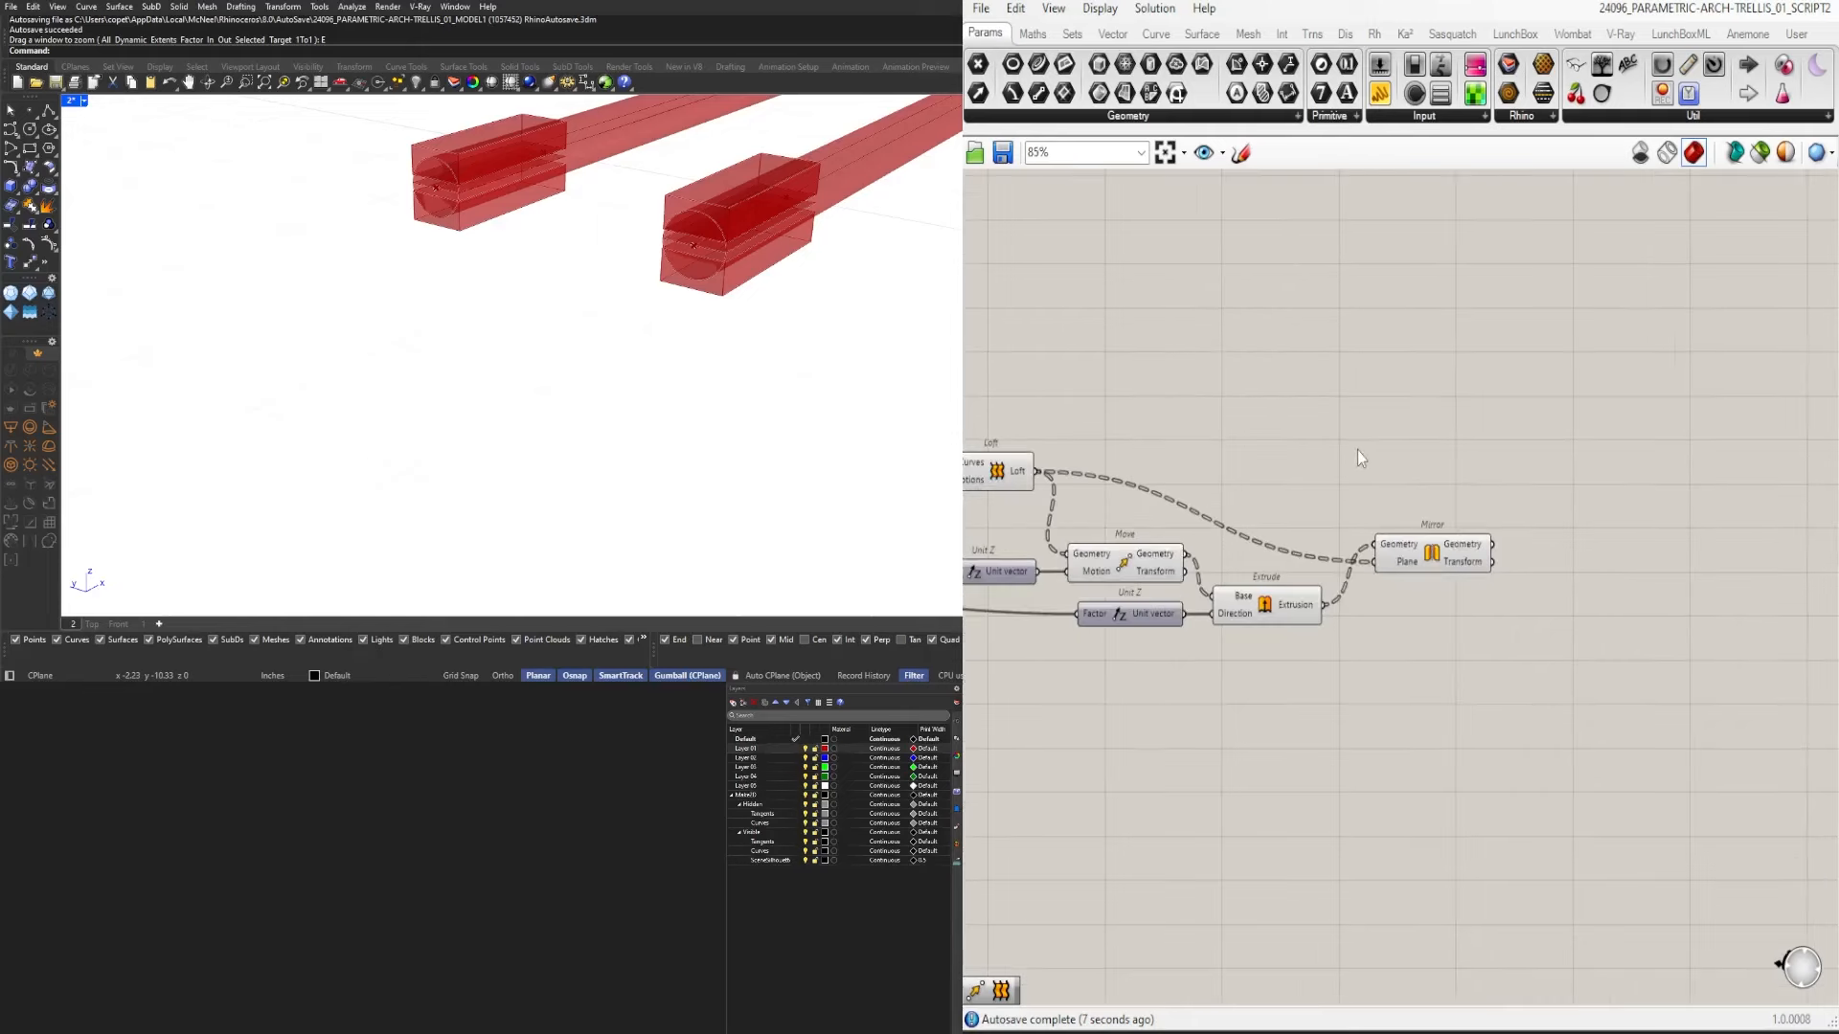
Hide the wire feeding the Factor input of the extrusion's Unit Z component.
scroll(1358, 454, down, 4)
right_drag(1358, 454, 1720, 513)
scroll(1726, 525, up, 5)
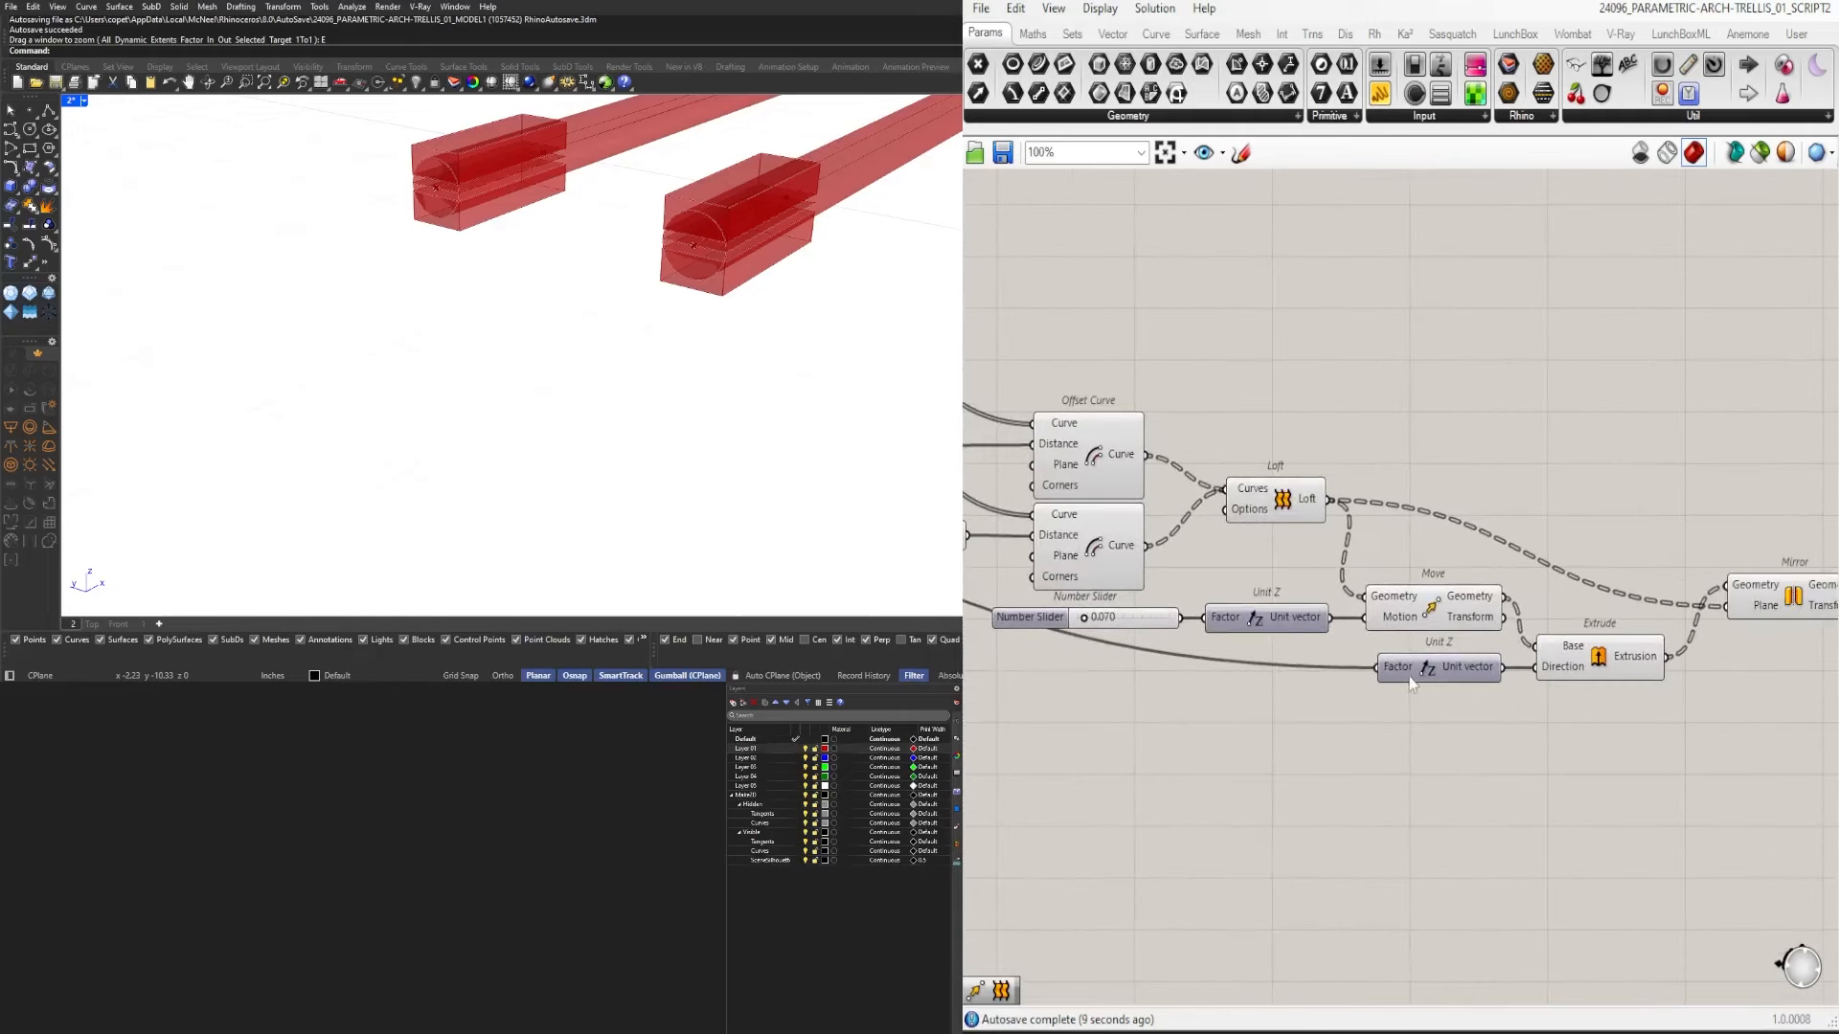
right_click(1408, 670)
mouse_move(1508, 674)
click(1712, 726)
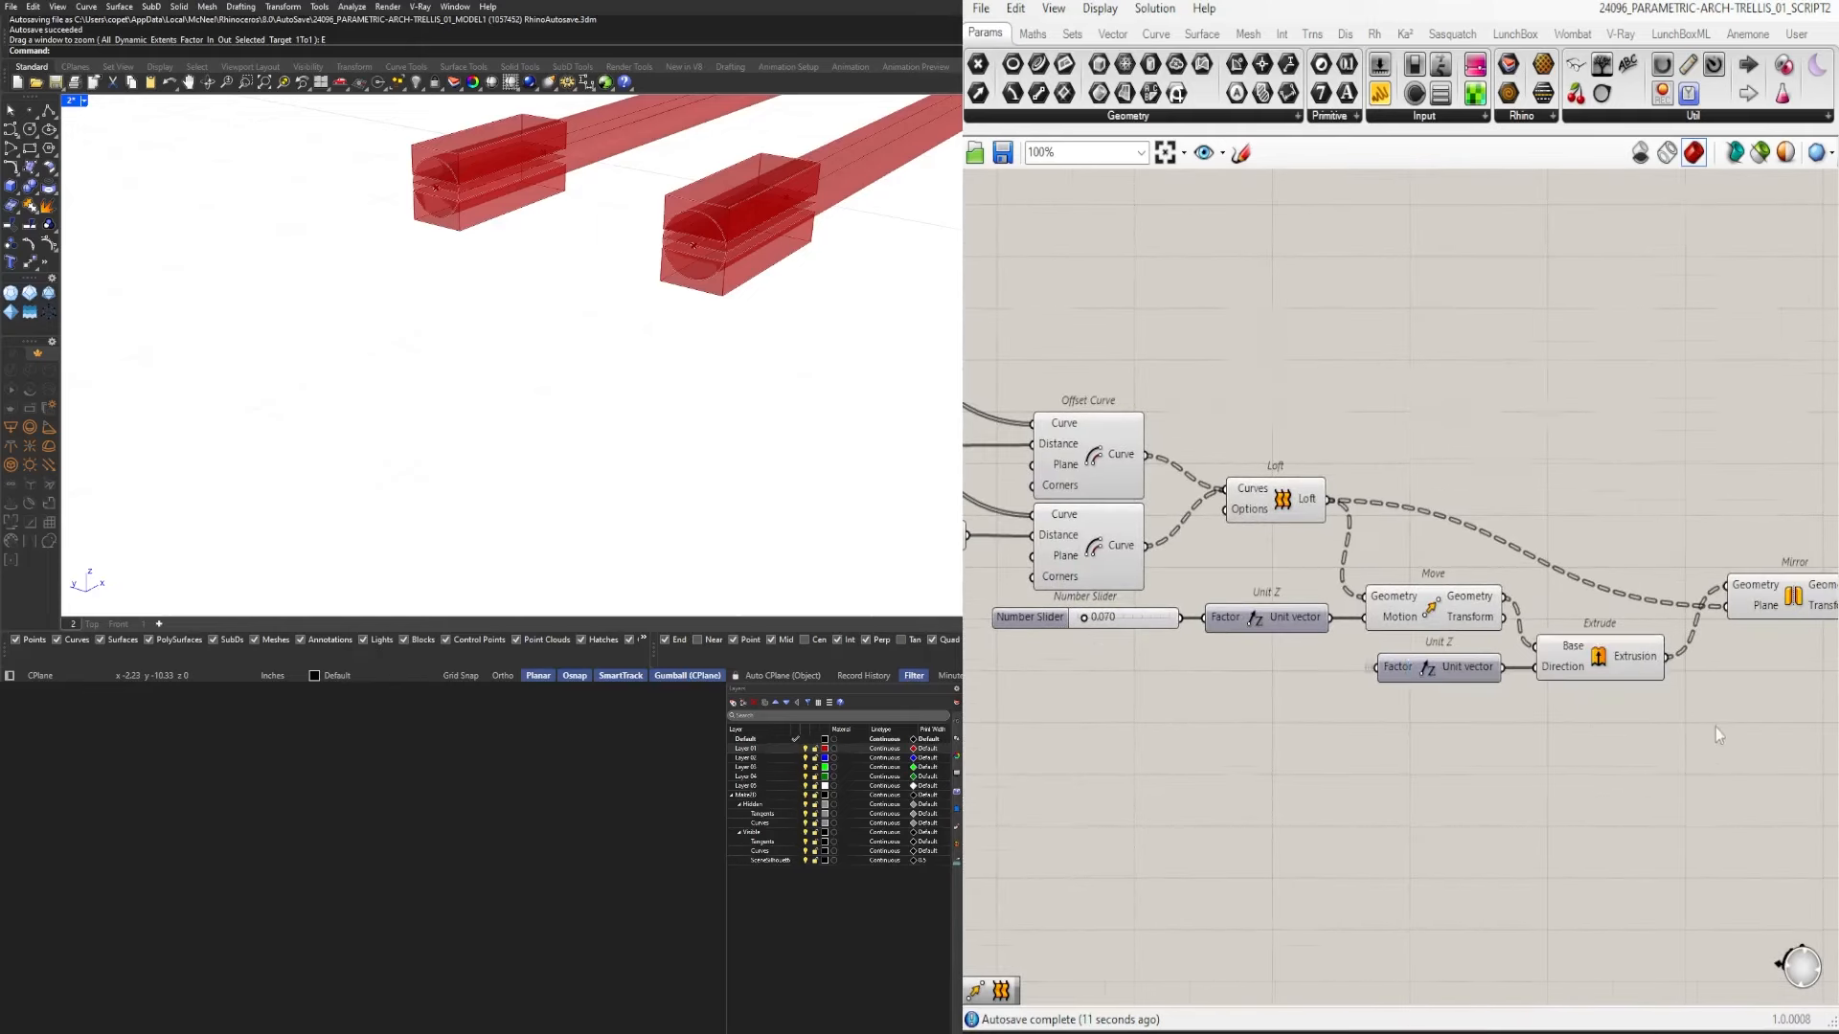
Reposition the Mirror component so its Plane input lines up with the Loft output.
scroll(1716, 727, down, 3)
click(1572, 643)
drag(1573, 643, 1589, 601)
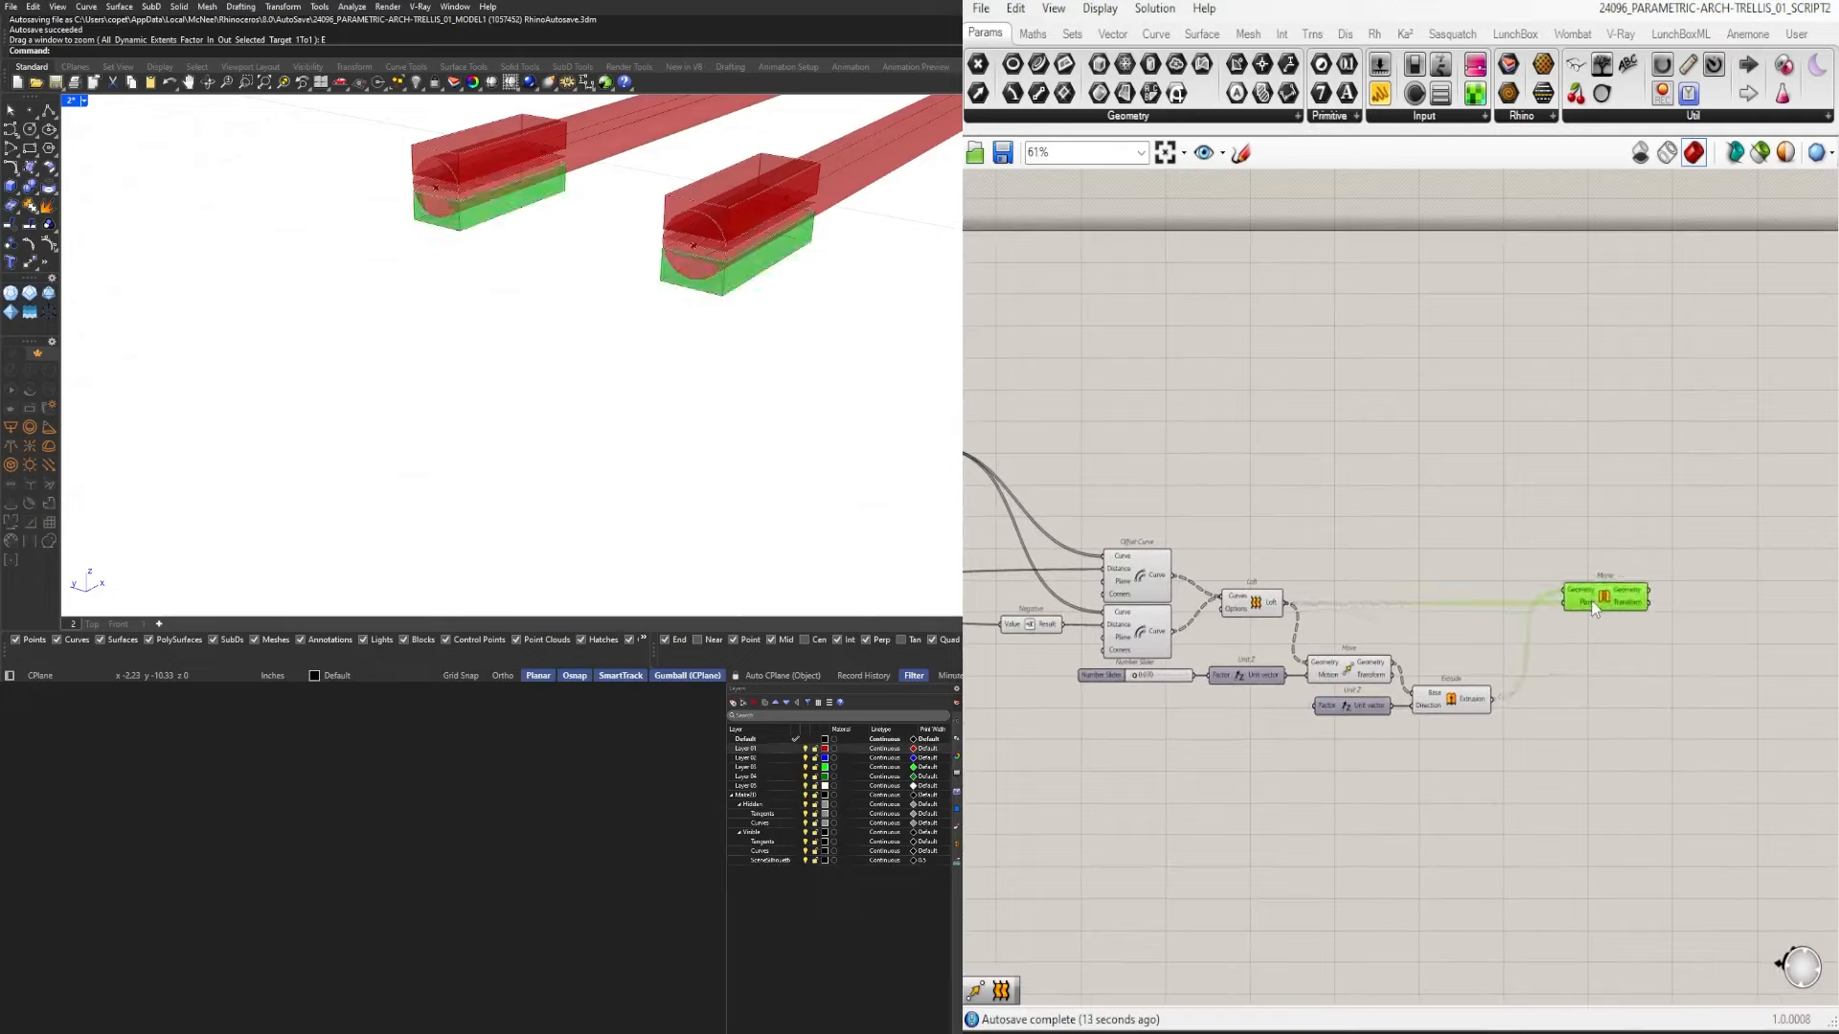
Move the Loft component down and align the Mirror component with it so their connecting wire runs straight.
click(1532, 807)
drag(1506, 784, 1753, 603)
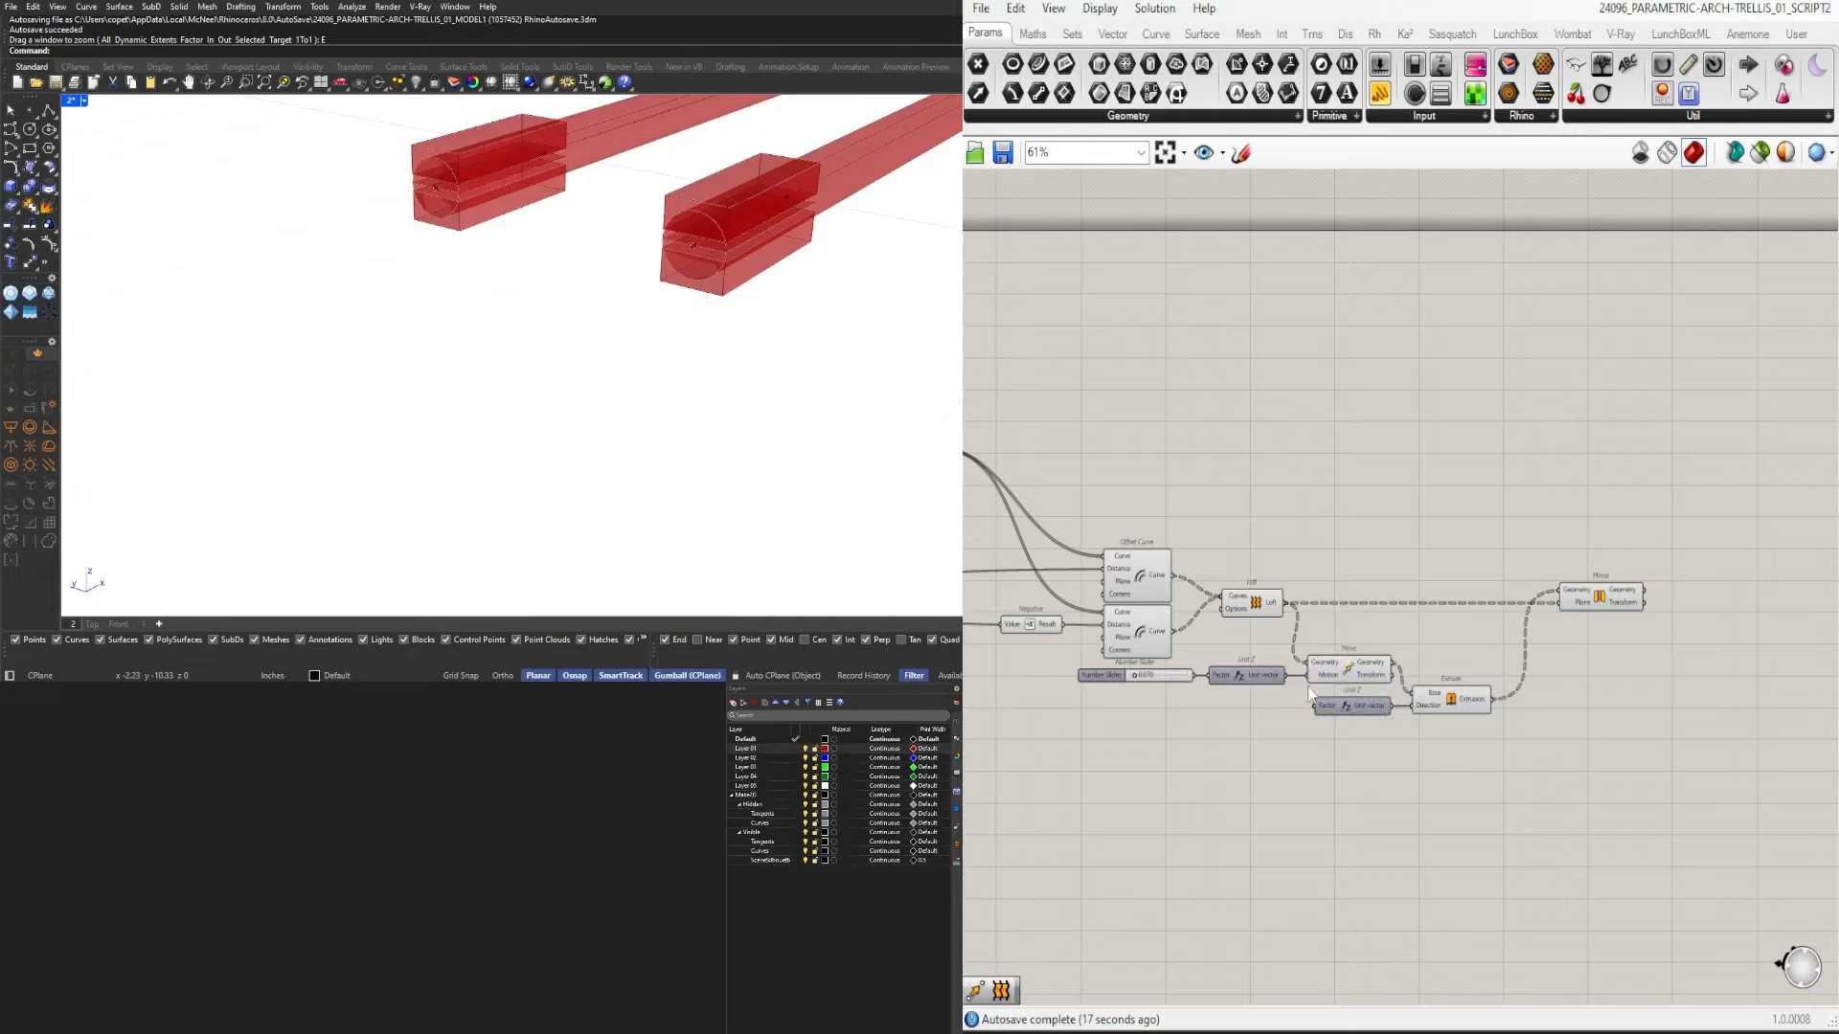
click(1248, 617)
drag(1249, 617, 1244, 659)
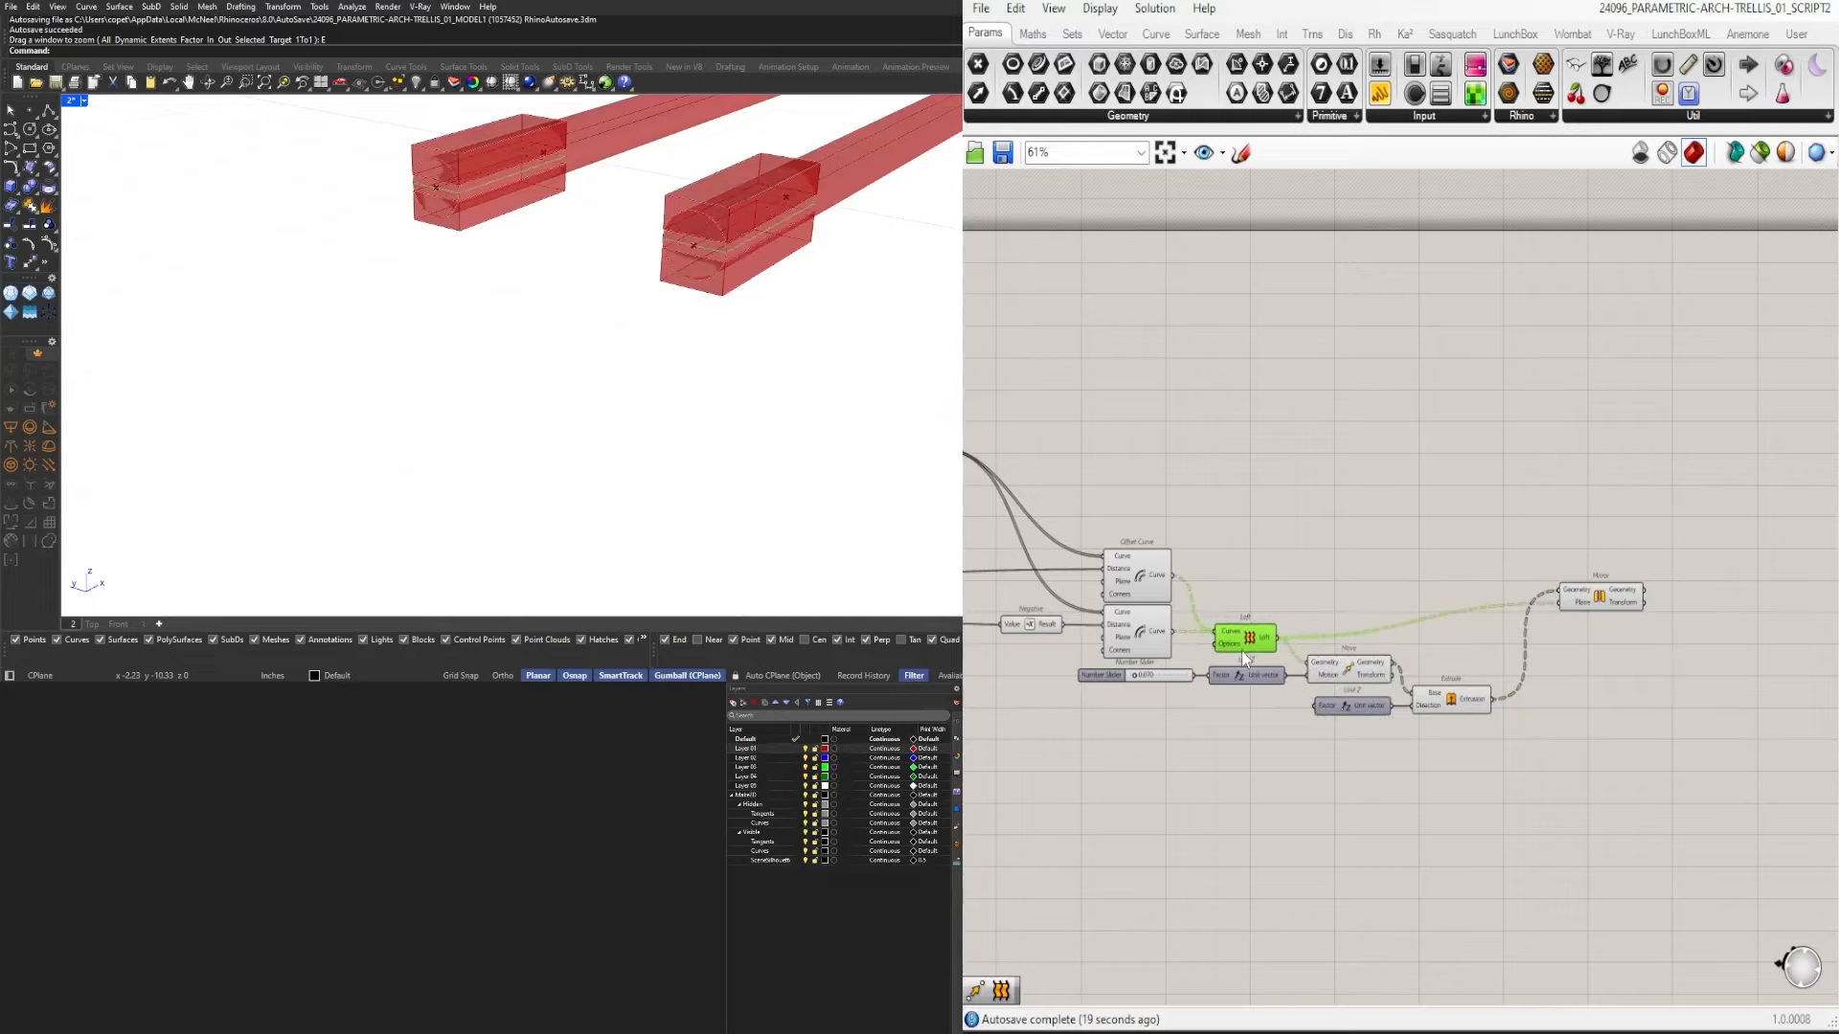
drag(1590, 598, 1578, 634)
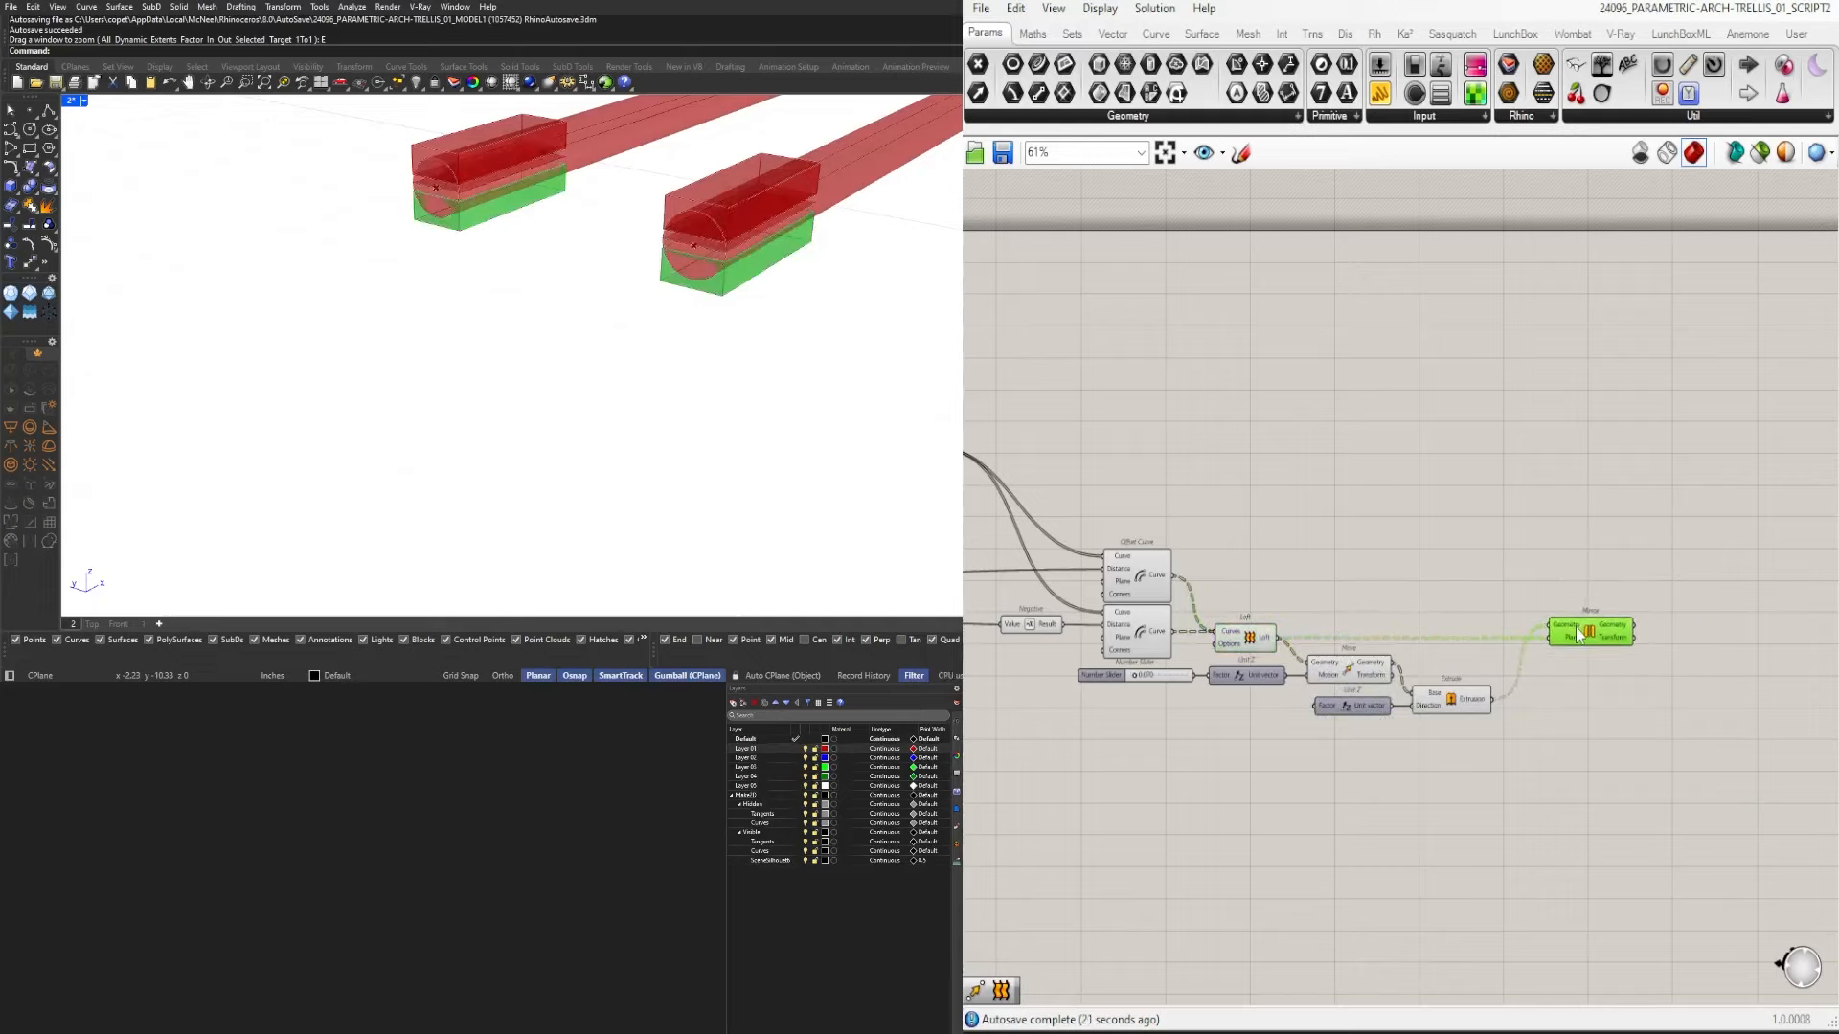
click(1577, 570)
Insert a Relay on the Division Result wire and place it just ahead of the Negative component.
scroll(1576, 570, down, 2)
drag(1684, 759, 1376, 568)
scroll(1375, 610, up, 2)
click(1360, 536)
right_drag(996, 618, 1276, 618)
click(1275, 618)
scroll(1356, 651, down, 1)
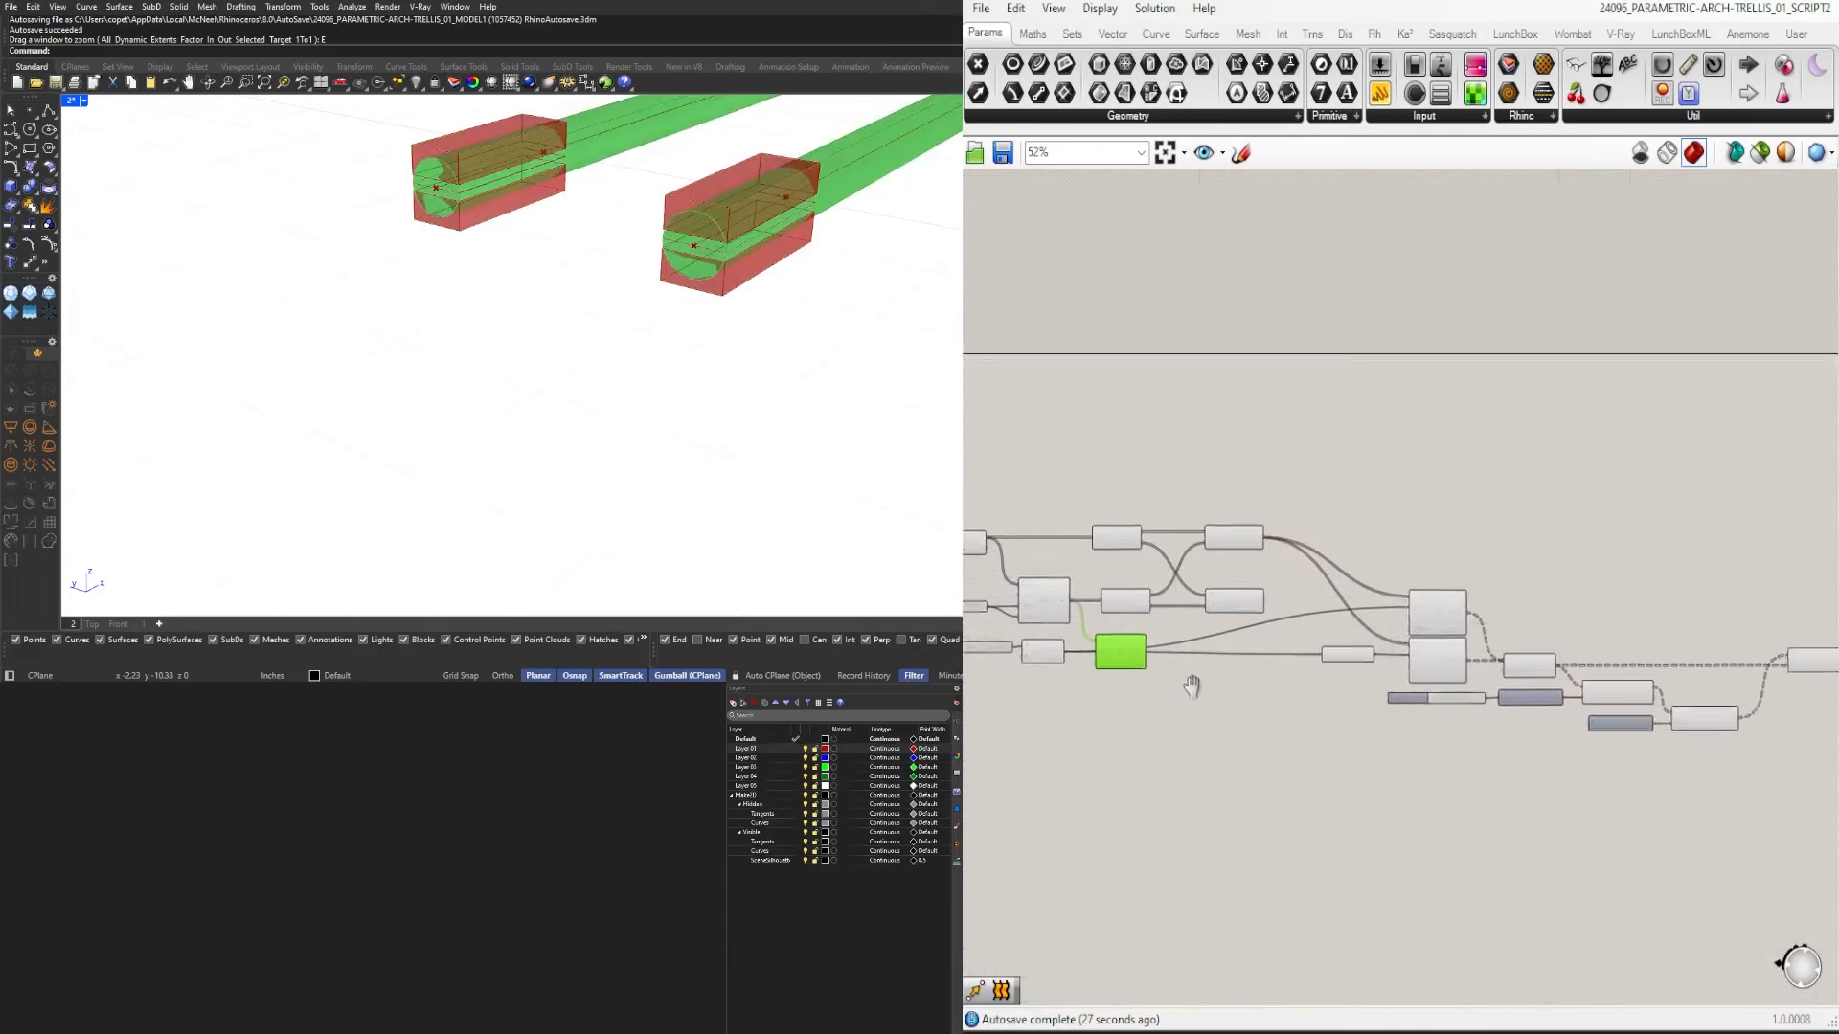
scroll(1254, 675, up, 4)
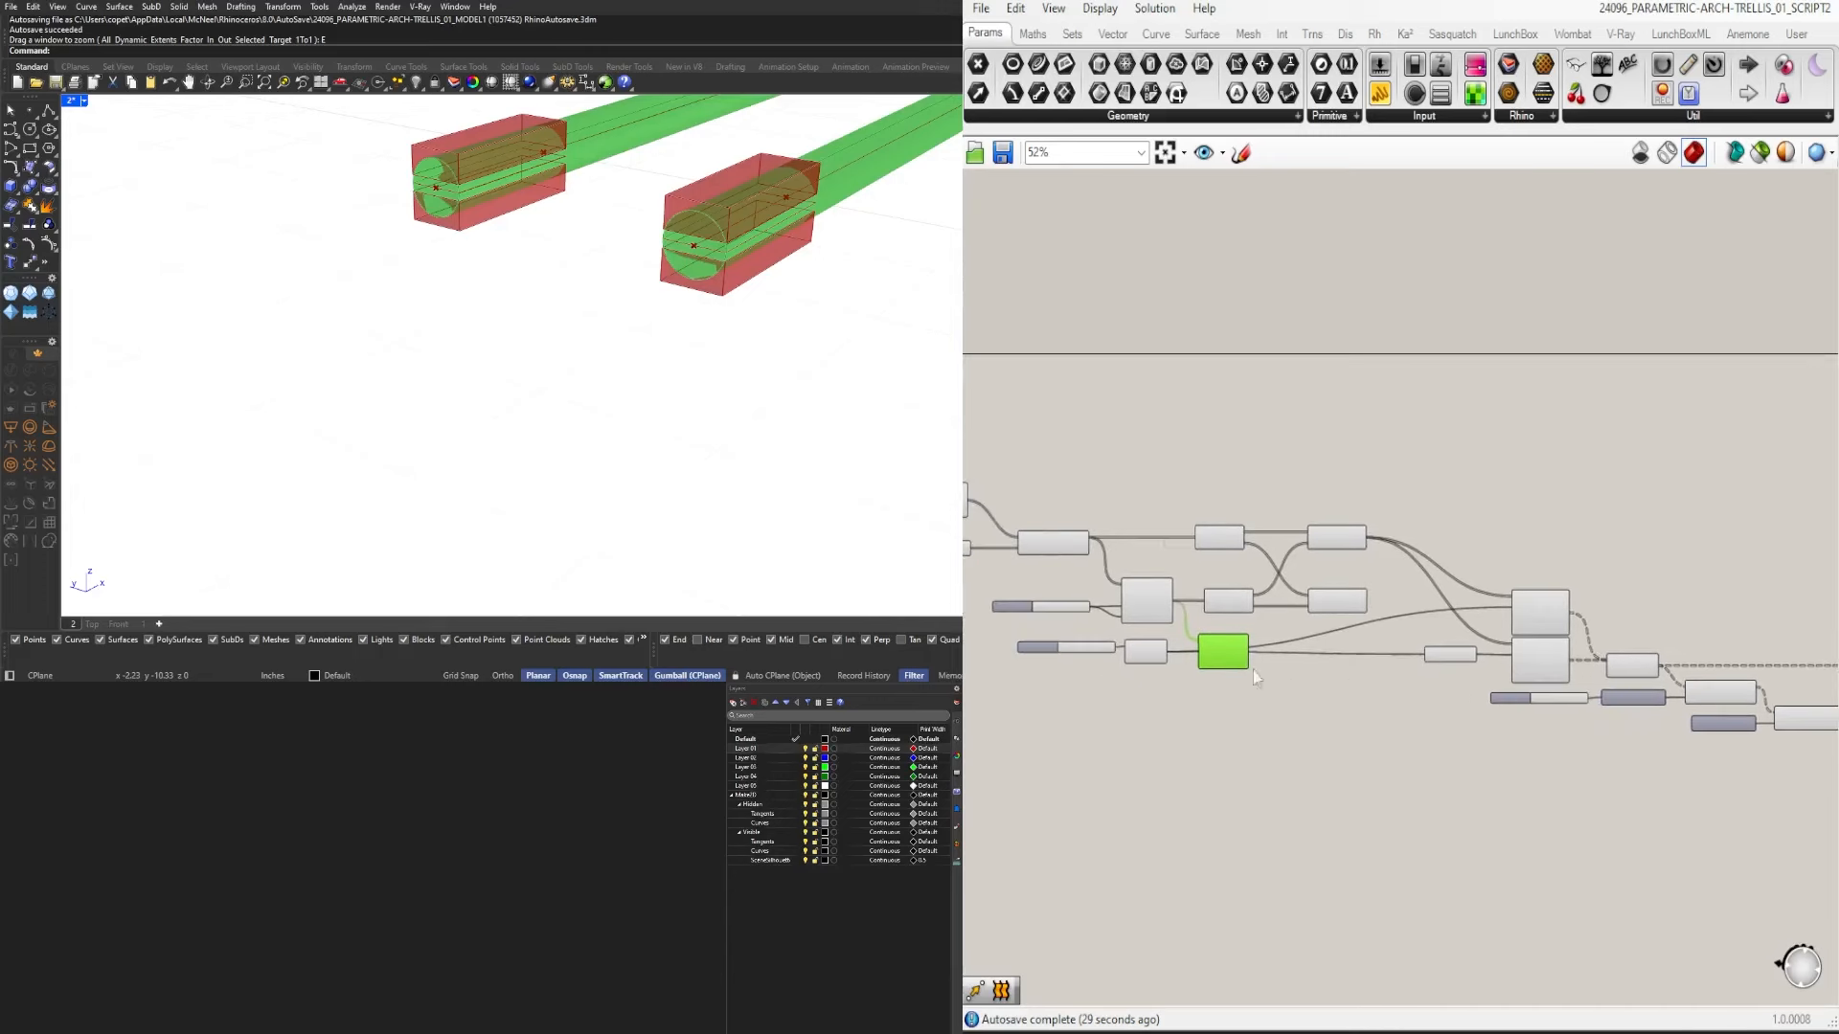
click(1129, 655)
drag(1185, 656, 1557, 659)
click(1558, 699)
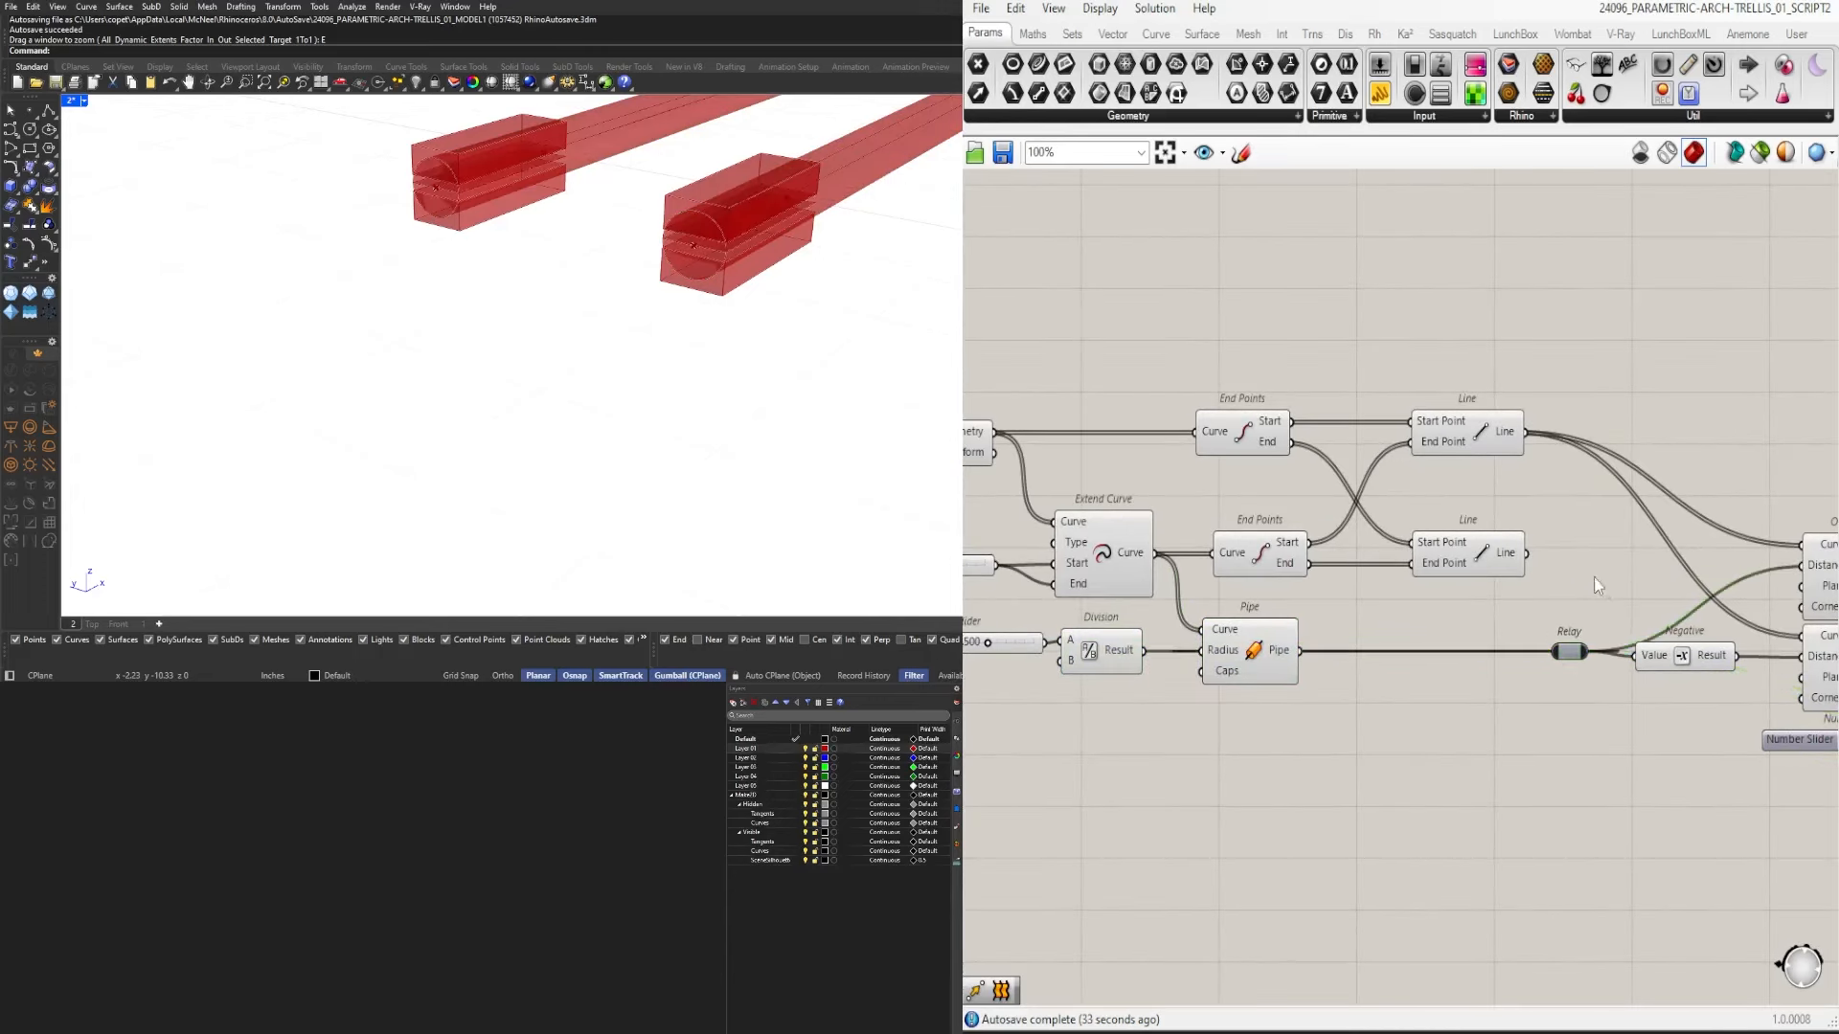
Insert a Relay on the upper Line component's output, ahead of the wires to both Offset Curve components.
scroll(1362, 716, down, 3)
scroll(1284, 613, up, 1)
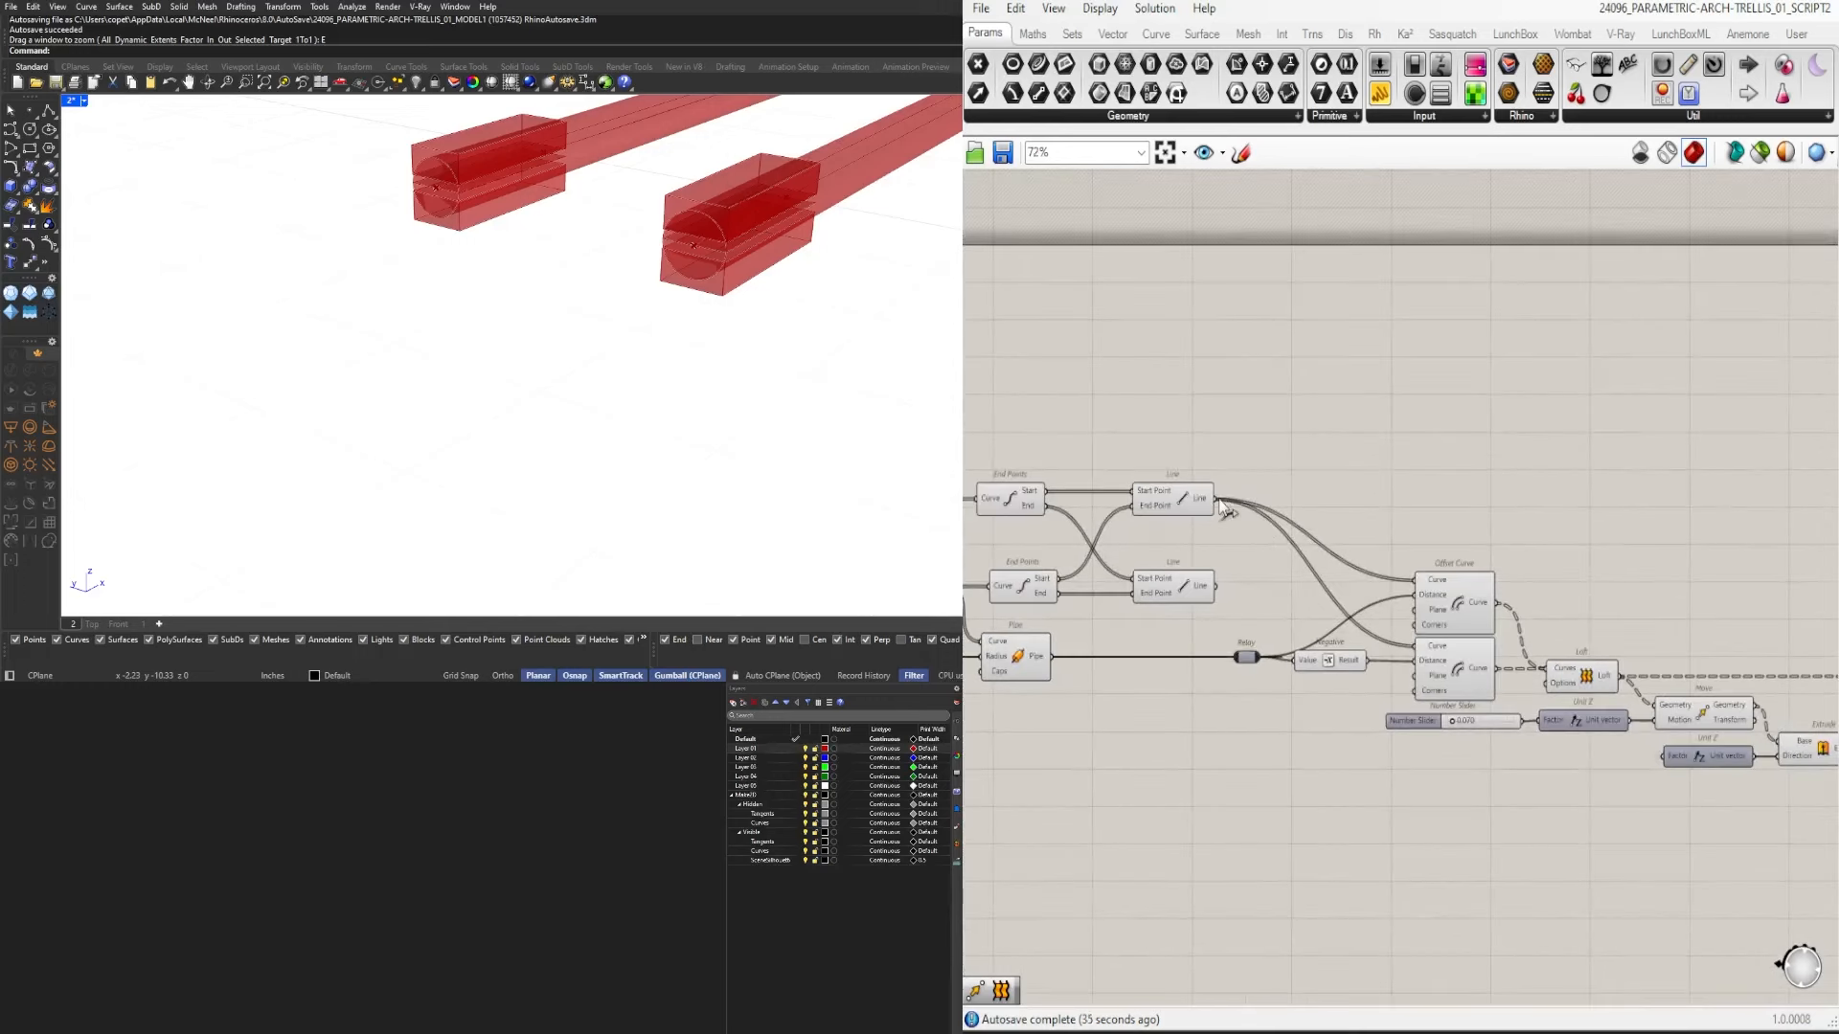
double_click(1245, 500)
right_drag(1285, 662, 1351, 648)
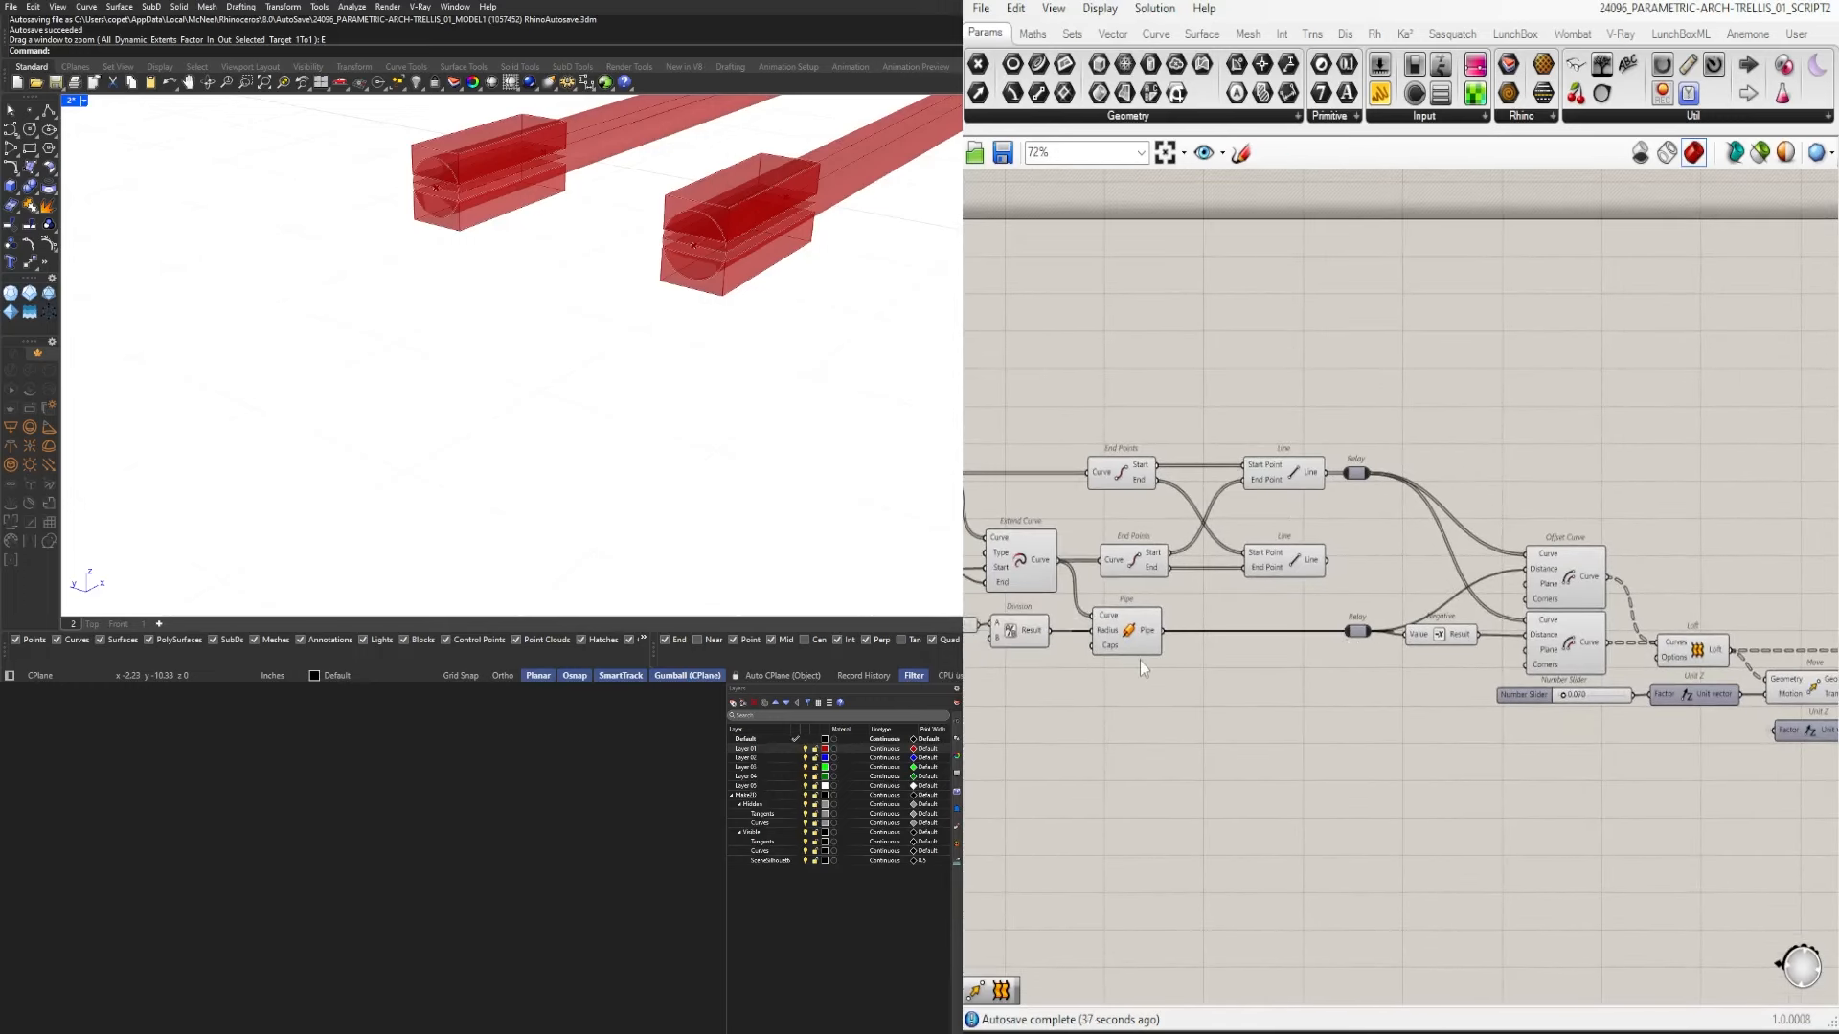
Rearrange the Pipe component and the Division Relay so the Relay sits between the Pipe and Negative components.
right_drag(1140, 661, 1257, 636)
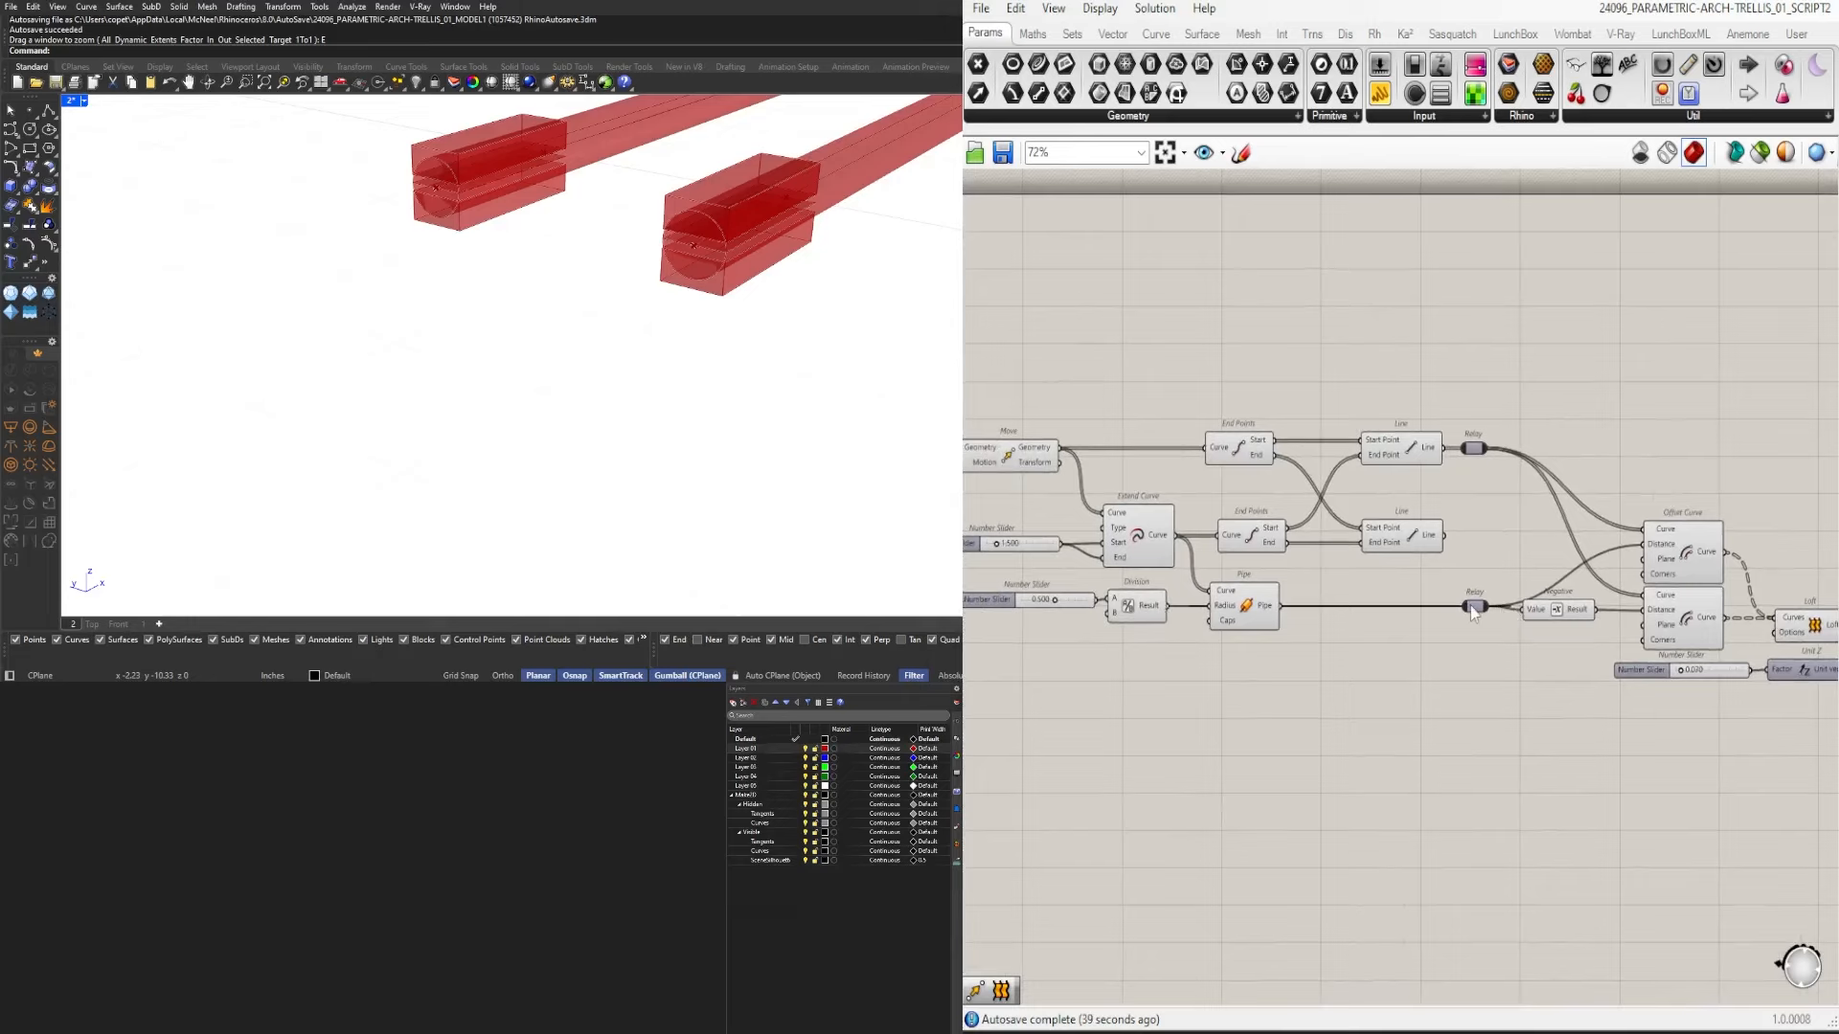
drag(1471, 608, 1424, 700)
drag(1247, 607, 1454, 612)
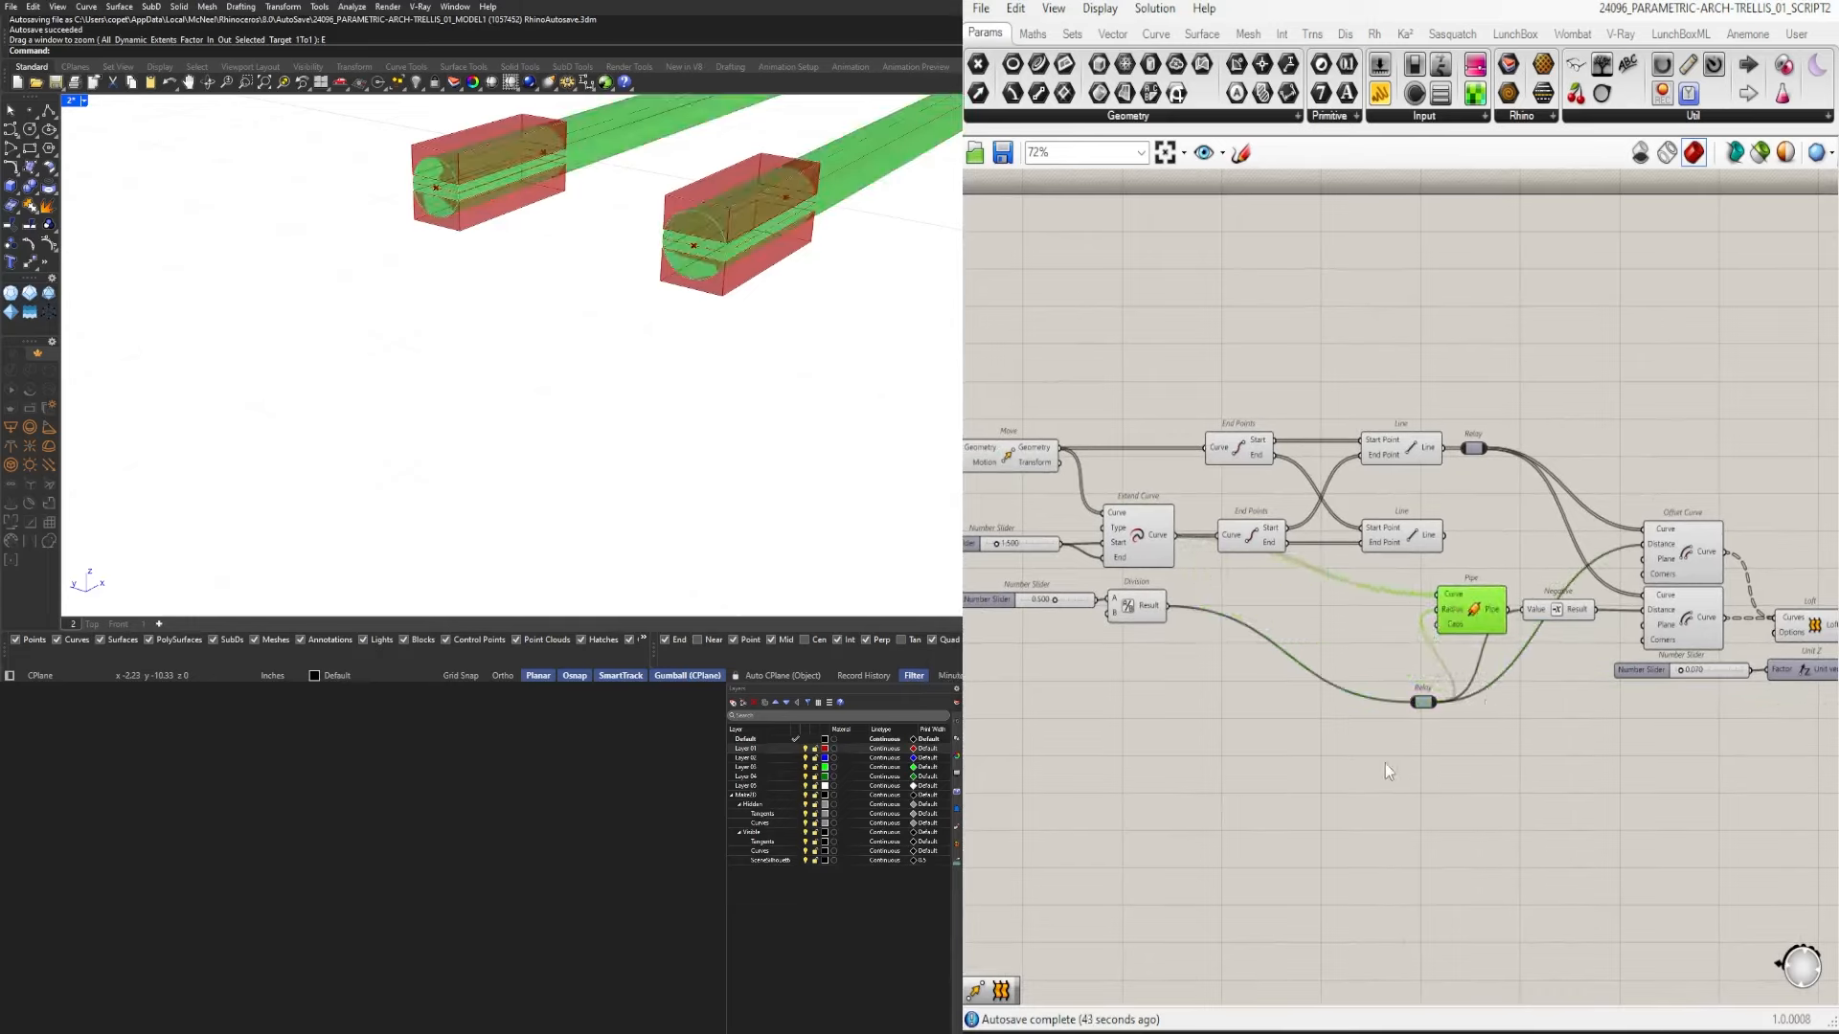
mouse_move(1296, 613)
mouse_down()
mouse_move(1436, 620)
mouse_move(1300, 617)
mouse_up()
drag(1288, 622, 1247, 623)
click(1432, 676)
drag(1424, 709, 1406, 606)
drag(1255, 617, 1257, 607)
click(1419, 632)
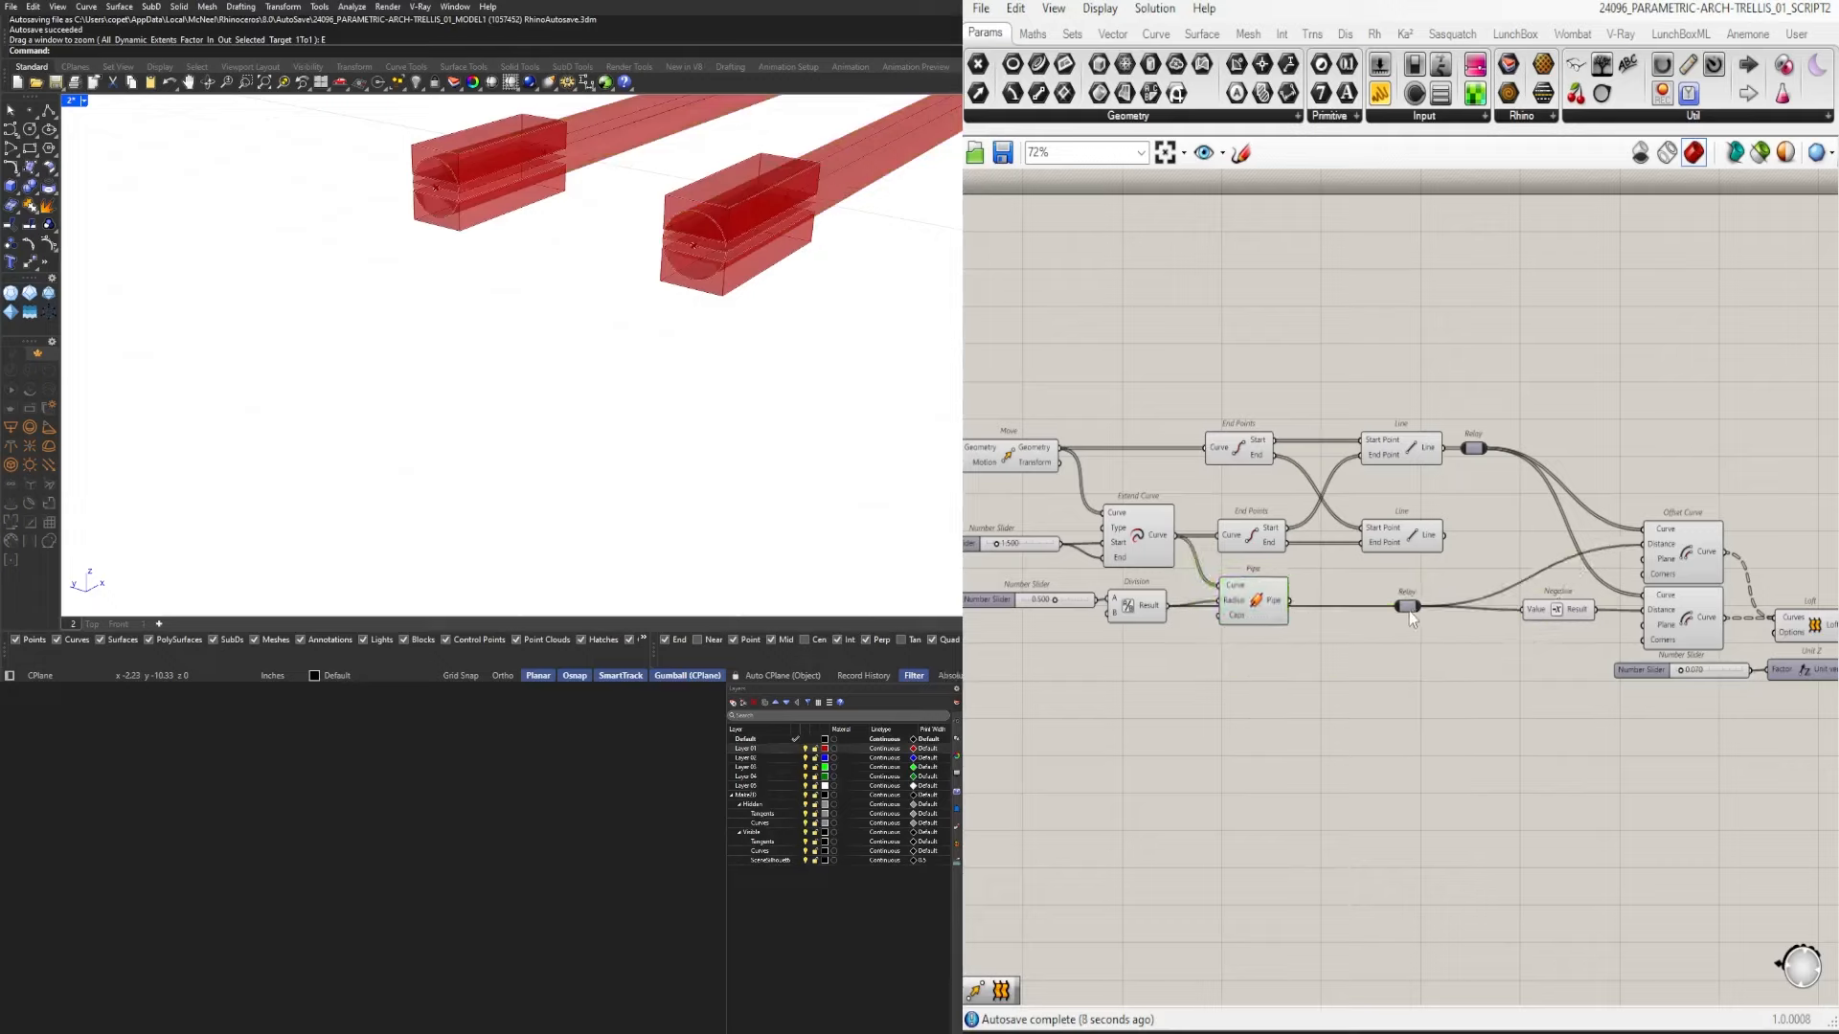
drag(1410, 618, 1400, 596)
Shift the whole cutter group, from Negative and Offset Curve through to Mirror, closer to the Relays.
click(1758, 716)
scroll(1758, 716, down, 3)
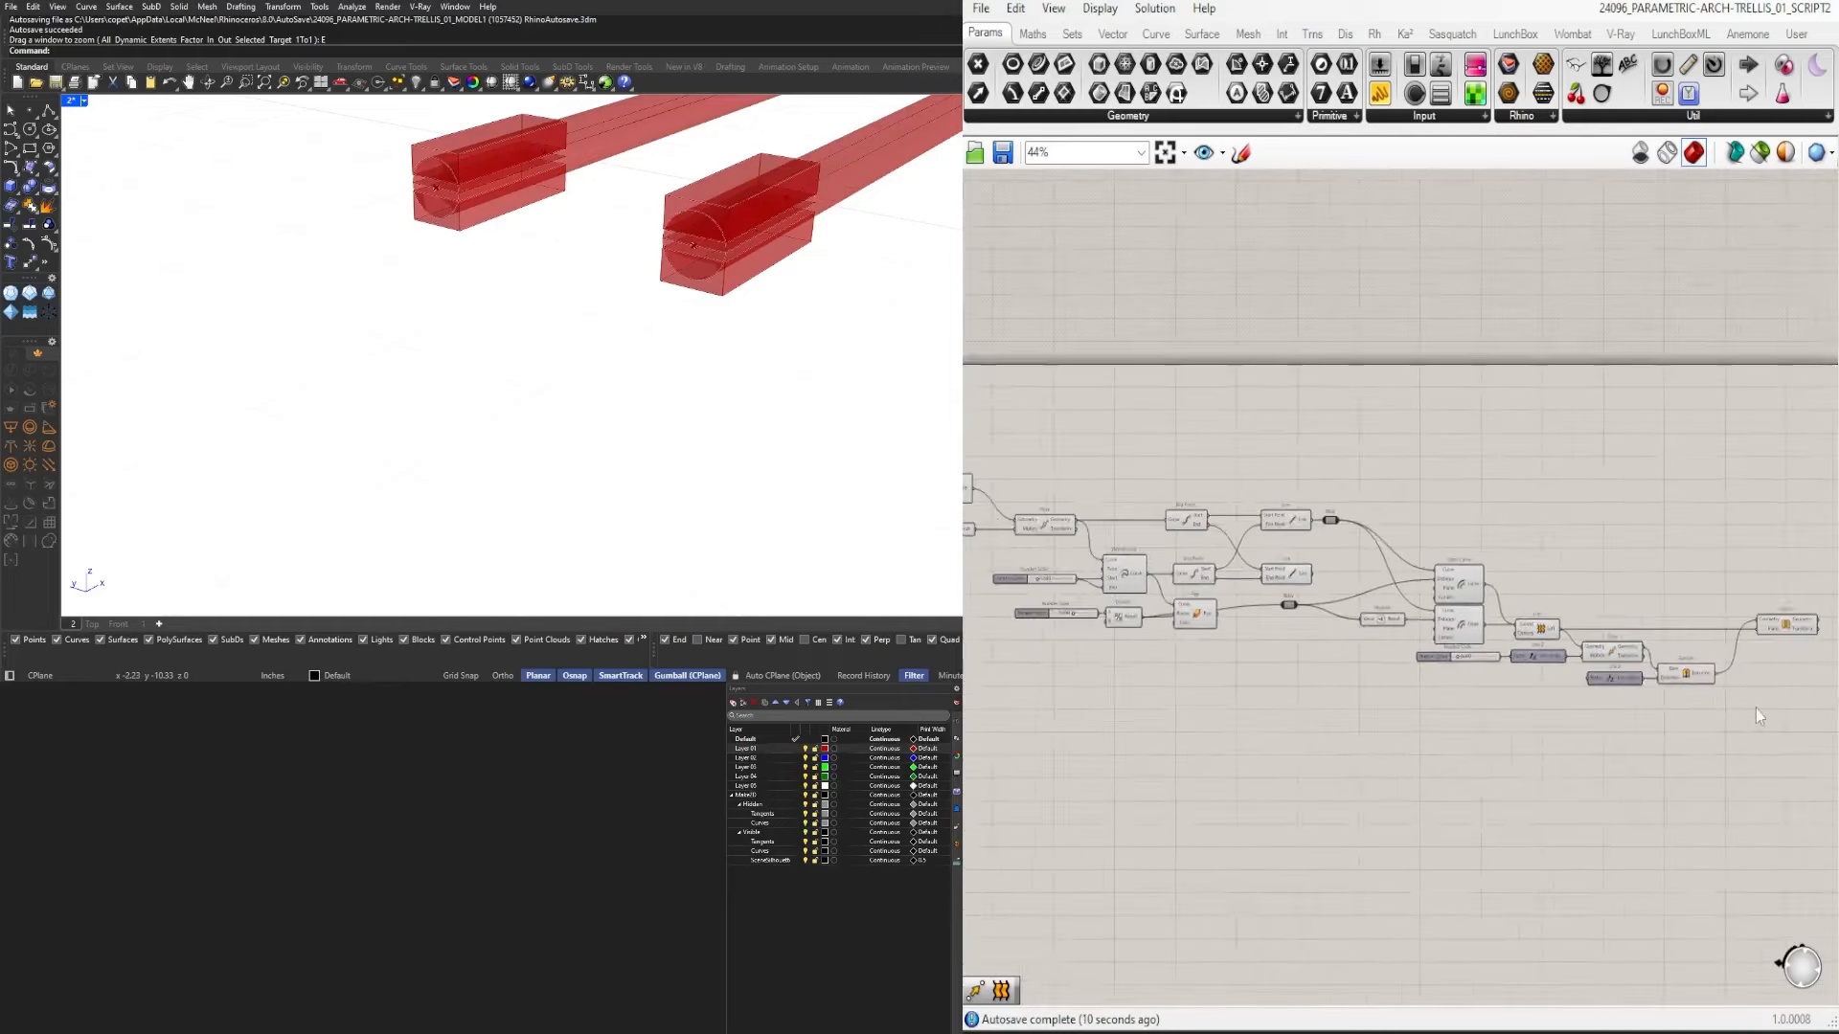
drag(1712, 687, 1231, 508)
scroll(1647, 608, up, 3)
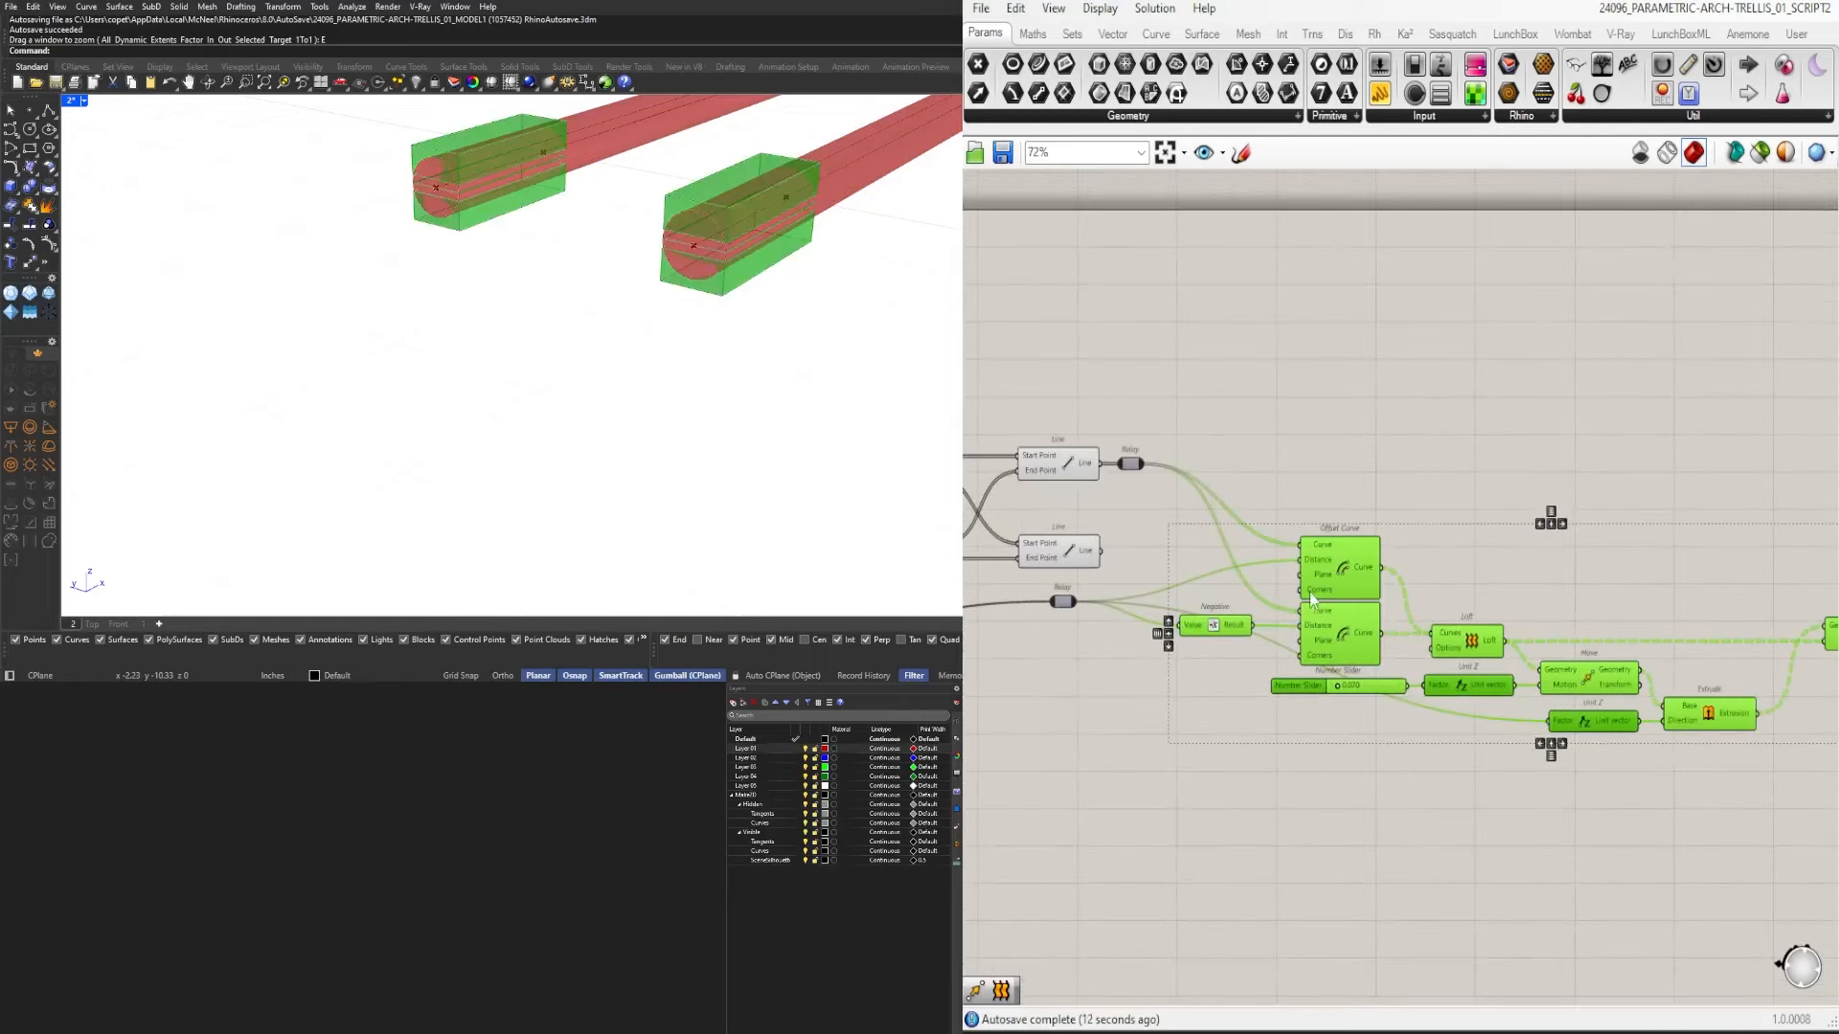
drag(1308, 592, 1257, 604)
click(1274, 555)
right_drag(1224, 530, 1293, 514)
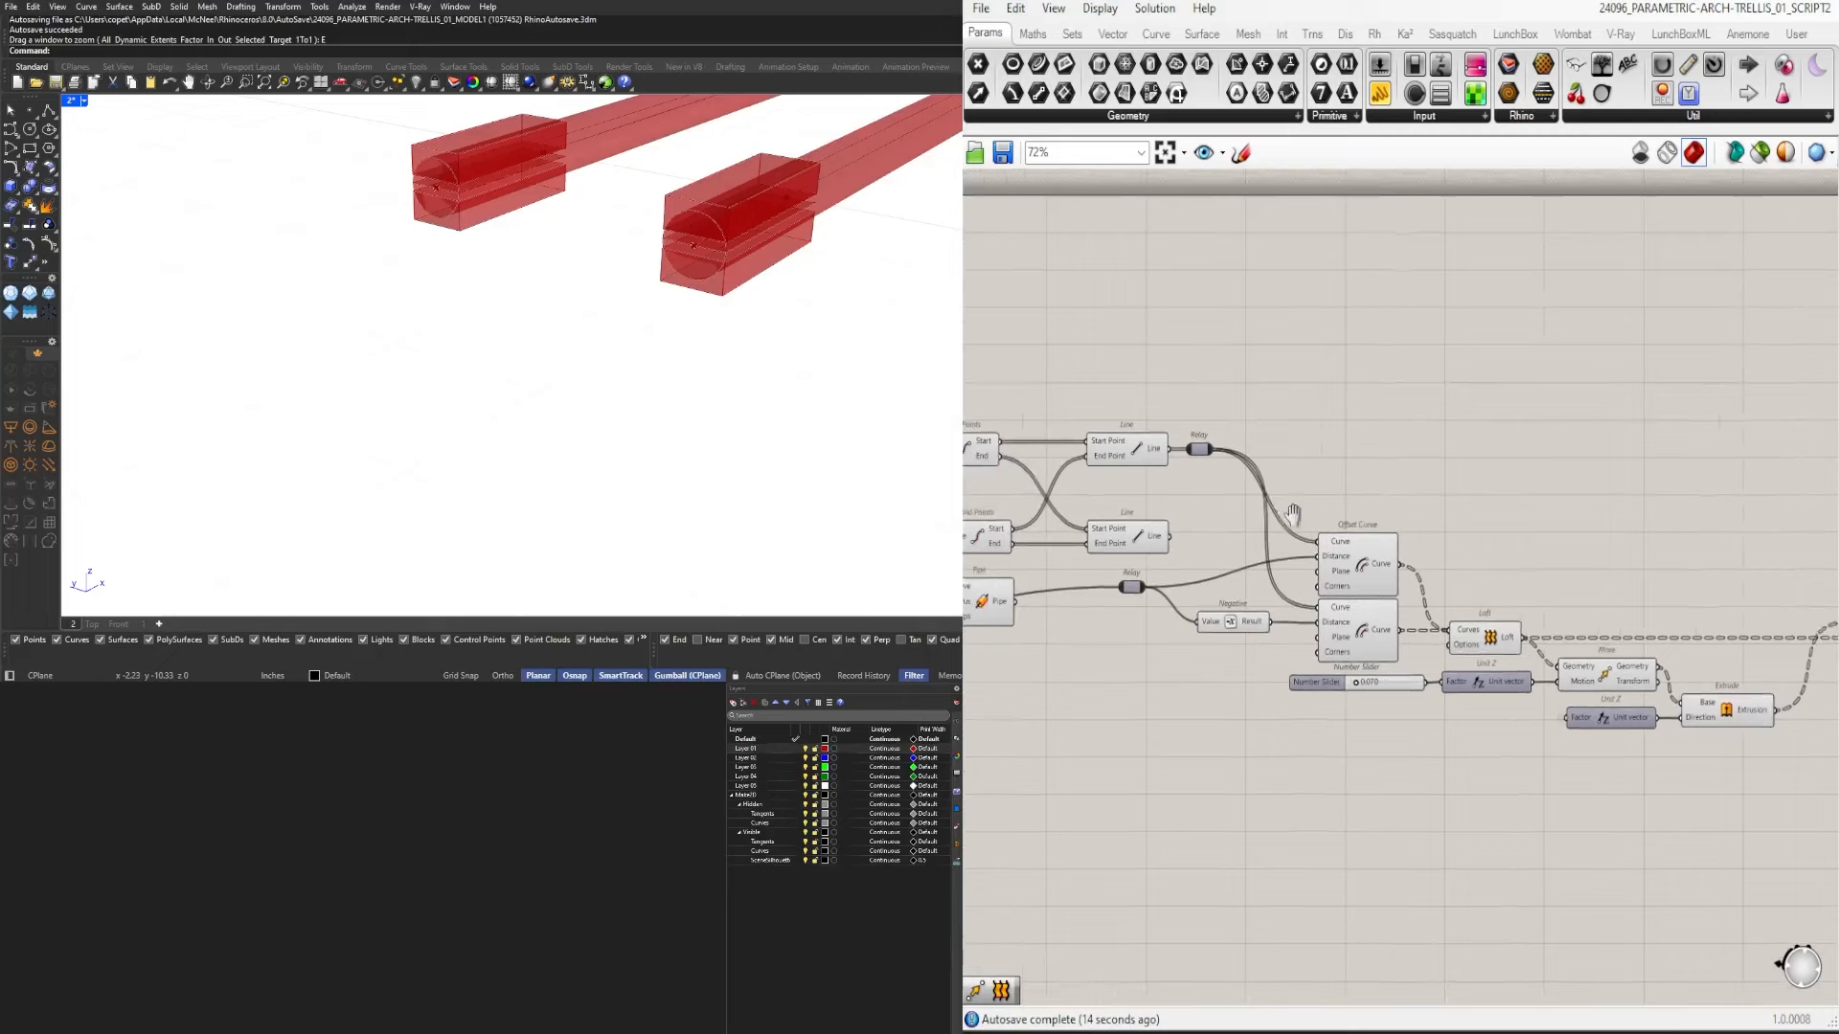
Examine the upper and lower Line components and how each one connects to the cutter group.
scroll(1251, 451, up, 2)
right_drag(1470, 547, 1694, 538)
click(1309, 585)
scroll(1309, 587, down, 5)
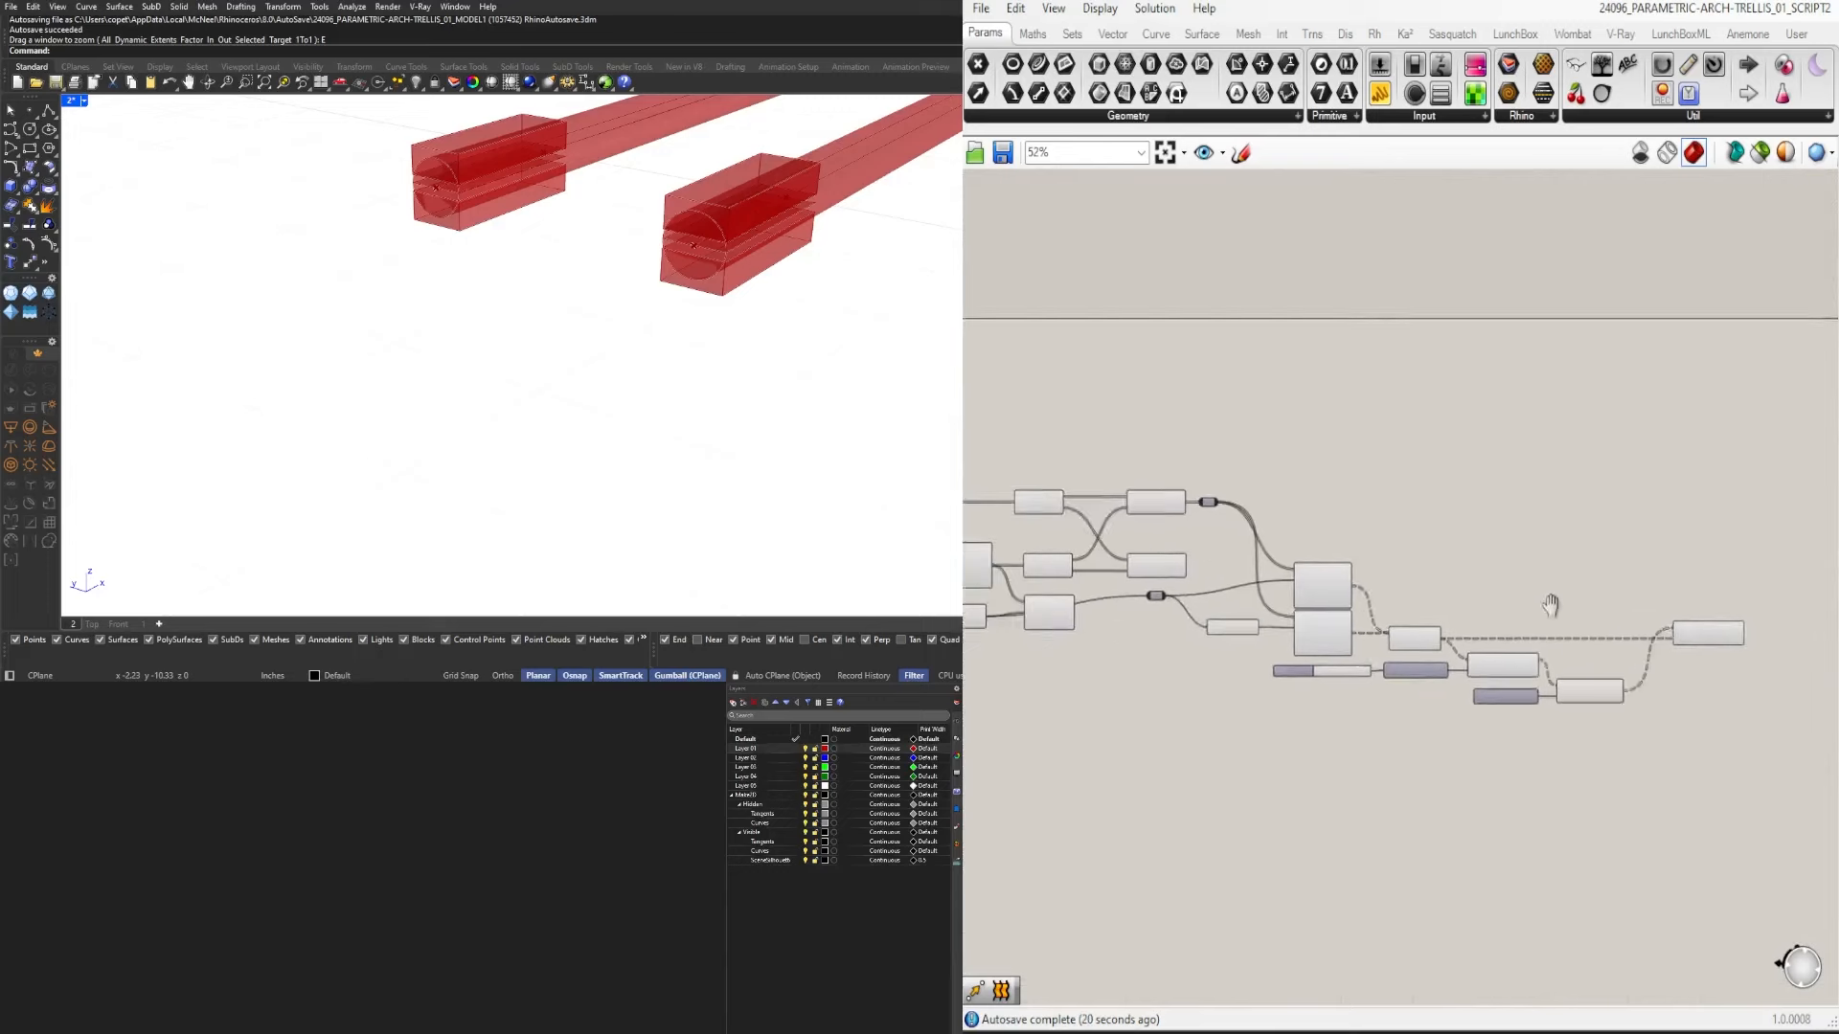
scroll(1532, 613, up, 3)
click(1306, 588)
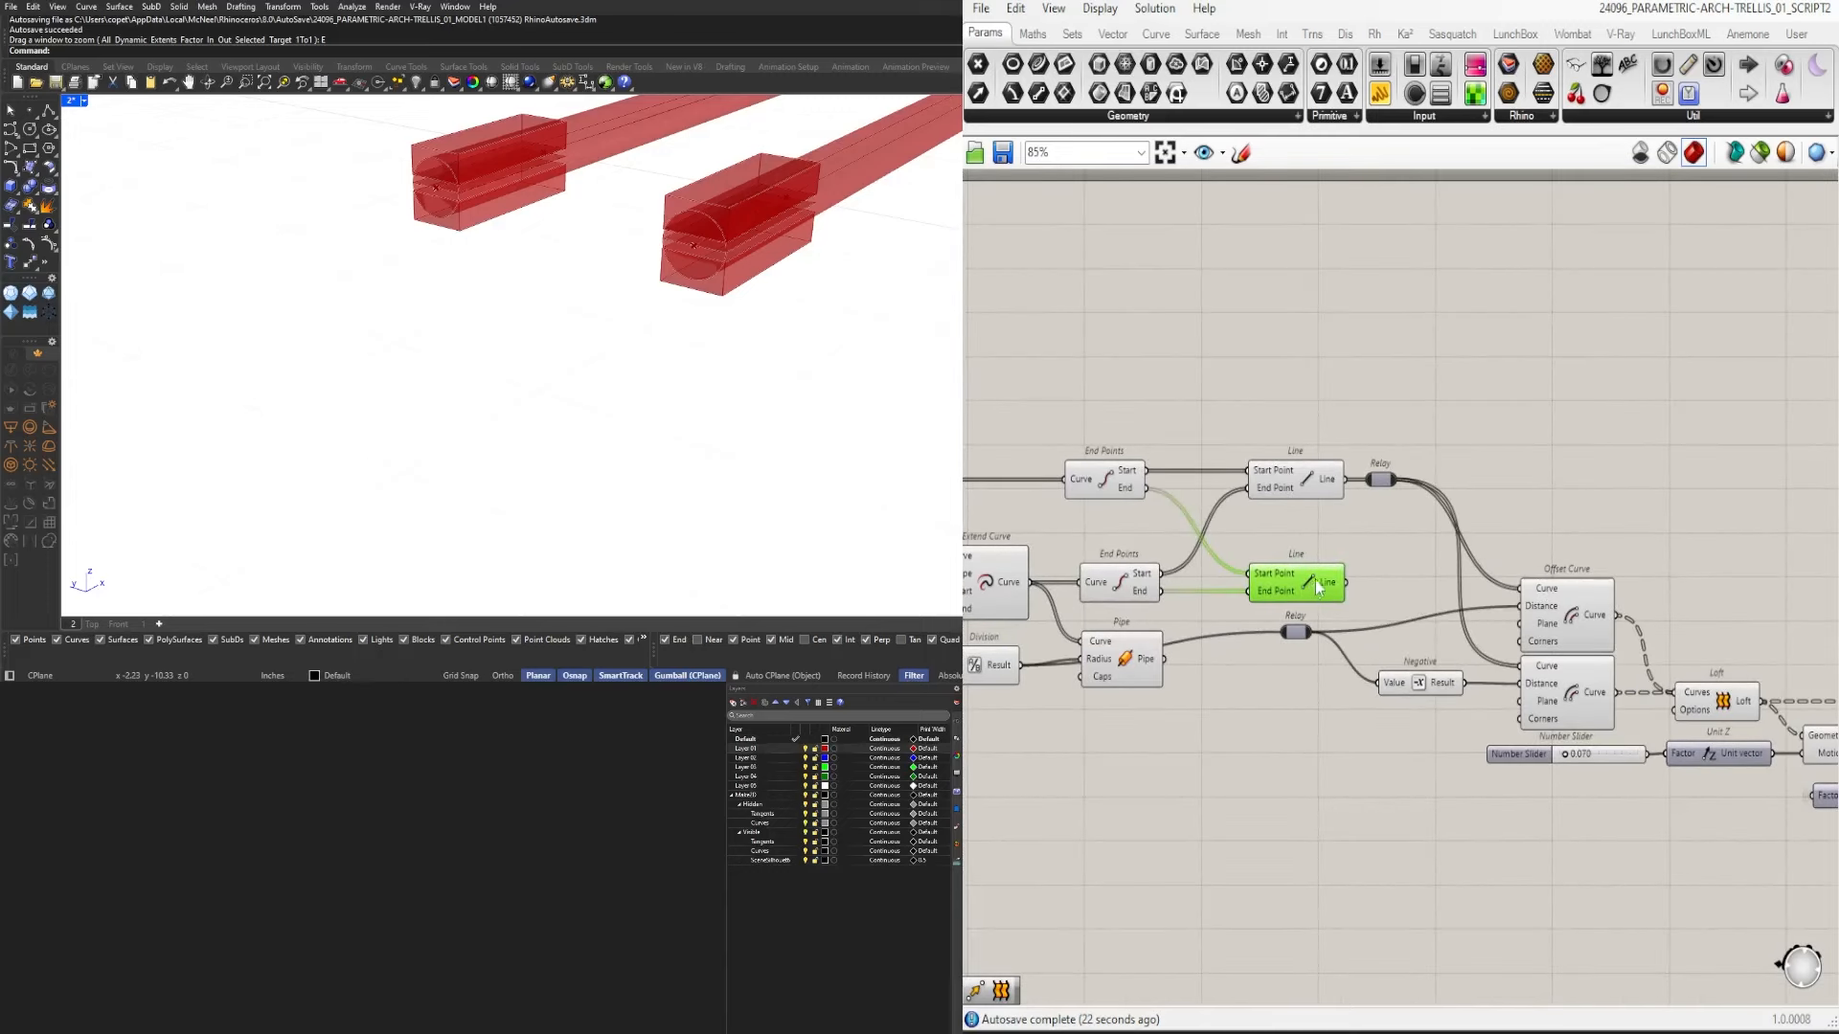
click(1326, 481)
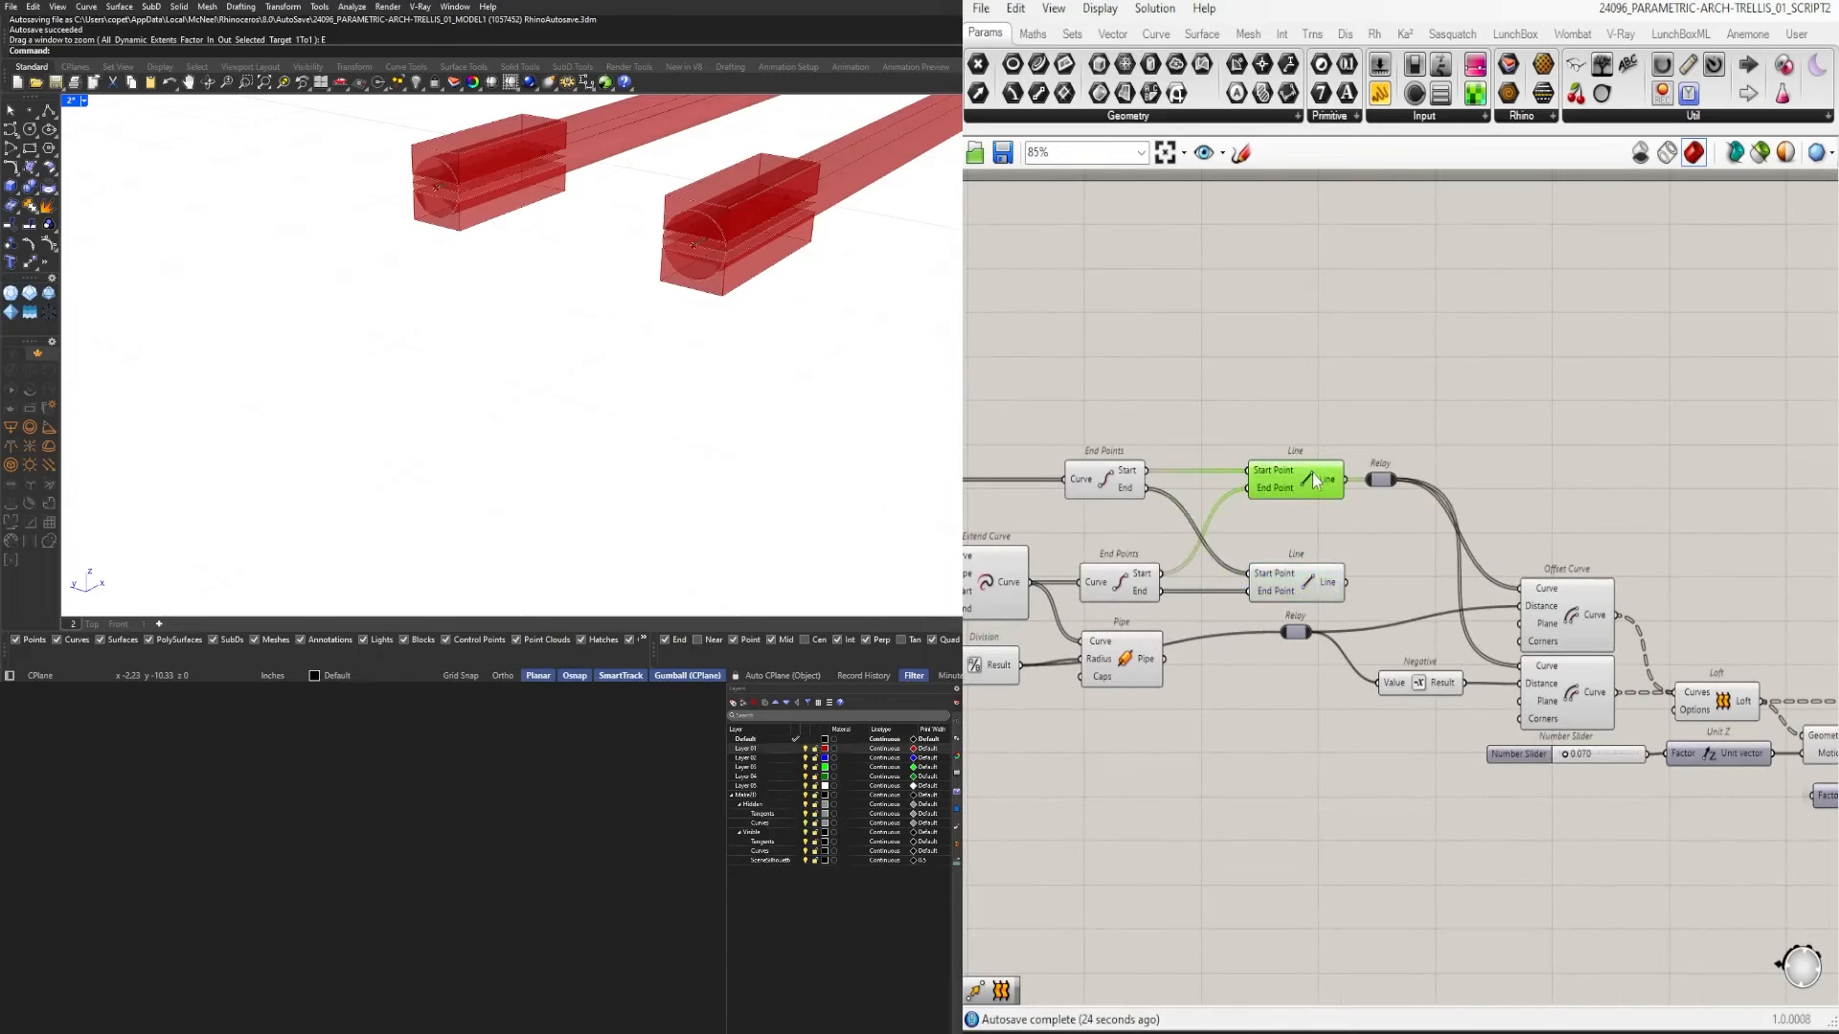
scroll(1312, 473, down, 2)
click(1364, 513)
click(1178, 490)
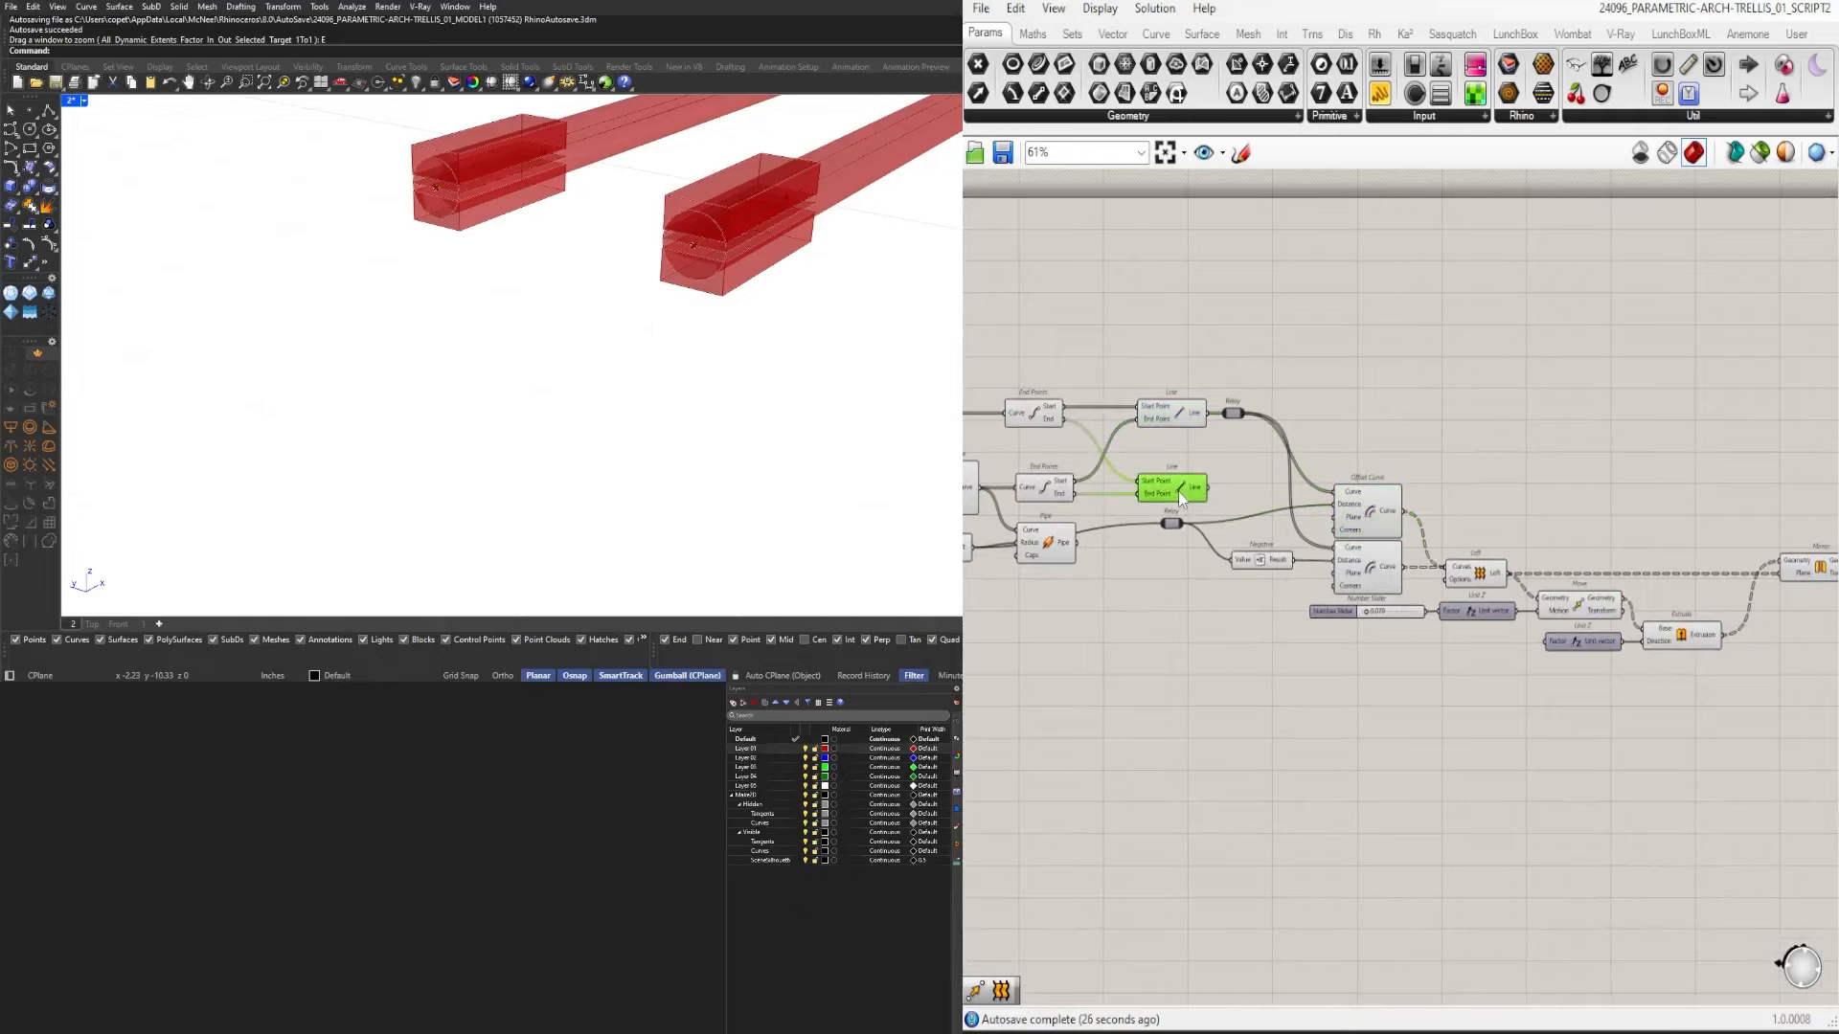
scroll(1196, 494, down, 3)
drag(1640, 727, 1247, 467)
scroll(1264, 474, up, 4)
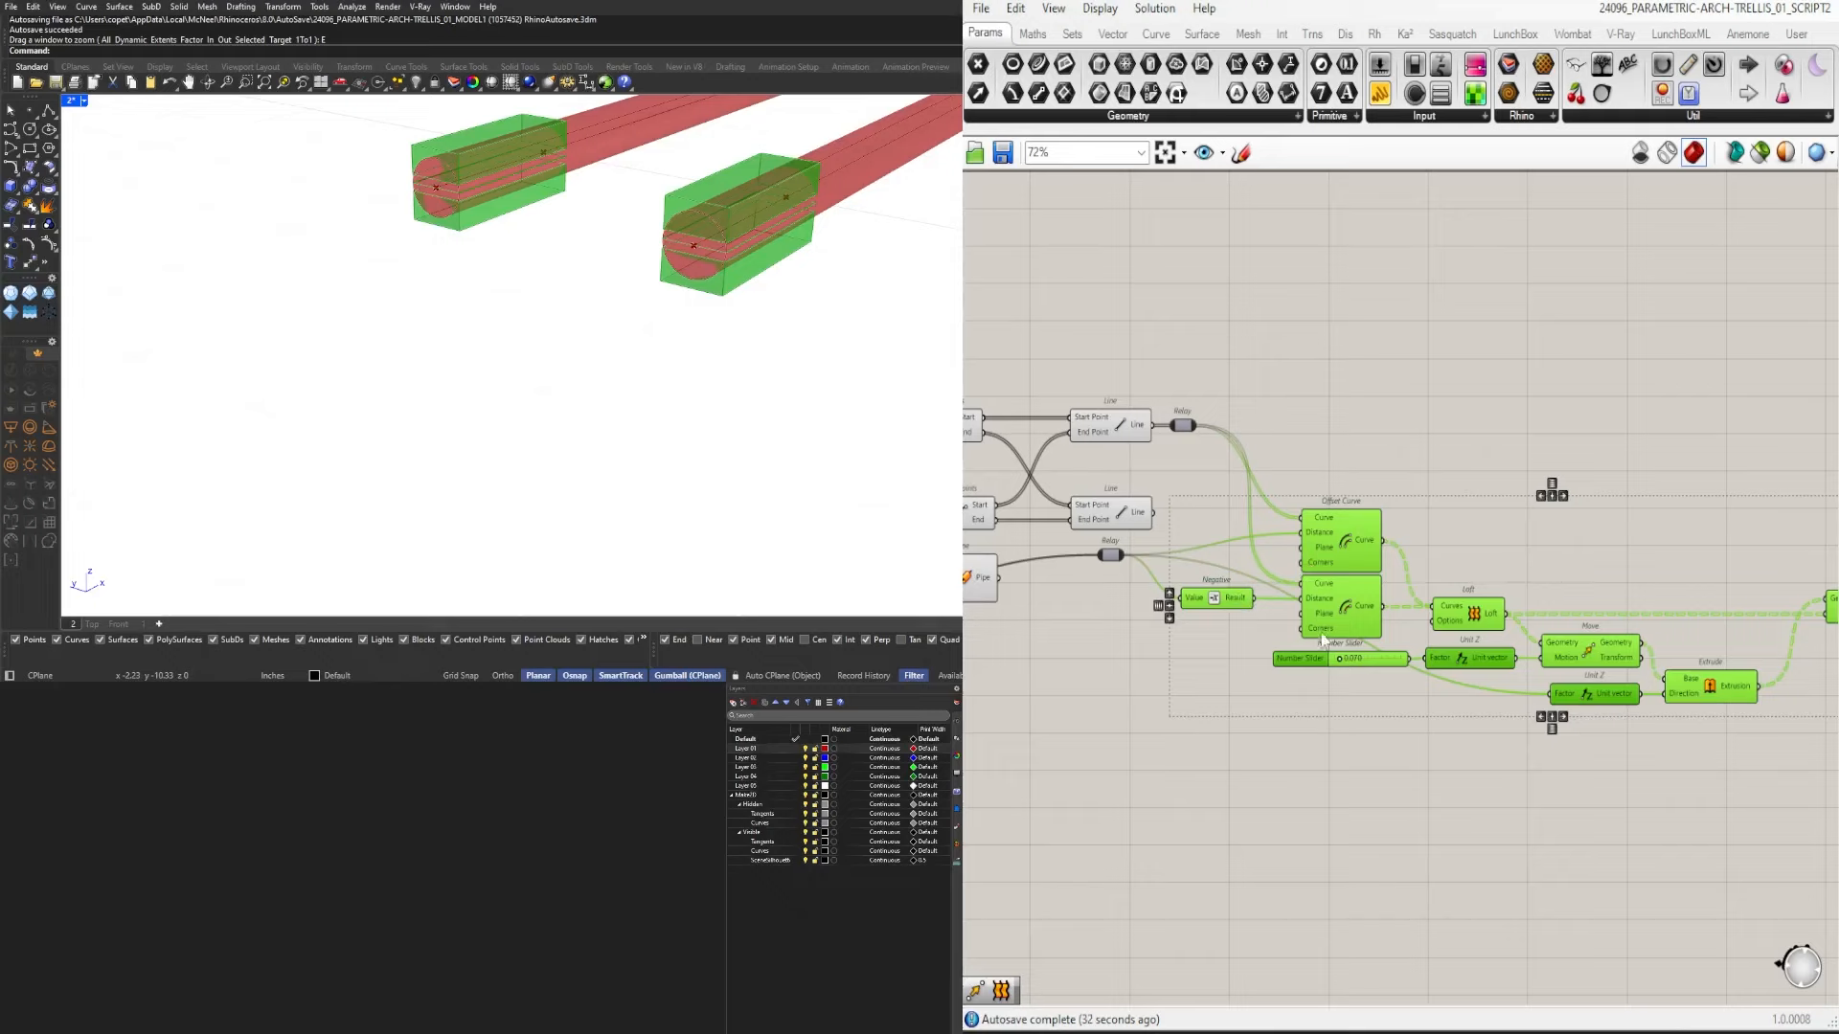
ctrl+click(1304, 660)
right_drag(1540, 720, 1543, 686)
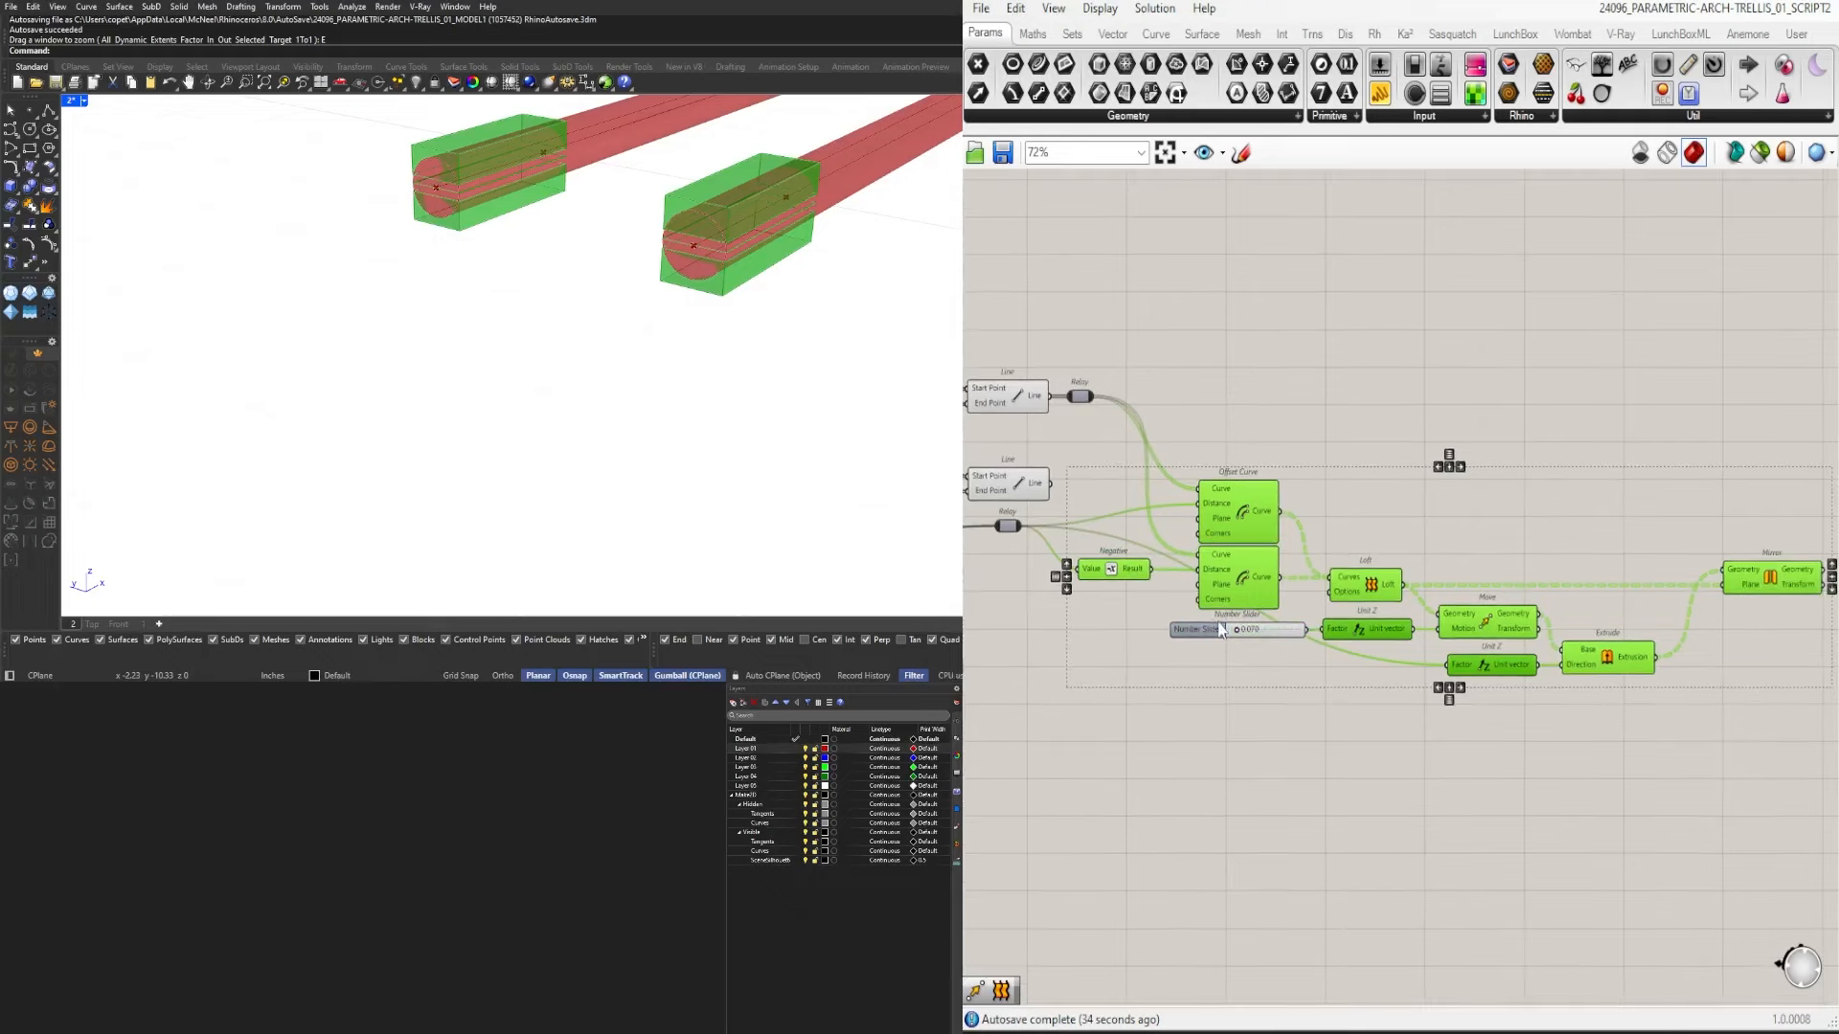
scroll(1221, 629, down, 2)
scroll(1324, 624, down, 2)
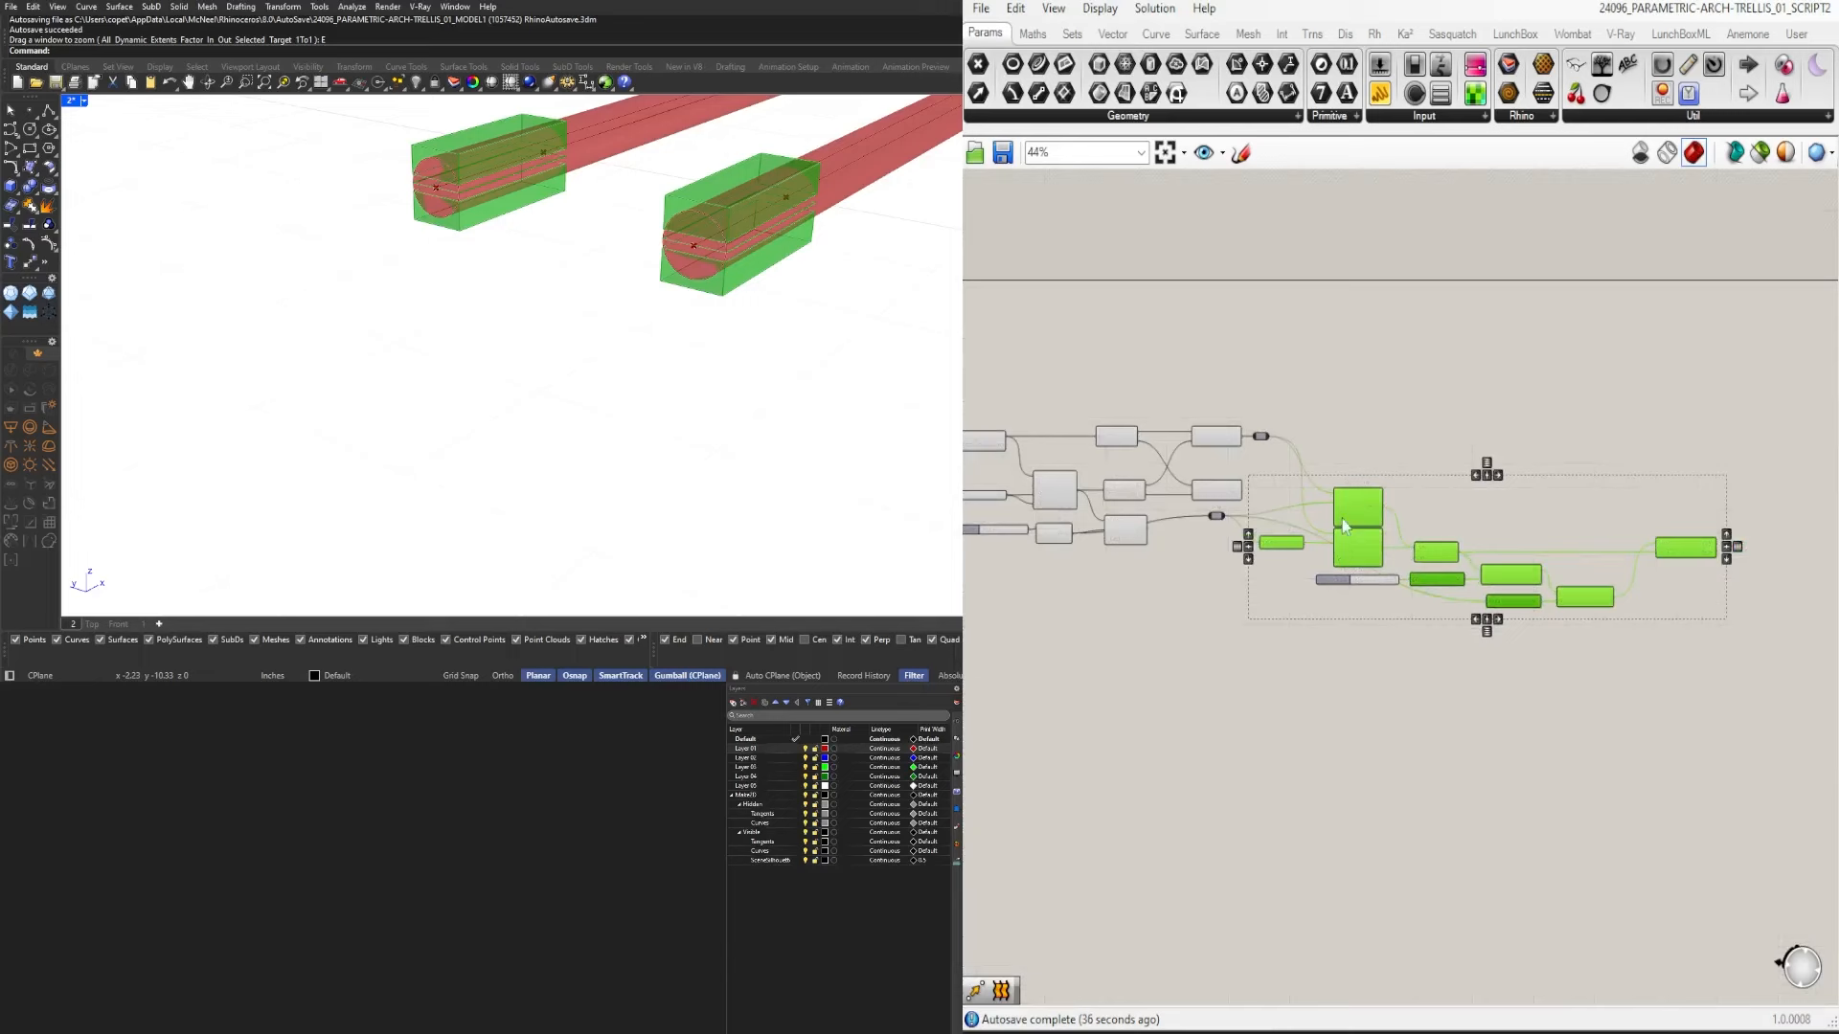
alt+drag(1349, 508, 1358, 634)
scroll(1255, 492, up, 4)
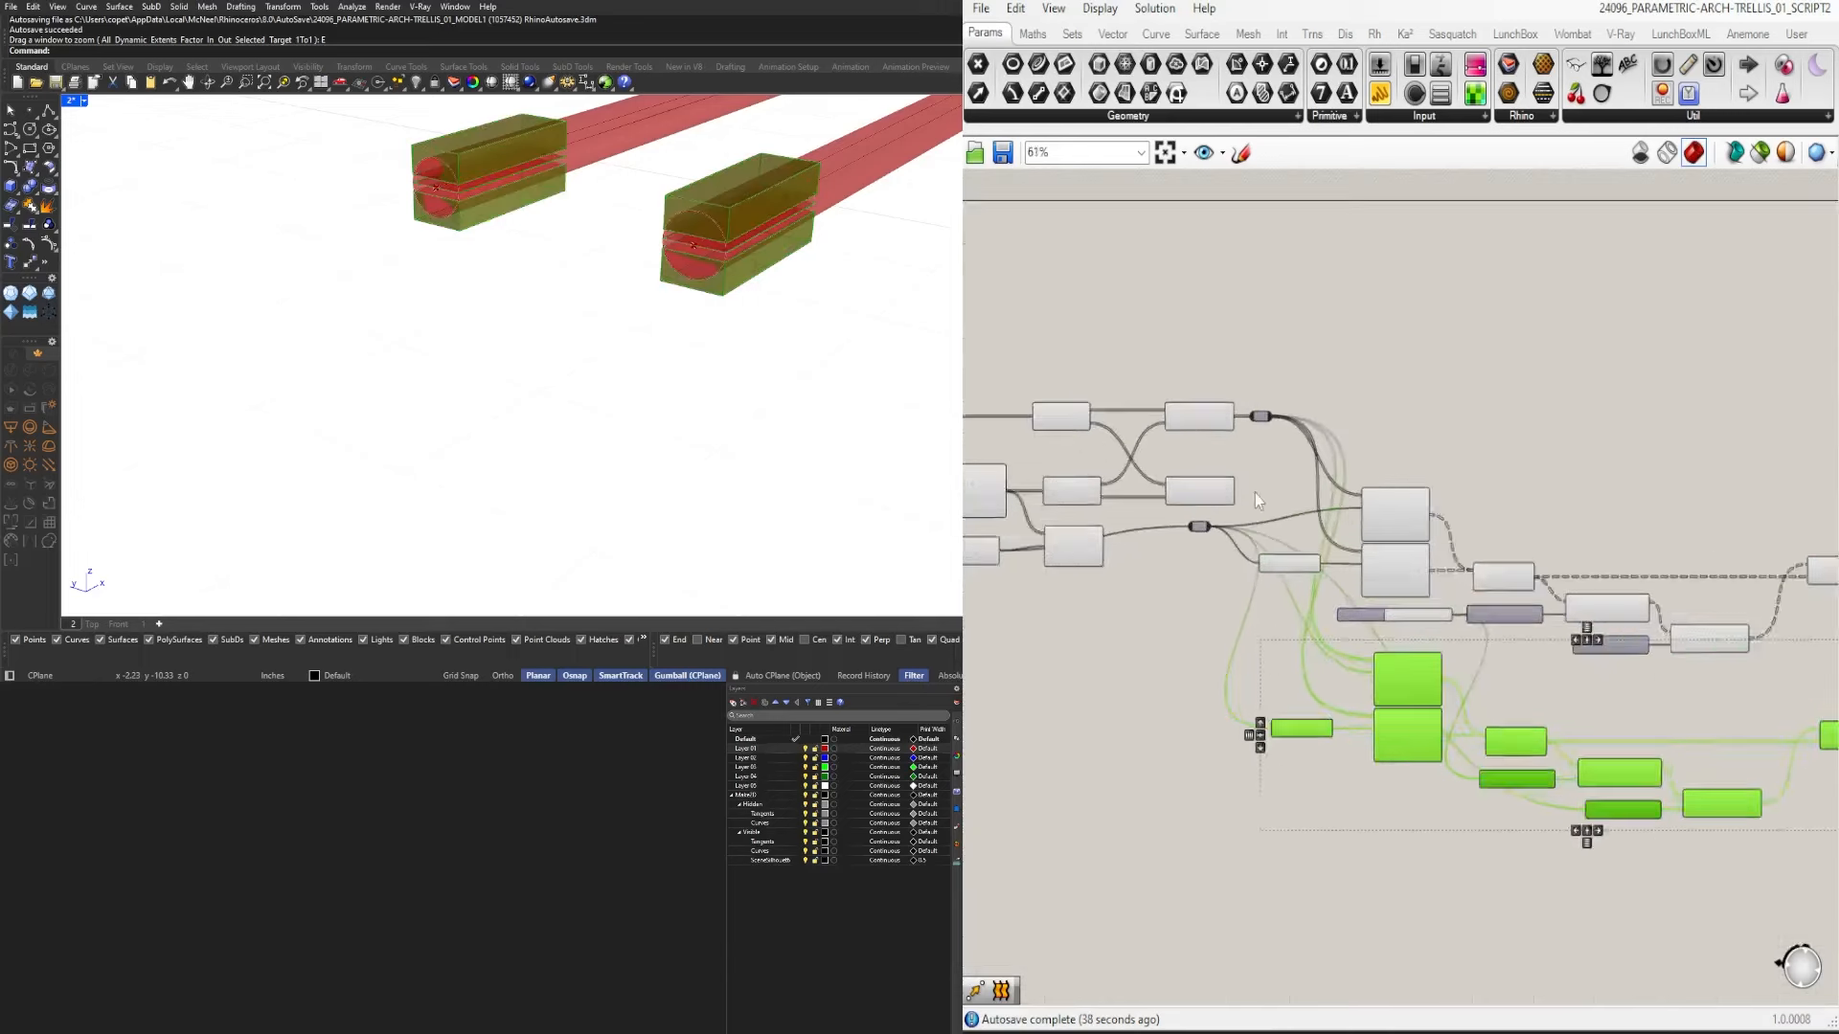
drag(1231, 490, 1074, 492)
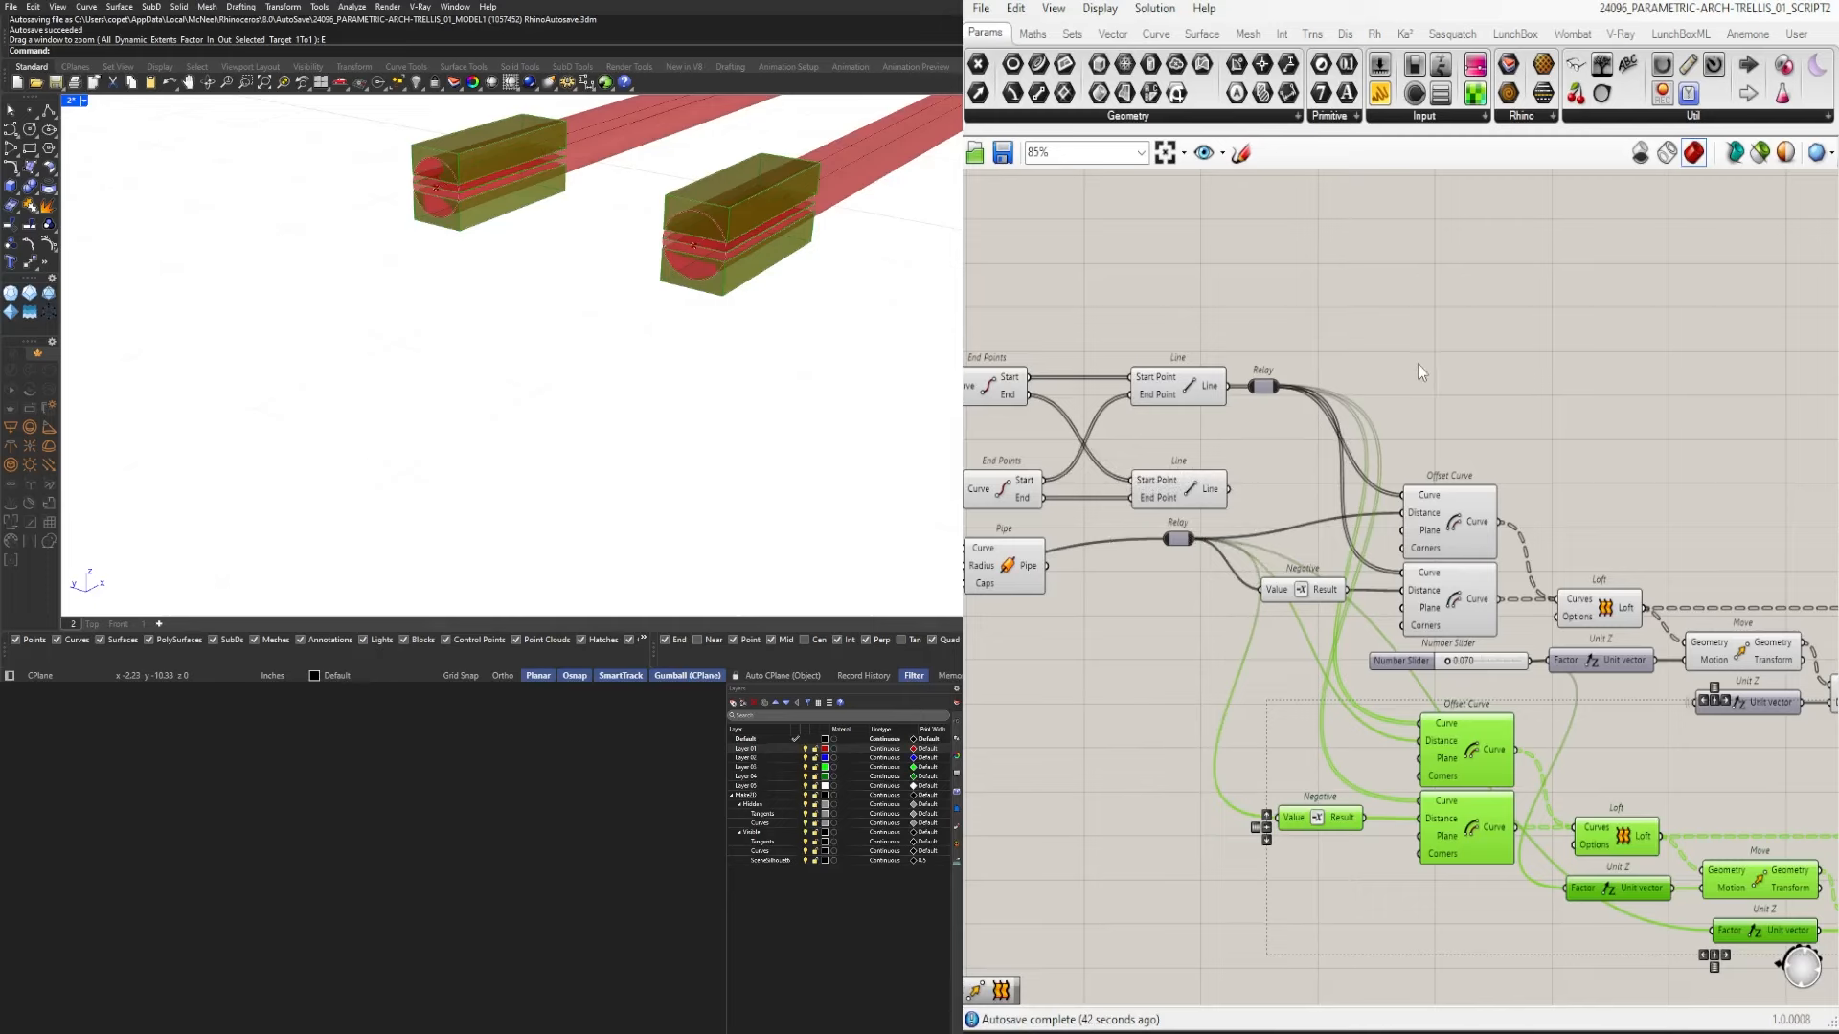
key(Delete)
Duplicate the Line Relay and the cutter components below the originals, leaving out the 0.070 Number Slider.
scroll(1374, 418, down, 2)
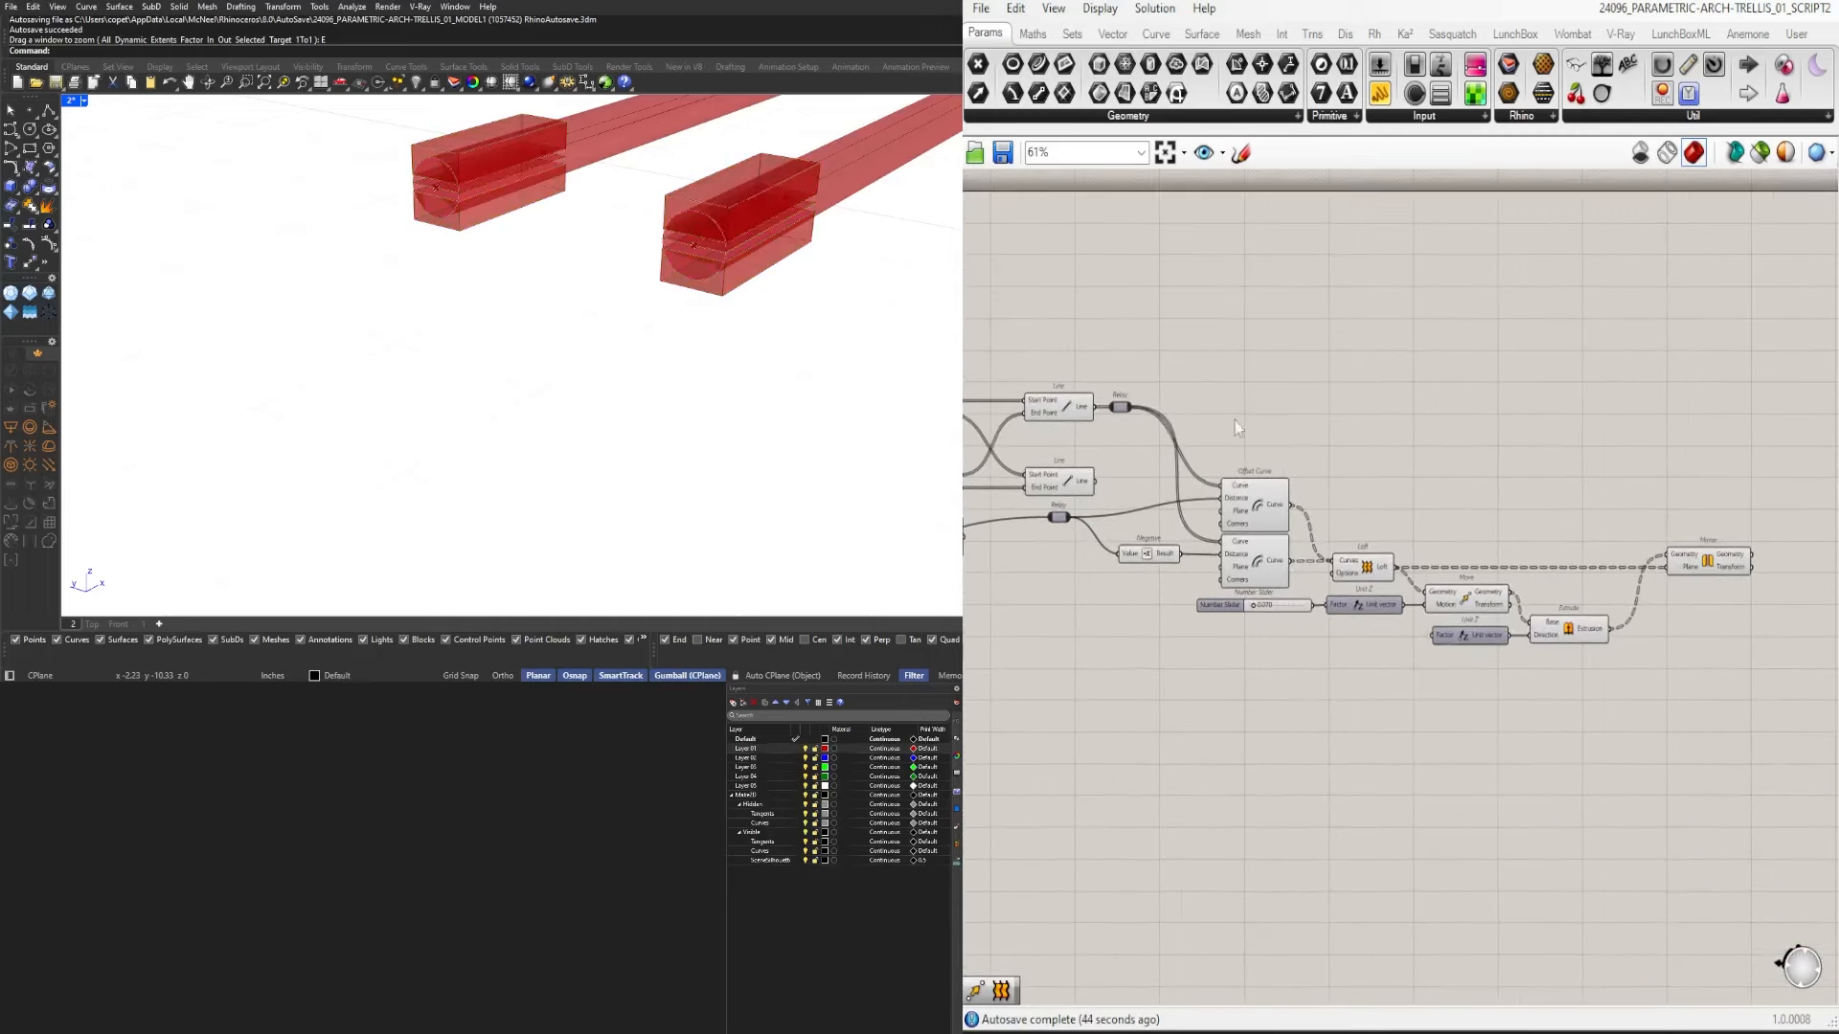
click(1120, 409)
shift+drag(1772, 678, 1209, 446)
shift+drag(1166, 676, 1116, 536)
ctrl+click(1214, 604)
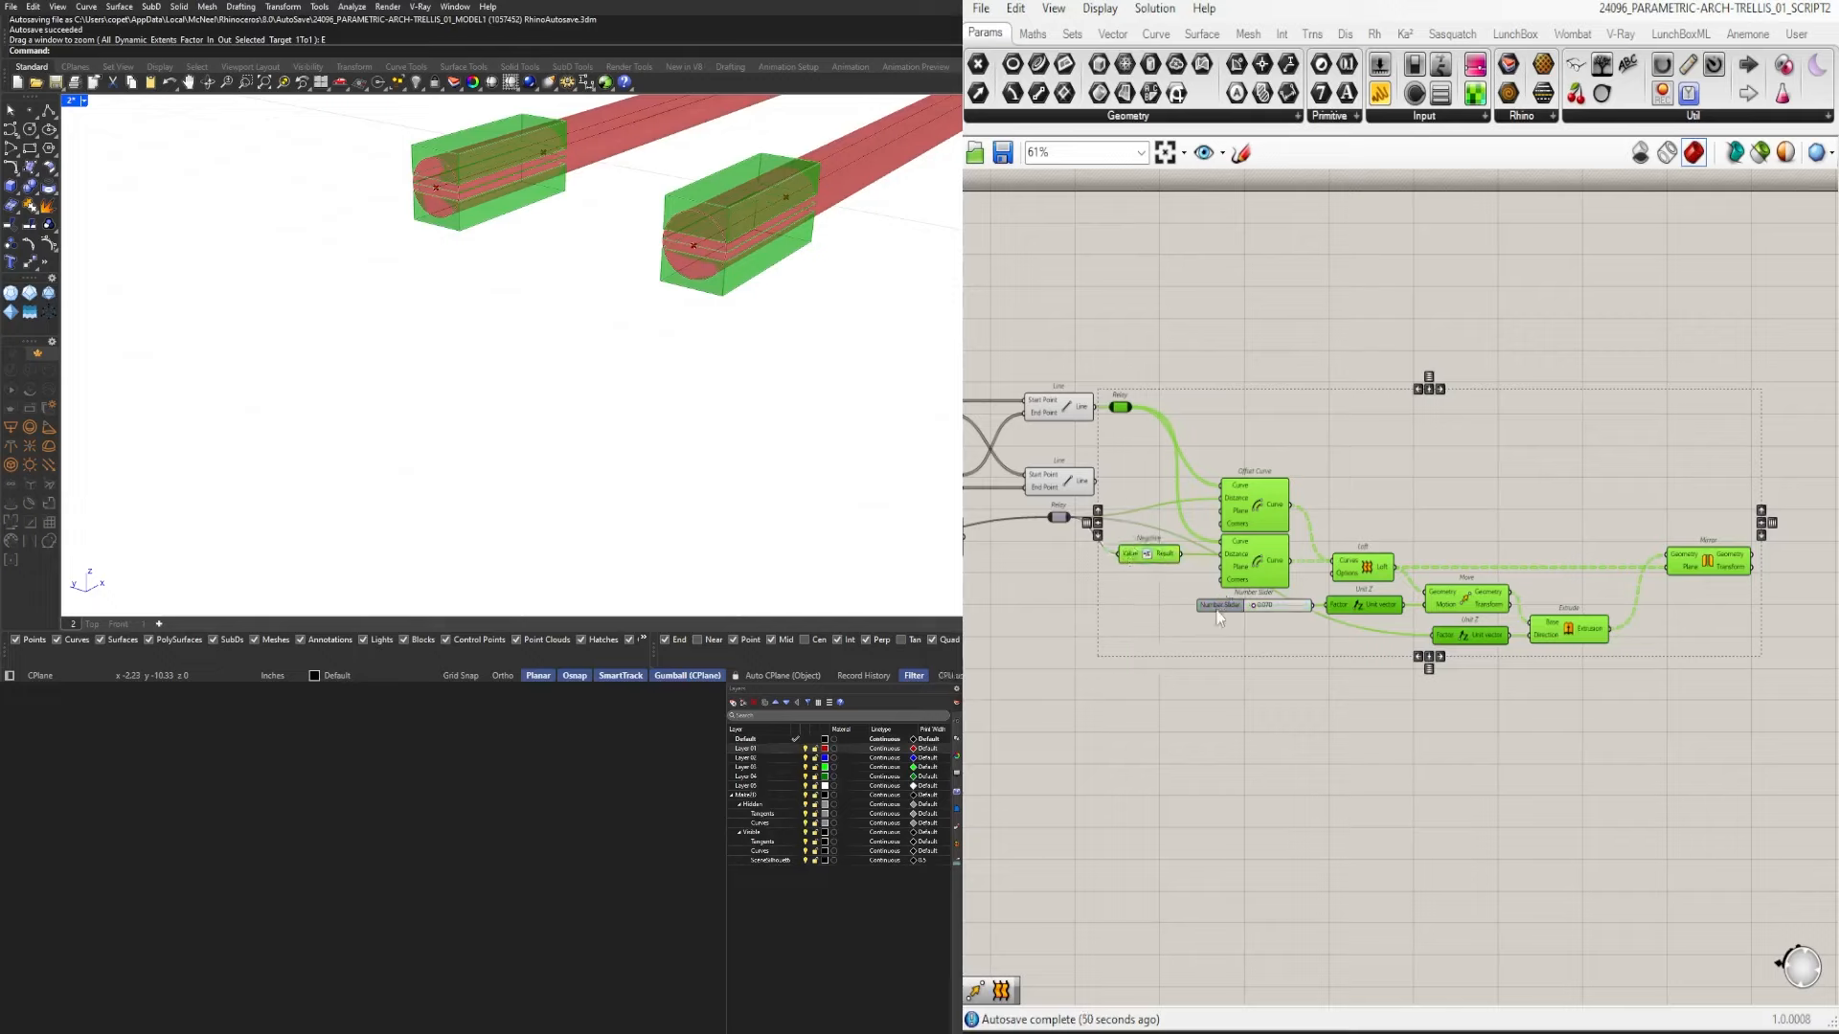
alt+drag(1118, 411, 1113, 651)
Connect the lower Line component's output to the copied Relay.
right_drag(1111, 640, 1343, 638)
scroll(1328, 508, up, 3)
click(1331, 501)
drag(1326, 466, 1404, 784)
Examine the cutter volumes at both ends of the laid-out struts in the Rhino viewport.
scroll(804, 316, down, 5)
right_drag(804, 316, 766, 302)
scroll(767, 302, up, 5)
scroll(766, 301, down, 4)
scroll(749, 316, down, 3)
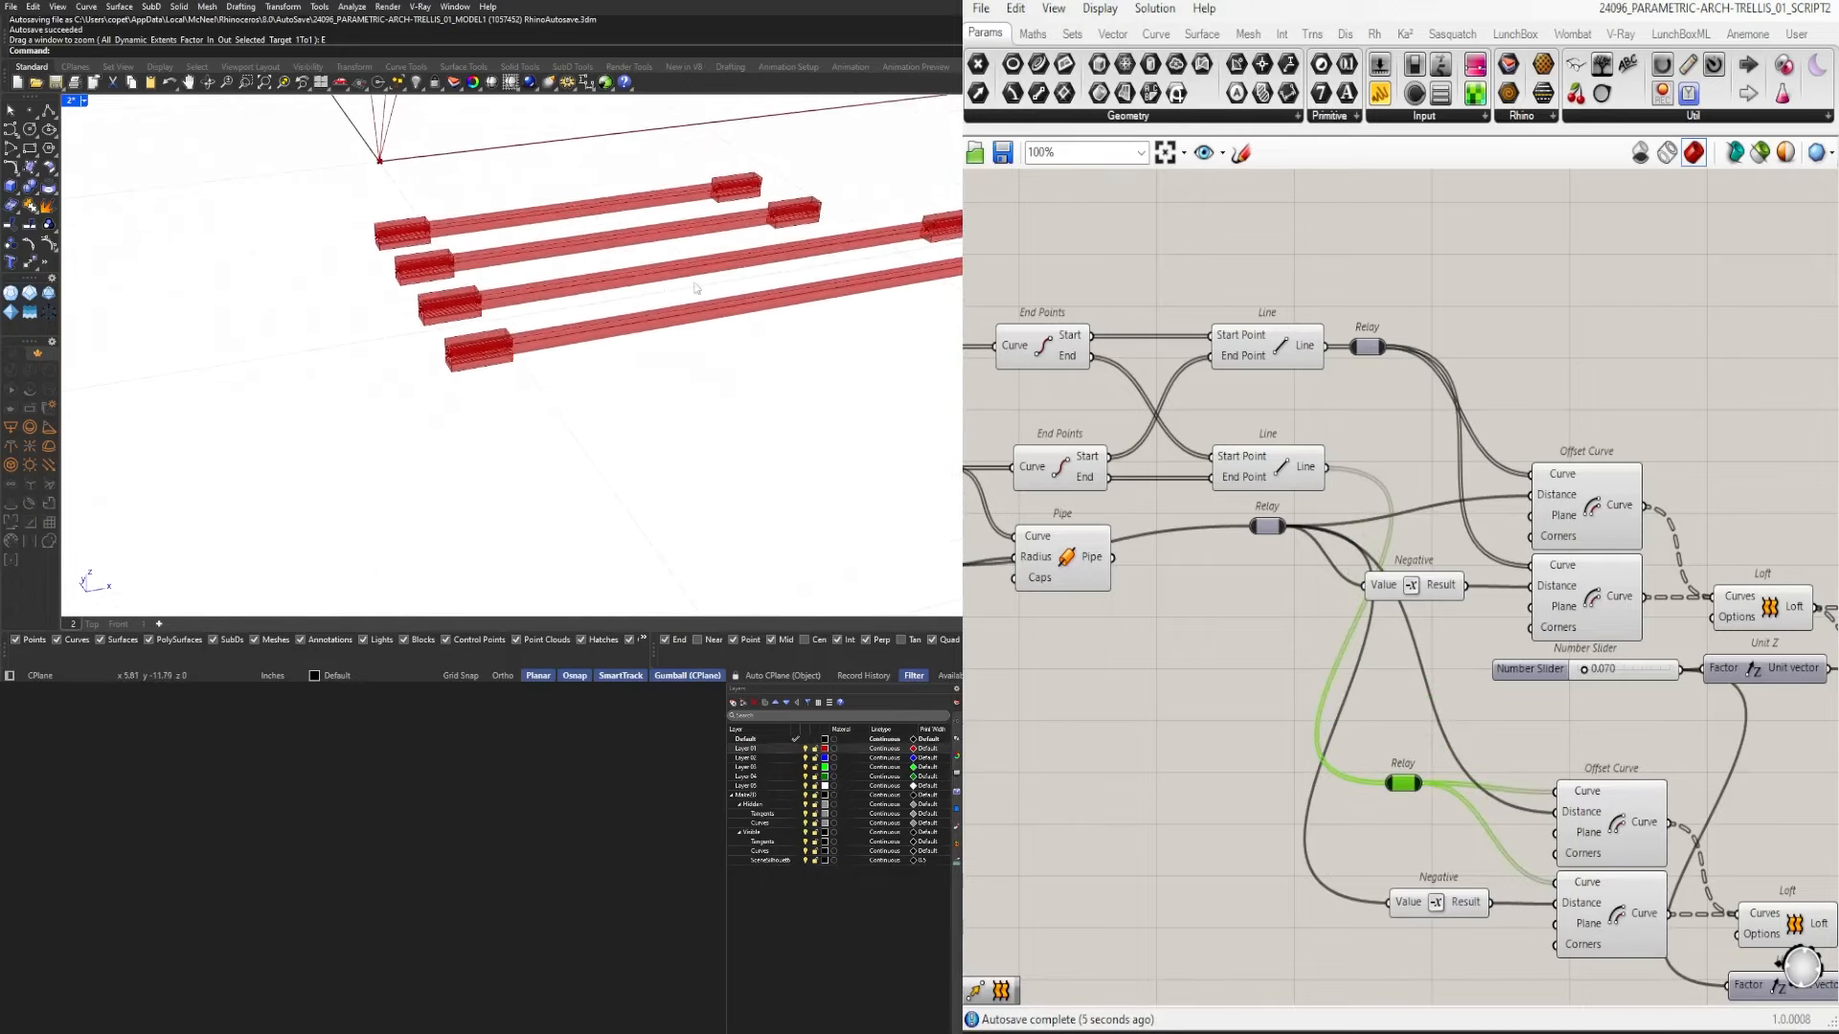
scroll(388, 335, up, 4)
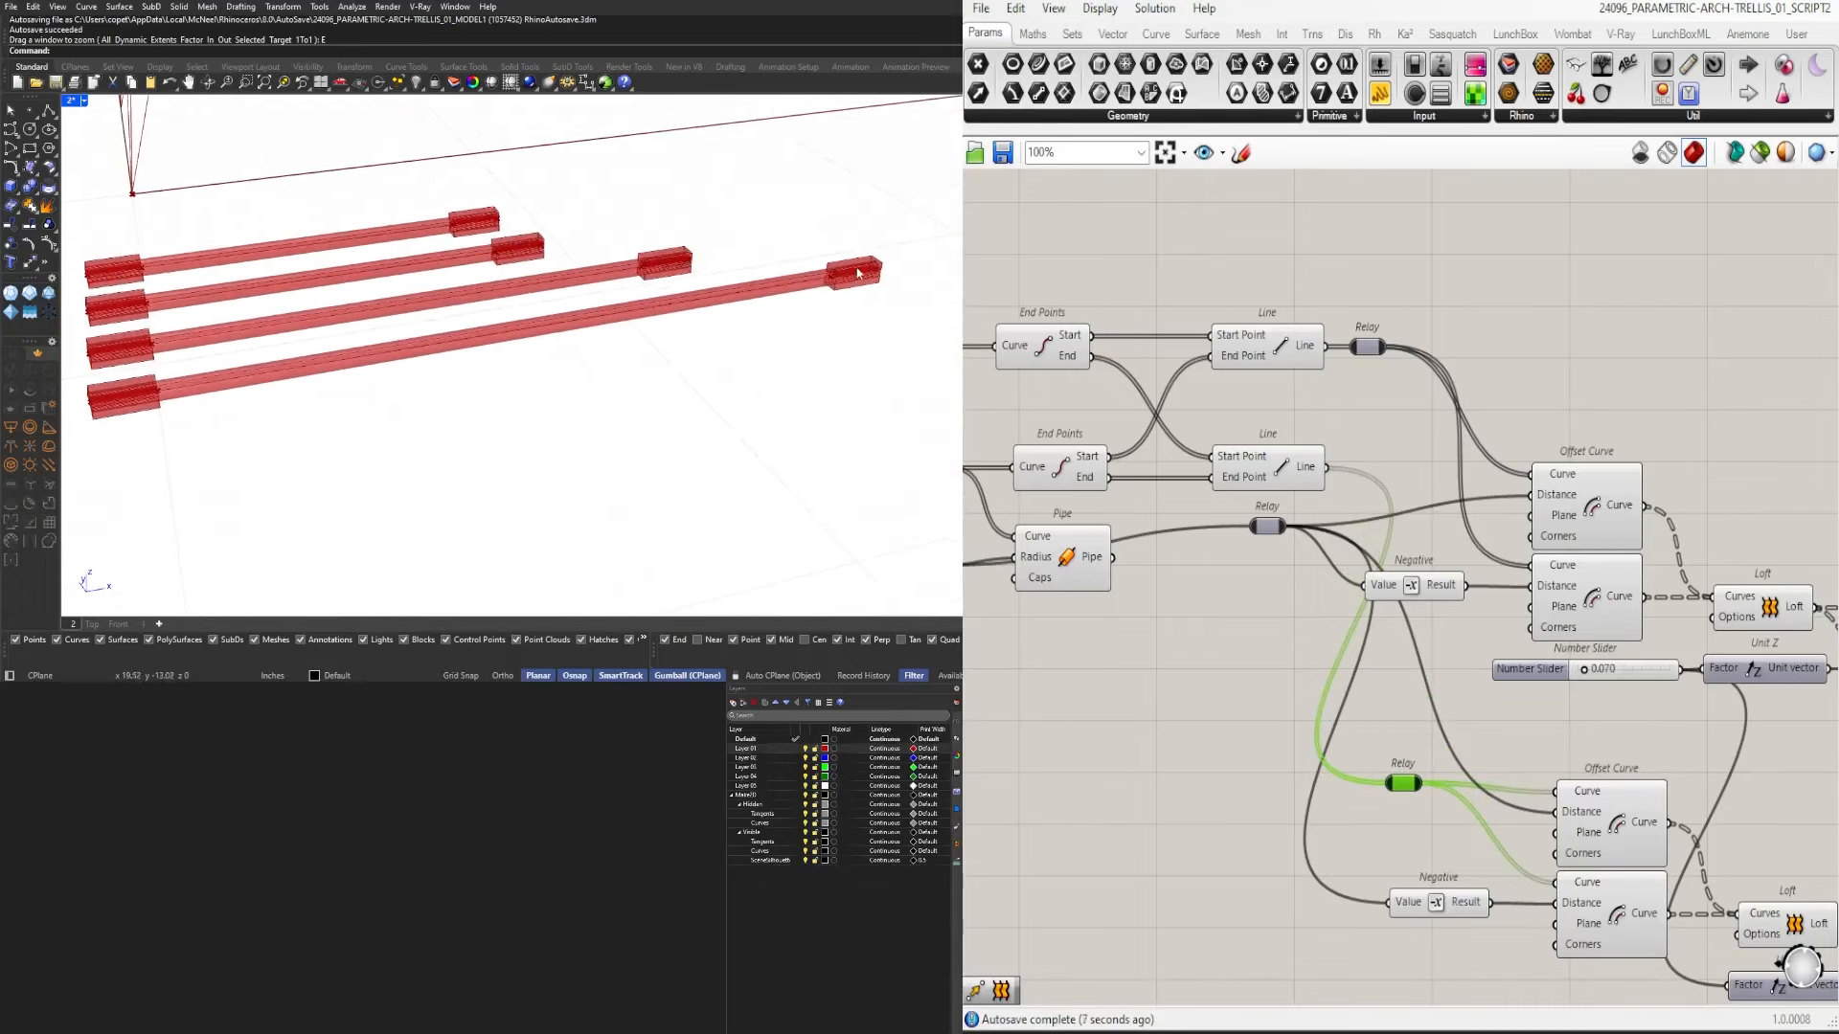
shift+right_drag(204, 387, 459, 388)
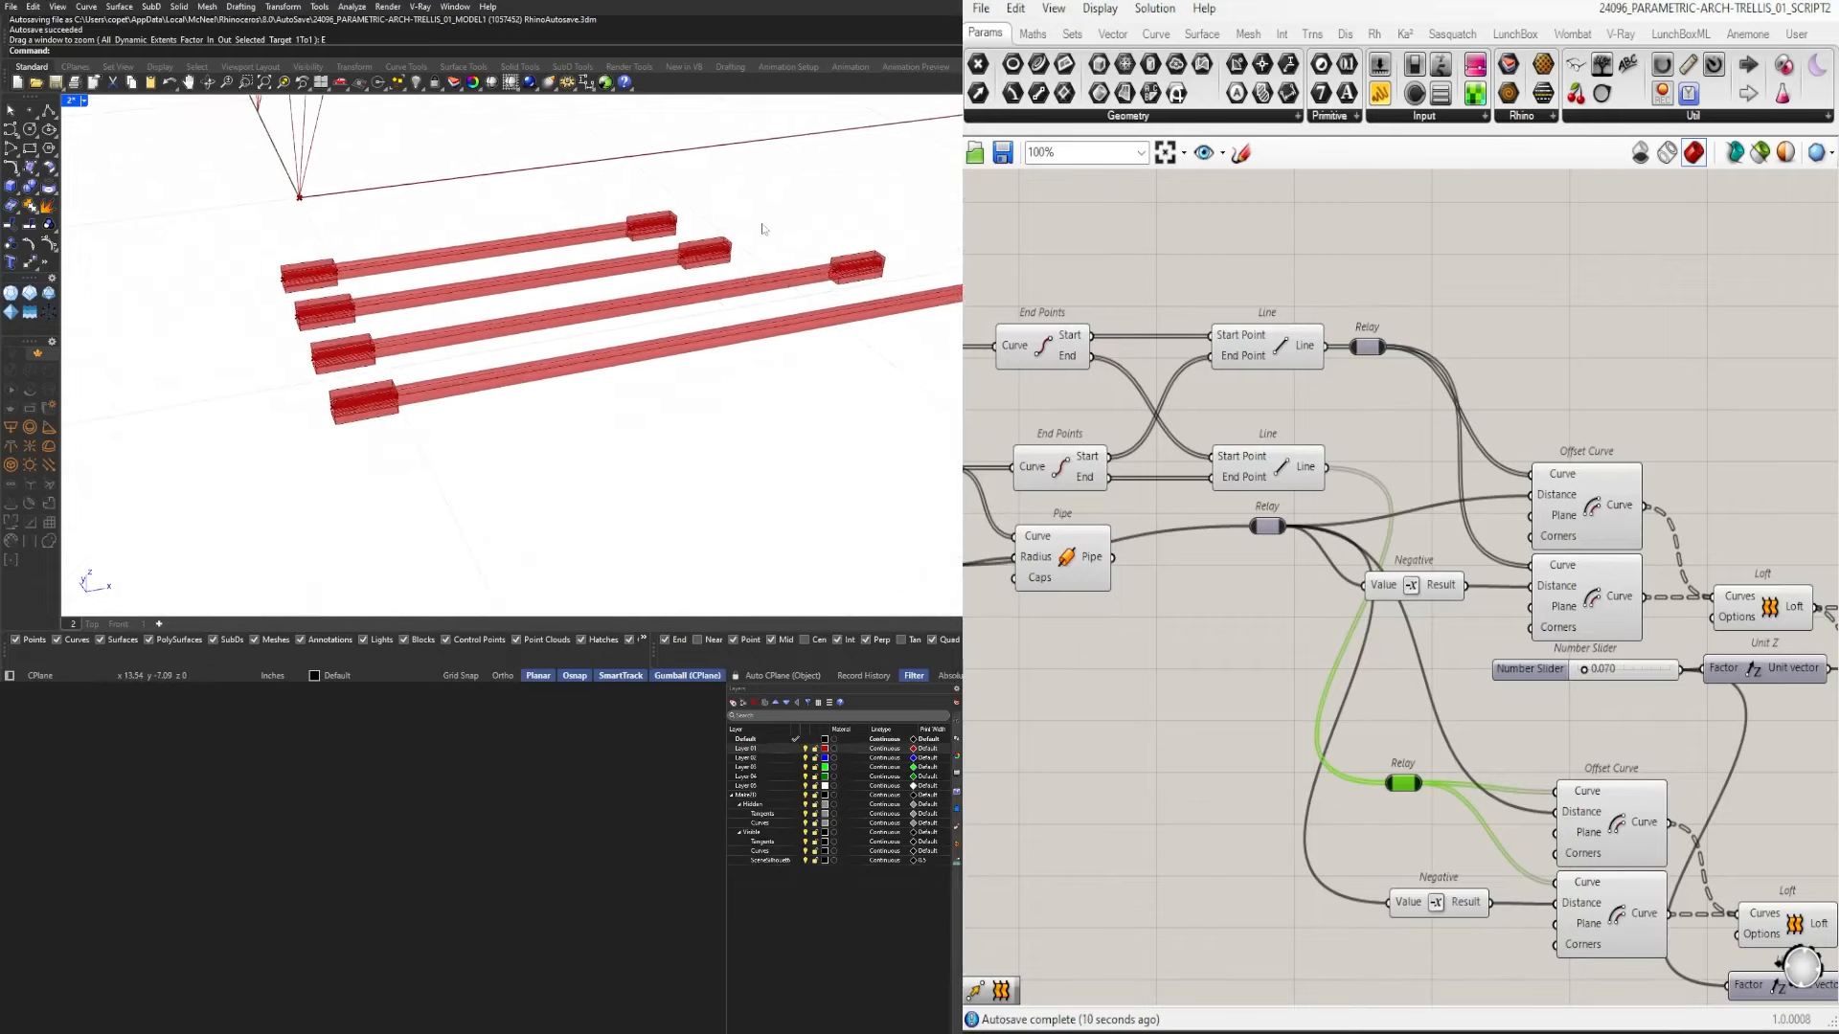
scroll(381, 275, down, 3)
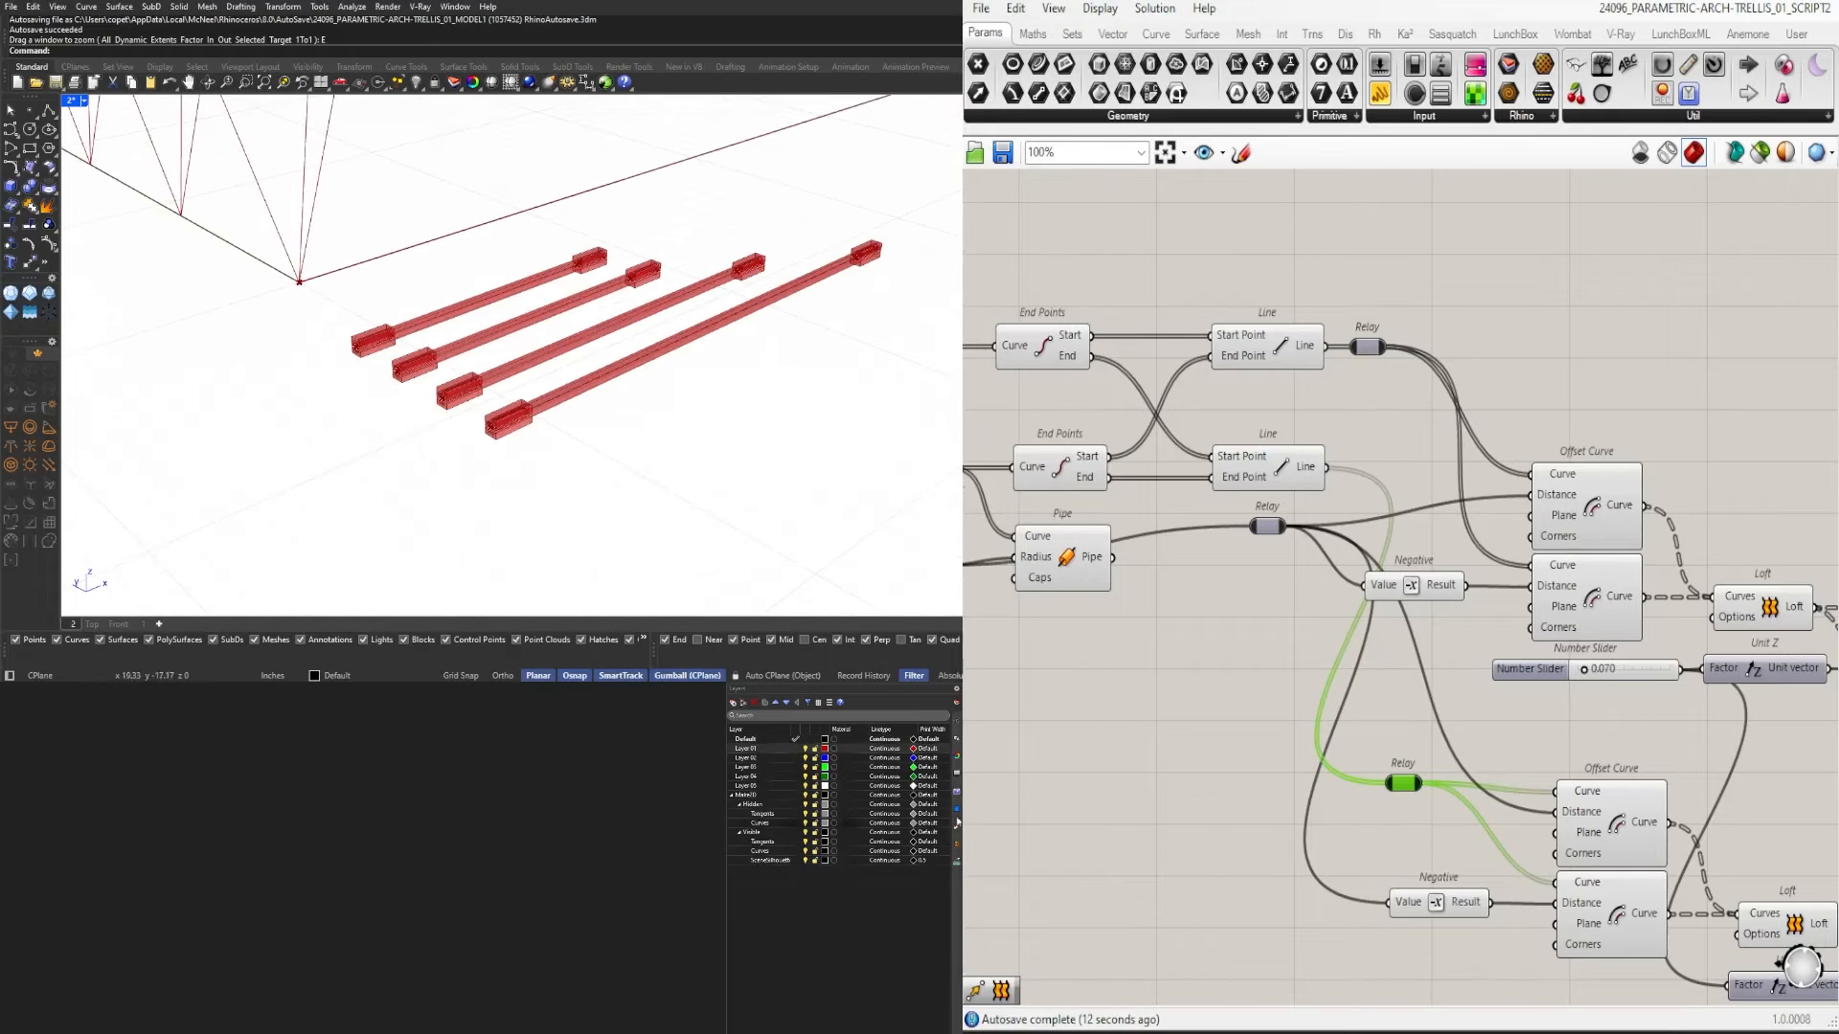
Delete the three Relays so the Line and Division outputs feed the cutter components directly.
scroll(1247, 553, down, 4)
scroll(1450, 582, up, 2)
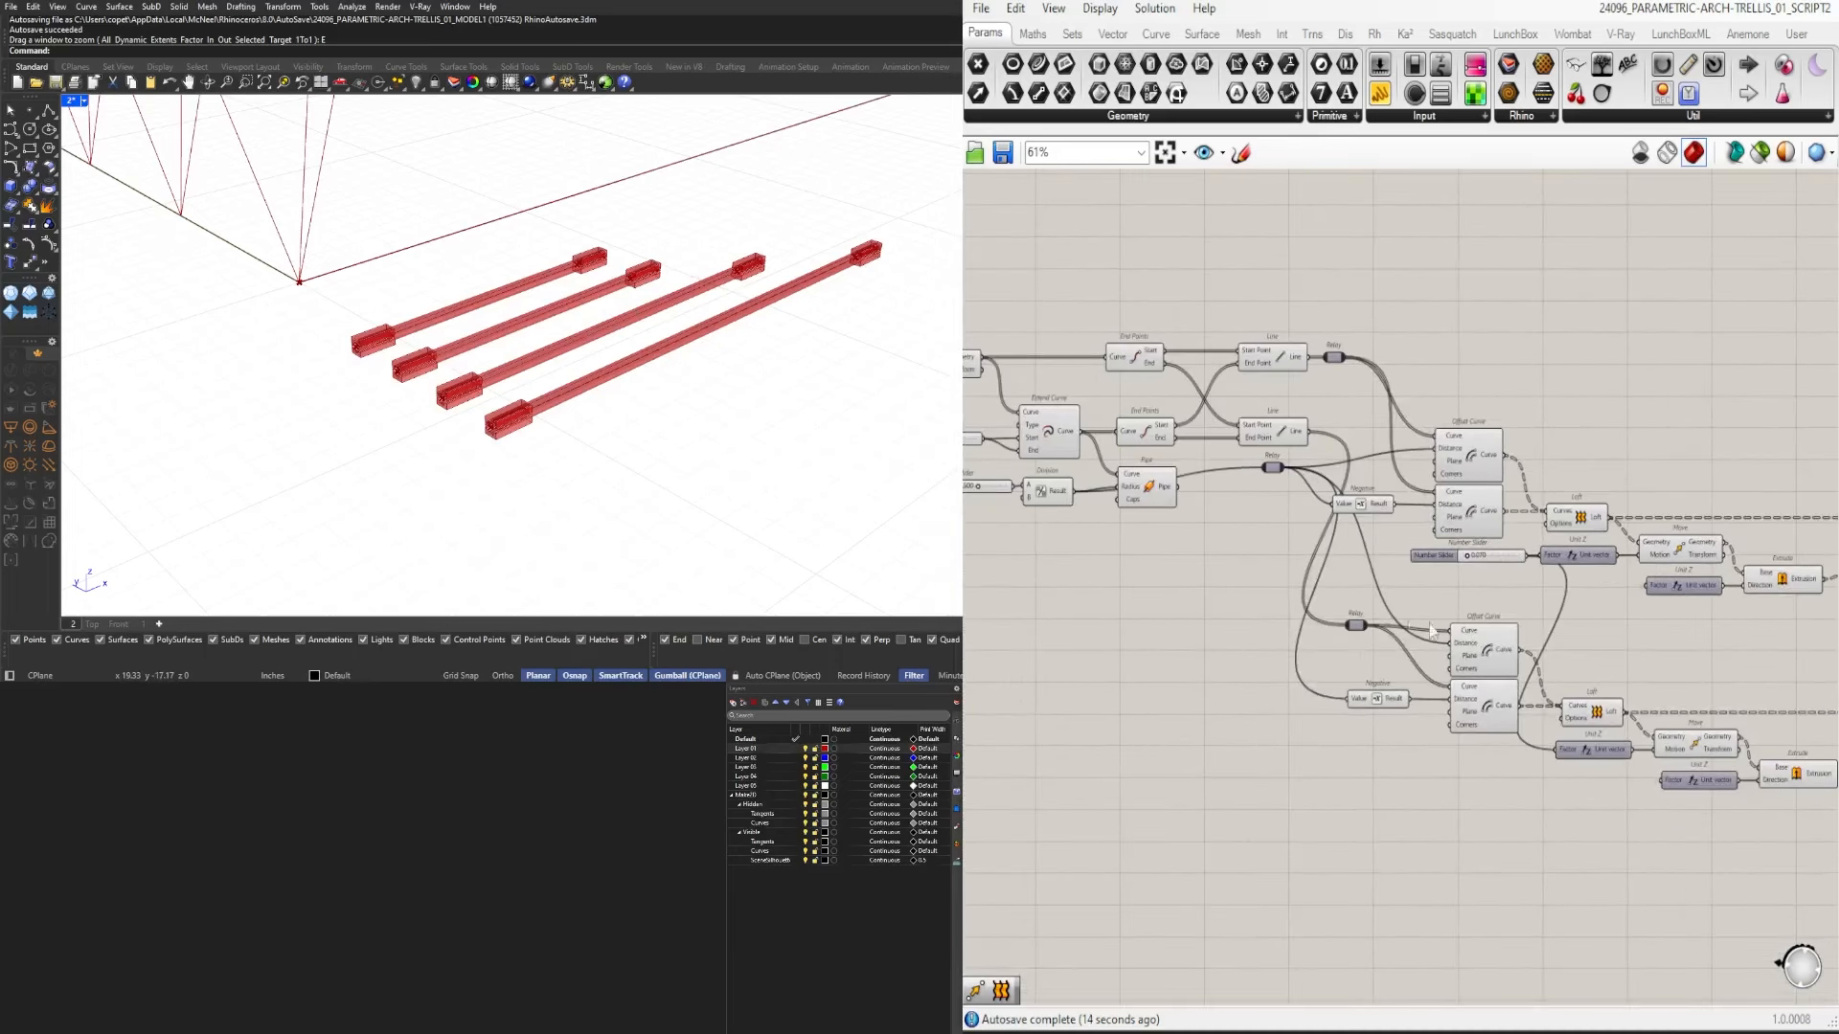
scroll(1042, 605, up, 3)
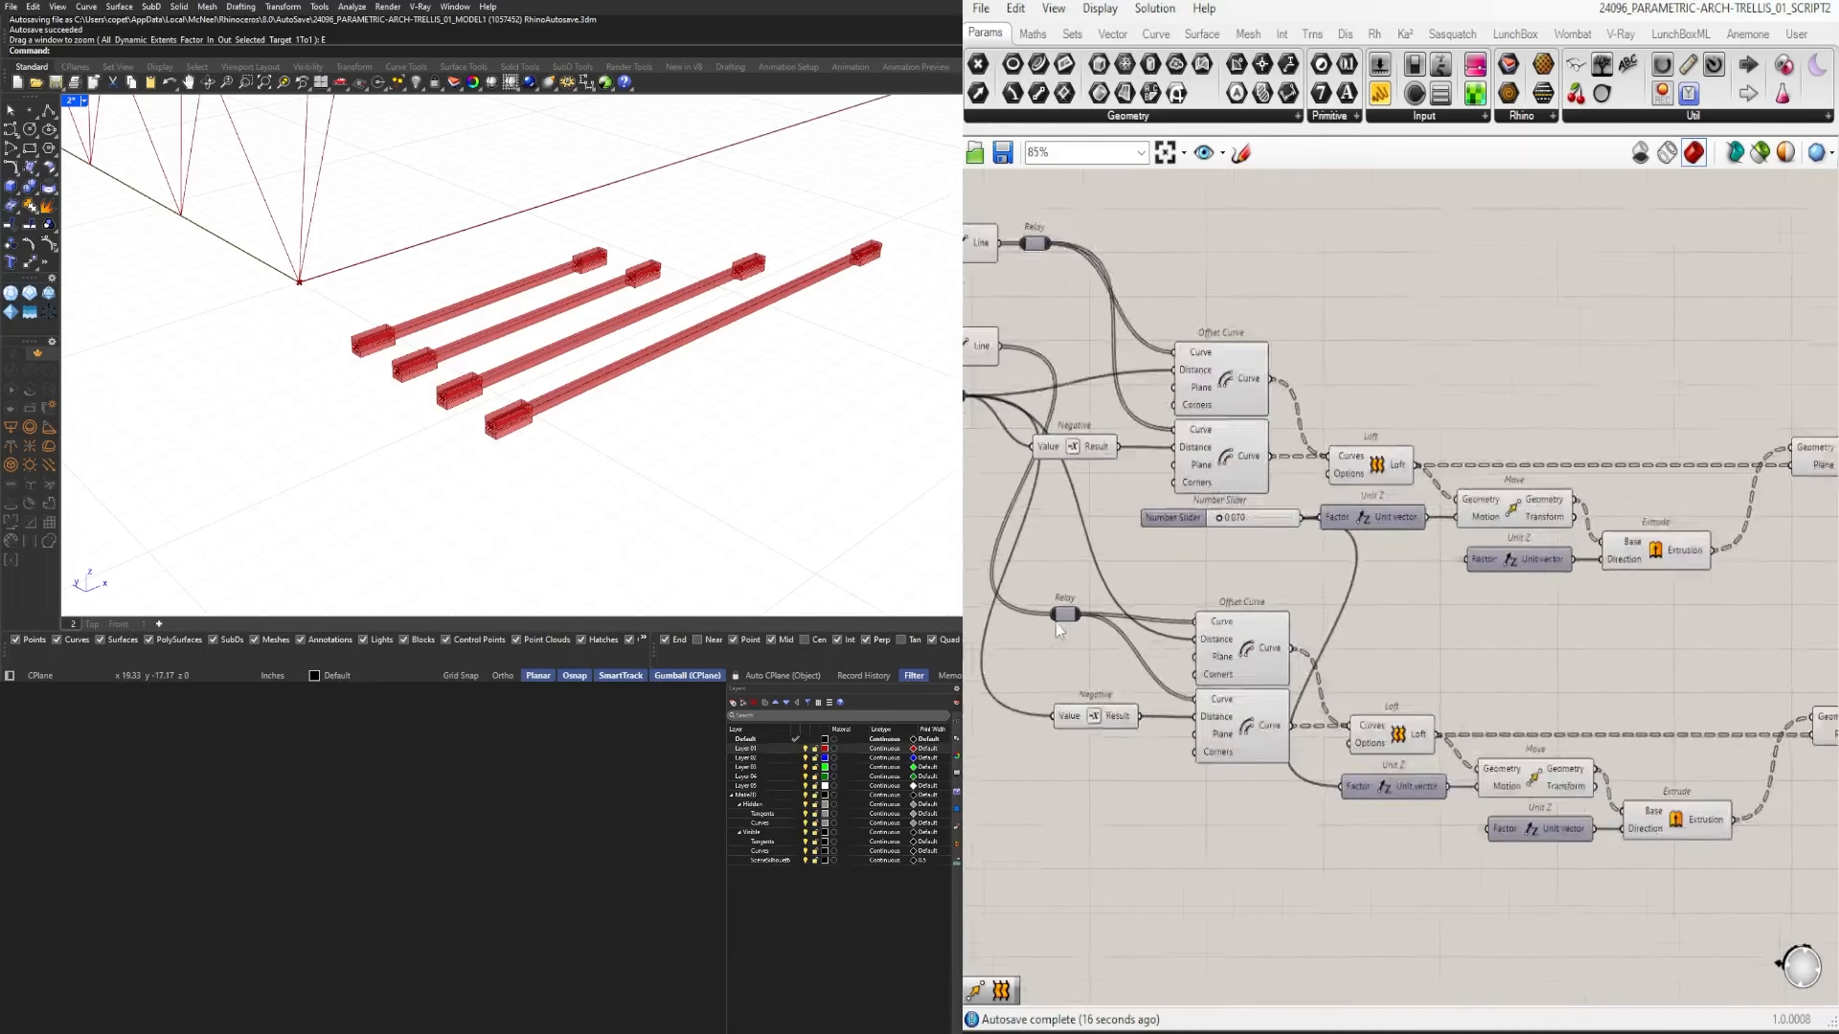
click(1063, 614)
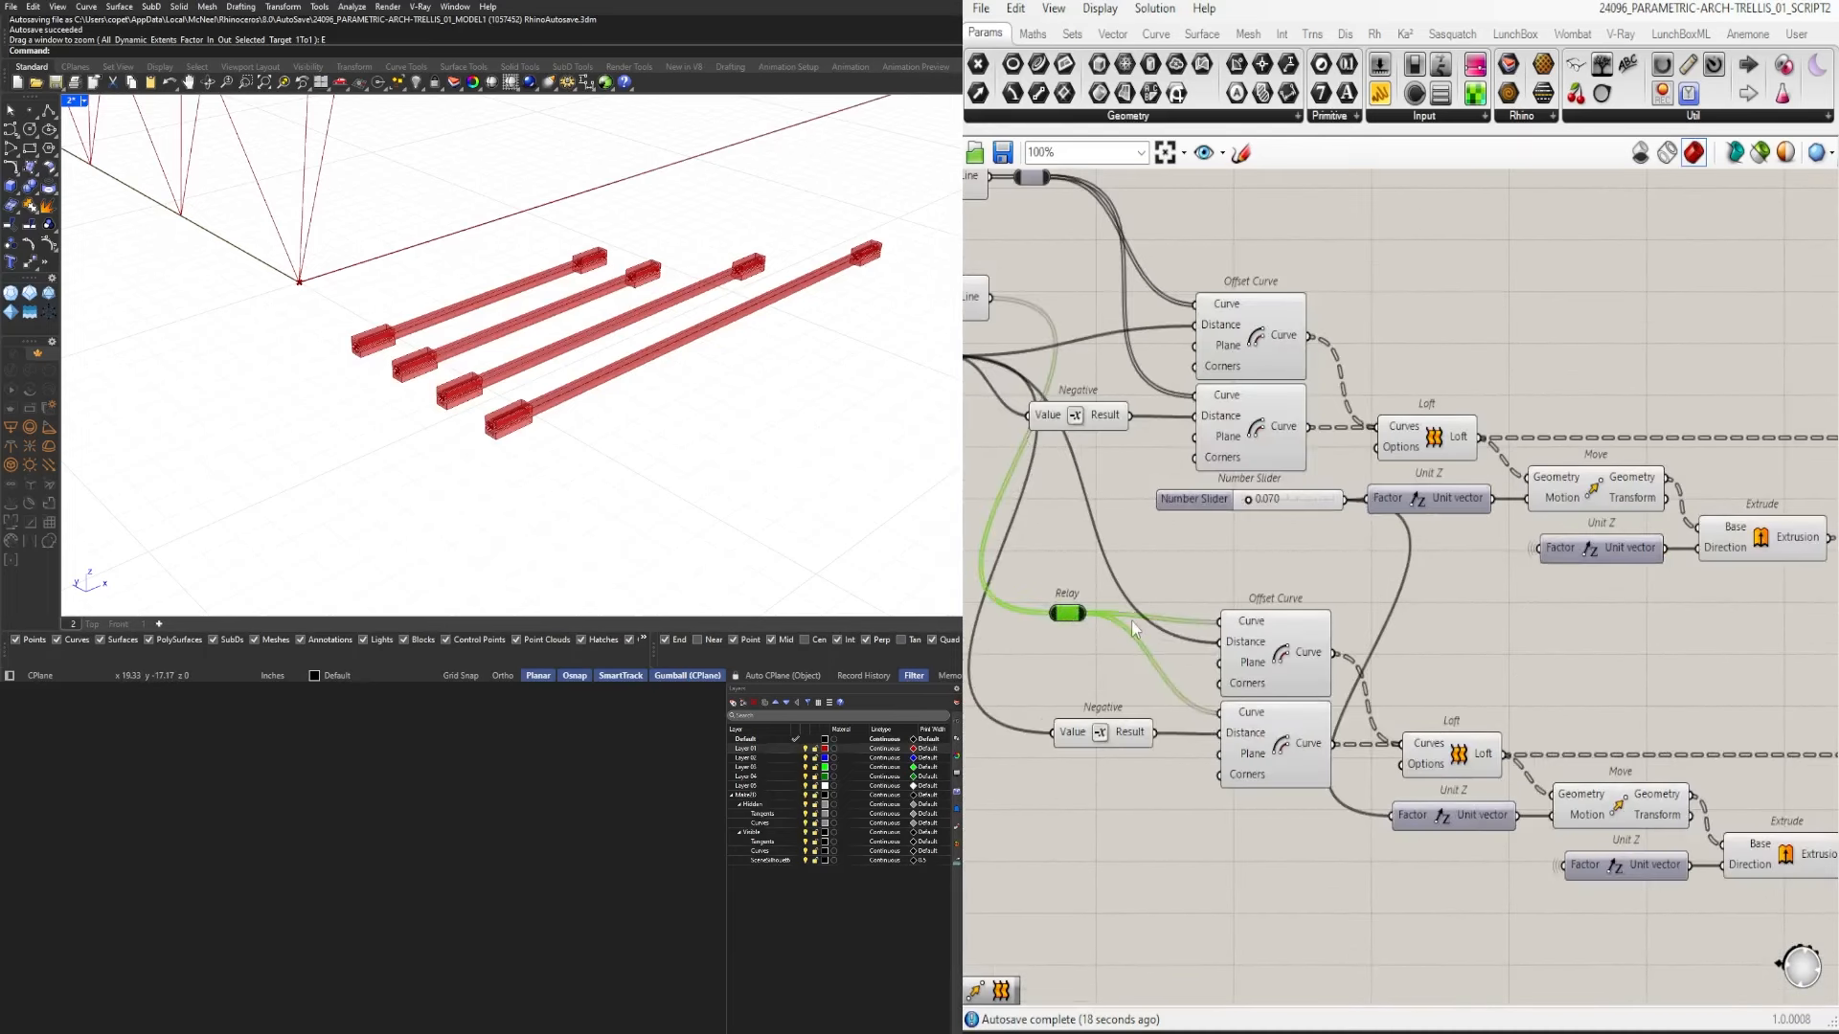
scroll(1133, 628, down, 3)
click(1261, 440)
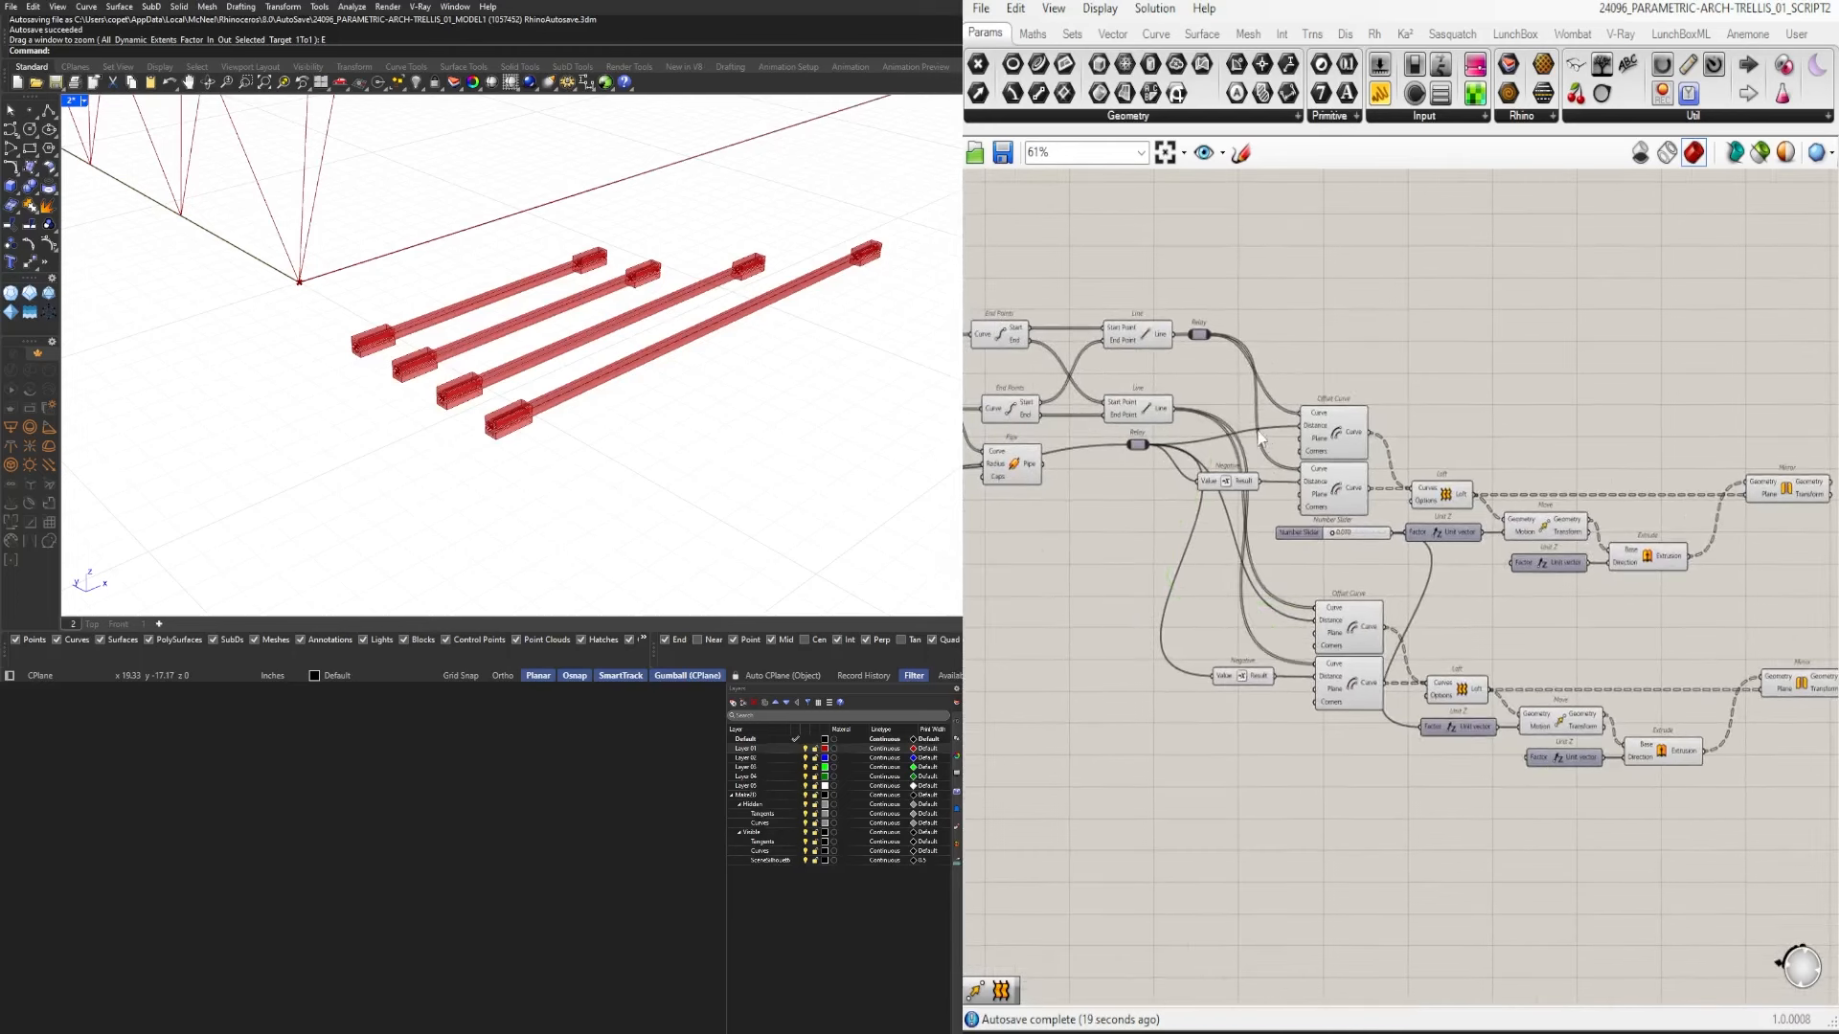
click(1138, 445)
key(Delete)
click(1199, 335)
key(Delete)
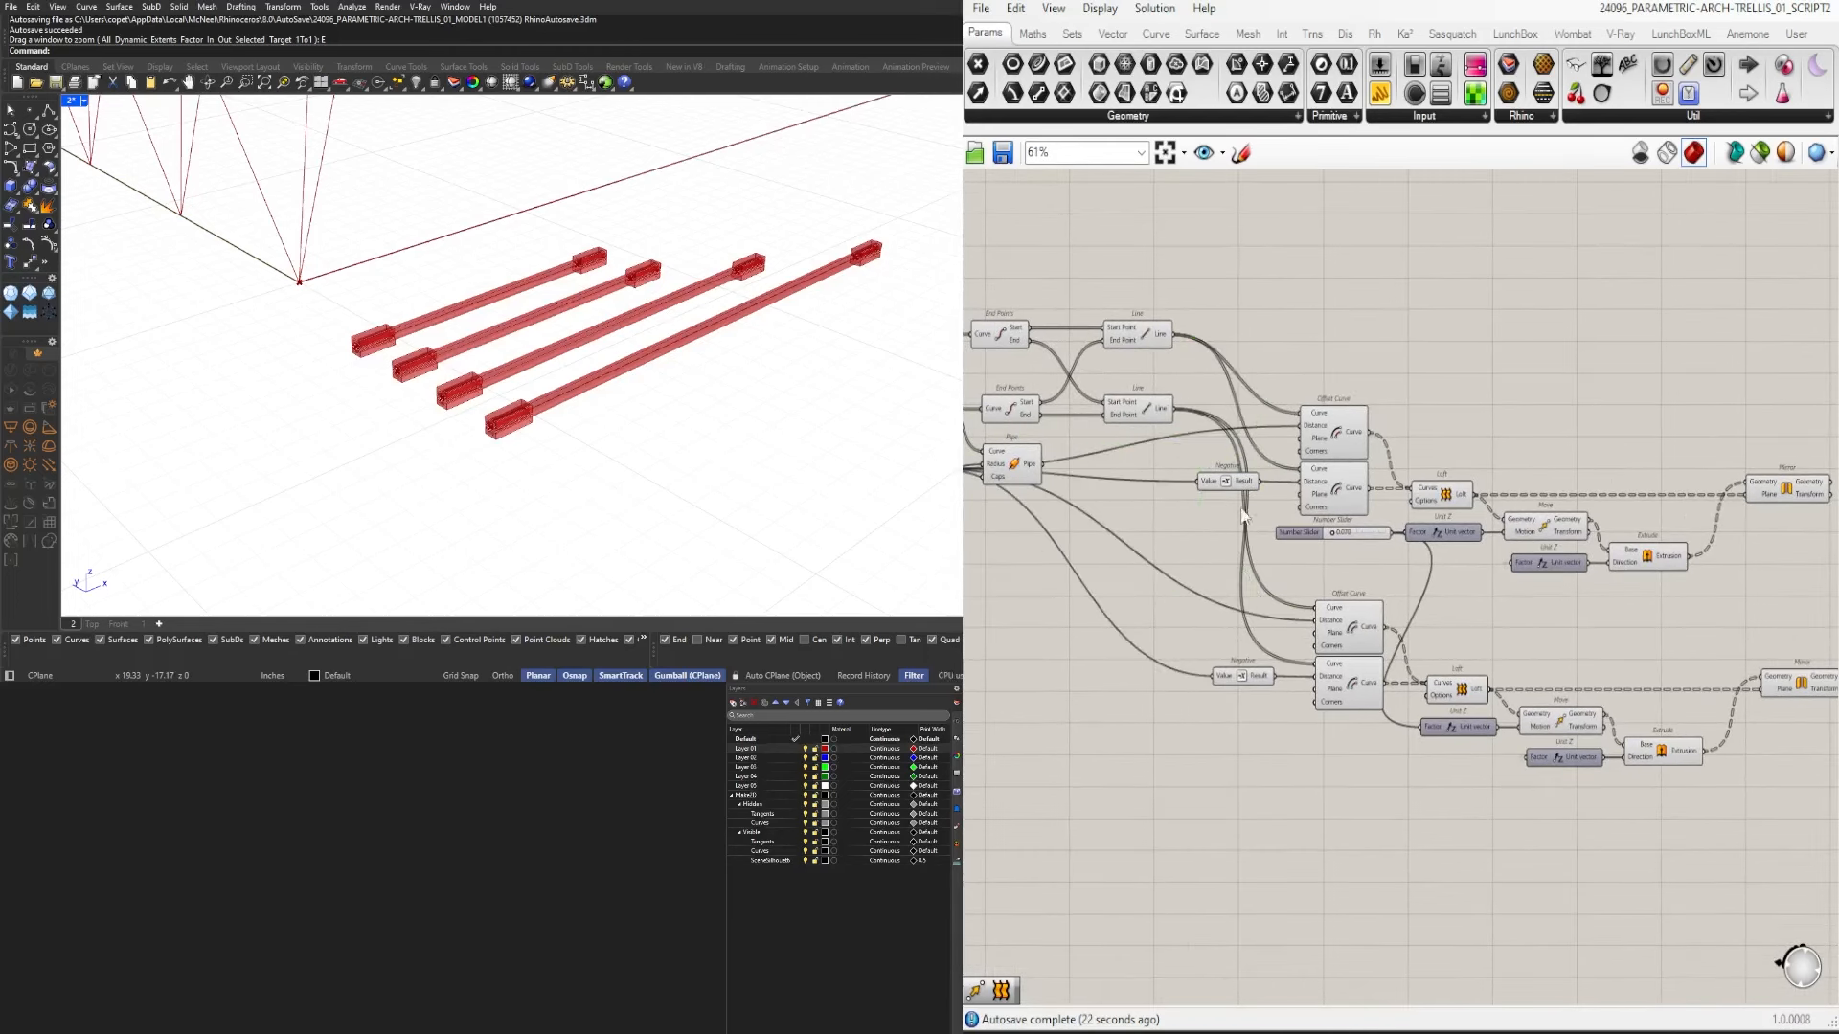
Hide the incoming wires of the lower Negative's Value input and the first lower Offset Curve's Distance input.
scroll(1238, 690, up, 2)
right_click(1209, 667)
mouse_move(1417, 695)
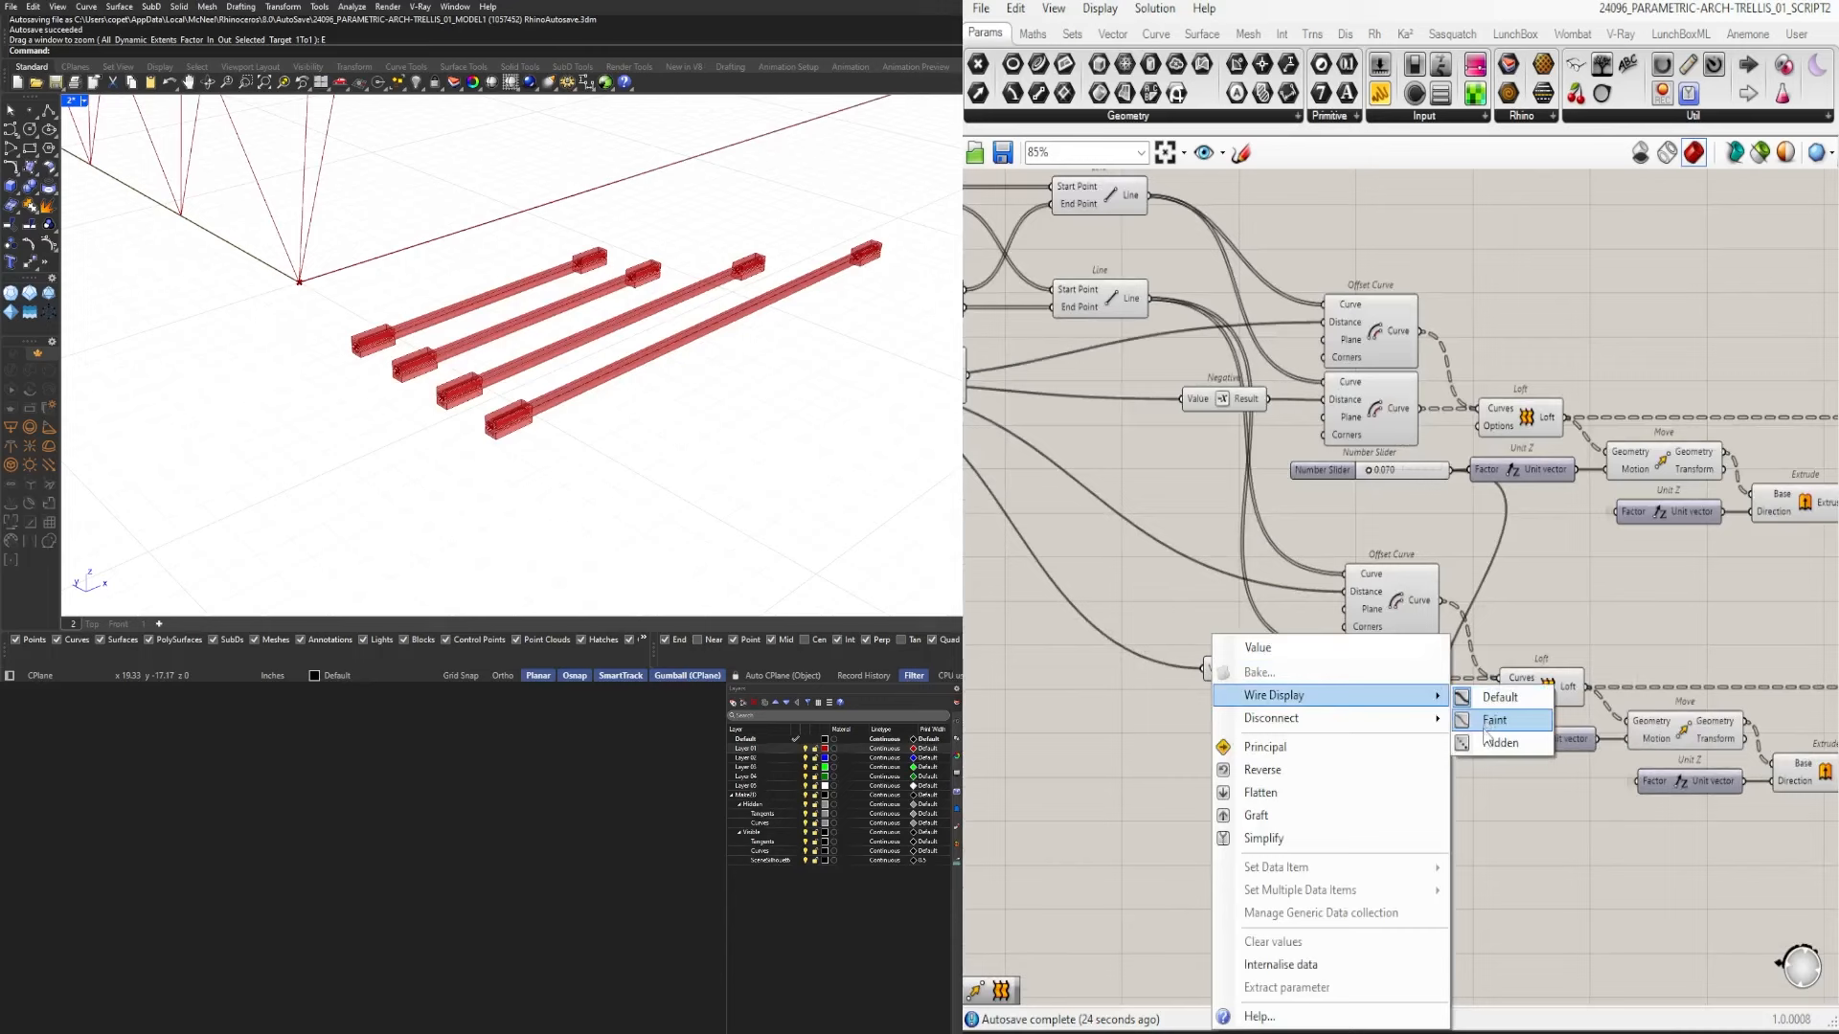
click(1485, 728)
right_click(1368, 594)
mouse_move(1437, 630)
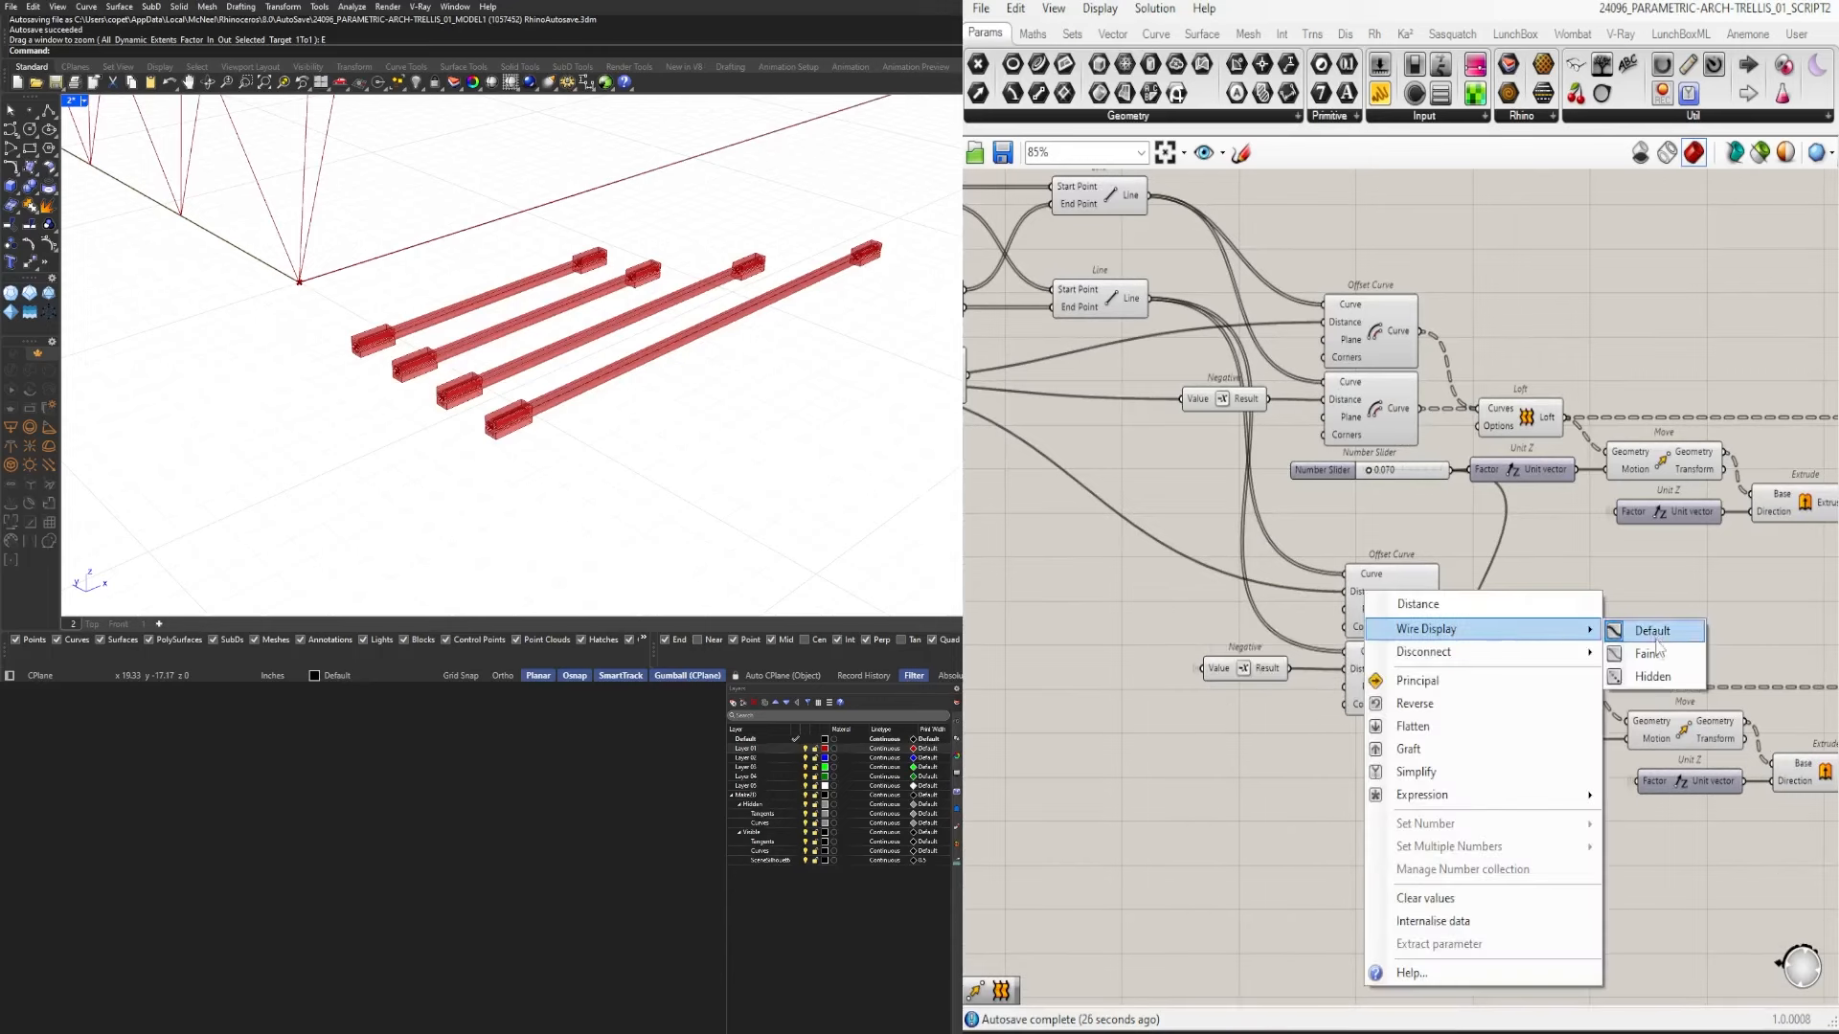
click(1645, 673)
Hide the incoming wires of the upper Negative's Value input and the first upper Offset Curve's Distance input.
right_drag(1328, 489, 1365, 645)
right_click(1231, 552)
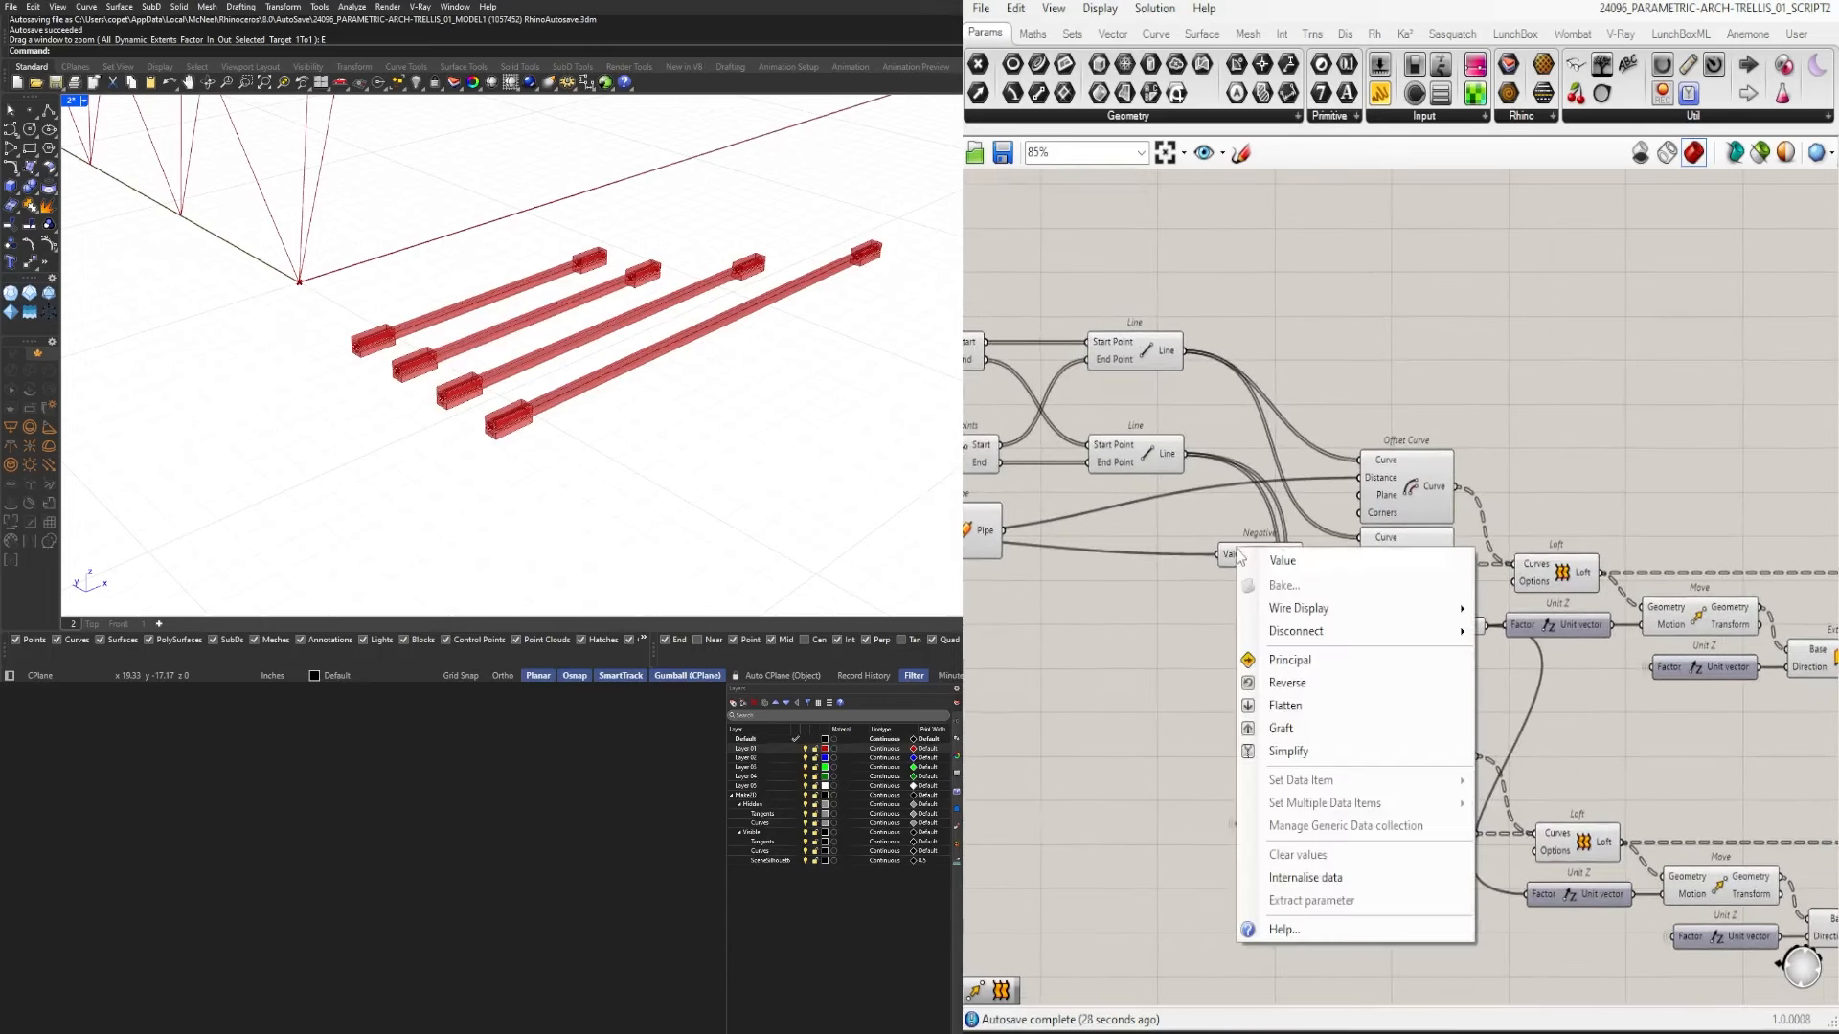
mouse_move(1367, 613)
click(1524, 656)
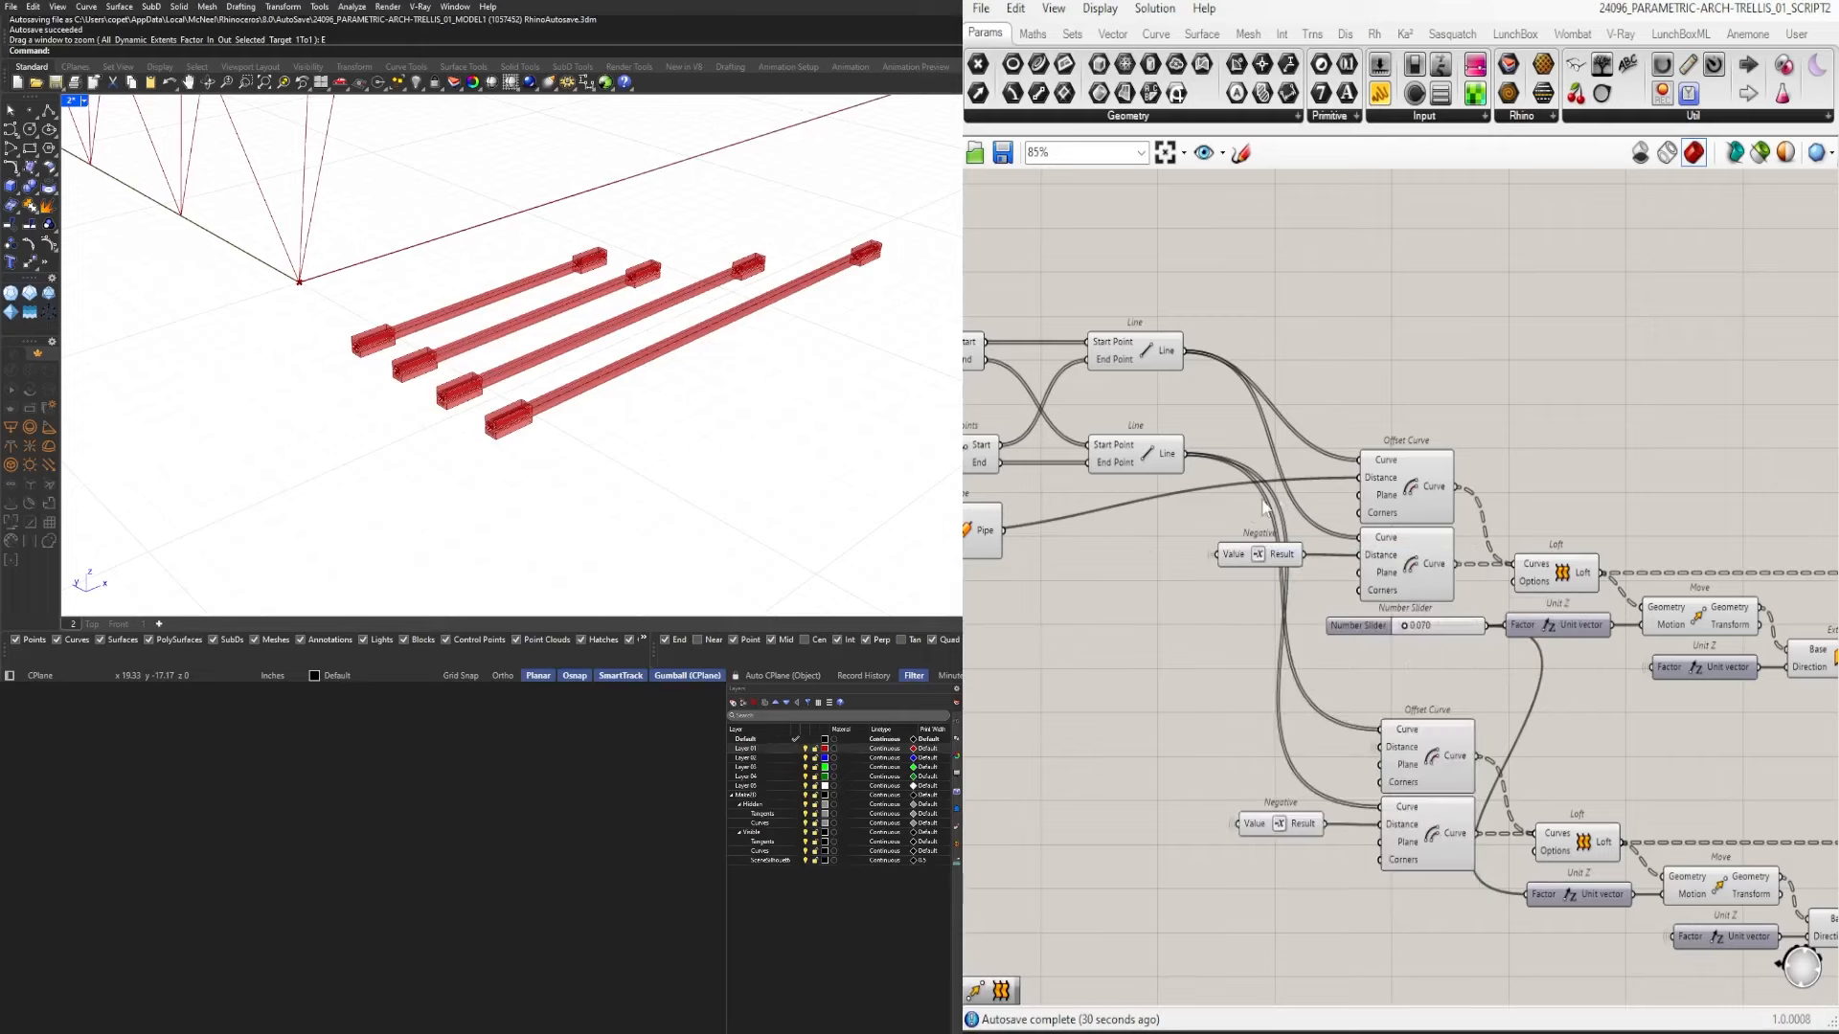
right_click(1368, 488)
mouse_move(1427, 518)
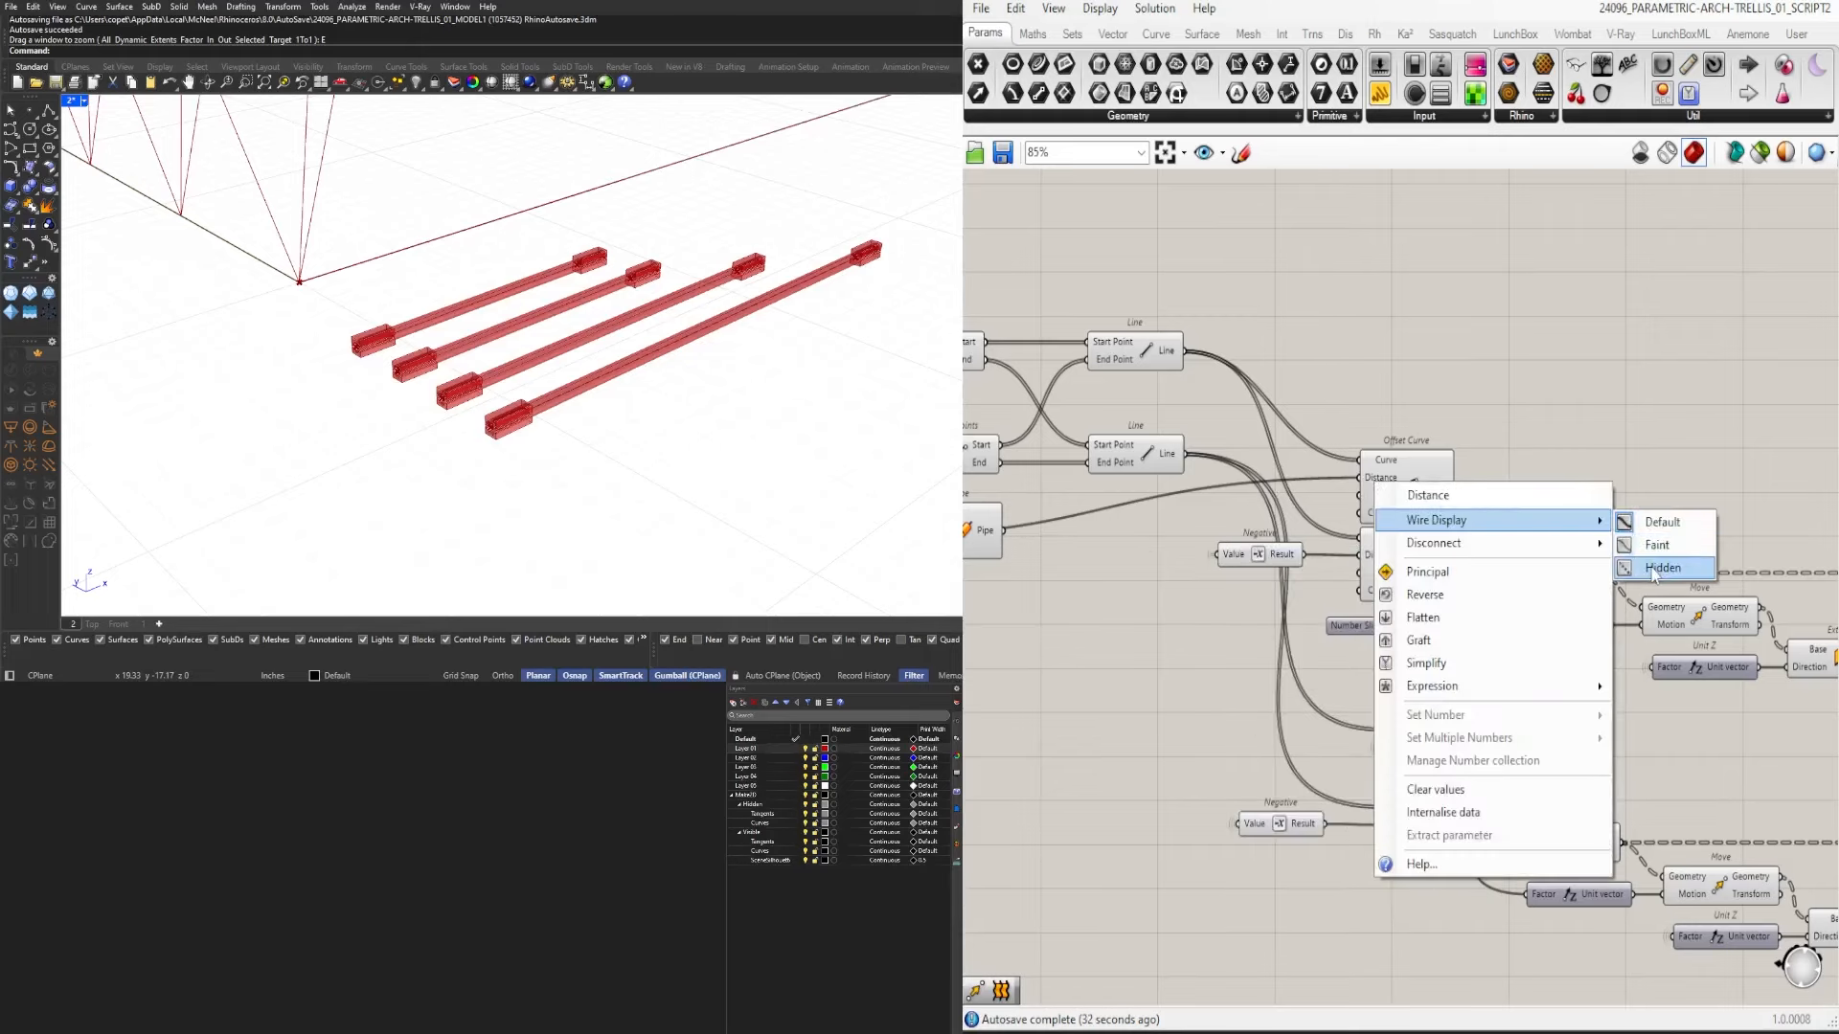
click(1650, 566)
Space the lower Loft-to-Mirror components farther from their Offset Curves and hide the wire into the lower Unit Z's Factor.
scroll(1526, 473, down, 4)
scroll(1740, 741, up, 2)
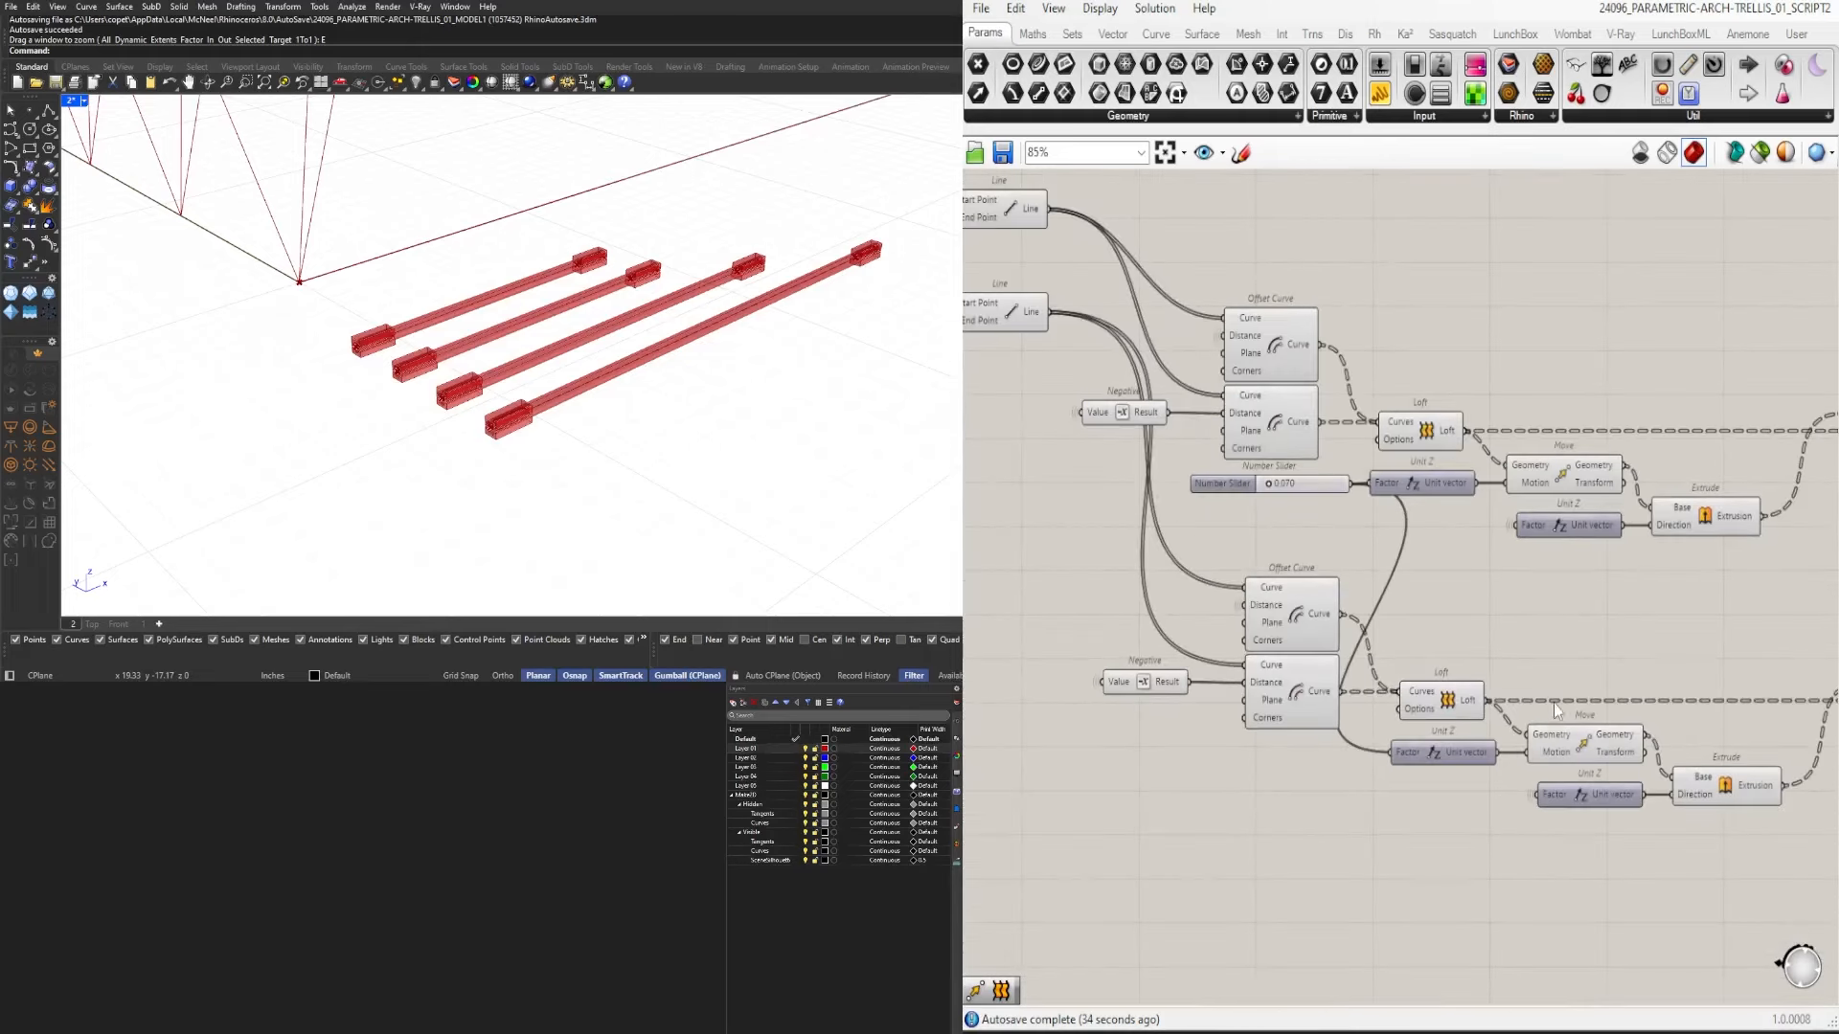
right_drag(1740, 741, 1520, 656)
drag(1712, 745, 1243, 578)
click(1244, 581)
scroll(1244, 581, up, 4)
right_click(1241, 636)
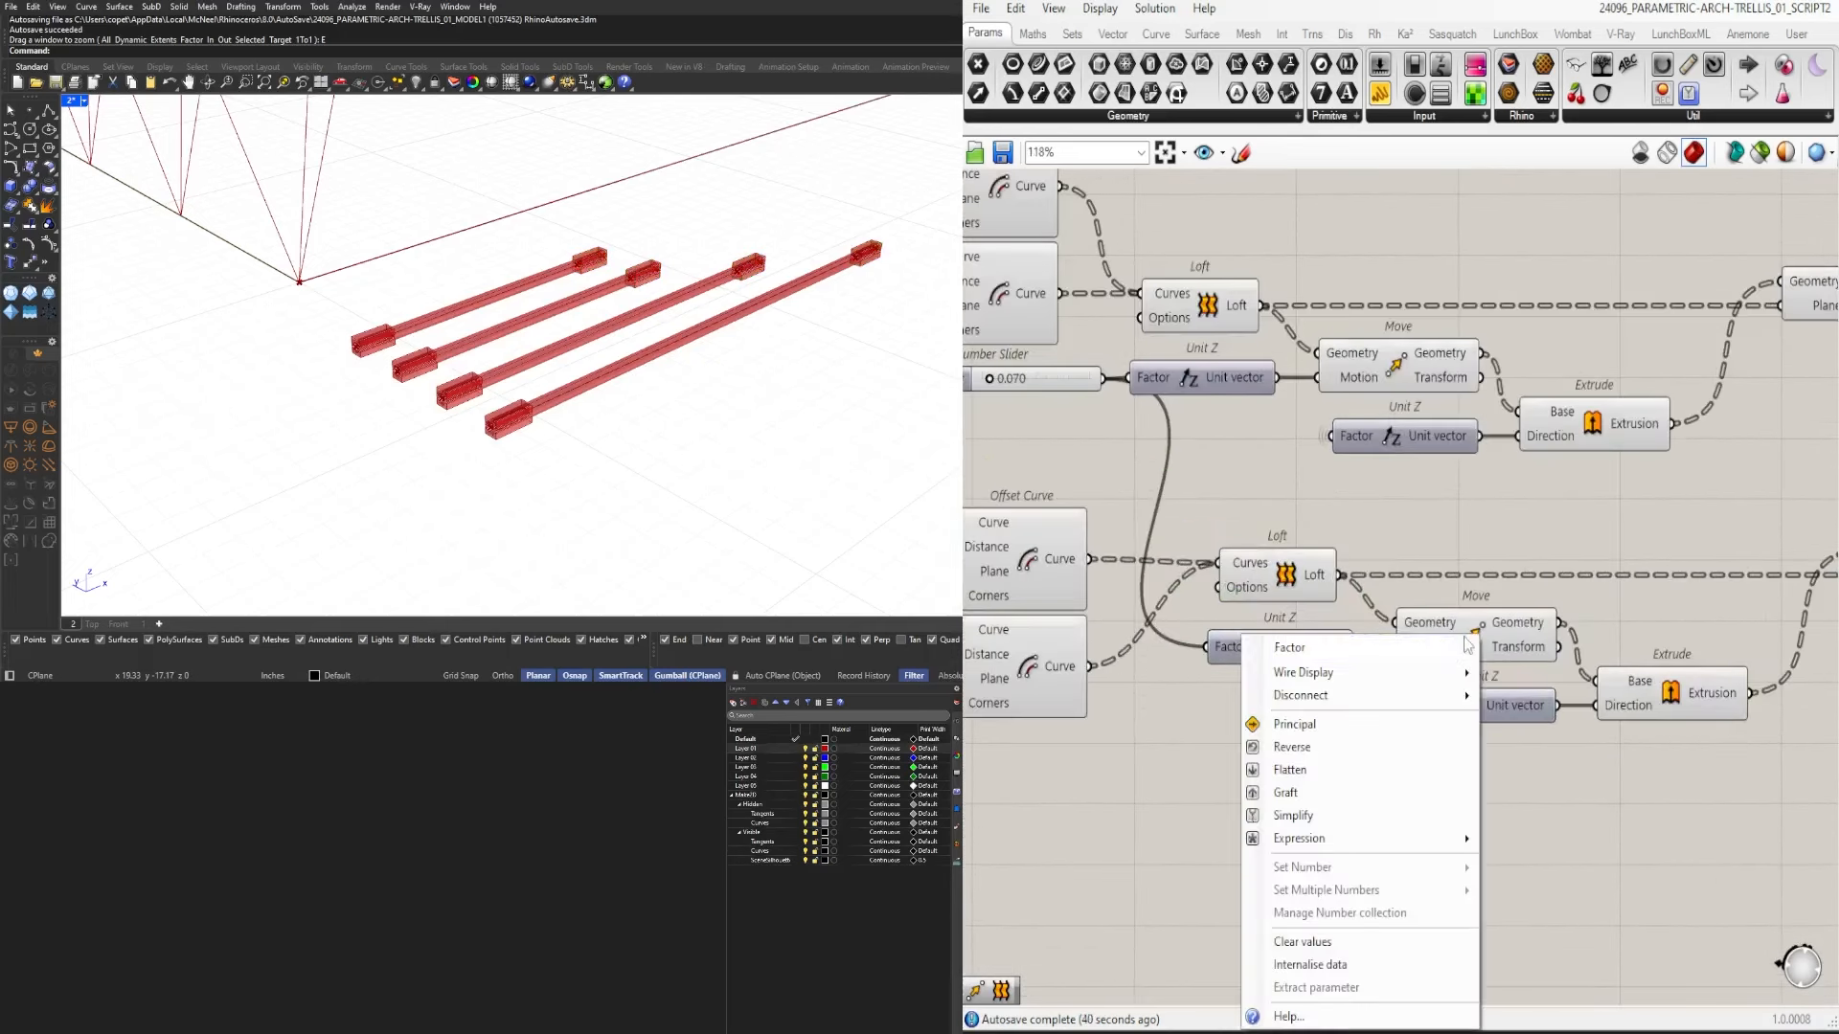
mouse_move(1443, 683)
click(1514, 721)
right_drag(1254, 469, 1432, 568)
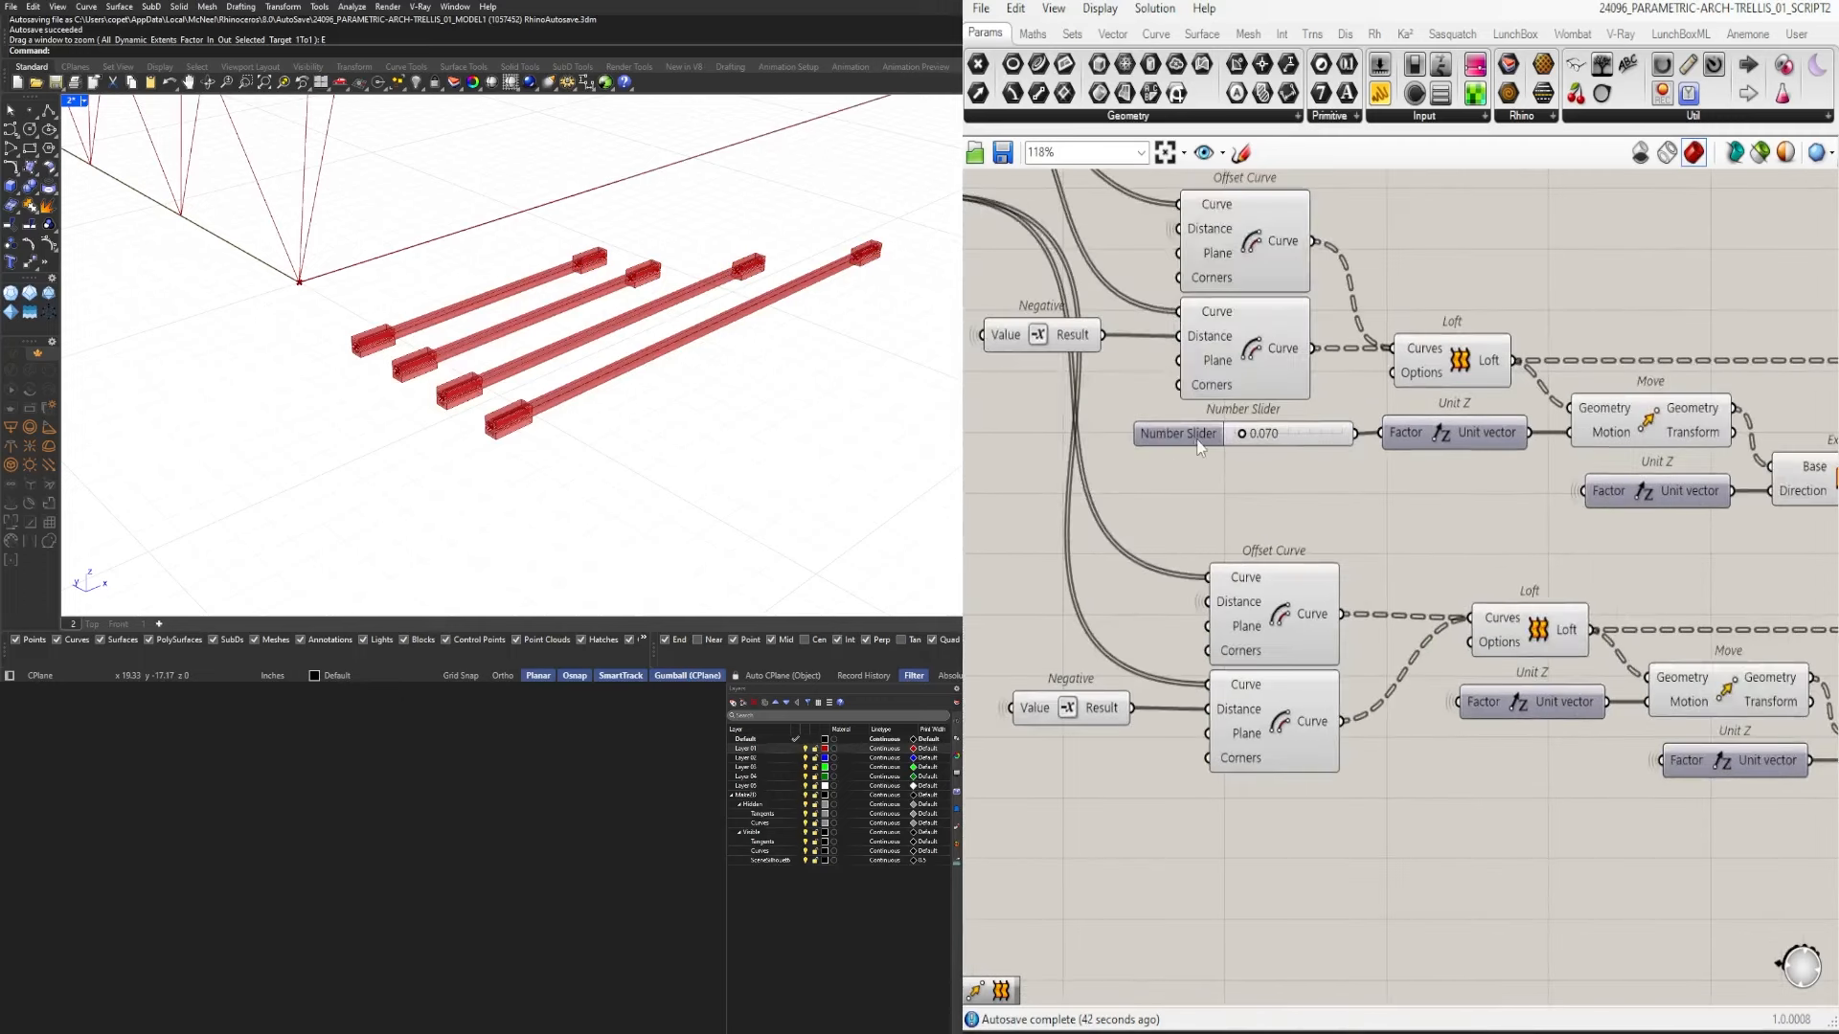
Reposition the 0.070 Number Slider slightly below and farther ahead of the upper Unit Z component.
click(1158, 479)
click(1230, 446)
scroll(1230, 447, down, 4)
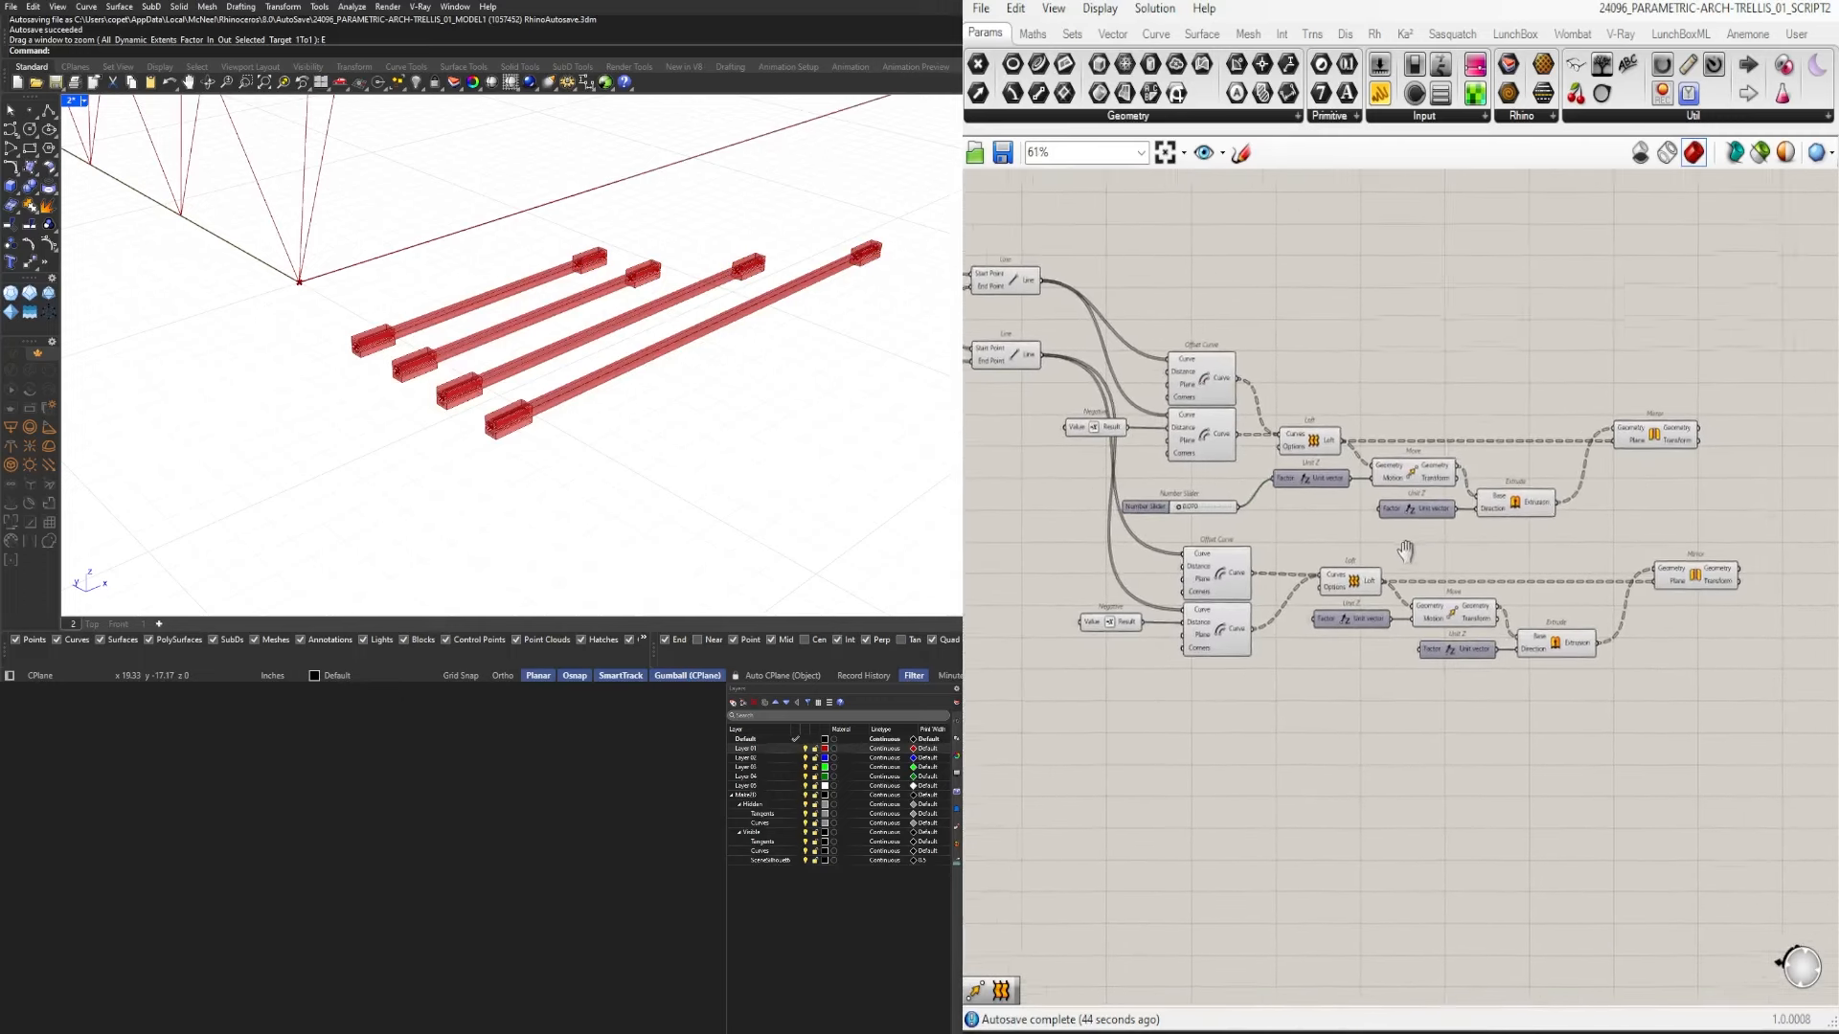
Add a Solid Difference component with the Pipe output as Breps A and the upper Mirror's Geometry as Breps B.
right_drag(1508, 556, 1400, 547)
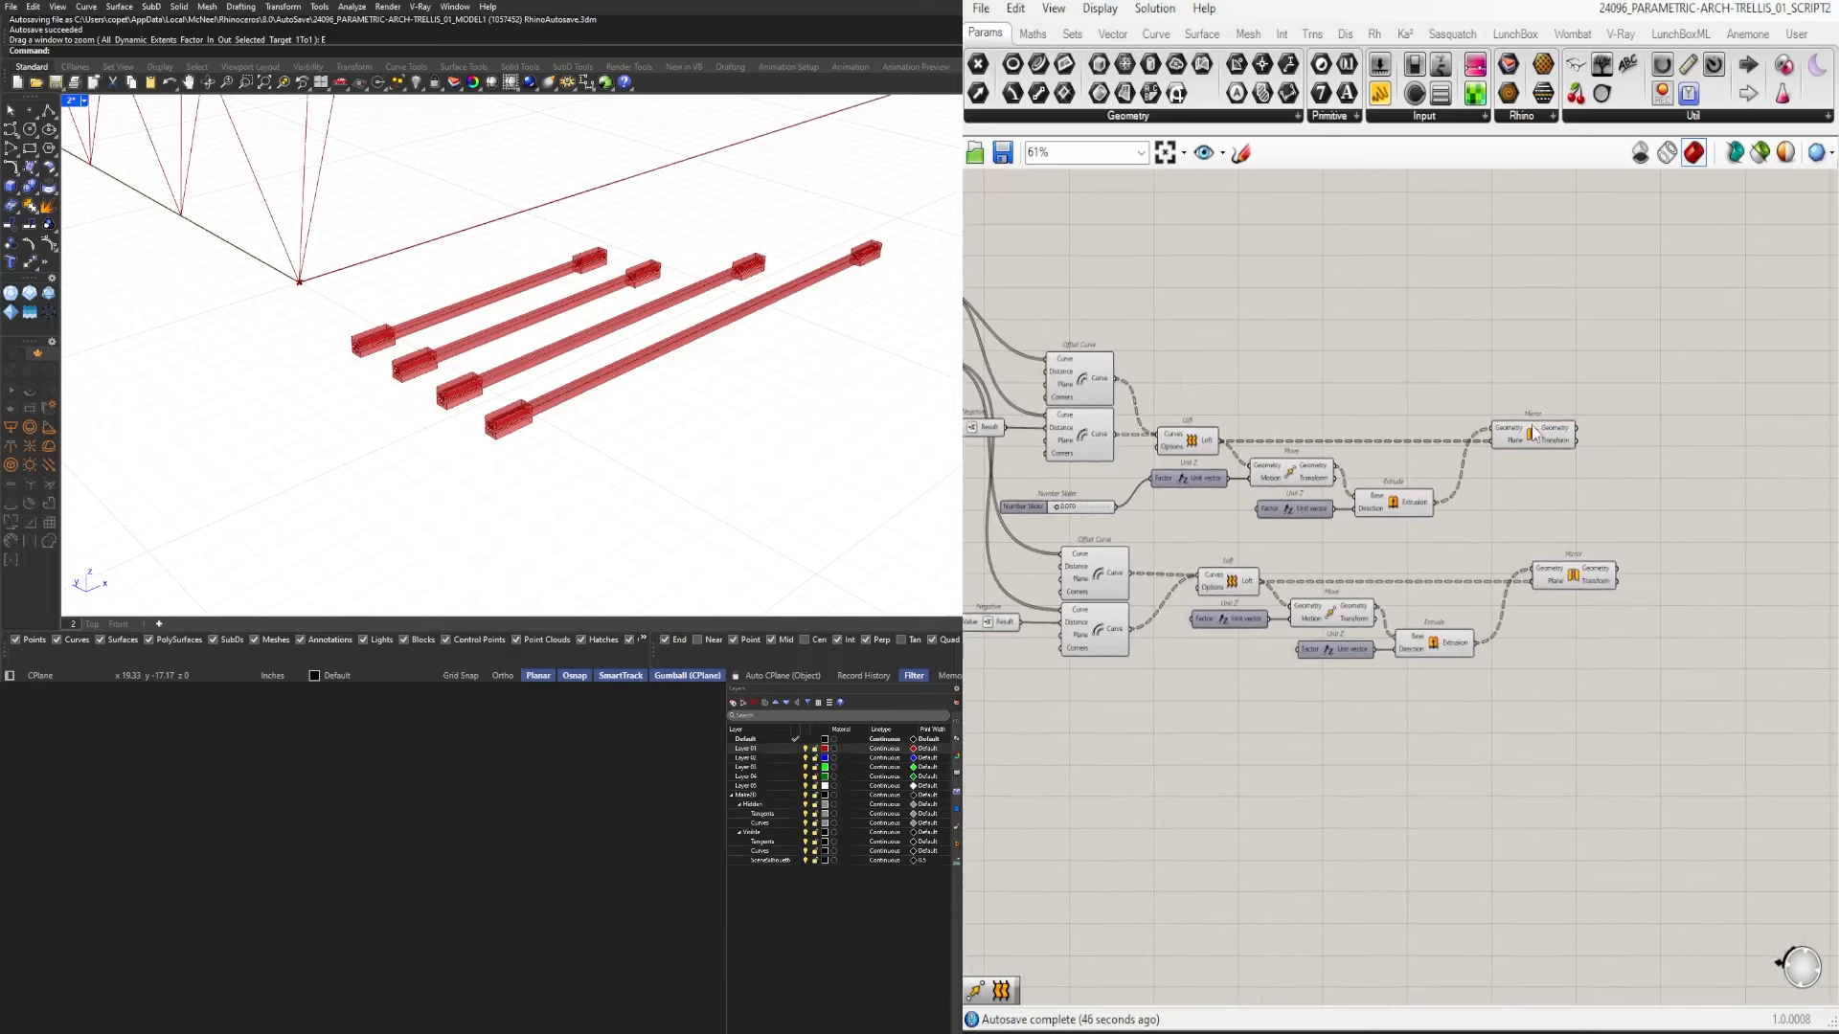
right_drag(1238, 453, 1731, 522)
click(1243, 488)
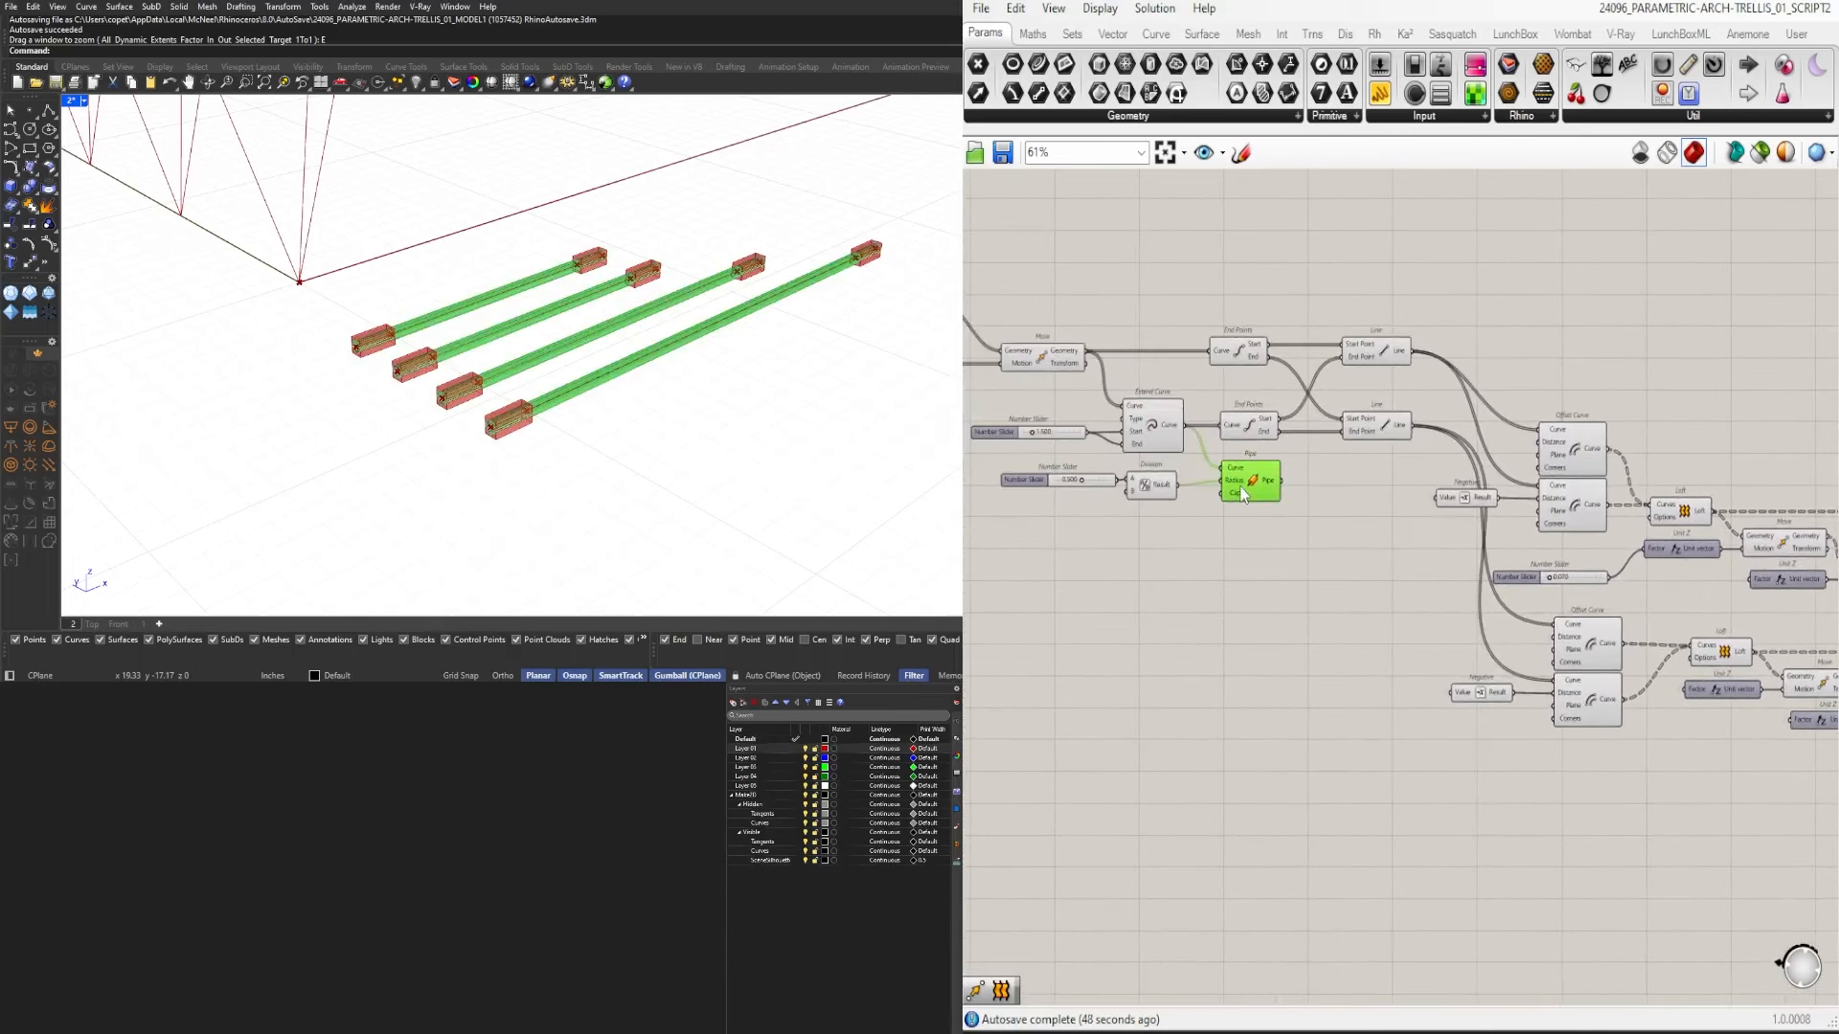
double_click(1301, 538)
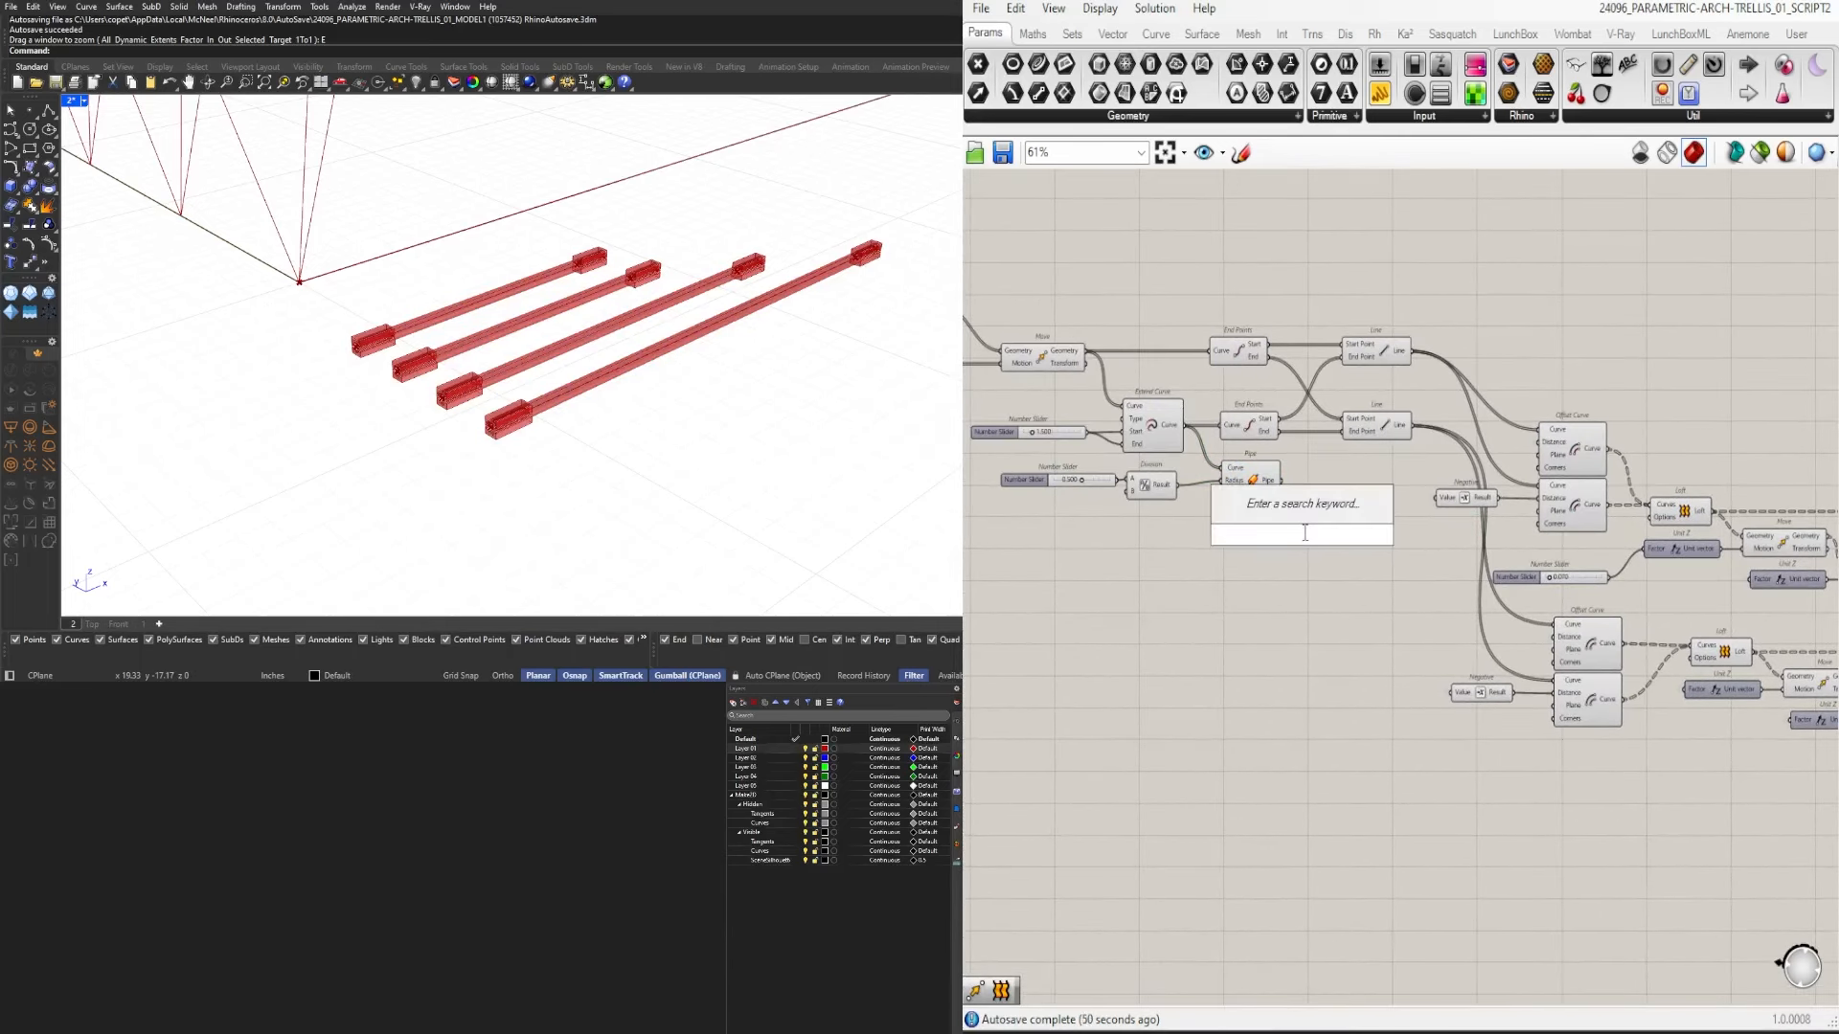
text(DIF)
click(1280, 429)
scroll(1494, 460, up, 4)
click(1272, 567)
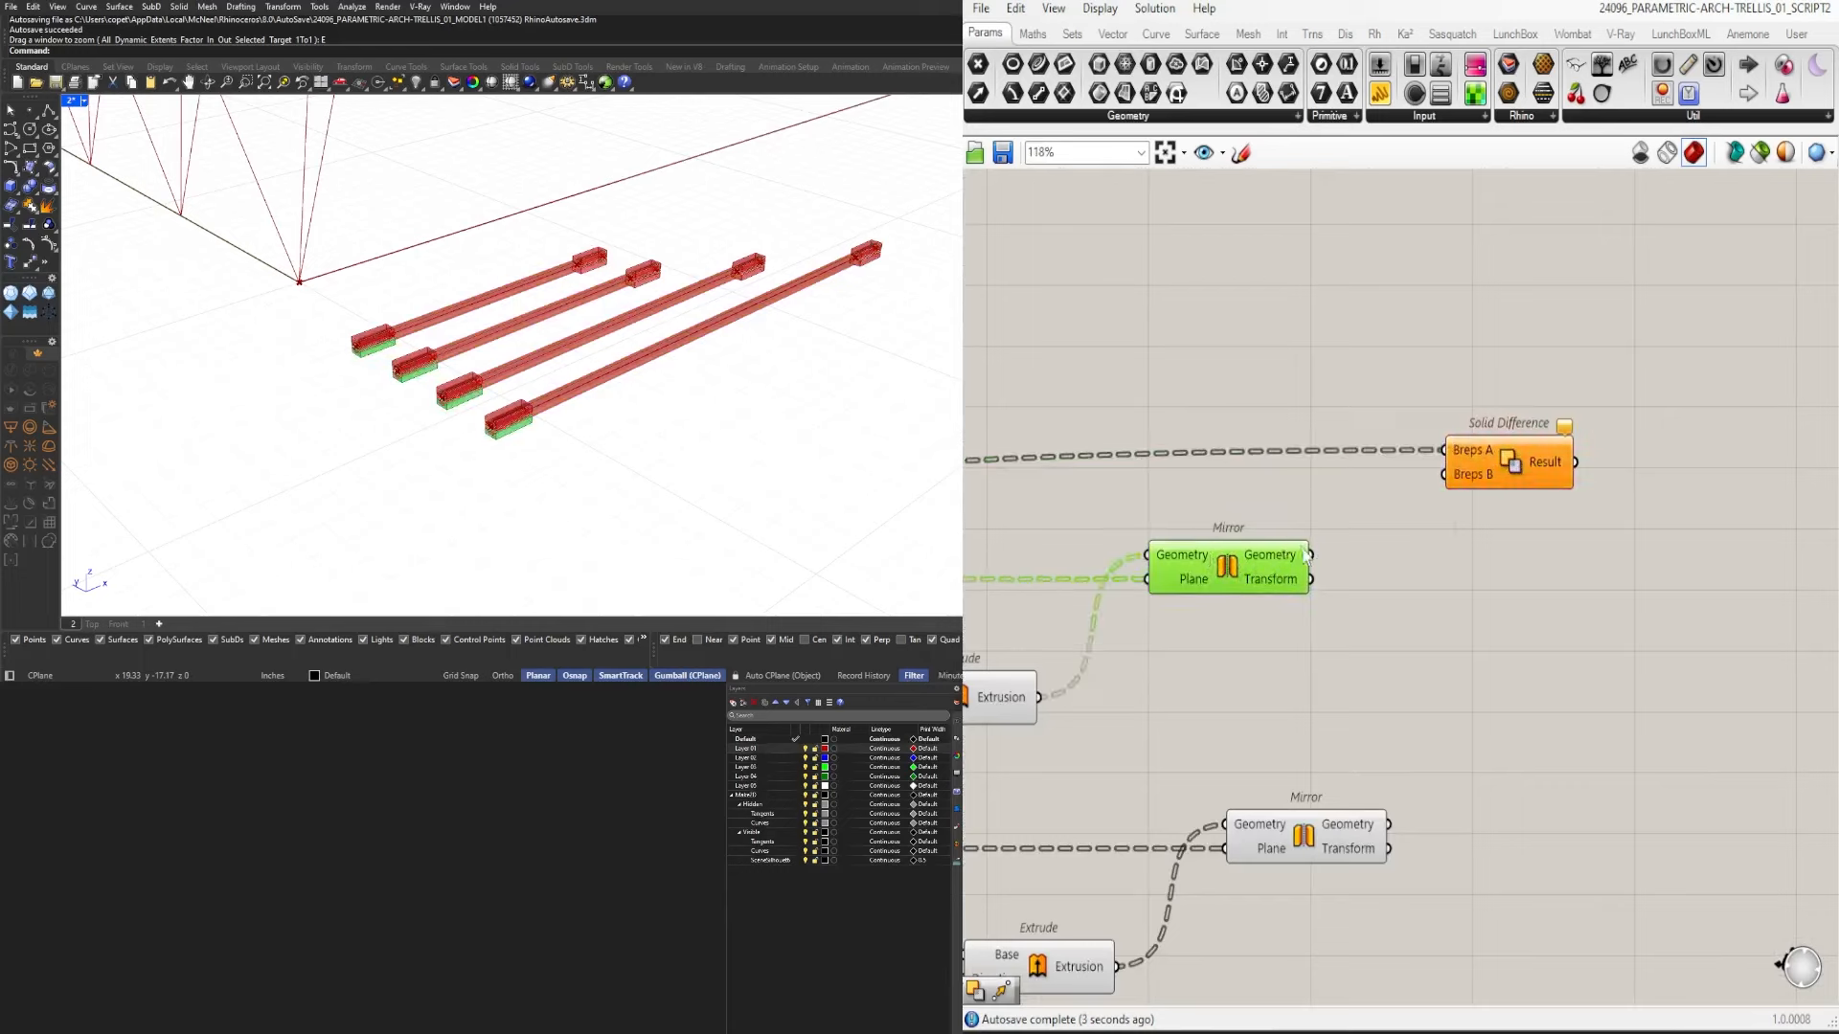
drag(1309, 554, 1469, 466)
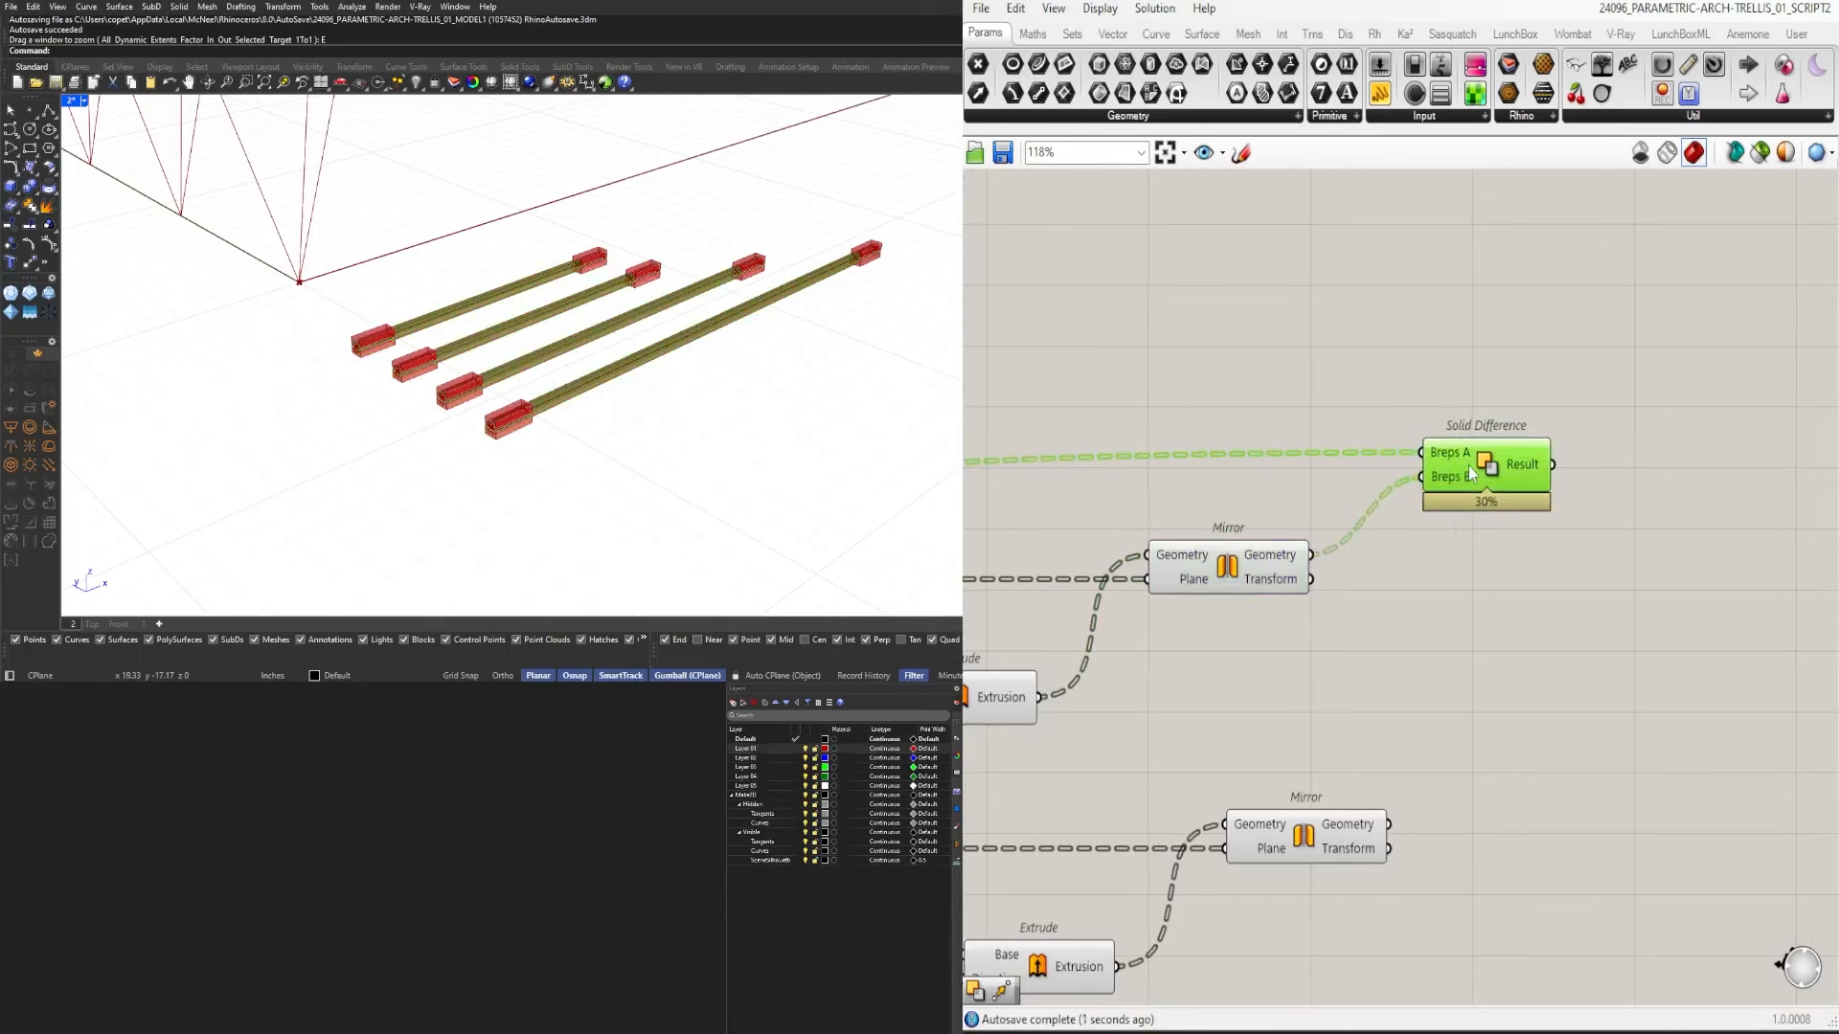
Add the upper Extrude's output as a further cutter in the Solid Difference's Breps B input.
scroll(508, 437, up, 5)
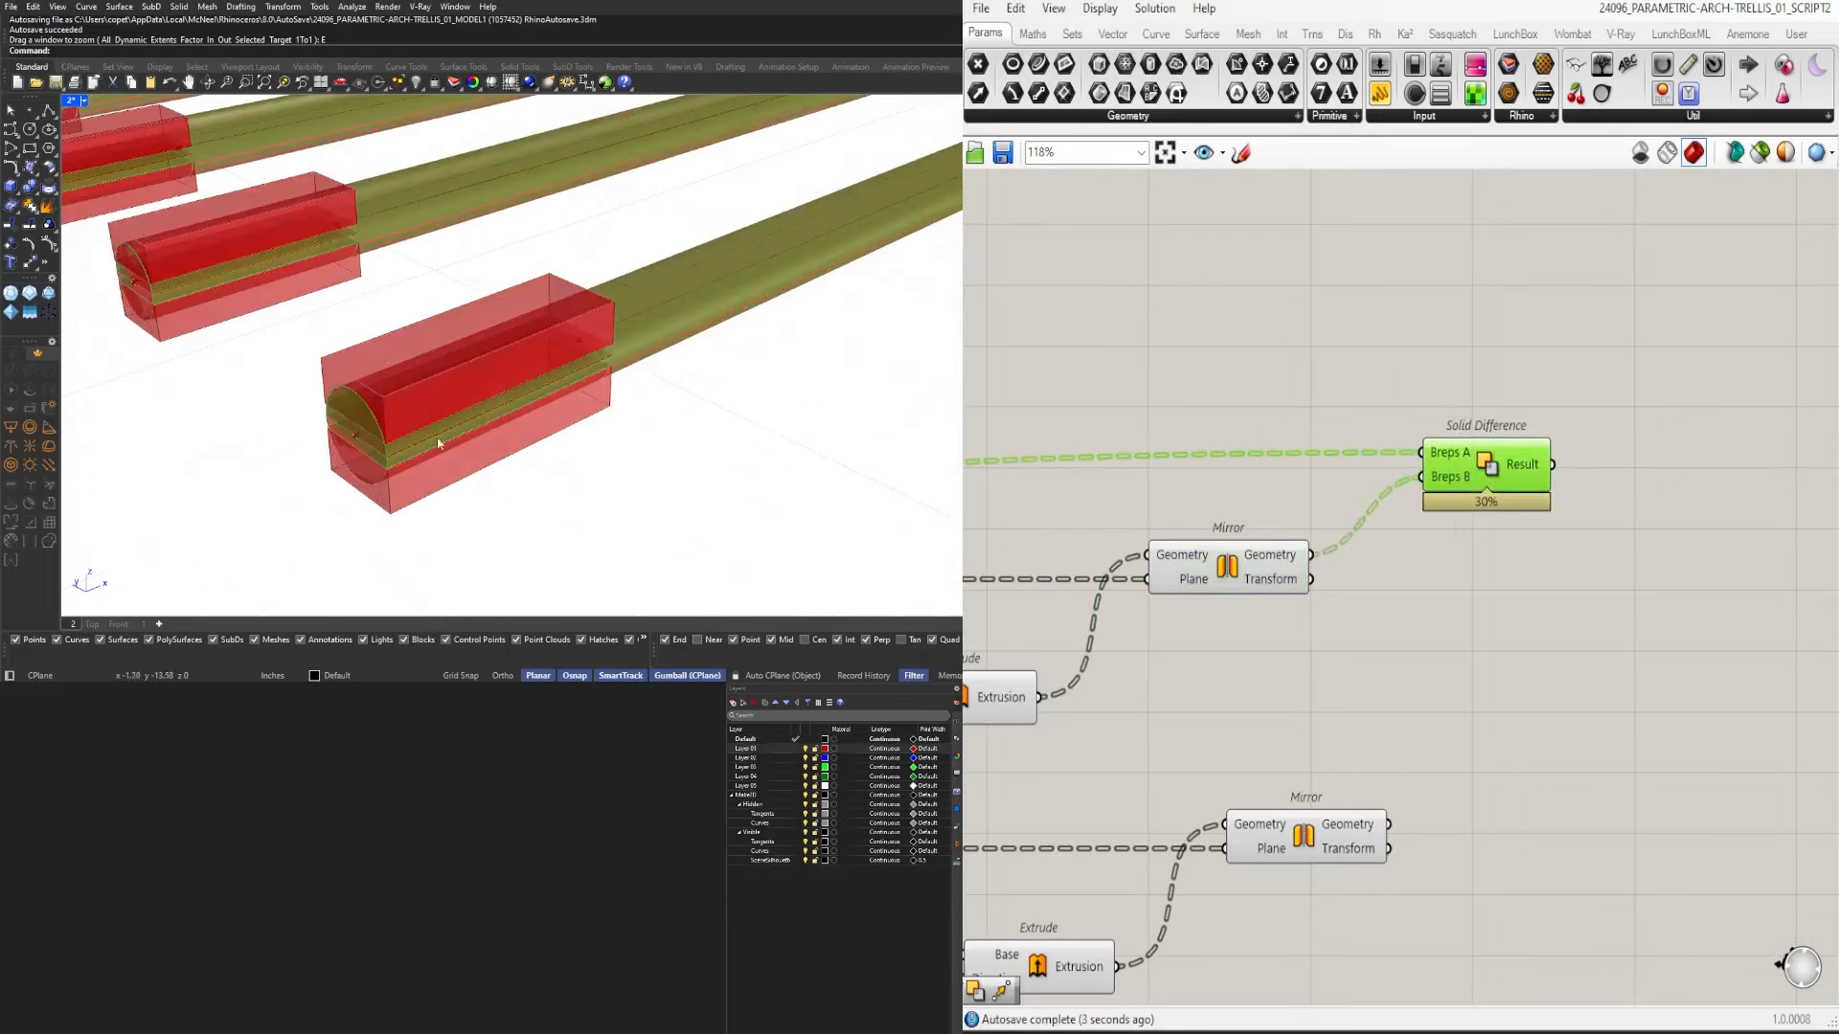
scroll(616, 426, down, 6)
shift+right_drag(616, 426, 474, 397)
scroll(619, 262, up, 6)
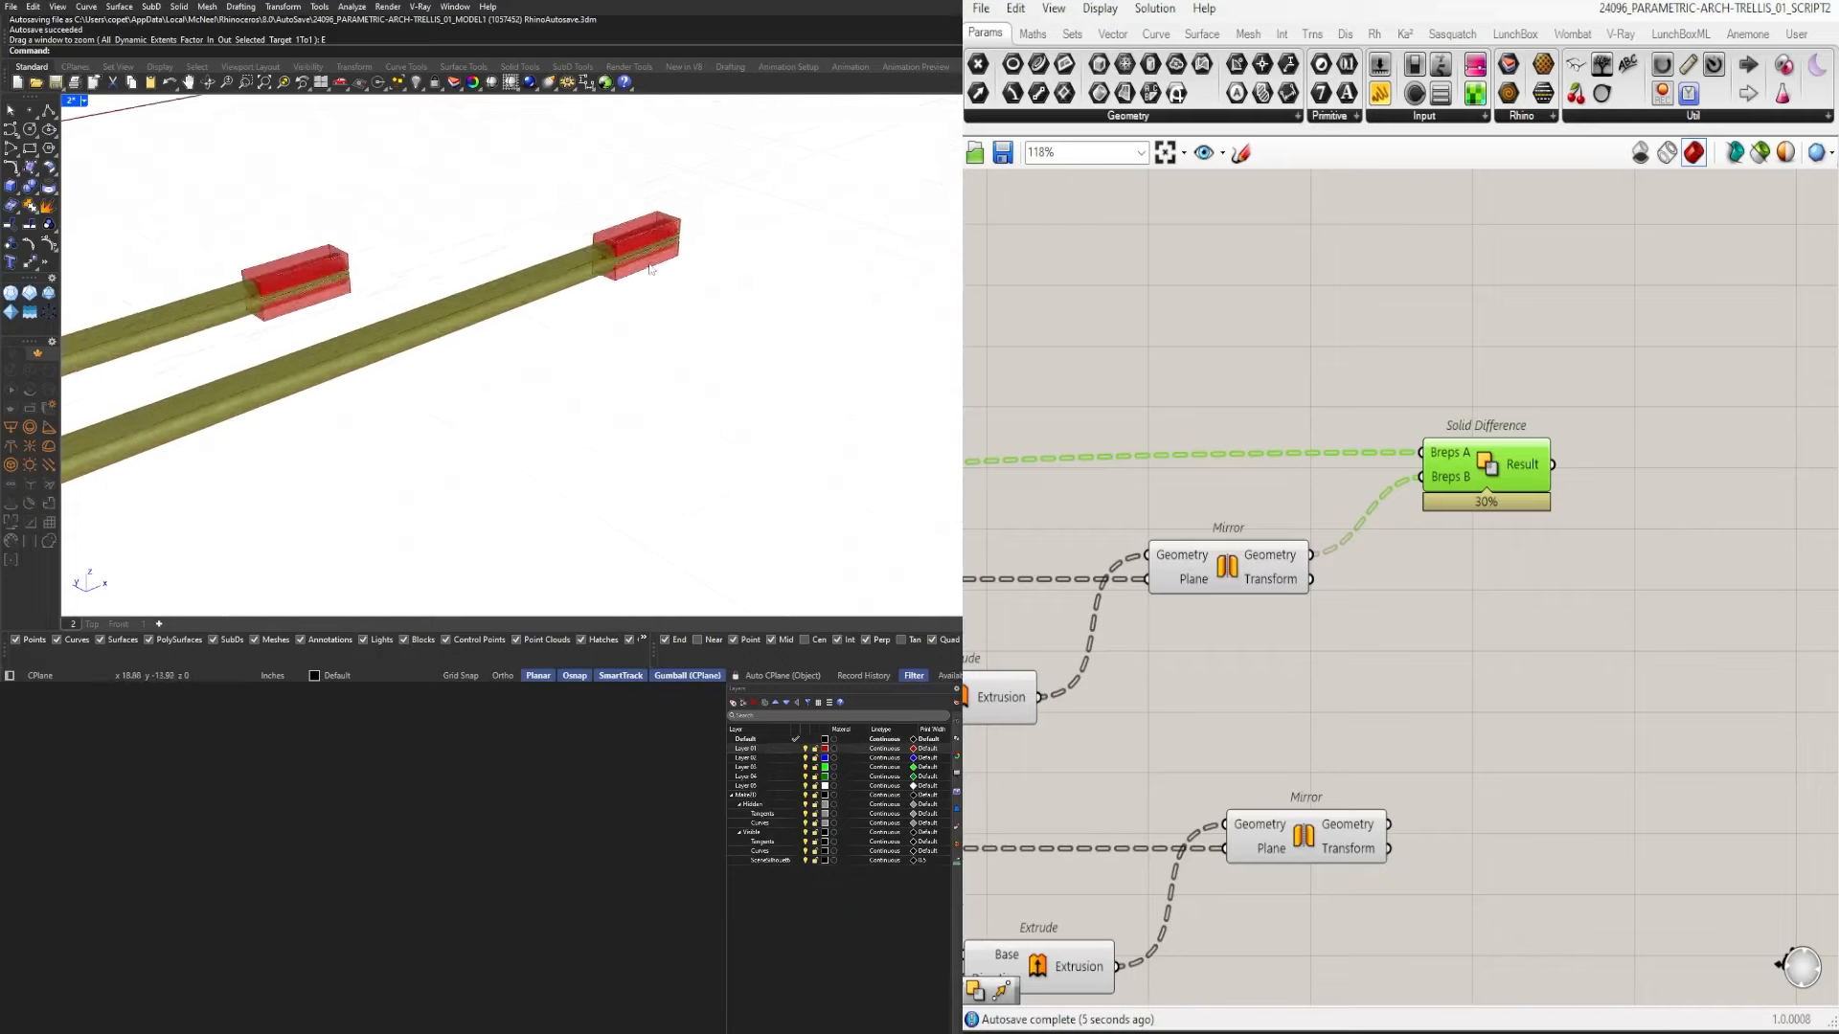
scroll(619, 261, down, 4)
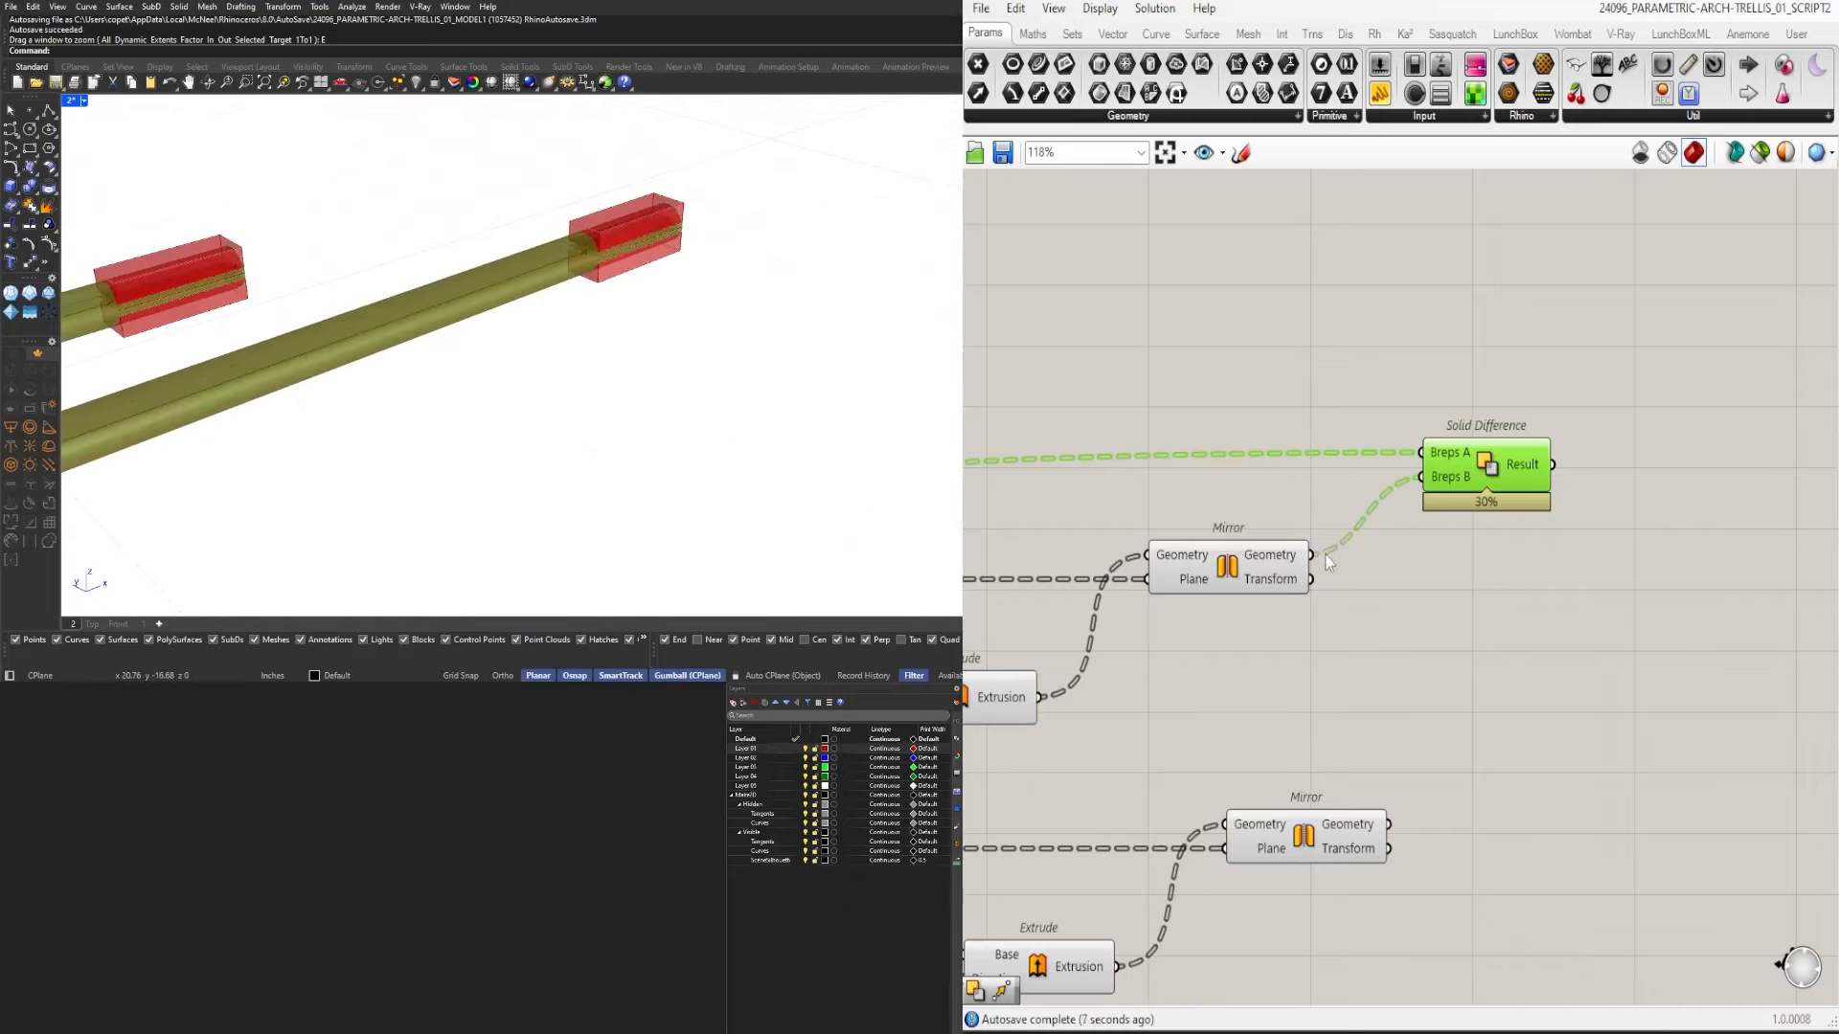
scroll(1434, 527, down, 1)
drag(1480, 480, 1588, 508)
scroll(675, 364, down, 6)
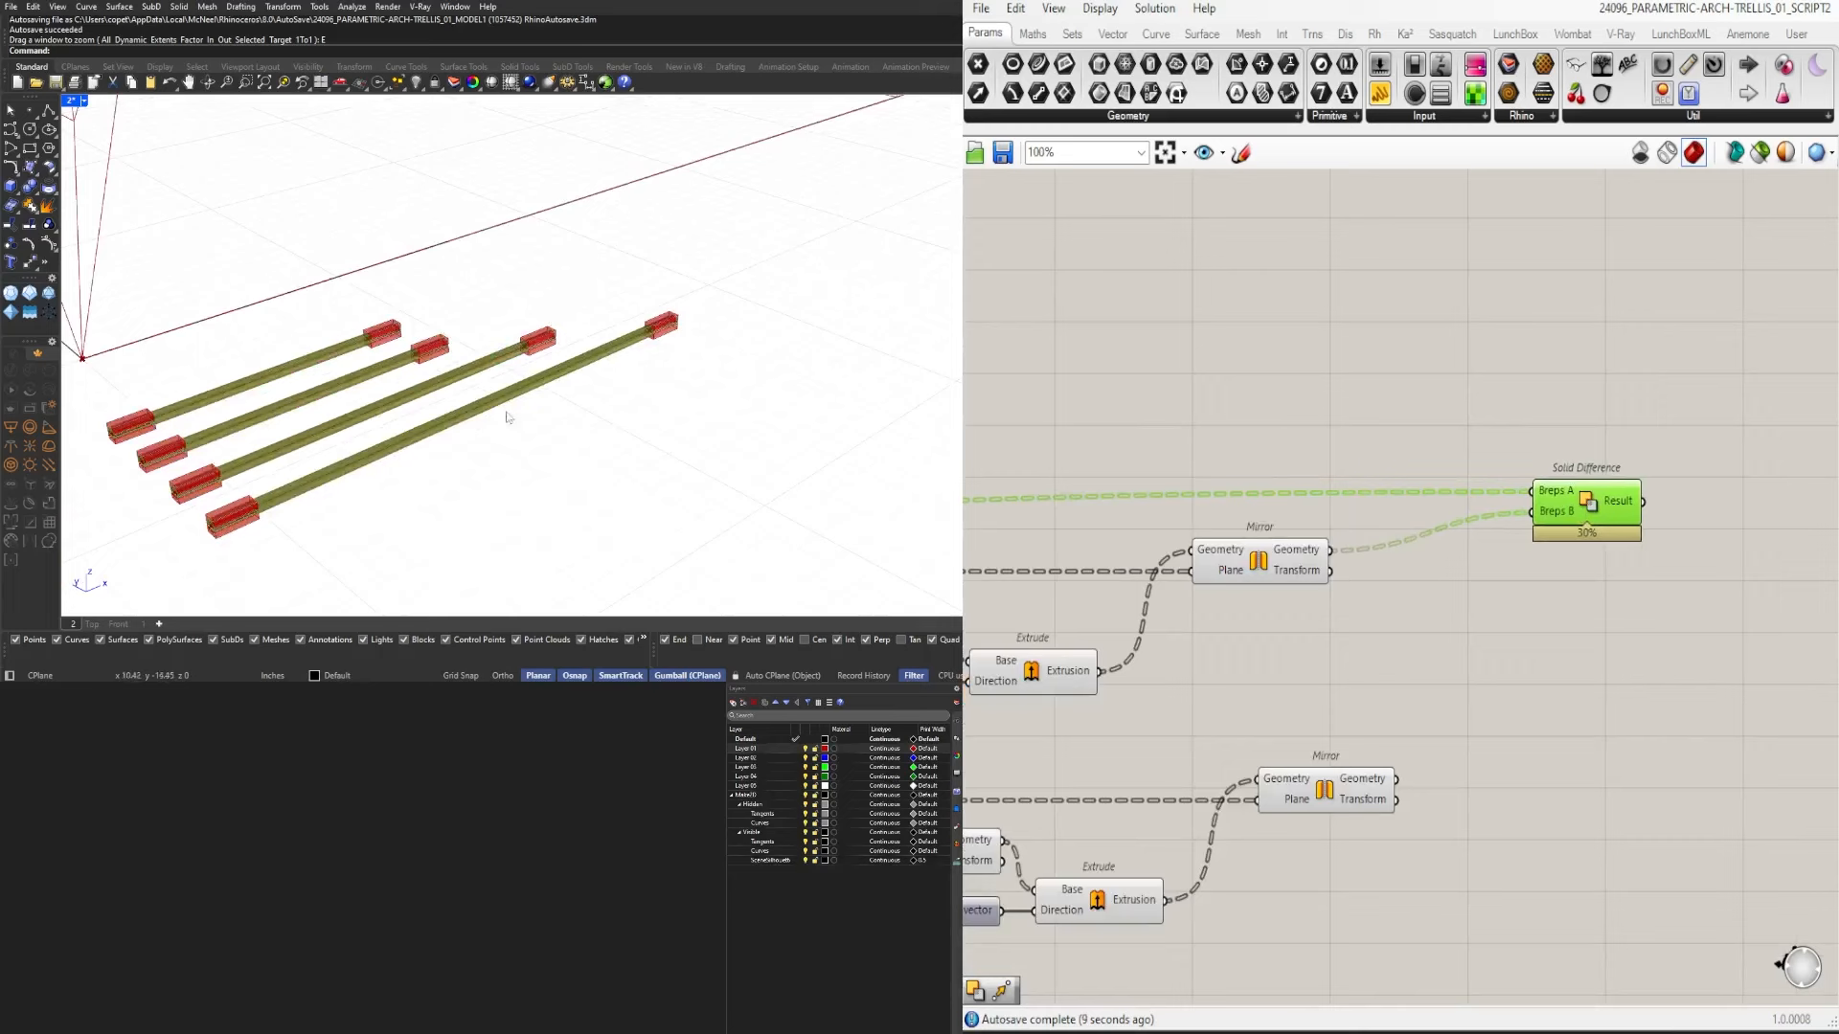
right_drag(1524, 550, 1660, 493)
click(1060, 677)
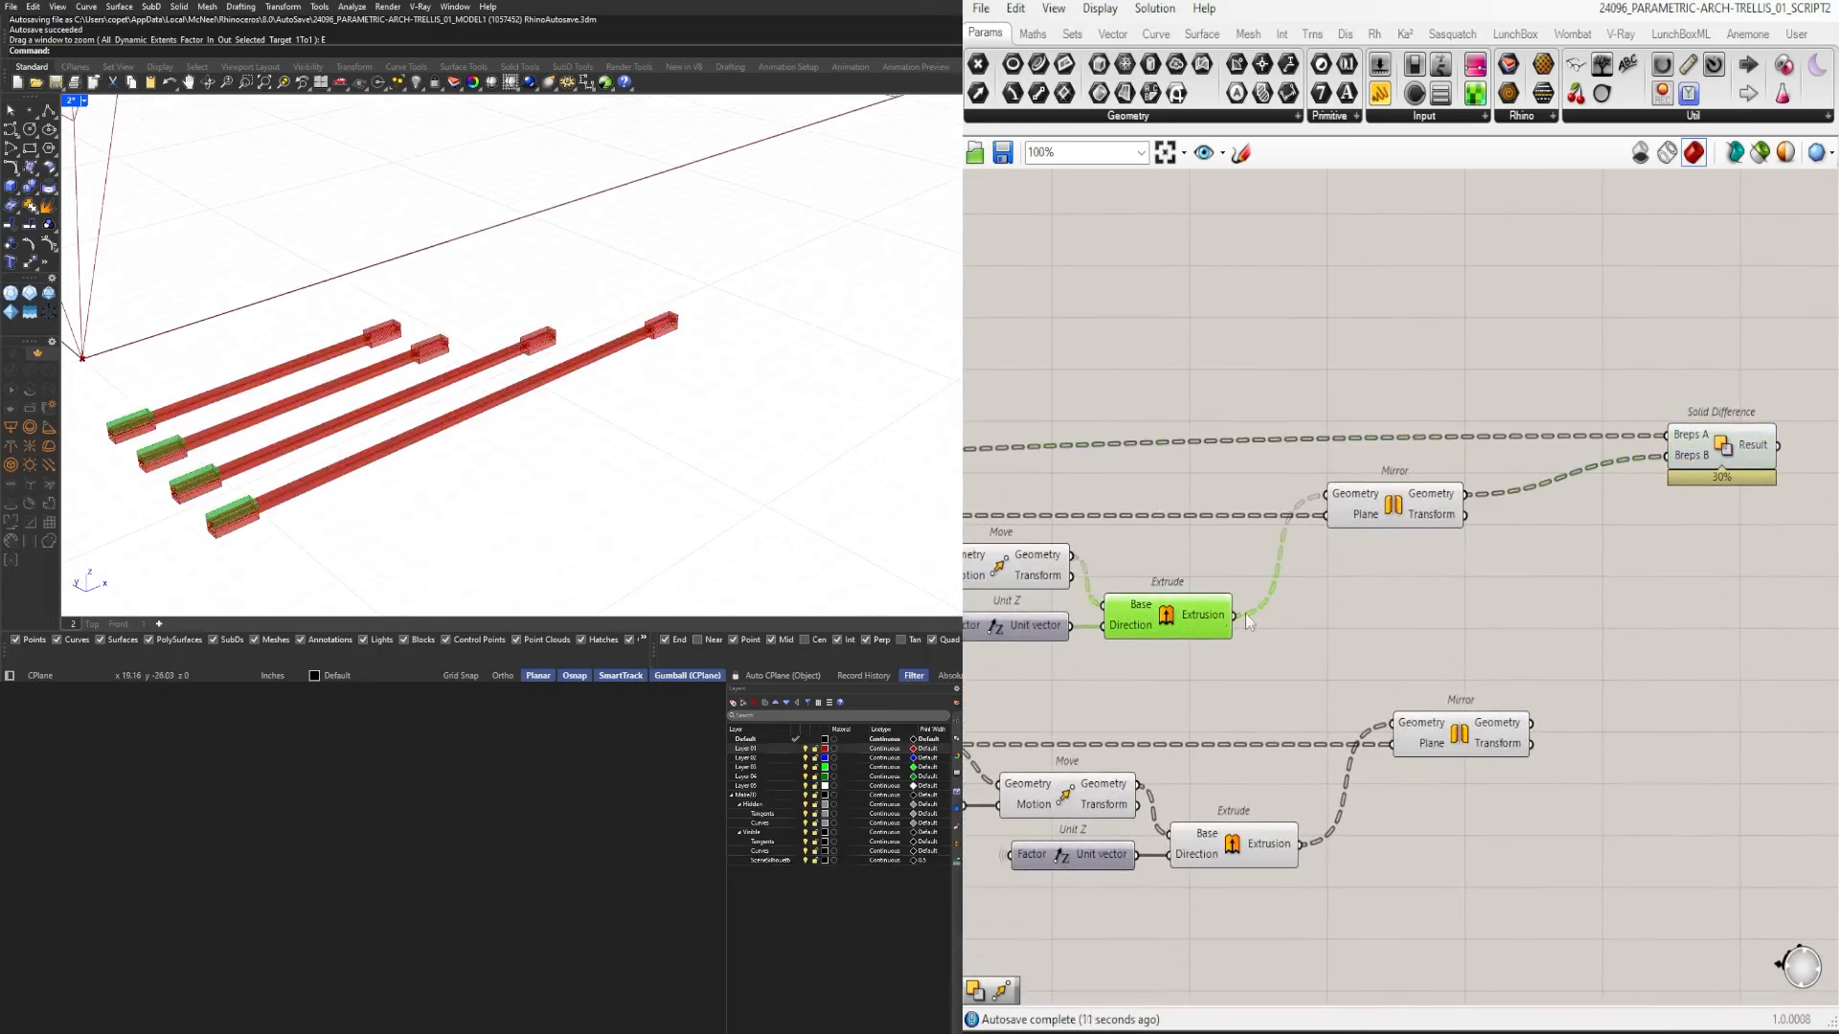
scroll(1248, 622, up, 1)
drag(1230, 617, 1661, 587)
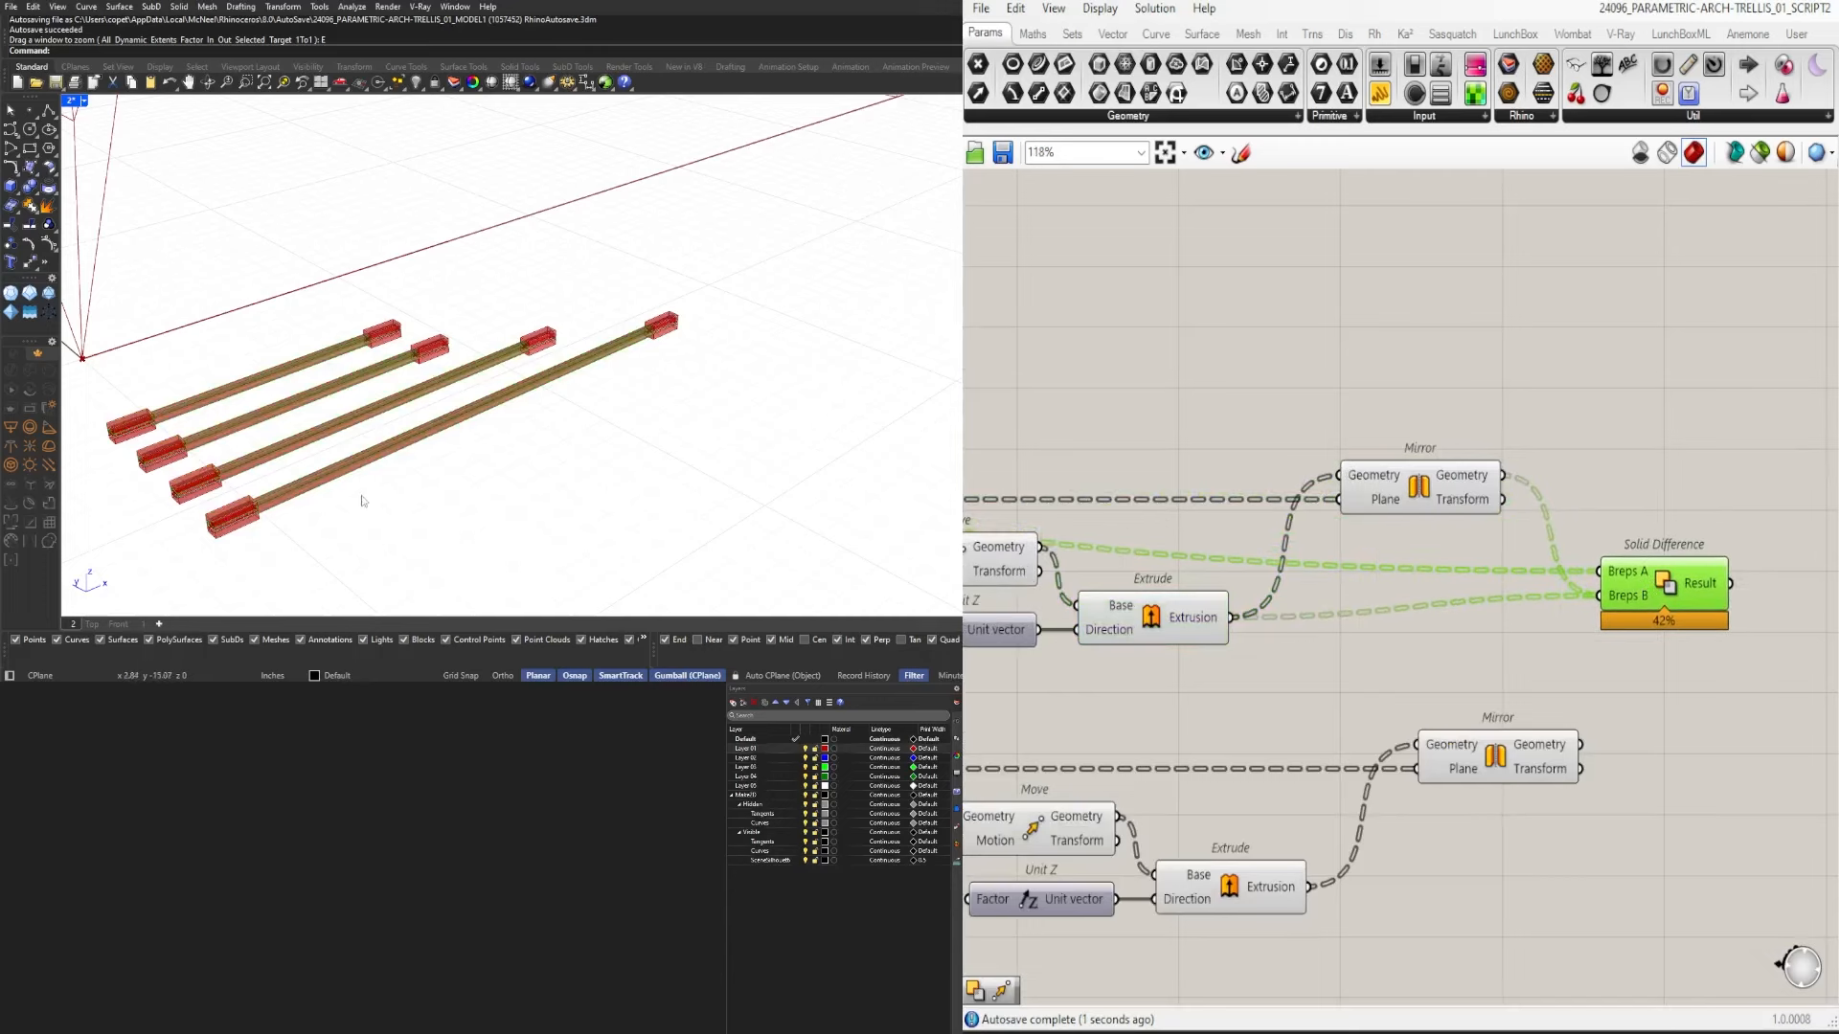
Add the lower Extrude's Extrusion and the lower Mirror's Geometry to the Solid Difference's Breps B input.
shift+right_drag(364, 500, 297, 412)
scroll(350, 308, up, 10)
scroll(484, 299, down, 10)
scroll(485, 299, down, 2)
right_drag(1507, 595, 1356, 523)
drag(1501, 519, 1522, 520)
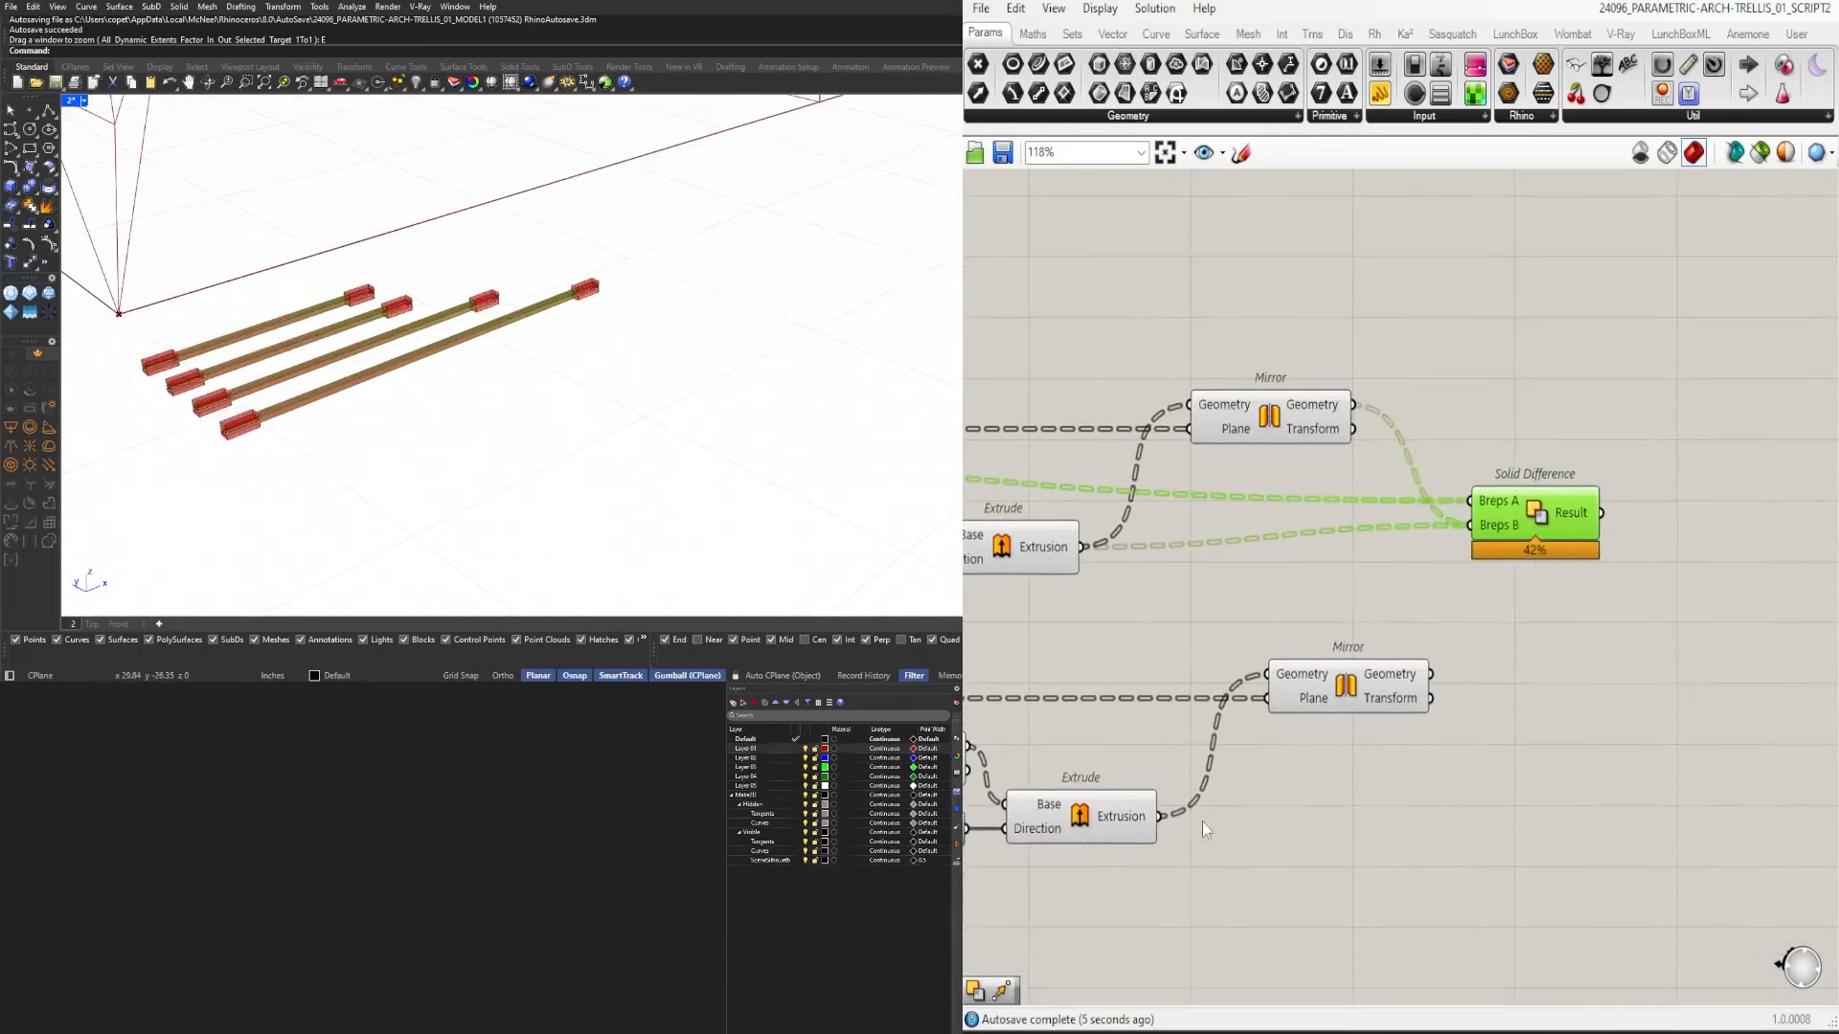
drag(1158, 817, 1470, 522)
drag(1430, 674, 1578, 529)
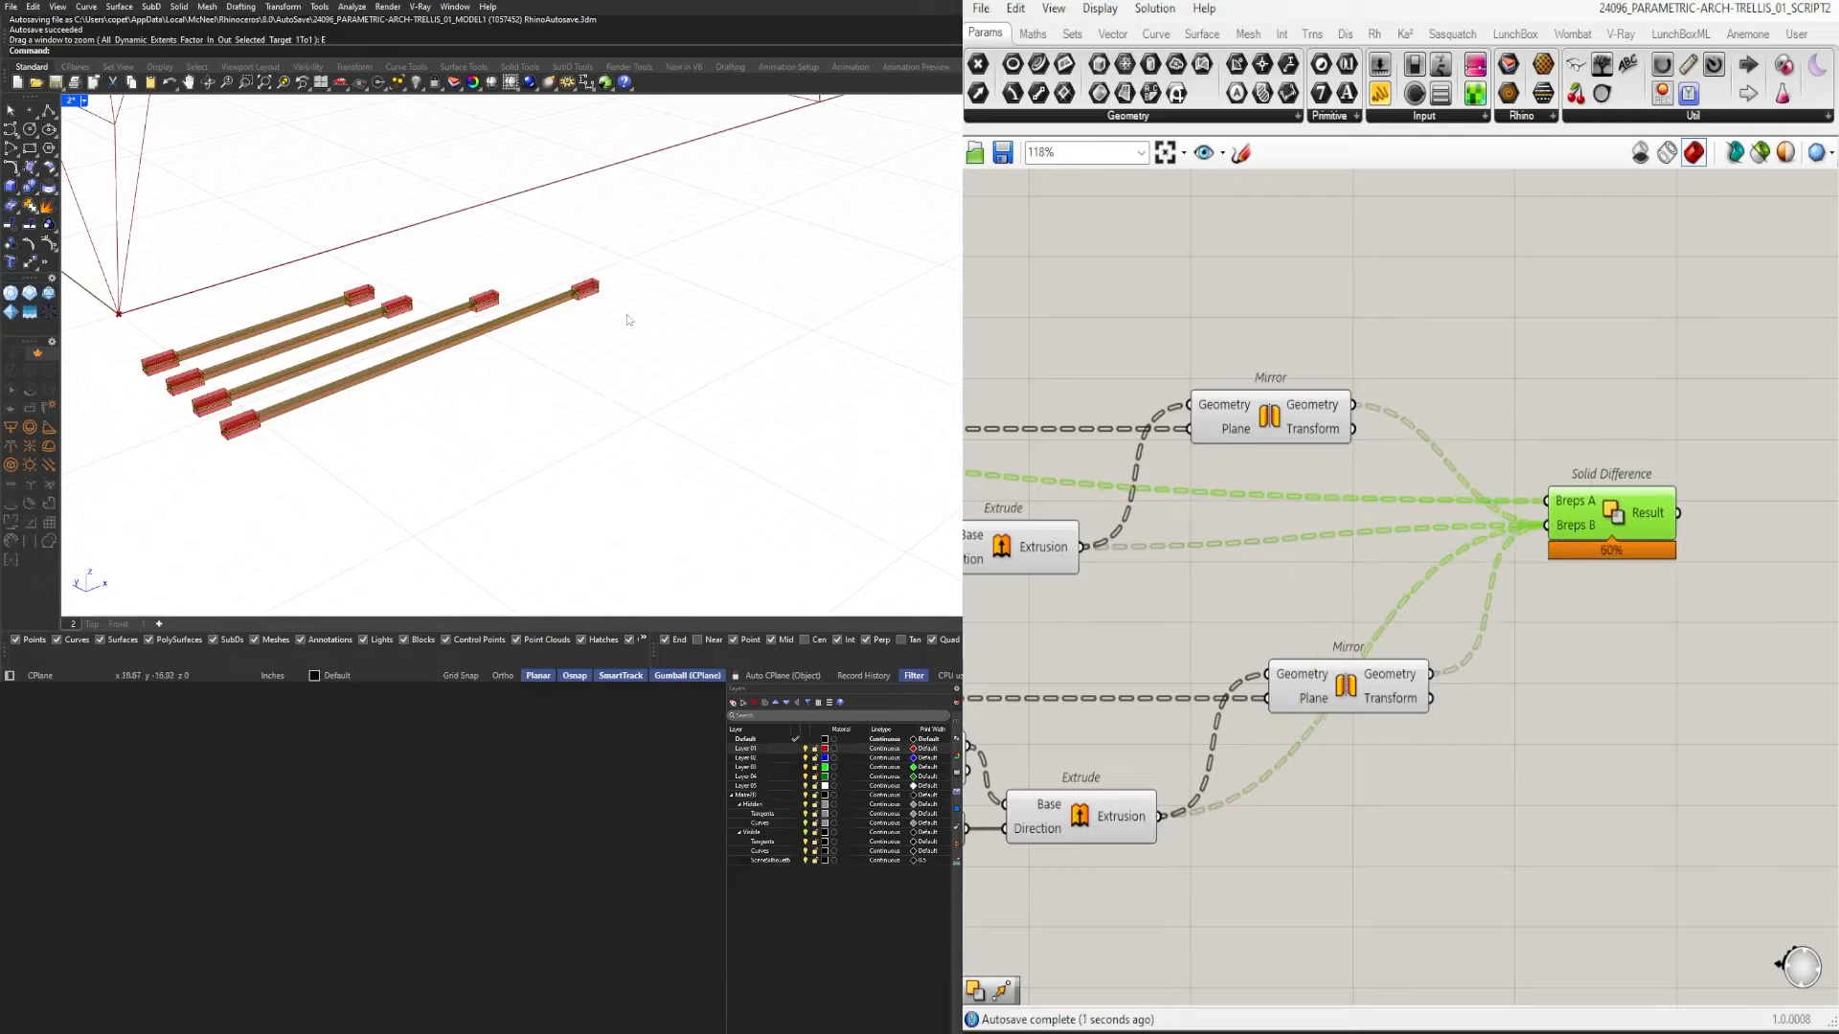
Examine the Solid Difference cuts at both ends of the struts in the Rhino viewport.
scroll(506, 309, up, 6)
scroll(590, 291, down, 8)
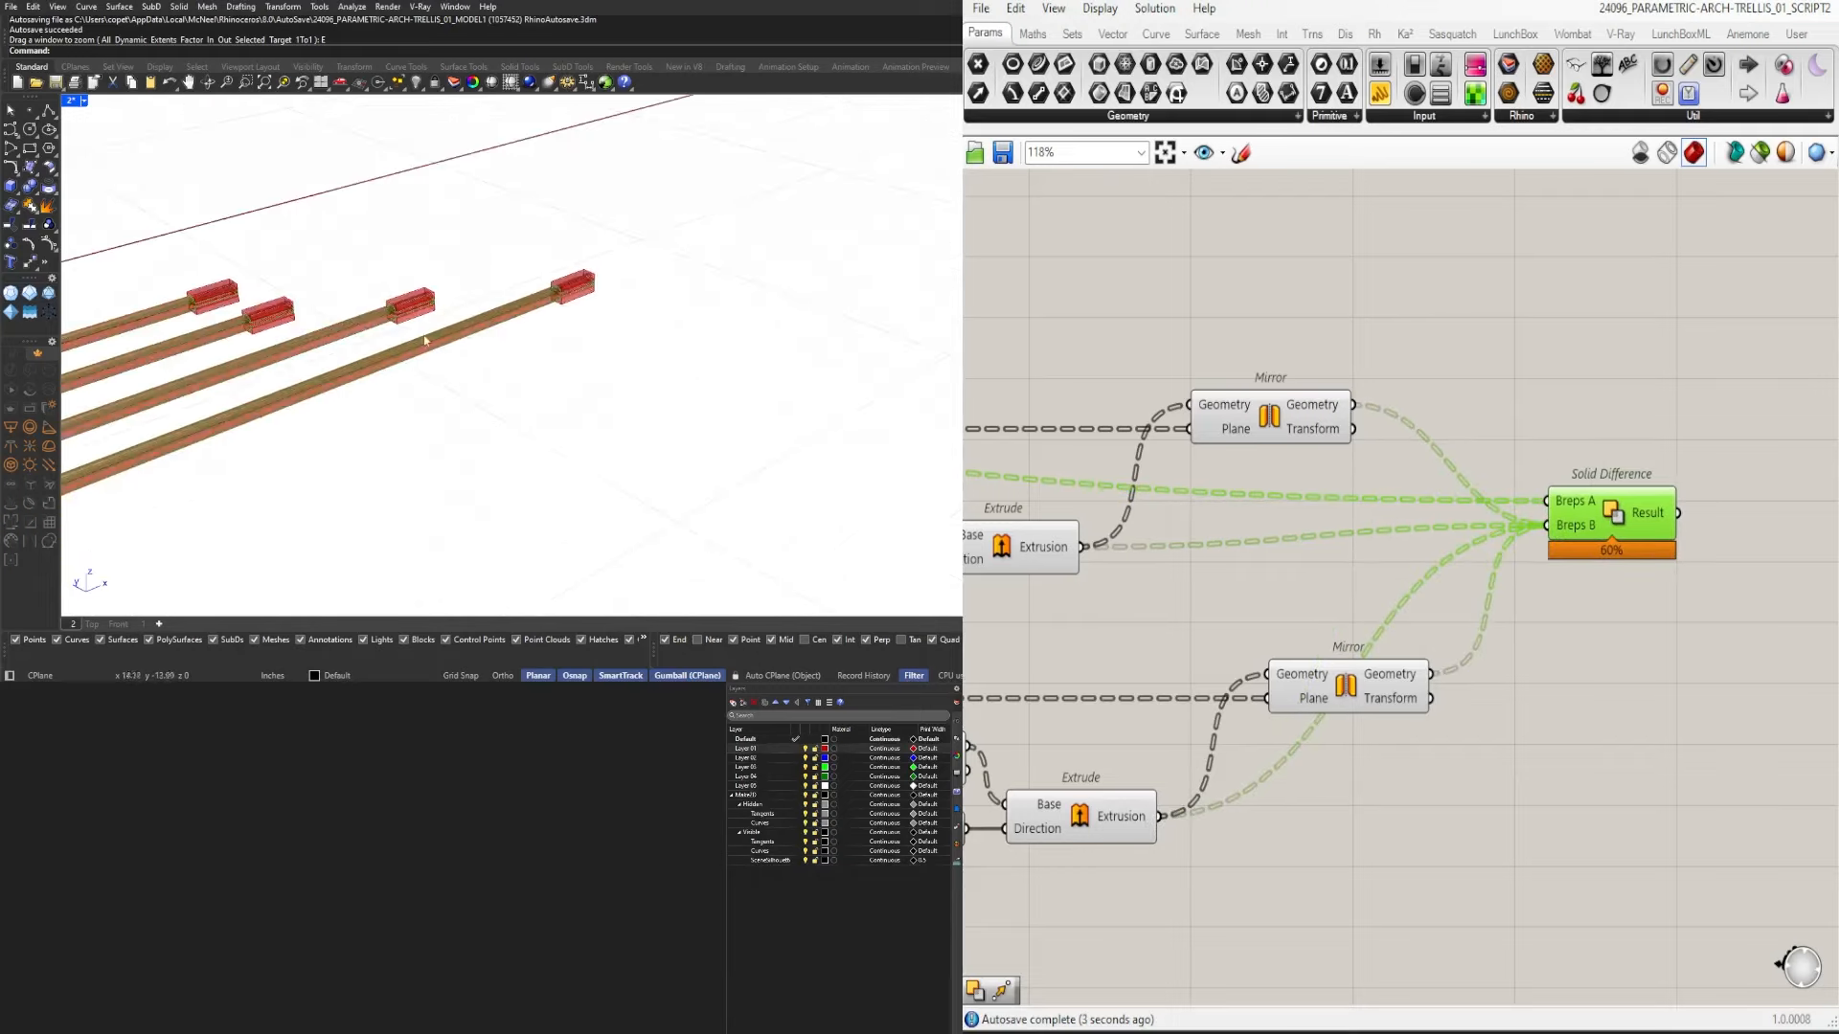
scroll(656, 327, up, 8)
right_drag(656, 327, 537, 291)
scroll(690, 302, down, 6)
scroll(235, 294, up, 8)
shift+right_drag(230, 294, 292, 304)
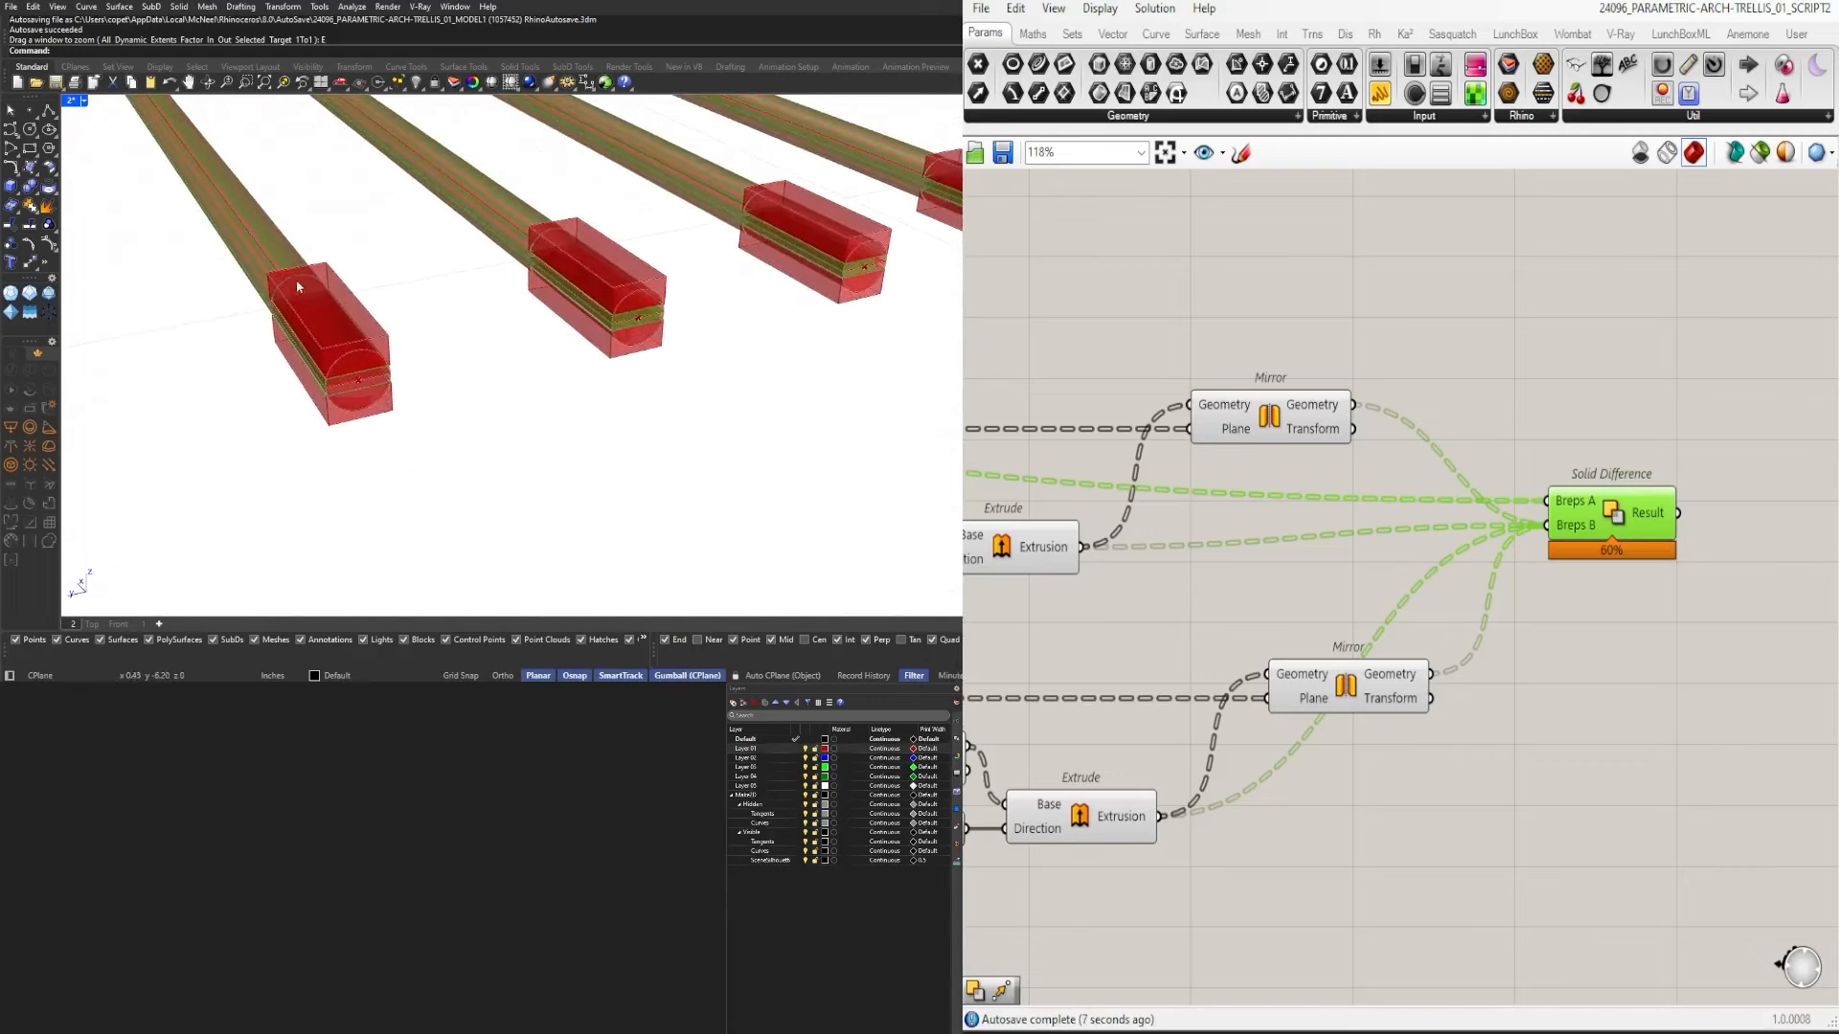
click(1398, 613)
Try values of 0 and 1 on the slider driving Extend Curve's Start and End, checking the strut ends.
right_drag(1073, 632, 1743, 632)
right_drag(1073, 613, 1704, 613)
double_click(1318, 438)
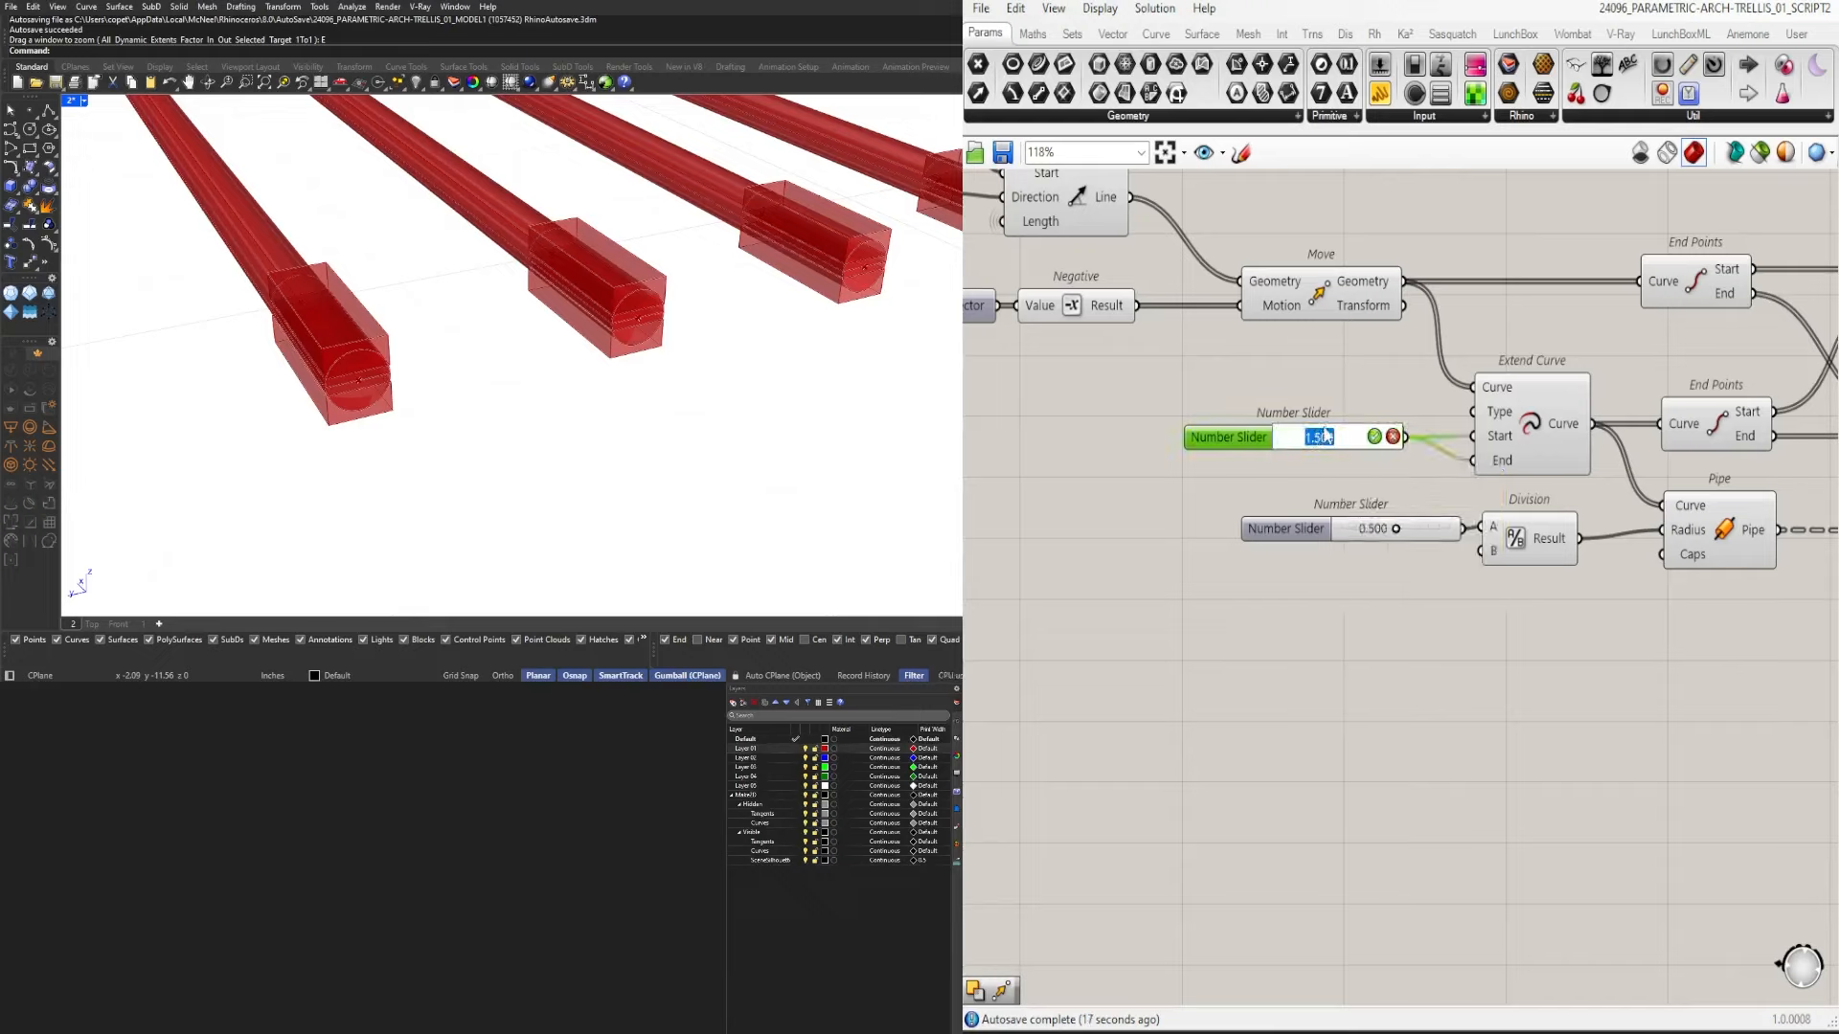
text(0)
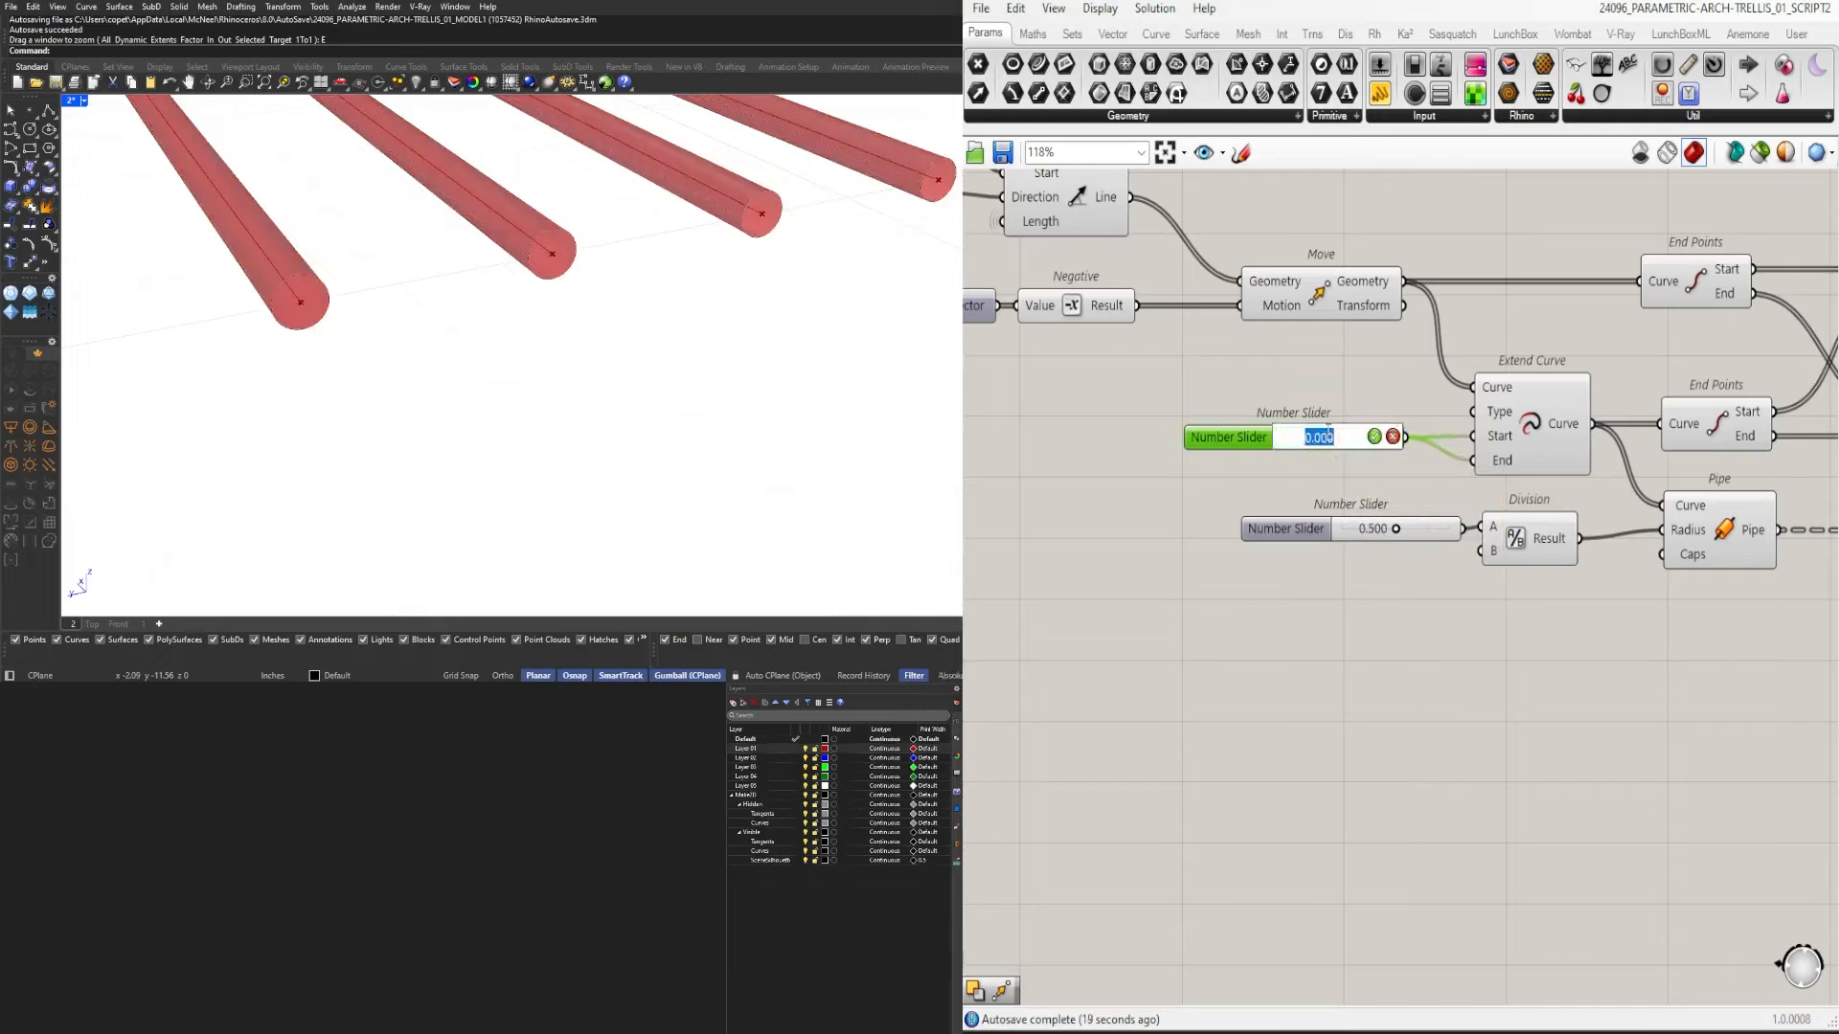
text(1)
key(Return)
scroll(483, 380, down, 3)
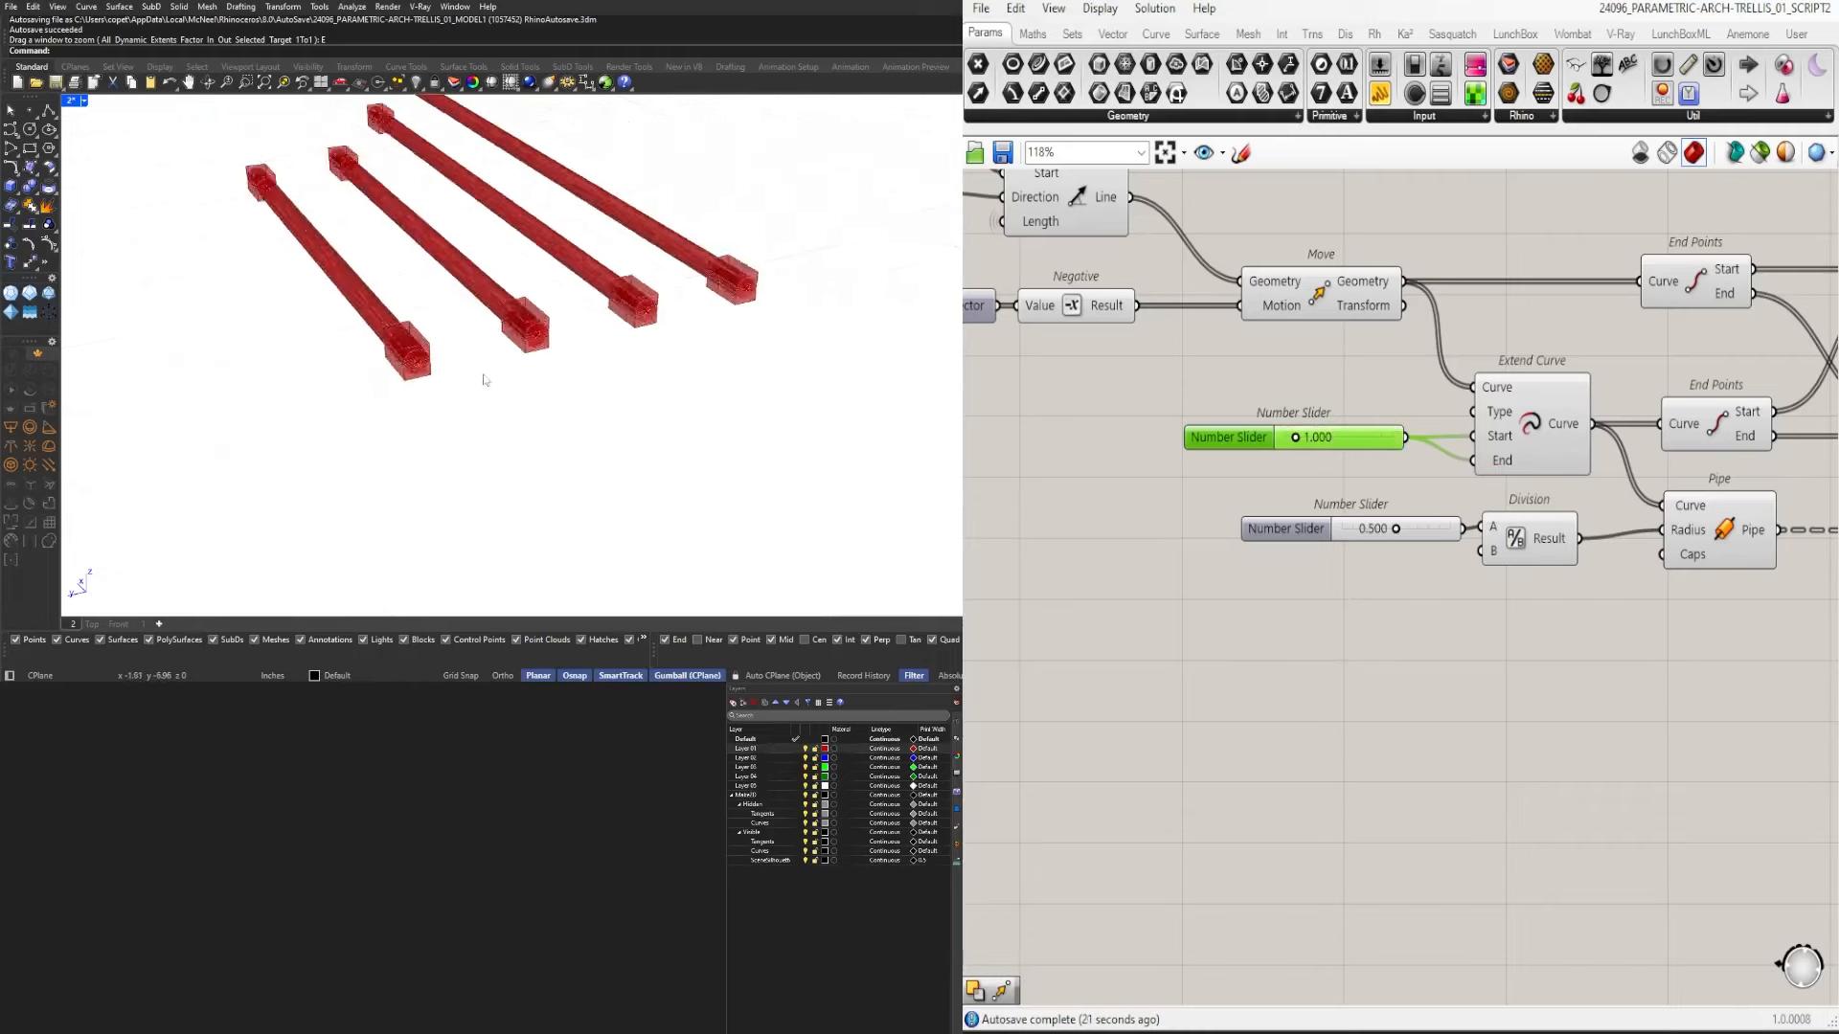
right_drag(484, 380, 247, 467)
scroll(522, 149, up, 8)
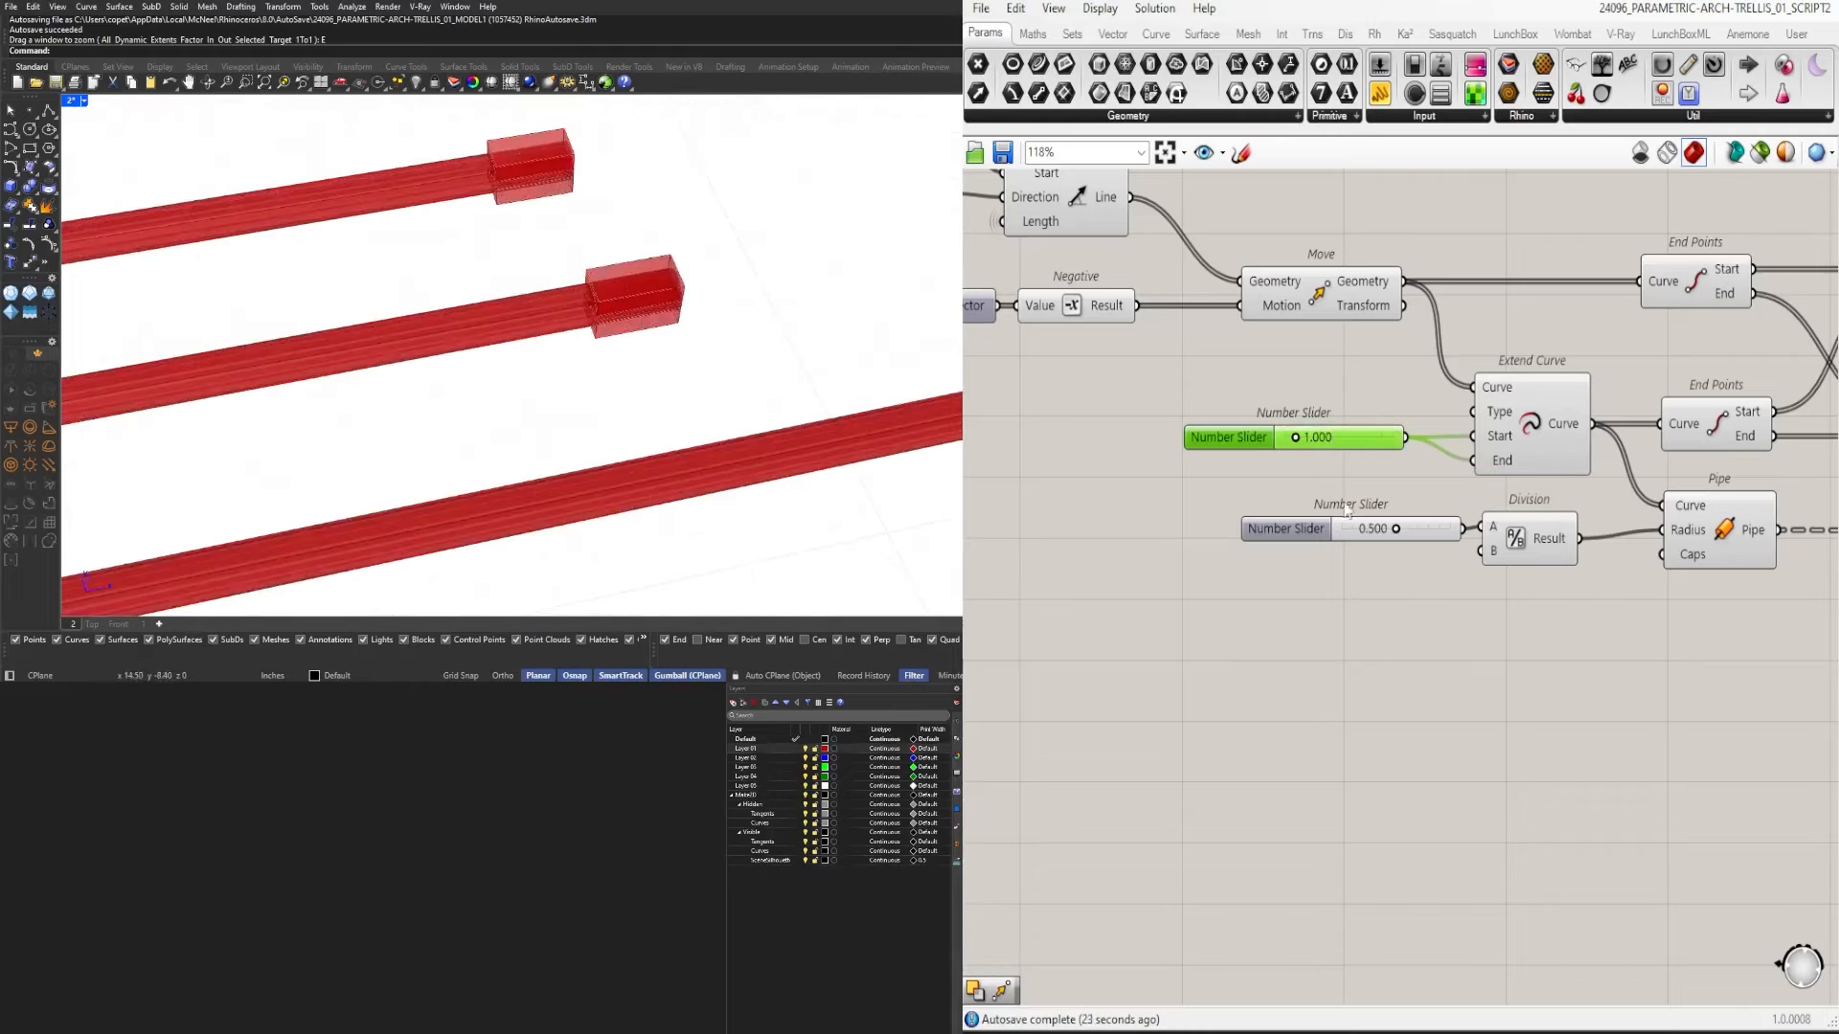
Set the slider driving Extend Curve's Start and End to 0.75 and check the shortened strut ends.
double_click(1330, 442)
text(.7)
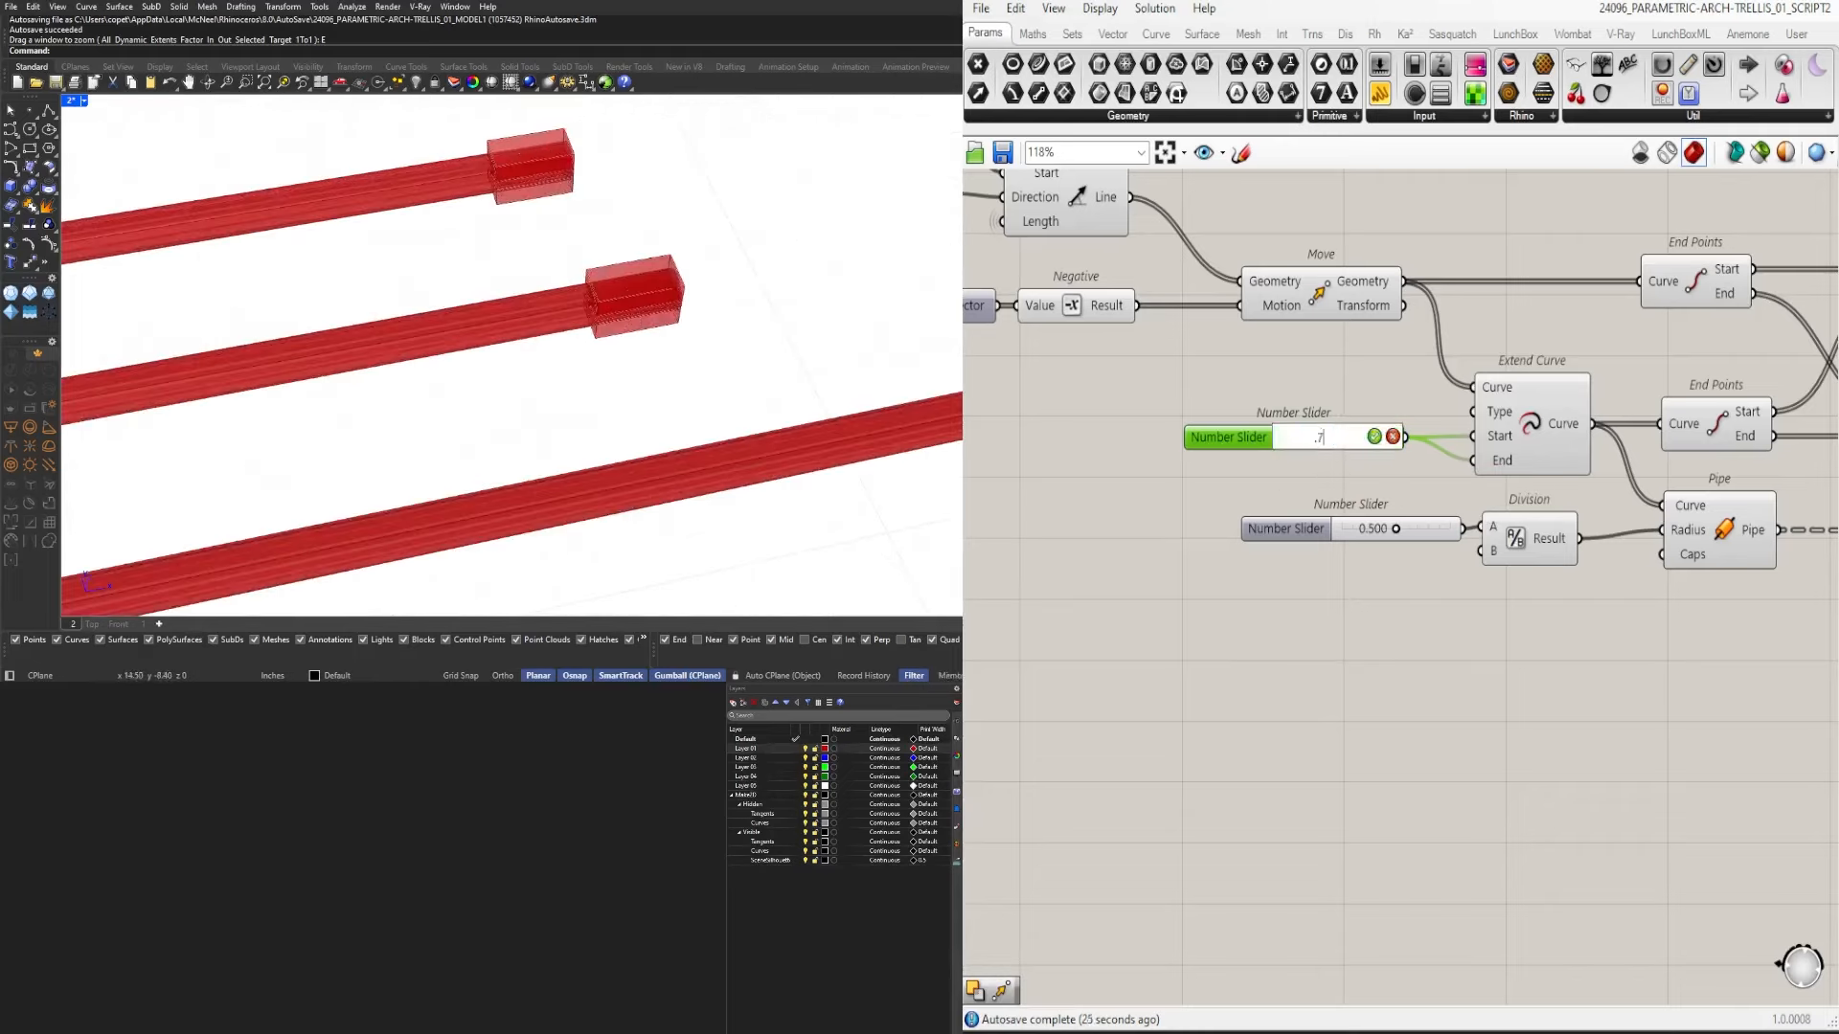
text(5)
key(Return)
scroll(347, 282, down, 5)
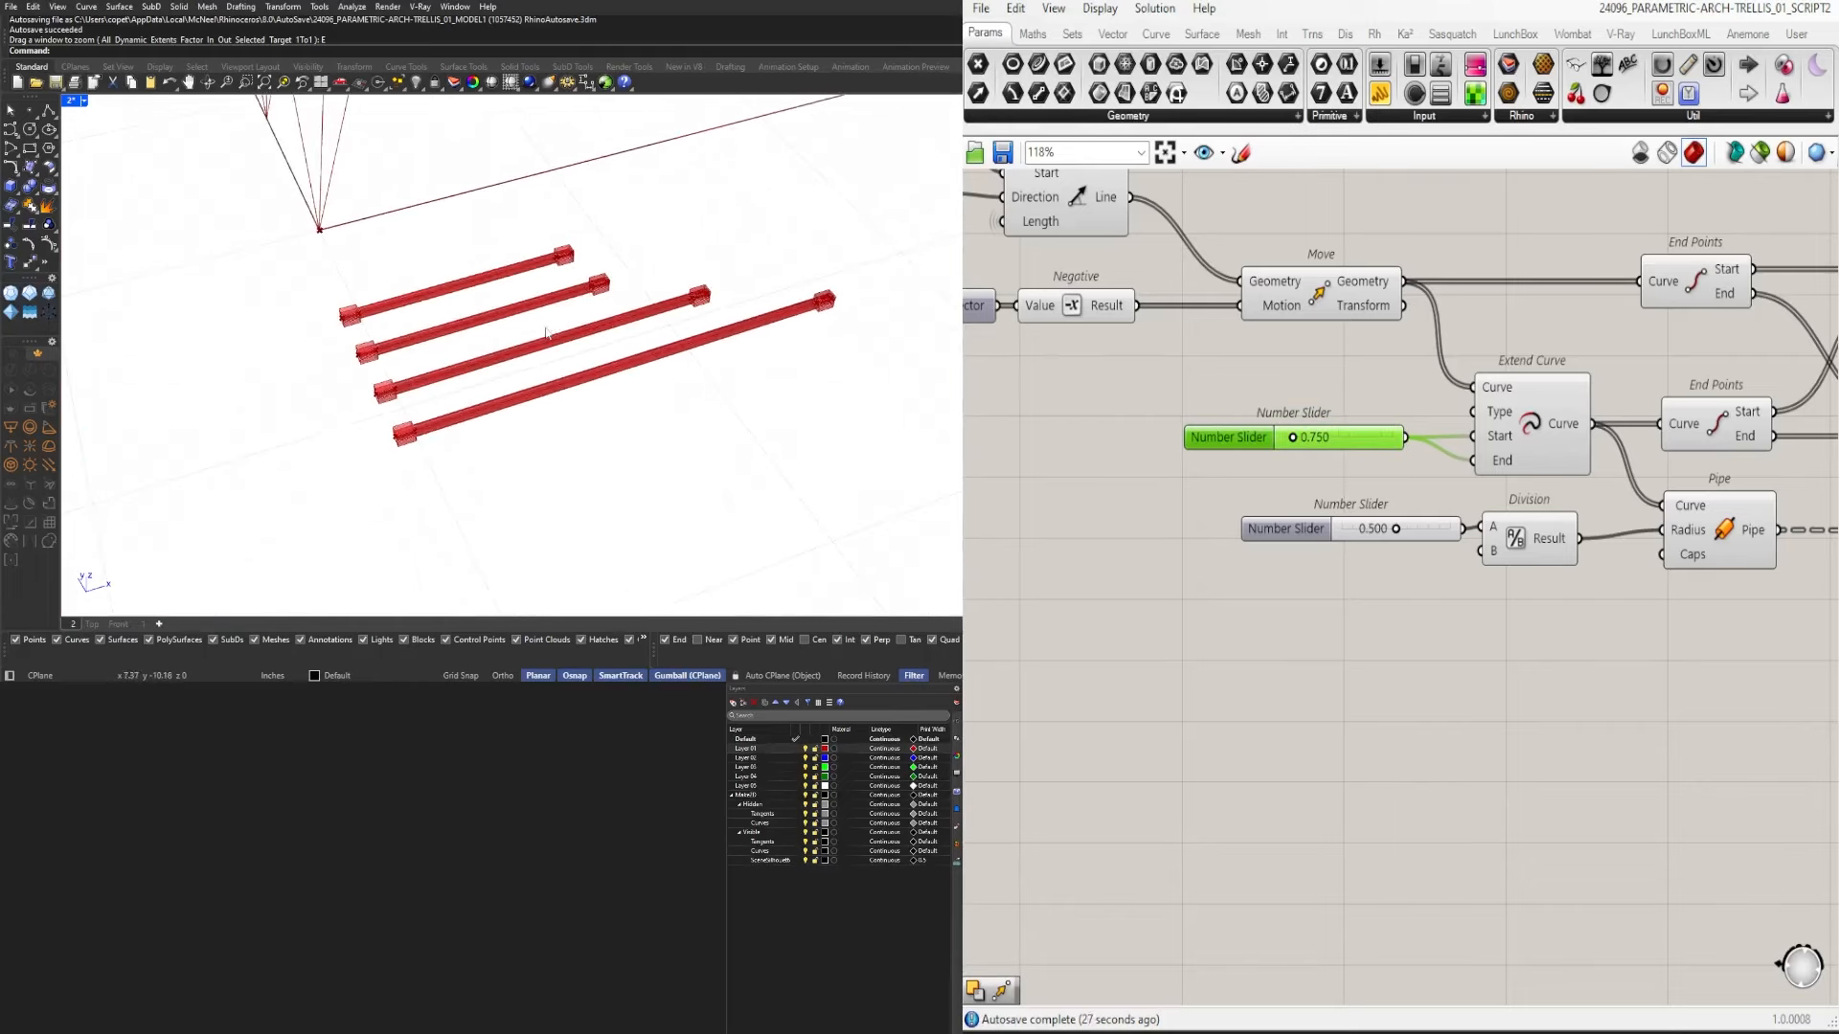
scroll(406, 332, up, 4)
scroll(411, 331, up, 2)
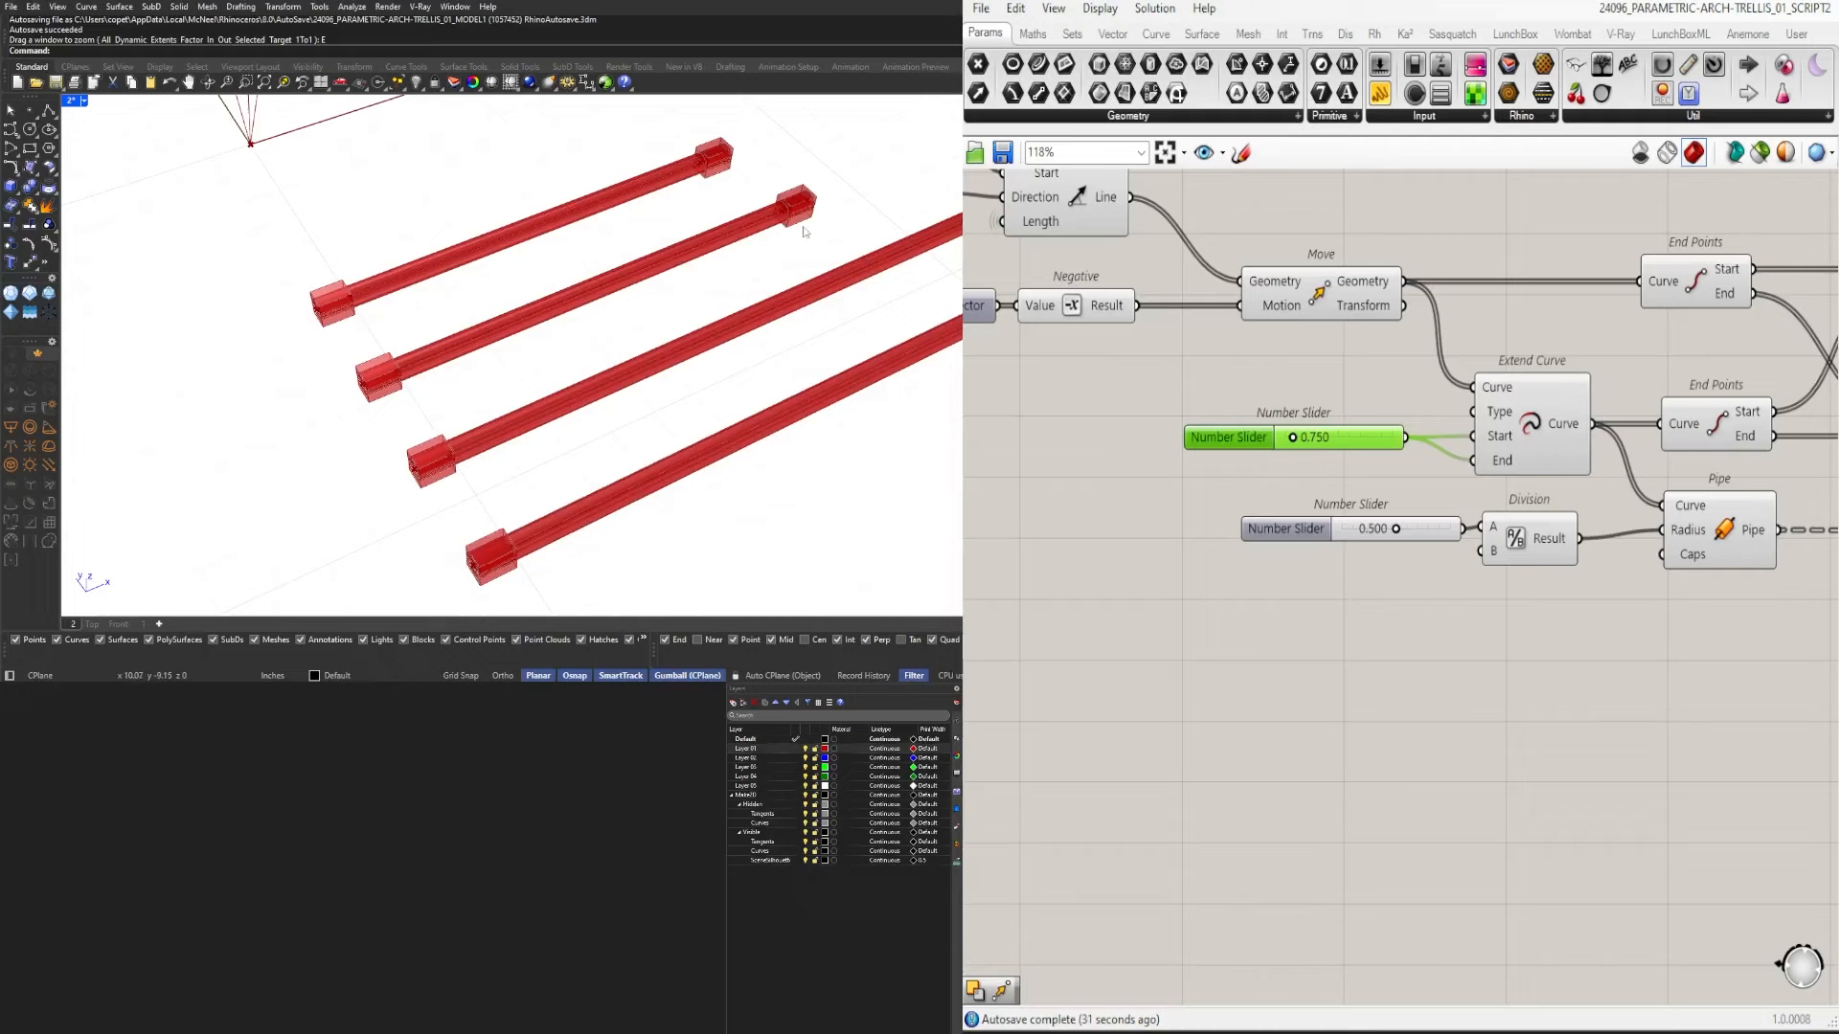
scroll(390, 441, down, 5)
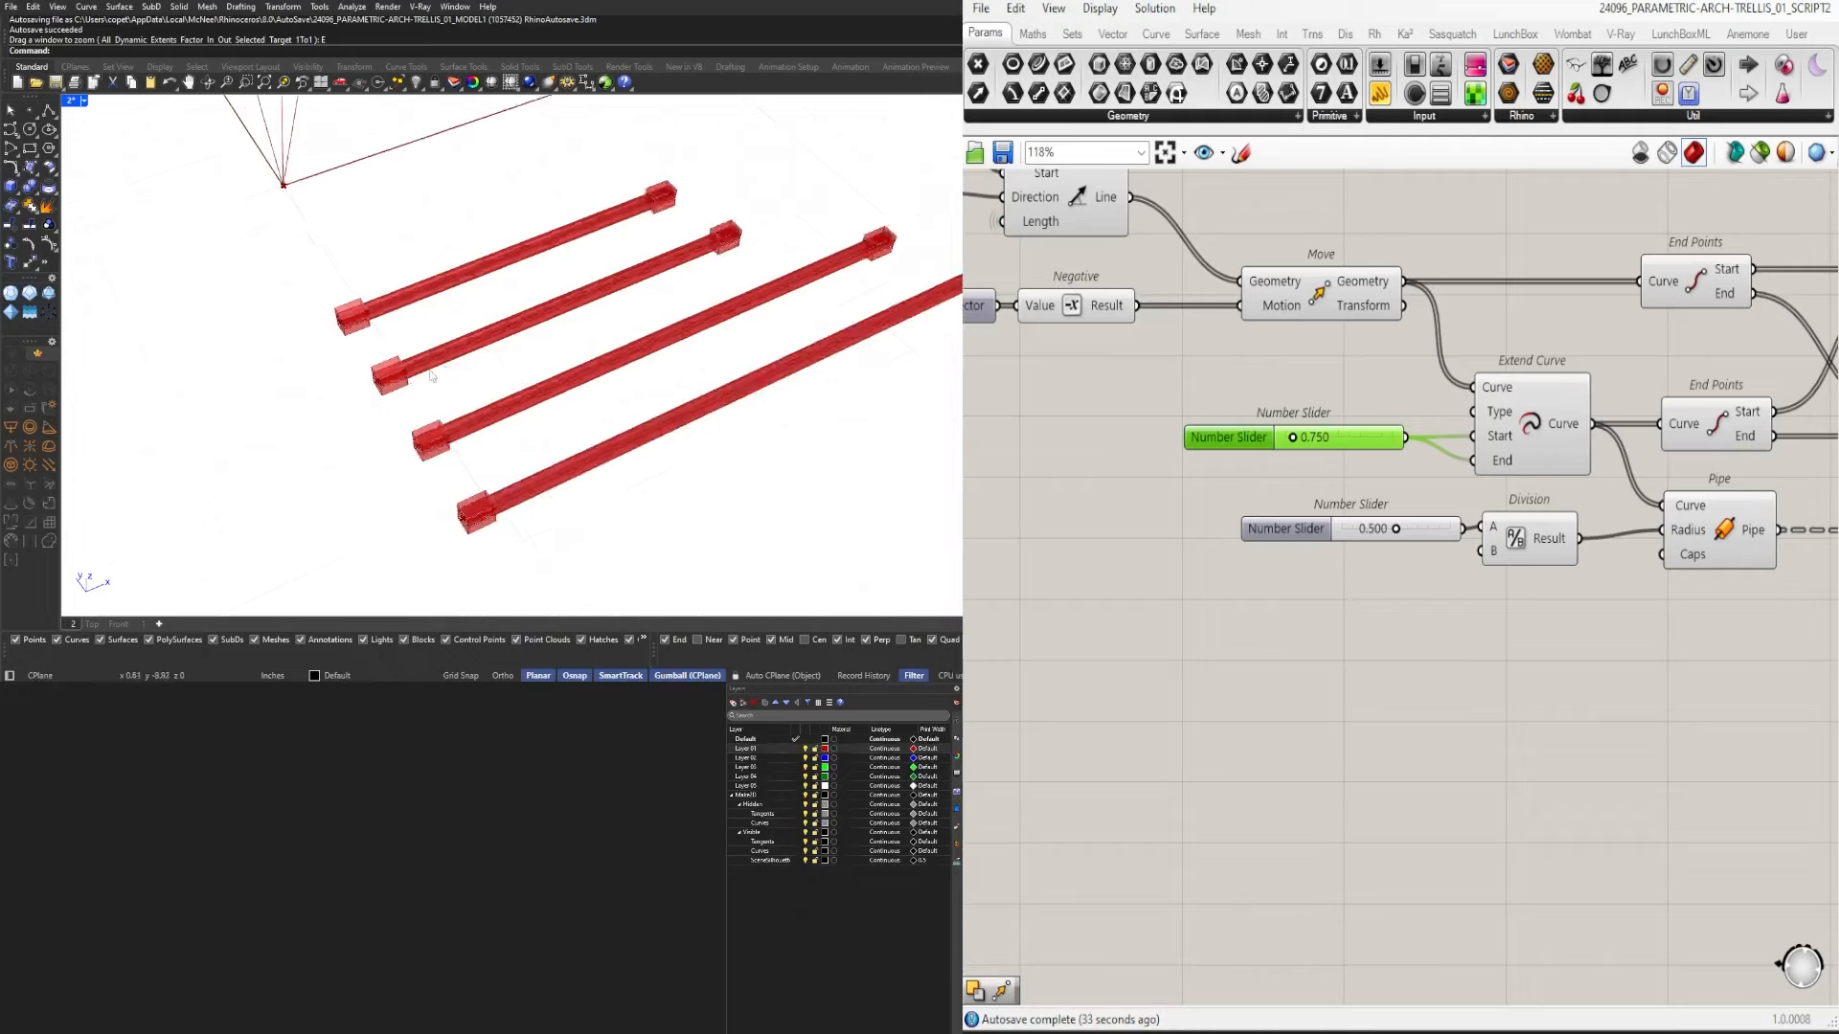
scroll(1570, 540, down, 5)
Turn off the preview of all strut and cutter components feeding the Solid Difference, leaving only its result displayed.
scroll(1220, 484, down, 3)
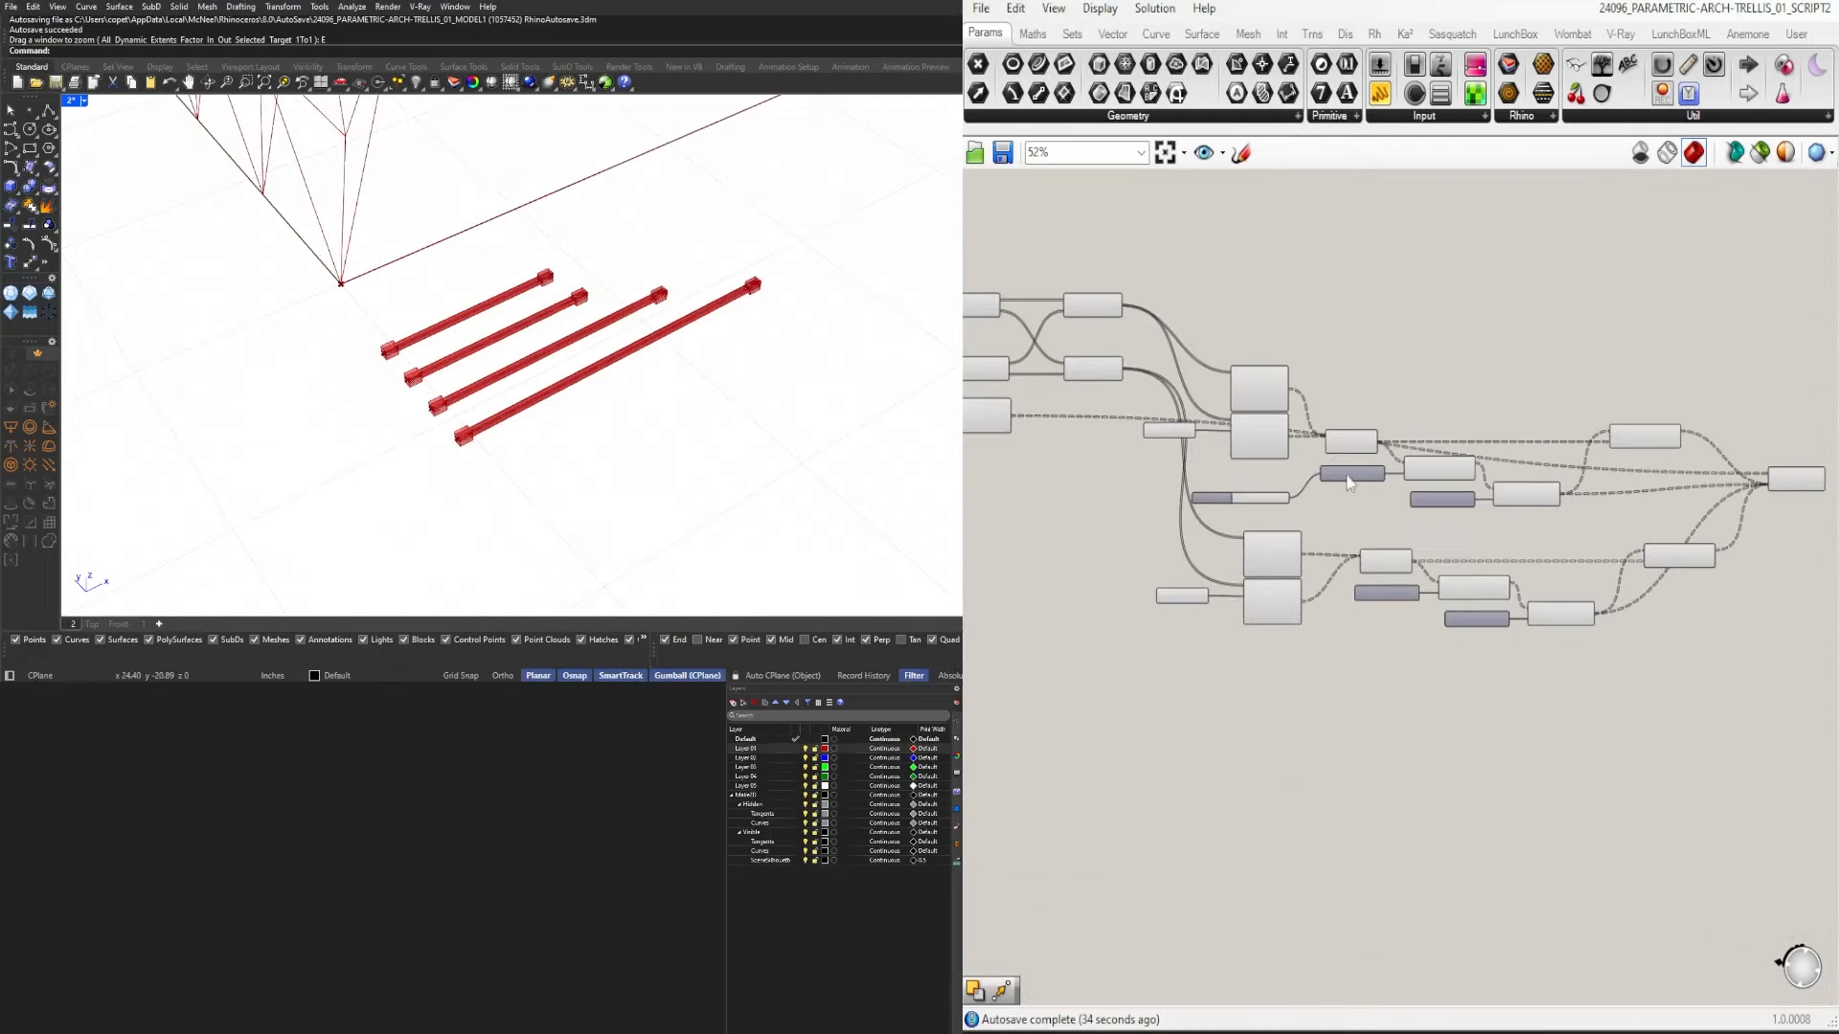
drag(1549, 589, 981, 299)
middle_click(1038, 311)
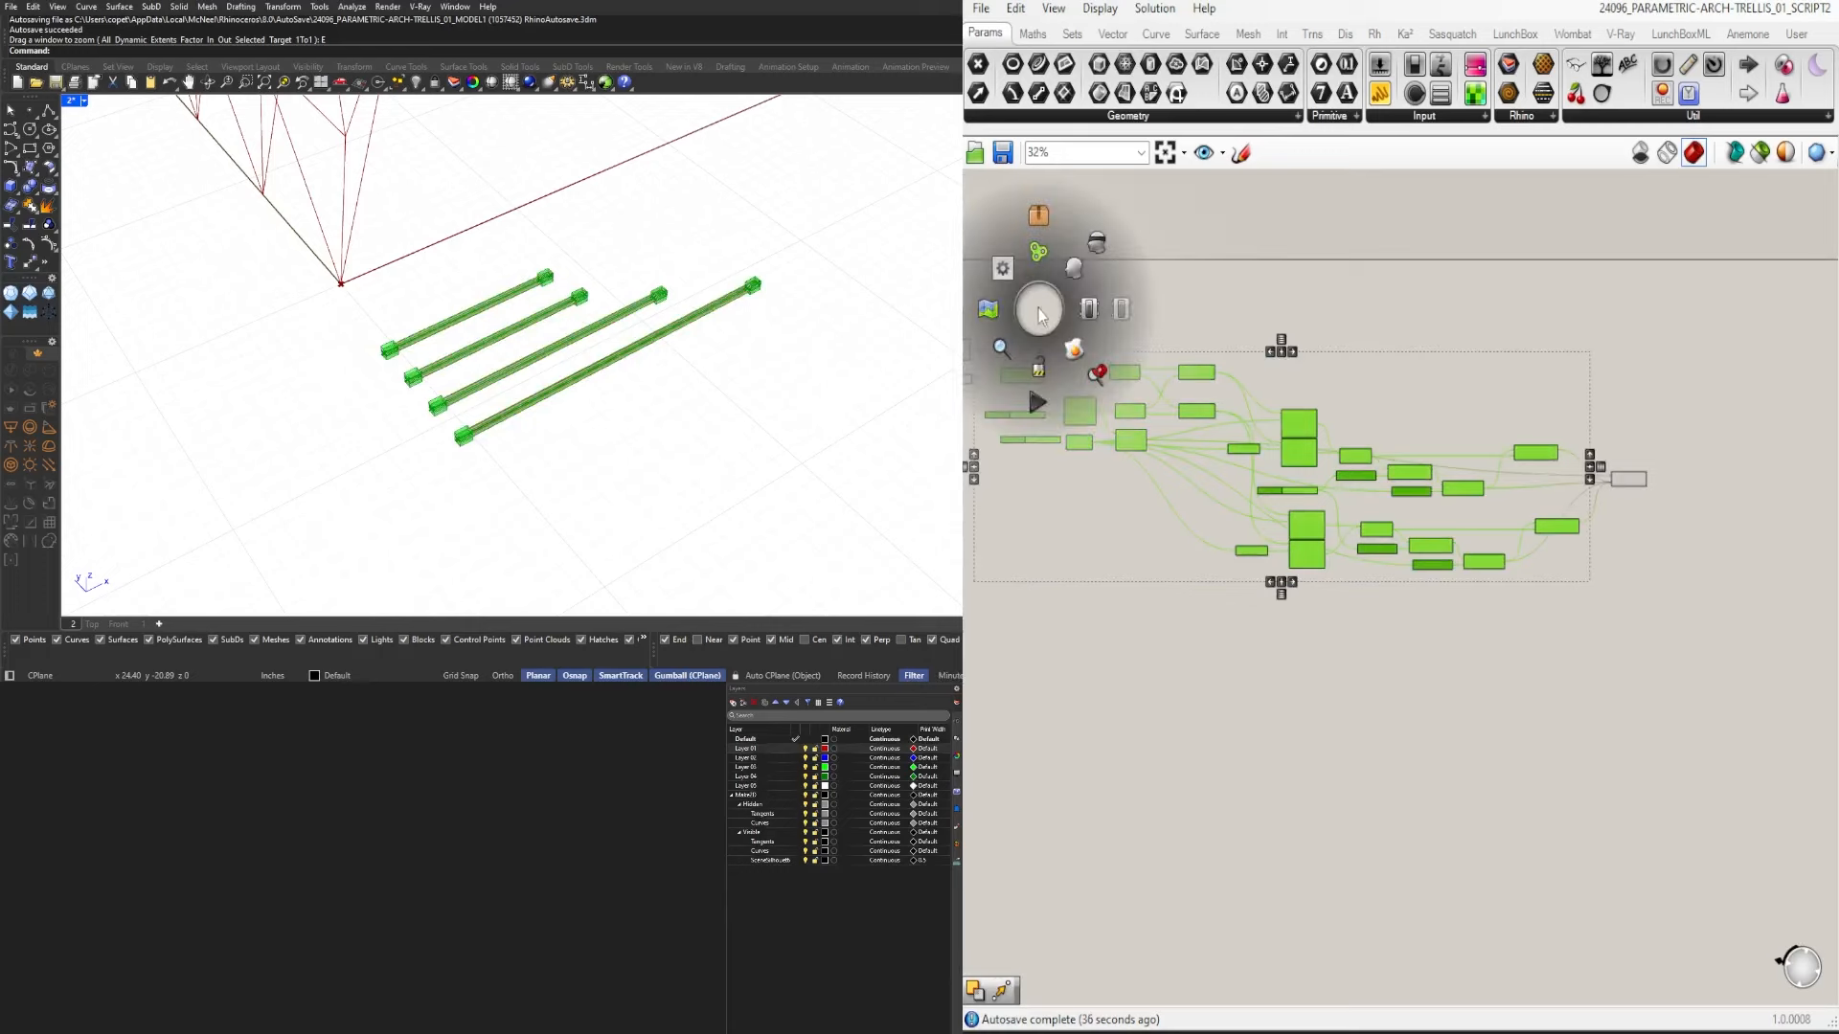
click(1467, 360)
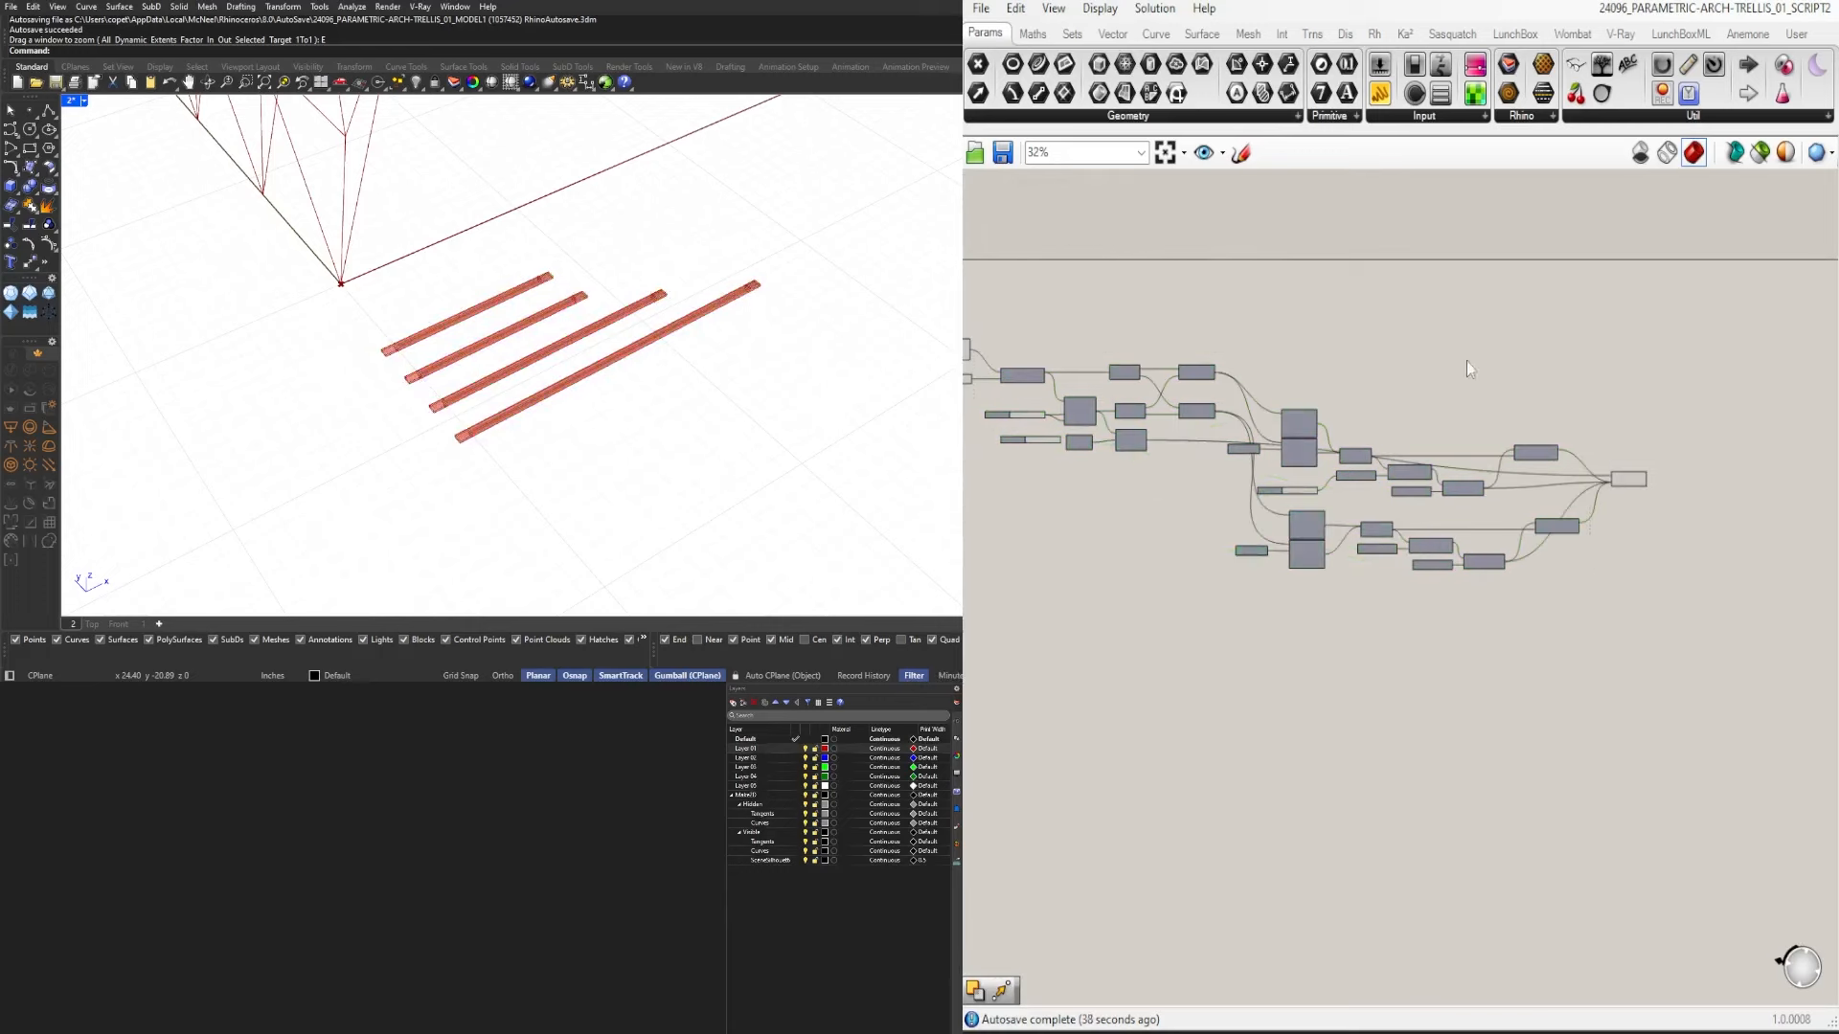
Examine the Solid Difference result at the strut ends up close, along with the two Mirror components feeding it.
scroll(1467, 360, up, 3)
click(1742, 536)
right_drag(786, 316, 451, 289)
scroll(451, 289, up, 10)
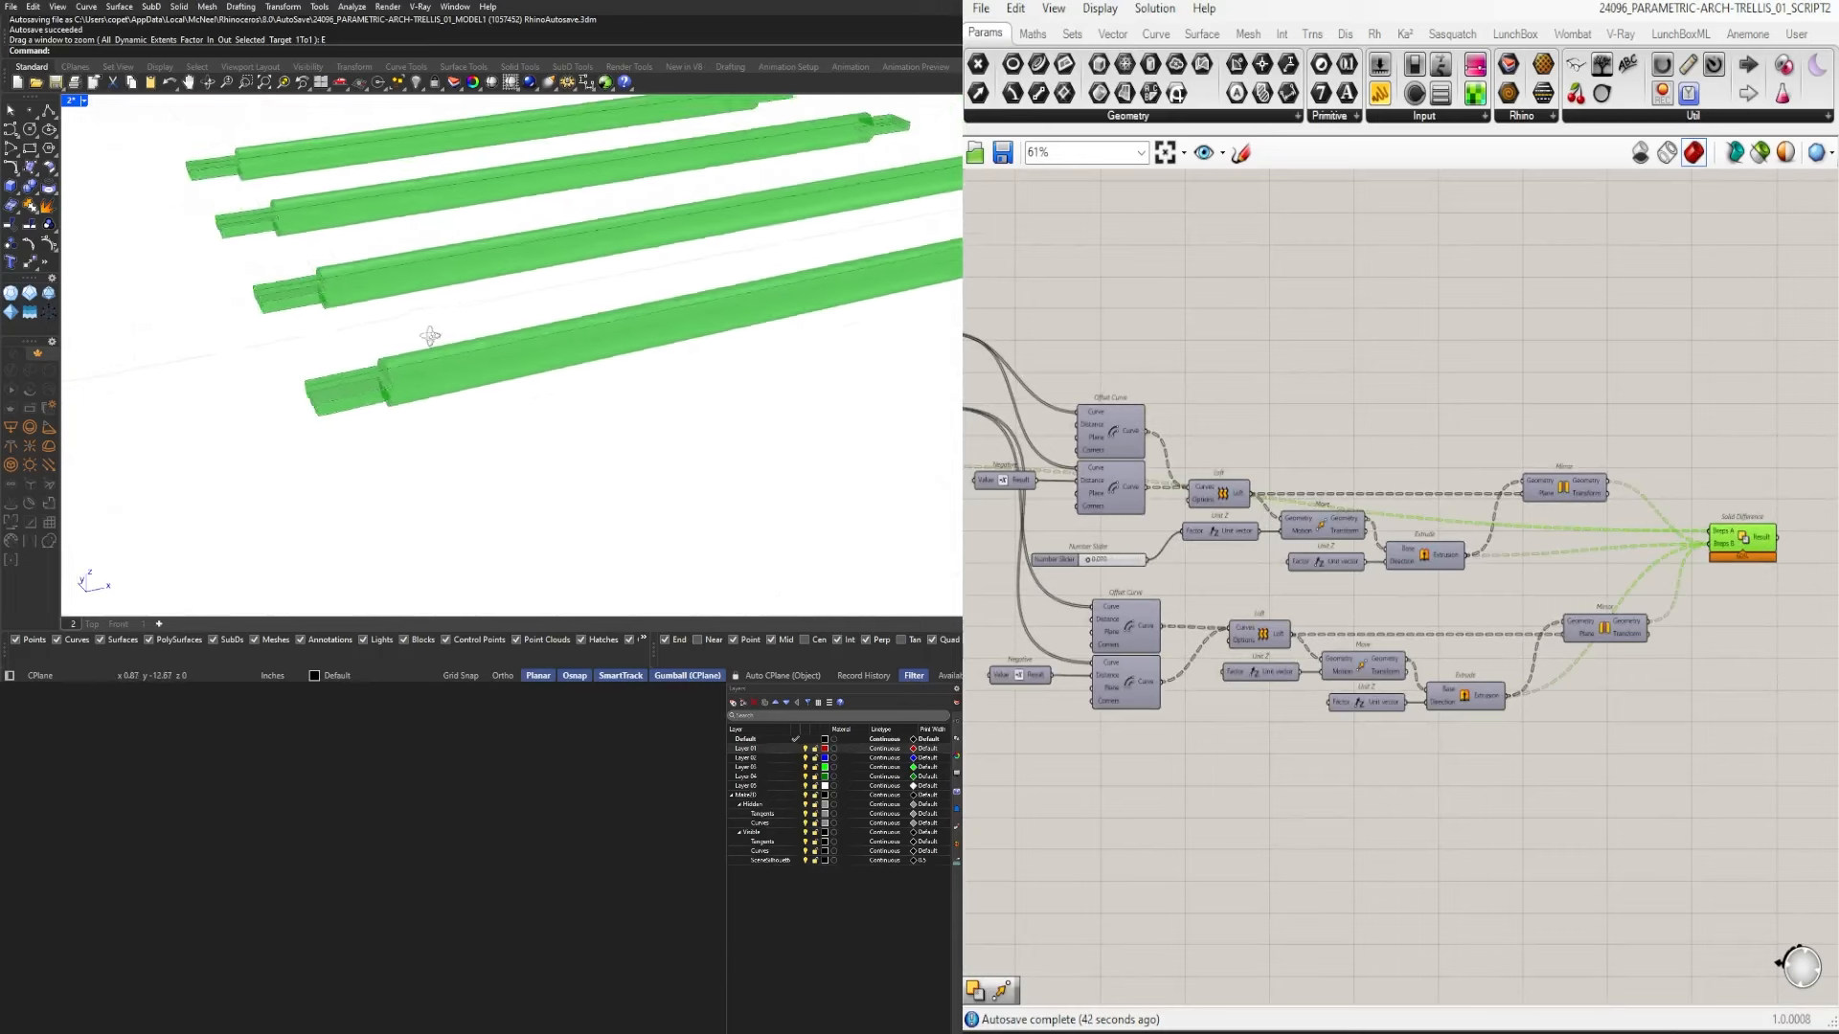
scroll(383, 285, down, 3)
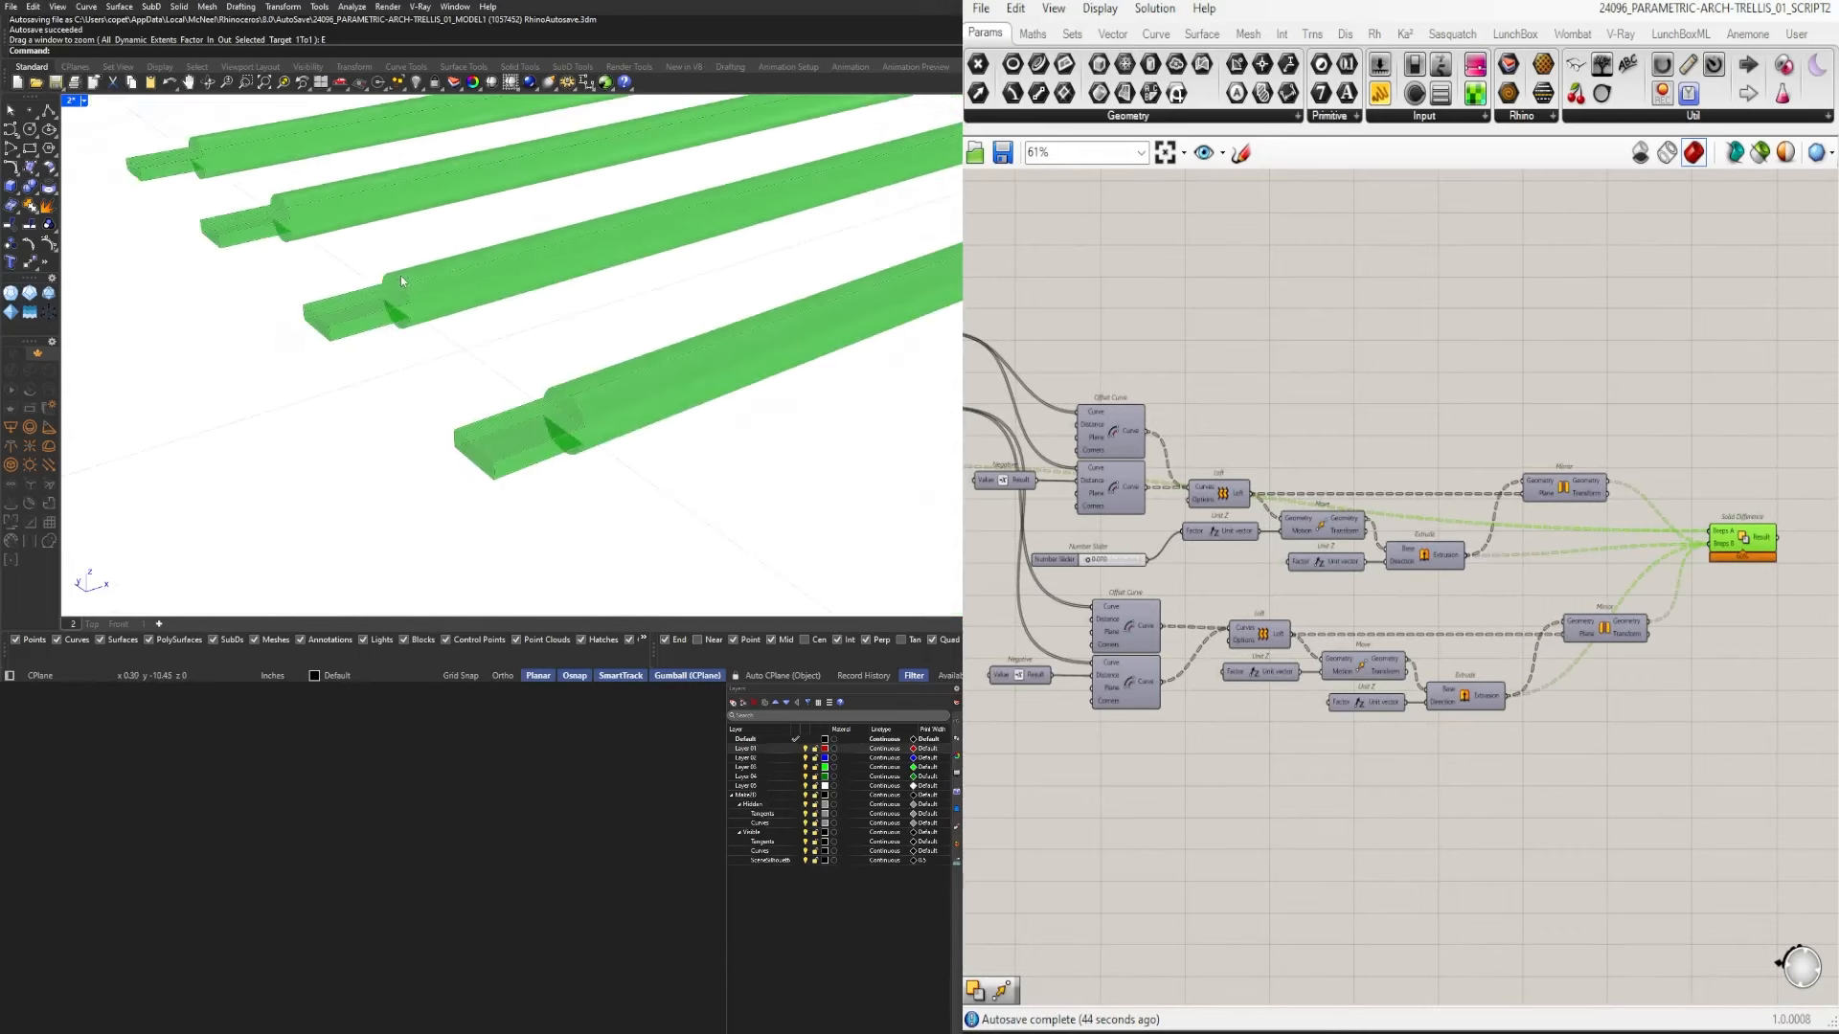
click(1559, 795)
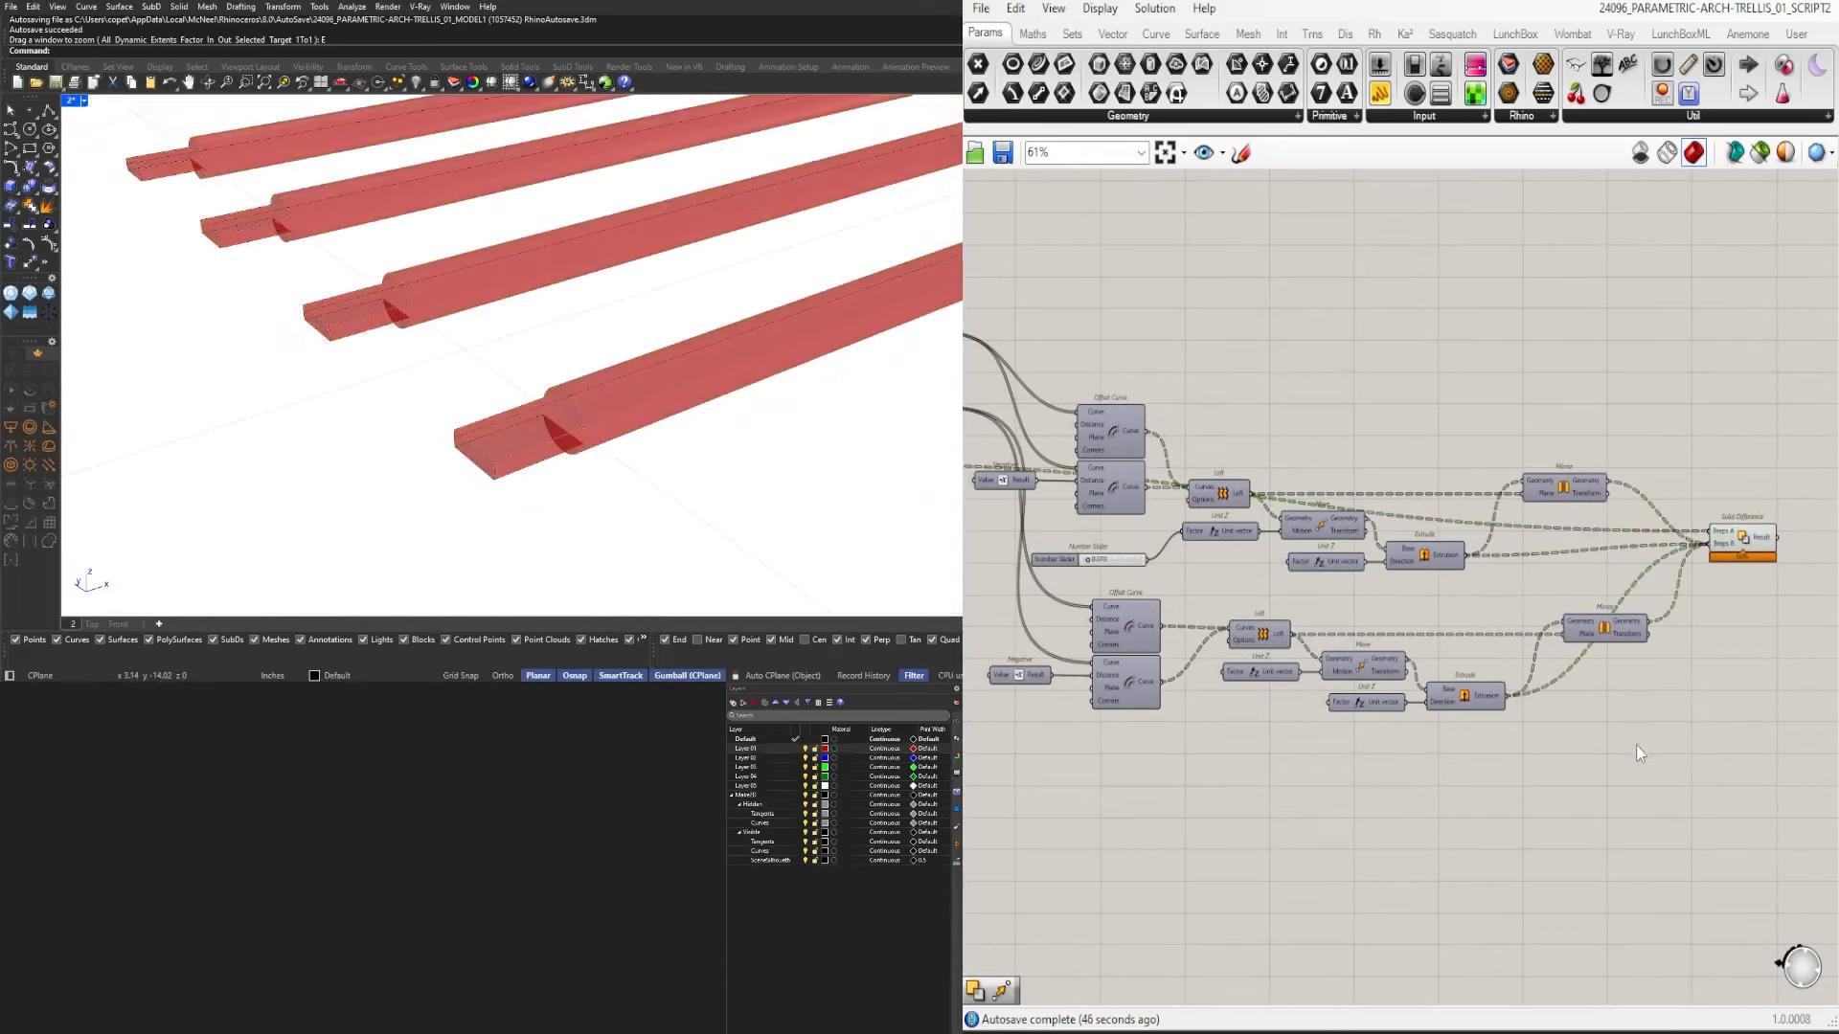
click(1611, 635)
click(1580, 489)
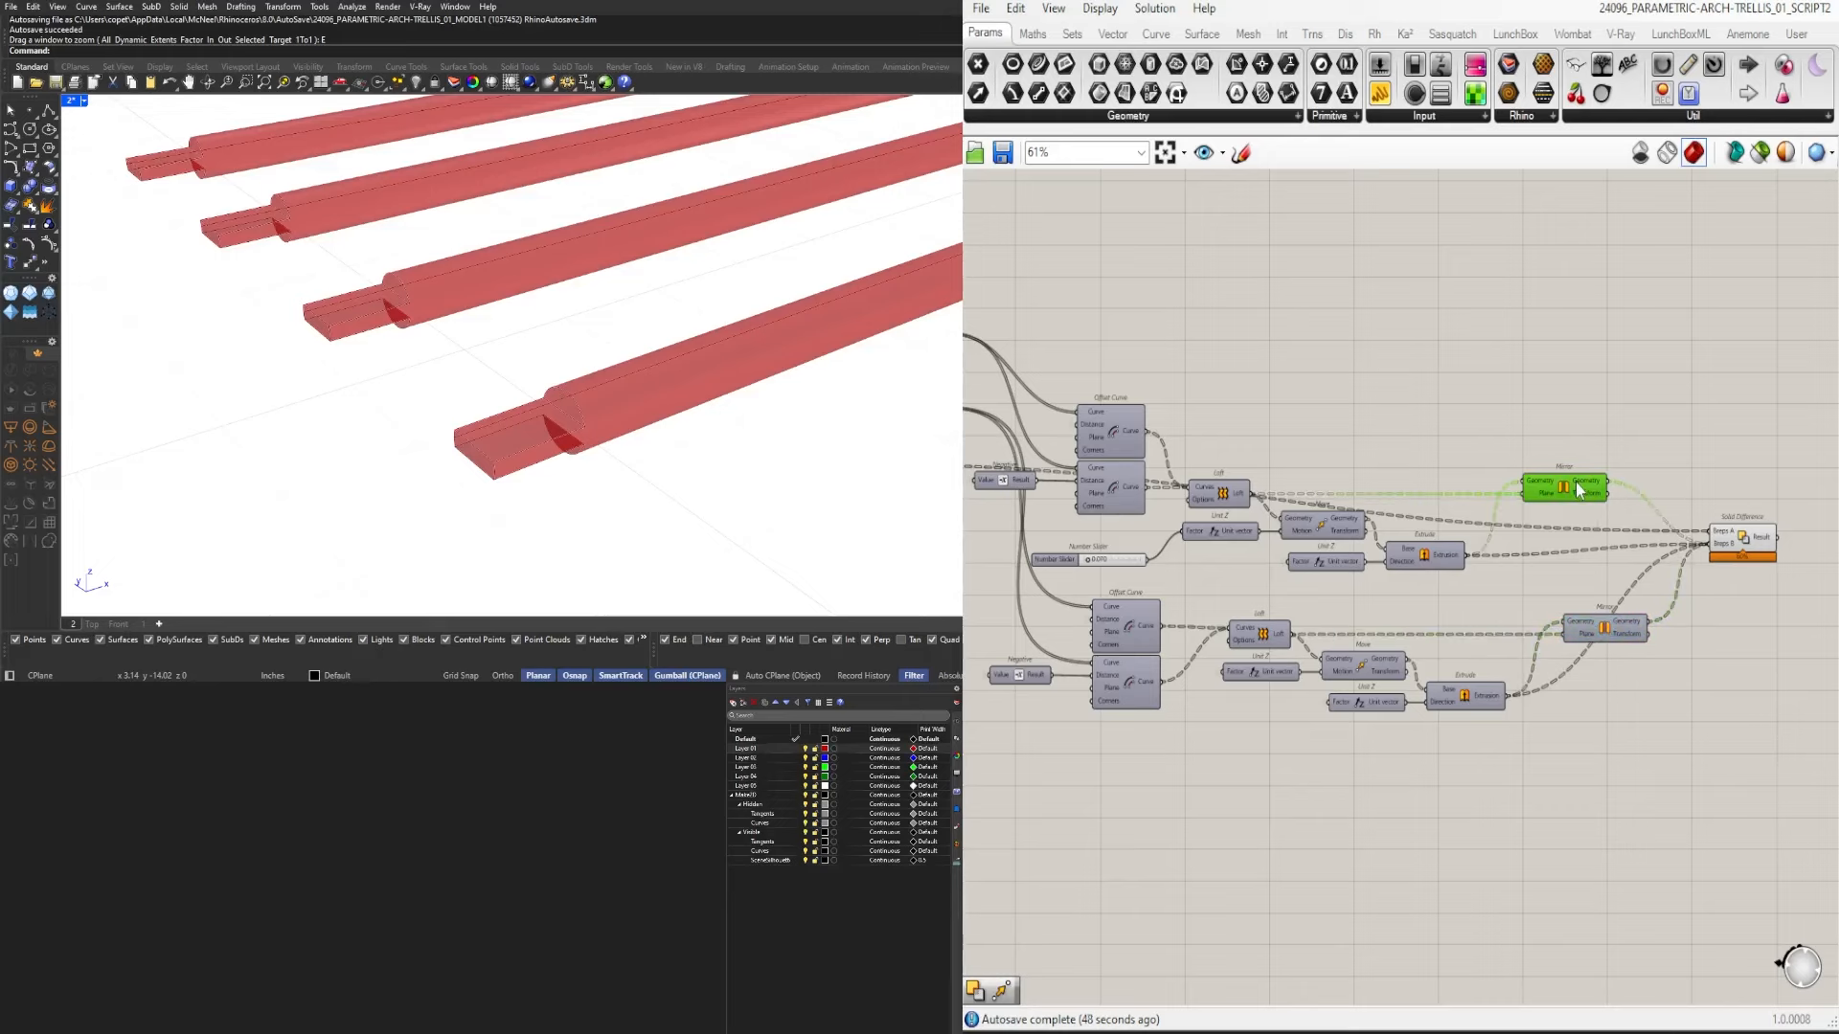
right_drag(1579, 497, 1493, 495)
click(1642, 543)
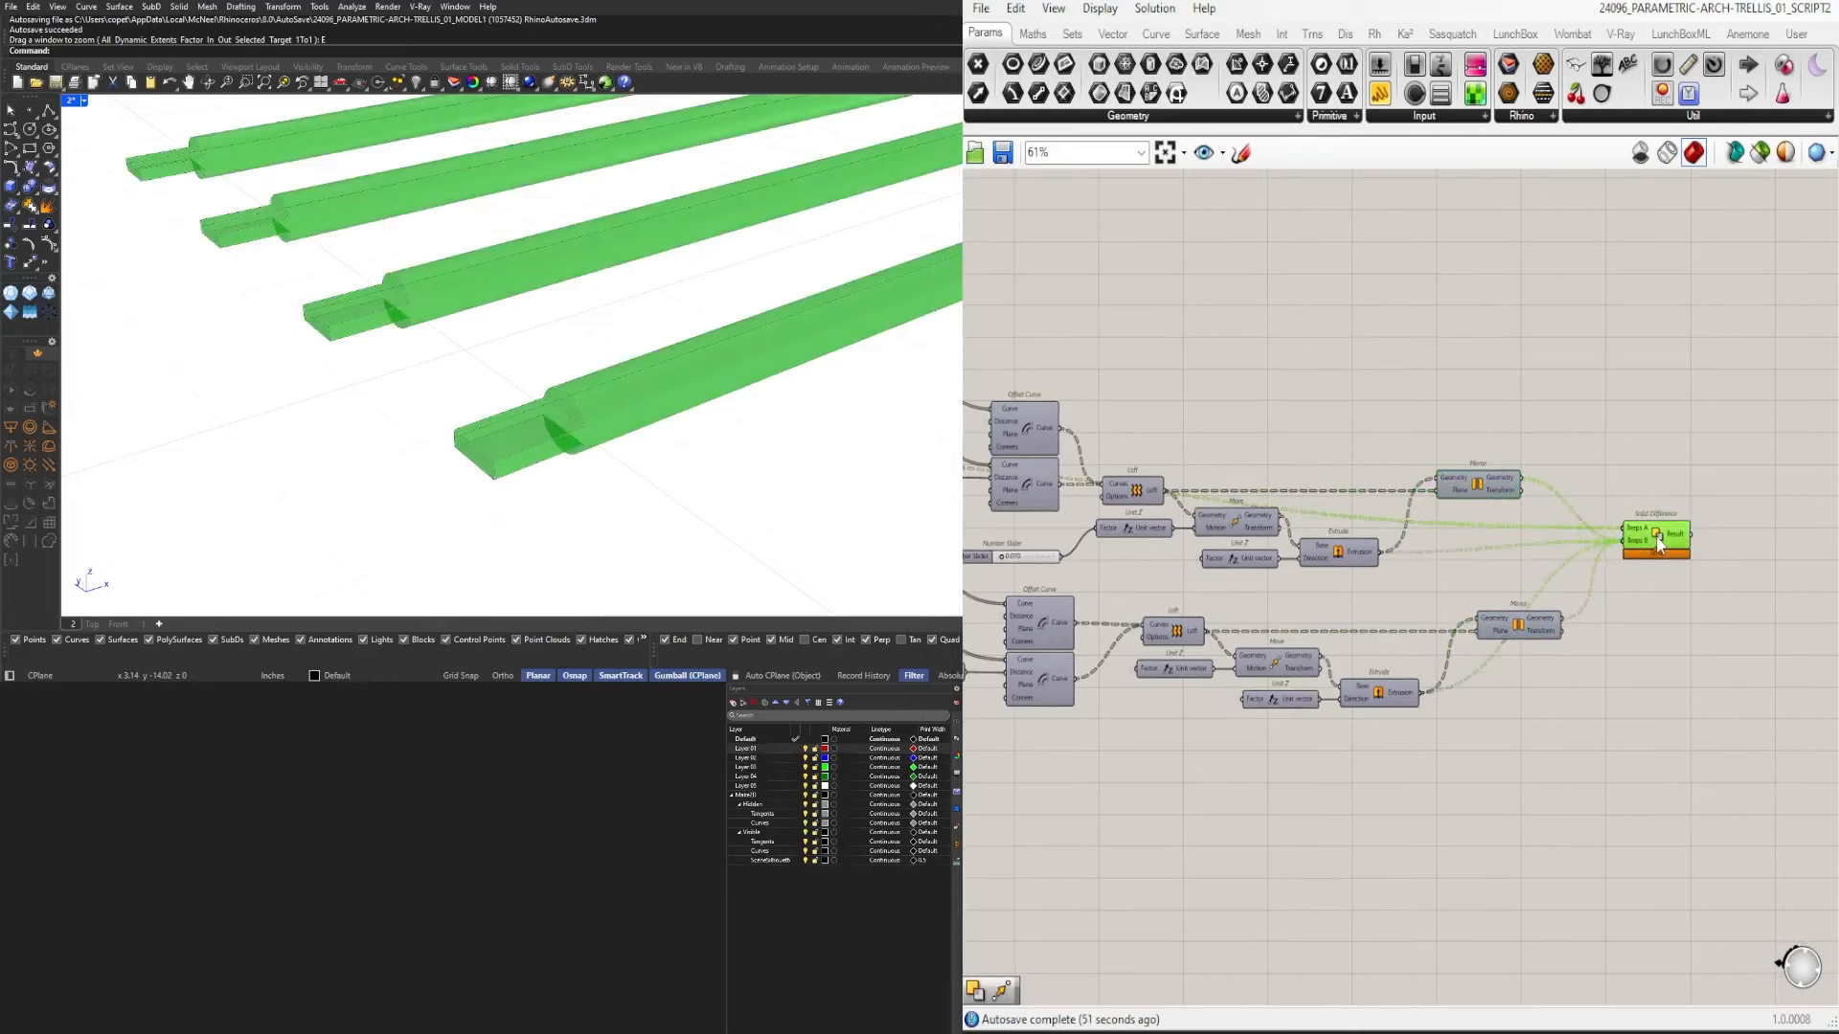
right_drag(1159, 548, 1355, 526)
Preview the upper Offset Curve and Loft in turn to check the cutter's base geometry, hiding each again.
click(1265, 448)
middle_click(1268, 417)
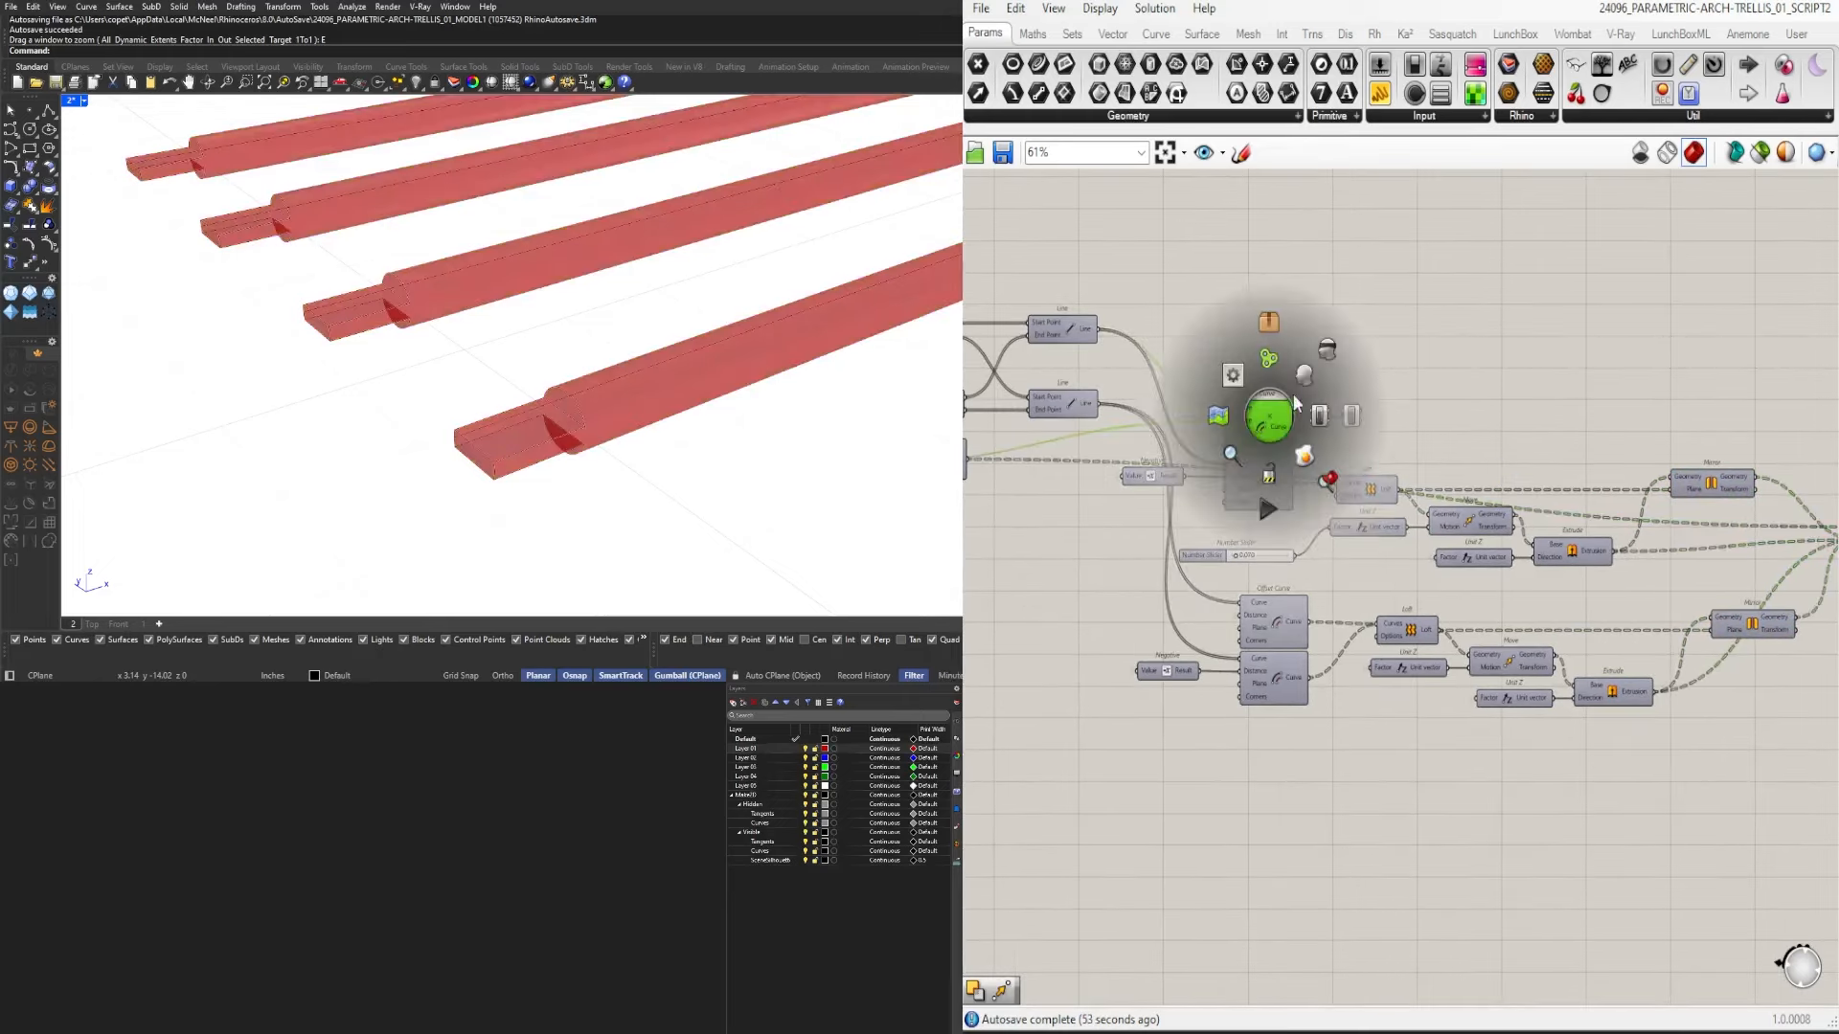
middle_click(1278, 426)
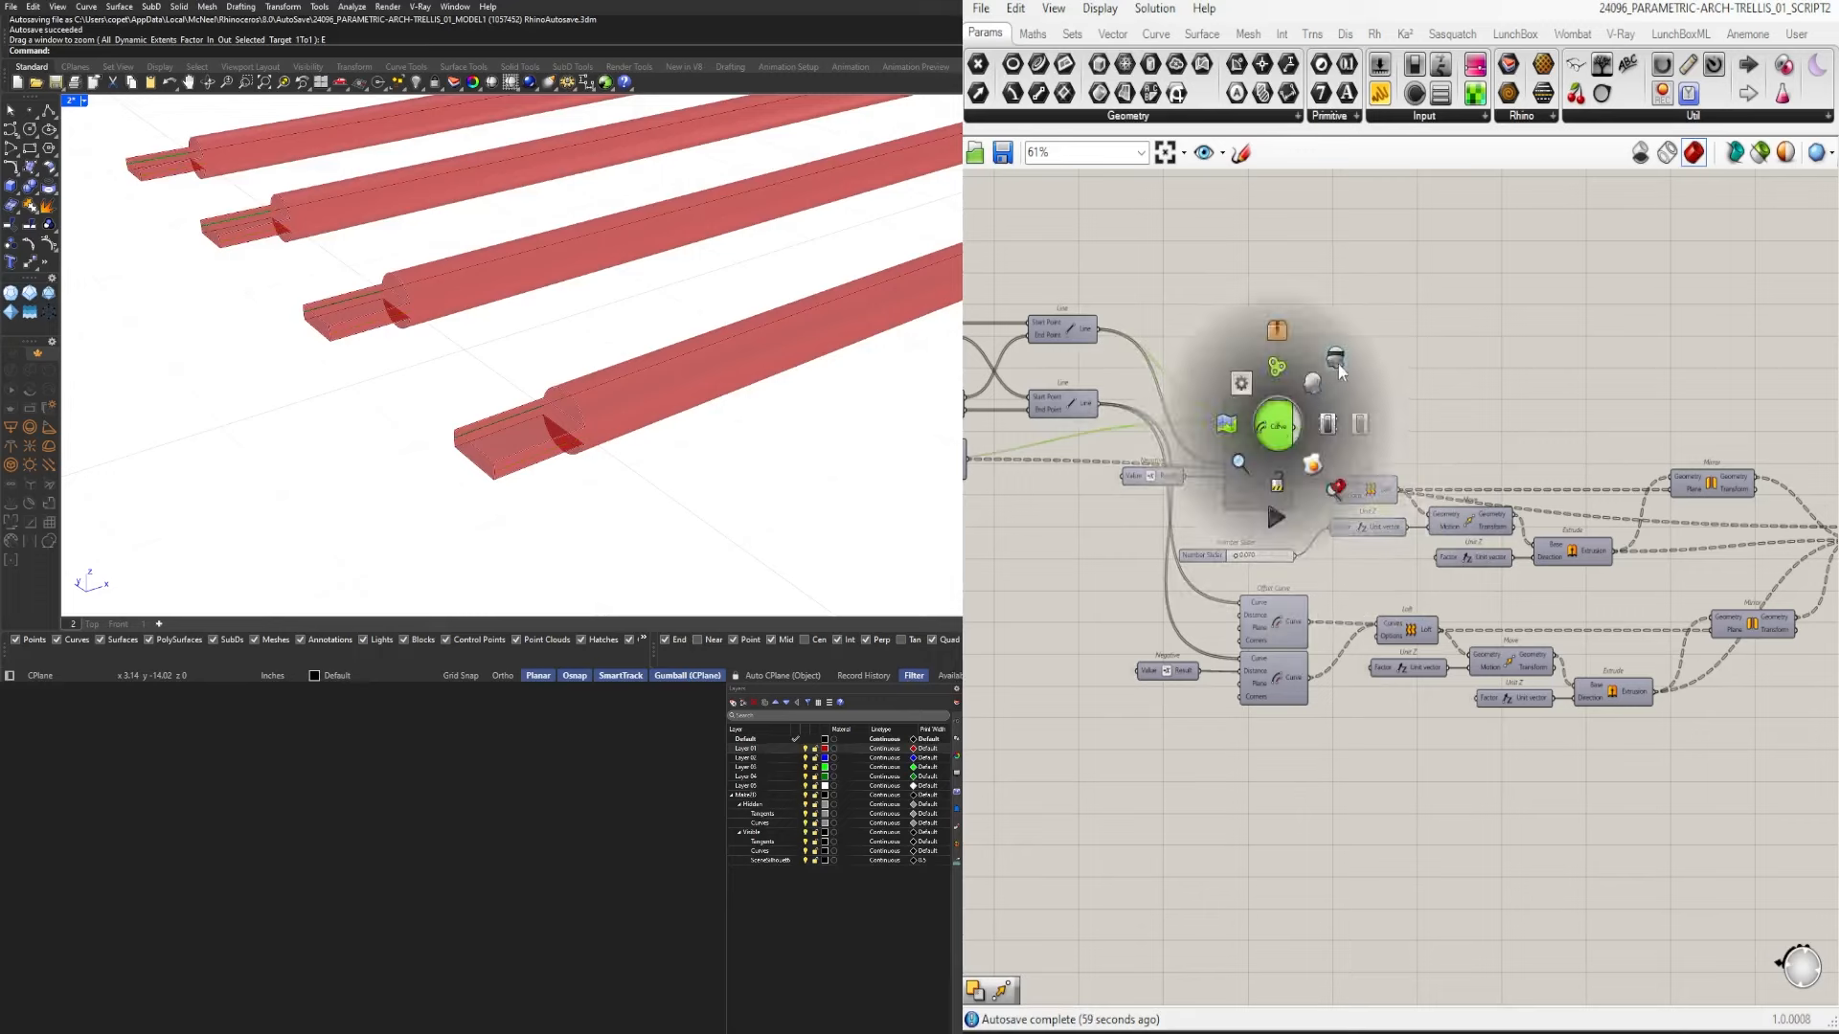
click(1367, 489)
middle_click(1368, 489)
click(1399, 441)
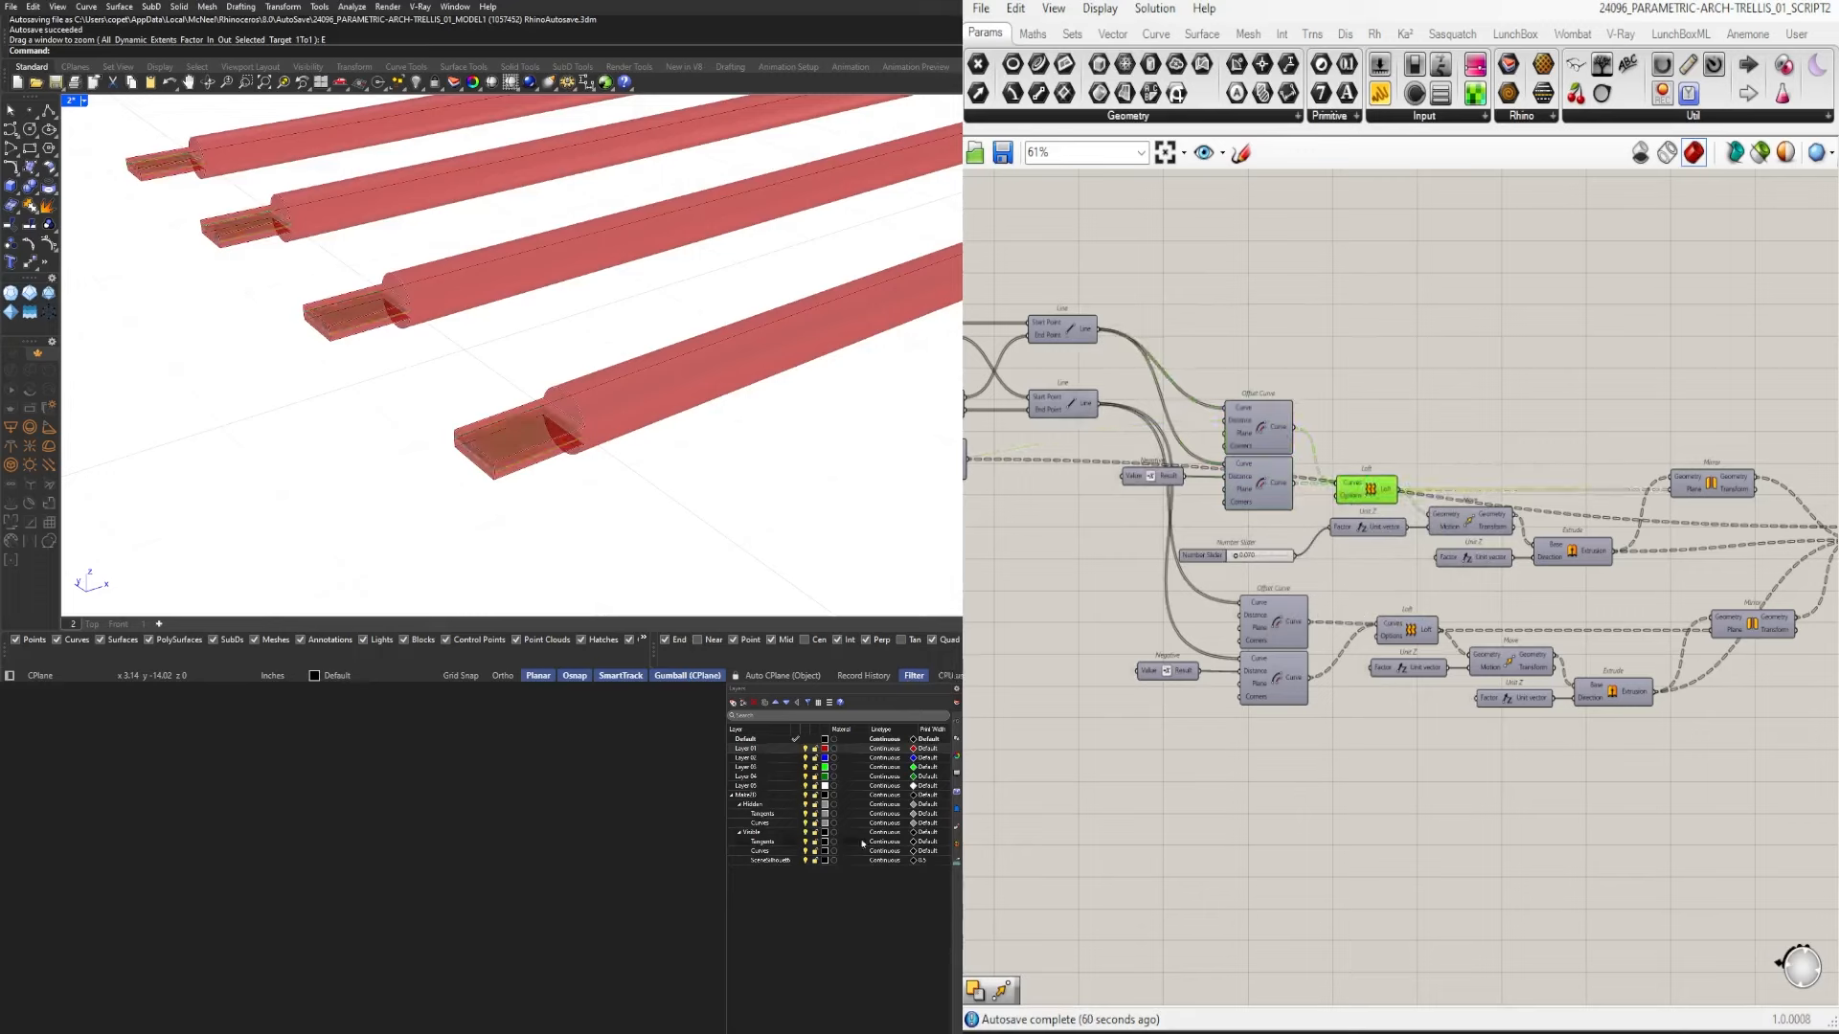
middle_click(1391, 498)
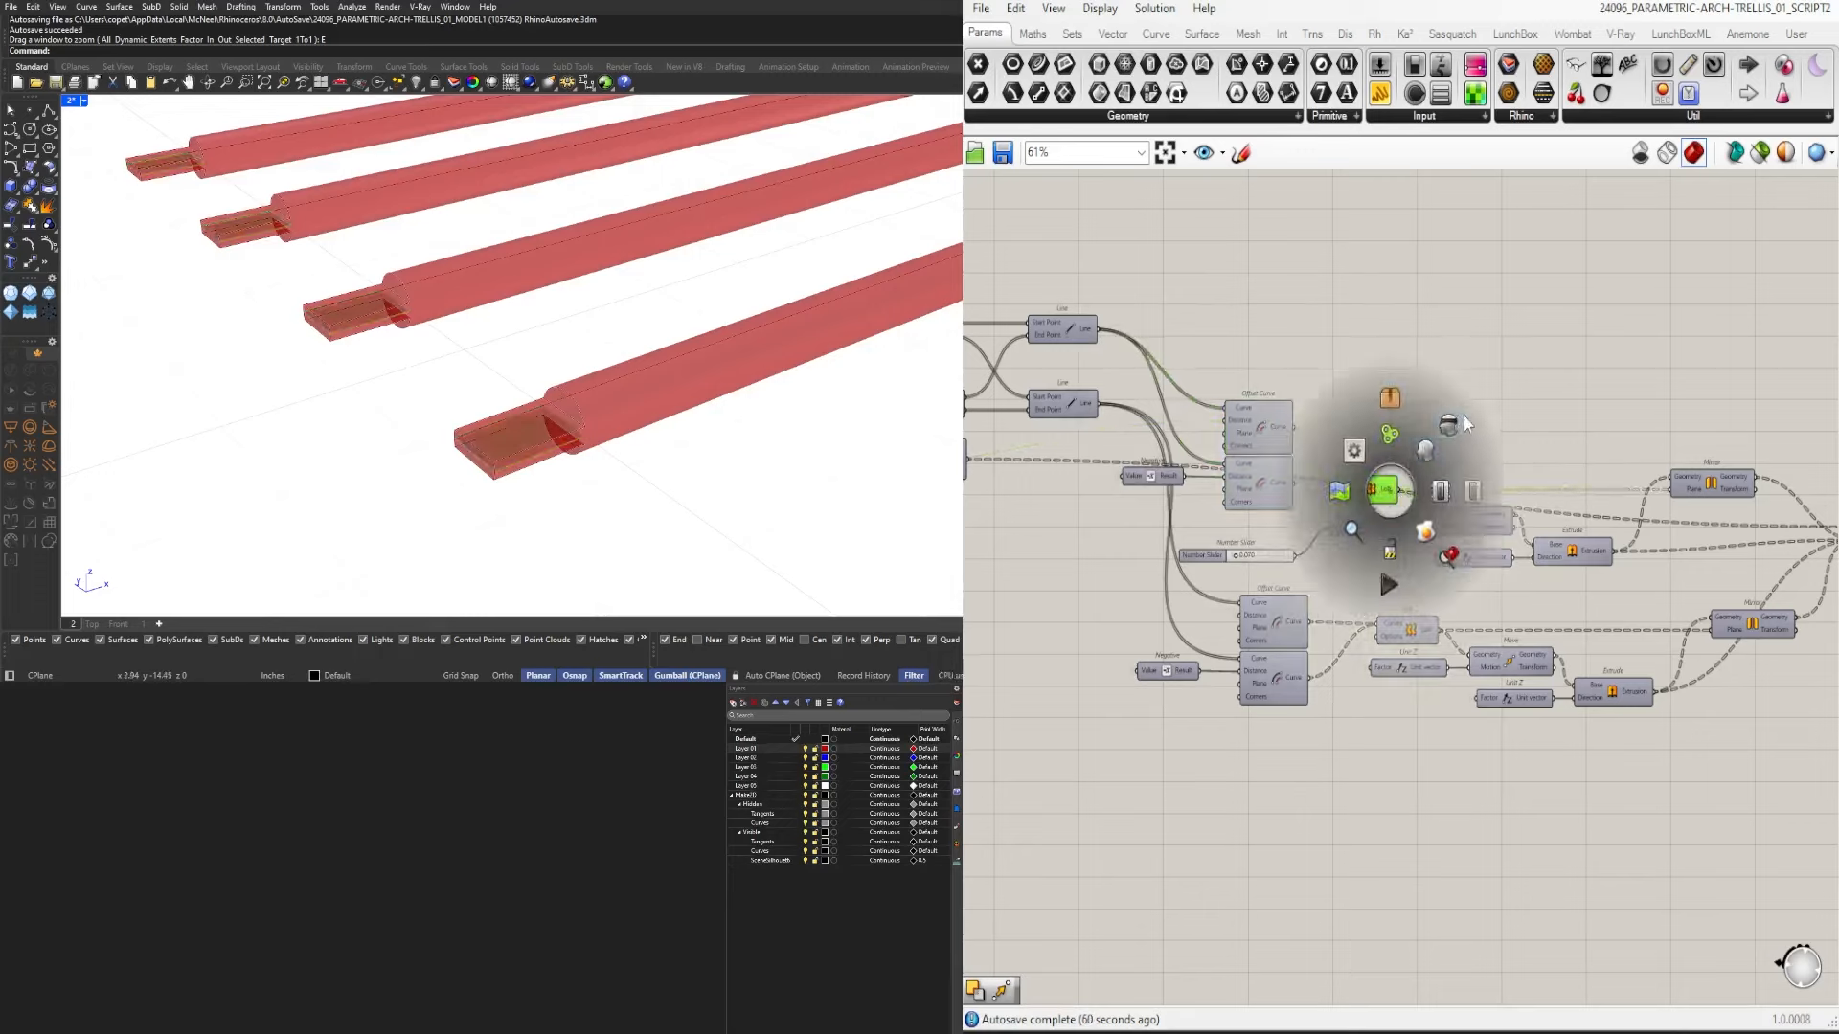
click(1446, 444)
Turn on the preview of the upper Extrude to show the box-shaped cutters at the strut ends.
click(1572, 550)
scroll(1571, 551, down, 1)
scroll(376, 324, up, 3)
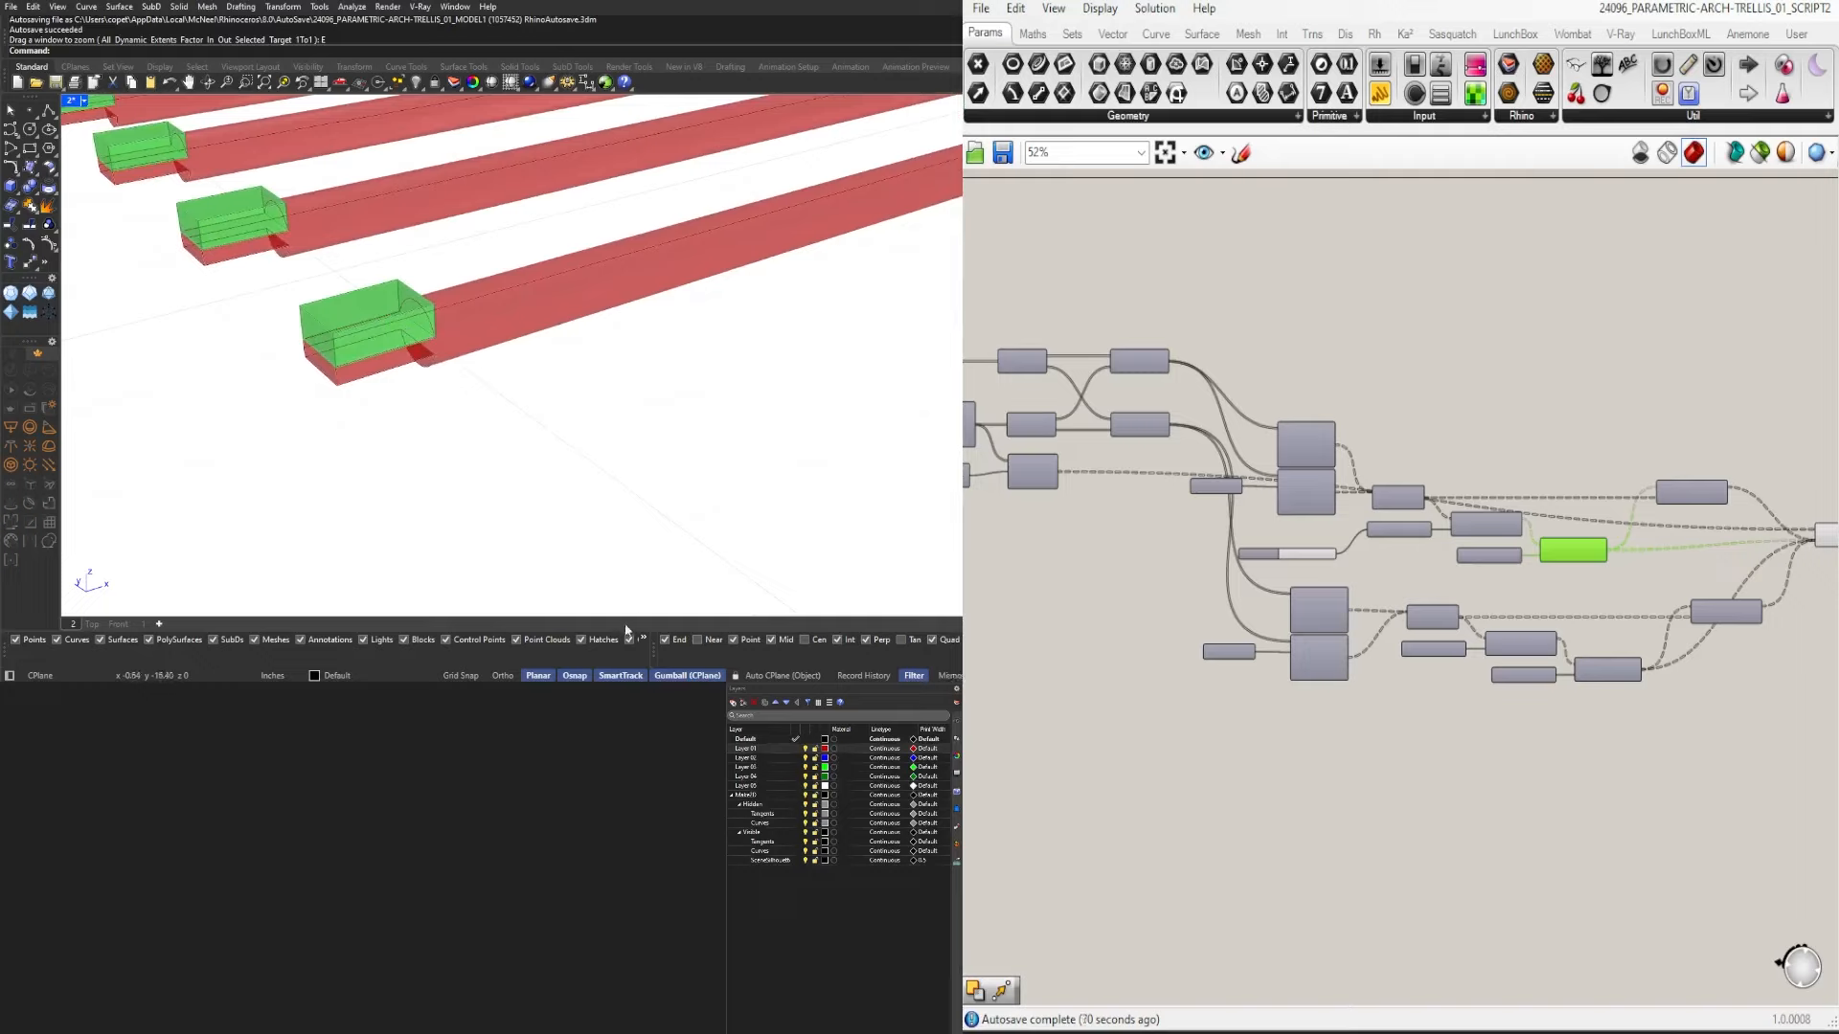
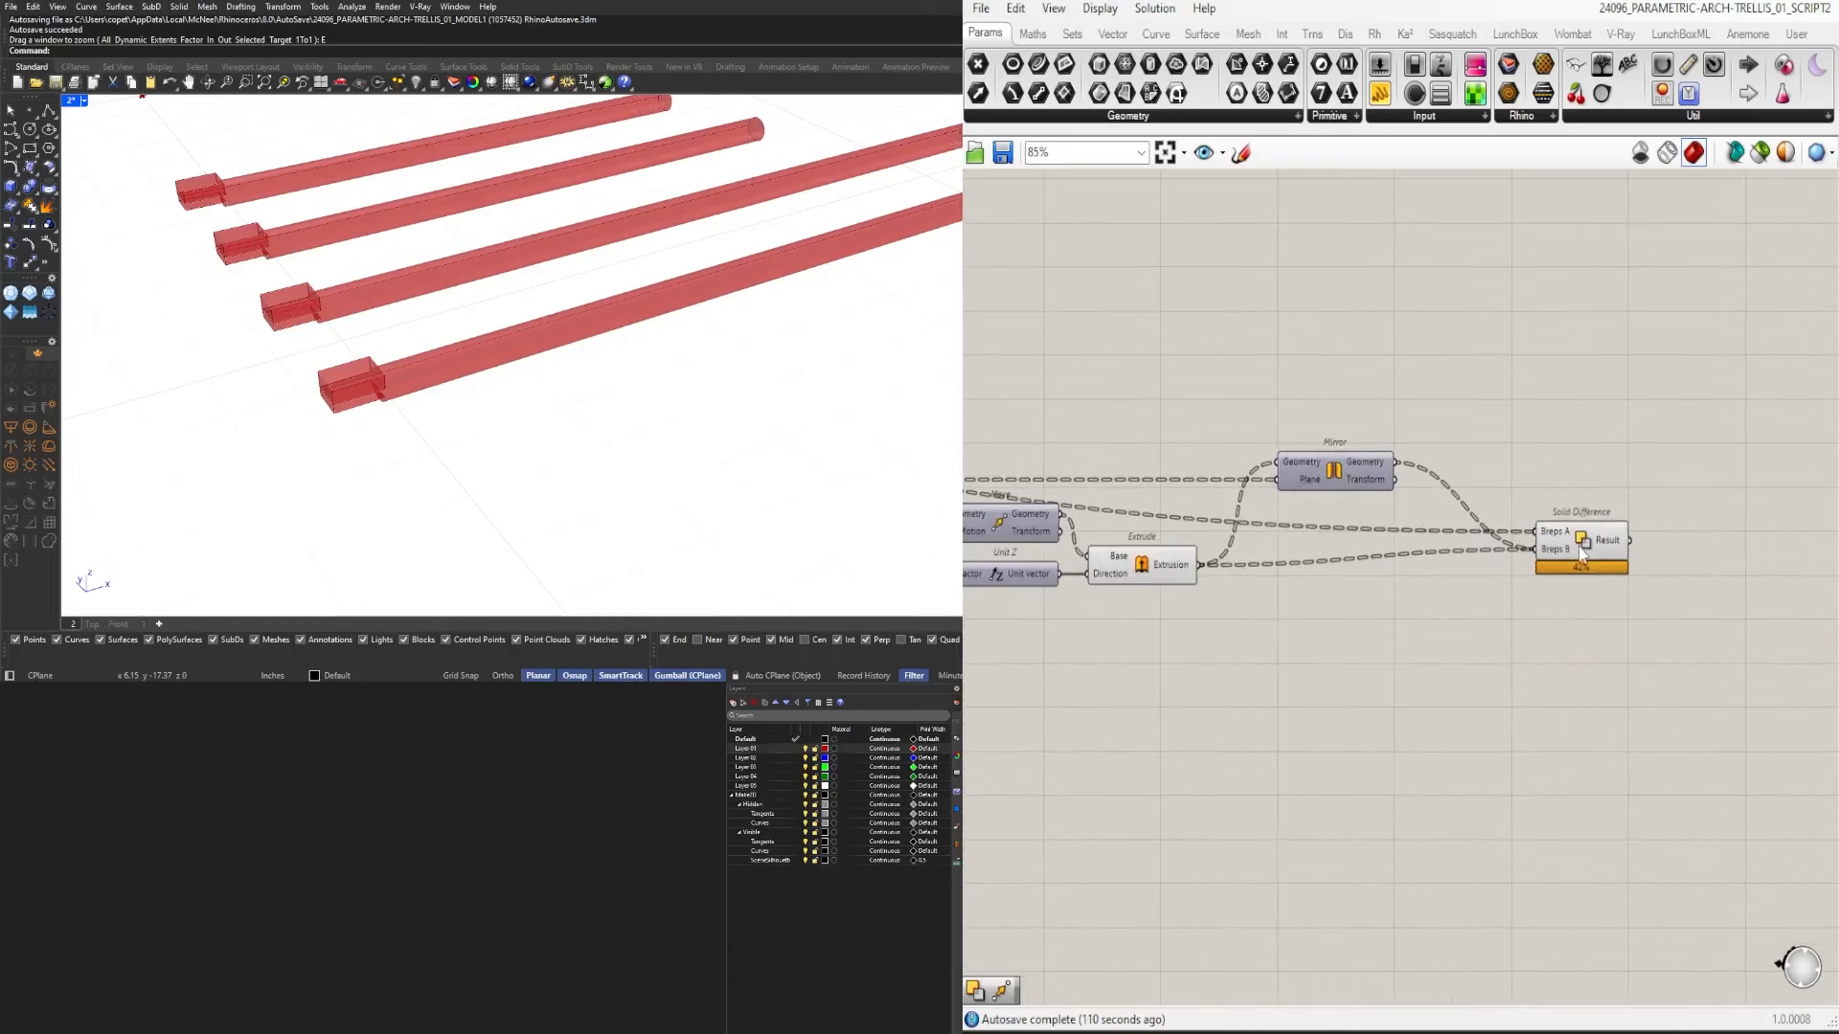
Disable the Solid Difference component so only the cutter boxes are displayed.
click(1578, 546)
right_click(1580, 548)
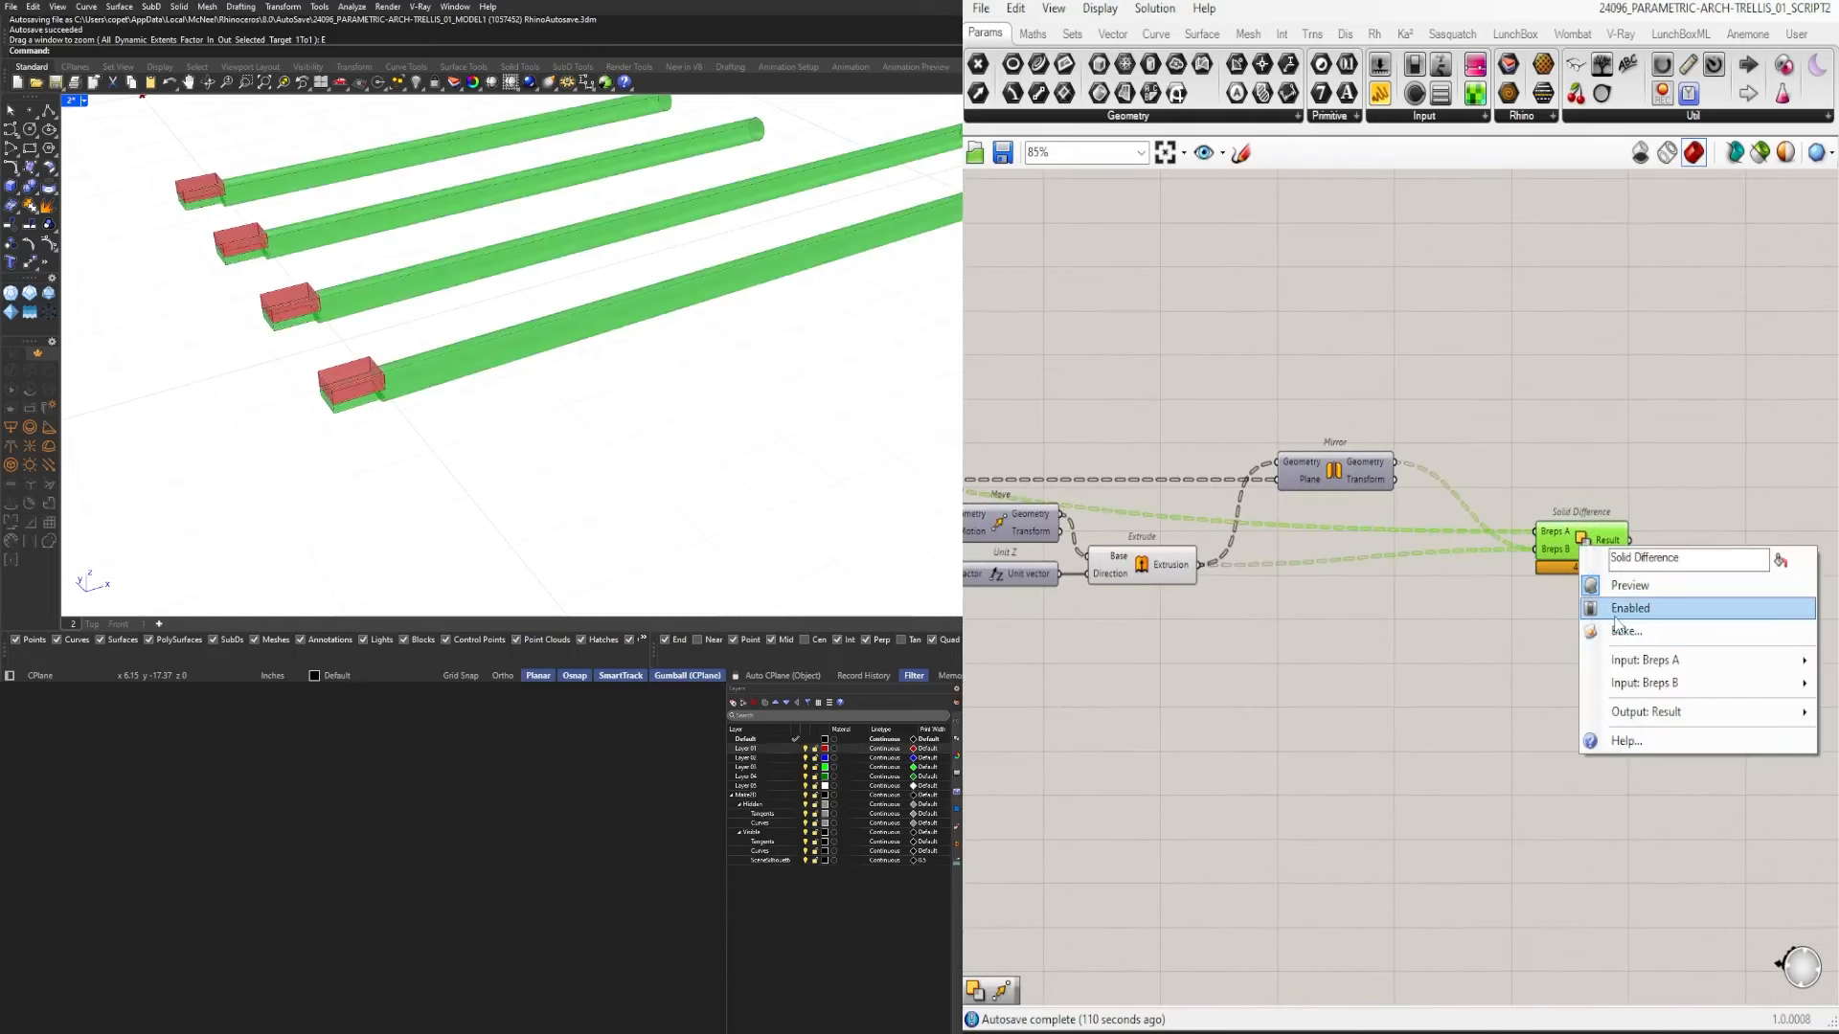
click(1616, 609)
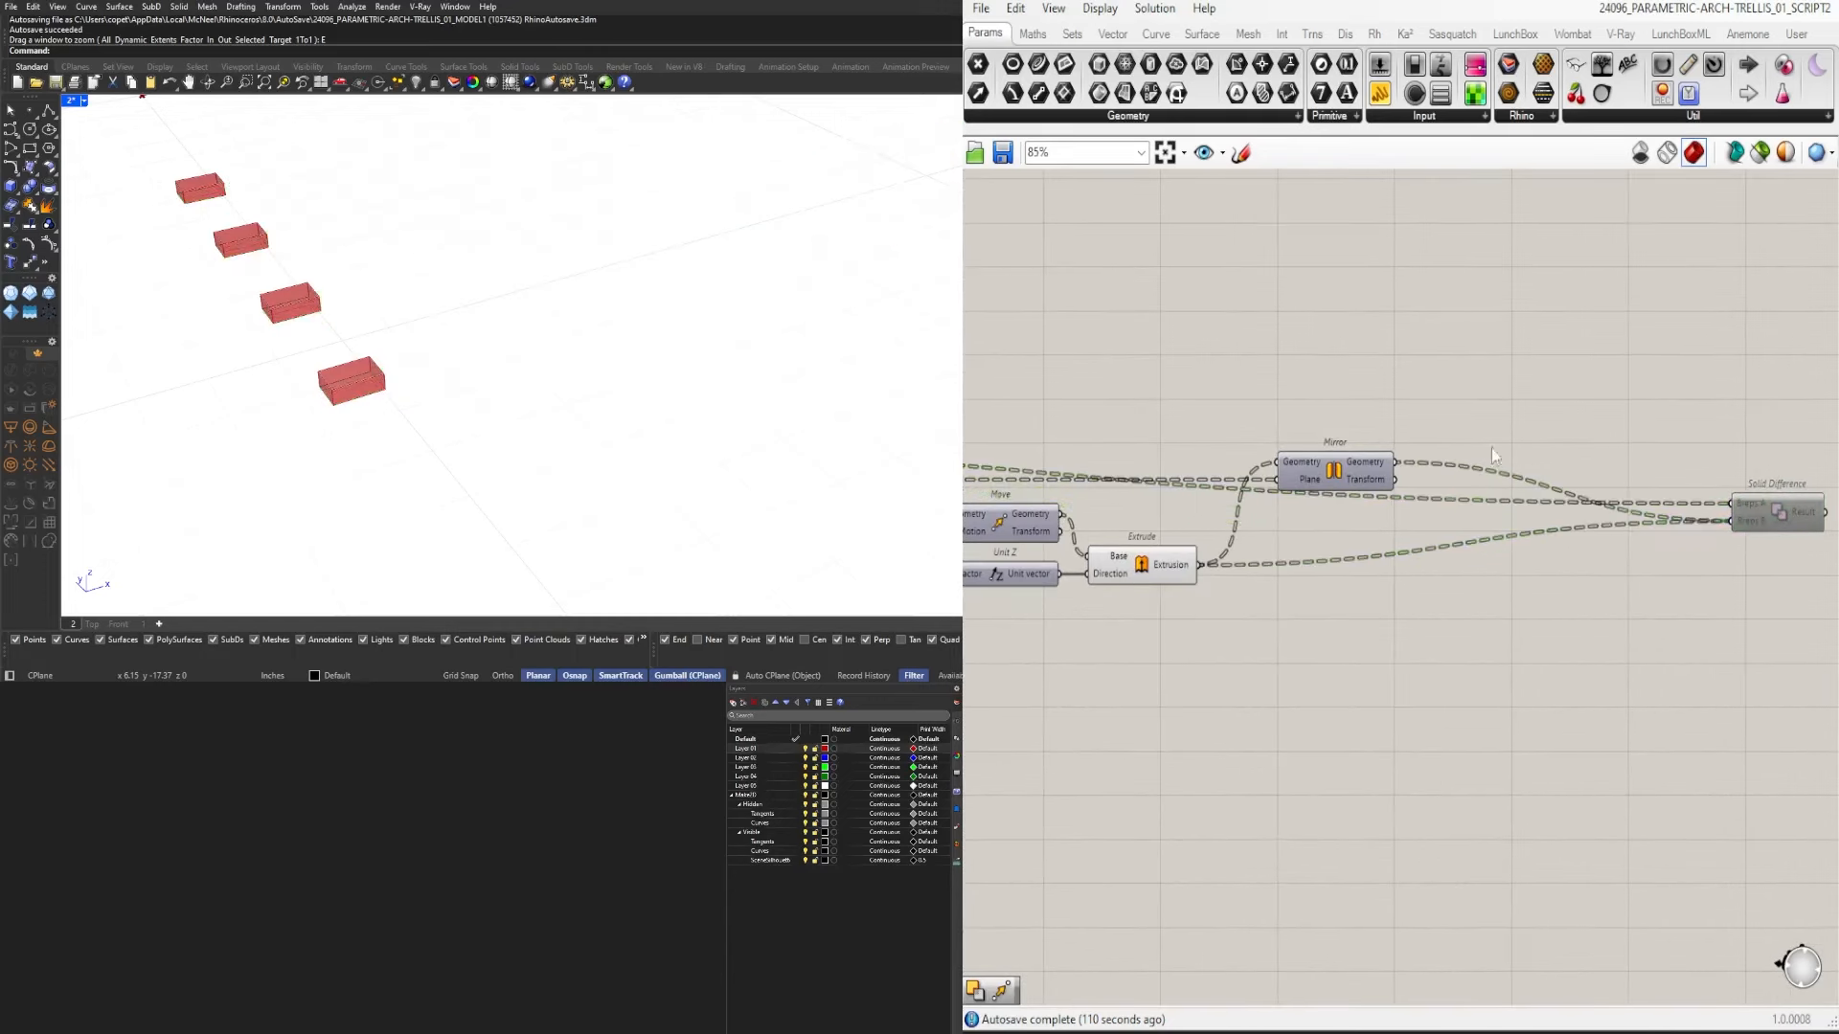
Turn on the preview of the Move component that feeds the Extrude's Base.
right_drag(1187, 572, 1457, 561)
click(1622, 458)
click(1269, 508)
scroll(1389, 498, up, 1)
click(1389, 493)
click(1548, 573)
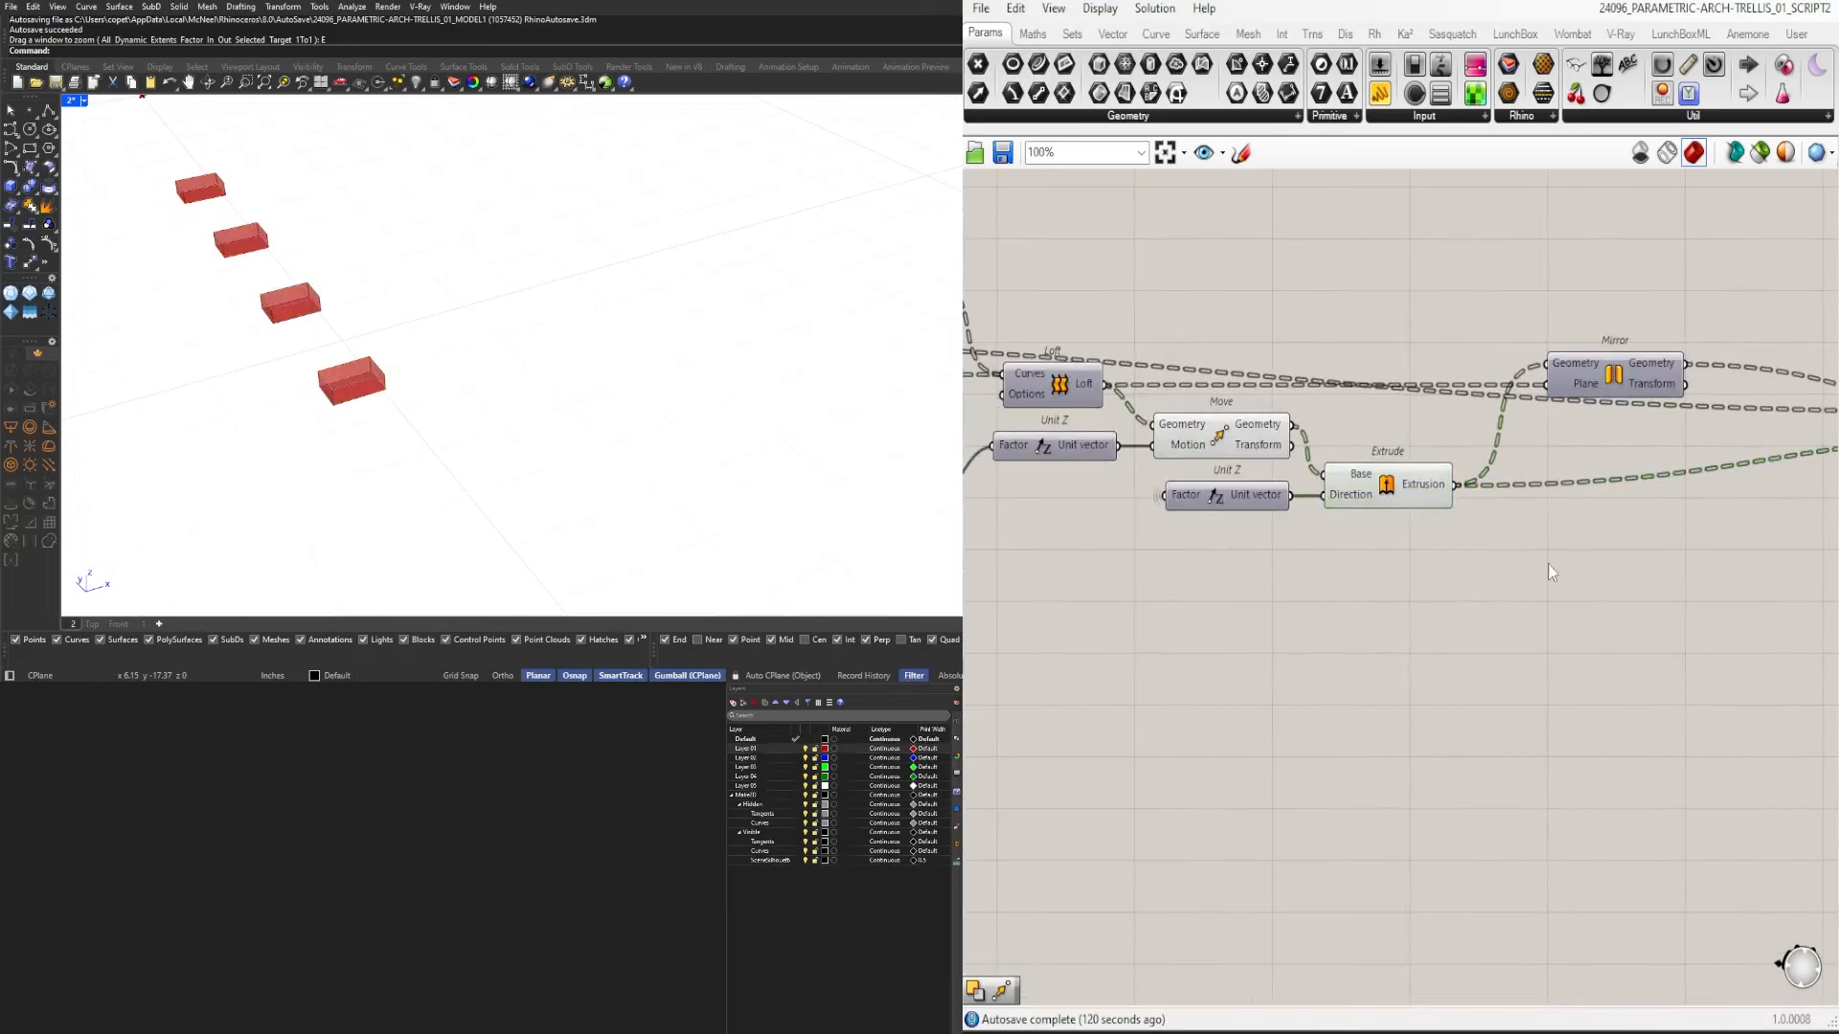
Shift the Extrude, Mirror and Solid Difference components away from the Move to make room for new components.
click(1389, 488)
scroll(1284, 541, down, 5)
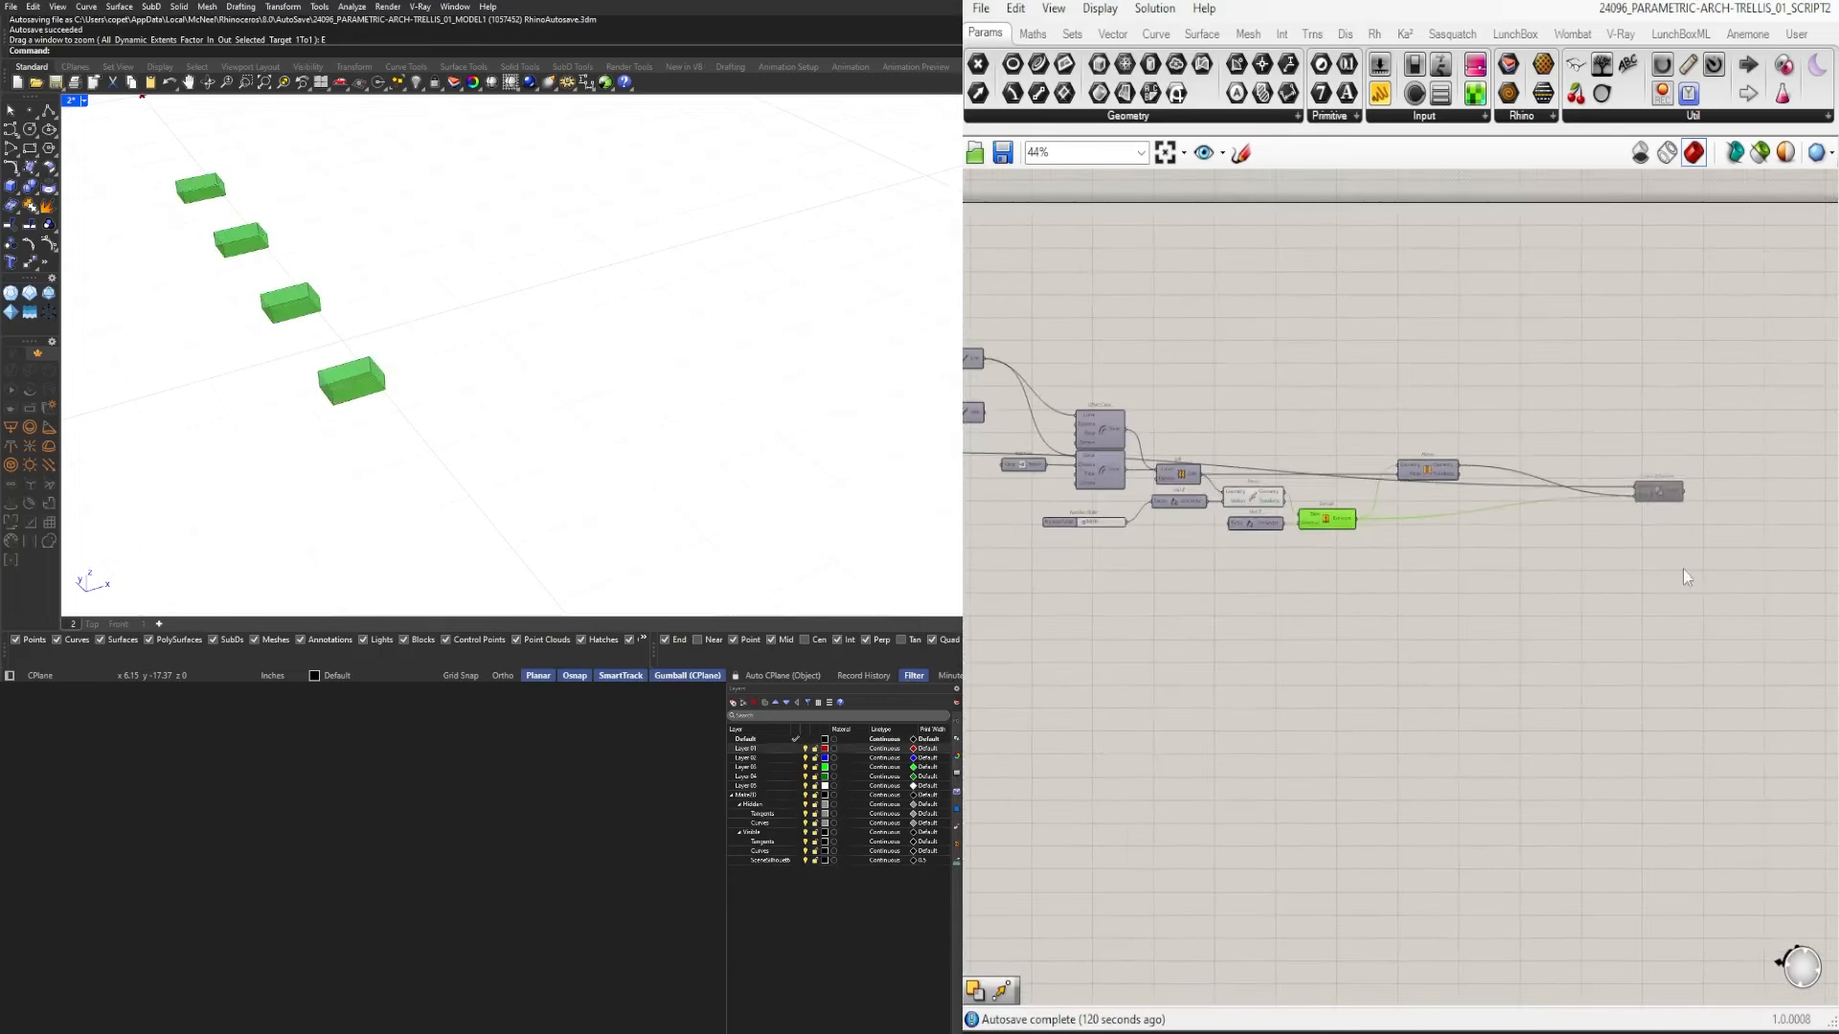
drag(1735, 567, 1300, 401)
scroll(1079, 486, up, 4)
click(1418, 599)
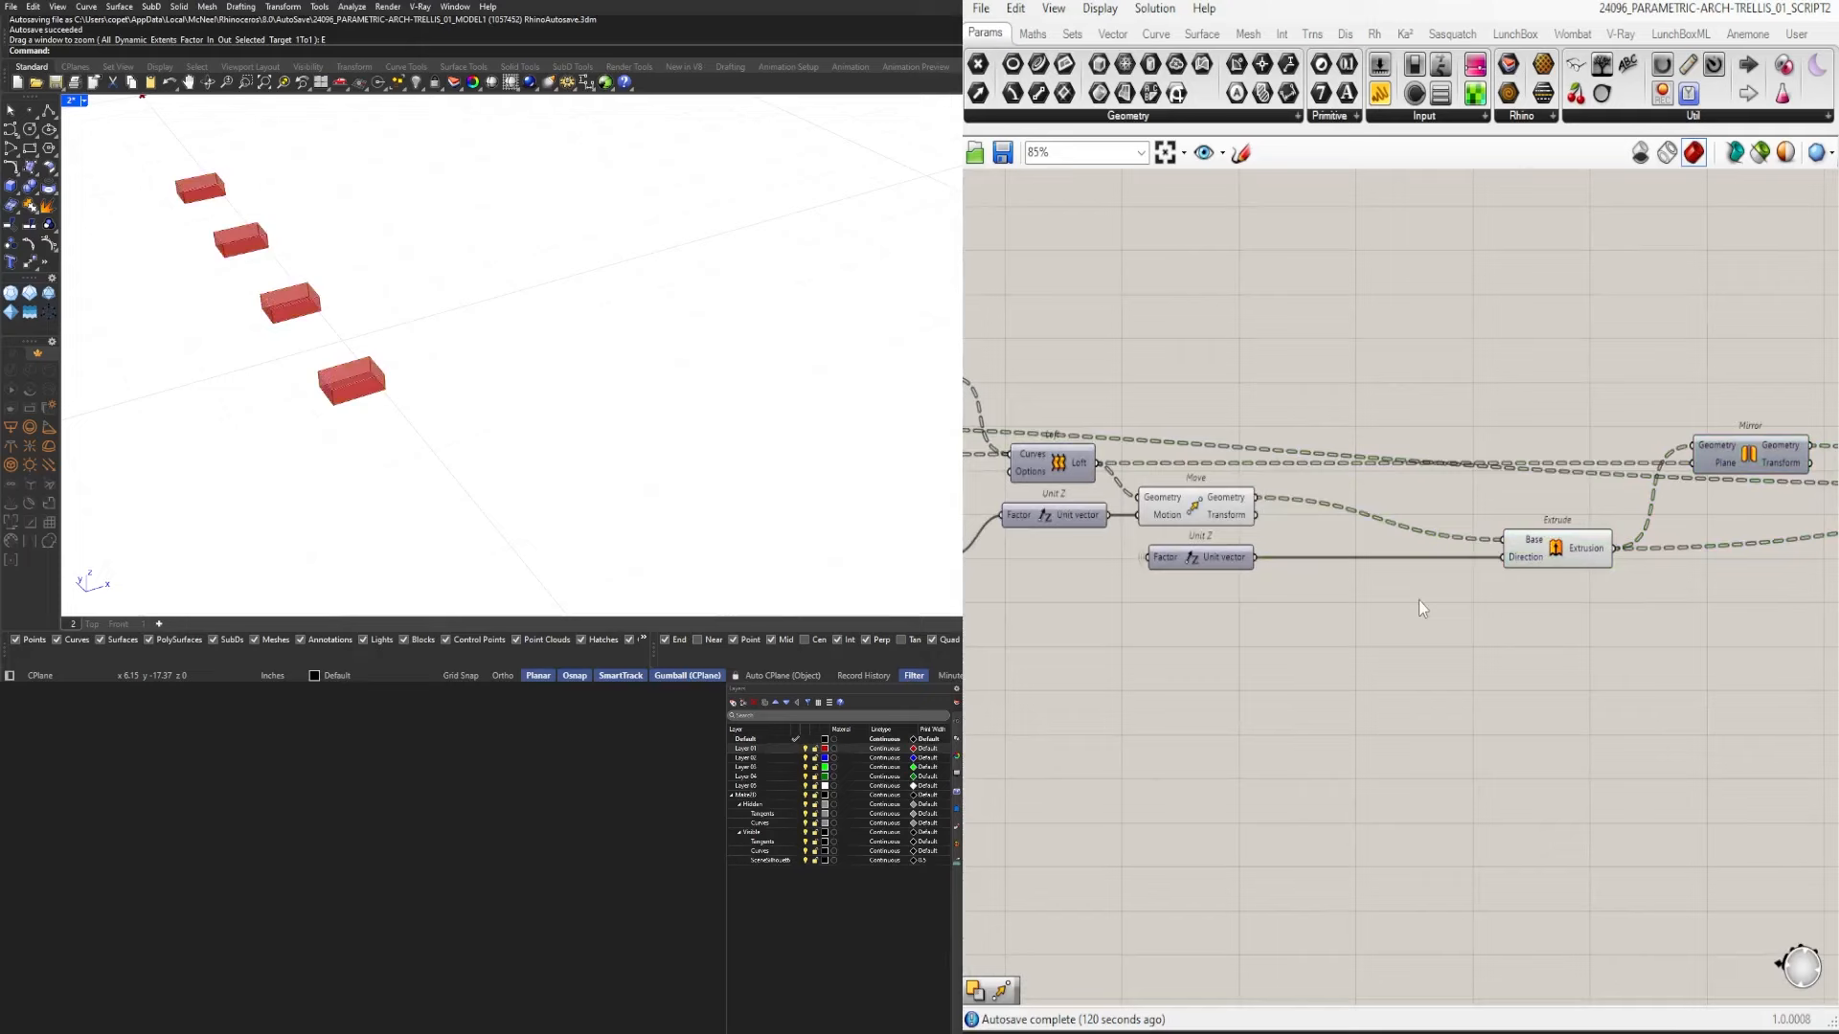
Duplicate the Move component below the original, feeding it the first Move's Geometry and the Unit Z vector that drives the Extrude.
alt+drag(1209, 498, 1398, 505)
scroll(1398, 506, up, 2)
drag(1238, 493, 1412, 571)
drag(1238, 577, 1339, 569)
scroll(1216, 609, up, 3)
drag(1138, 555, 1097, 617)
mouse_move(1512, 550)
mouse_down()
mouse_move(1492, 612)
mouse_move(1514, 528)
mouse_up()
scroll(1481, 577, down, 3)
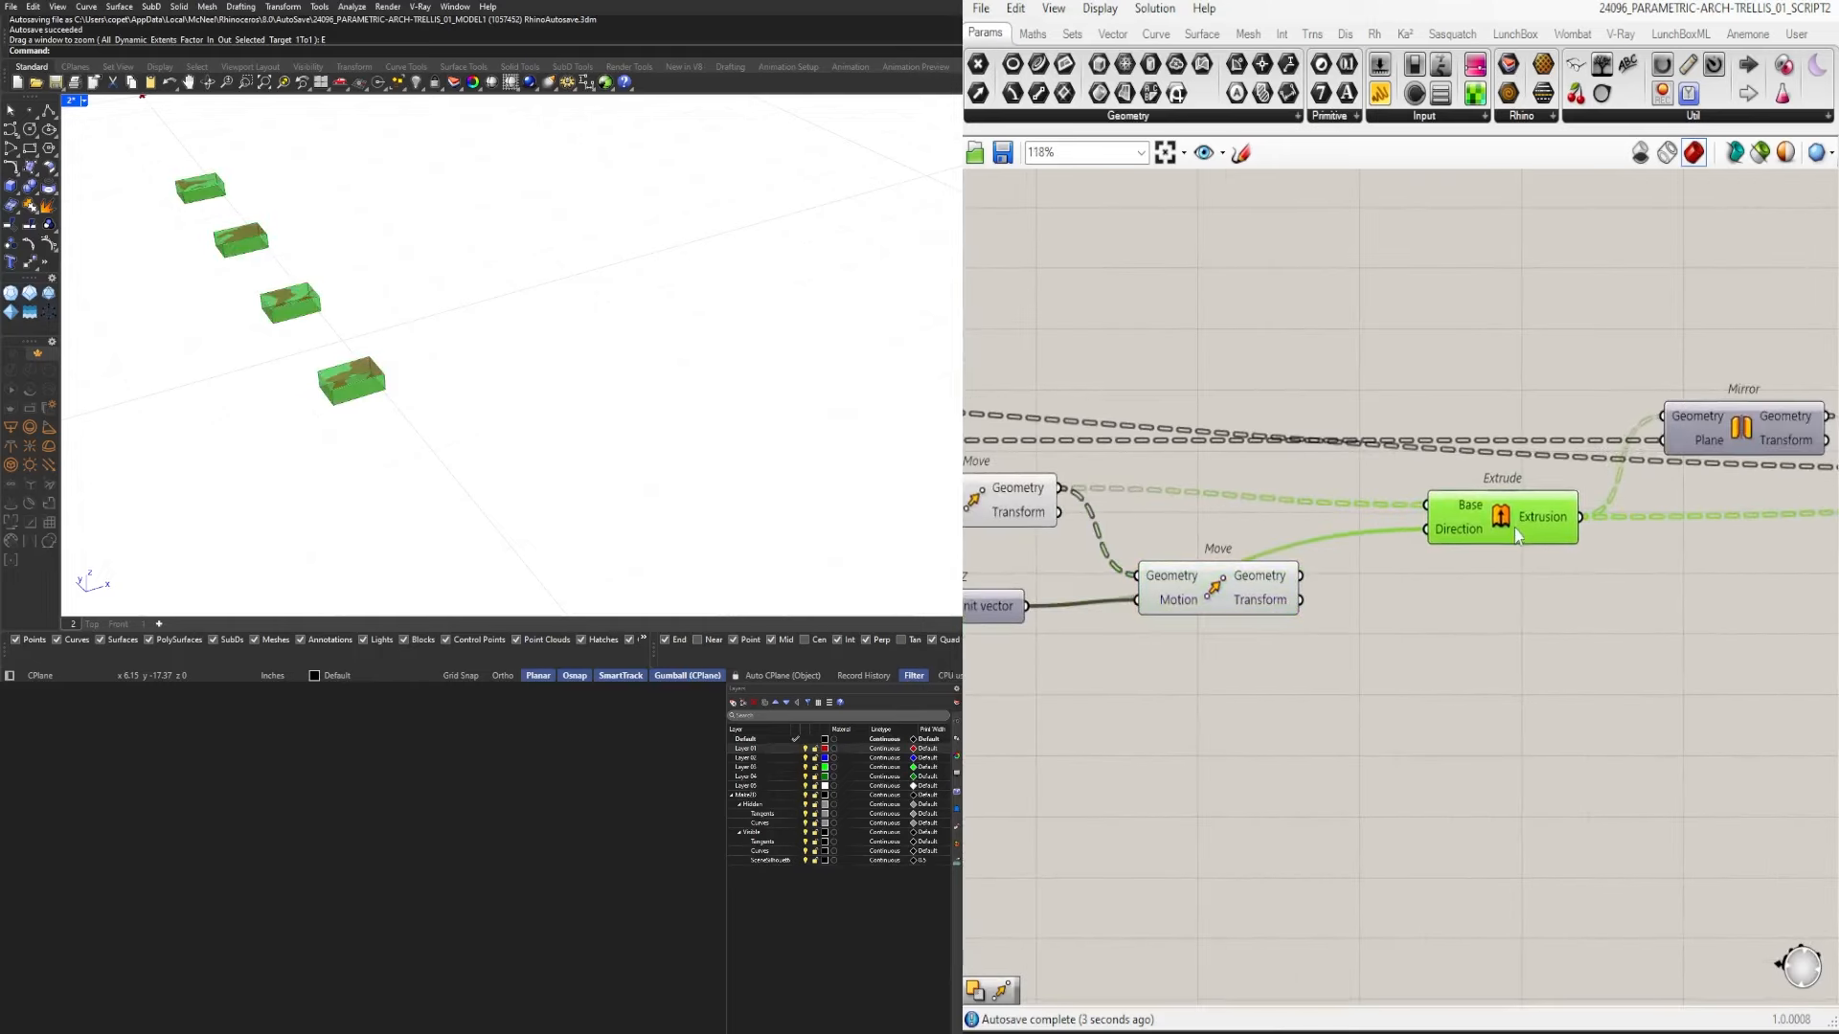
drag(1209, 596, 1227, 602)
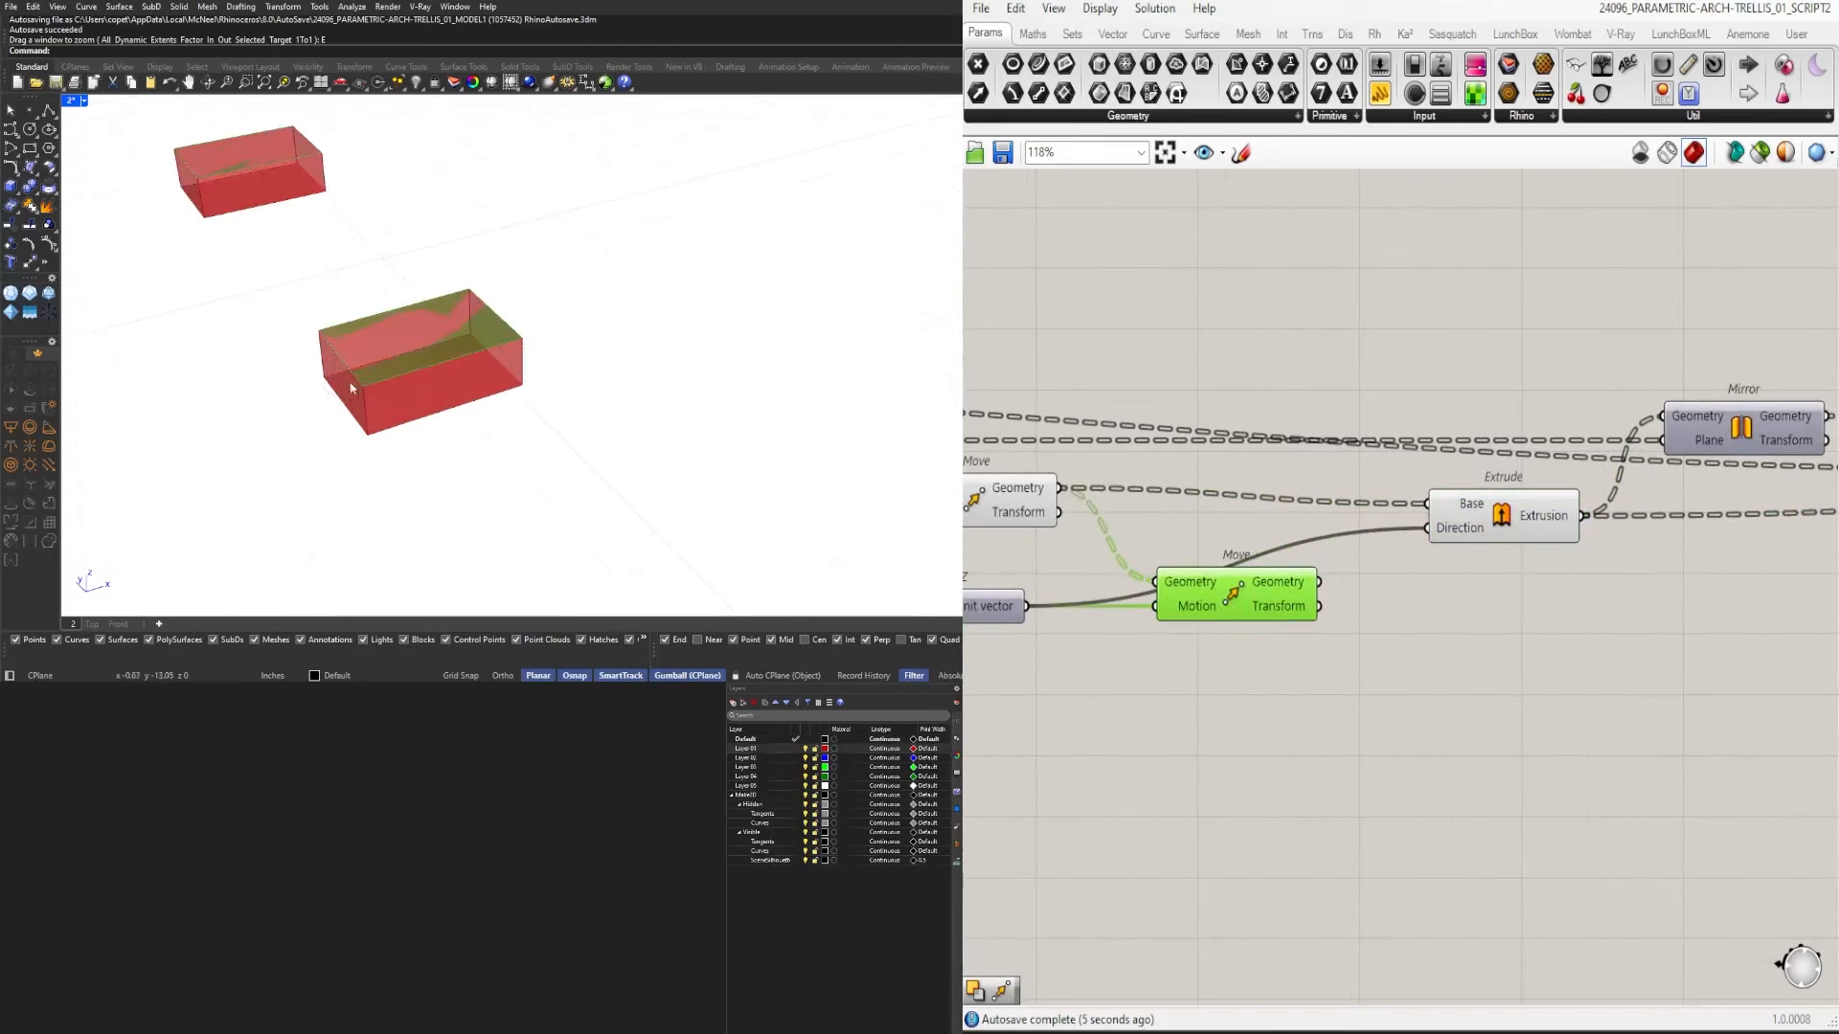
Add an Evaluate Surface component and connect the second Move's Geometry to its Surface input.
double_click(1376, 572)
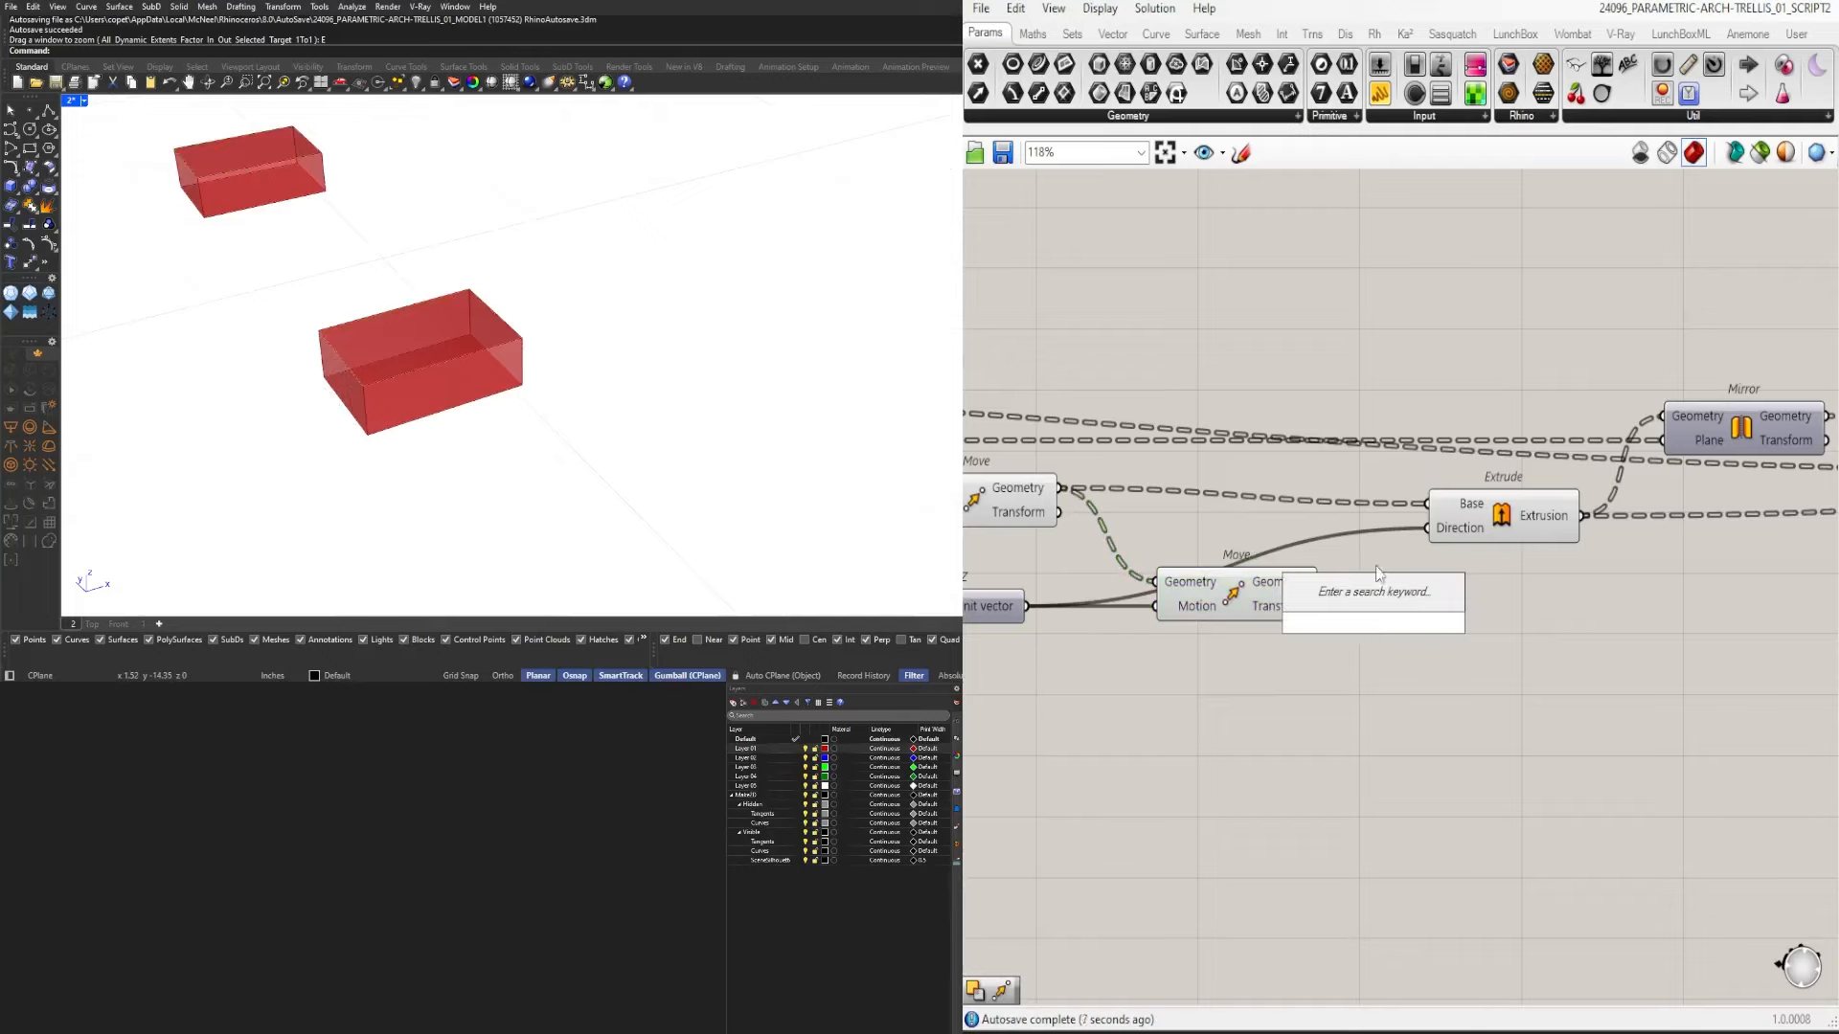
text(EVAL)
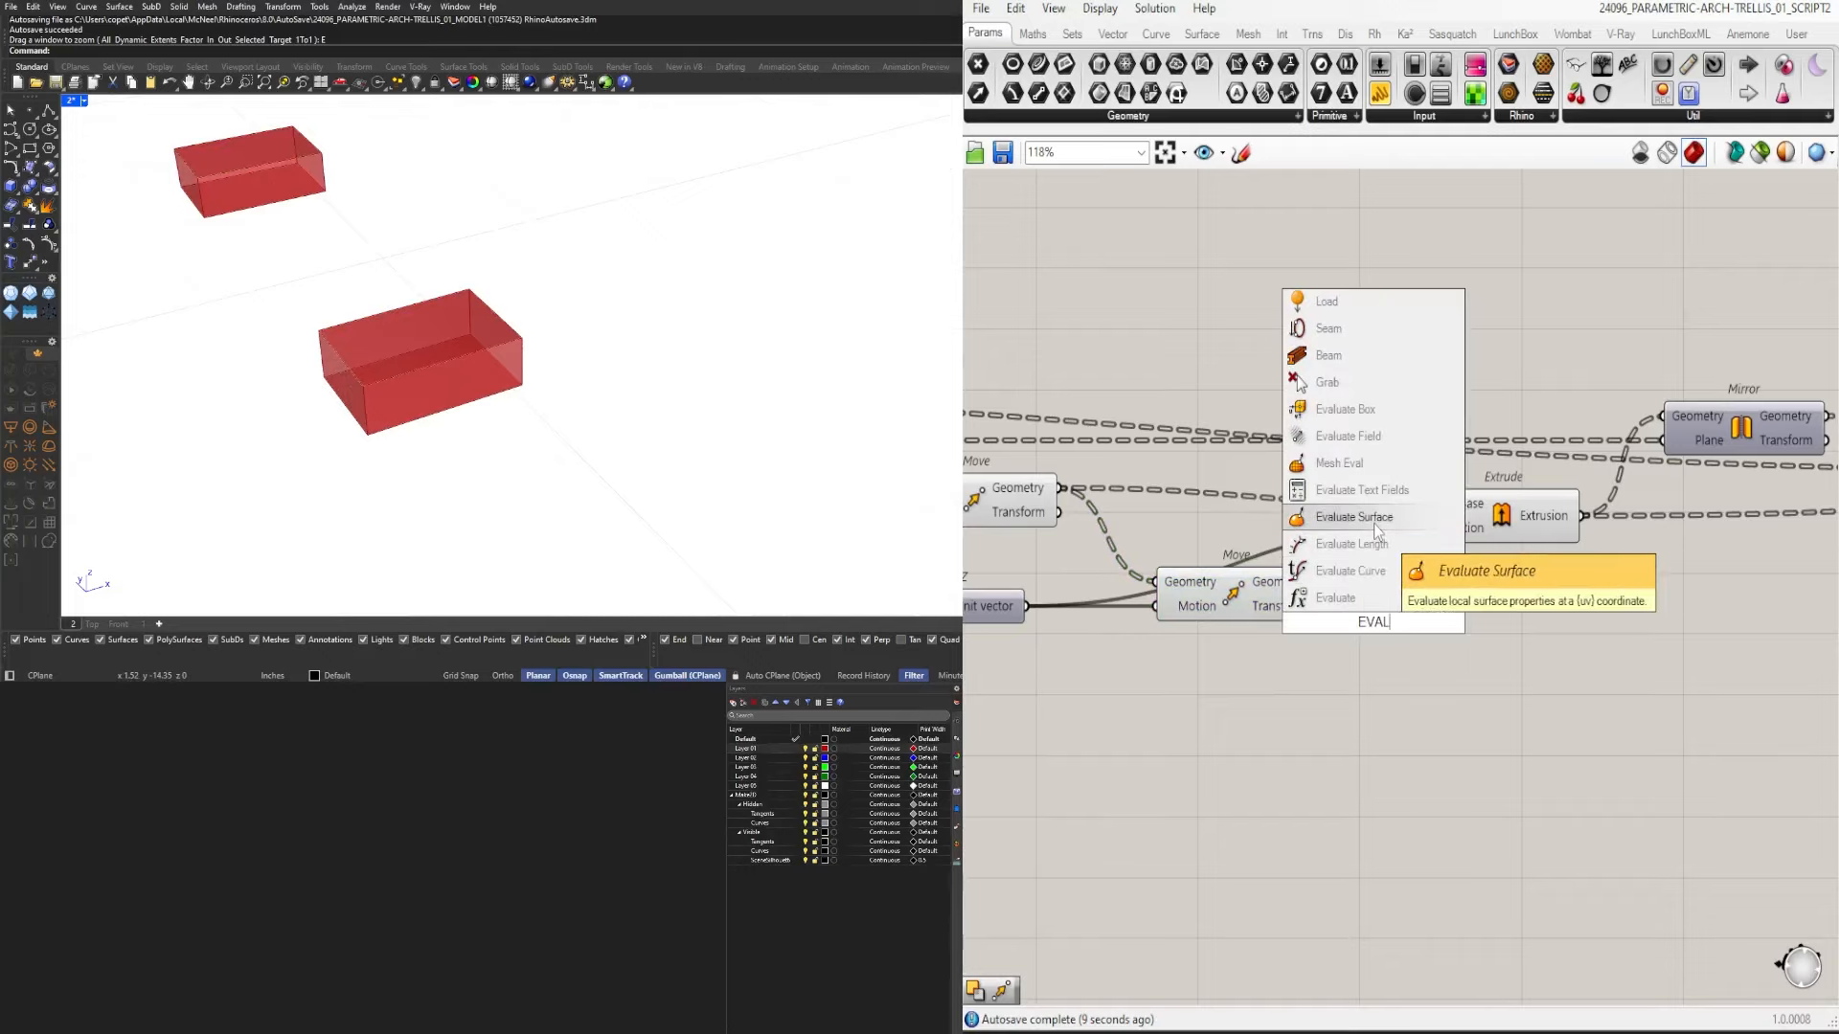
click(1375, 524)
drag(1379, 613, 1494, 666)
drag(1318, 582, 1411, 636)
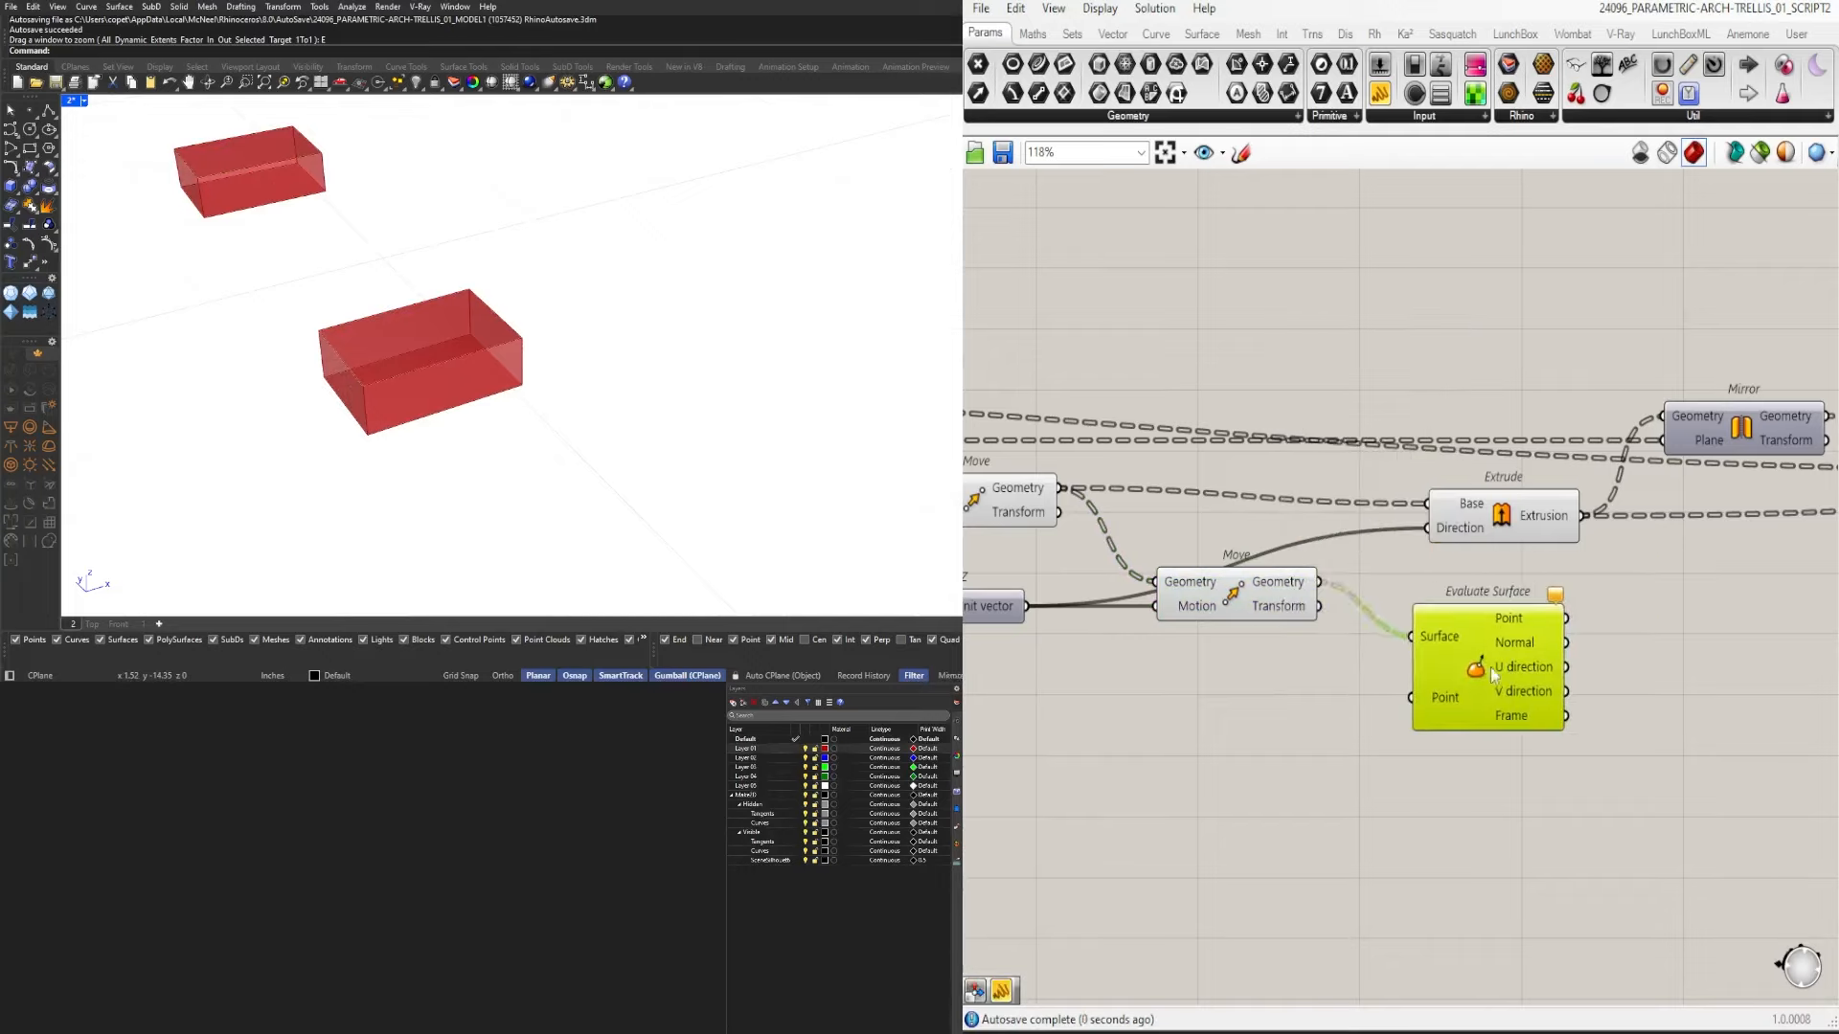
Feed Evaluate Surface's Point from a Construct Point with 0.5 sliders on its X and Y coordinates, and align the sliders.
right_drag(1245, 766, 1491, 710)
drag(1567, 659, 1617, 659)
double_click(1226, 660)
text(0.5)
key(Return)
drag(1339, 649, 1416, 634)
drag(1339, 681, 1416, 659)
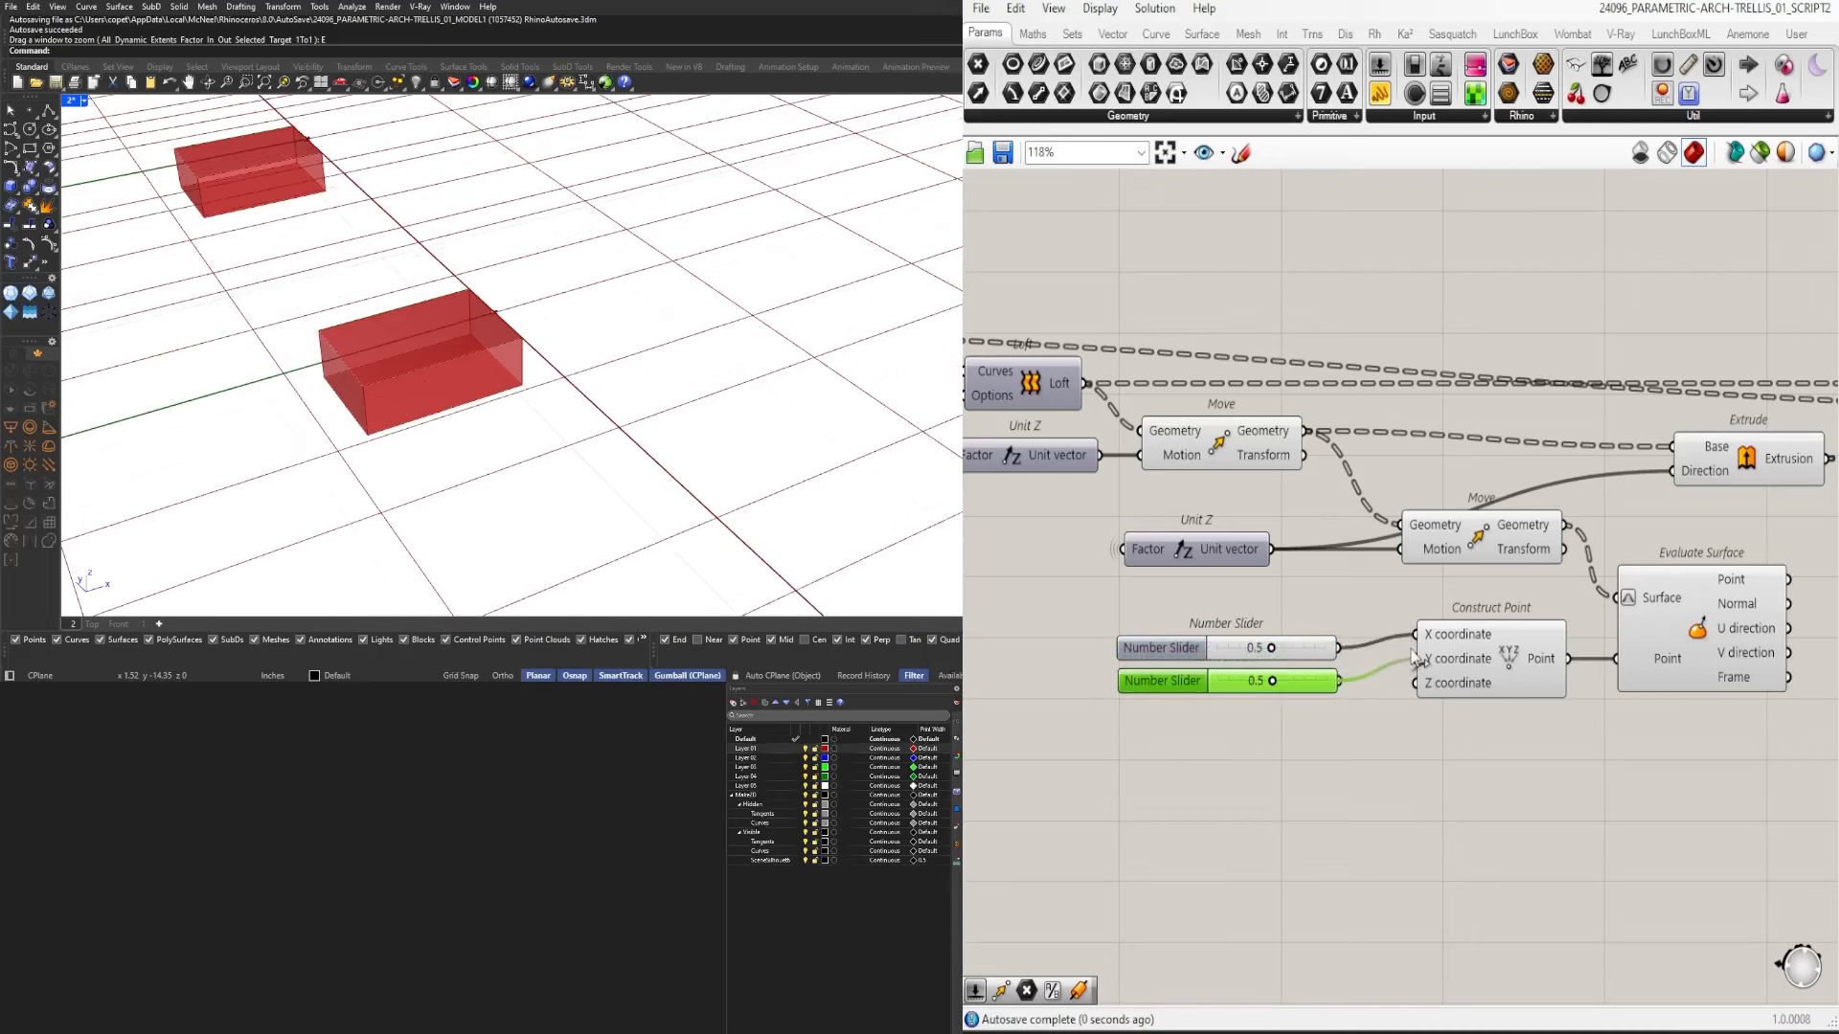
drag(1268, 762, 1184, 639)
click(1262, 697)
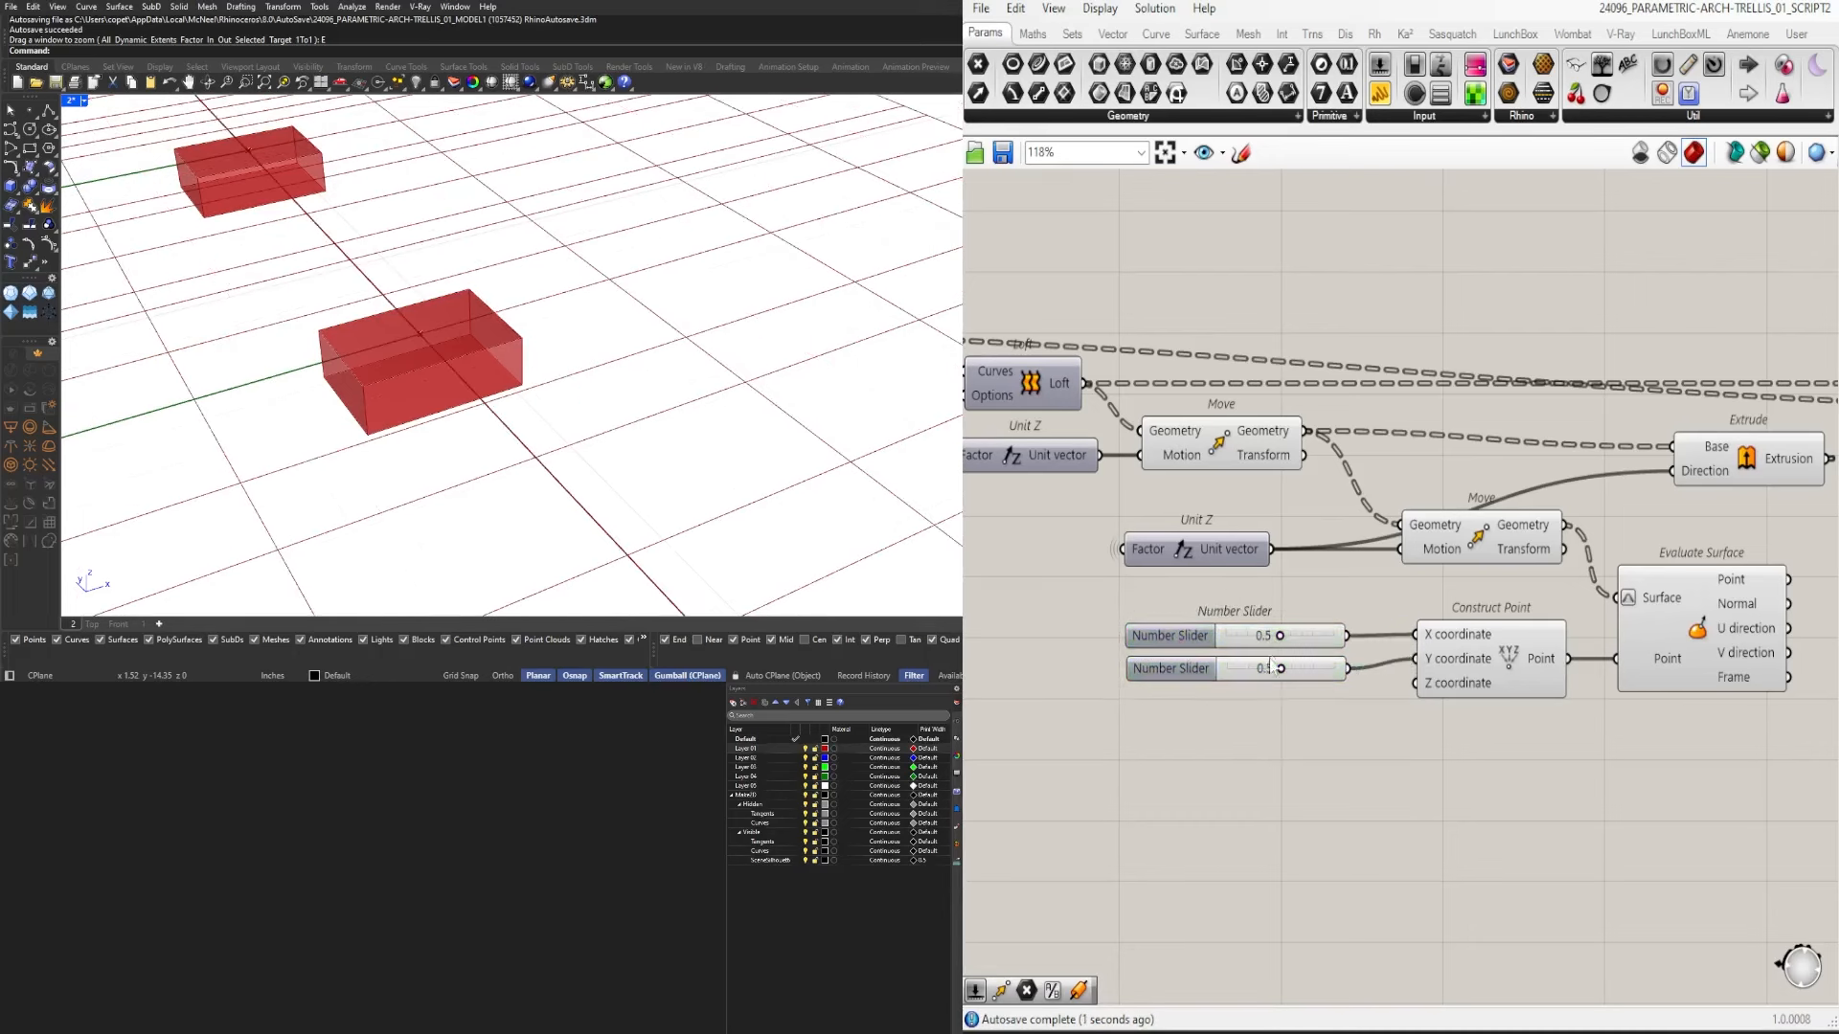
Set the Construct Point's Y coordinate slider to 1.0 and check the evaluated frames on the cutter boxes.
scroll(1269, 657, up, 4)
drag(1290, 689, 1422, 678)
right_drag(220, 354, 374, 345)
right_drag(703, 319, 747, 374)
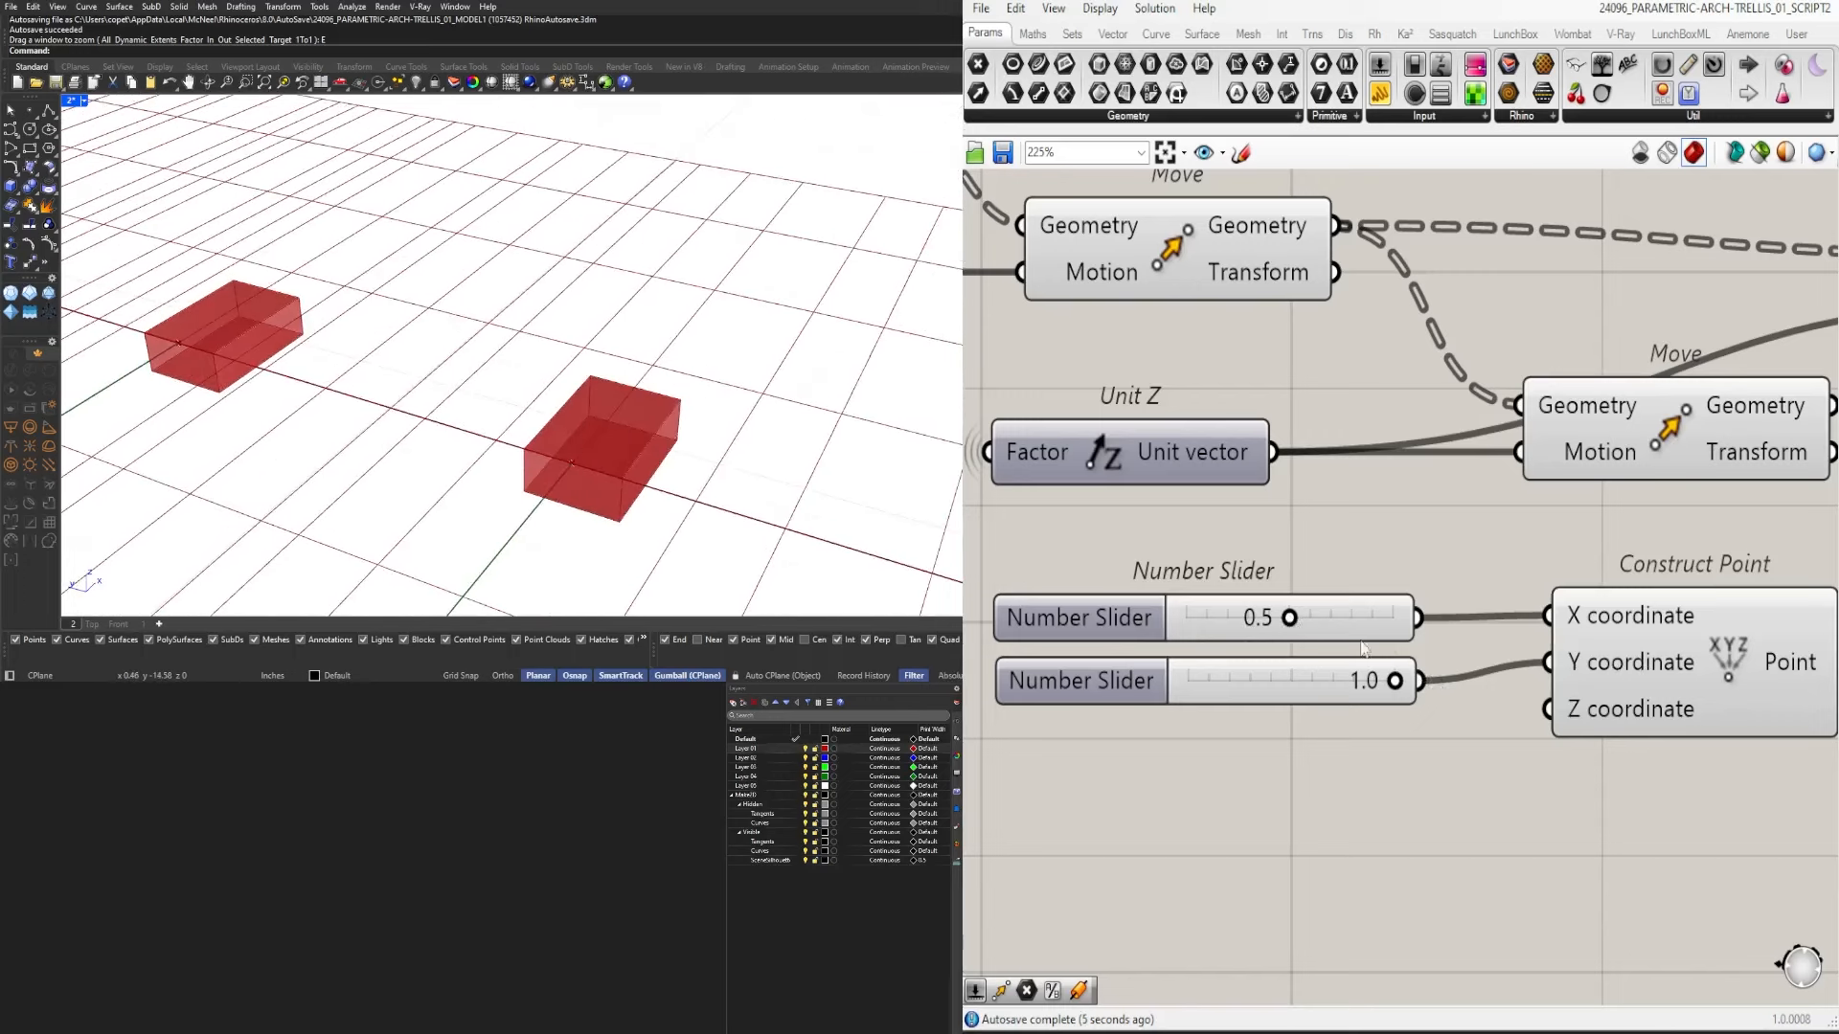
scroll(1392, 708, down, 5)
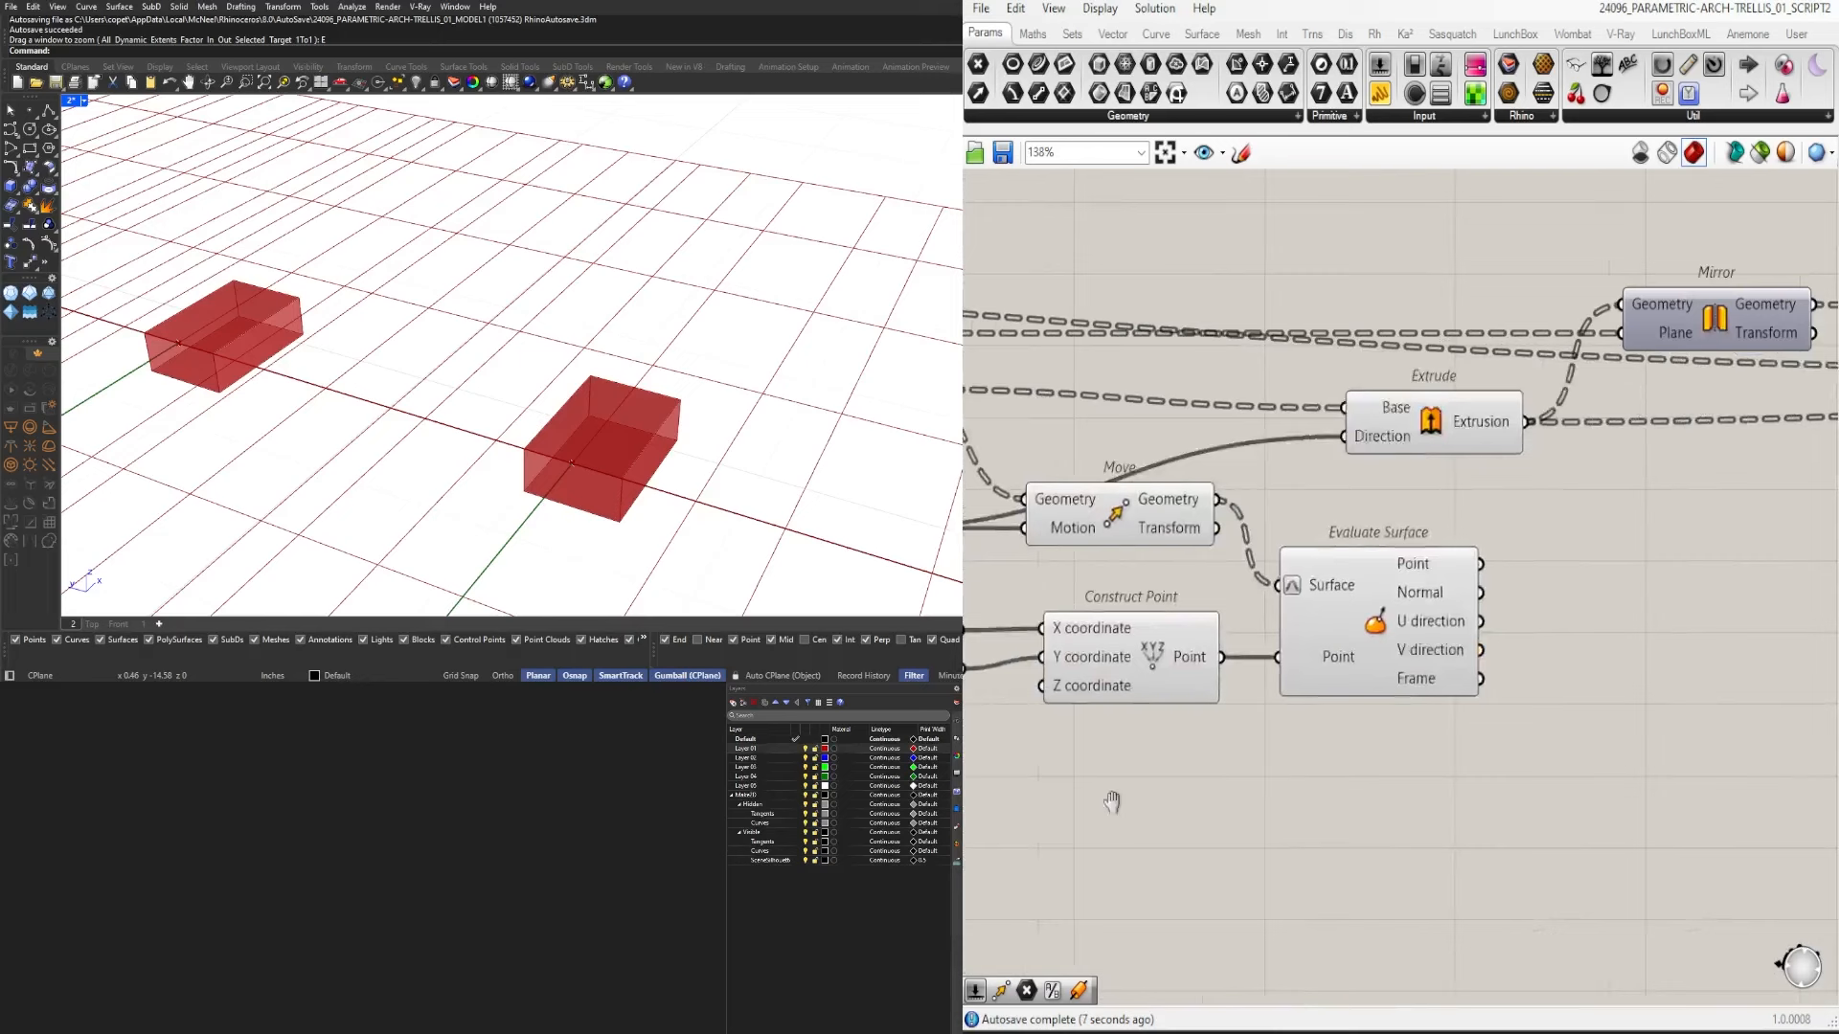
click(1255, 707)
scroll(446, 402, down, 8)
right_drag(517, 355, 383, 374)
scroll(402, 230, up, 4)
right_drag(392, 216, 436, 207)
Add a Scale NU component taking the second Move's Geometry and Evaluate Surface's Frame as its Plane.
double_click(1407, 692)
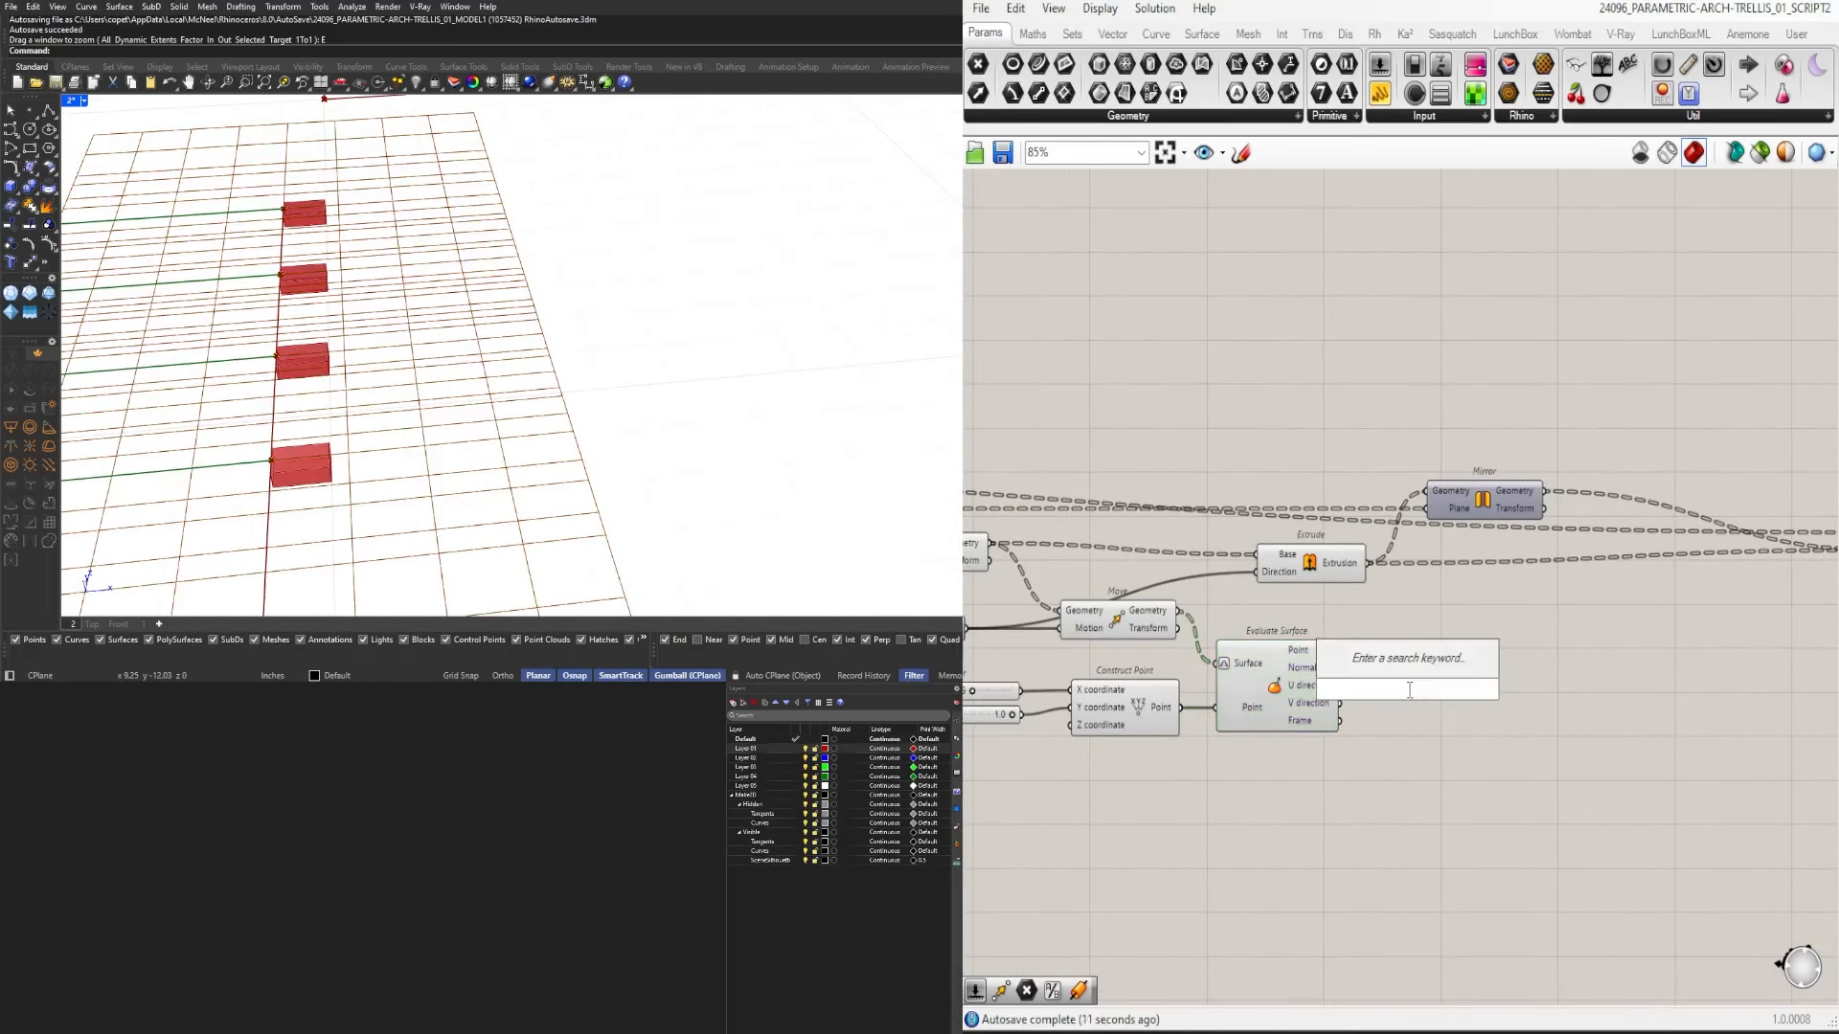
text(scale)
click(1348, 647)
drag(1407, 692, 1539, 646)
drag(1179, 610, 1478, 610)
drag(1339, 721, 1478, 628)
Create a 1.100 slider, try it on Scale NU's Scale X, rewire it to Scale Y and raise it to 1.810.
double_click(1212, 779)
text(1.100)
key(Return)
drag(1343, 779, 1537, 592)
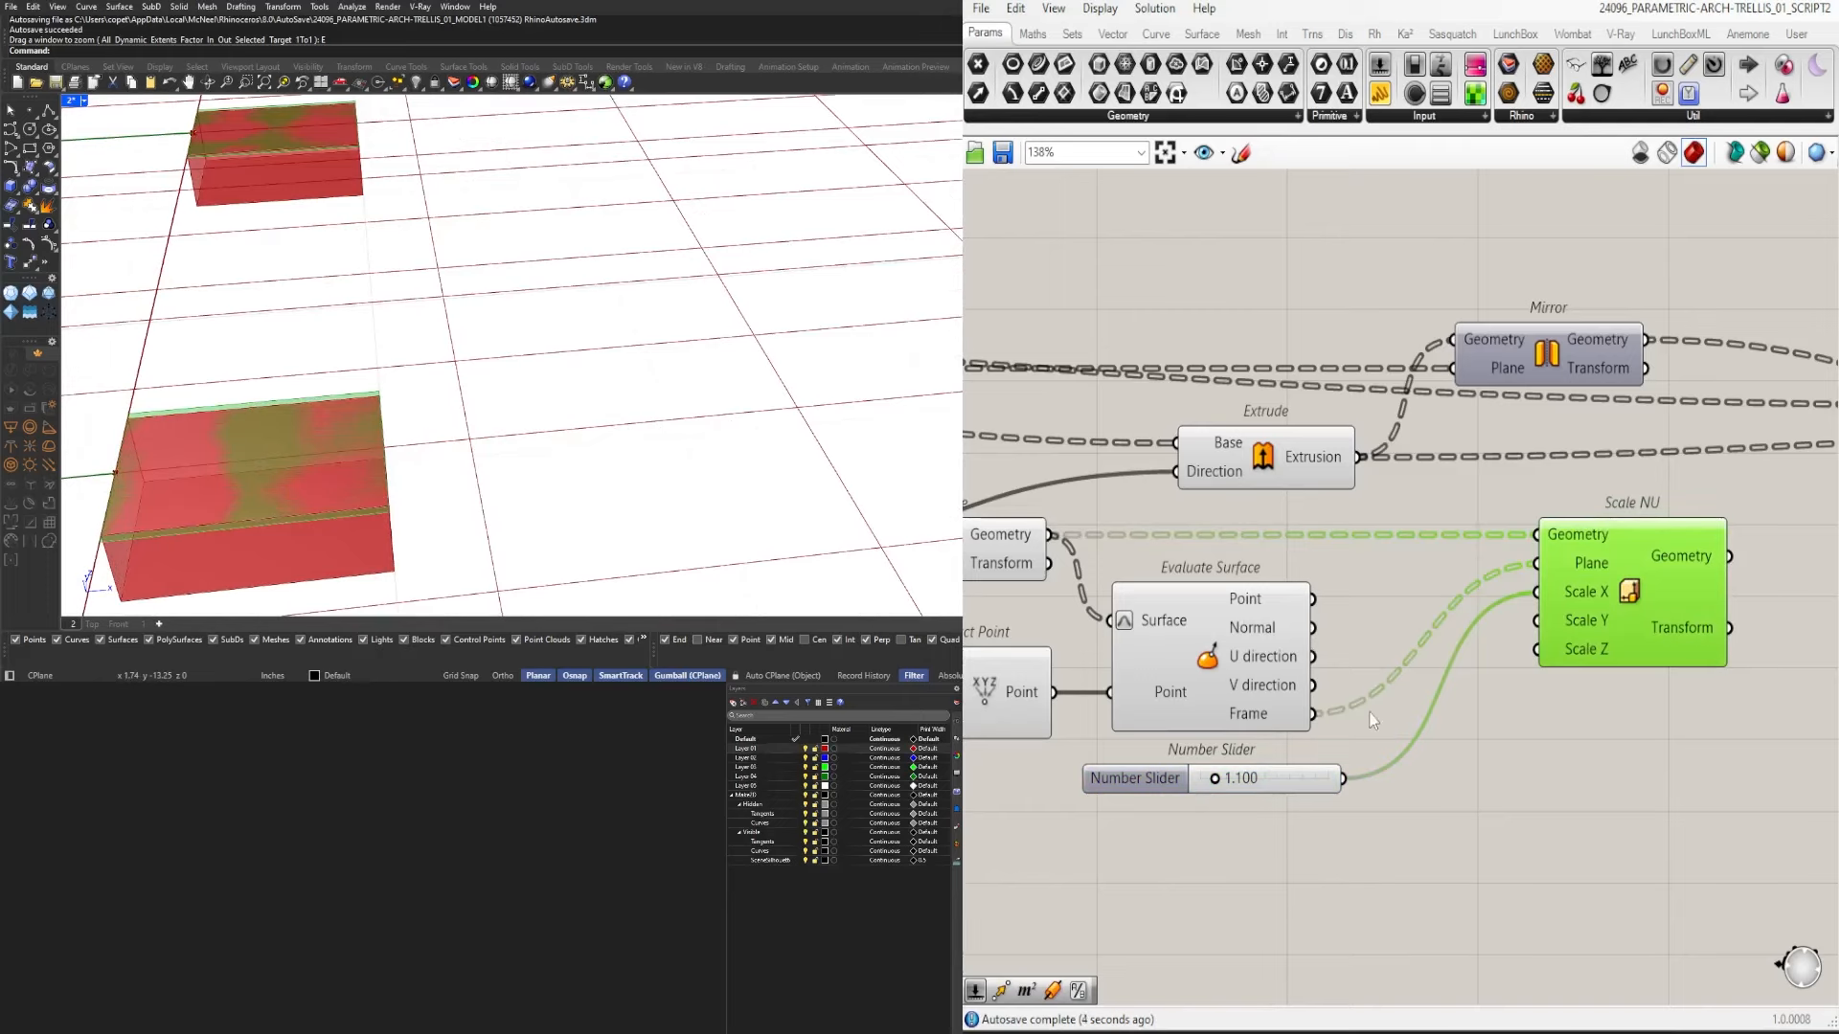
mouse_move(1344, 778)
mouse_down()
mouse_move(1548, 618)
mouse_move(1343, 783)
mouse_up()
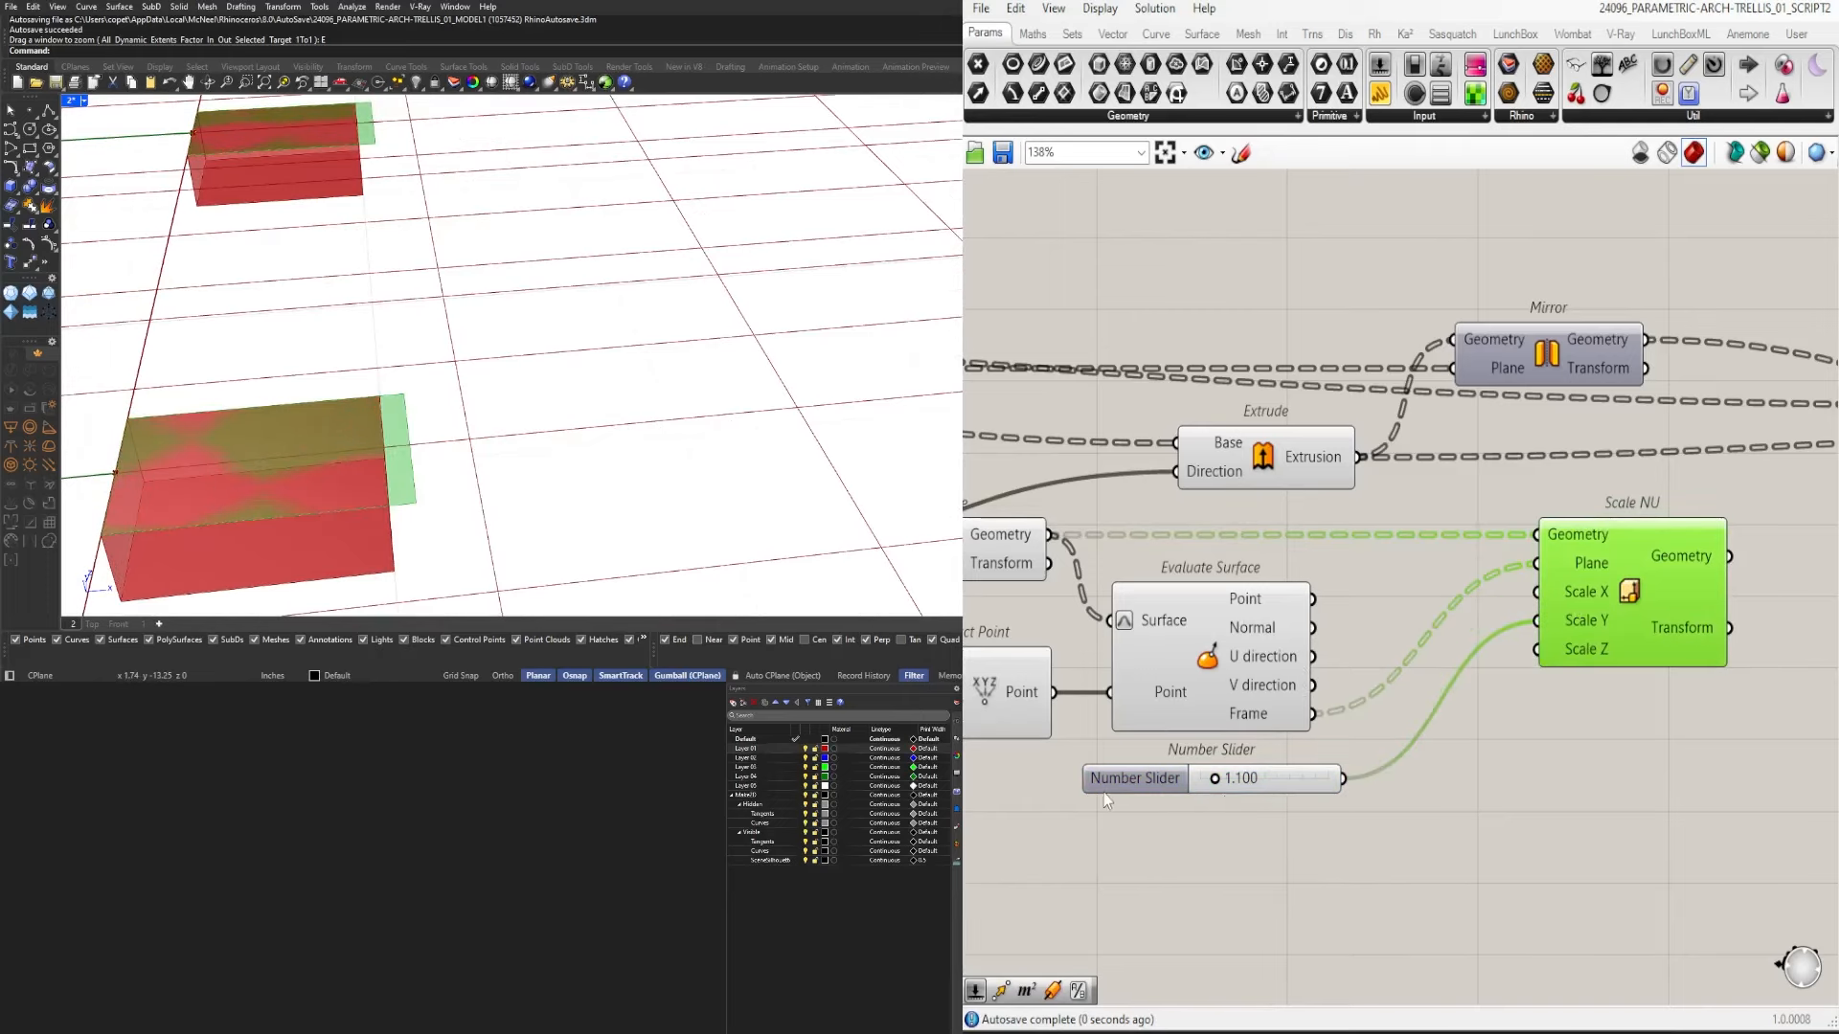
scroll(1232, 780, up, 3)
drag(1196, 782, 1210, 782)
Add a Loft between the first Move's Geometry and the Scale NU Geometry, and check the resulting tapered shape.
scroll(1427, 529, down, 7)
double_click(1661, 474)
text(loft)
drag(1108, 328, 1662, 483)
click(1667, 474)
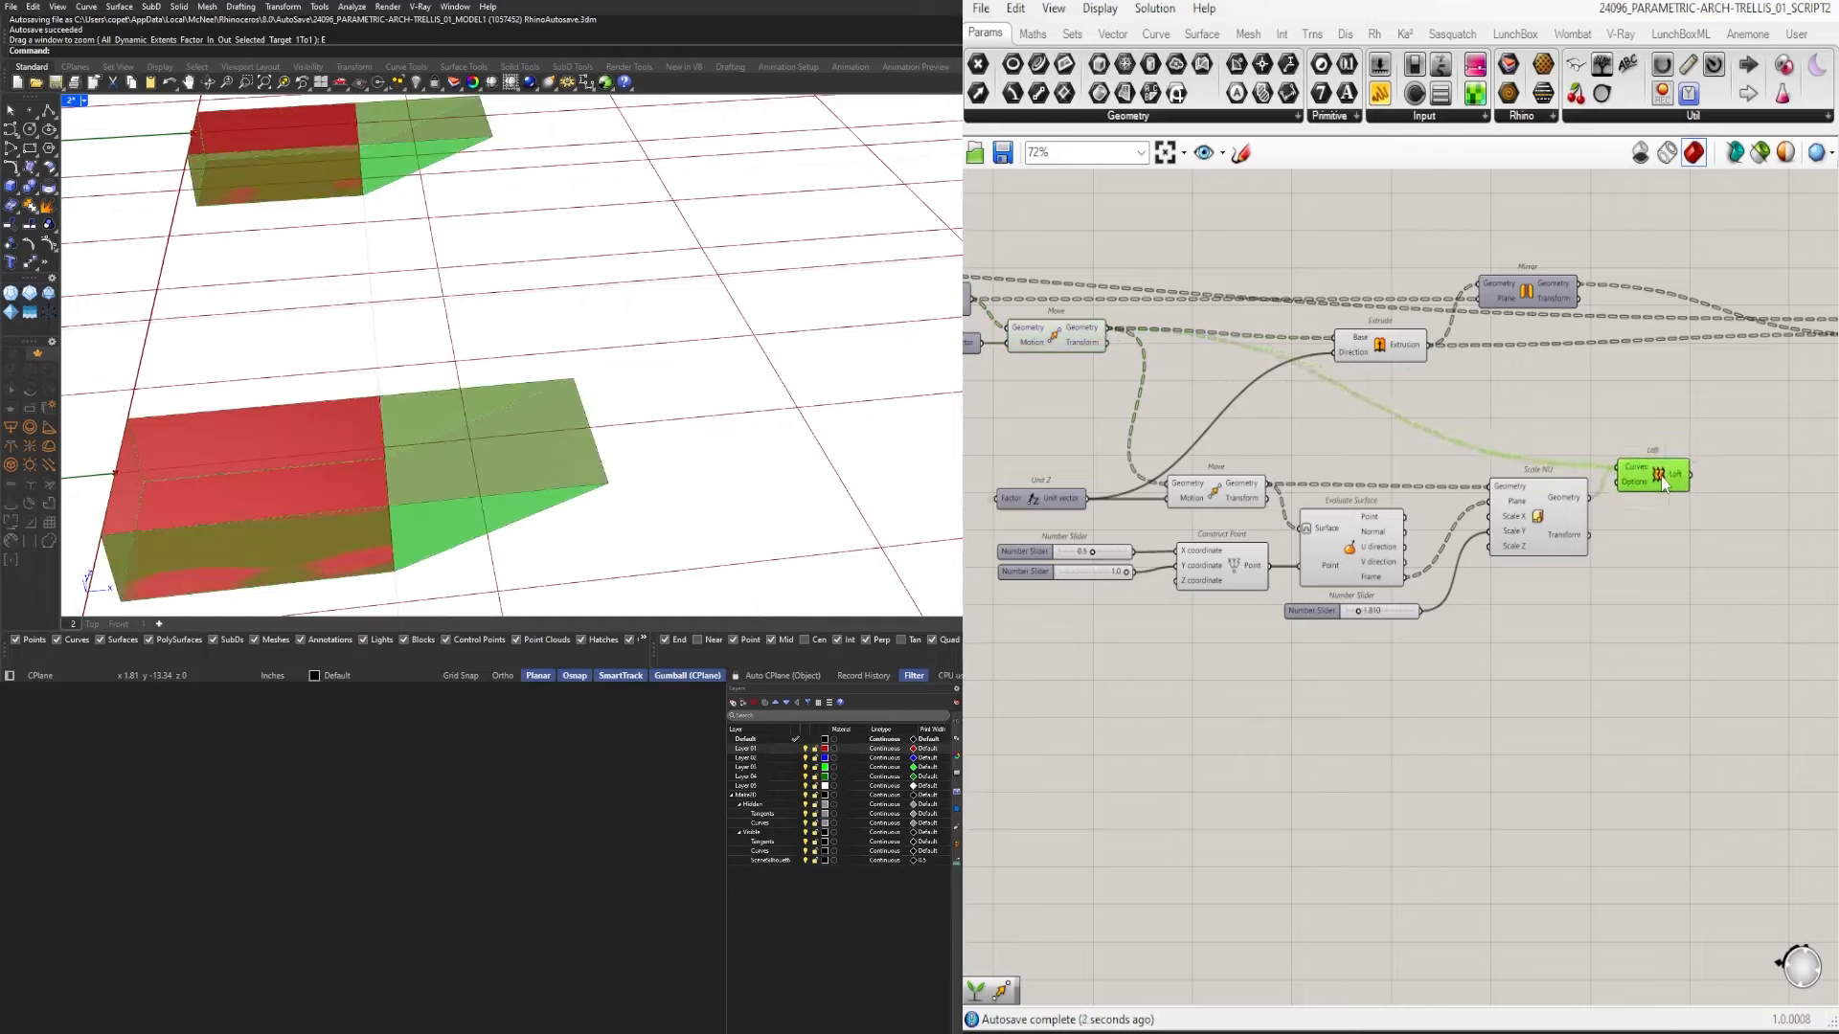
mouse_move(456, 378)
right_down()
mouse_move(451, 337)
mouse_move(454, 355)
right_up()
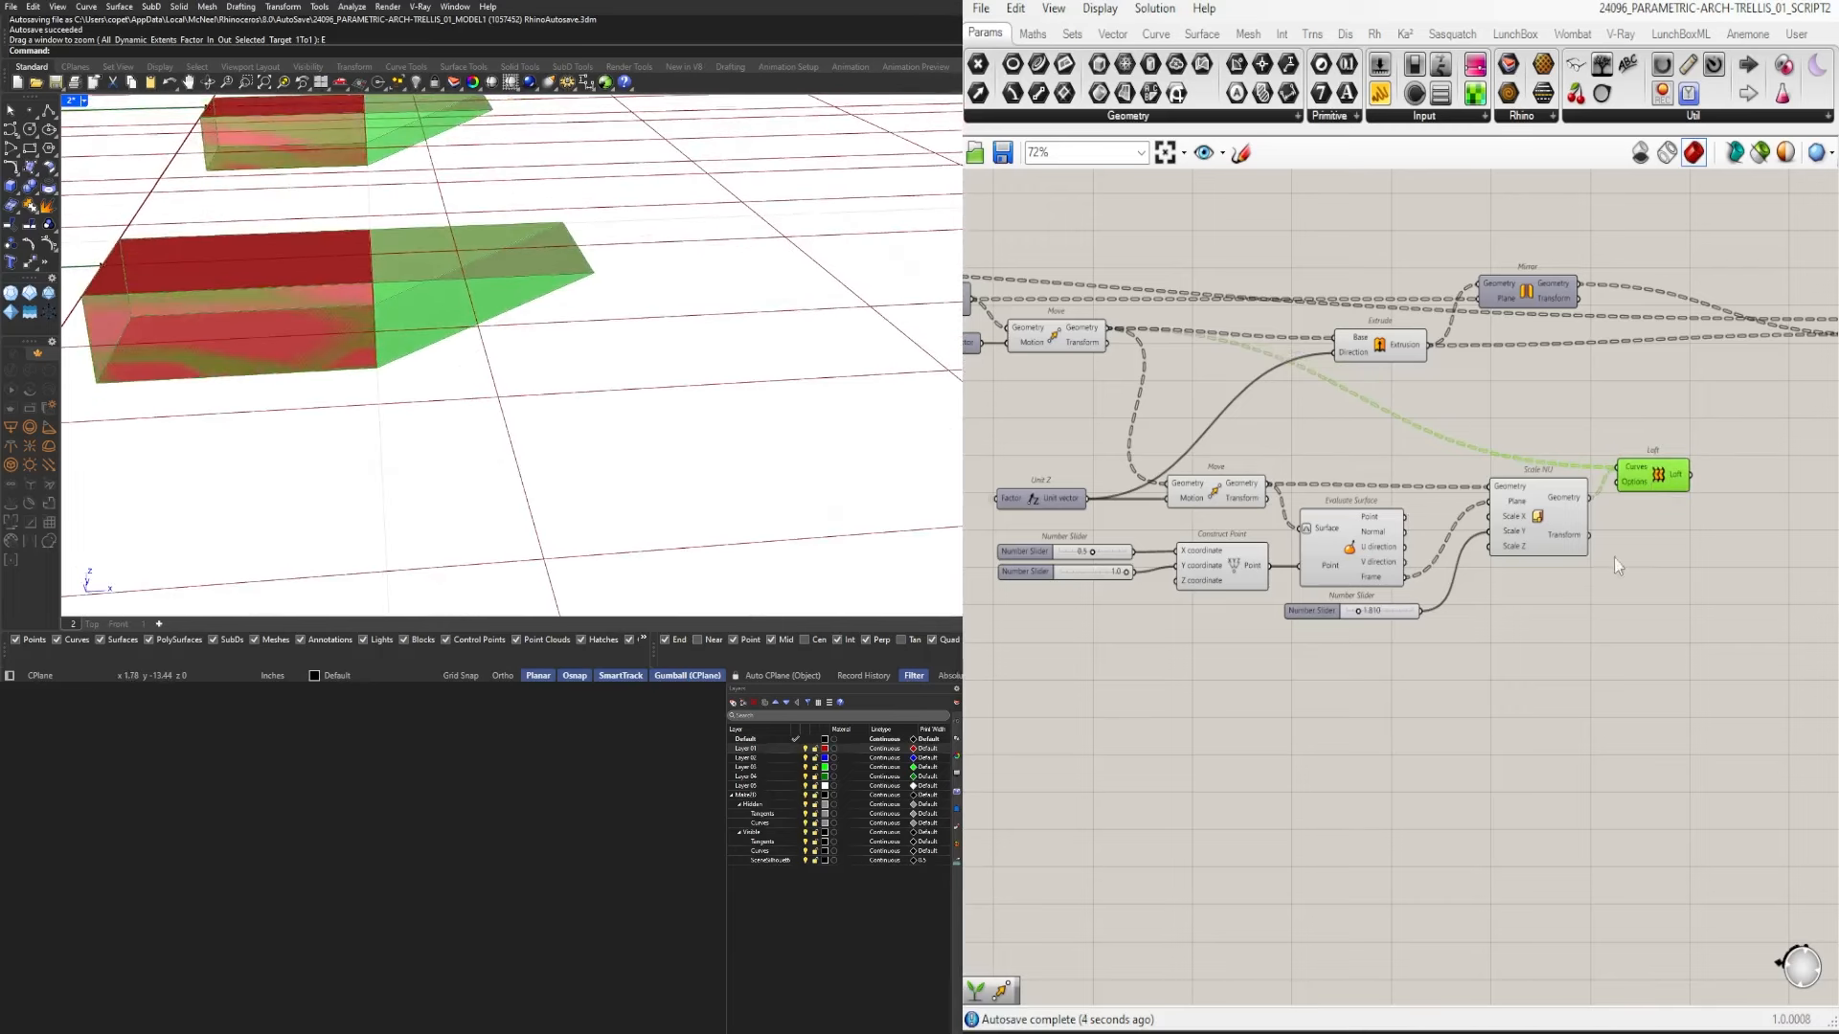
click(1616, 565)
Turn off the preview of the second Move, Construct Point, Evaluate Surface and Scale NU components.
scroll(1576, 639, down, 2)
drag(1580, 636, 1070, 484)
middle_click(1266, 433)
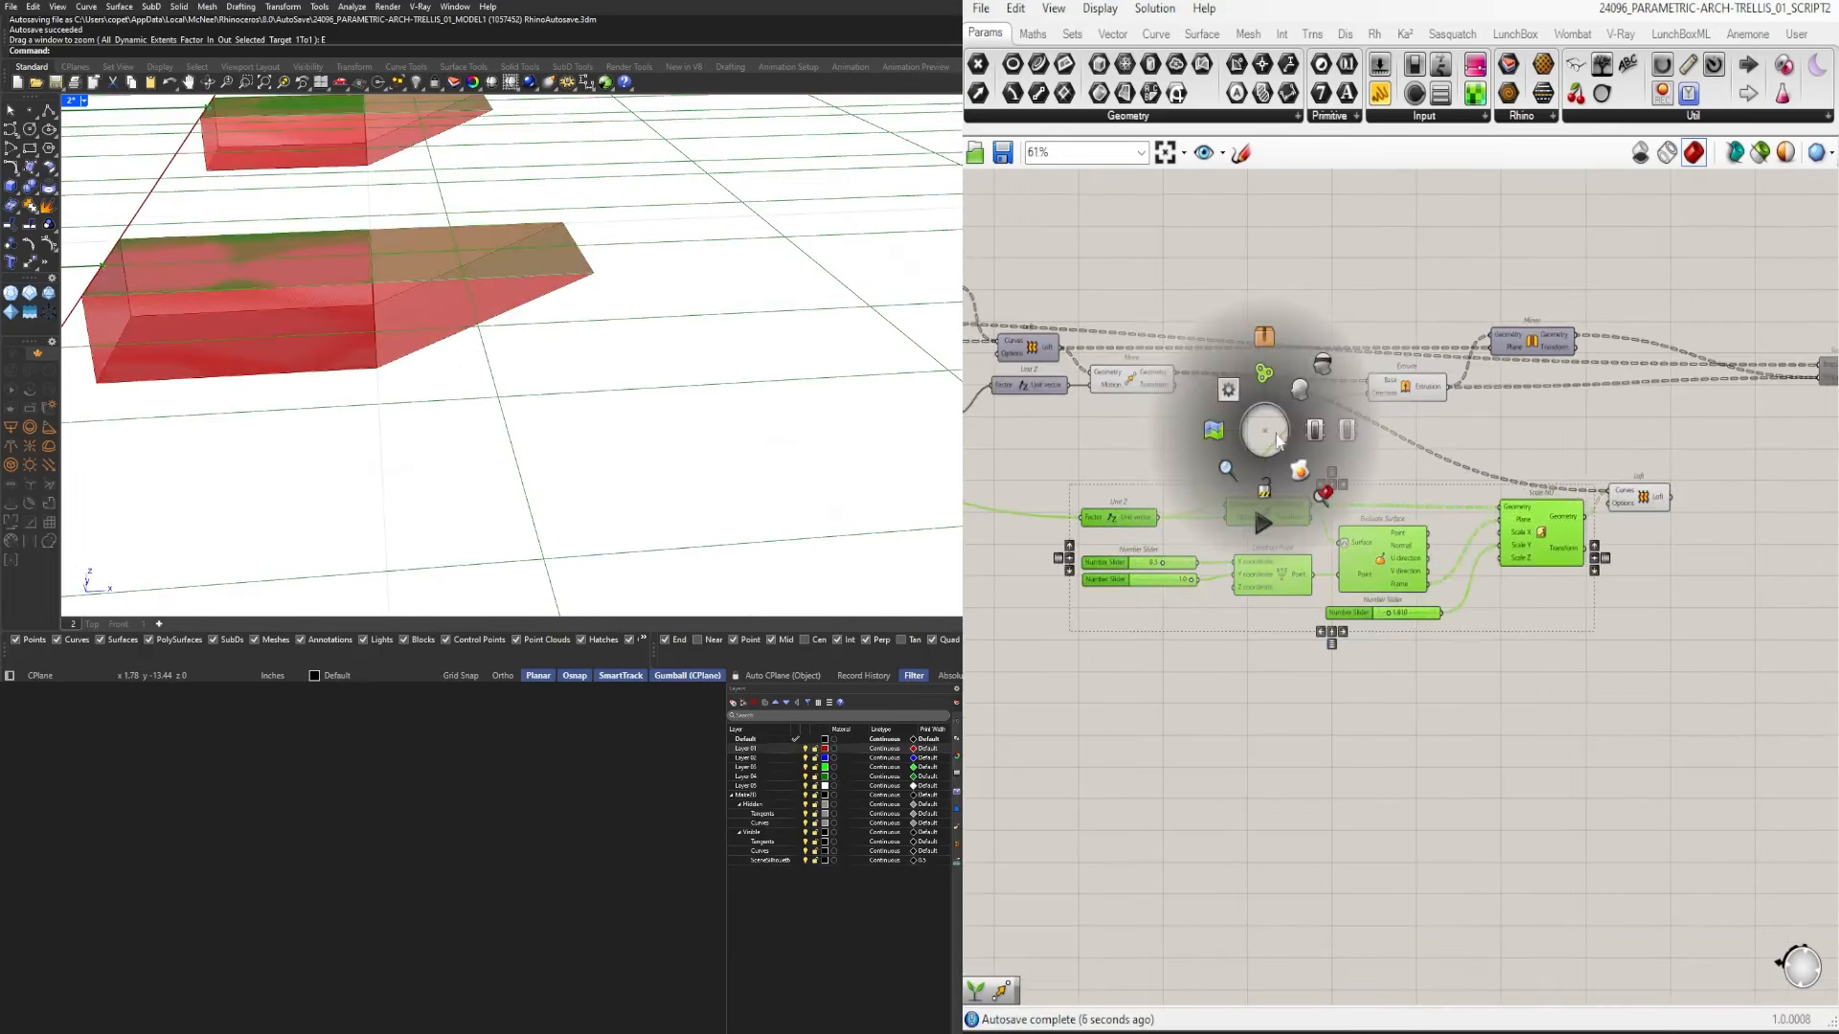
click(1321, 369)
click(1503, 436)
Add a Cap Holes component and connect the new Loft to its Brep input.
click(1629, 494)
scroll(1714, 494, up, 3)
right_drag(1721, 493, 1580, 508)
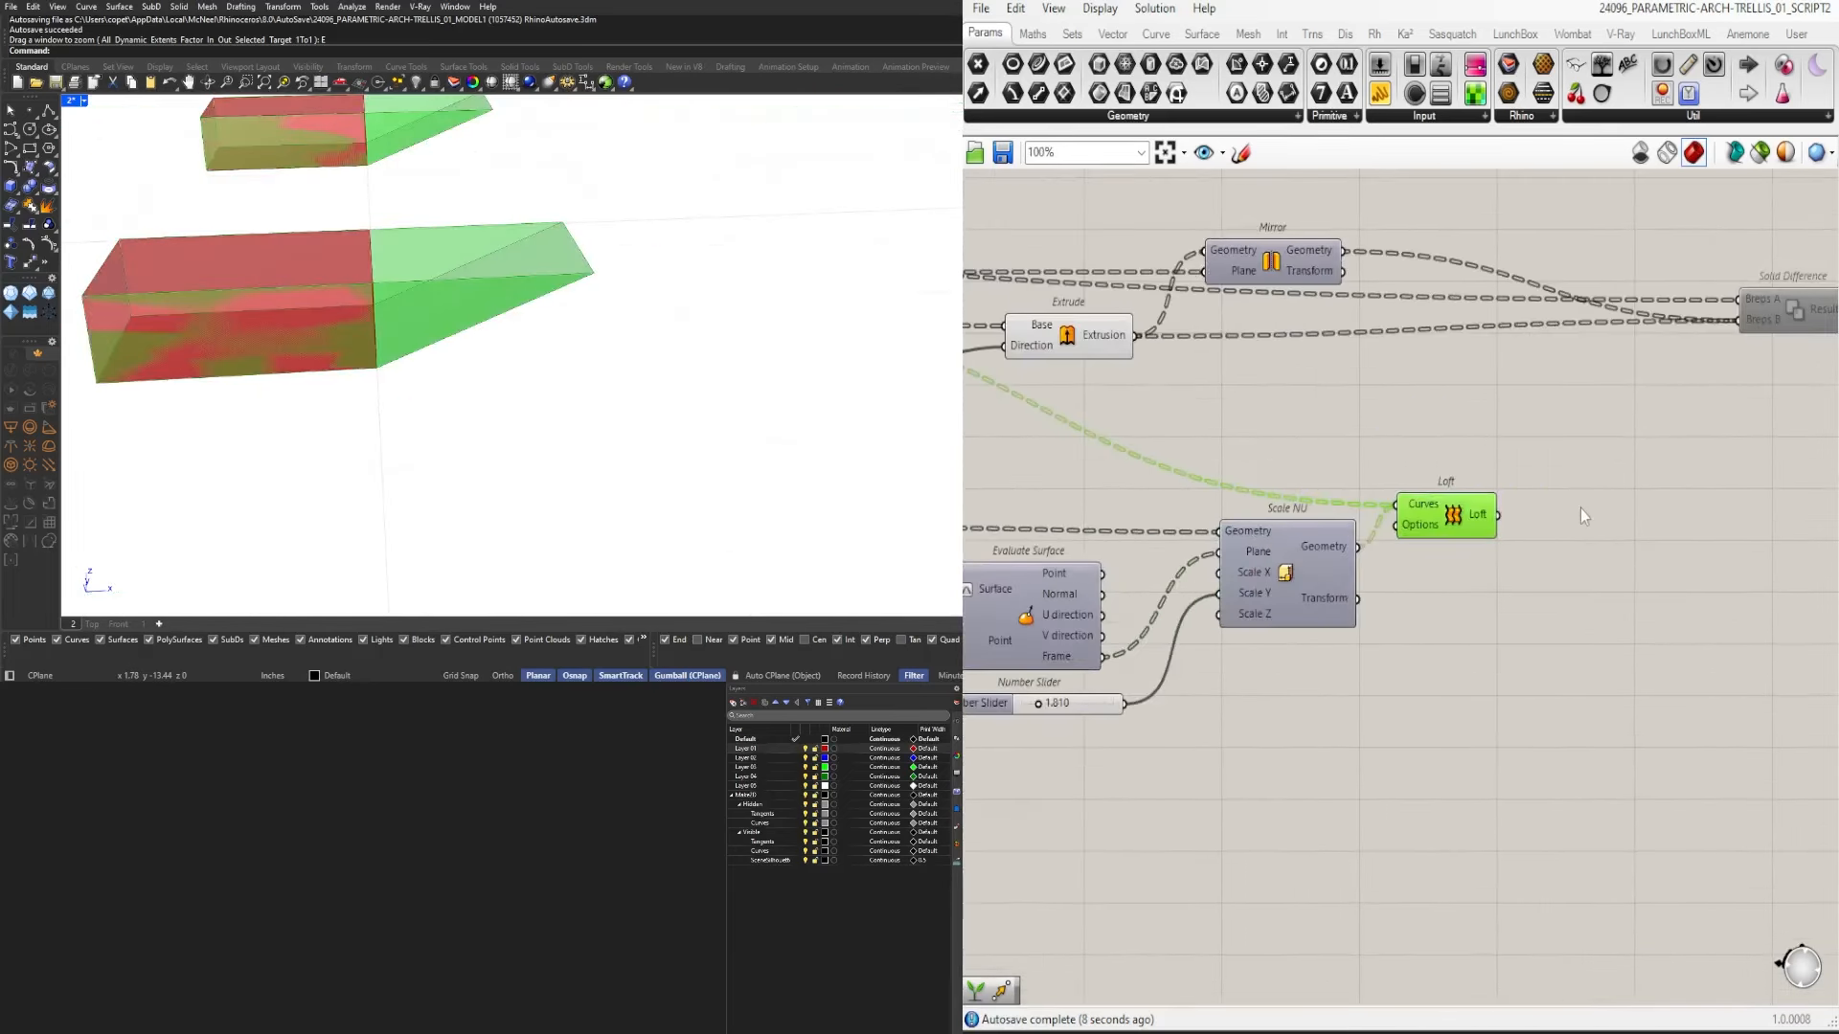
double_click(1580, 508)
text(cap)
drag(1497, 514, 1536, 510)
Turn off the new Loft's preview and check the capped wedge volume against the extruded cutter box.
click(1476, 540)
middle_click(1457, 504)
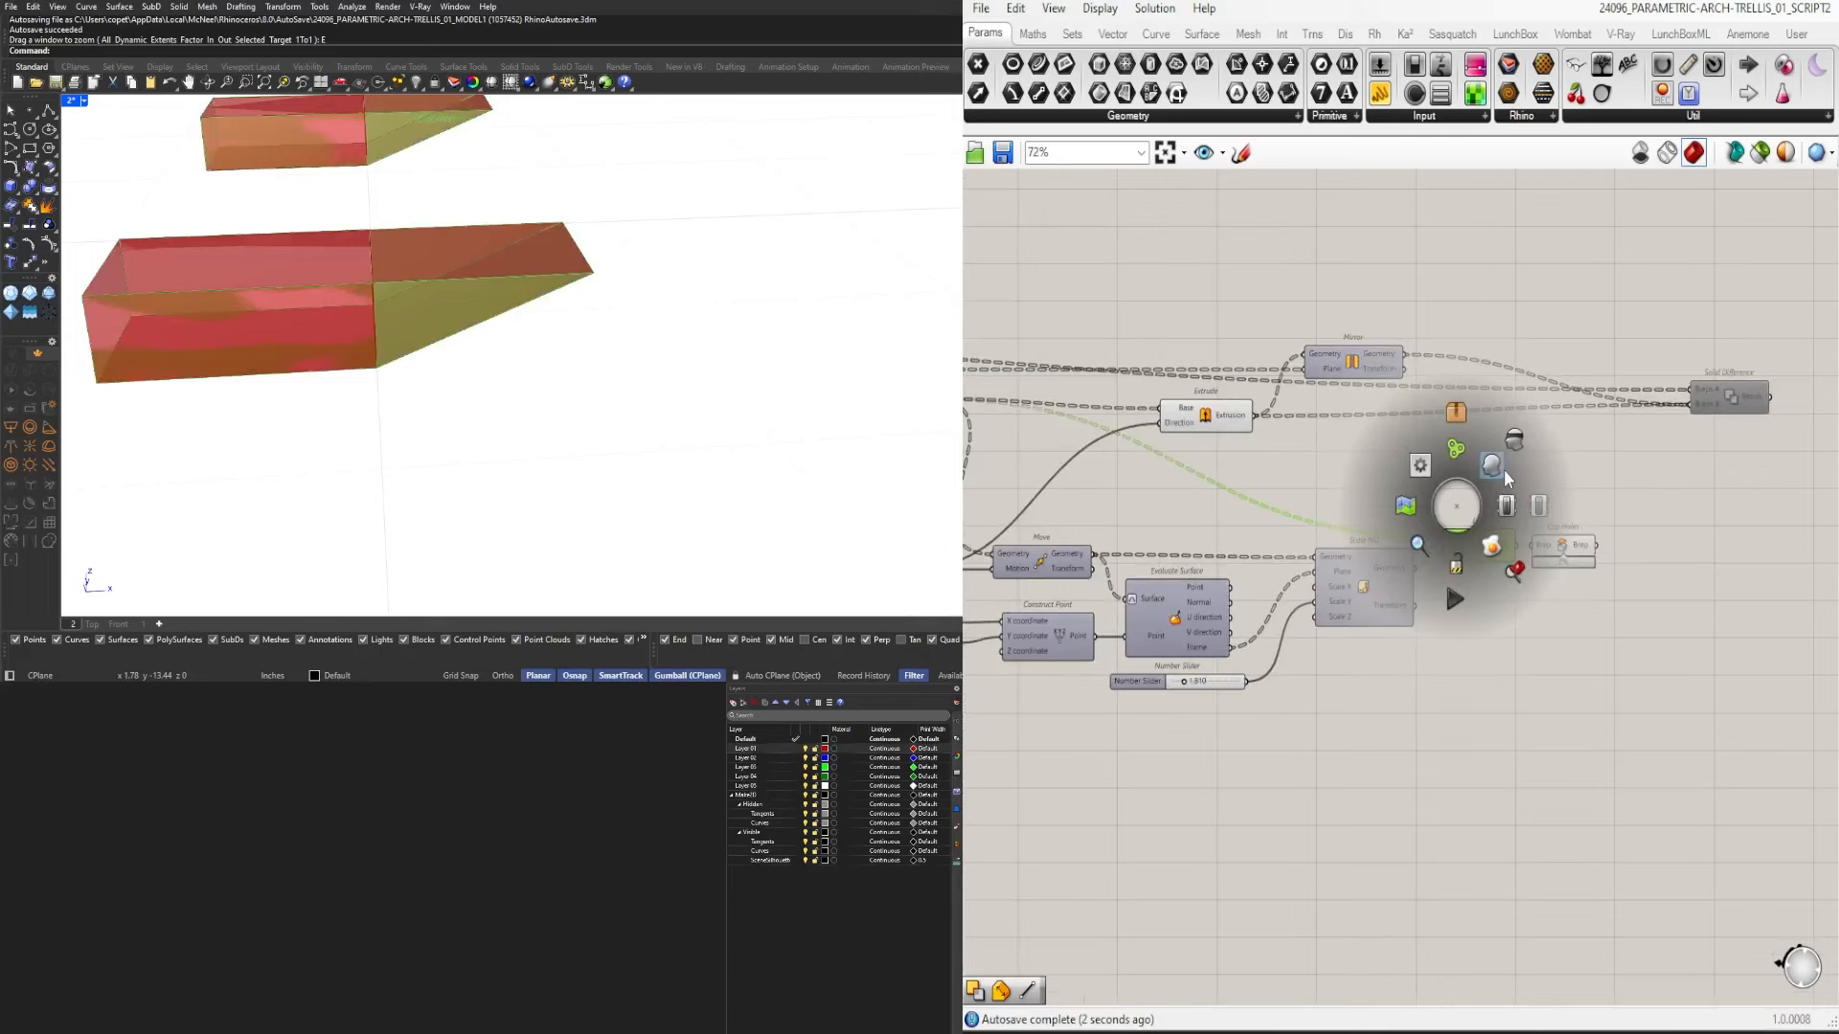
click(1506, 462)
click(1634, 420)
scroll(1634, 431, down, 3)
scroll(1656, 503, up, 4)
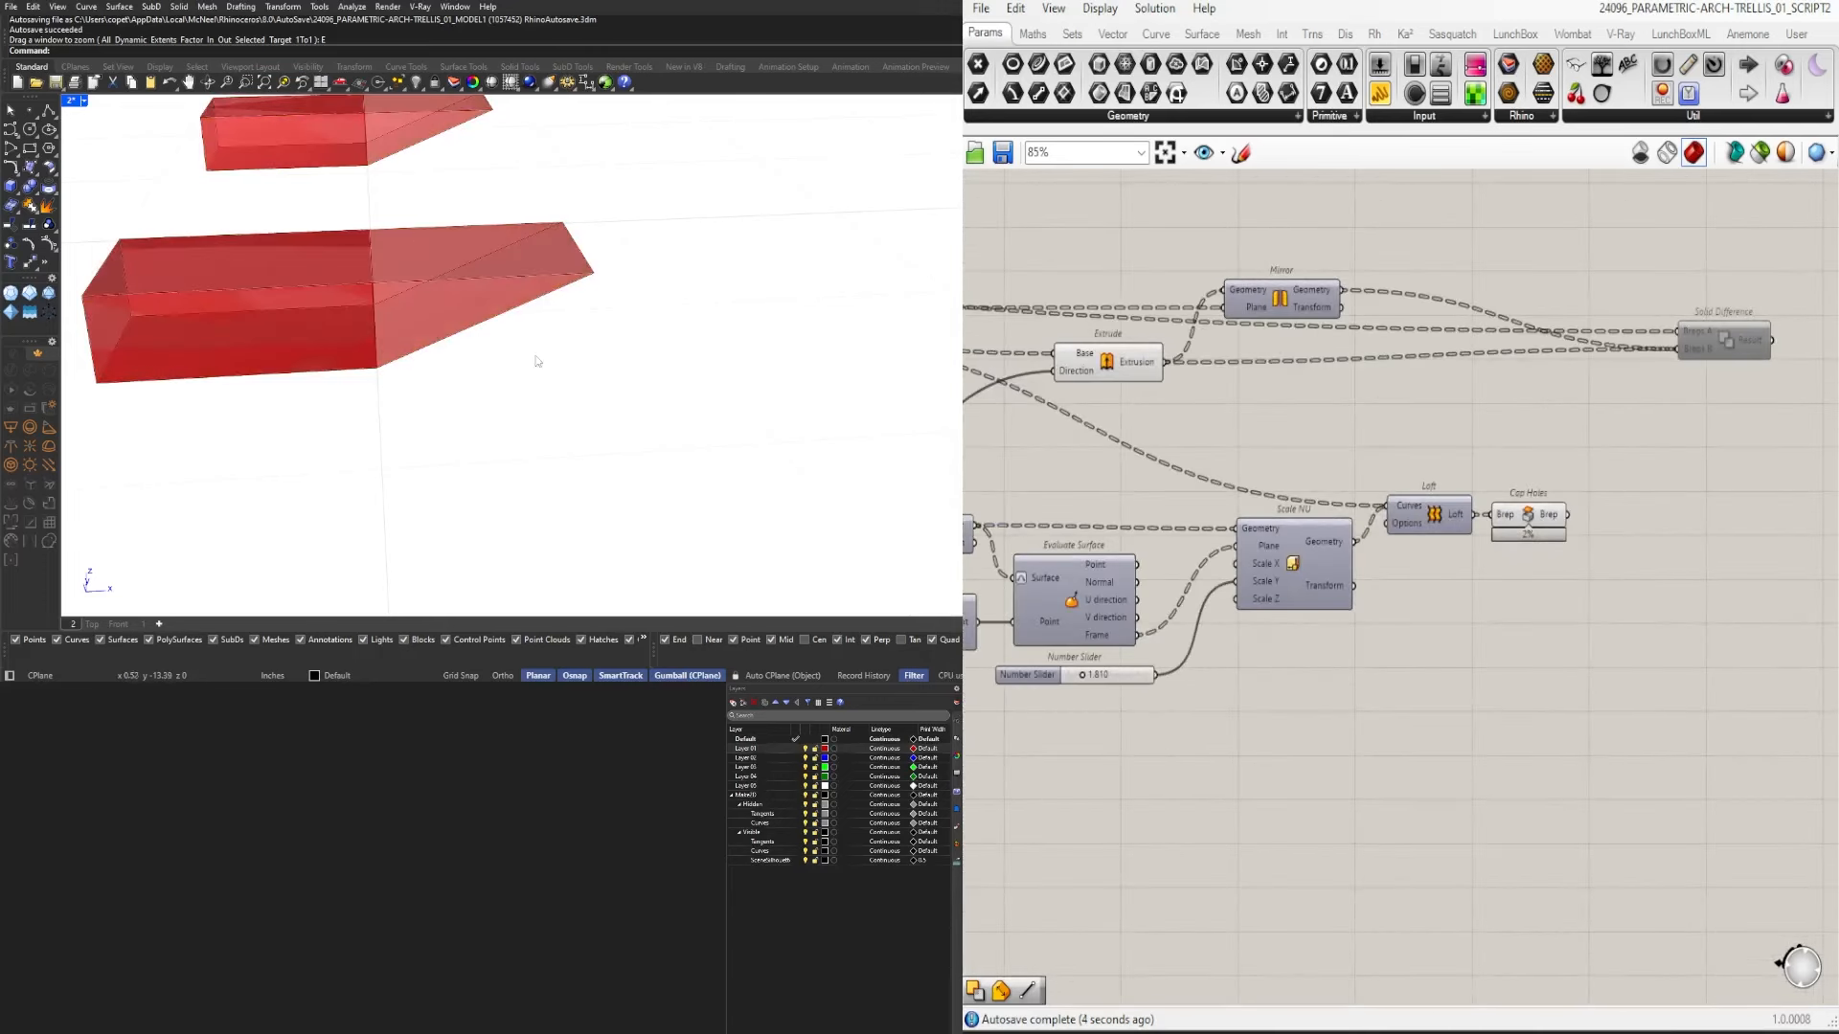
shift+right_drag(425, 324, 538, 328)
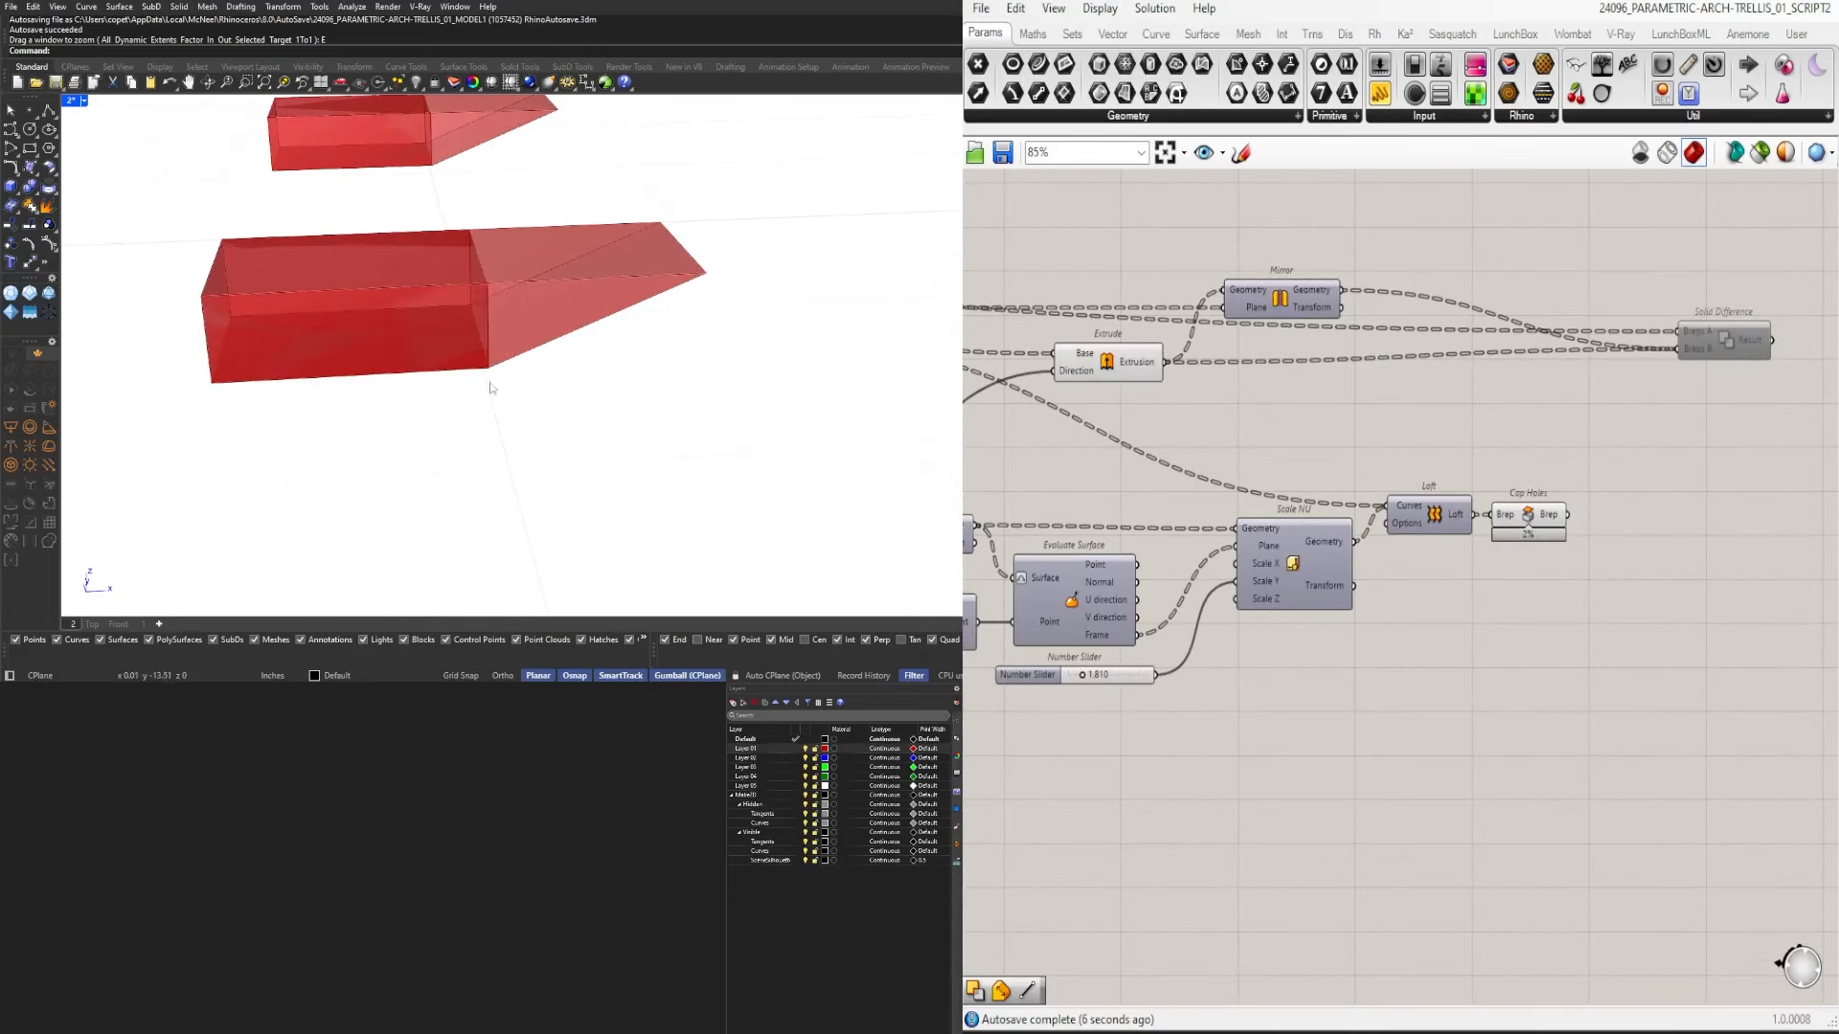
Set the Scale Y number slider feeding the Scale NU component to 1.682.
right_drag(1213, 596, 1347, 594)
right_drag(1168, 721, 1217, 718)
scroll(1250, 665, up, 6)
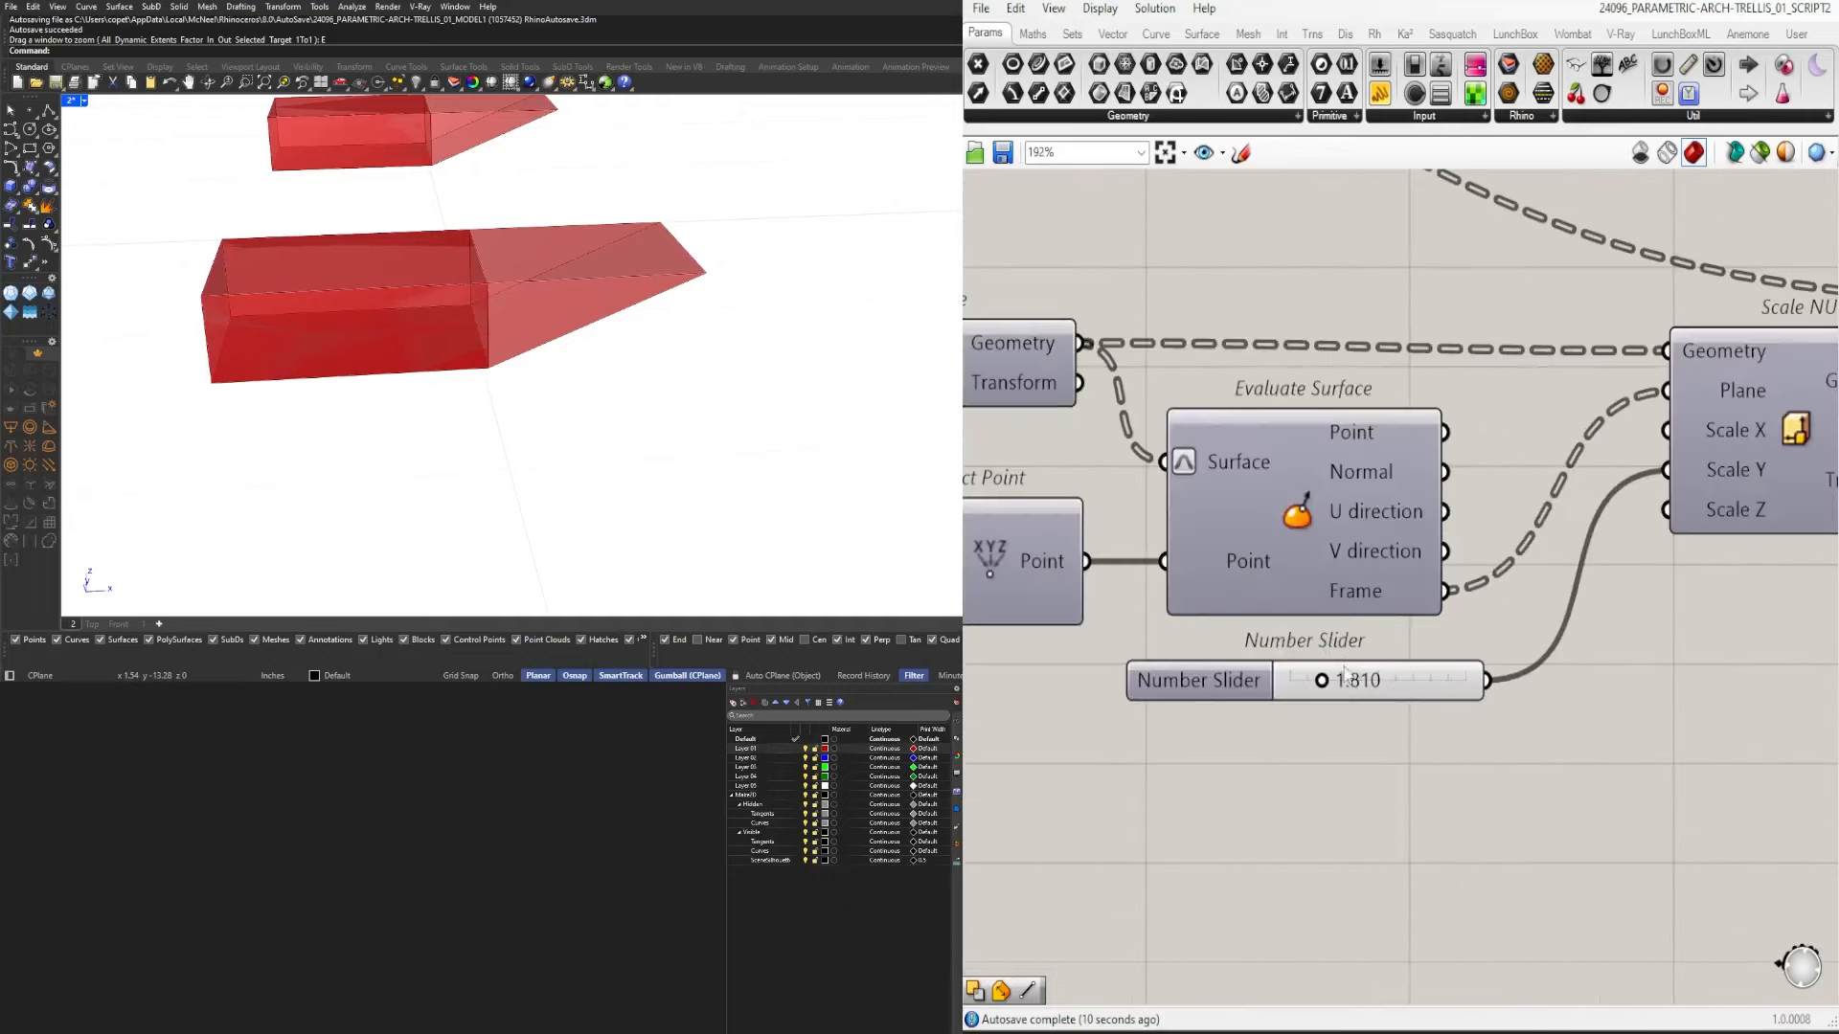
drag(1299, 686, 1305, 685)
scroll(1306, 685, down, 8)
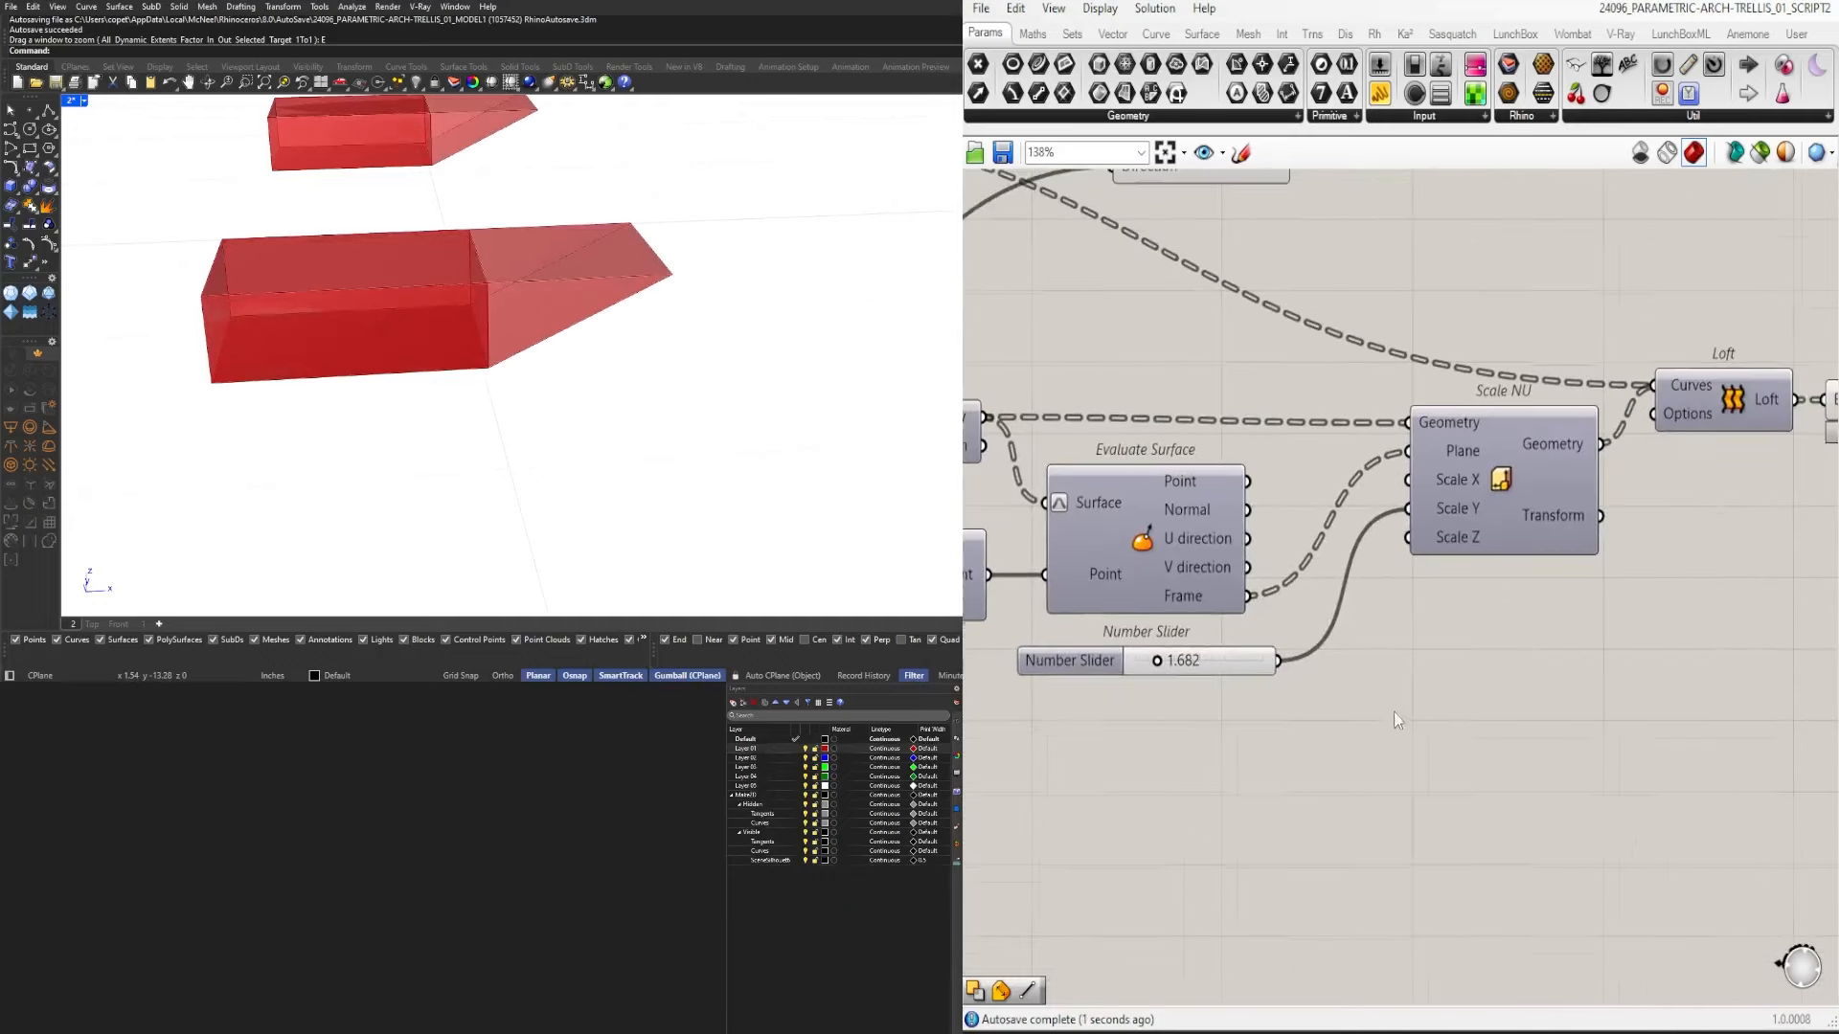
Move the new Loft and Cap Holes components together so they sit right beside the Scale NU component.
drag(1528, 522, 1683, 596)
scroll(1555, 549, up, 2)
right_drag(1555, 548, 1416, 604)
drag(1416, 604, 1409, 633)
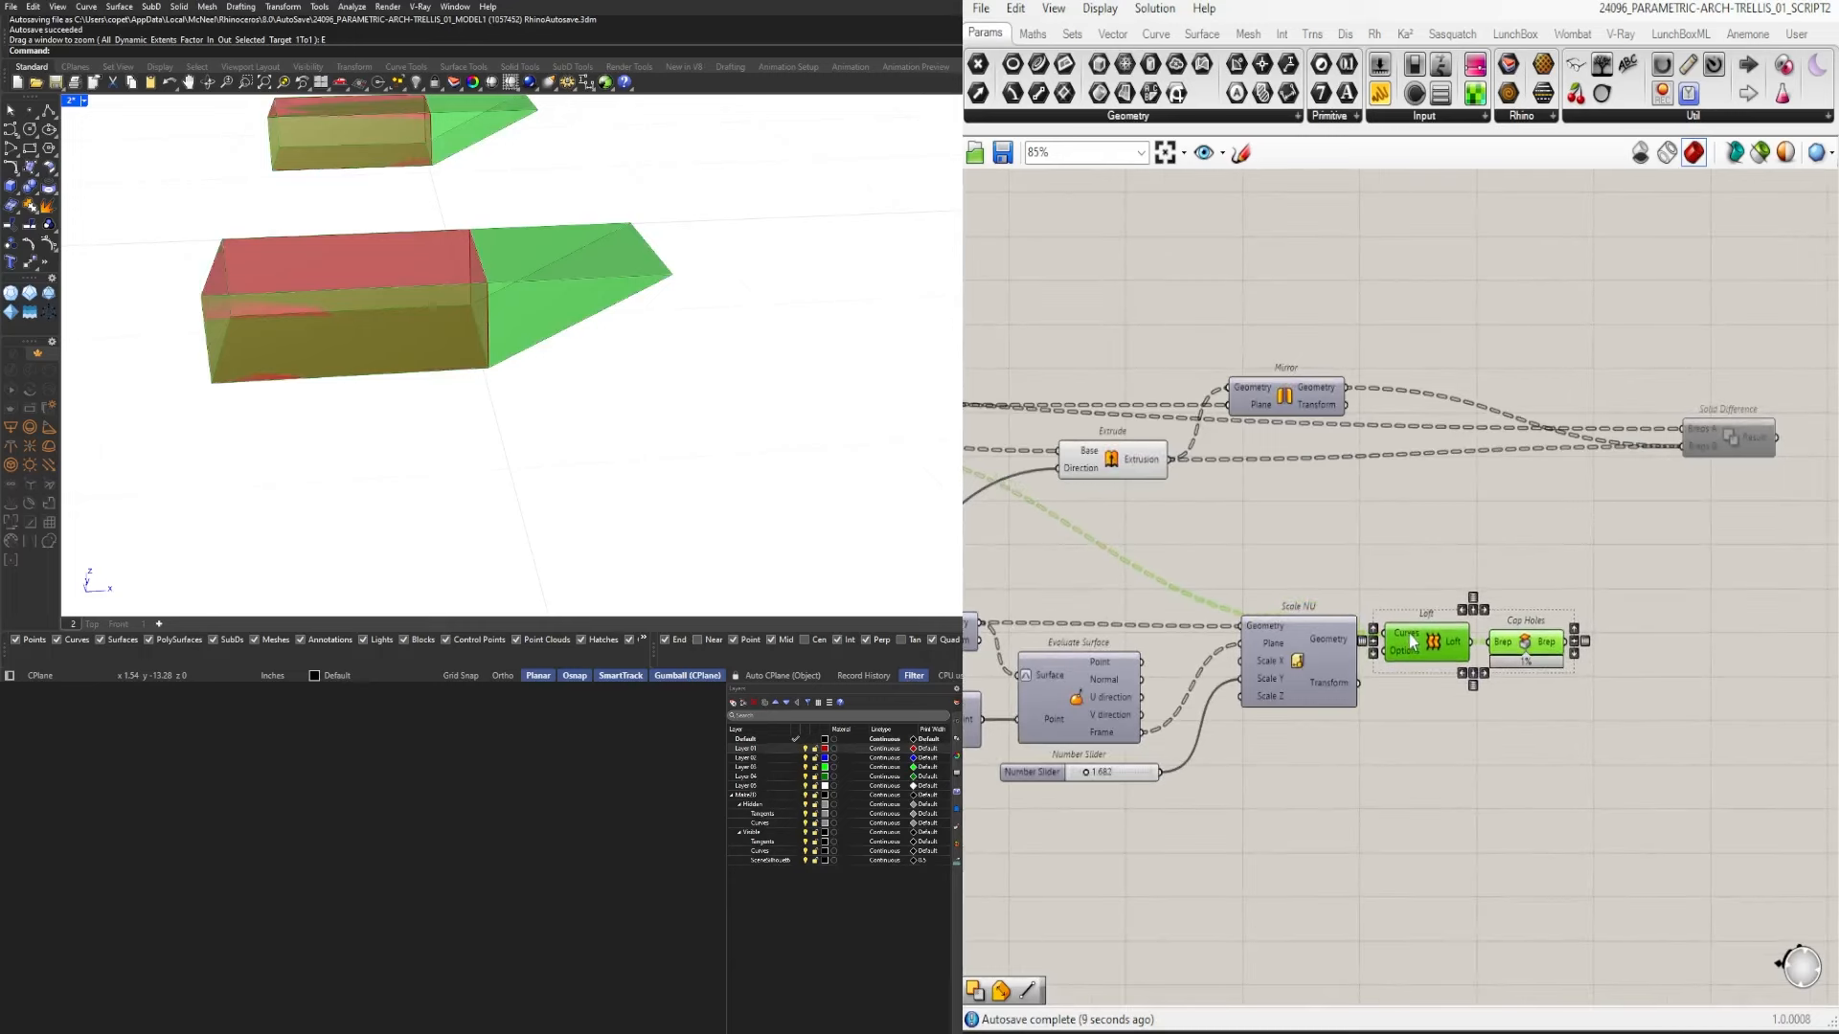
Delete the old Extrude component from the cutter setup and shift the tapered-cutter components closer to the rest of the script.
click(1433, 582)
scroll(1432, 589, down, 4)
drag(1662, 769, 1017, 580)
scroll(1252, 615, up, 4)
drag(1454, 636, 1267, 525)
click(1352, 452)
scroll(1354, 440, up, 1)
click(1260, 437)
scroll(1259, 467, down, 2)
scroll(1257, 535, down, 2)
Move the second Move, Construct Point, Evaluate Surface, Scale NU and their inputs as a group into line after the first Move.
drag(1683, 738, 1043, 586)
scroll(1197, 592, up, 2)
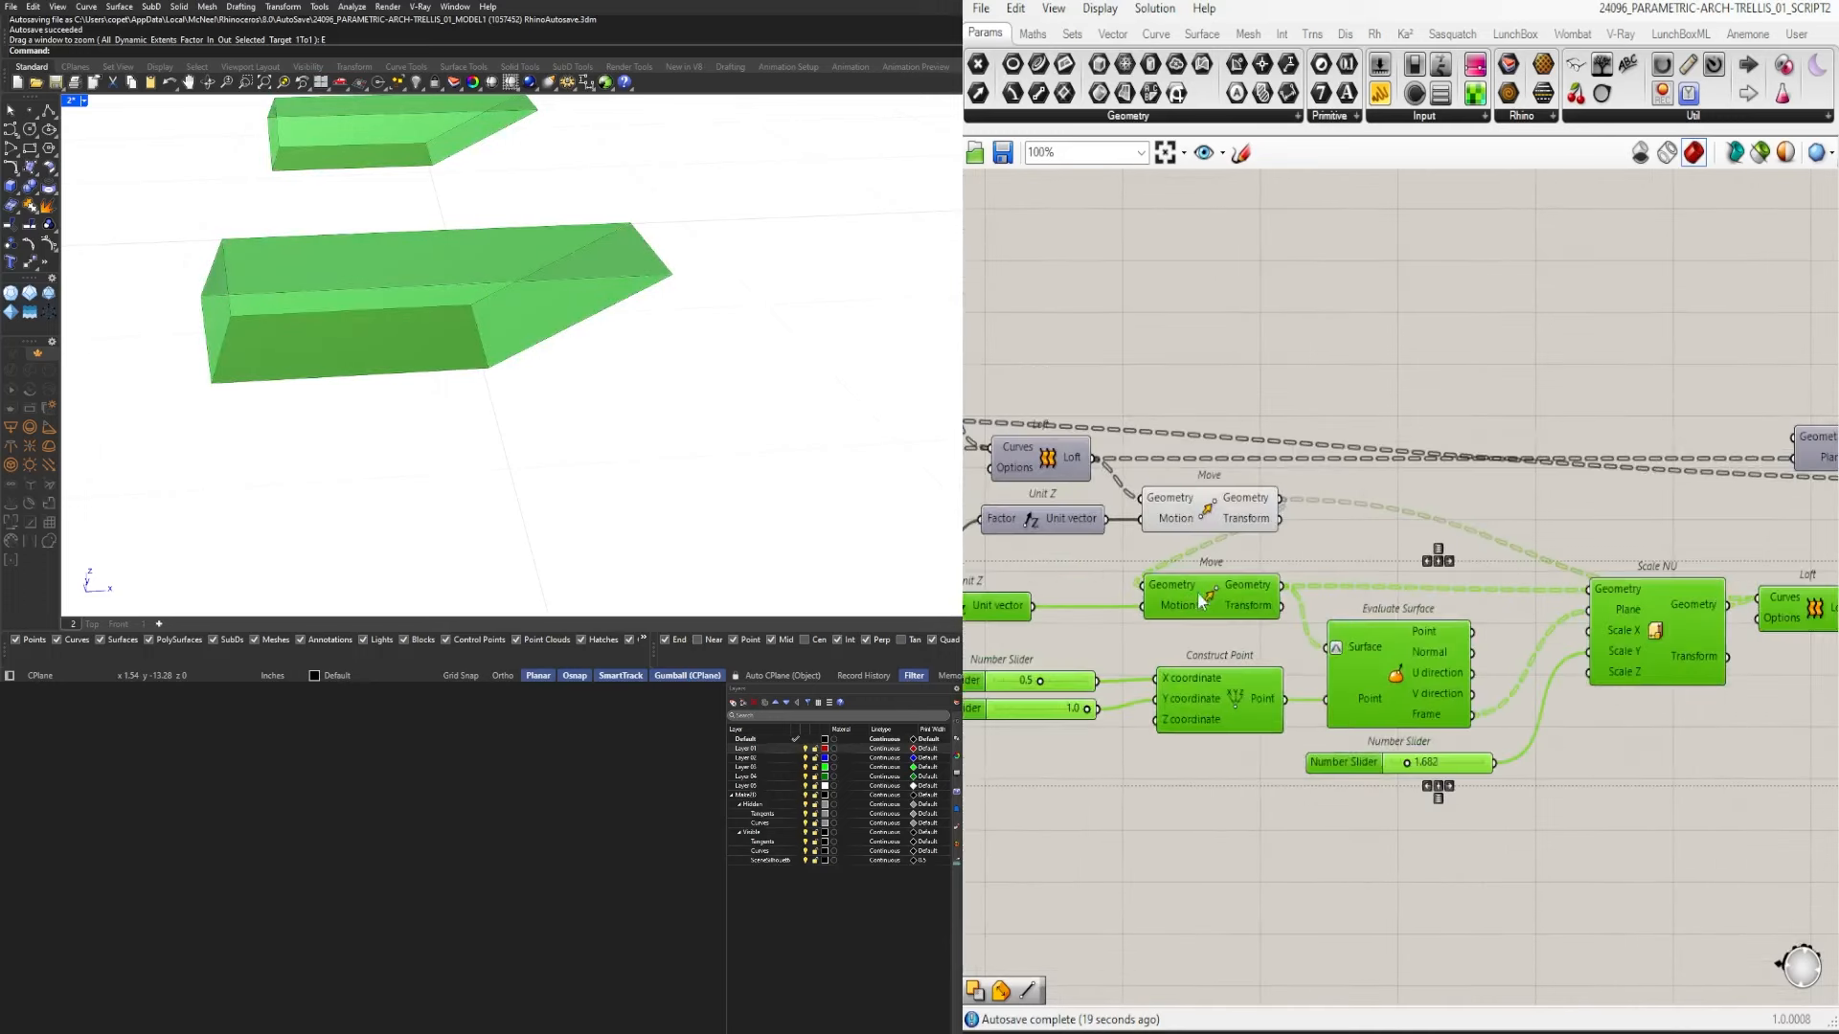
right_drag(1197, 592, 1423, 509)
scroll(1404, 526, up, 1)
click(1435, 366)
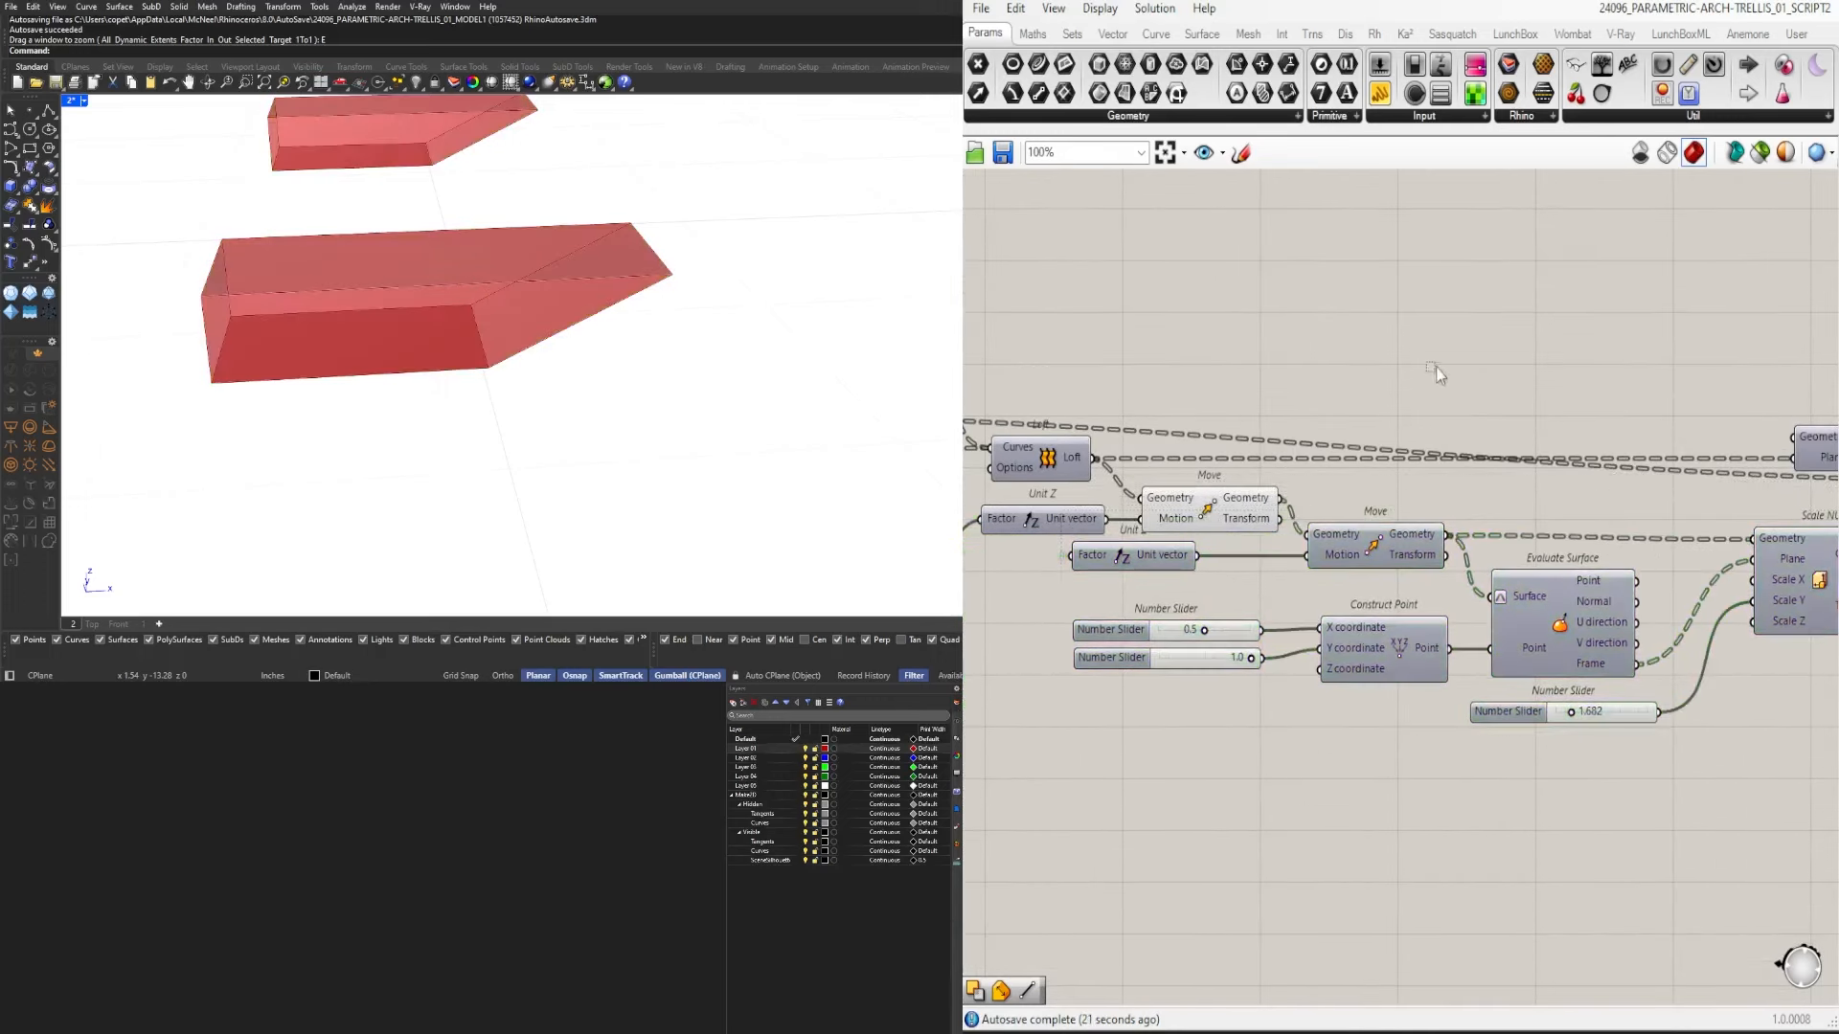
Connect the Cap Holes Brep output to the Mirror's Geometry input and place the Mirror just after Cap Holes.
scroll(1434, 366, down, 2)
right_drag(1434, 366, 1304, 490)
drag(1305, 491, 1556, 490)
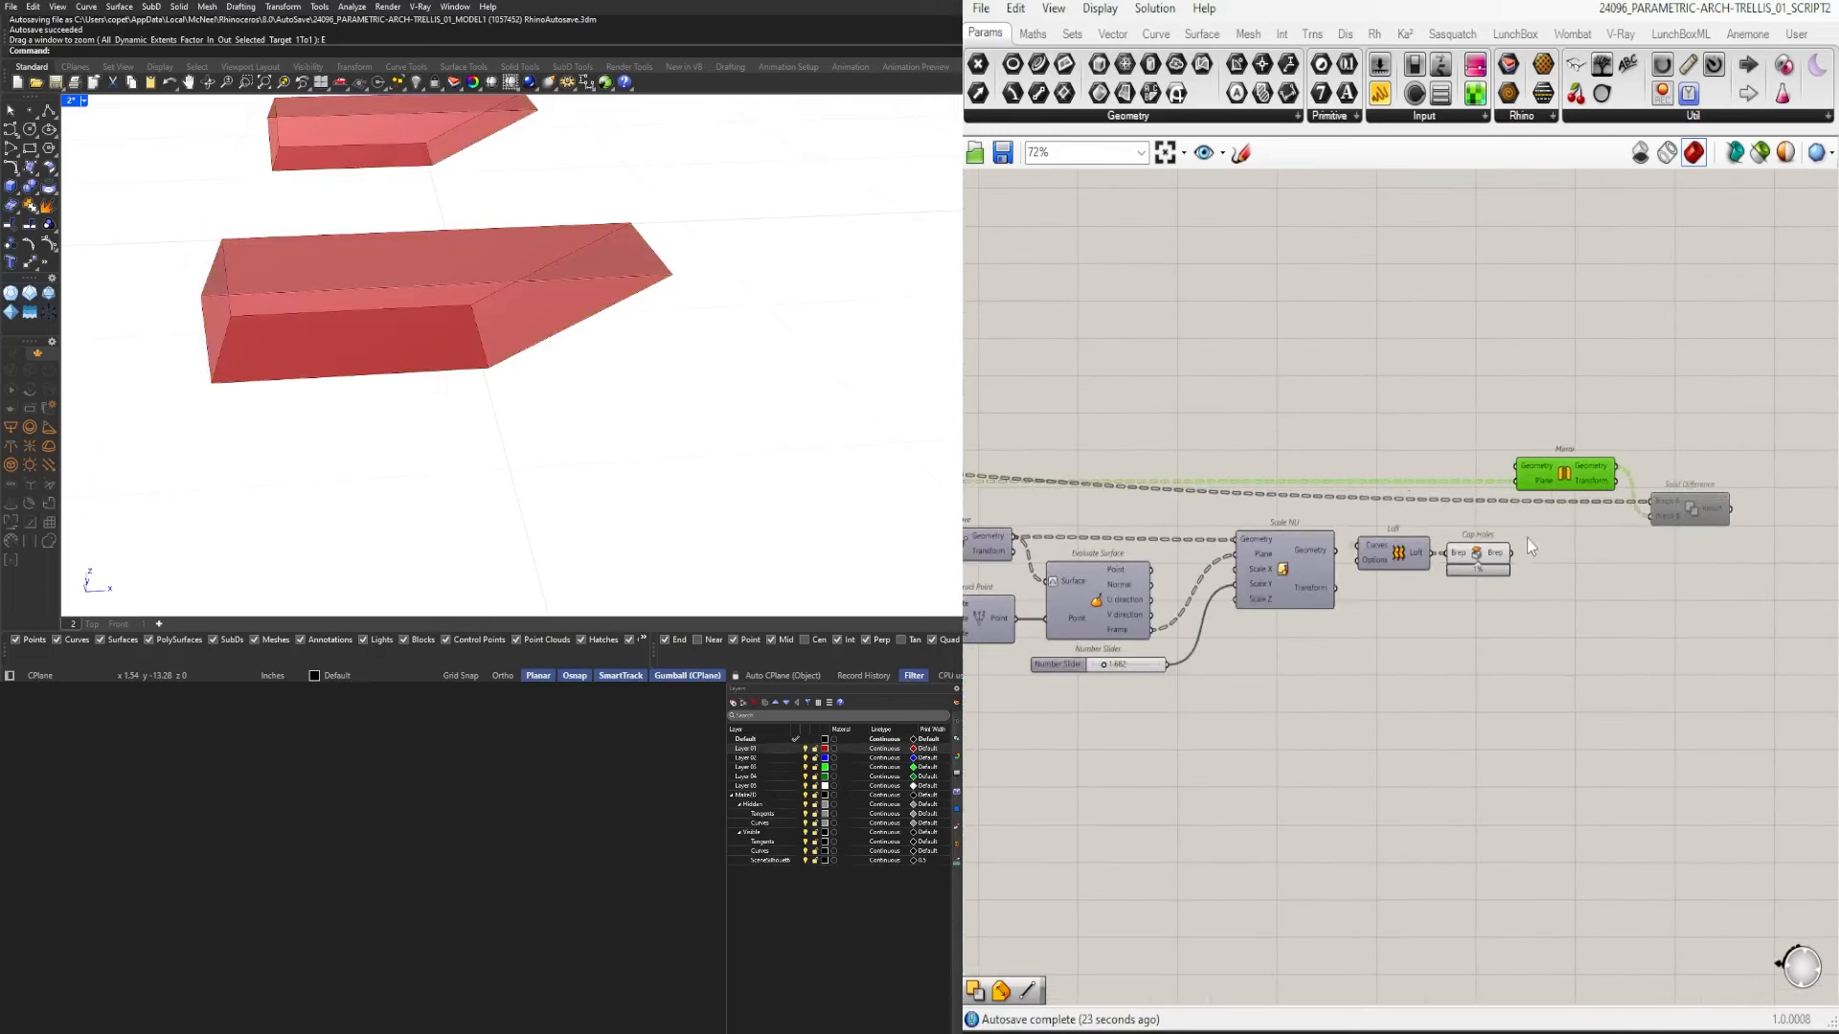
drag(1515, 550, 1518, 467)
right_drag(1632, 527, 1511, 527)
drag(1663, 601, 1448, 605)
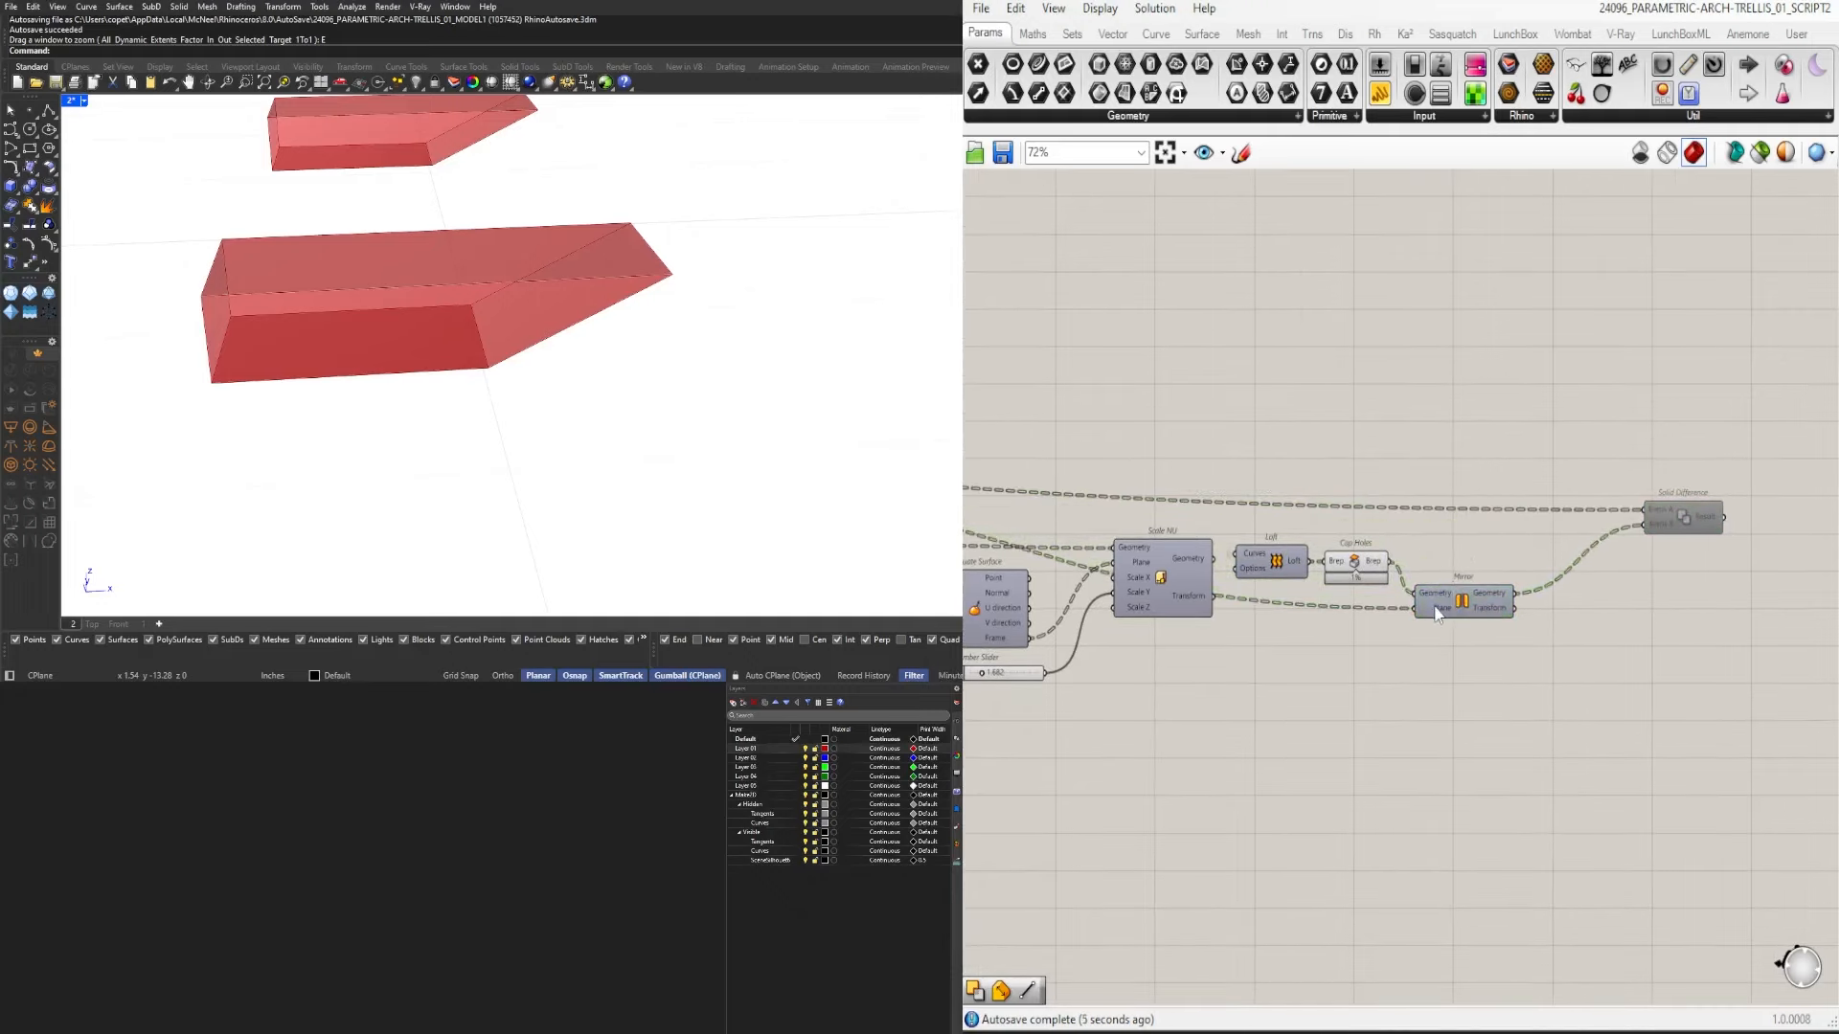
Disconnect the wire from the Mirror component's Plane input.
right_click(1435, 607)
mouse_move(1580, 668)
click(1724, 722)
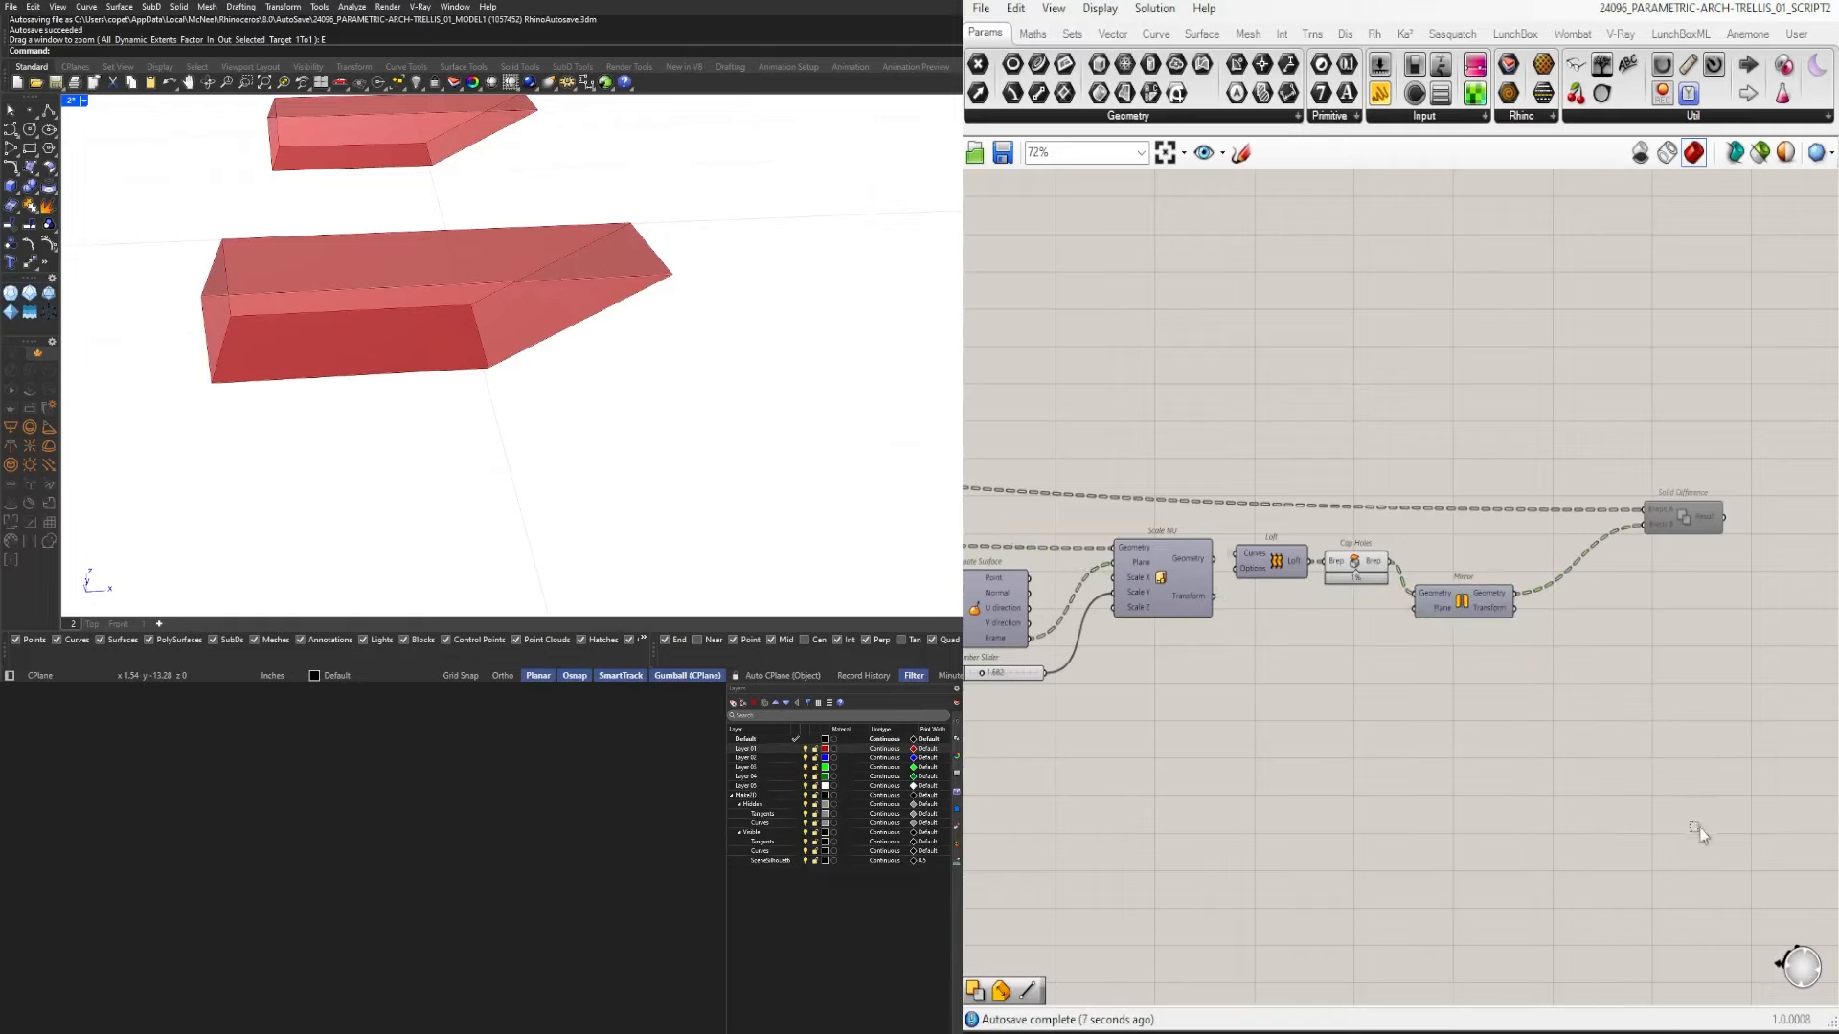
click(1453, 601)
Move Solid Difference closer to the Mirror and add the Cap Holes Brep output to its Breps B input.
right_drag(1494, 575, 1393, 581)
drag(1605, 543, 1501, 584)
scroll(1312, 603, up, 3)
shift+drag(1271, 567, 1618, 560)
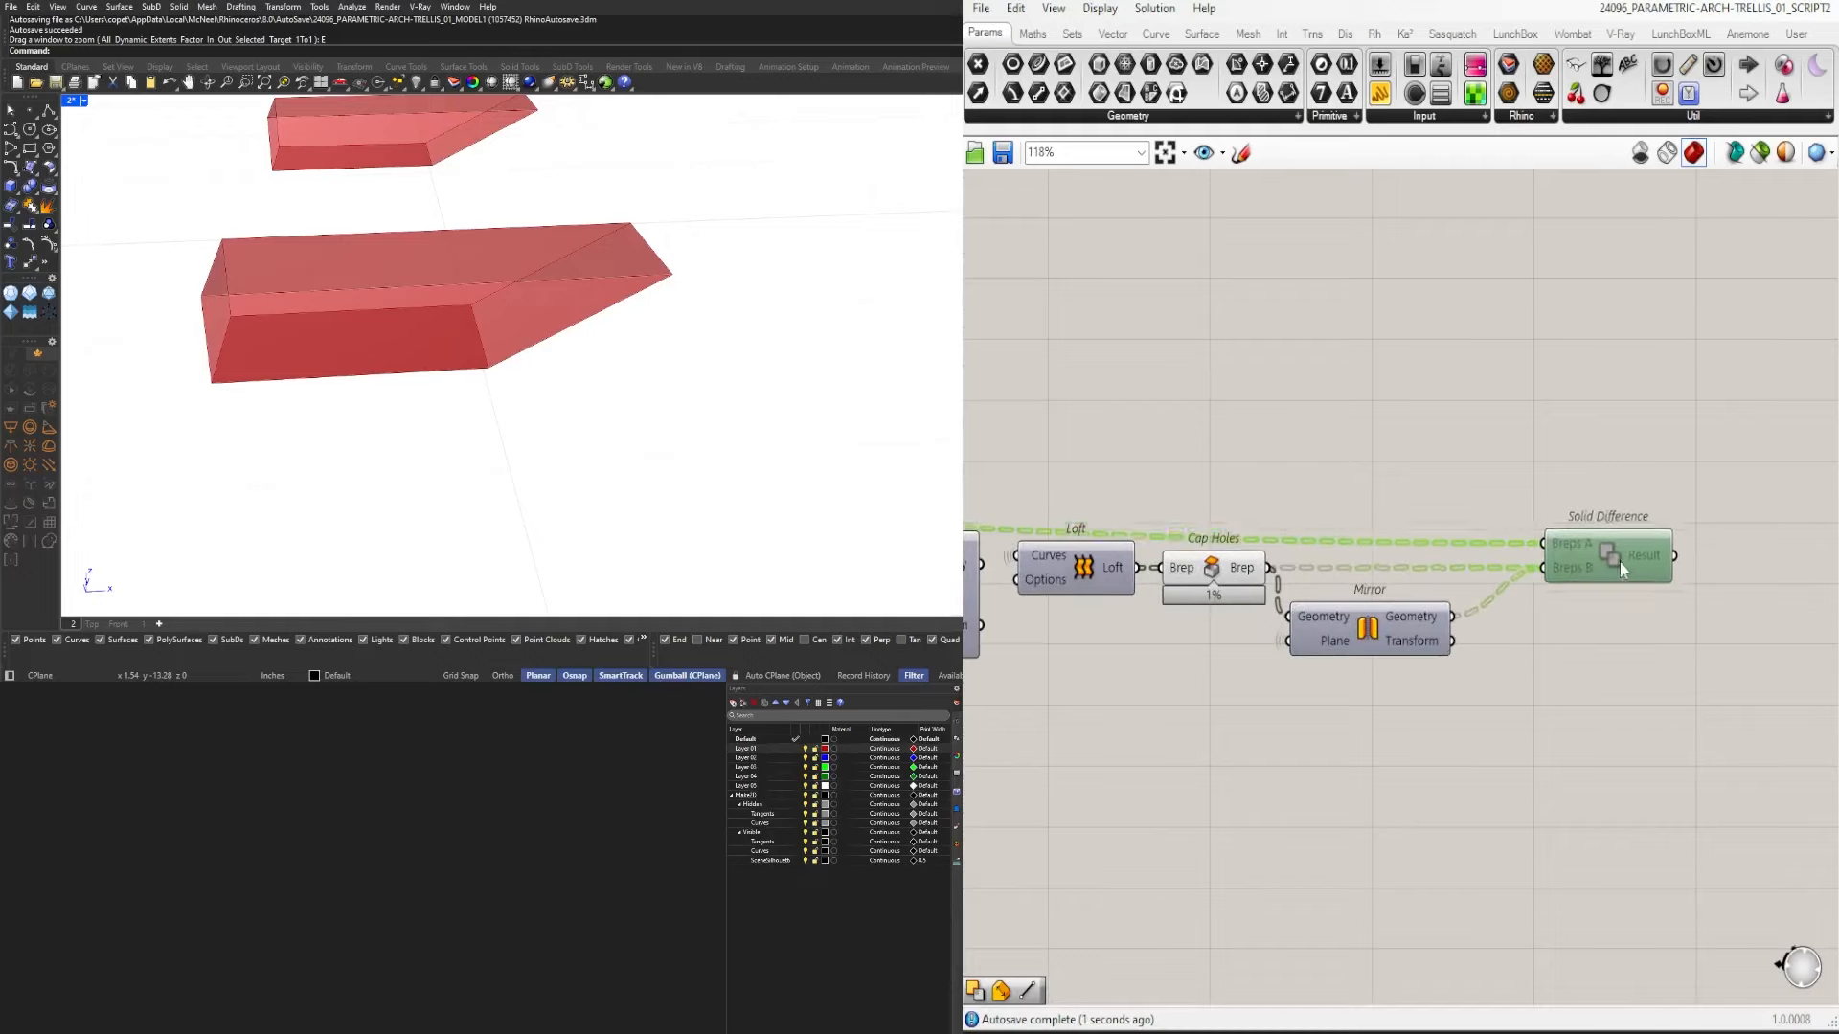
Turn off the preview of Cap Holes and Mirror, and enable the Solid Difference component.
drag(1471, 675, 1154, 532)
middle_click(1293, 488)
click(1370, 406)
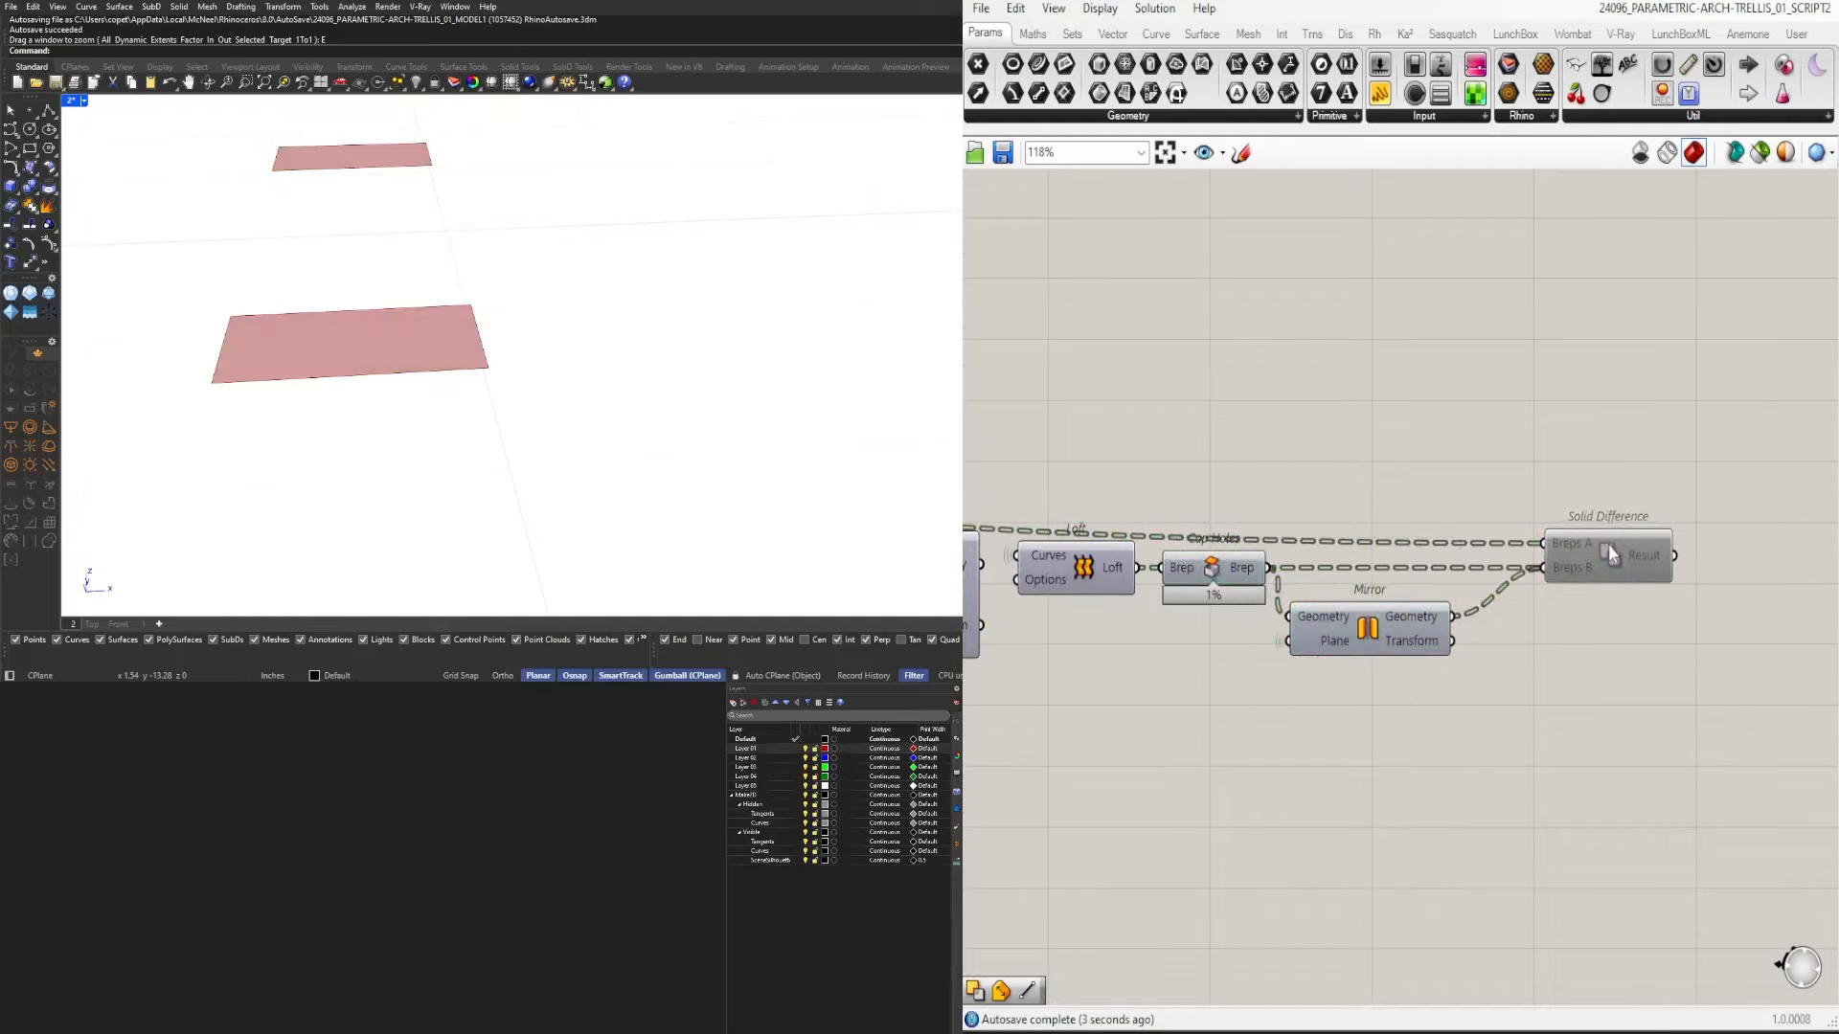
right_click(1607, 548)
click(1658, 608)
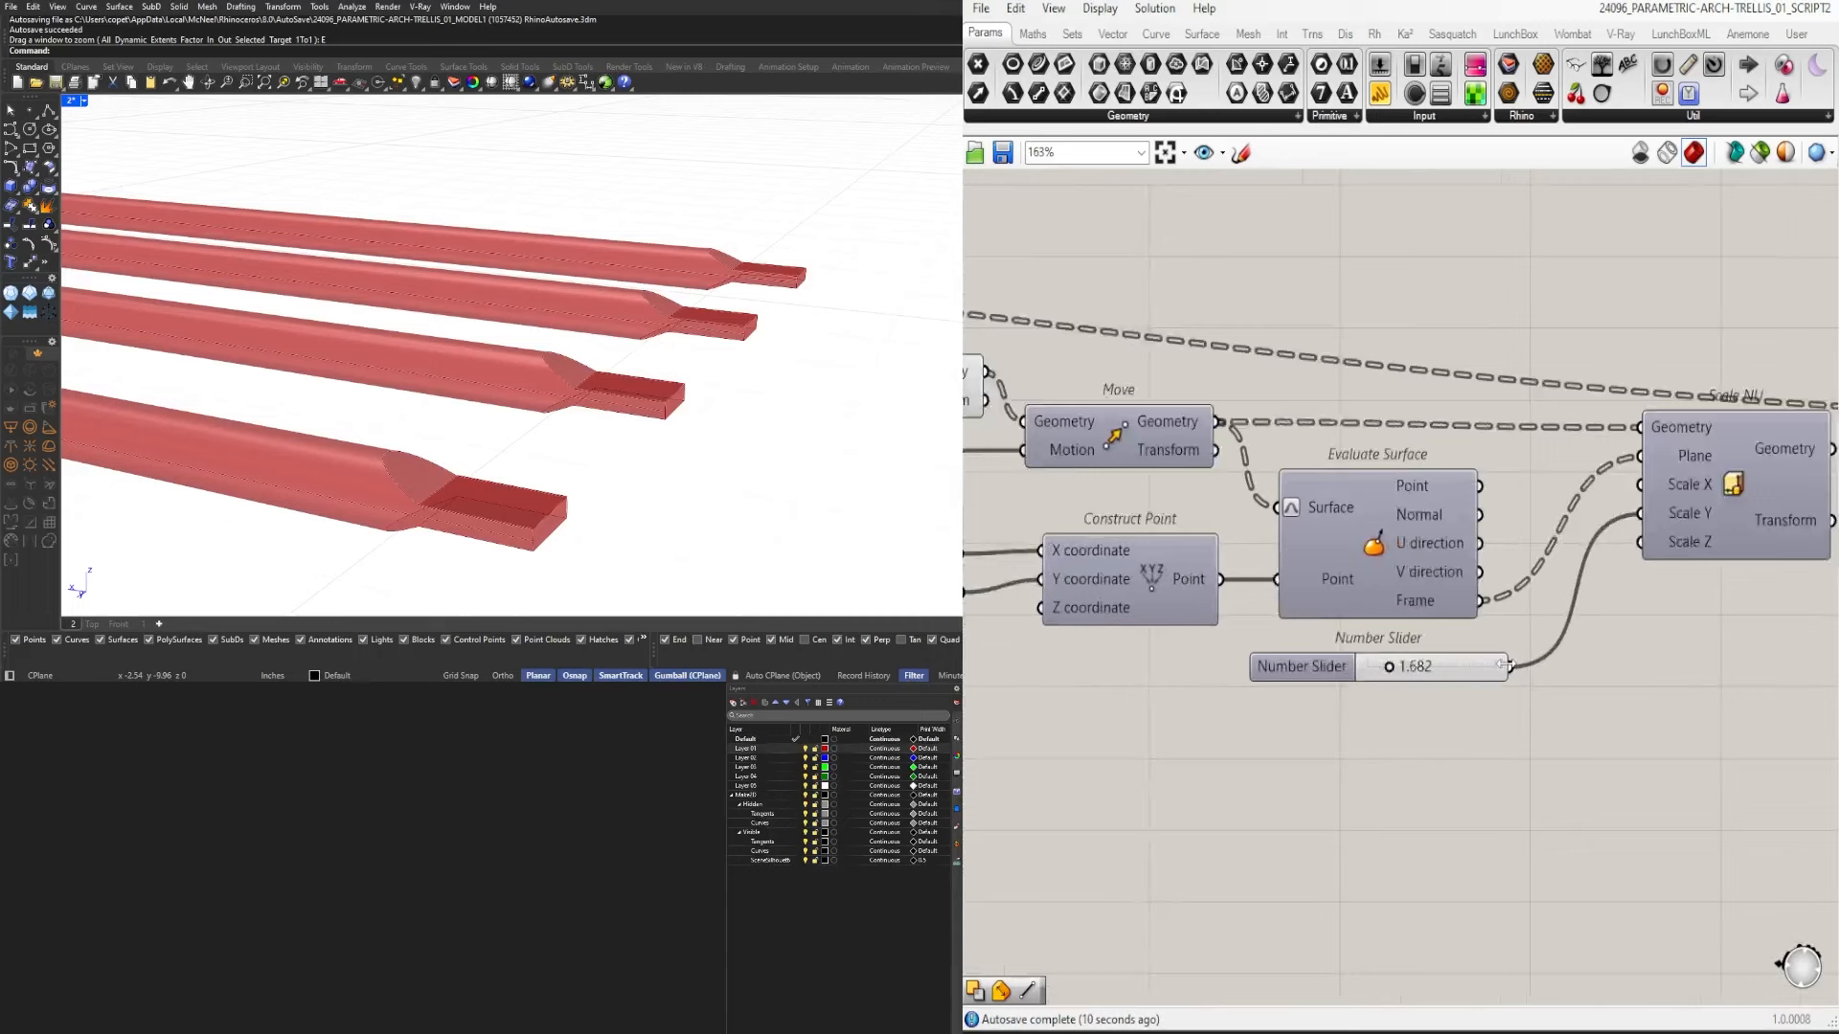
Lower the Scale Y number slider to about 1.6 and check the tapered transition at the strut ends.
scroll(1394, 687, up, 8)
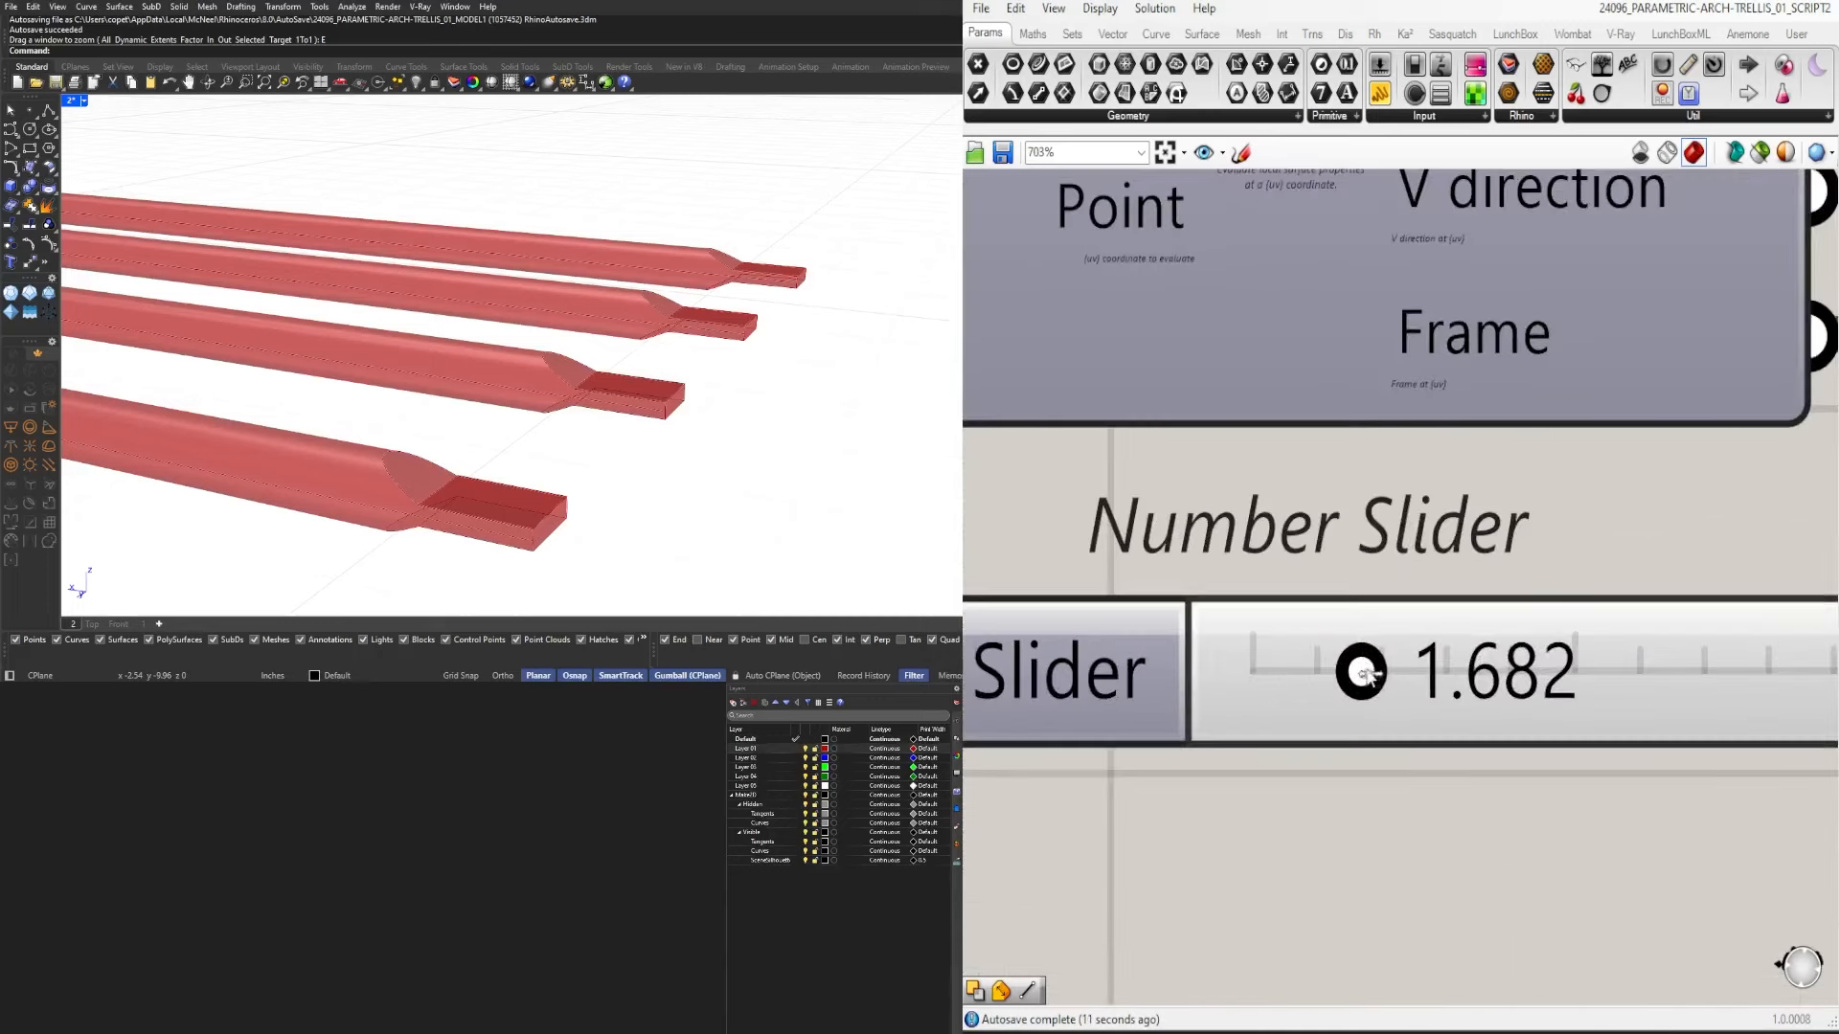
mouse_move(1364, 675)
mouse_down()
mouse_move(1325, 675)
mouse_move(1342, 674)
mouse_up()
right_drag(677, 463, 716, 460)
scroll(715, 460, up, 3)
scroll(1646, 695, down, 10)
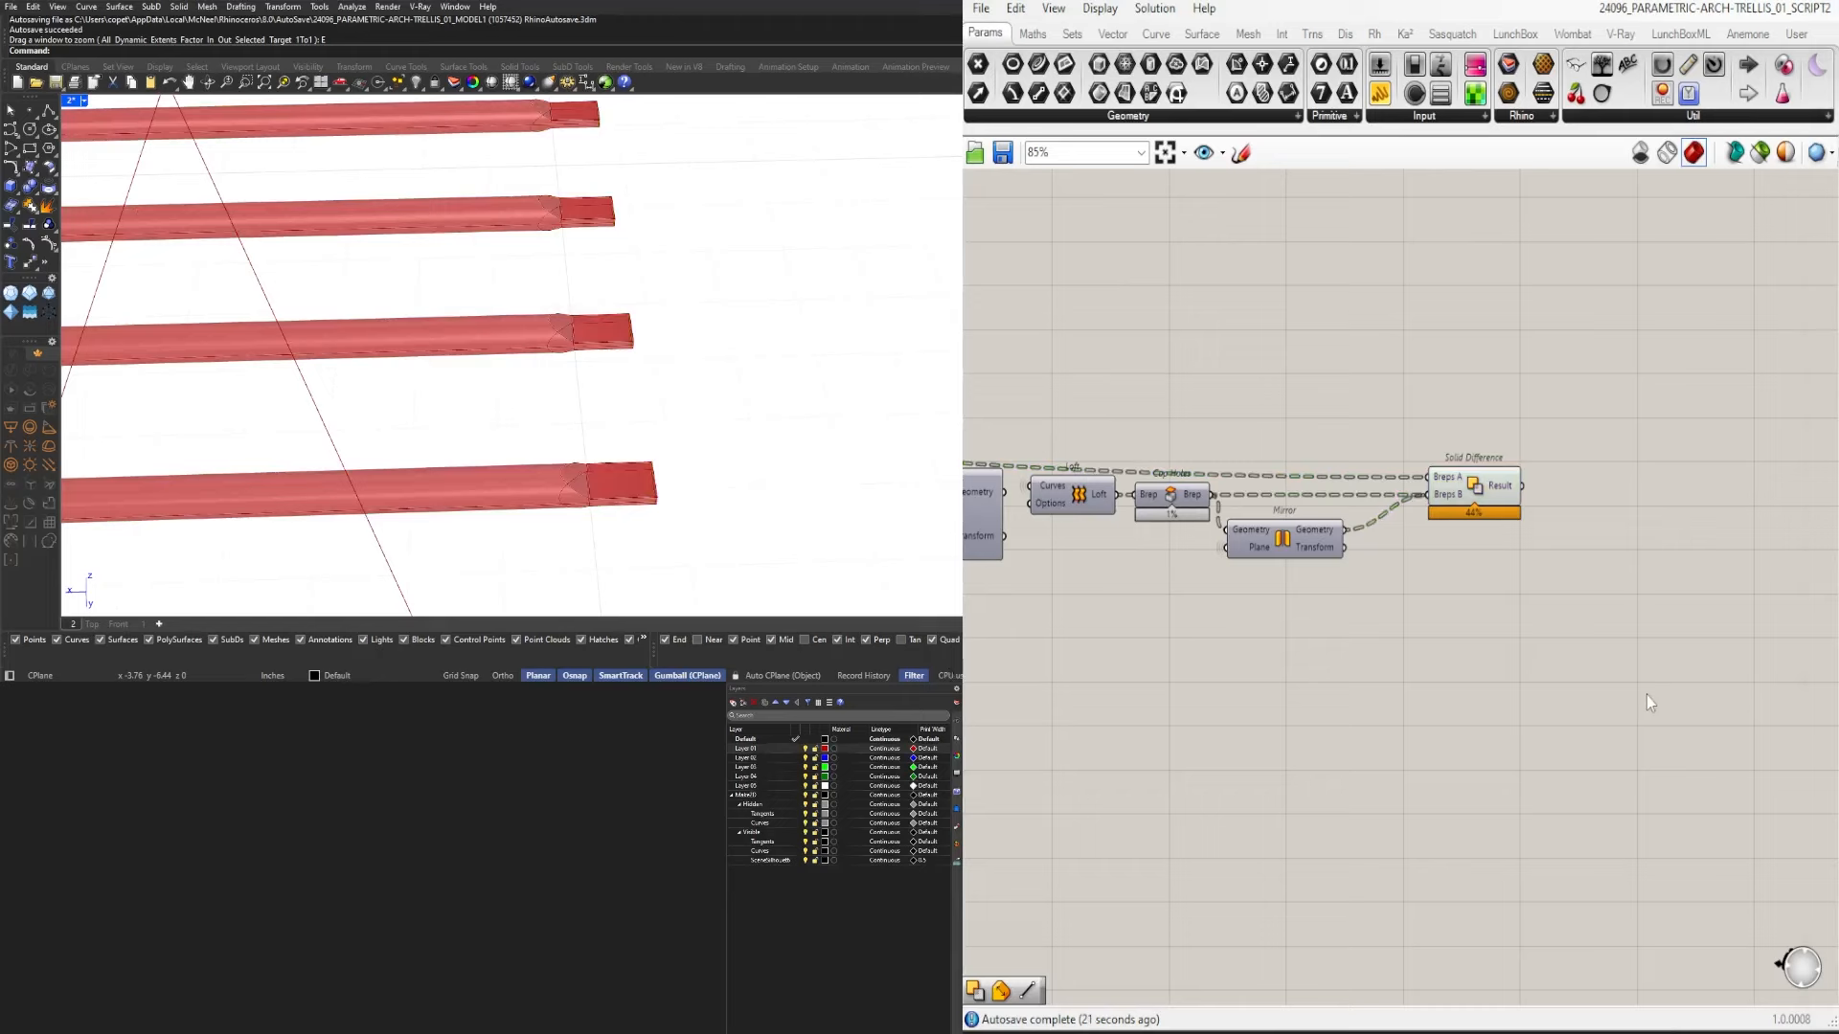
Turn off the preview of the Move components and the neighbouring cutter construction components.
click(1495, 552)
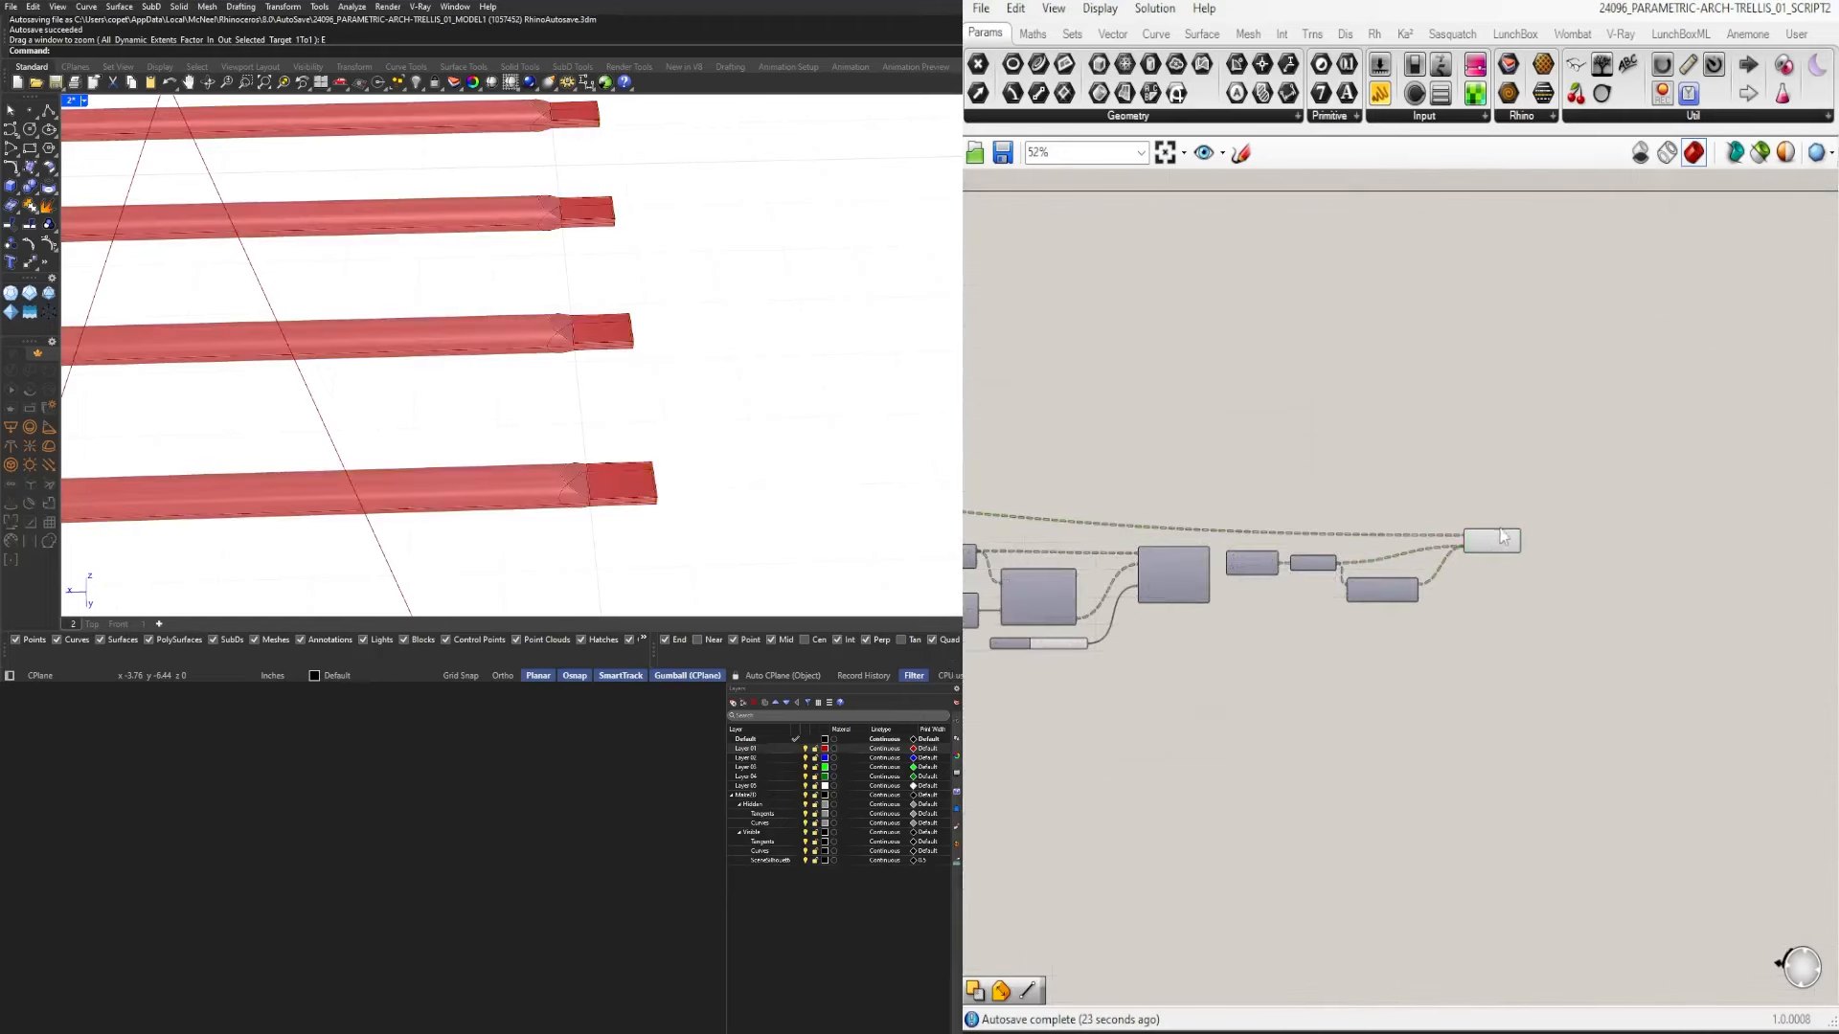
scroll(1498, 544, up, 4)
click(1475, 575)
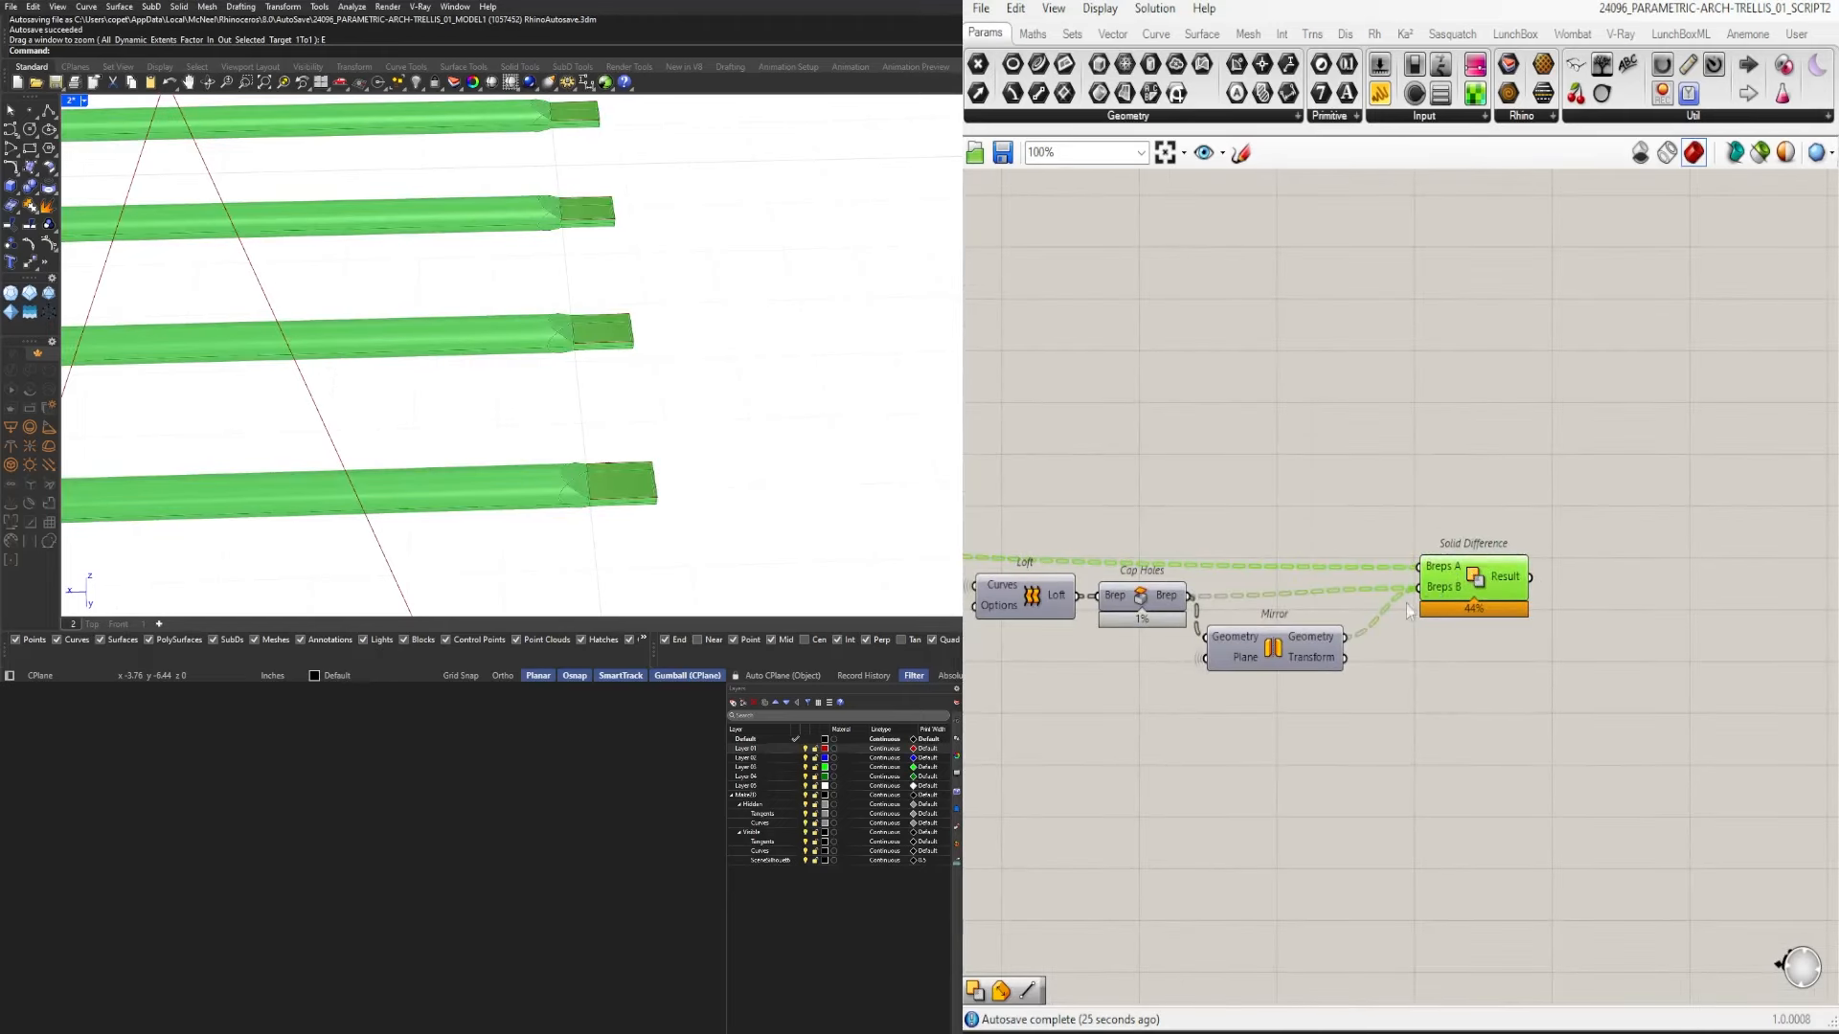
scroll(1640, 688, down, 2)
drag(1562, 817, 1245, 483)
middle_click(1245, 484)
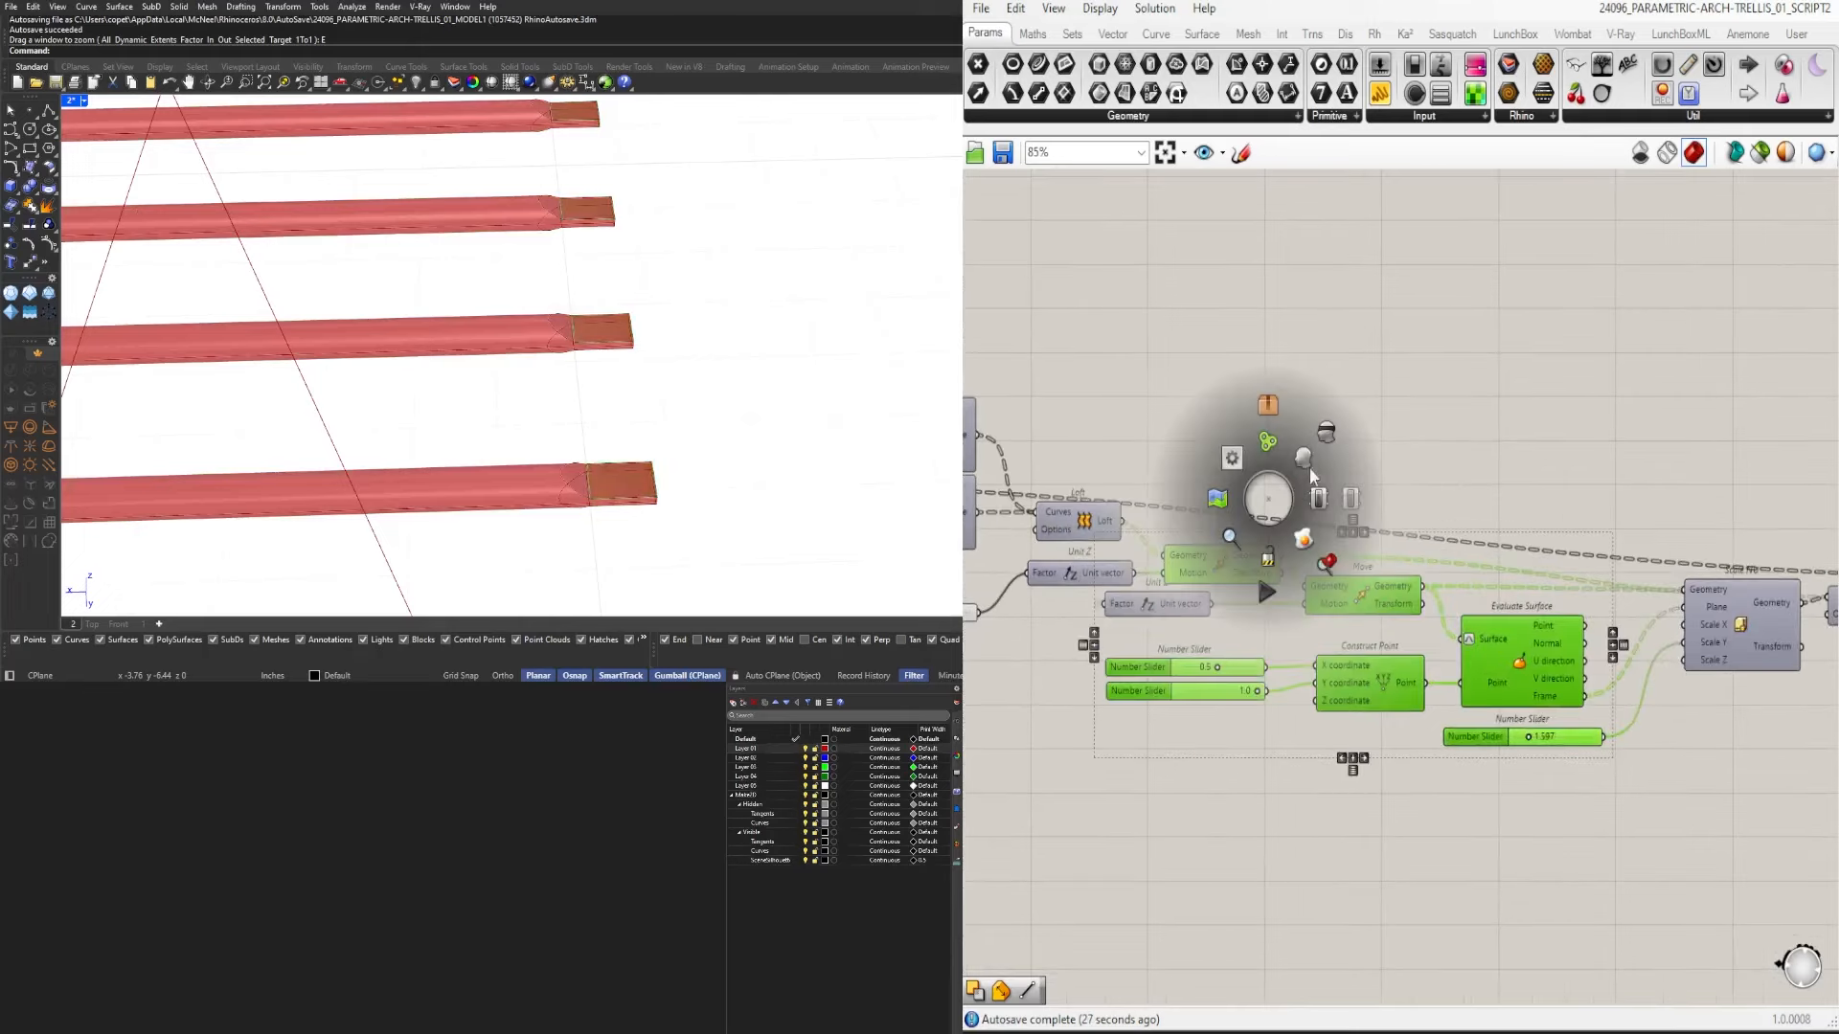
scroll(1379, 415, up, 1)
click(1553, 456)
Add an XY Plane component with its Origin at the End Points Start, and duplicate it for the End points.
right_drag(710, 346, 403, 401)
scroll(1042, 566, up, 2)
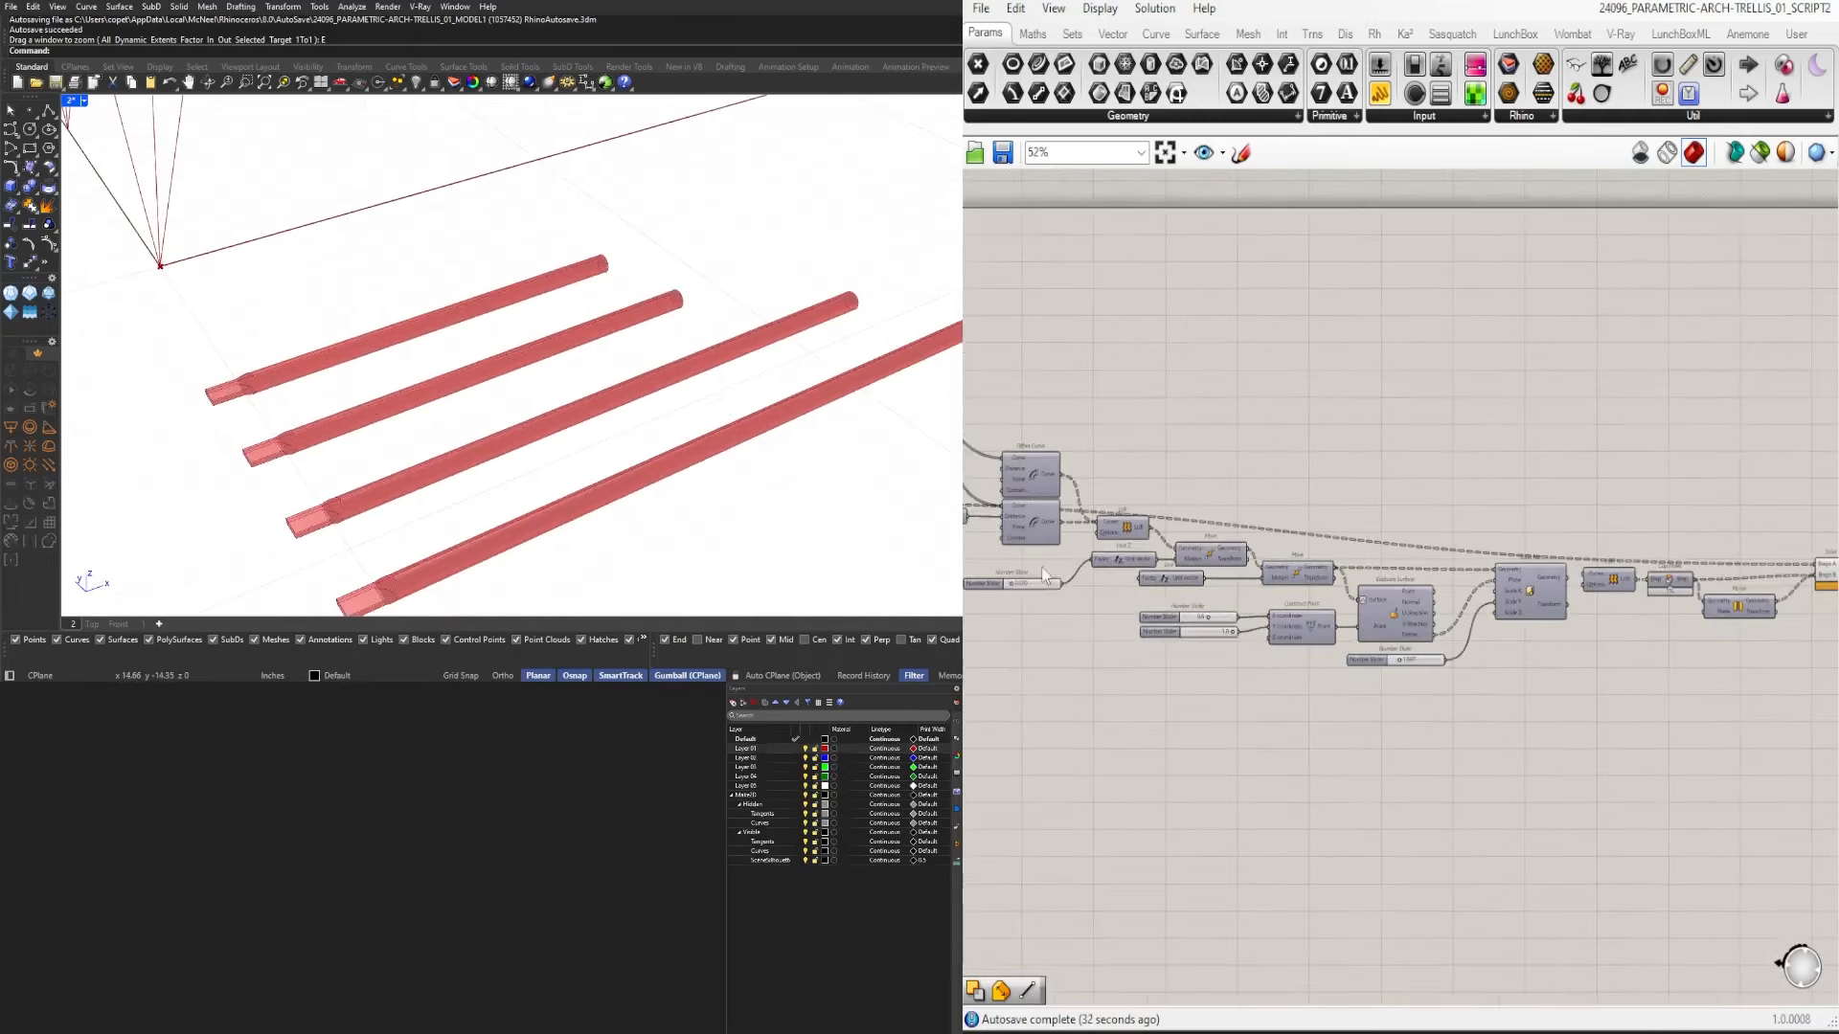
right_drag(1042, 566, 1360, 475)
scroll(1501, 461, down, 1)
double_click(1515, 332)
text(xy plane)
key(Return)
drag(1406, 438, 1588, 312)
key(ctrl+c)
key(ctrl+v)
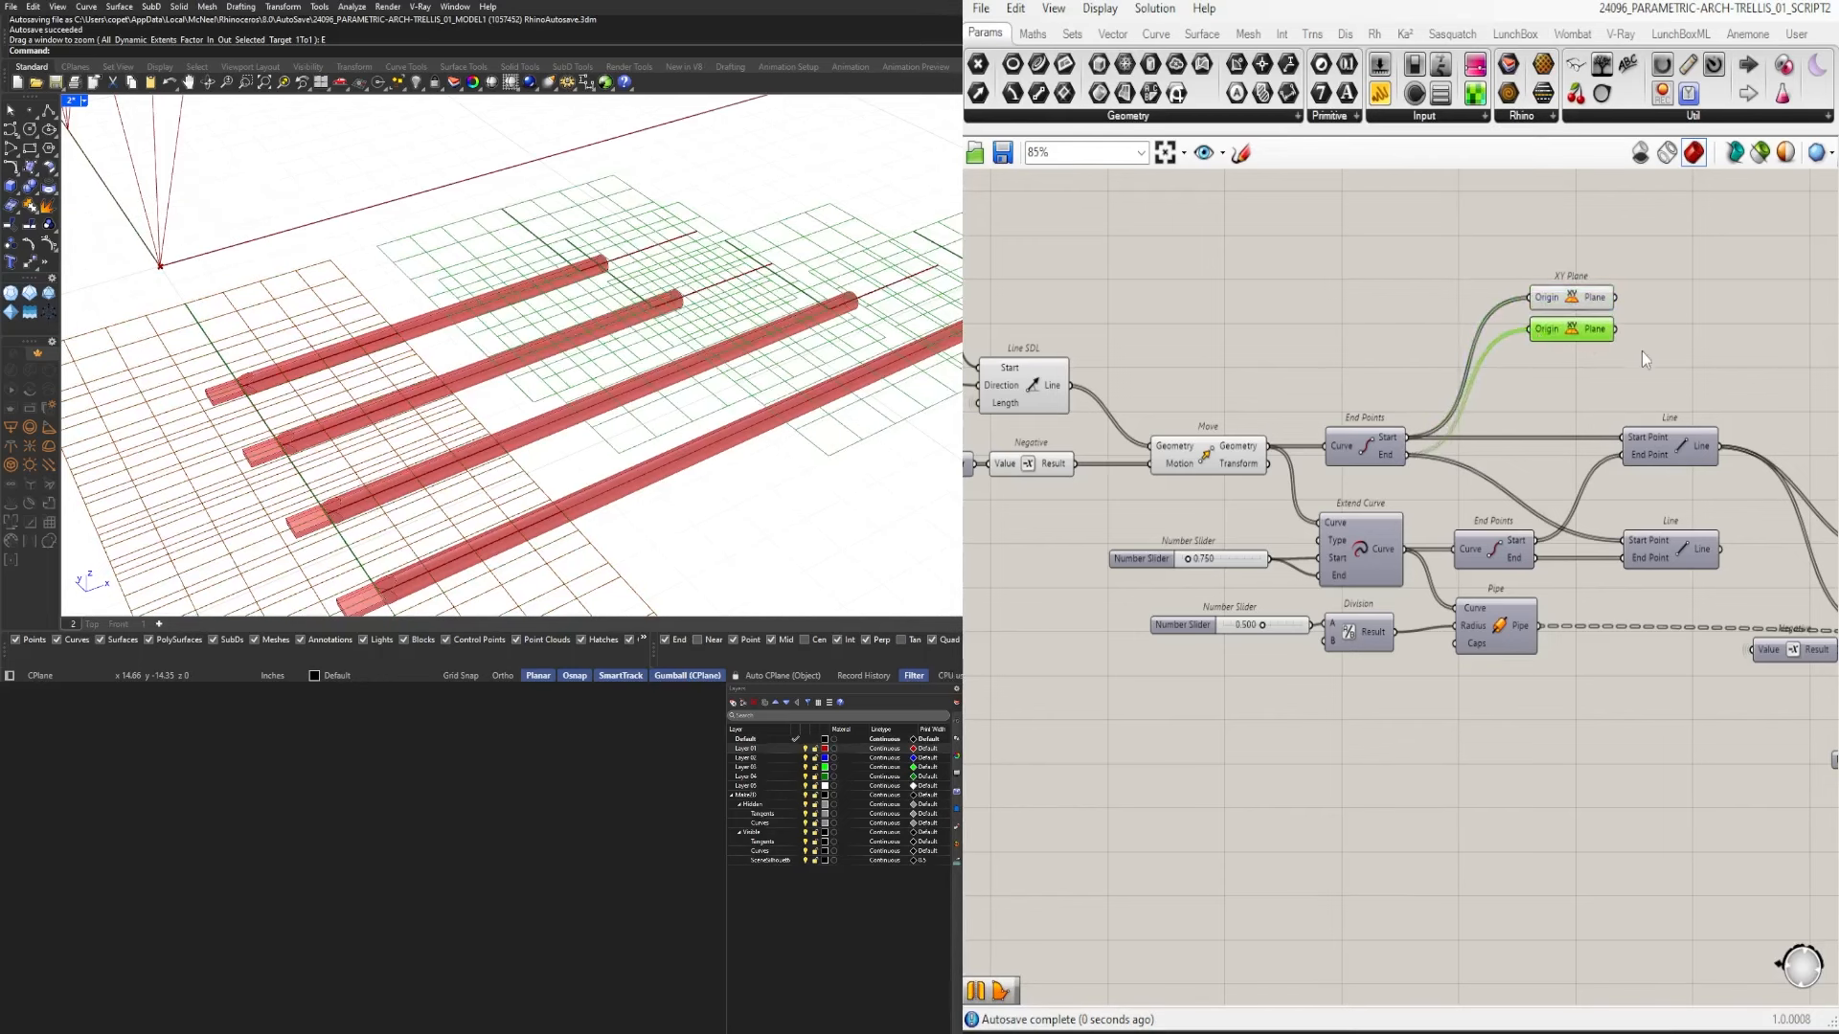
Add a Circle component beside the XY Planes and move the first XY Plane away from its copy.
right_drag(1647, 360, 1496, 408)
double_click(1547, 377)
key(Escape)
double_click(1558, 340)
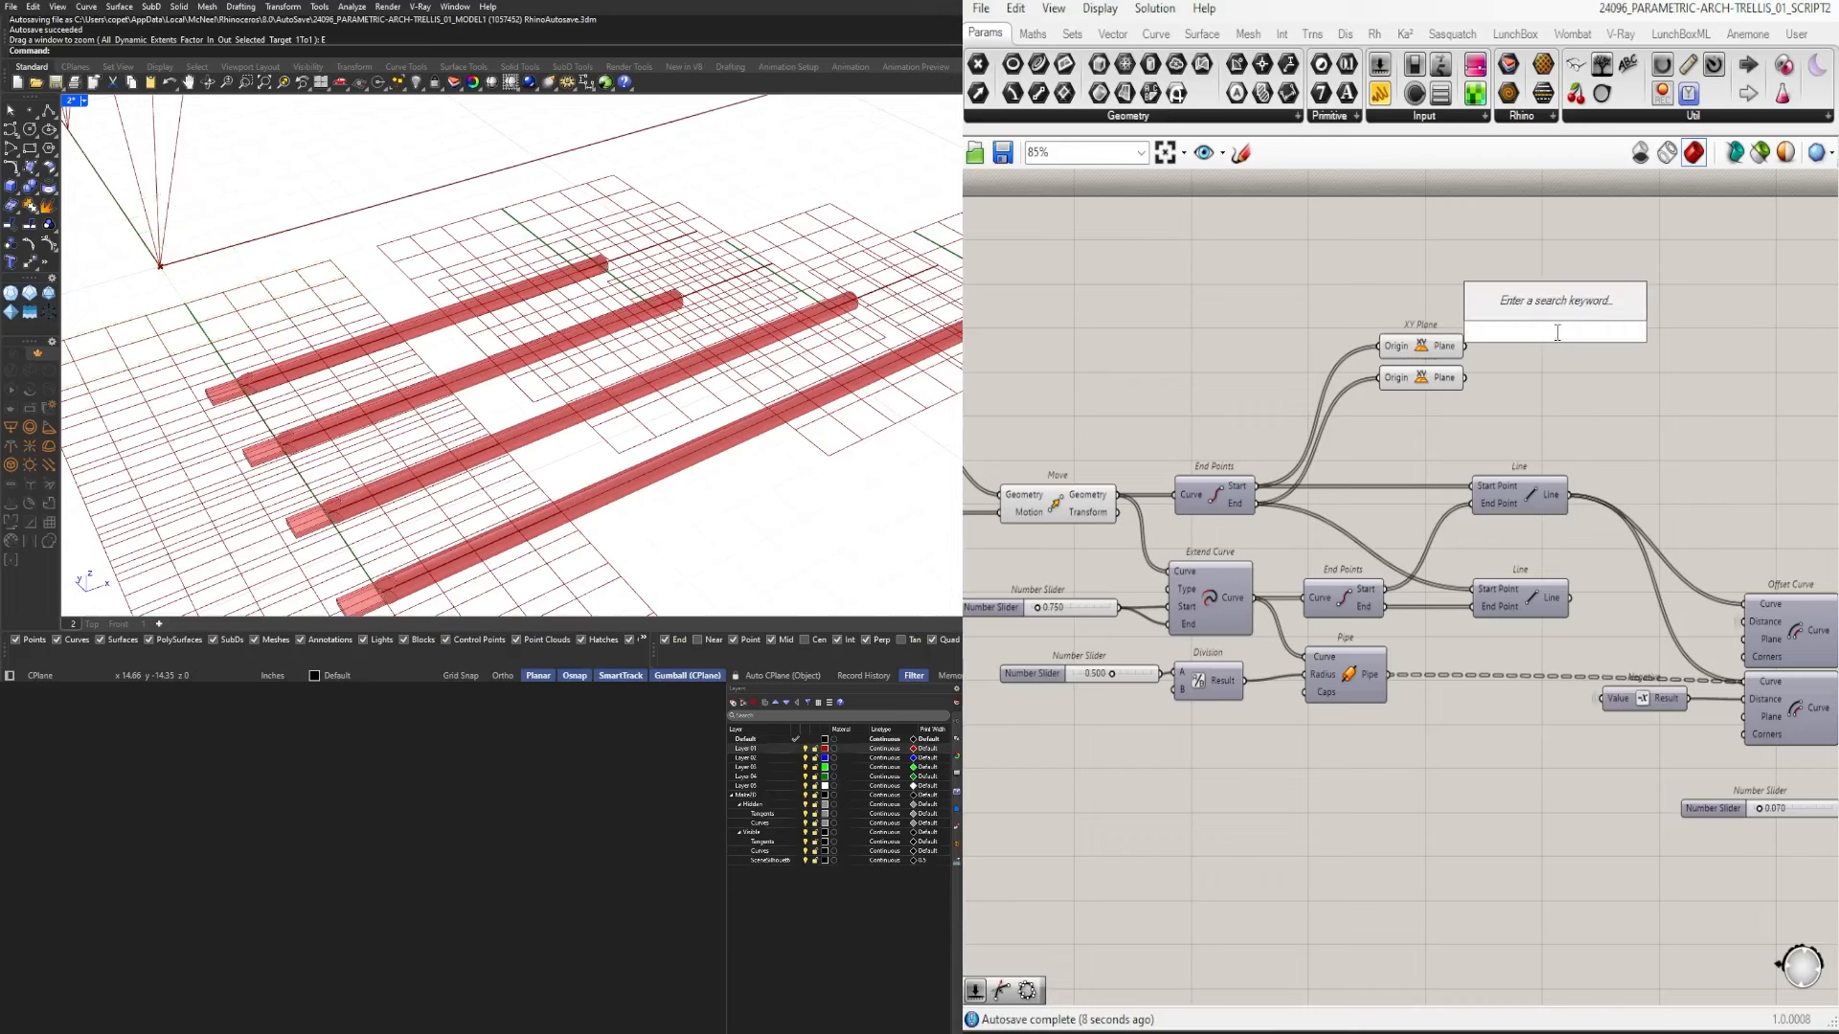
text(circle)
click(1501, 311)
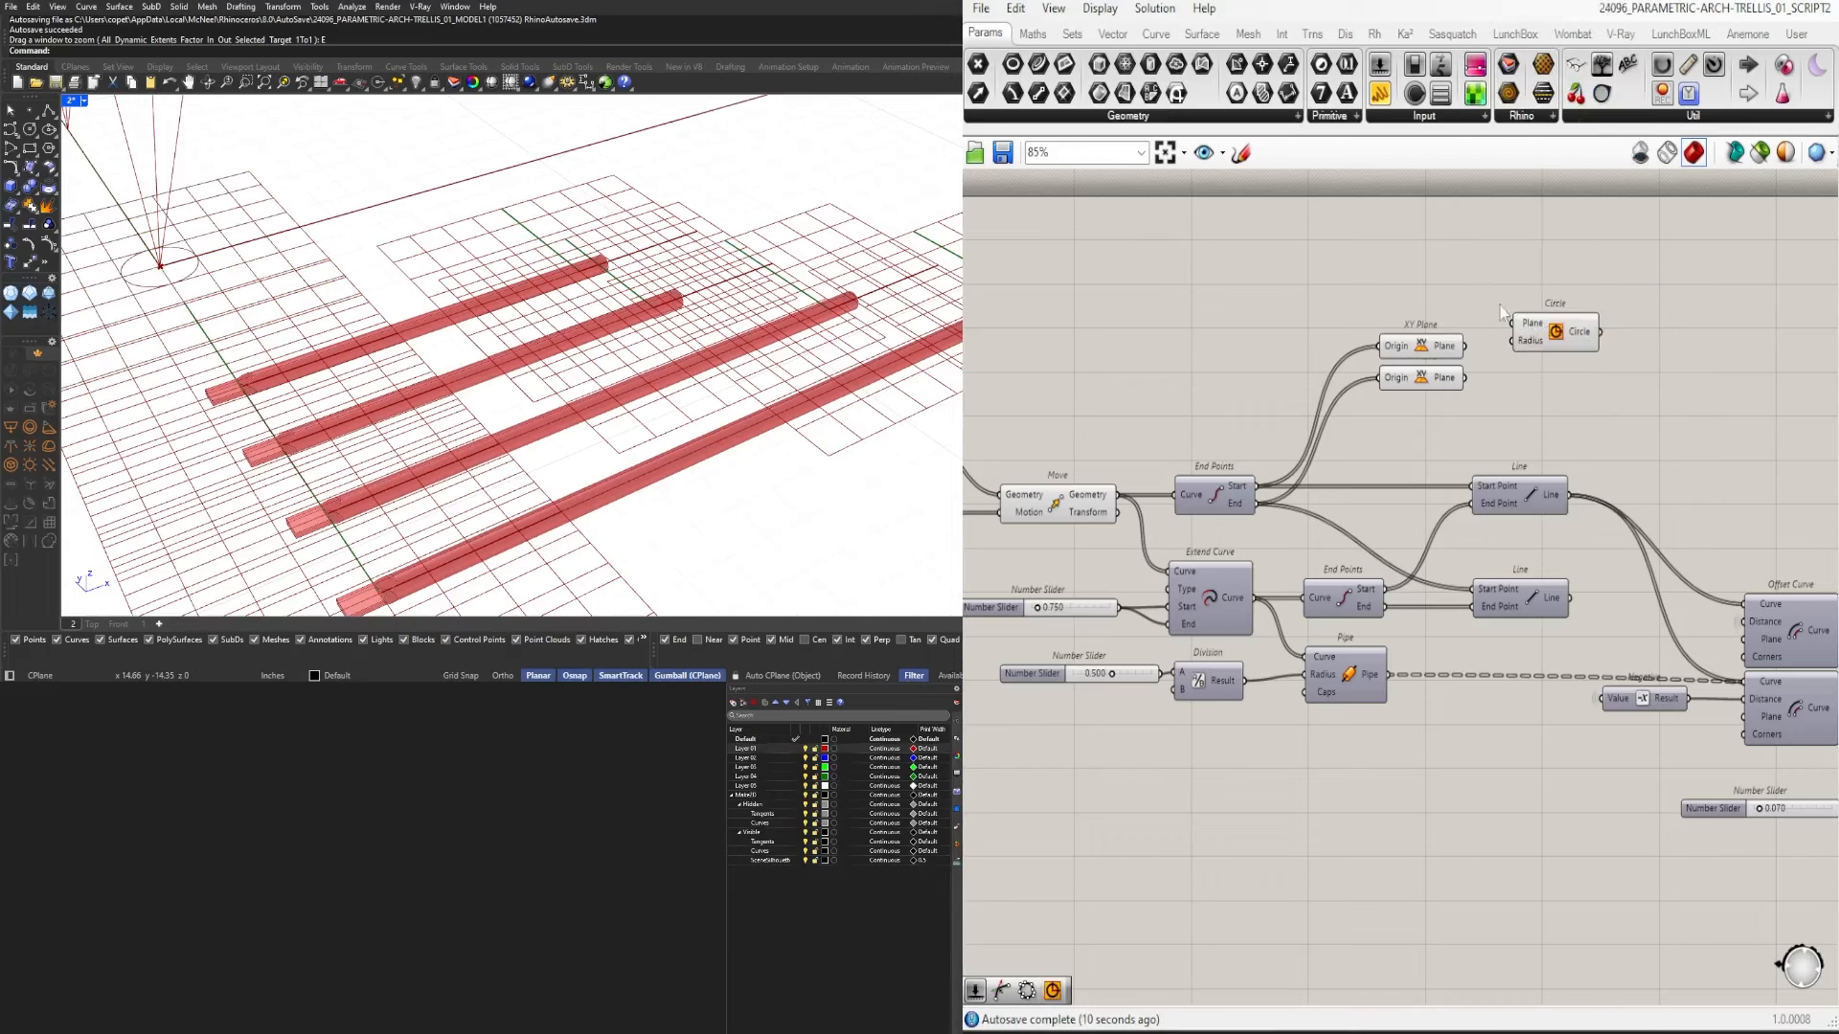
scroll(1502, 311, up, 2)
drag(1415, 356, 1406, 299)
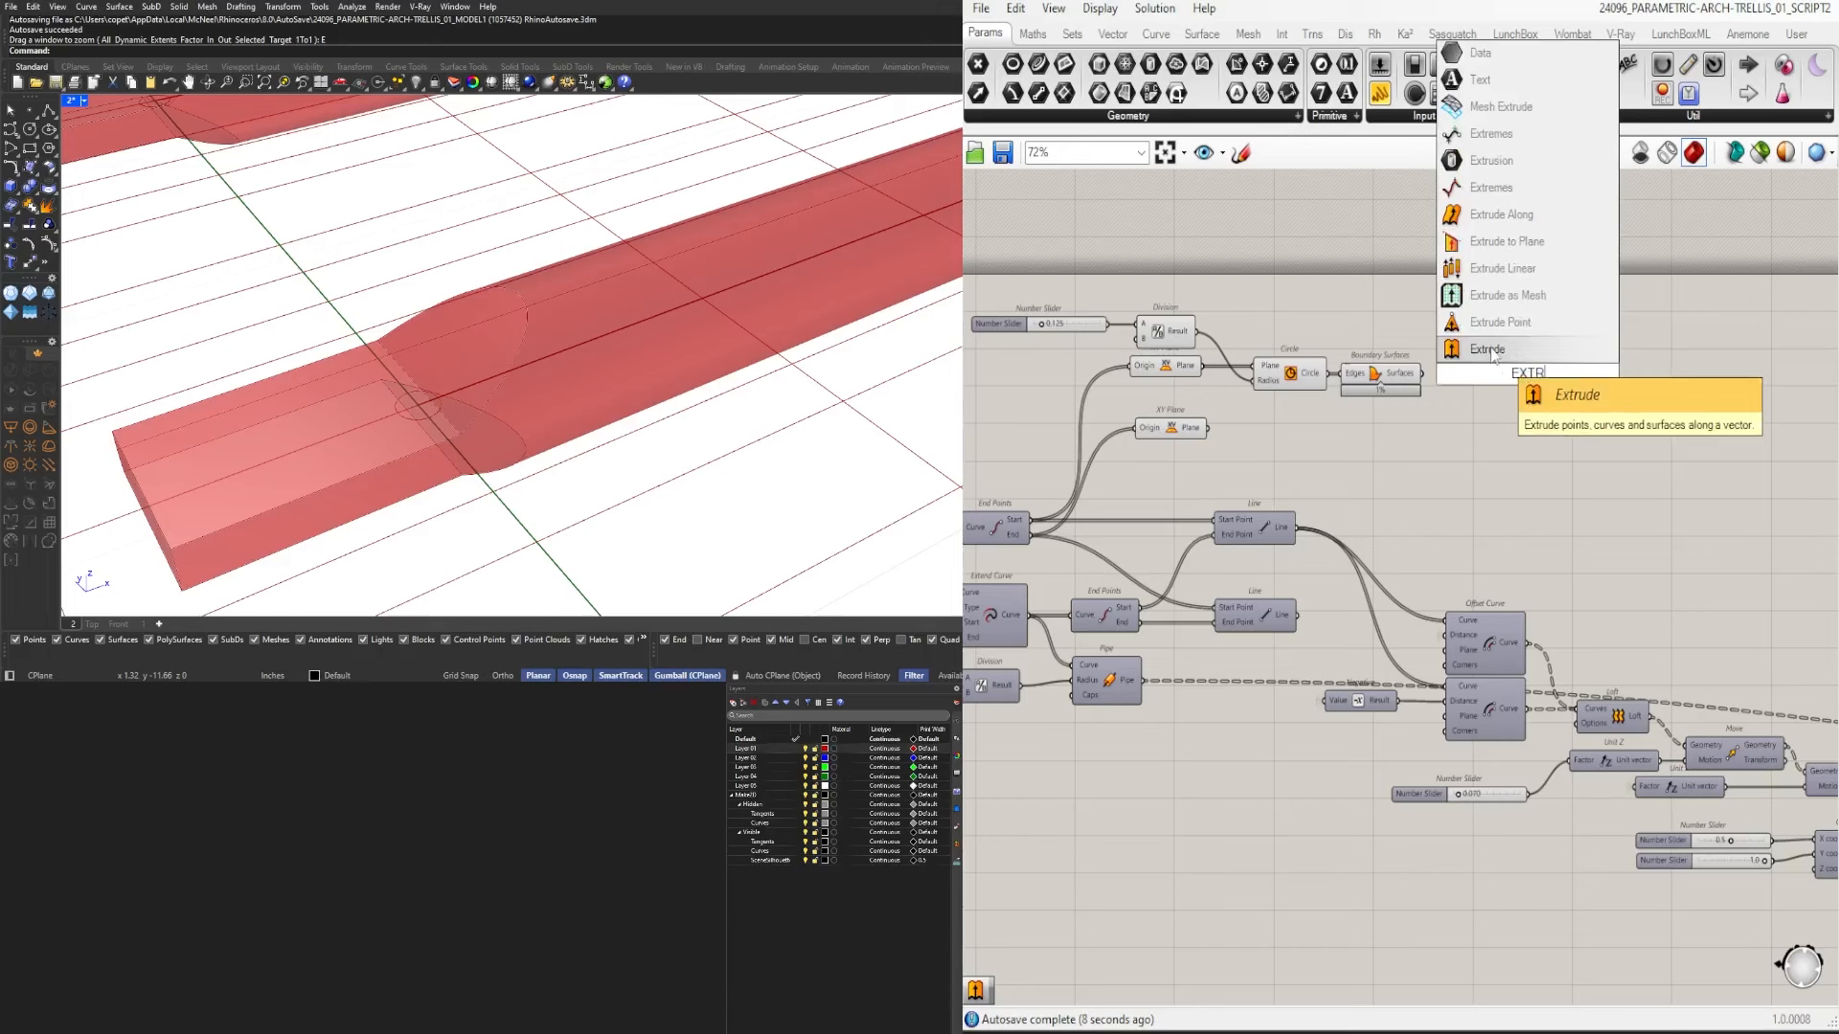
Add an Extrude component with Boundary Surfaces connected to its Base, and place a Unit Z component above Boundary Surfaces.
click(1522, 361)
drag(1416, 374, 1648, 390)
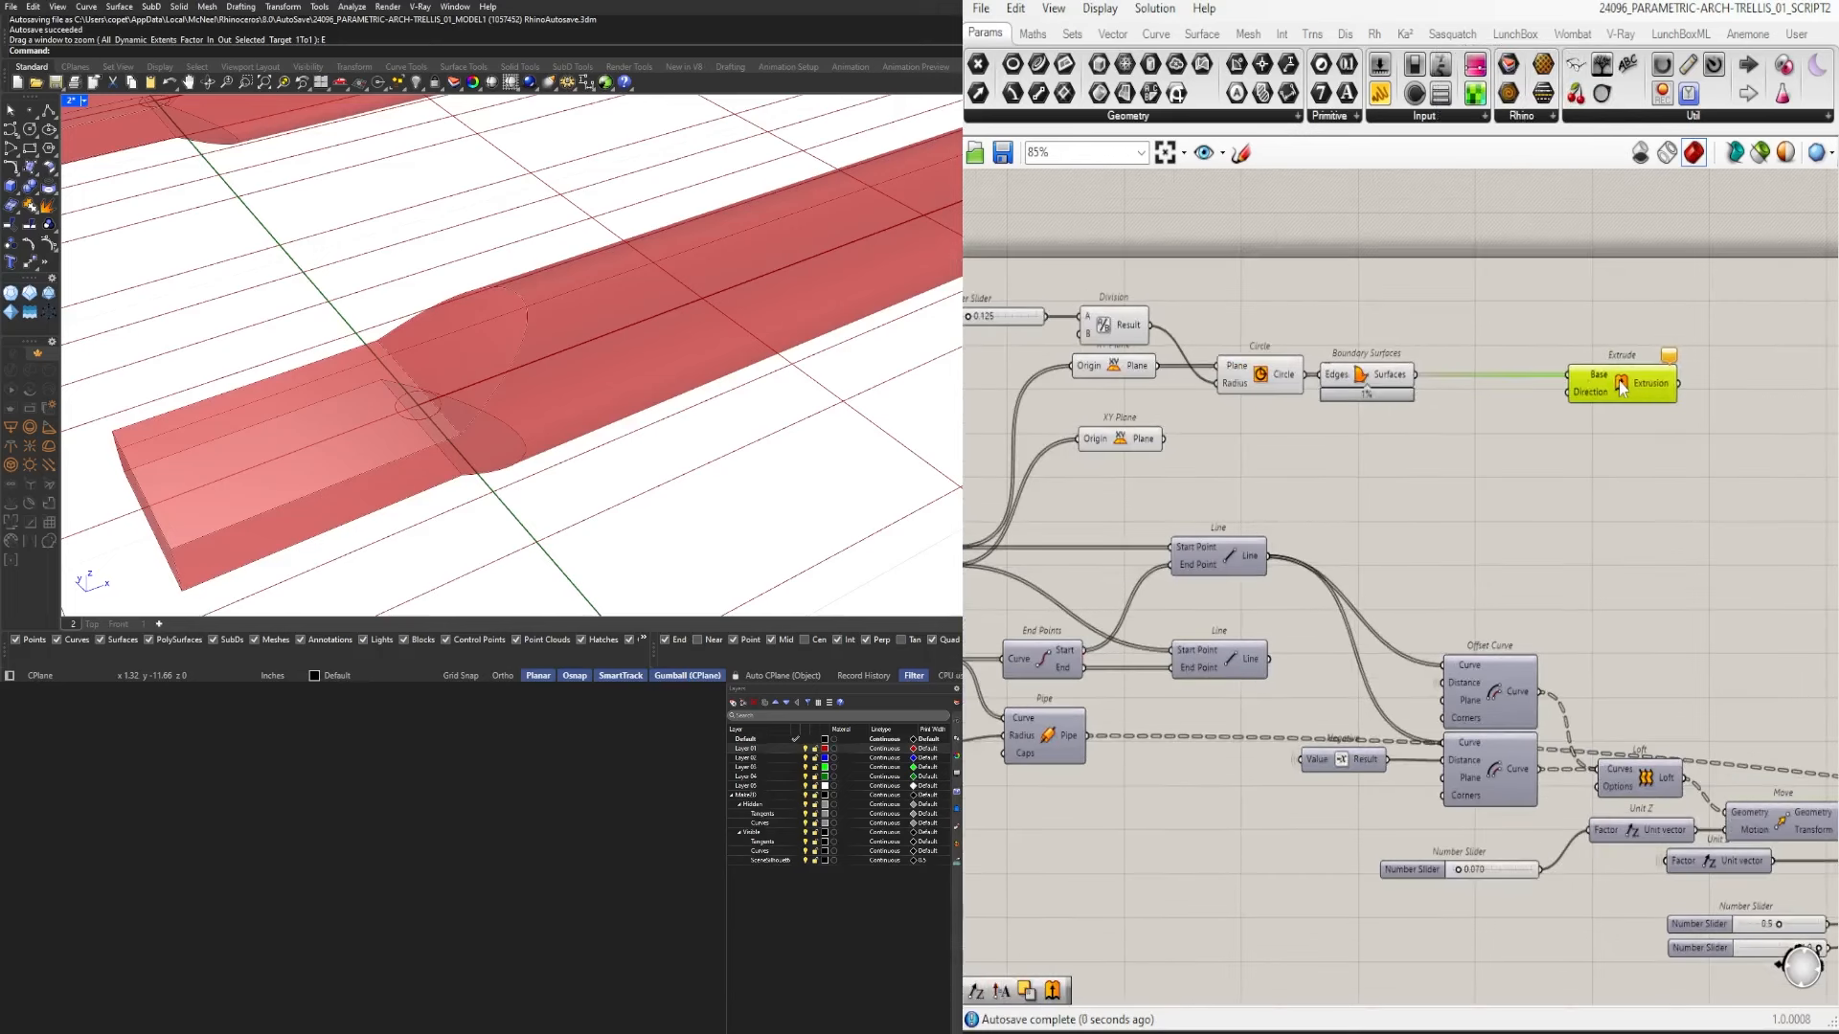
double_click(1450, 348)
text(unit z)
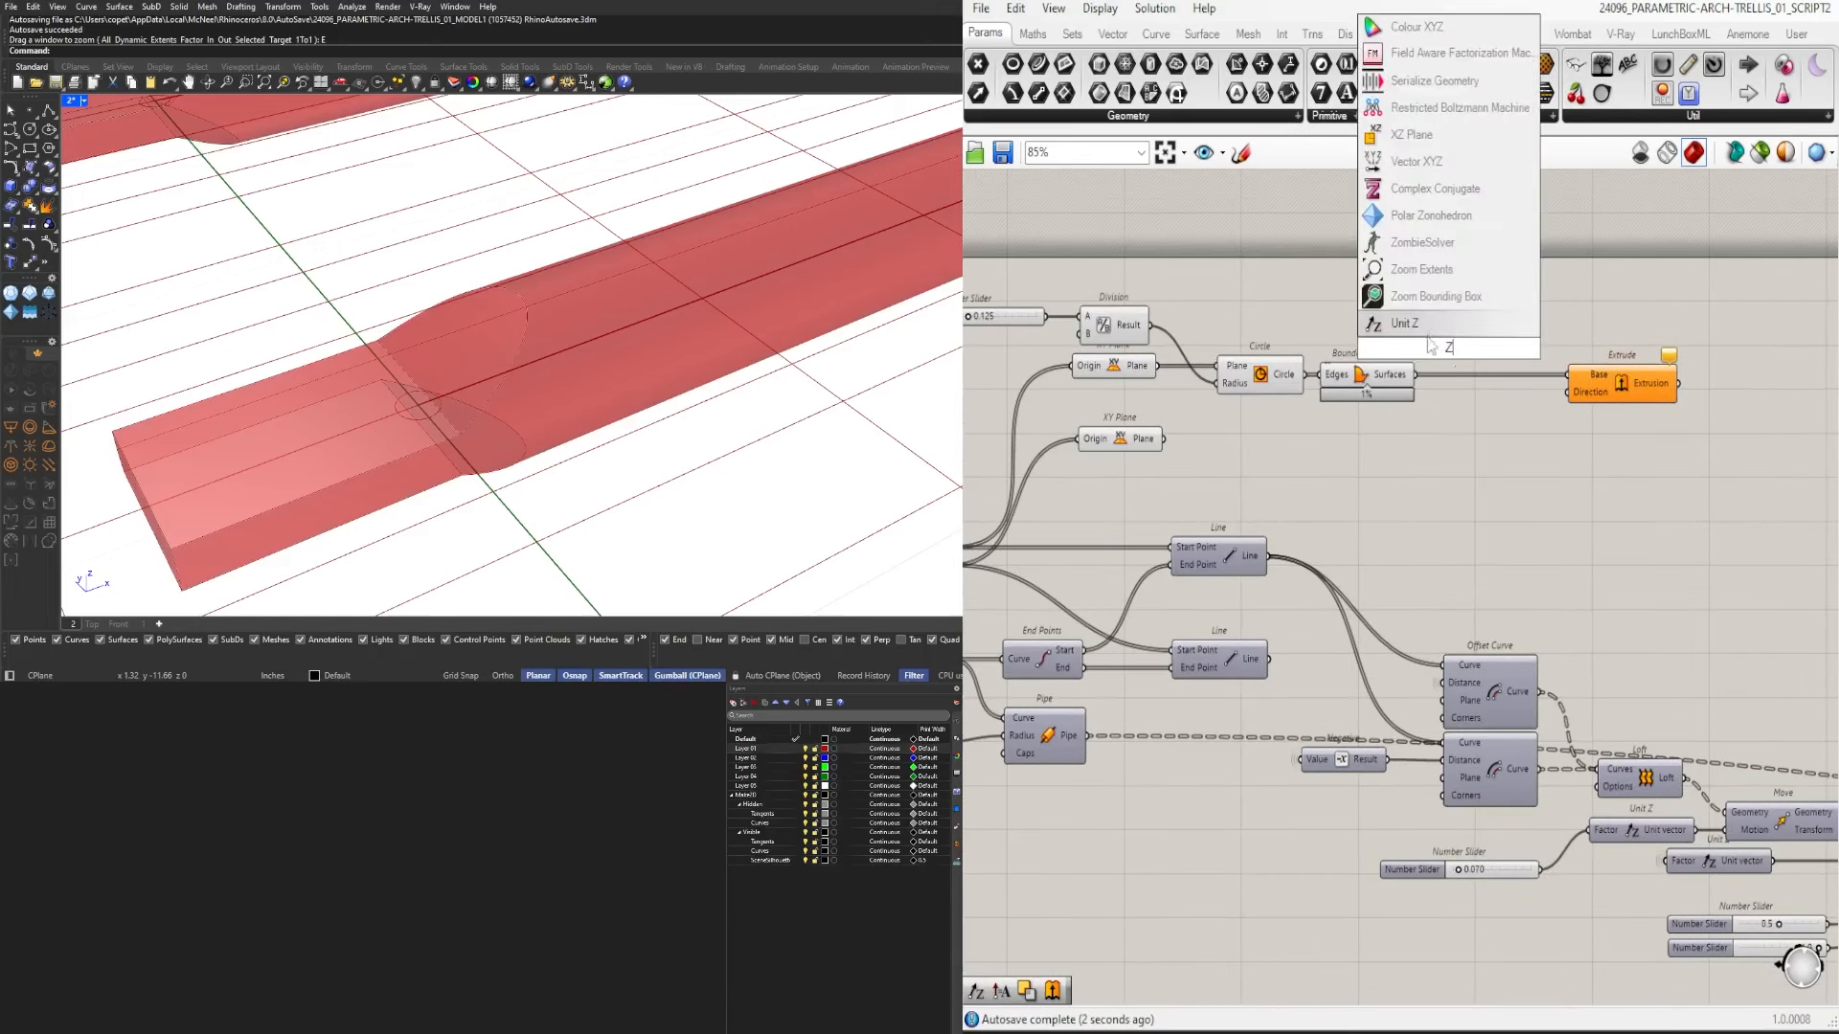
key(Return)
drag(1416, 318, 1382, 318)
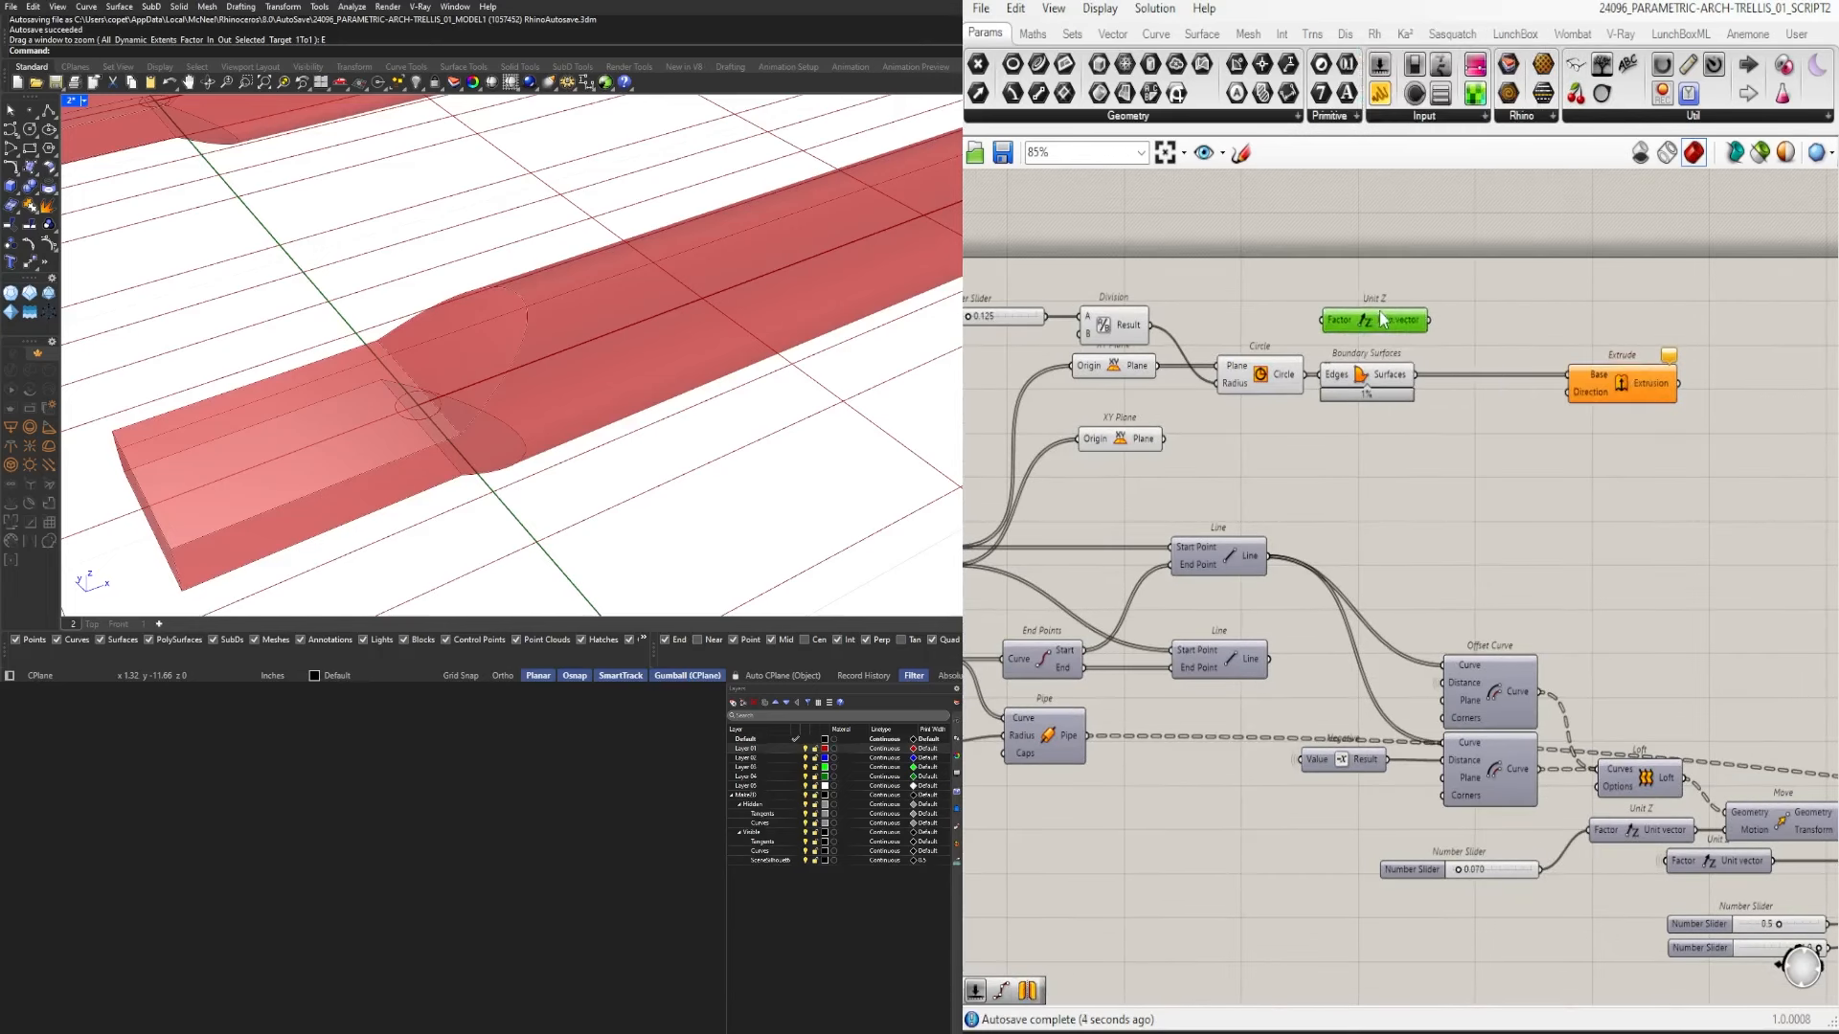
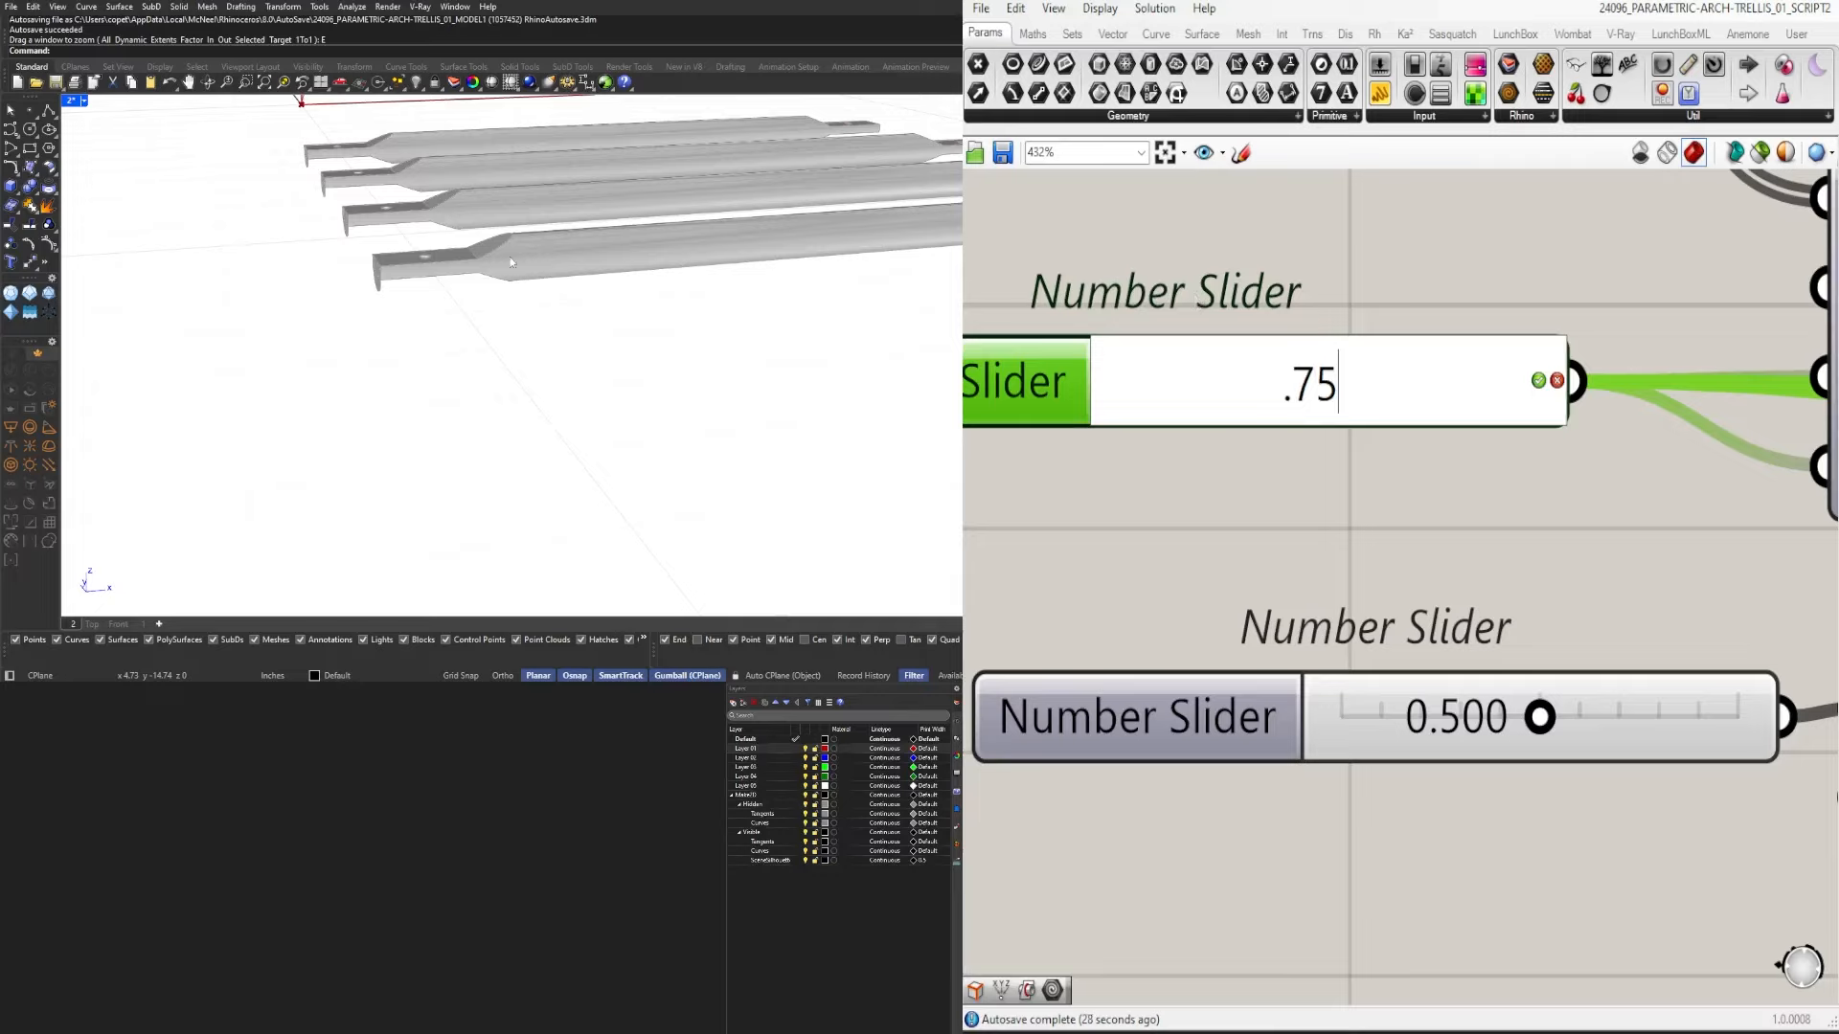
Set the number slider above the 0.500 slider to 0.75 and go to the Solid Difference component.
key(Return)
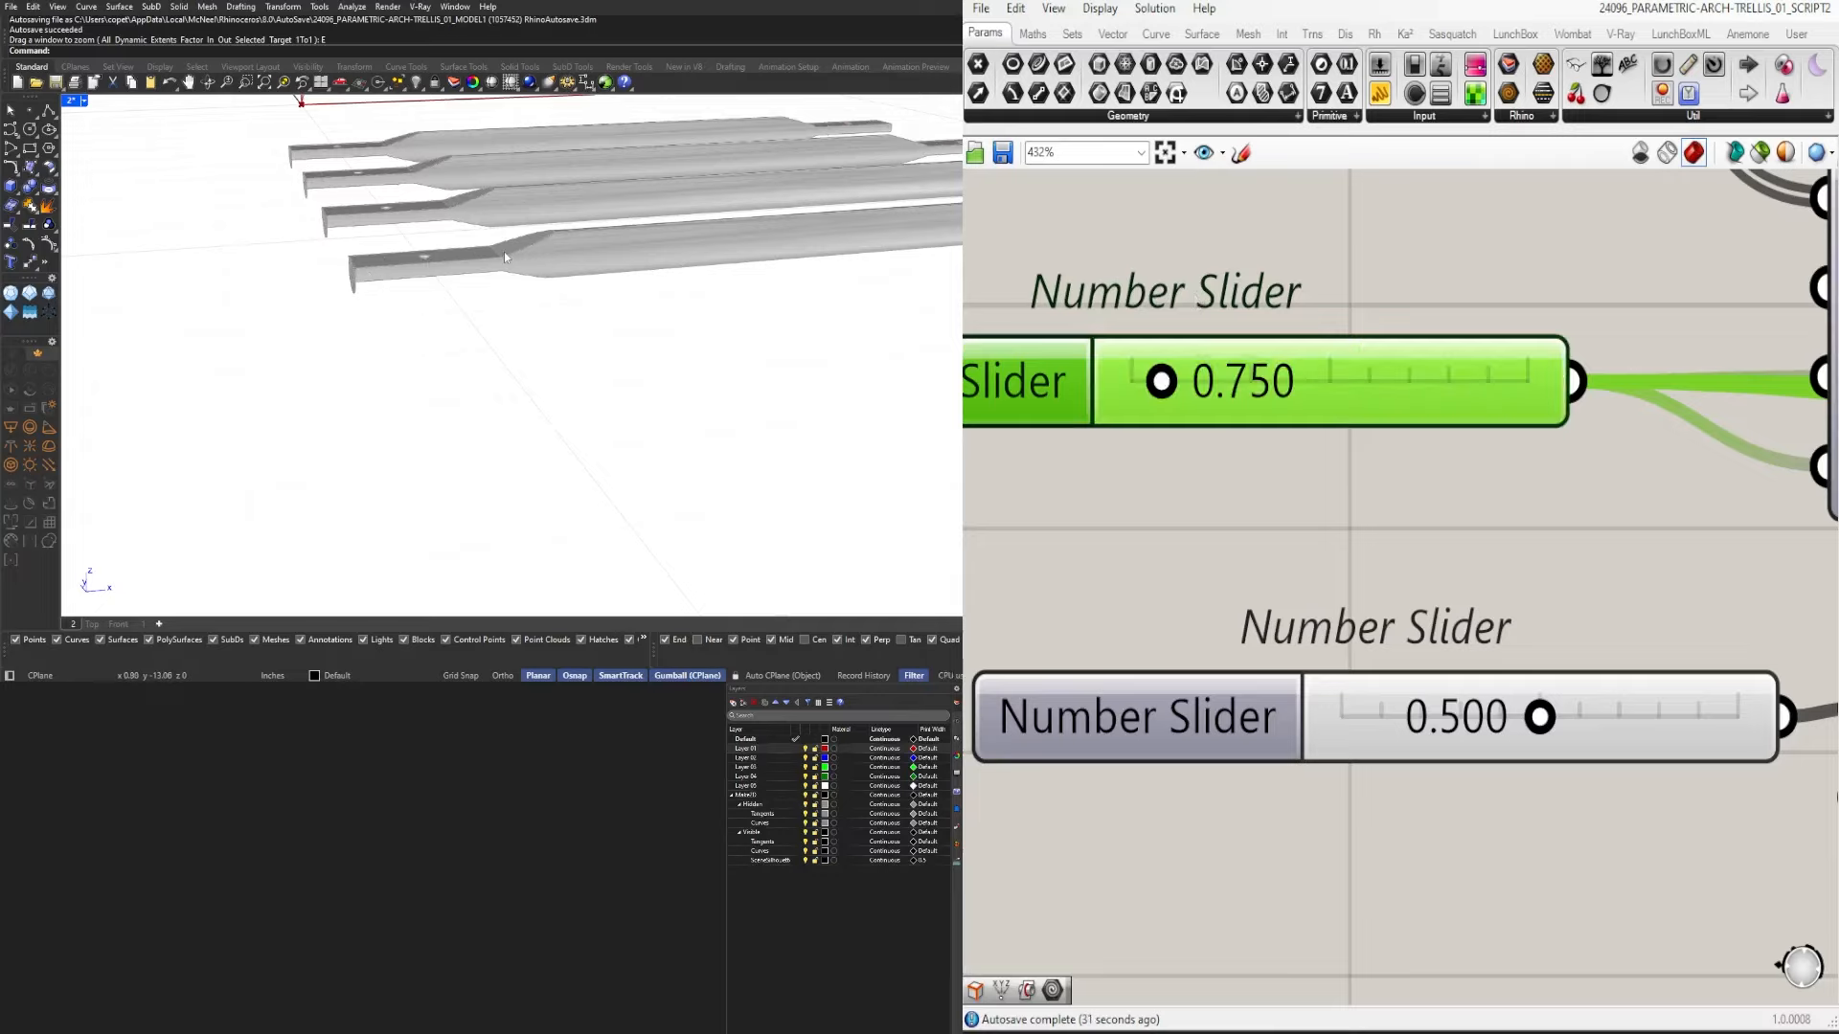
scroll(1205, 499, down, 10)
scroll(1205, 499, up, 6)
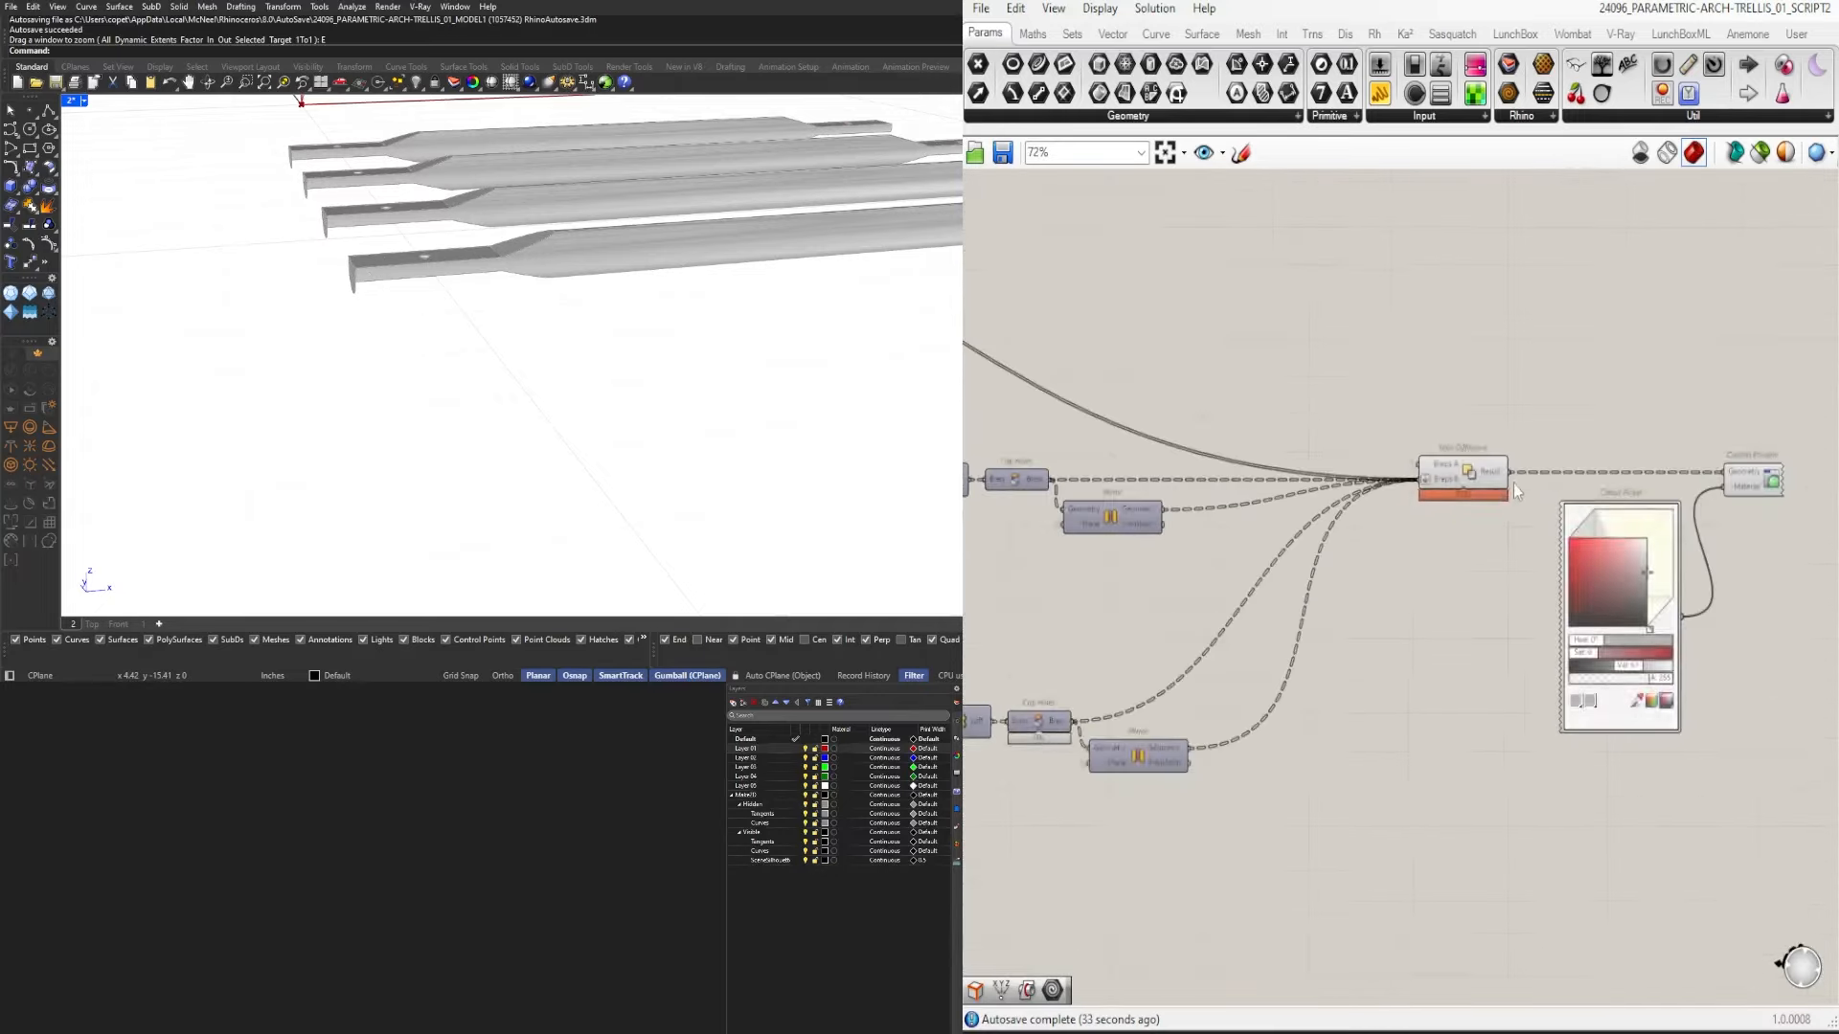
Inspect the cut strut ends from several angles and examine the components feeding the Solid Difference.
scroll(1216, 496, down, 3)
click(1379, 569)
right_drag(498, 364, 613, 345)
scroll(738, 378, up, 5)
scroll(738, 377, down, 4)
click(1233, 549)
right_drag(1233, 549, 1562, 500)
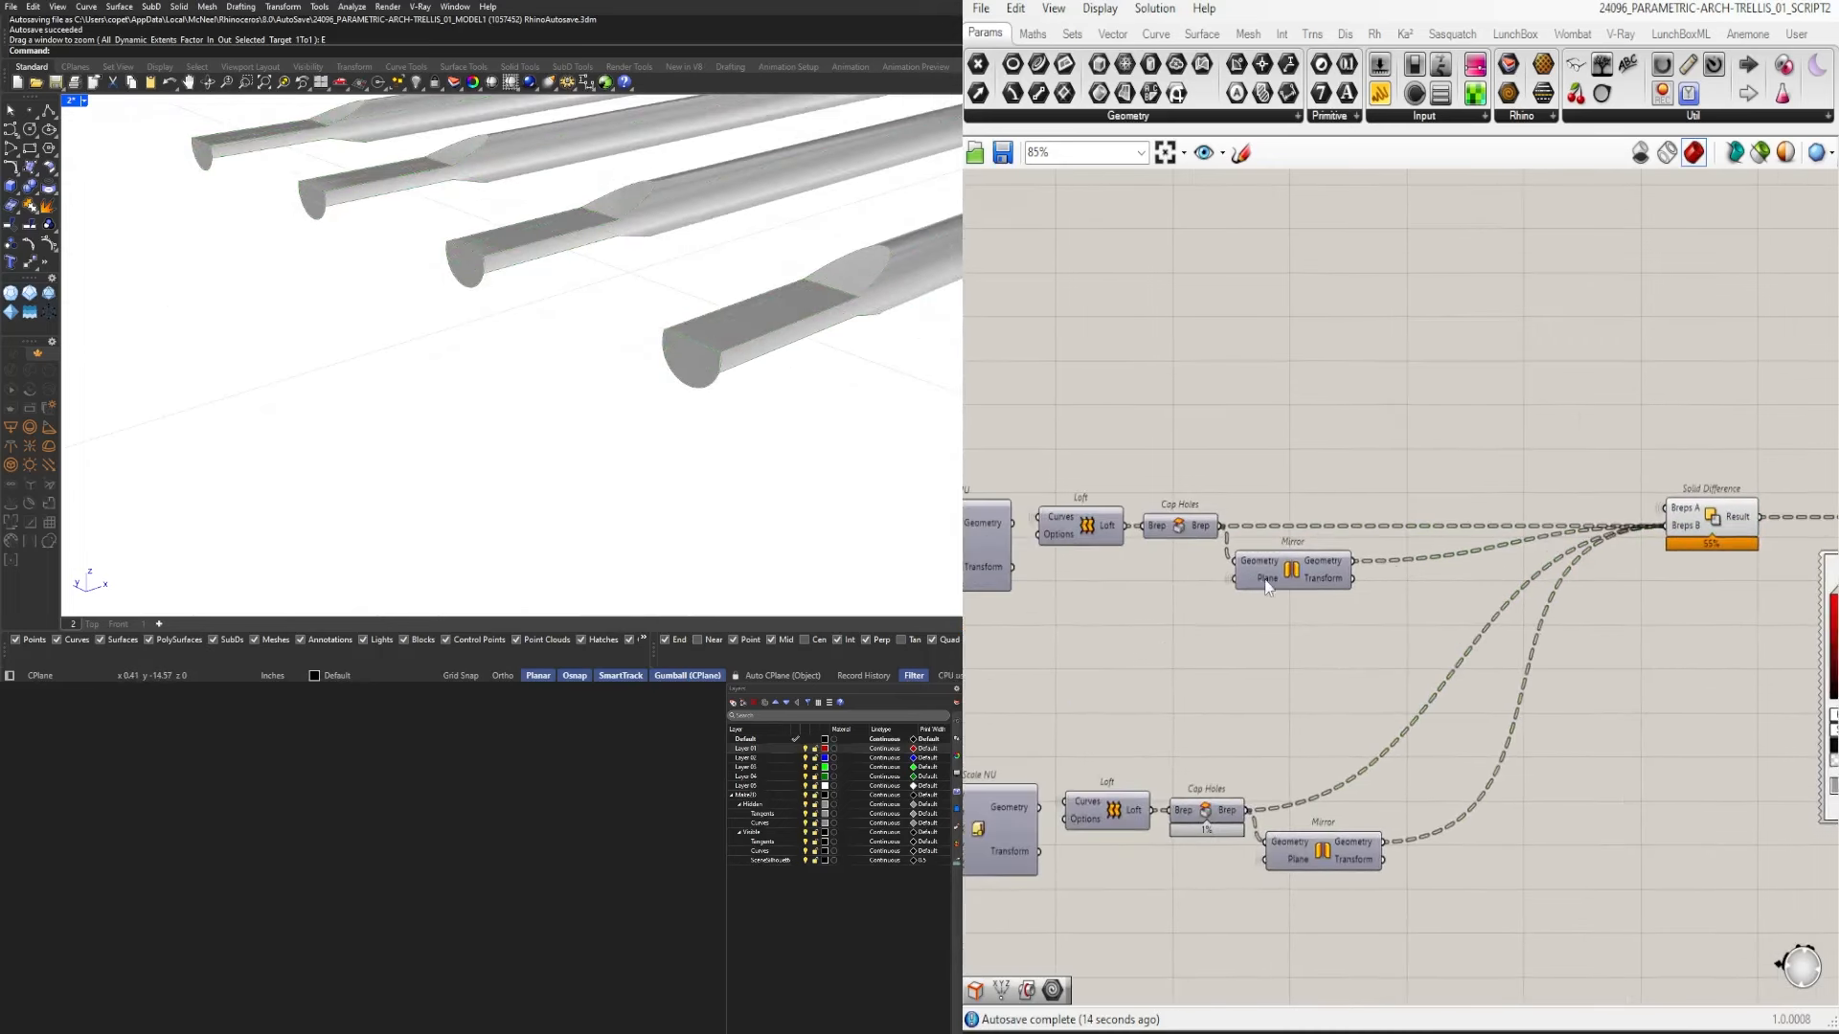
Turn on the preview of the upper Cap Holes and Mirror, and compare their cutter volumes with the strut ends.
right_drag(1256, 583, 1494, 571)
drag(1629, 629, 1444, 400)
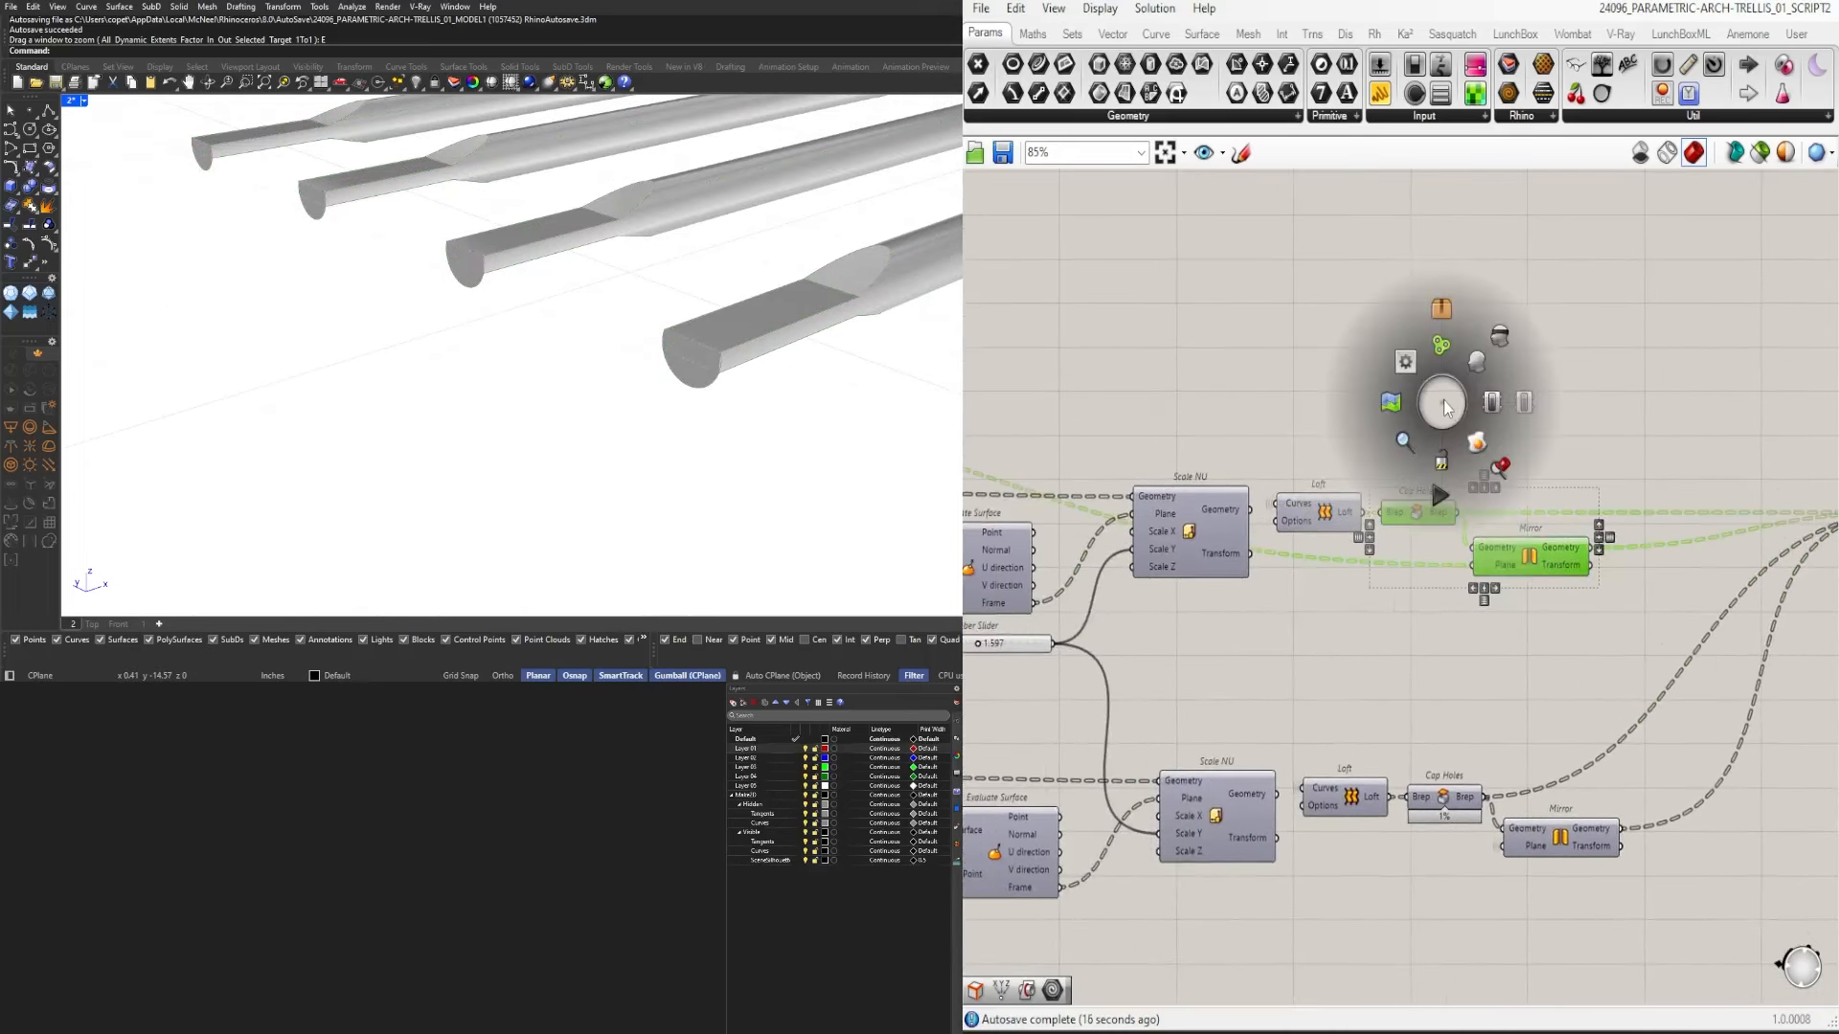
click(1480, 358)
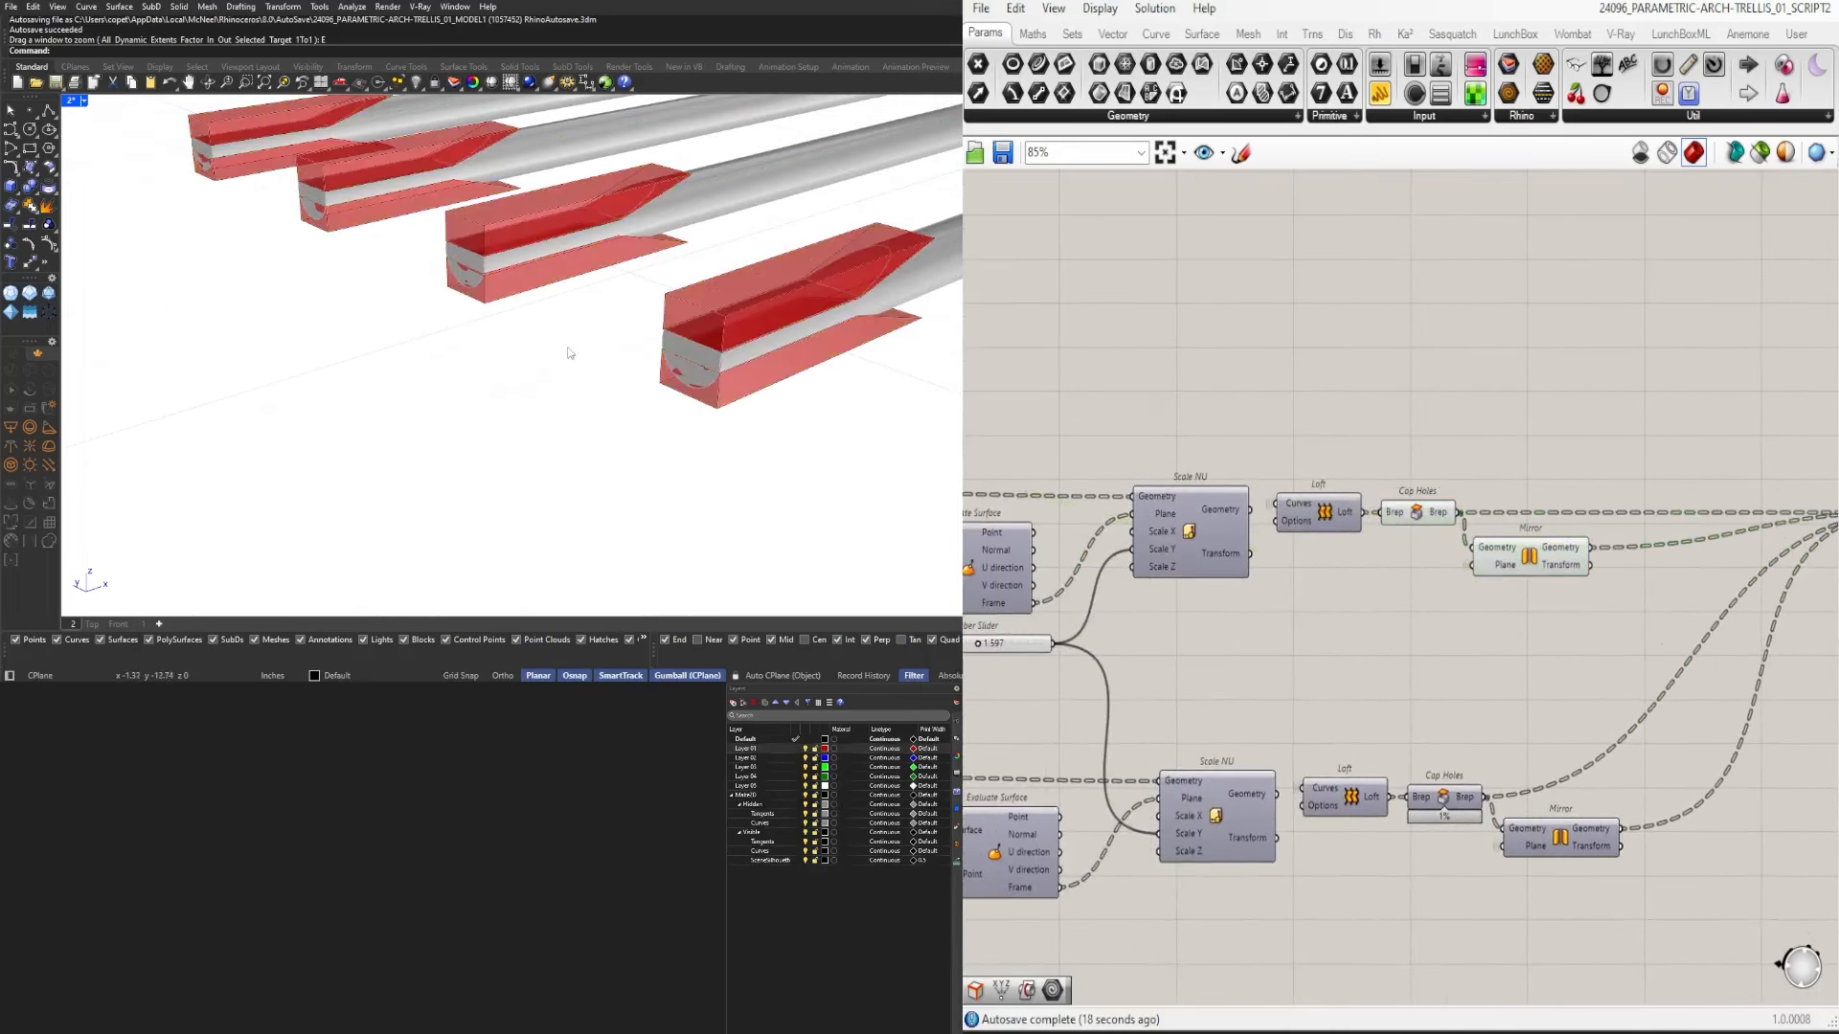
right_drag(550, 347, 575, 316)
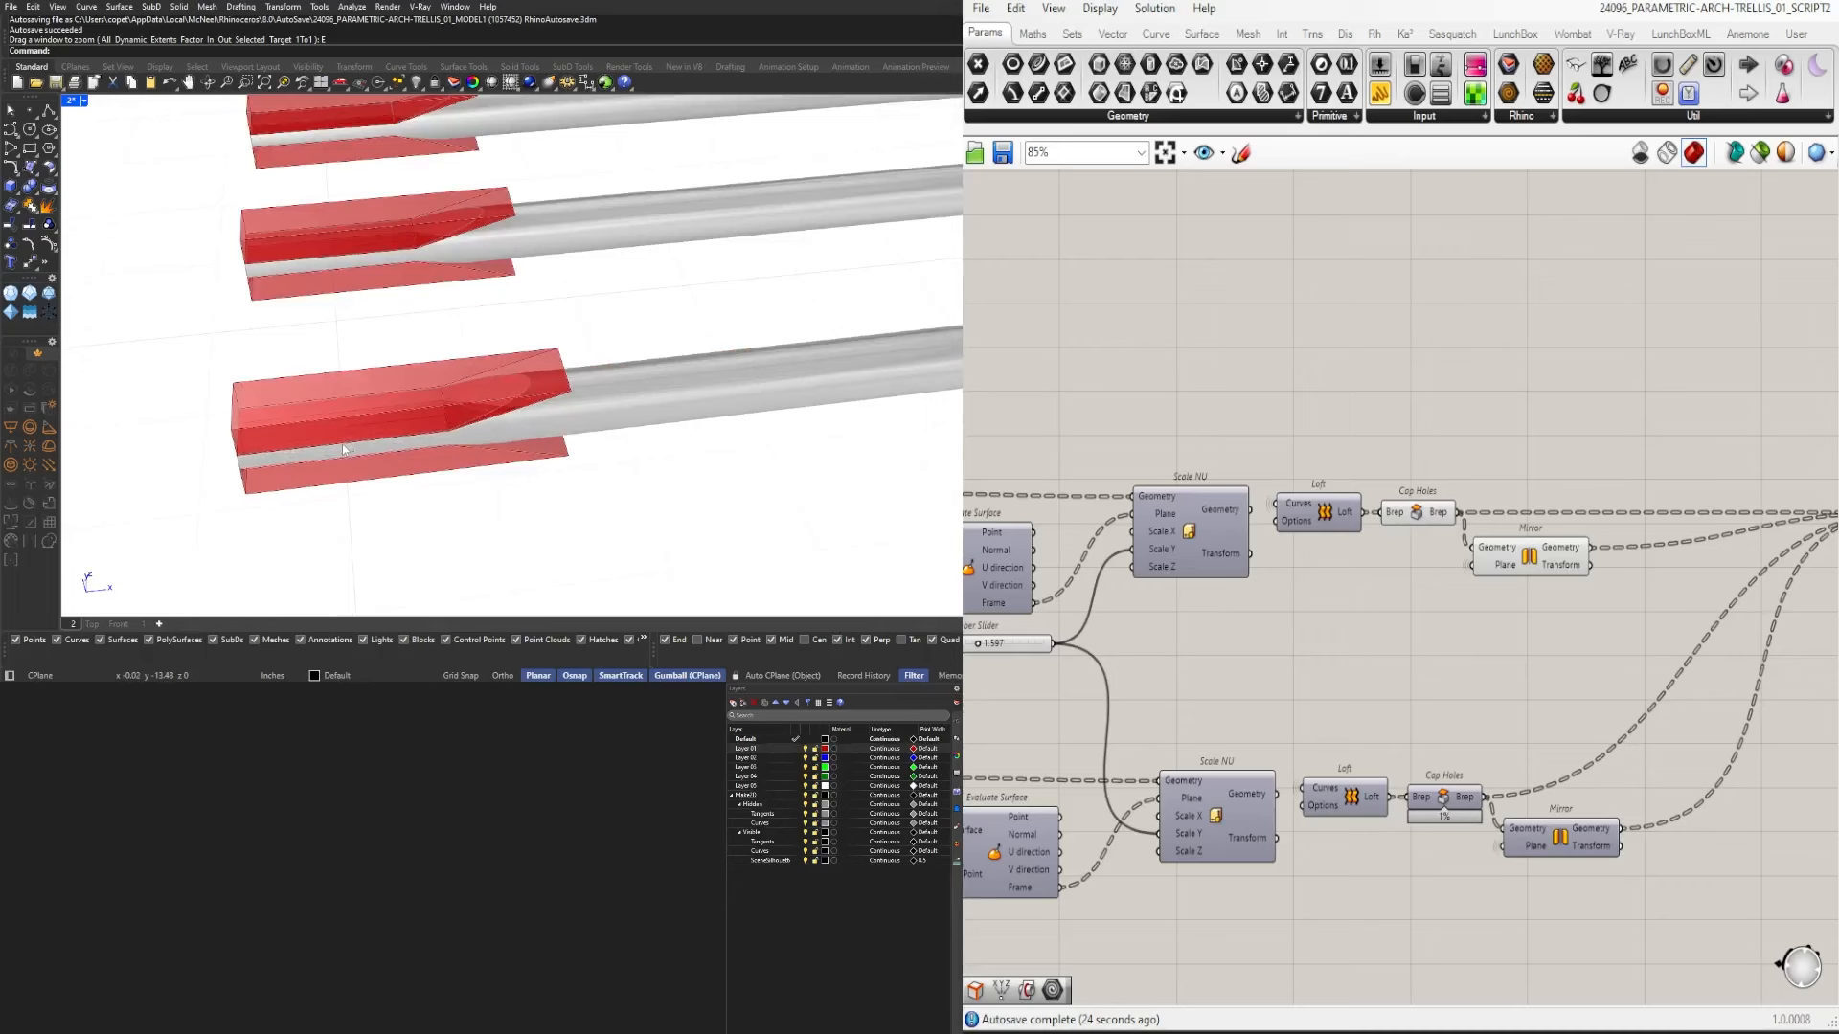
scroll(1323, 600, down, 2)
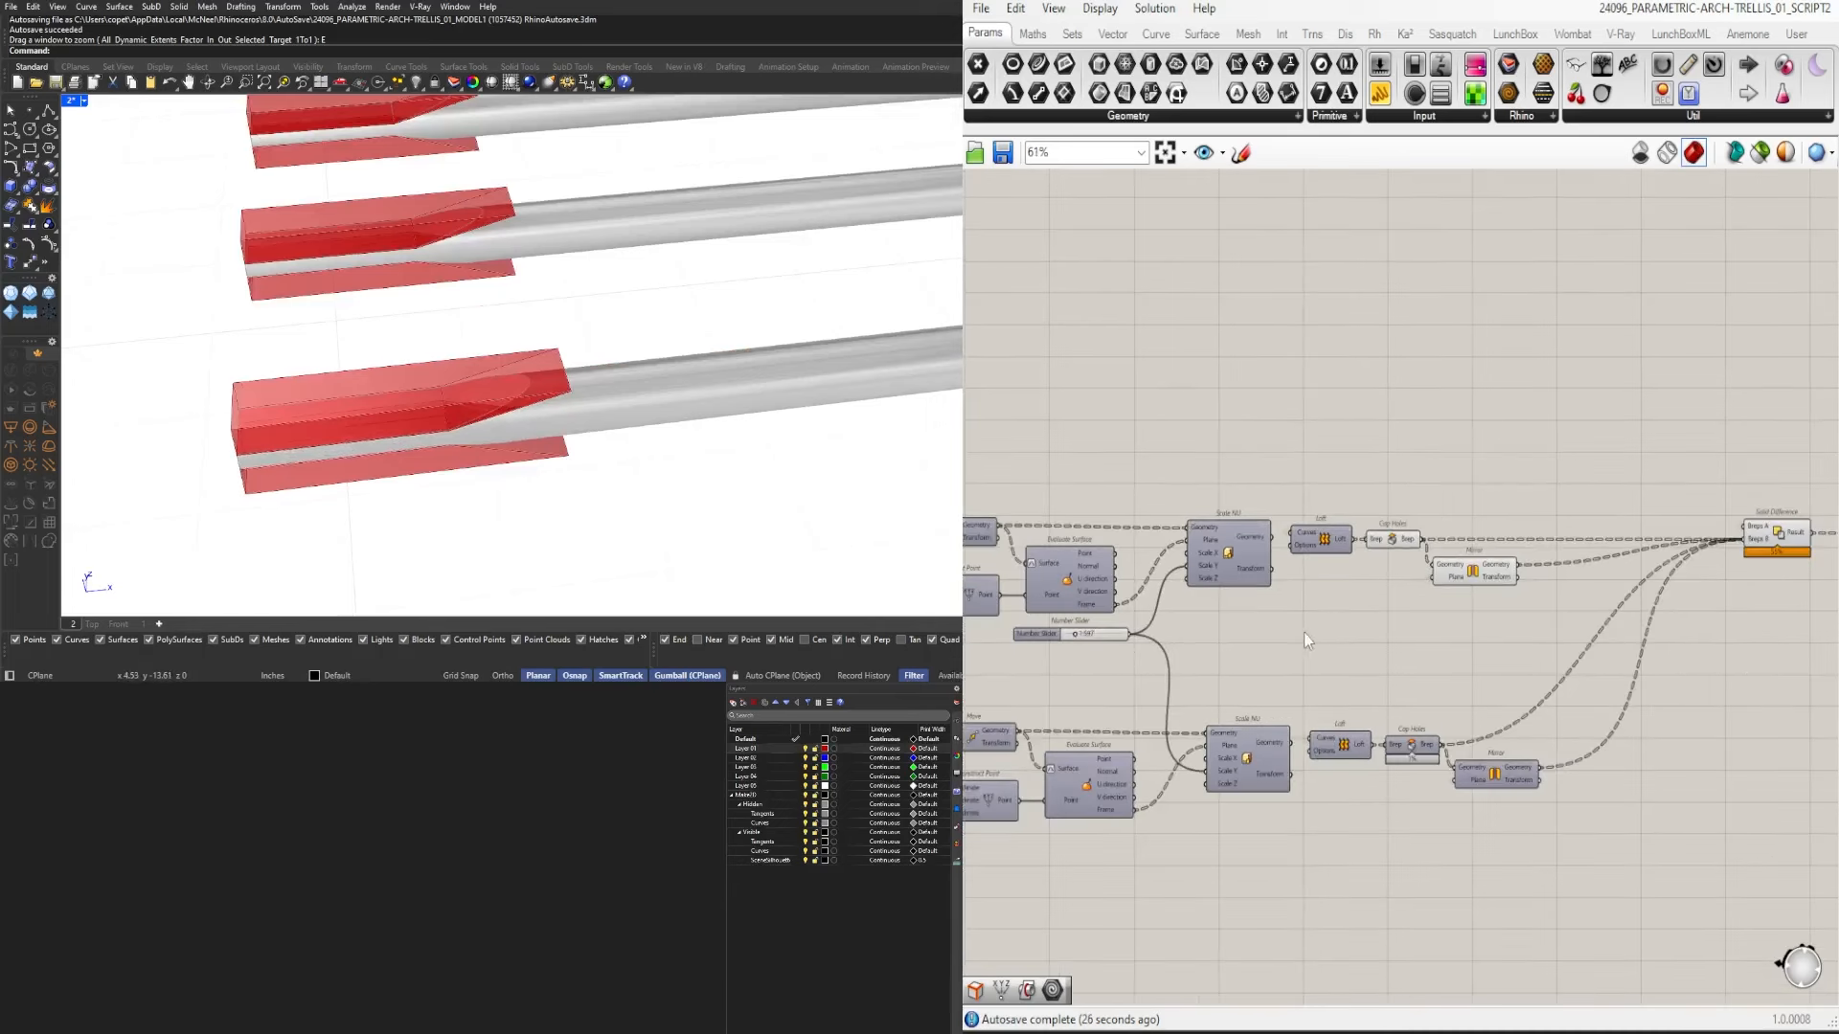
Examine which cutter volumes the upper Mirror and Cap Holes produce, and trace them back to Scale NU and its slider.
right_drag(1302, 632, 1334, 632)
click(1484, 571)
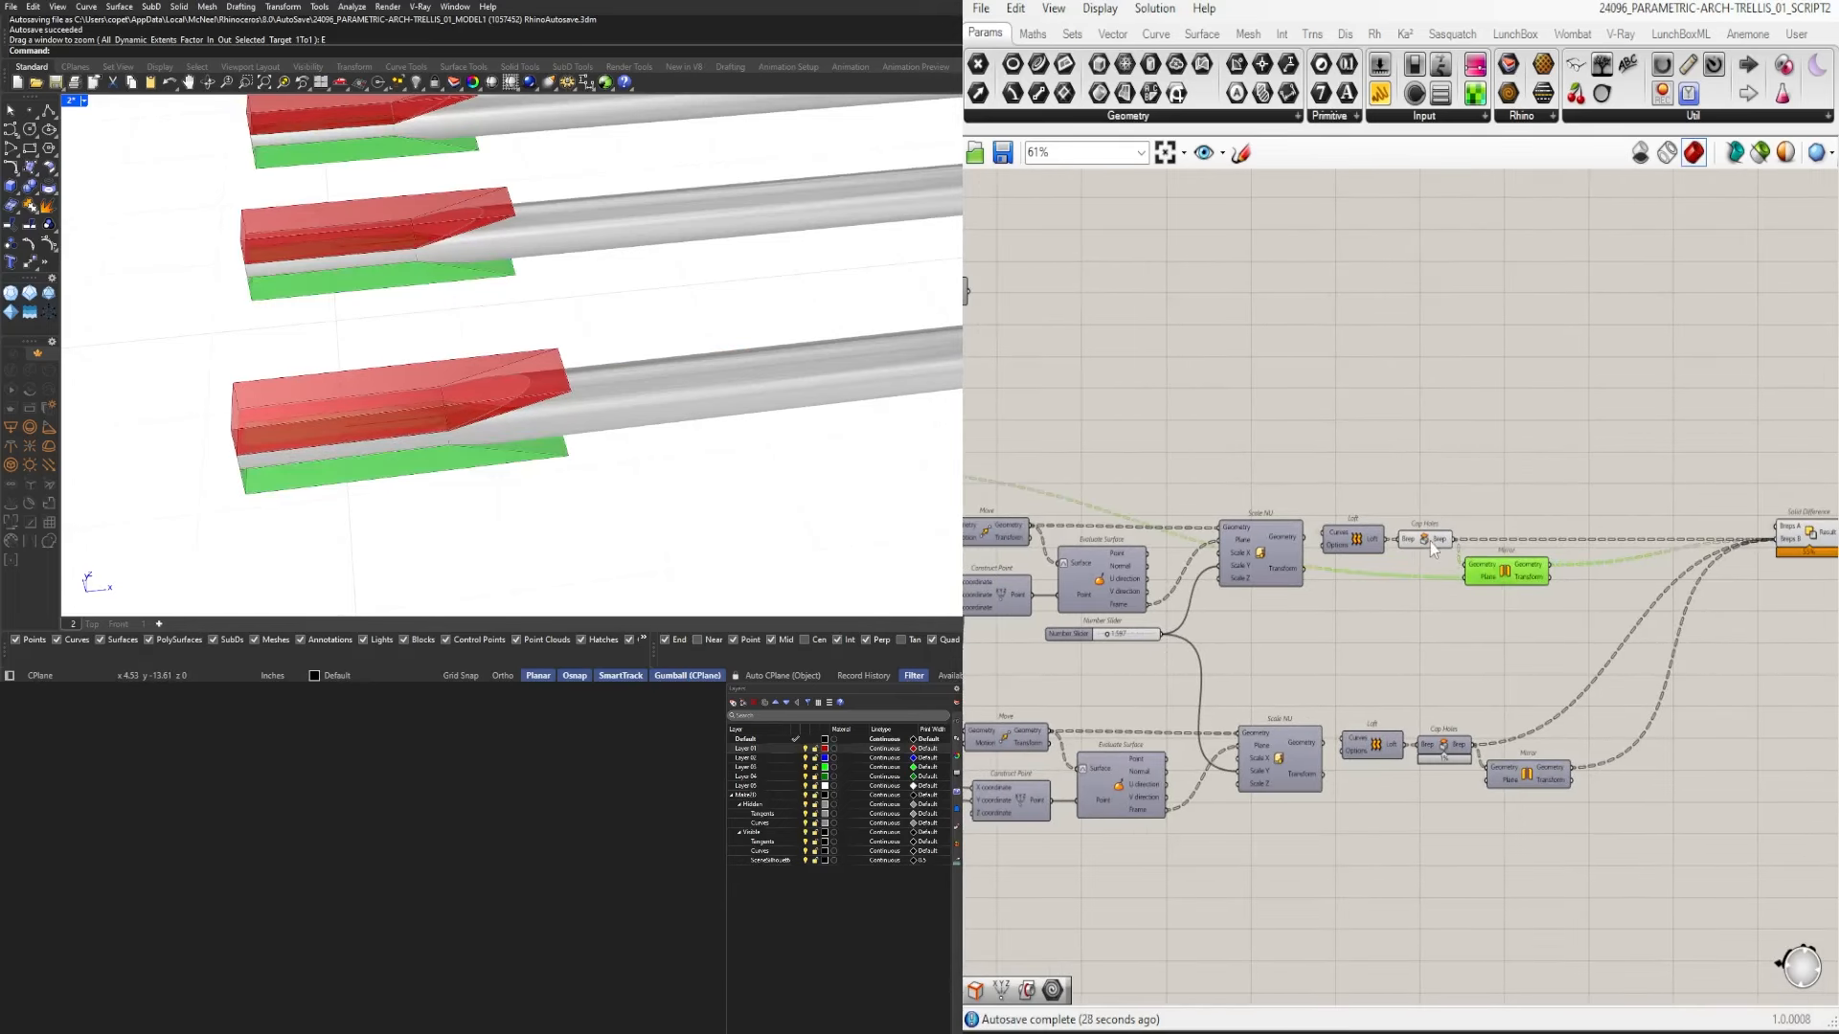
click(1429, 542)
click(1496, 577)
right_drag(1331, 603, 1498, 536)
click(1454, 515)
scroll(1356, 539, up, 4)
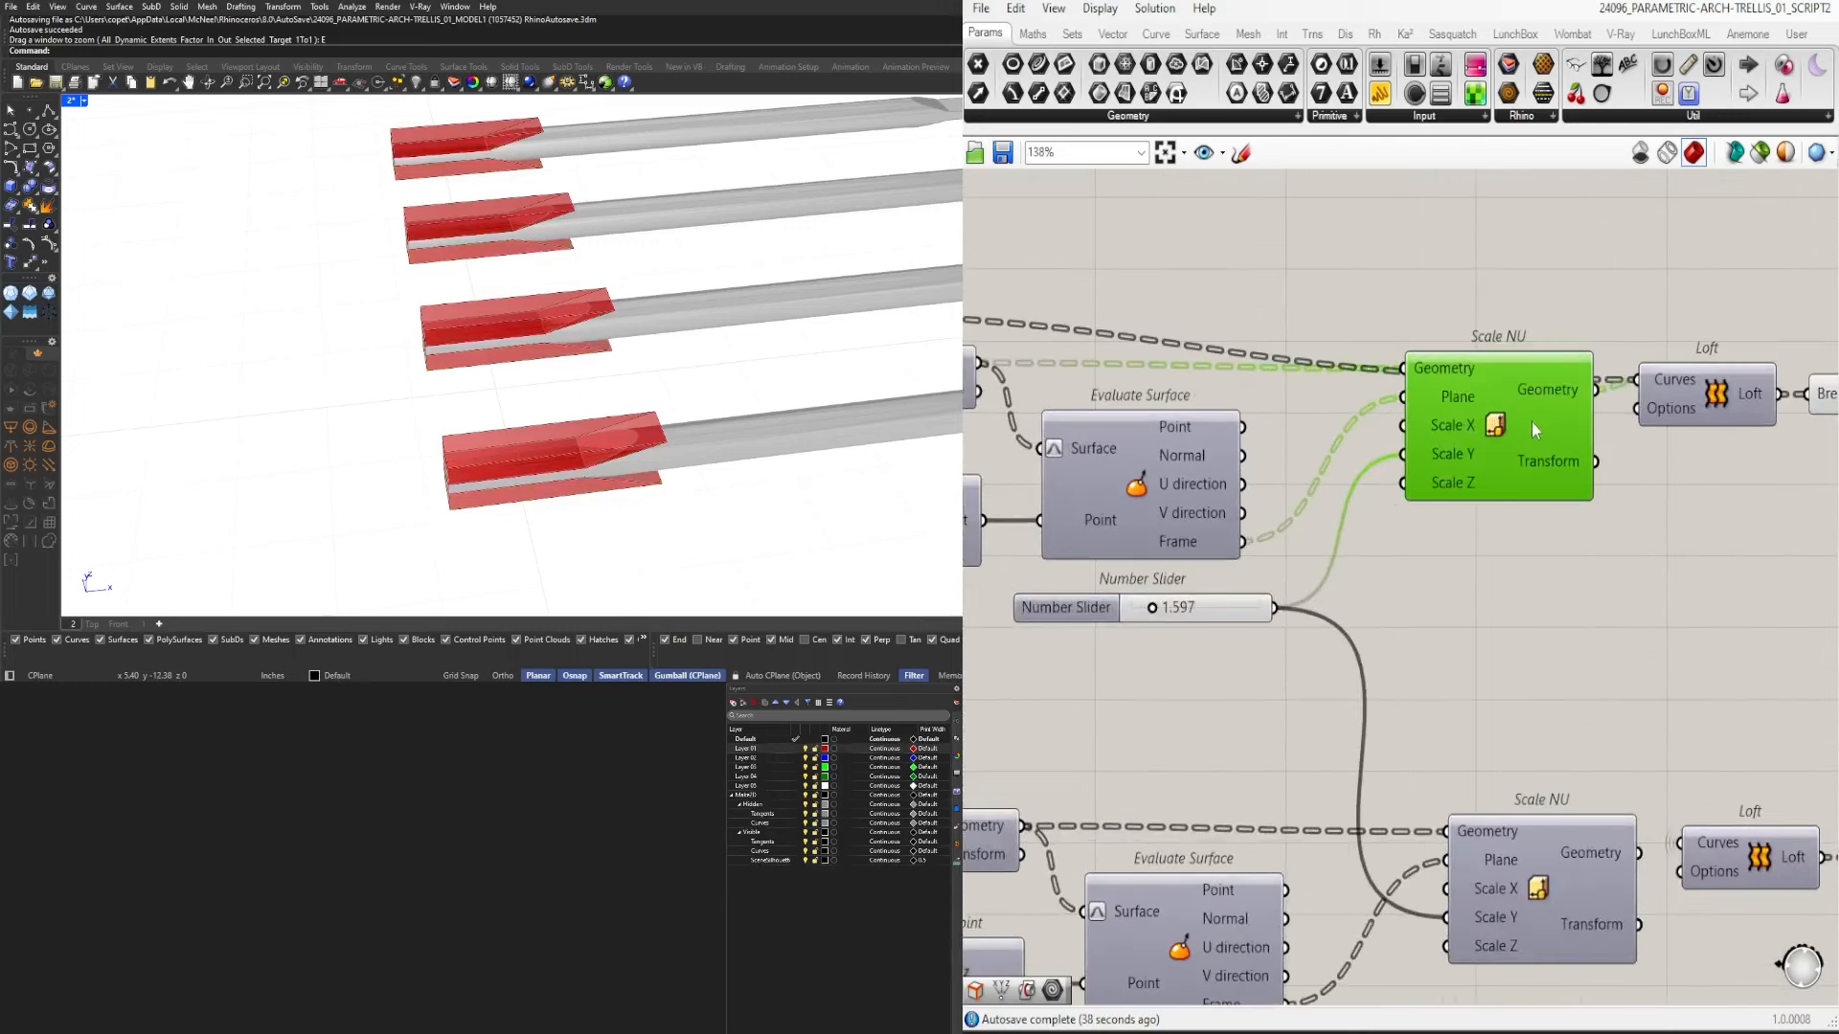
right_drag(1557, 464, 1697, 455)
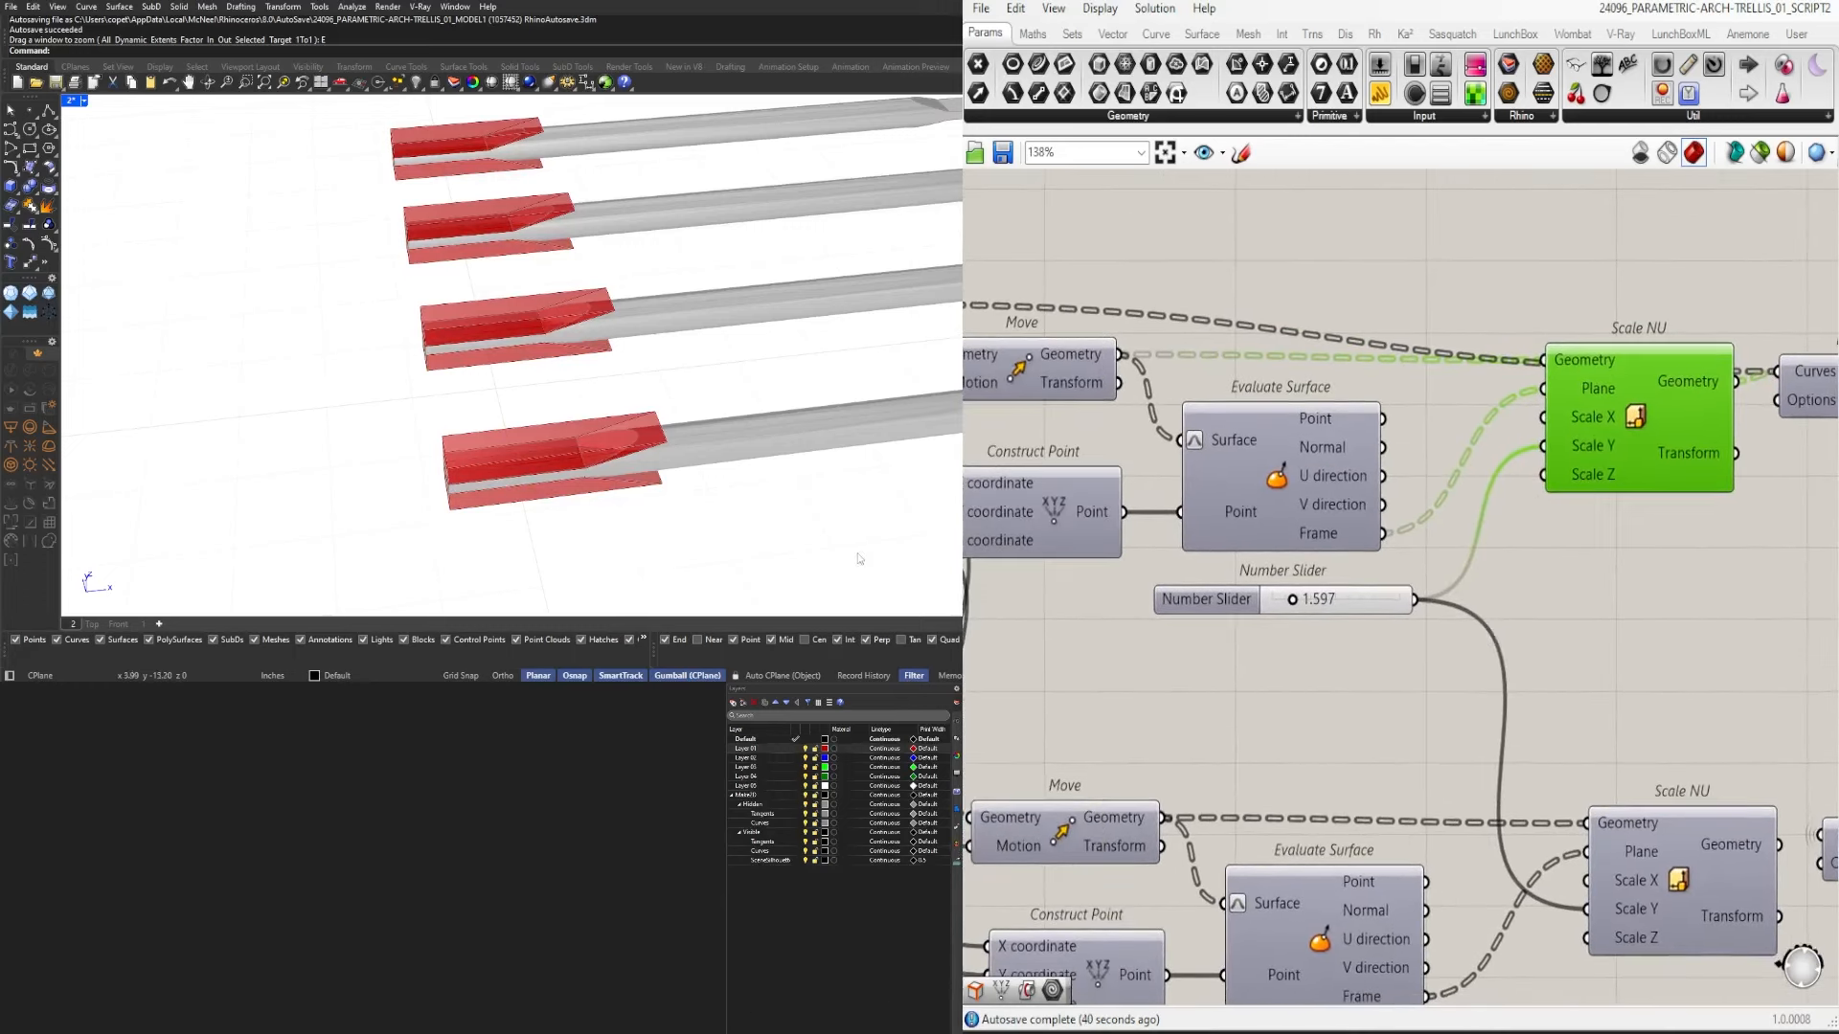
Add a 0.125 number slider and wire it to the End input of both upper Extend Curve components.
right_drag(497, 476, 671, 431)
scroll(1230, 569, down, 1)
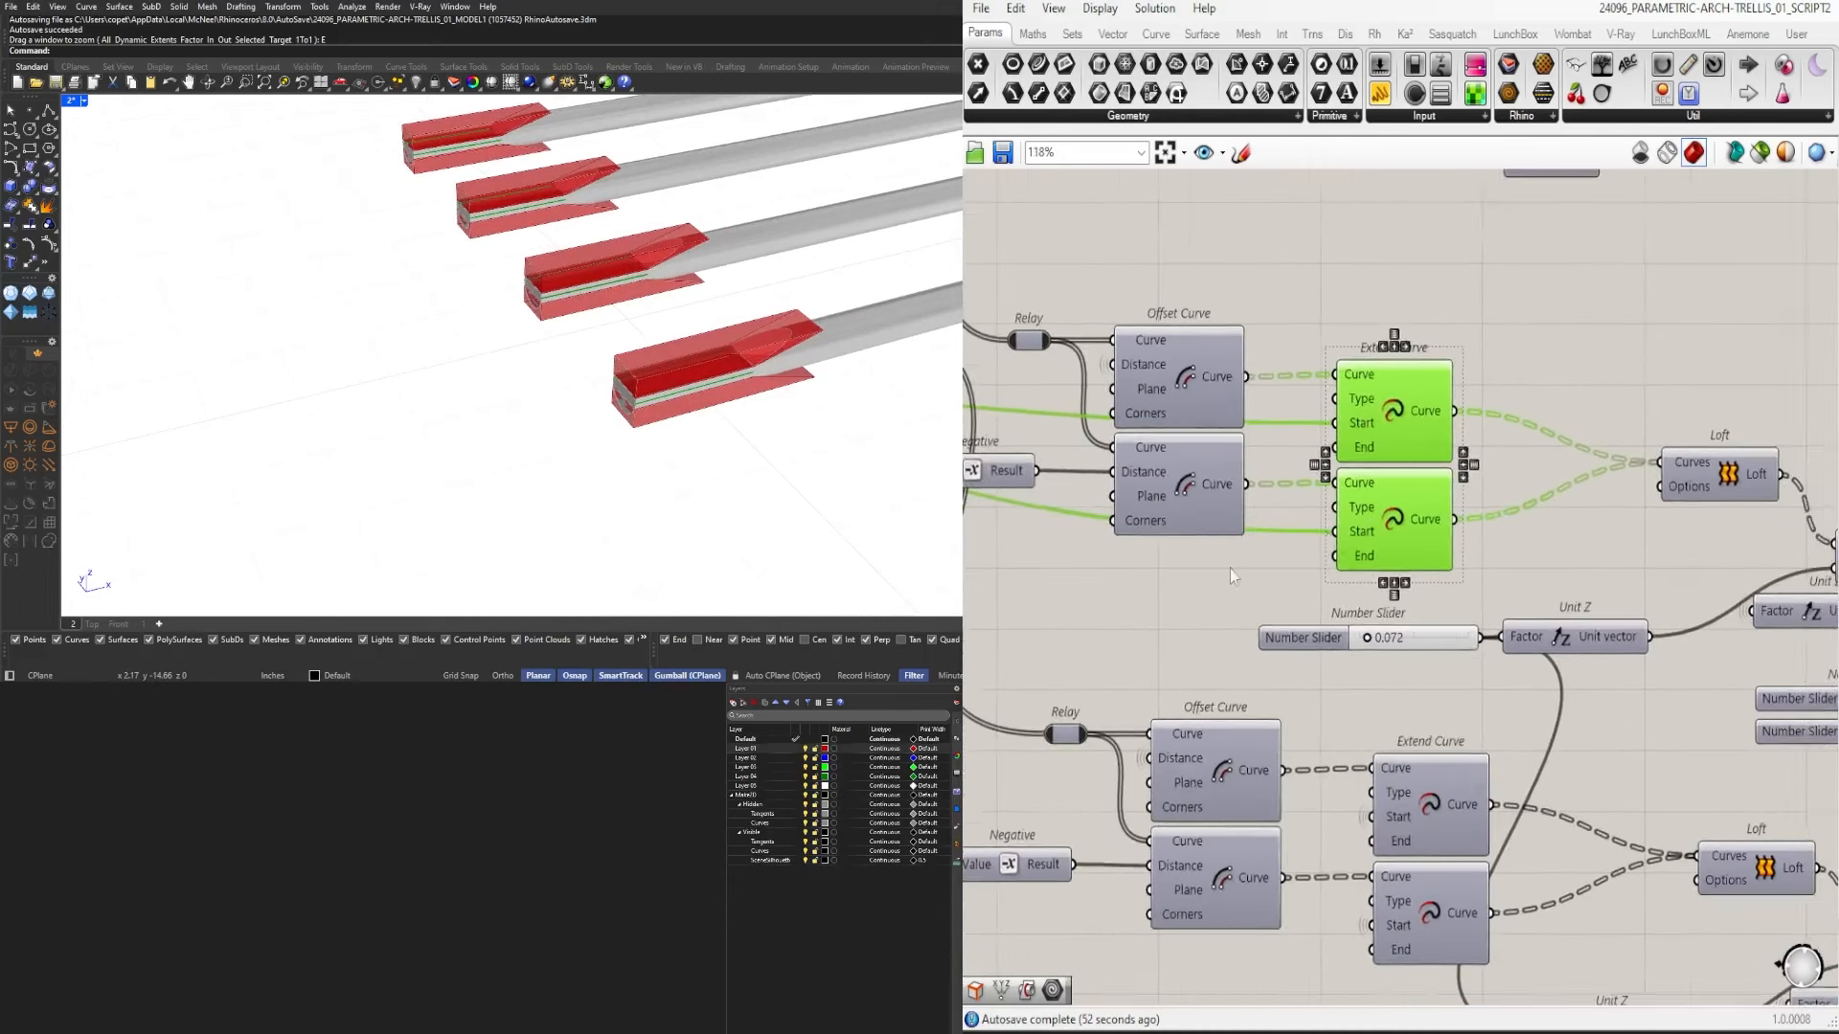
click(1233, 611)
double_click(1234, 611)
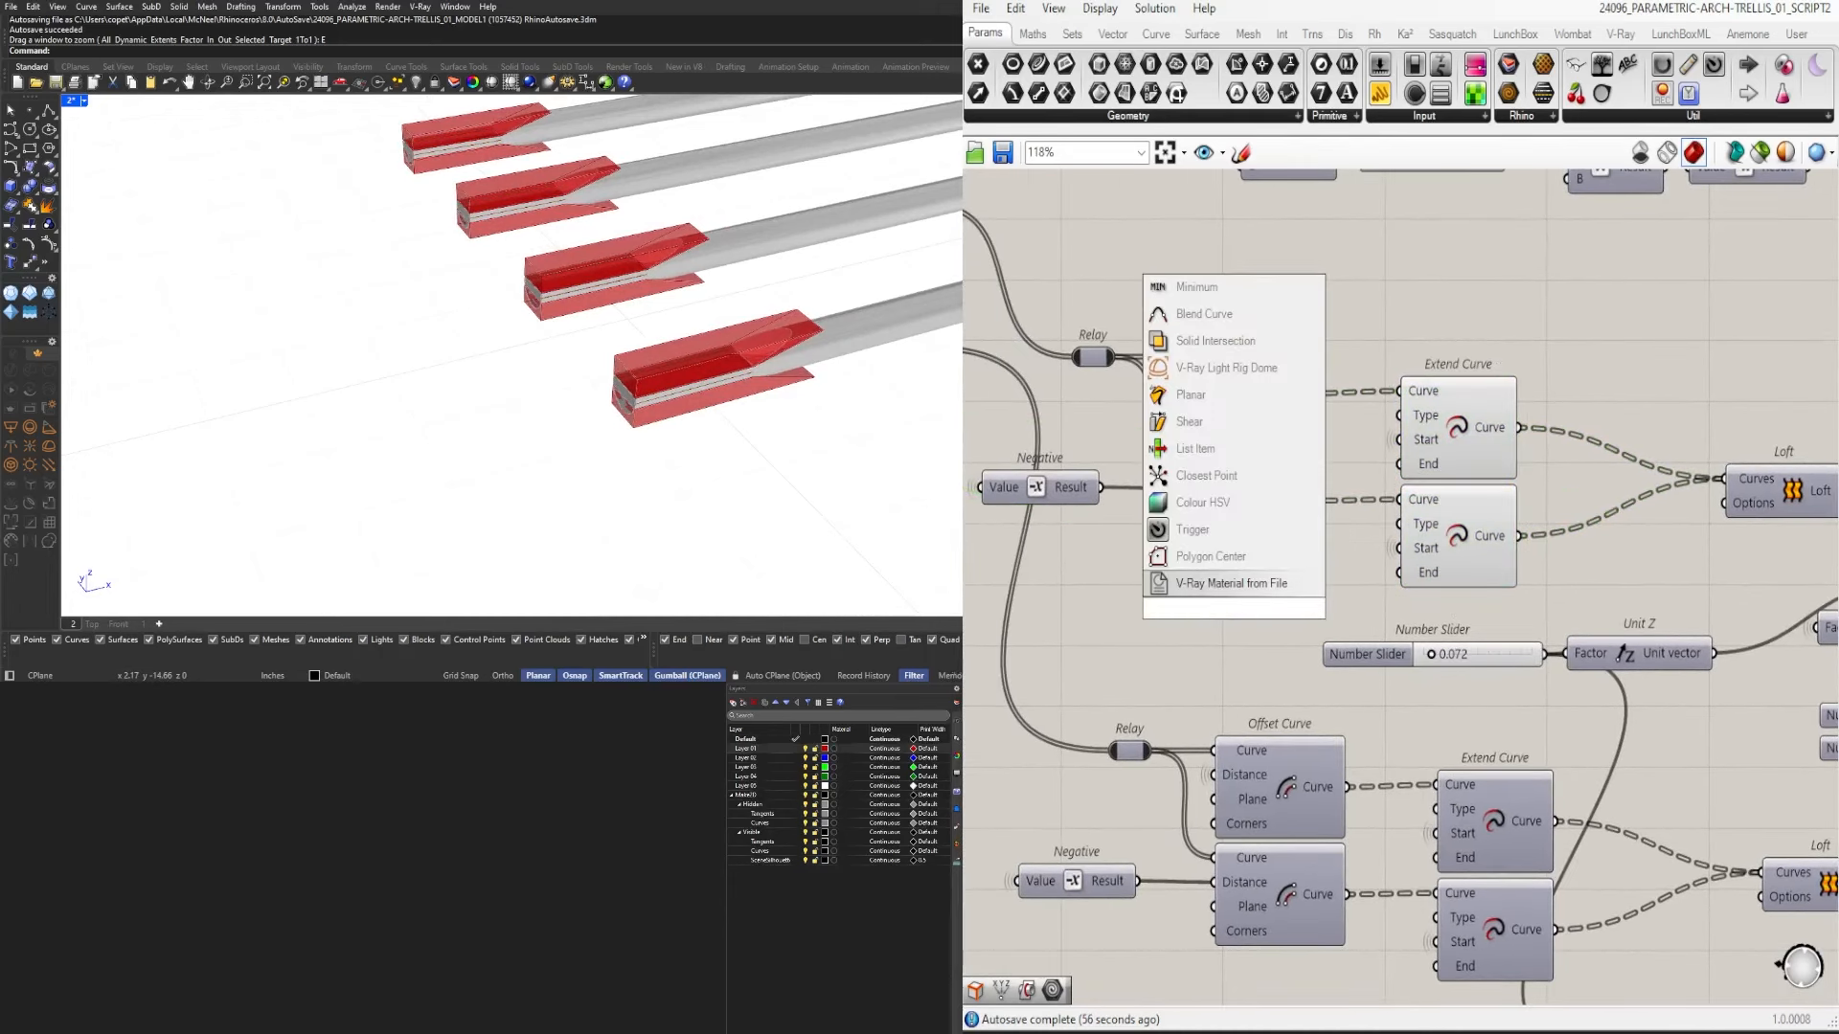
text(0.125)
key(Return)
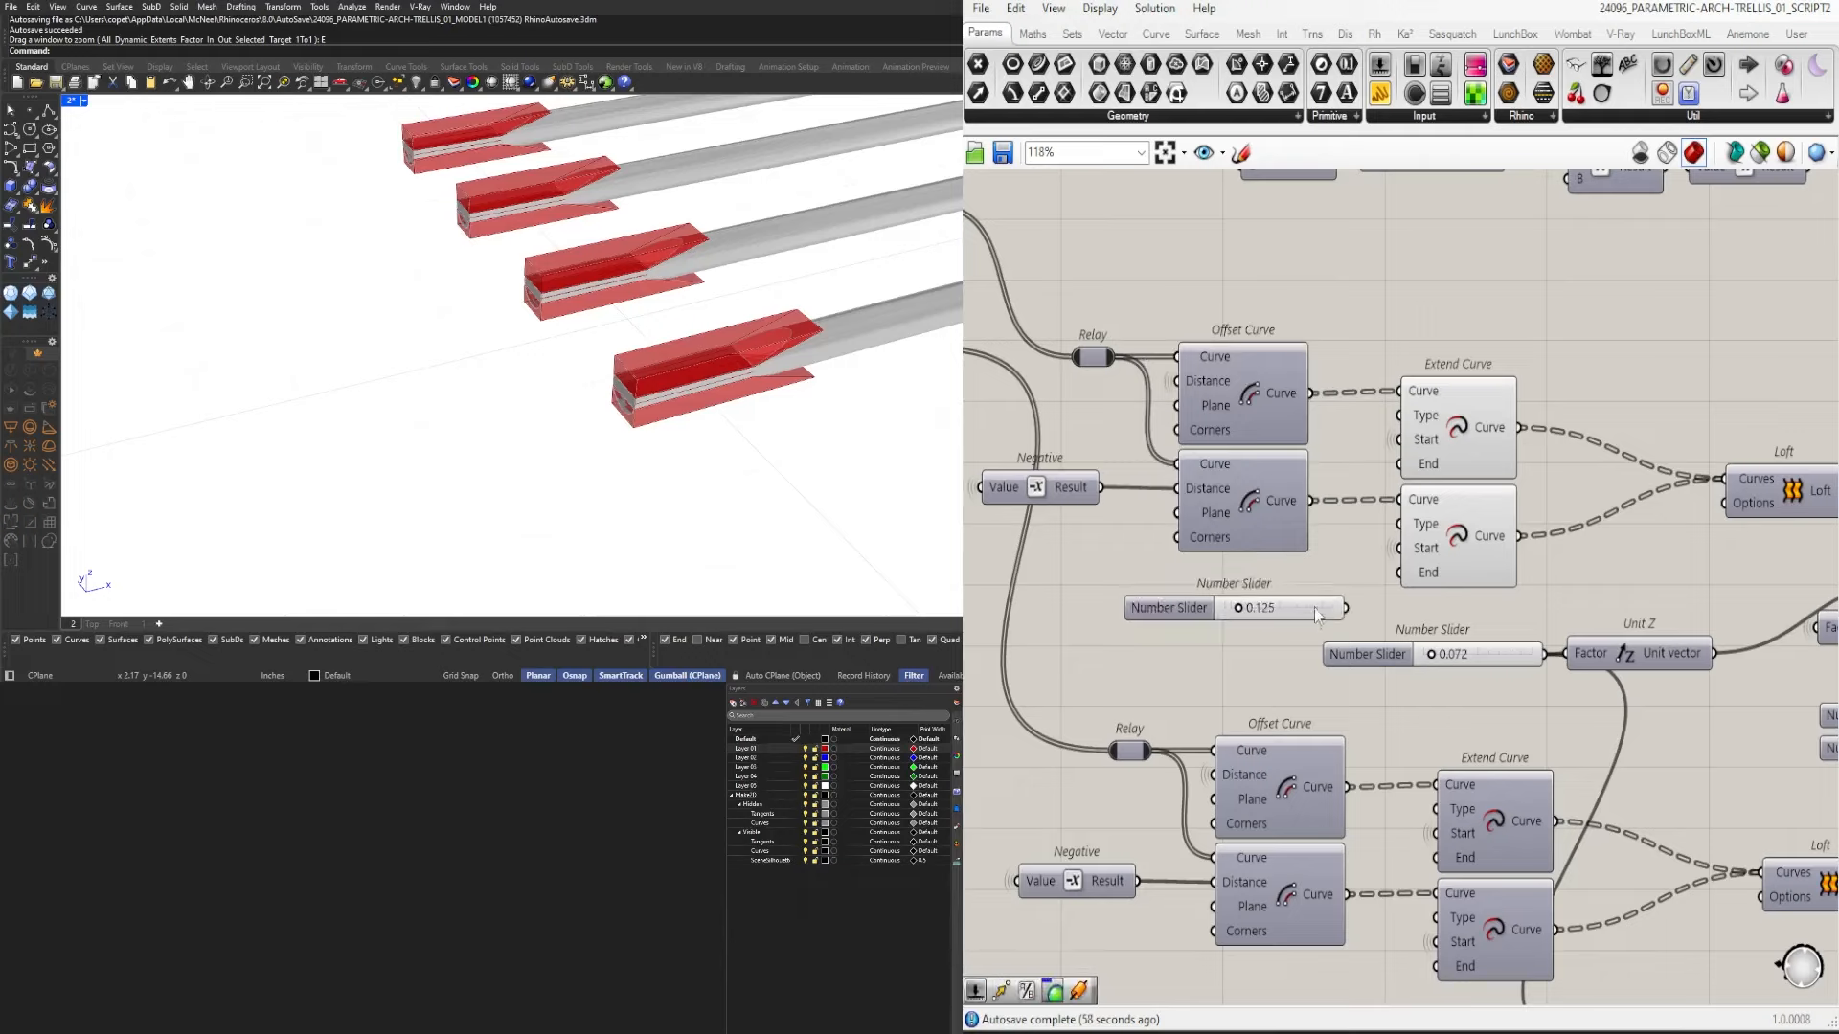
drag(1315, 613, 1400, 574)
click(1438, 561)
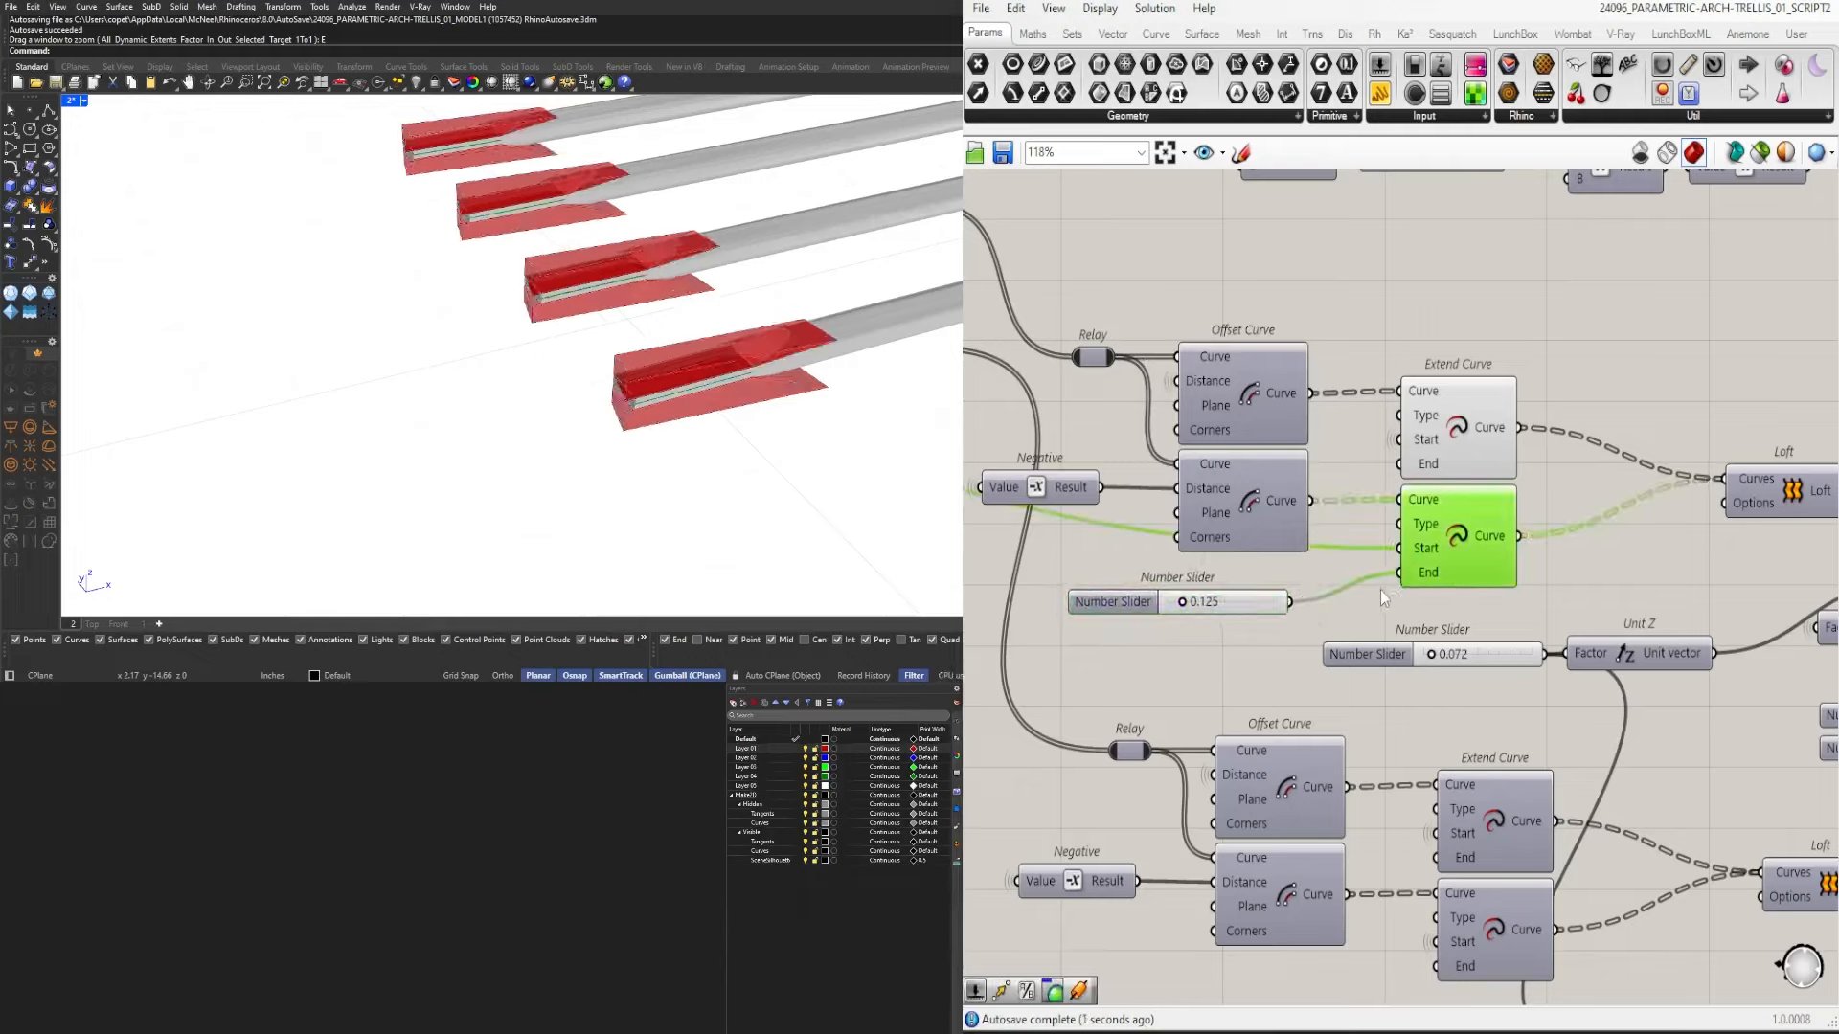
drag(1290, 601, 1400, 464)
Check the cutters along the struts and turn off the preview of the two upper Extend Curve components.
right_drag(507, 374, 316, 326)
scroll(481, 383, up, 3)
scroll(398, 408, down, 6)
scroll(1436, 335, down, 1)
right_drag(1436, 335, 1365, 408)
drag(1526, 267, 1527, 287)
drag(1479, 414, 1379, 584)
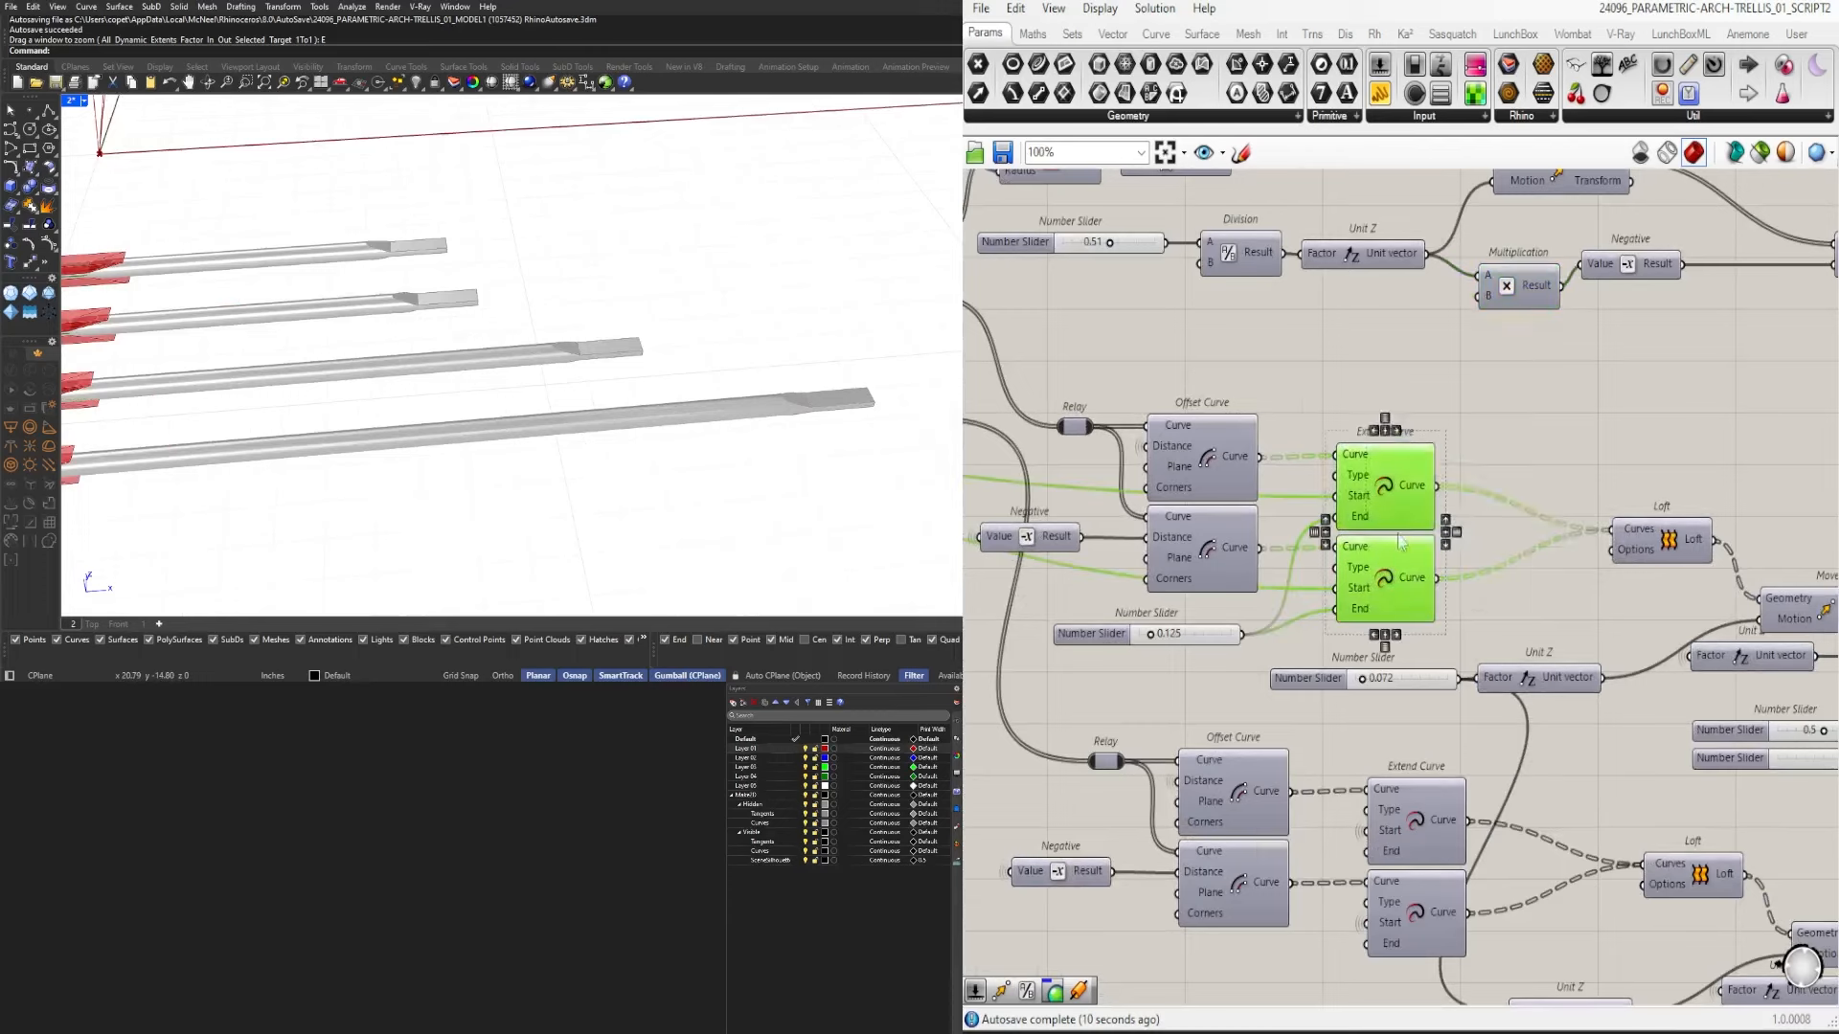
middle_click(1496, 414)
click(1536, 377)
Turn off the preview of the upper Cap Holes and Mirror components feeding the Solid Difference.
scroll(1571, 460, down, 1)
right_drag(1571, 460, 1314, 577)
scroll(1314, 577, down, 2)
right_drag(1068, 694, 1462, 674)
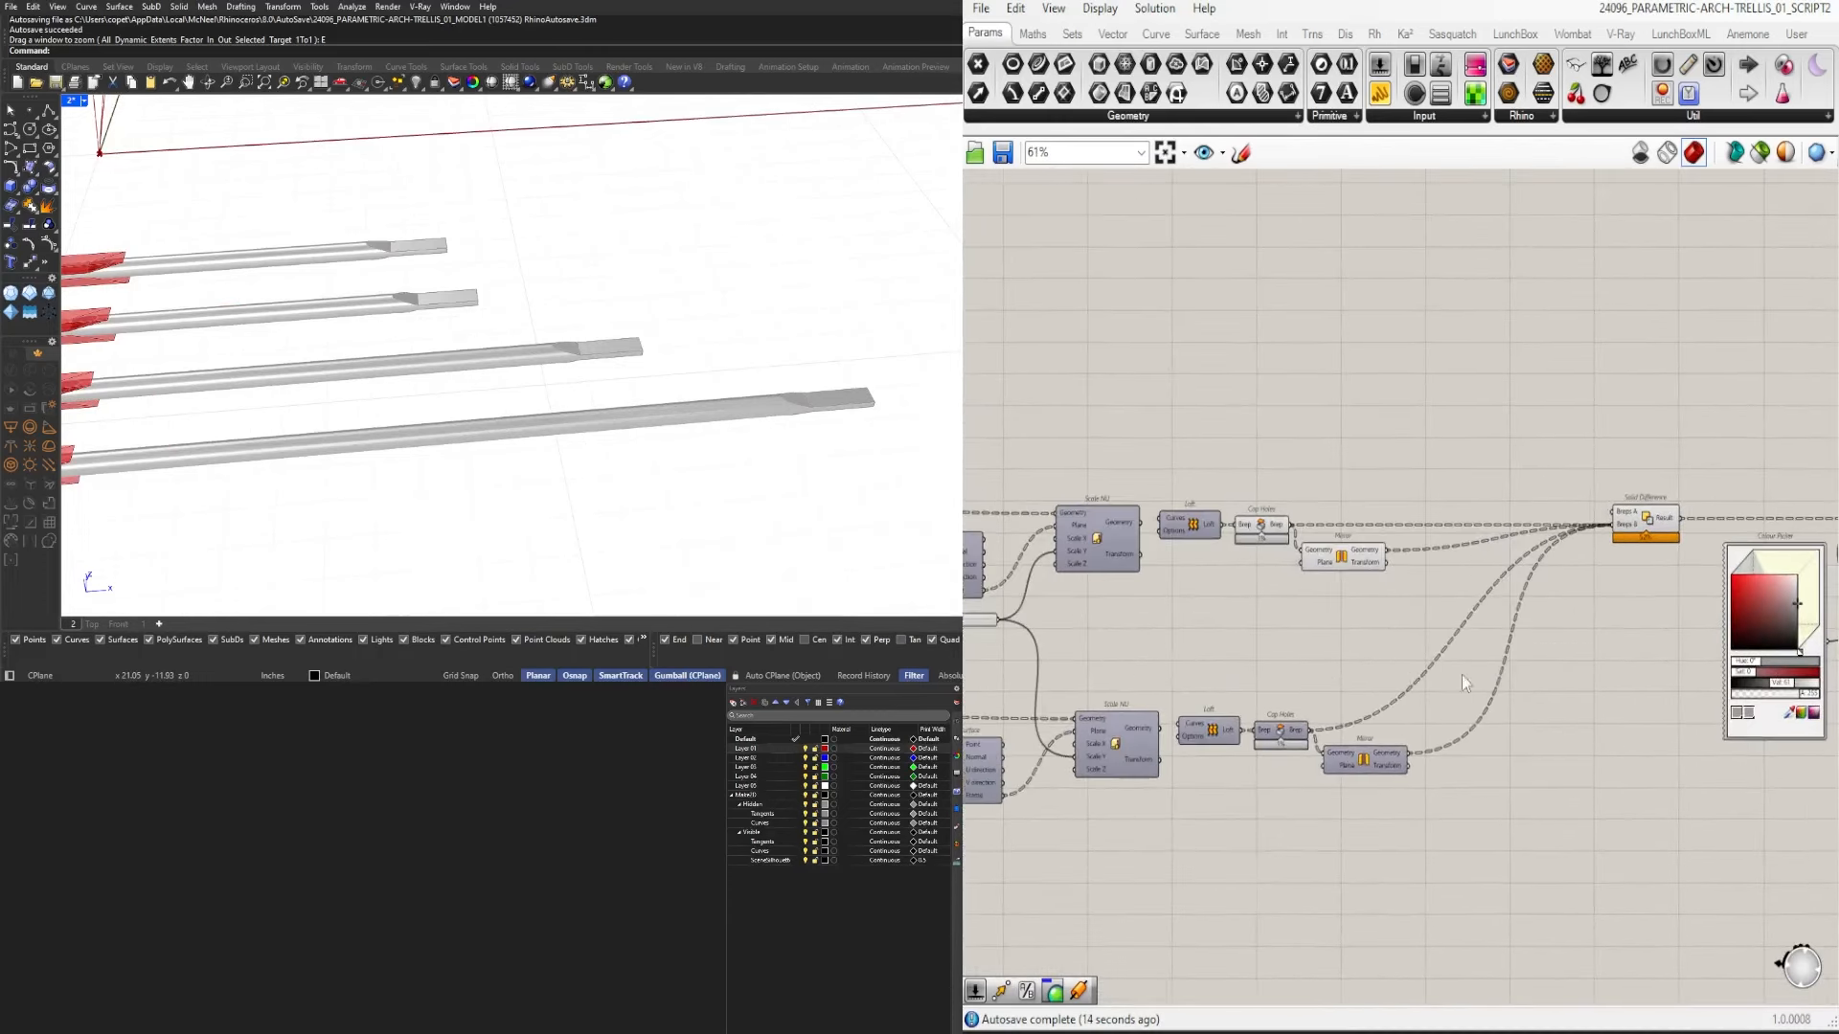
drag(1397, 660, 1241, 450)
middle_click(1251, 443)
click(1310, 385)
scroll(507, 325, down, 6)
scroll(287, 347, up, 10)
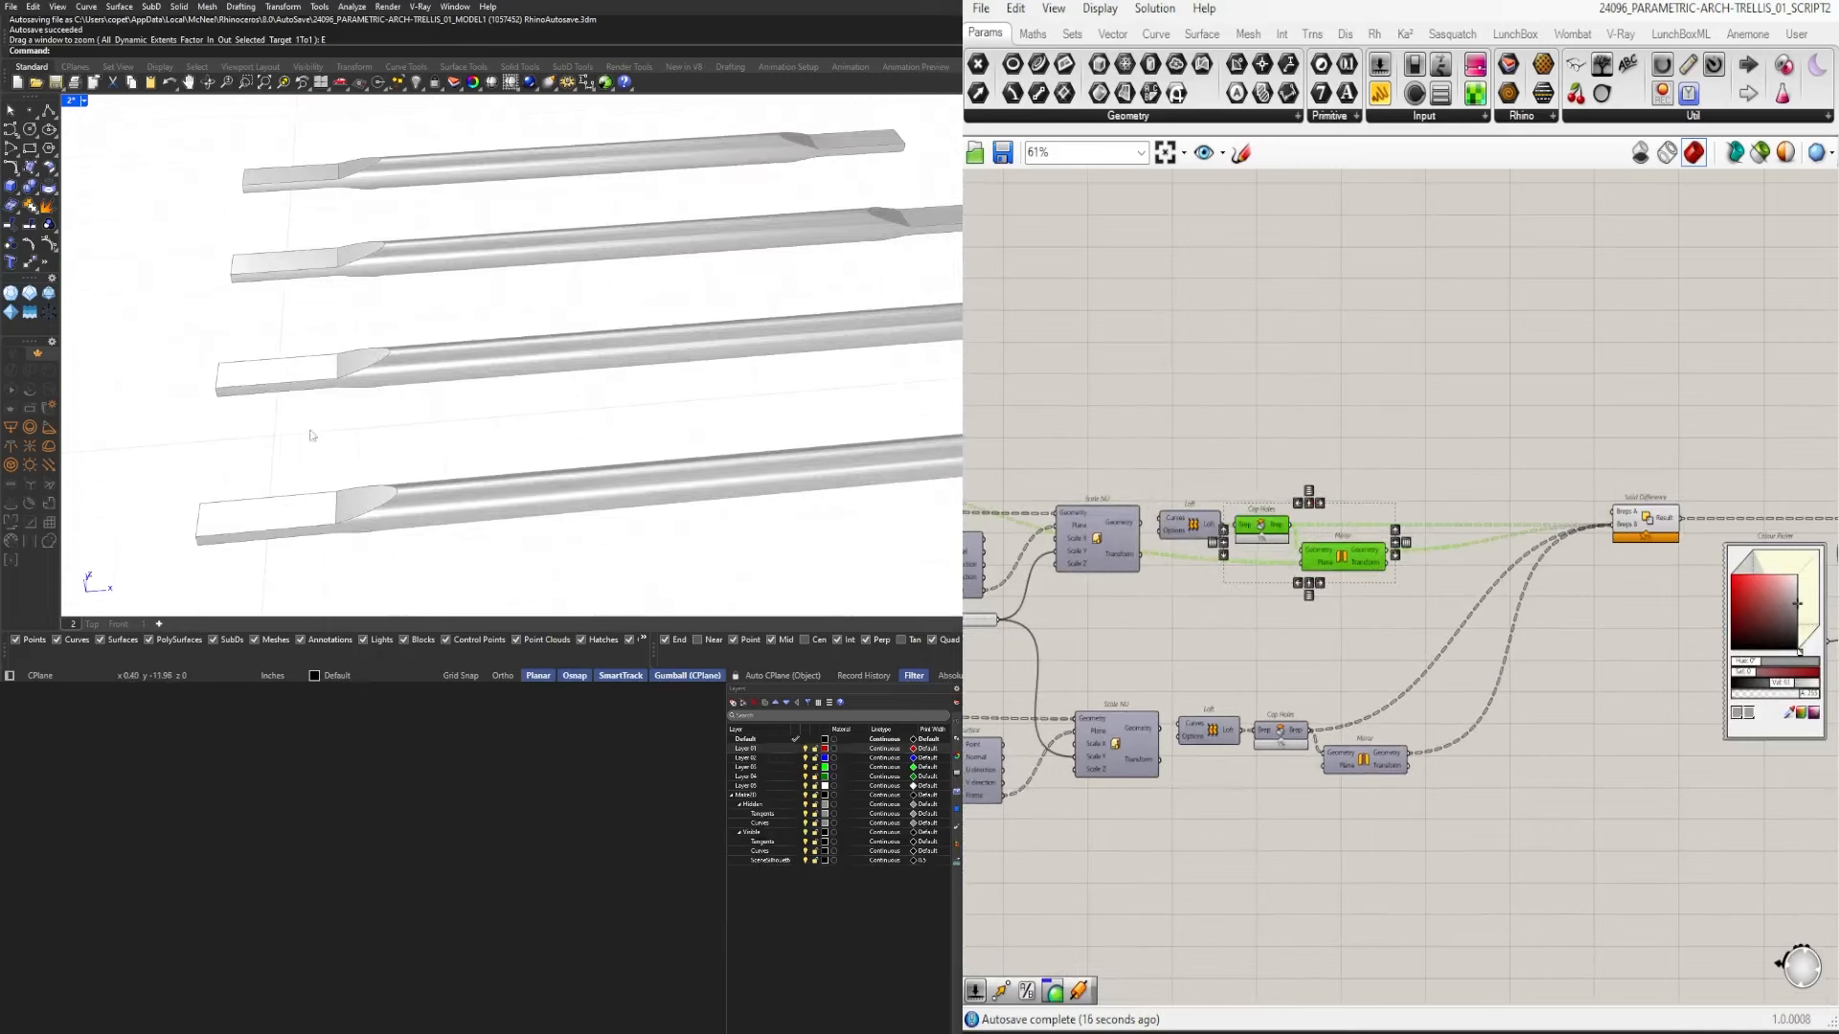
Move the Custom Preview and Colour Picker further away from the Solid Difference to make room between them.
scroll(307, 435, down, 10)
right_drag(312, 432, 455, 436)
click(1520, 479)
right_drag(1669, 524, 1475, 541)
scroll(1476, 541, up, 2)
click(1468, 544)
right_drag(1609, 613, 1314, 619)
drag(1577, 866, 1299, 519)
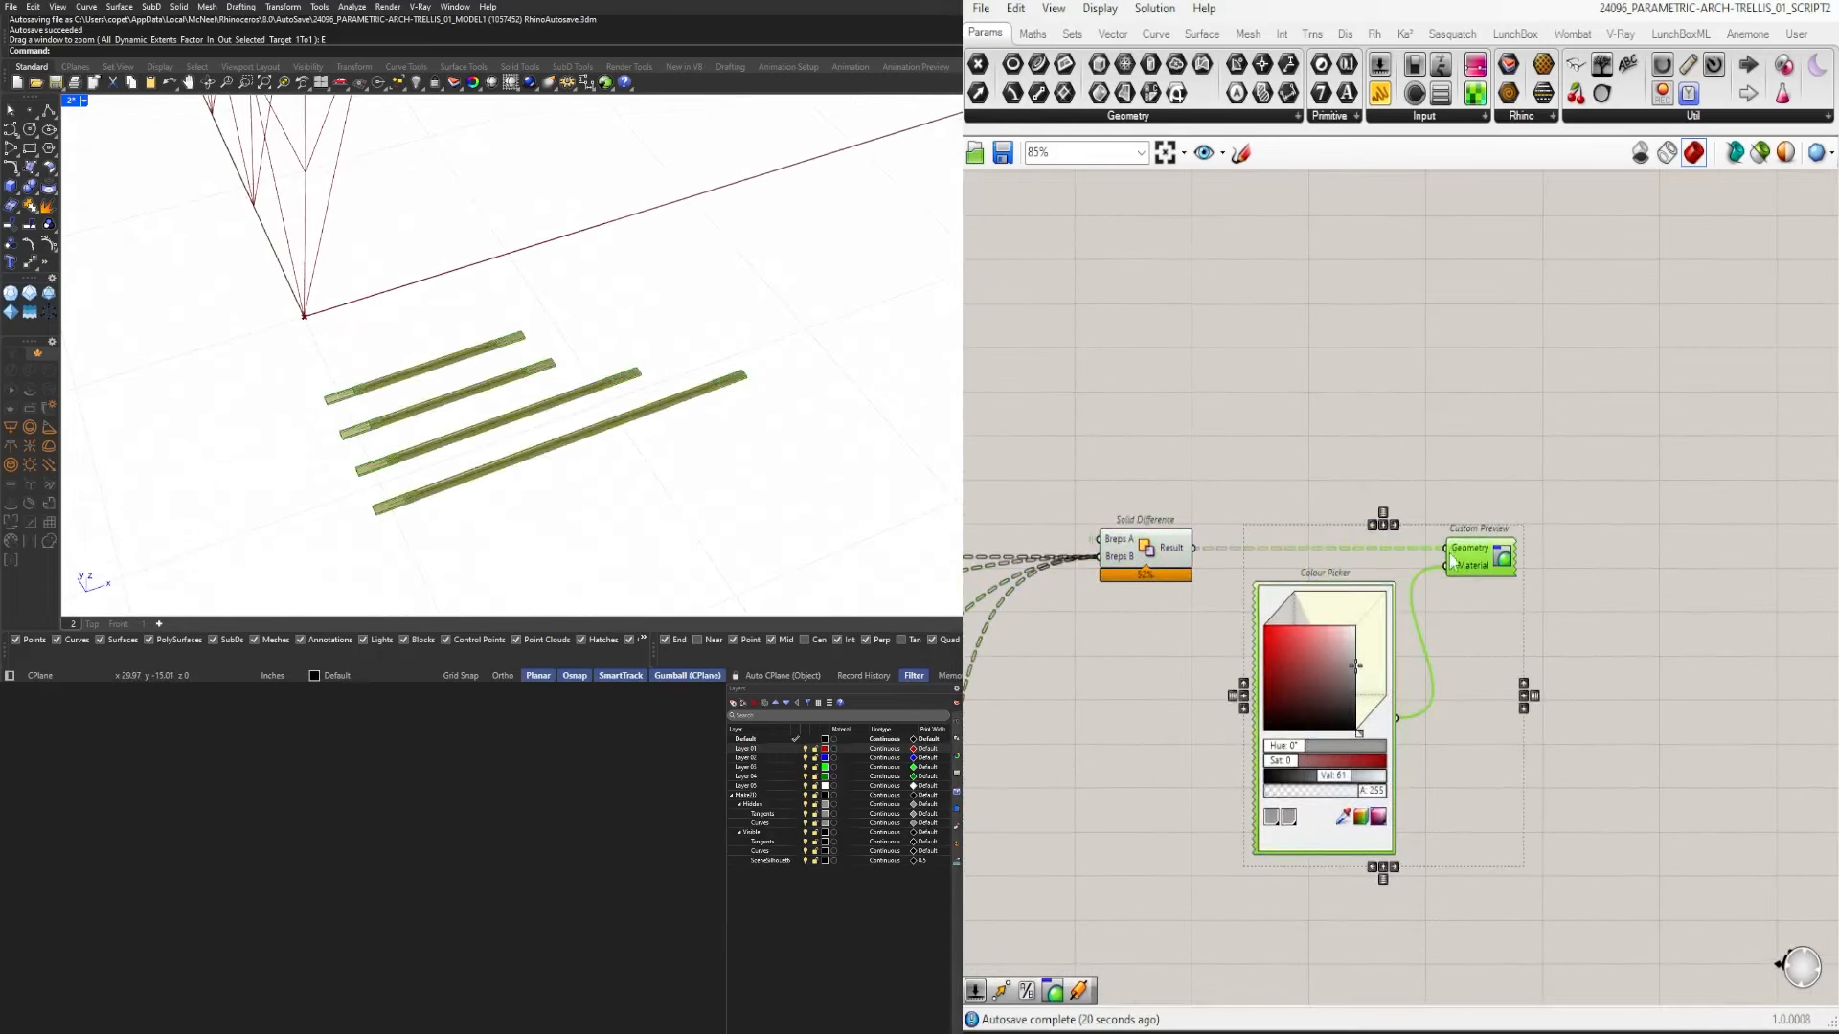
drag(1501, 558, 1651, 557)
Duplicate the Solid Difference component and feed the original's Result into the copy's Breps A.
click(1293, 584)
right_drag(1280, 571, 1495, 601)
alt+drag(1378, 591, 1524, 525)
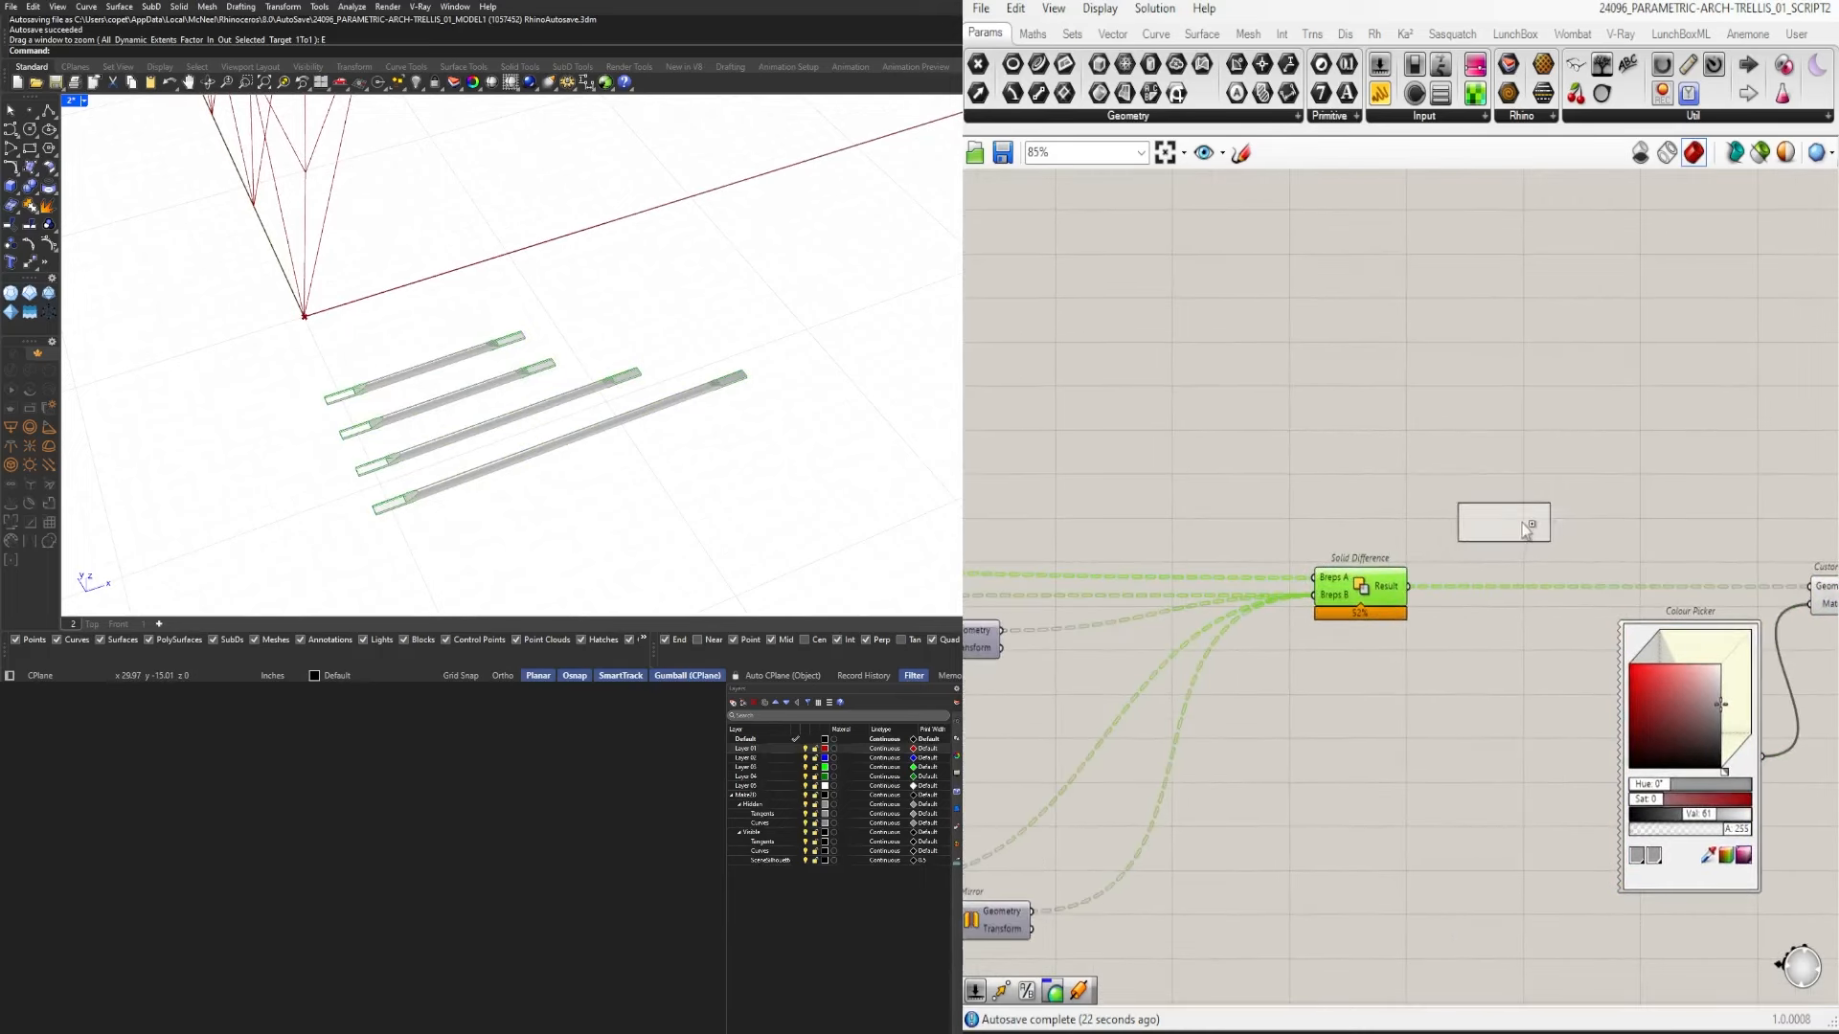
drag(1408, 585, 1460, 512)
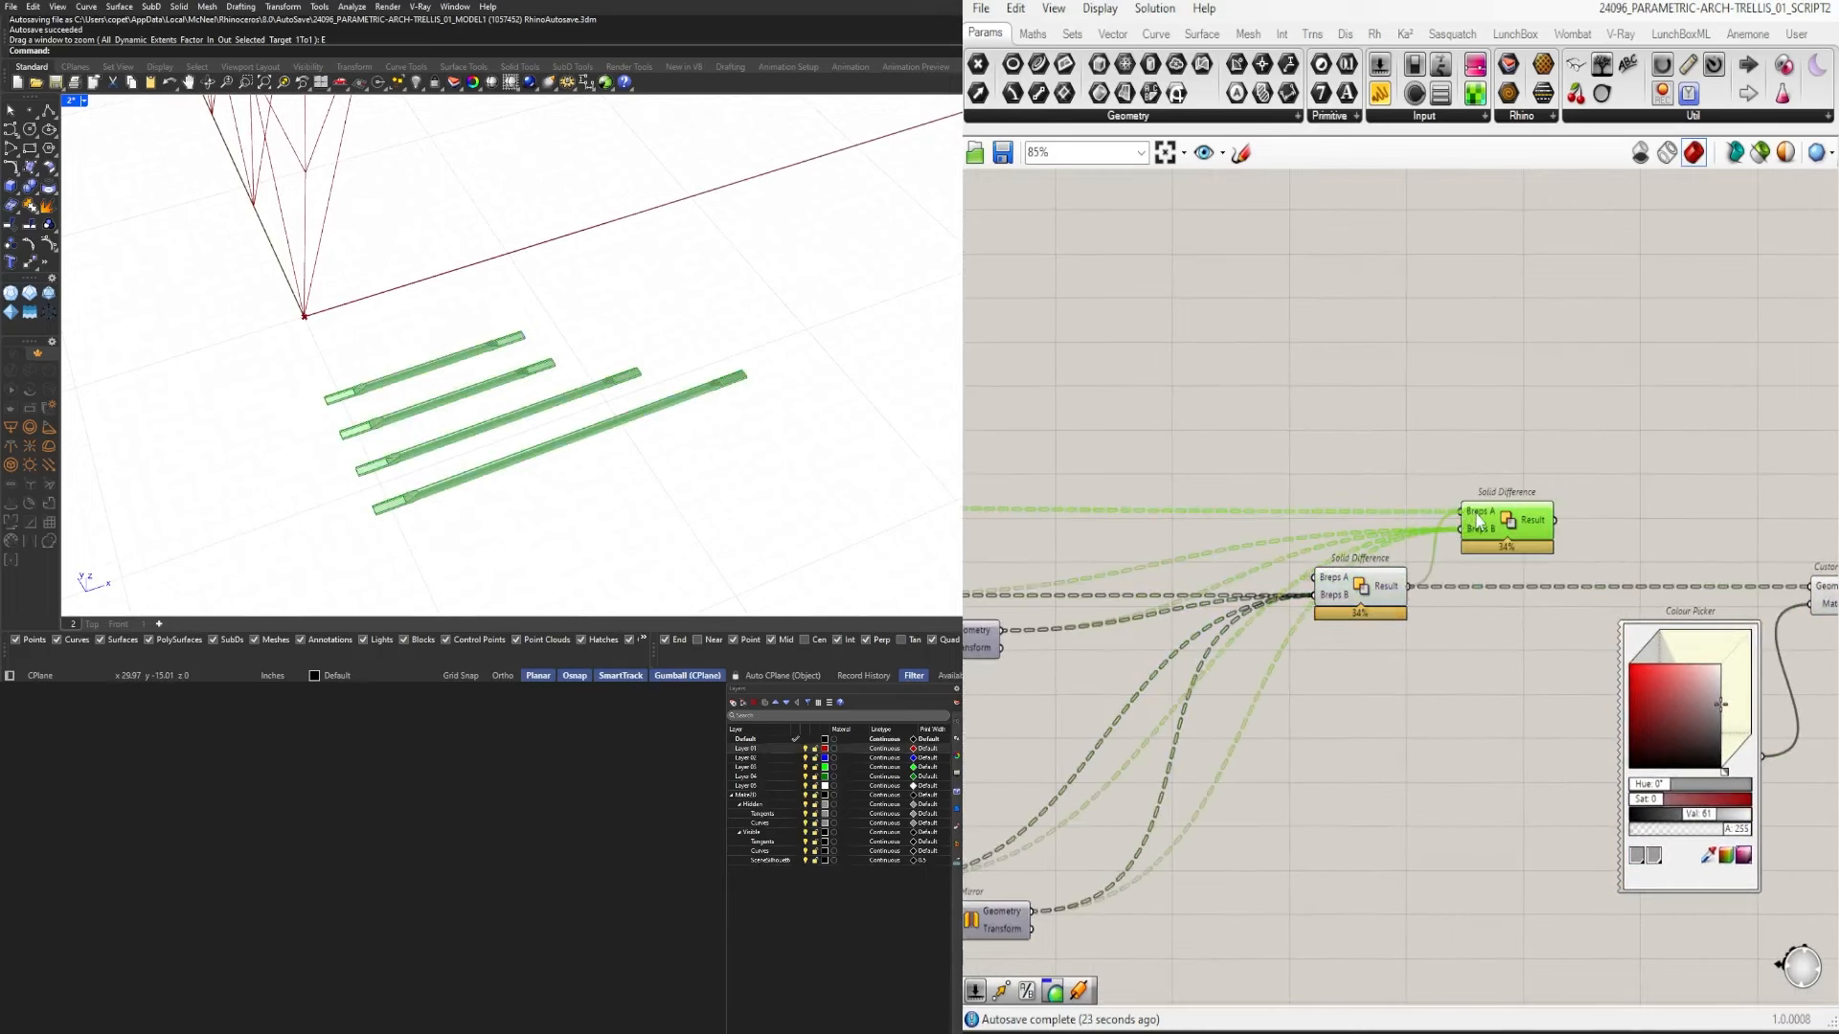
Trace back to the bolt hole solids and wire them into Breps B of the second Solid Difference, replacing its copied inputs.
click(1375, 468)
scroll(1473, 462, down, 3)
right_drag(1164, 490, 1439, 562)
scroll(1173, 422, up, 4)
scroll(1188, 424, down, 4)
scroll(1606, 466, up, 4)
drag(1186, 424, 1561, 622)
scroll(1364, 604, down, 4)
scroll(1636, 618, up, 4)
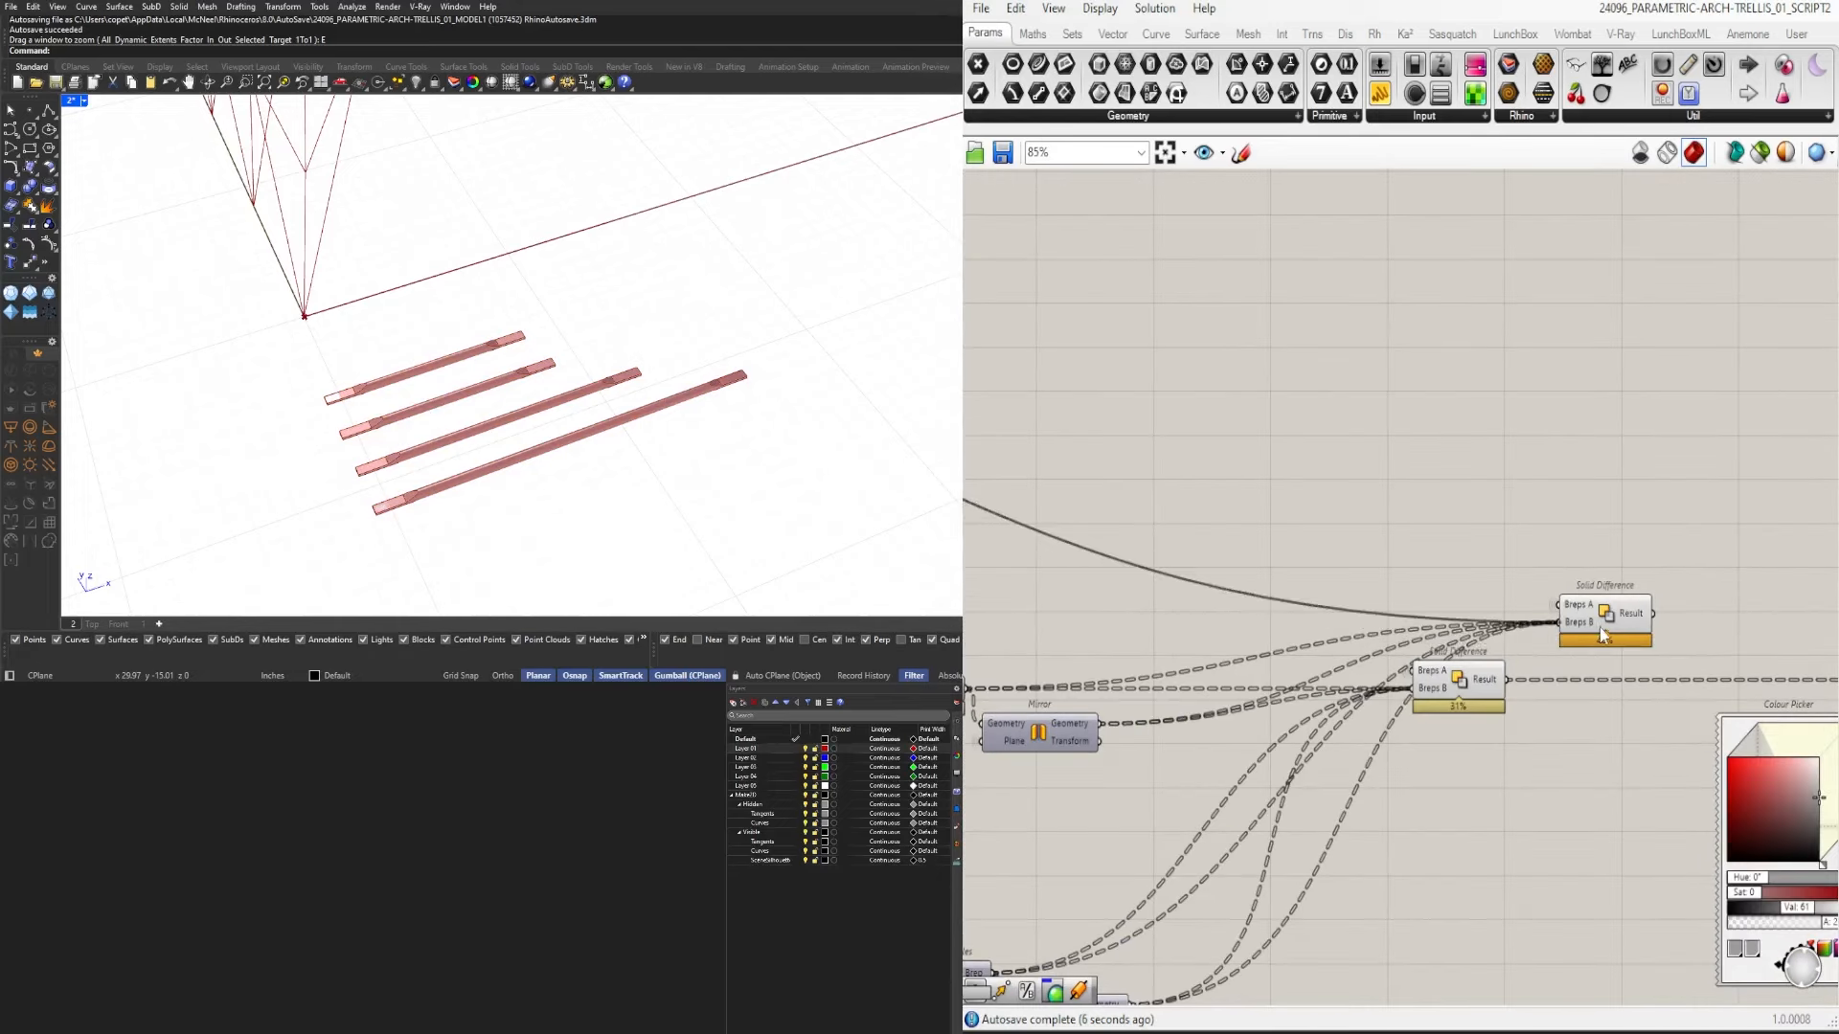
Reposition the second Solid Difference and connect its Result to the Geometry input of Custom Preview.
scroll(1618, 623, up, 4)
click(1578, 640)
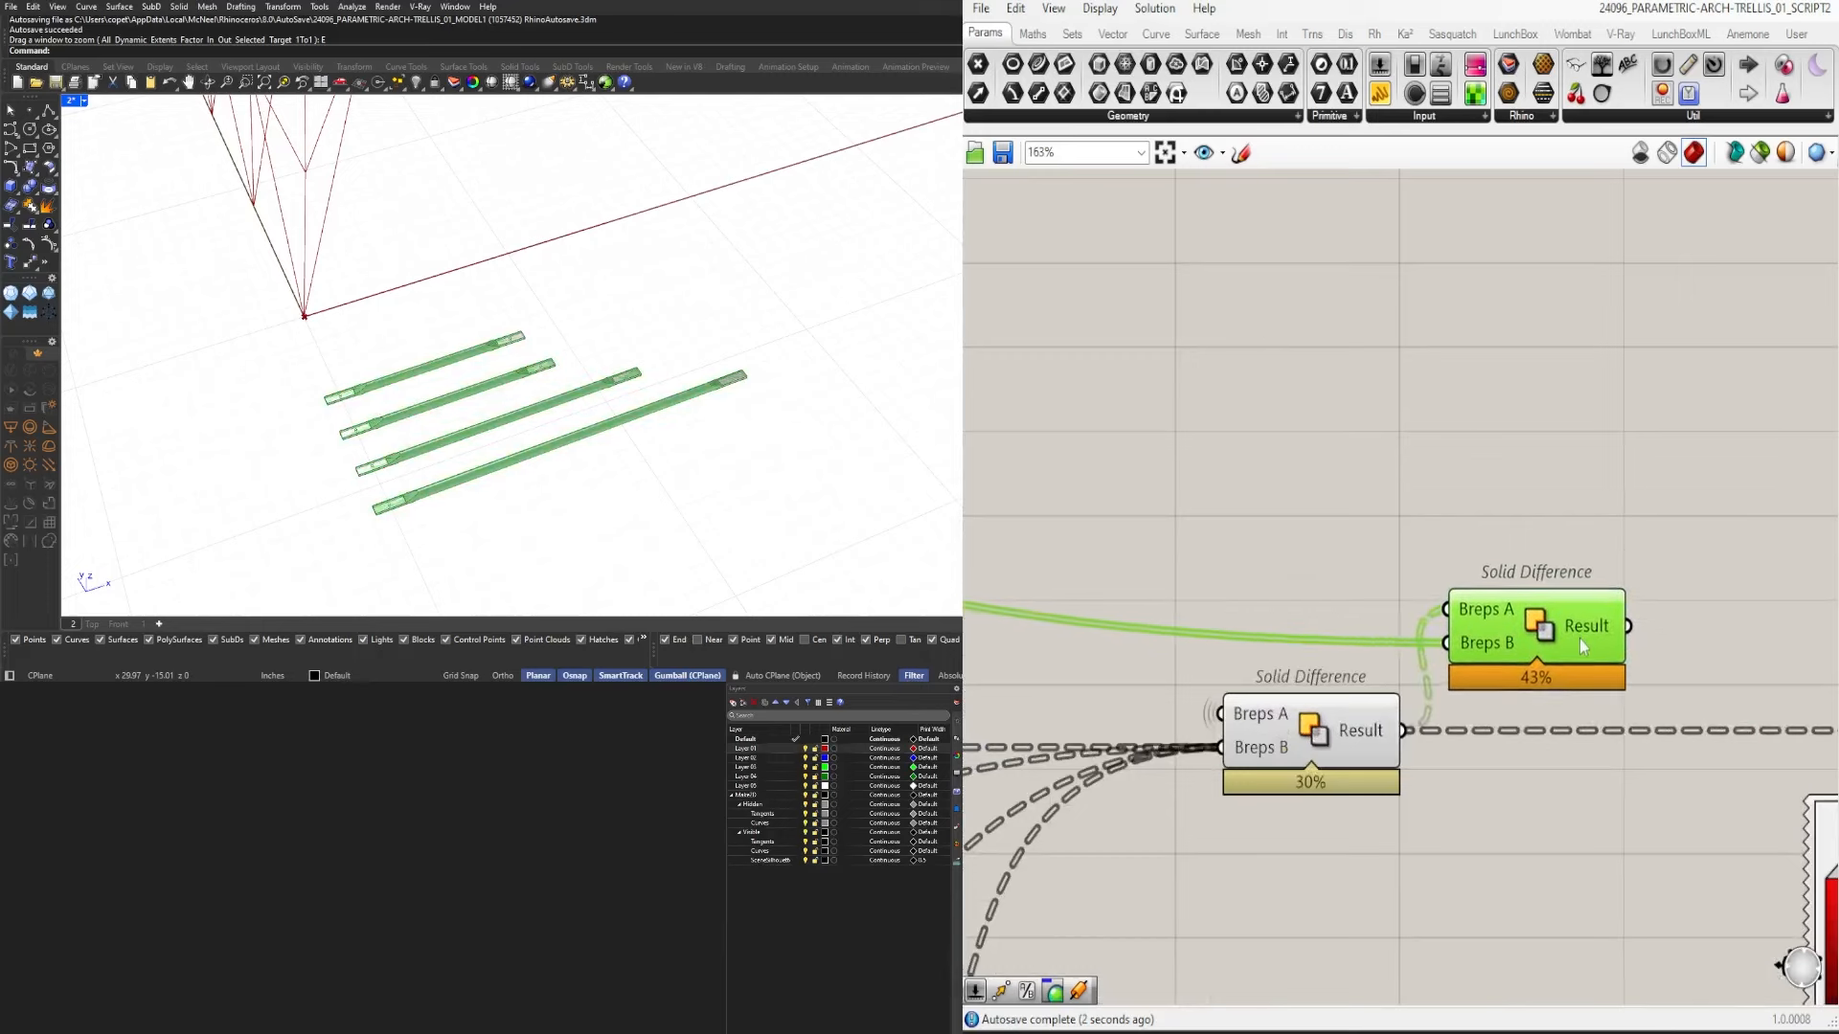
drag(1631, 644, 1643, 644)
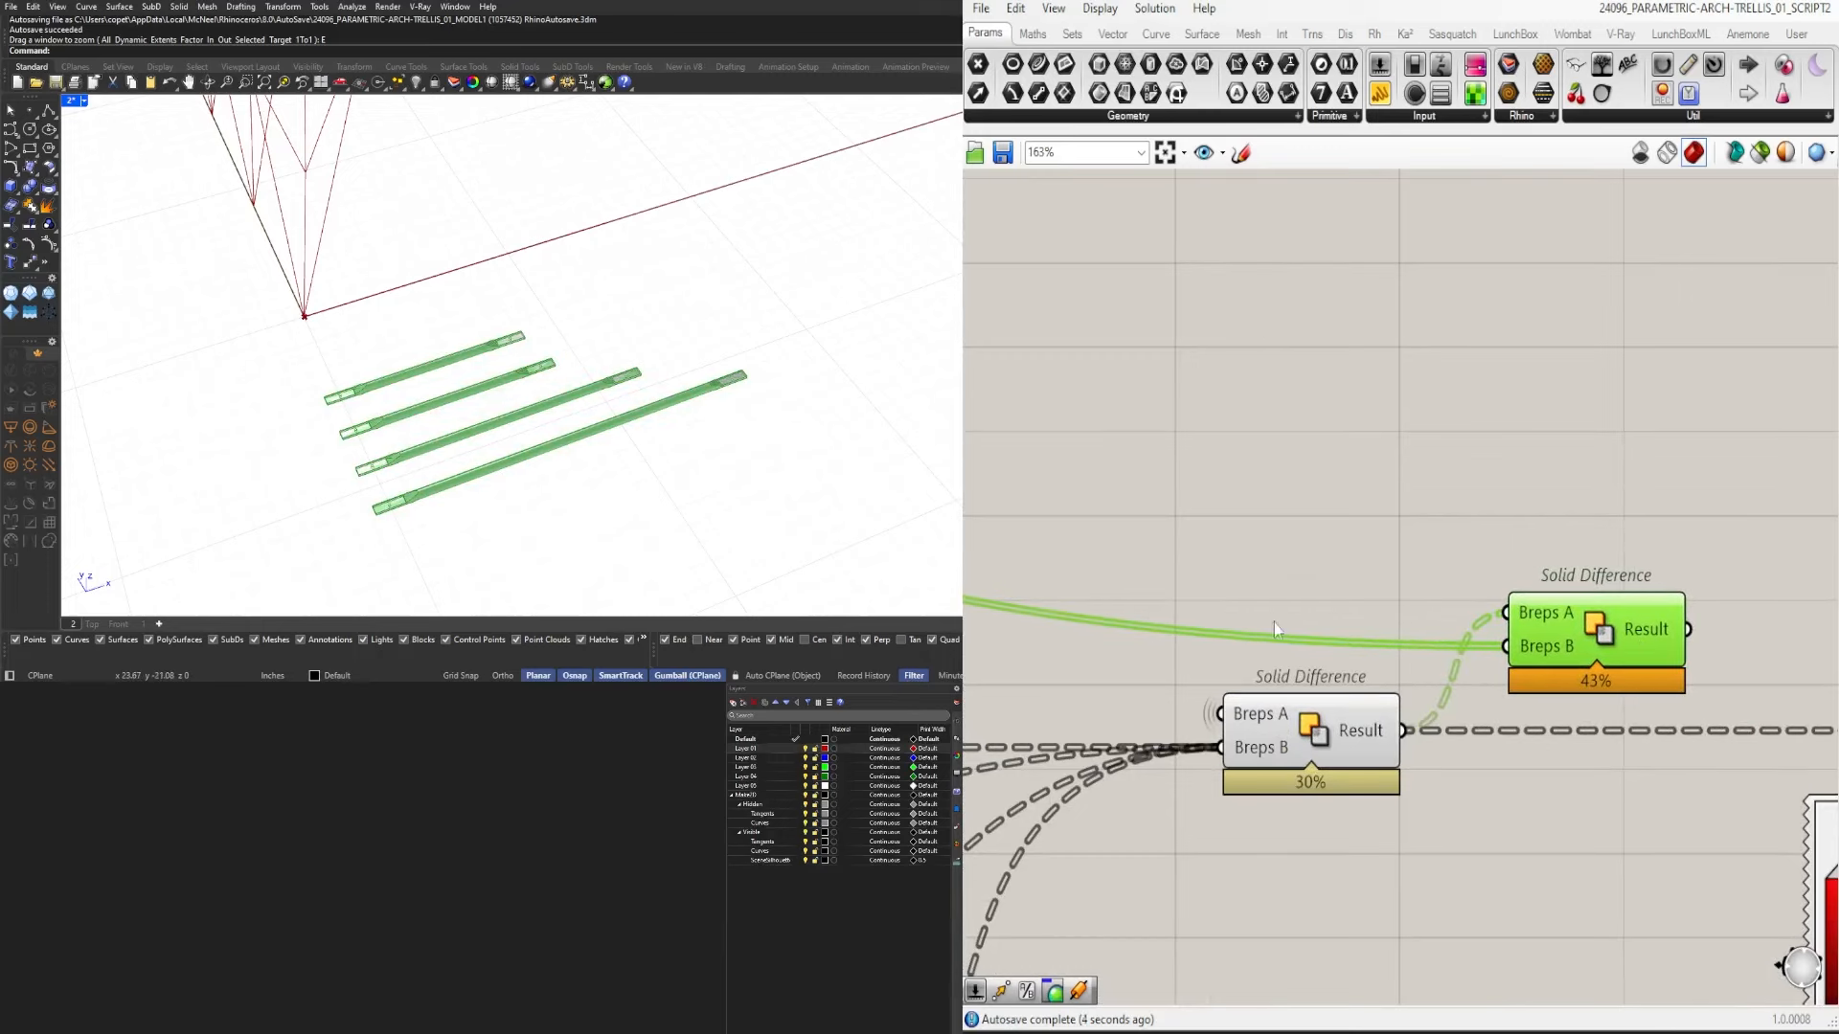
right_drag(1548, 640, 1274, 618)
scroll(1354, 628, down, 2)
drag(1394, 613, 1743, 686)
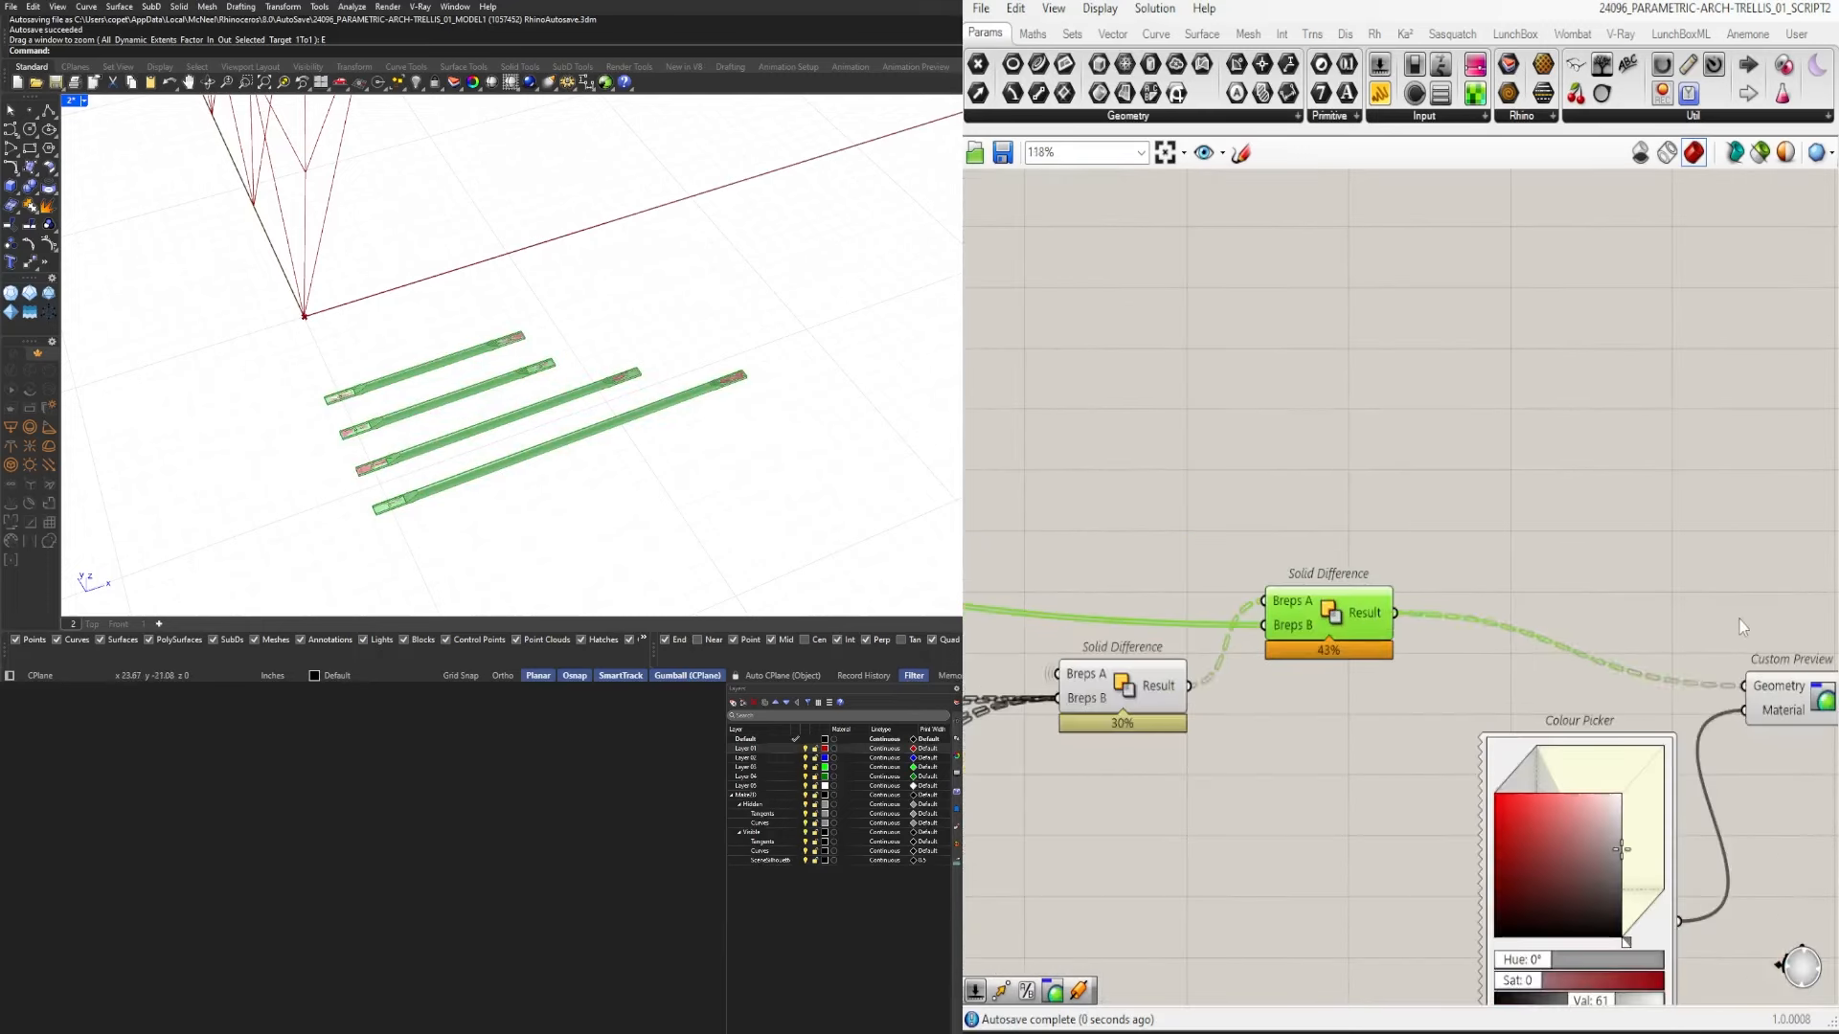
Set the wire display of the second Solid Difference's Breps B input to Hidden and move the component closer to the first.
scroll(1751, 712, down, 1)
right_drag(1437, 708, 1627, 582)
click(1551, 499)
scroll(407, 450, up, 10)
right_click(1519, 510)
mouse_move(1700, 571)
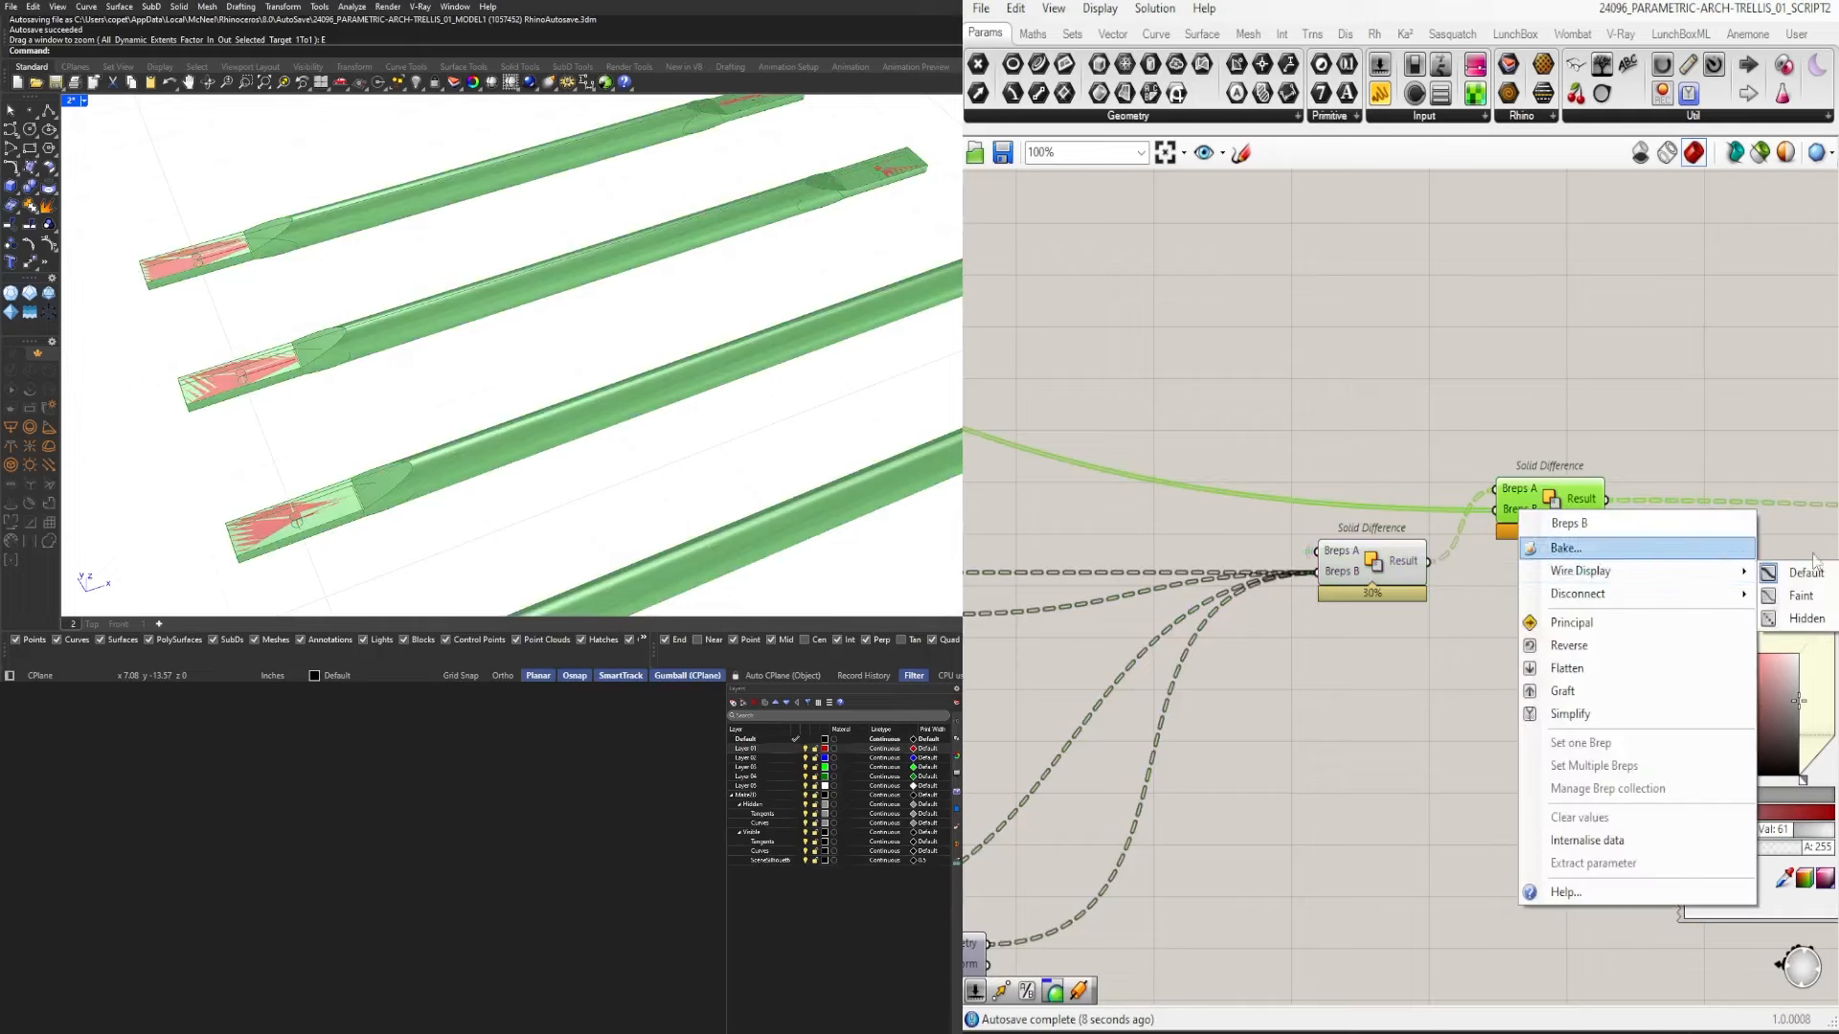
click(1806, 619)
drag(1553, 512, 1522, 518)
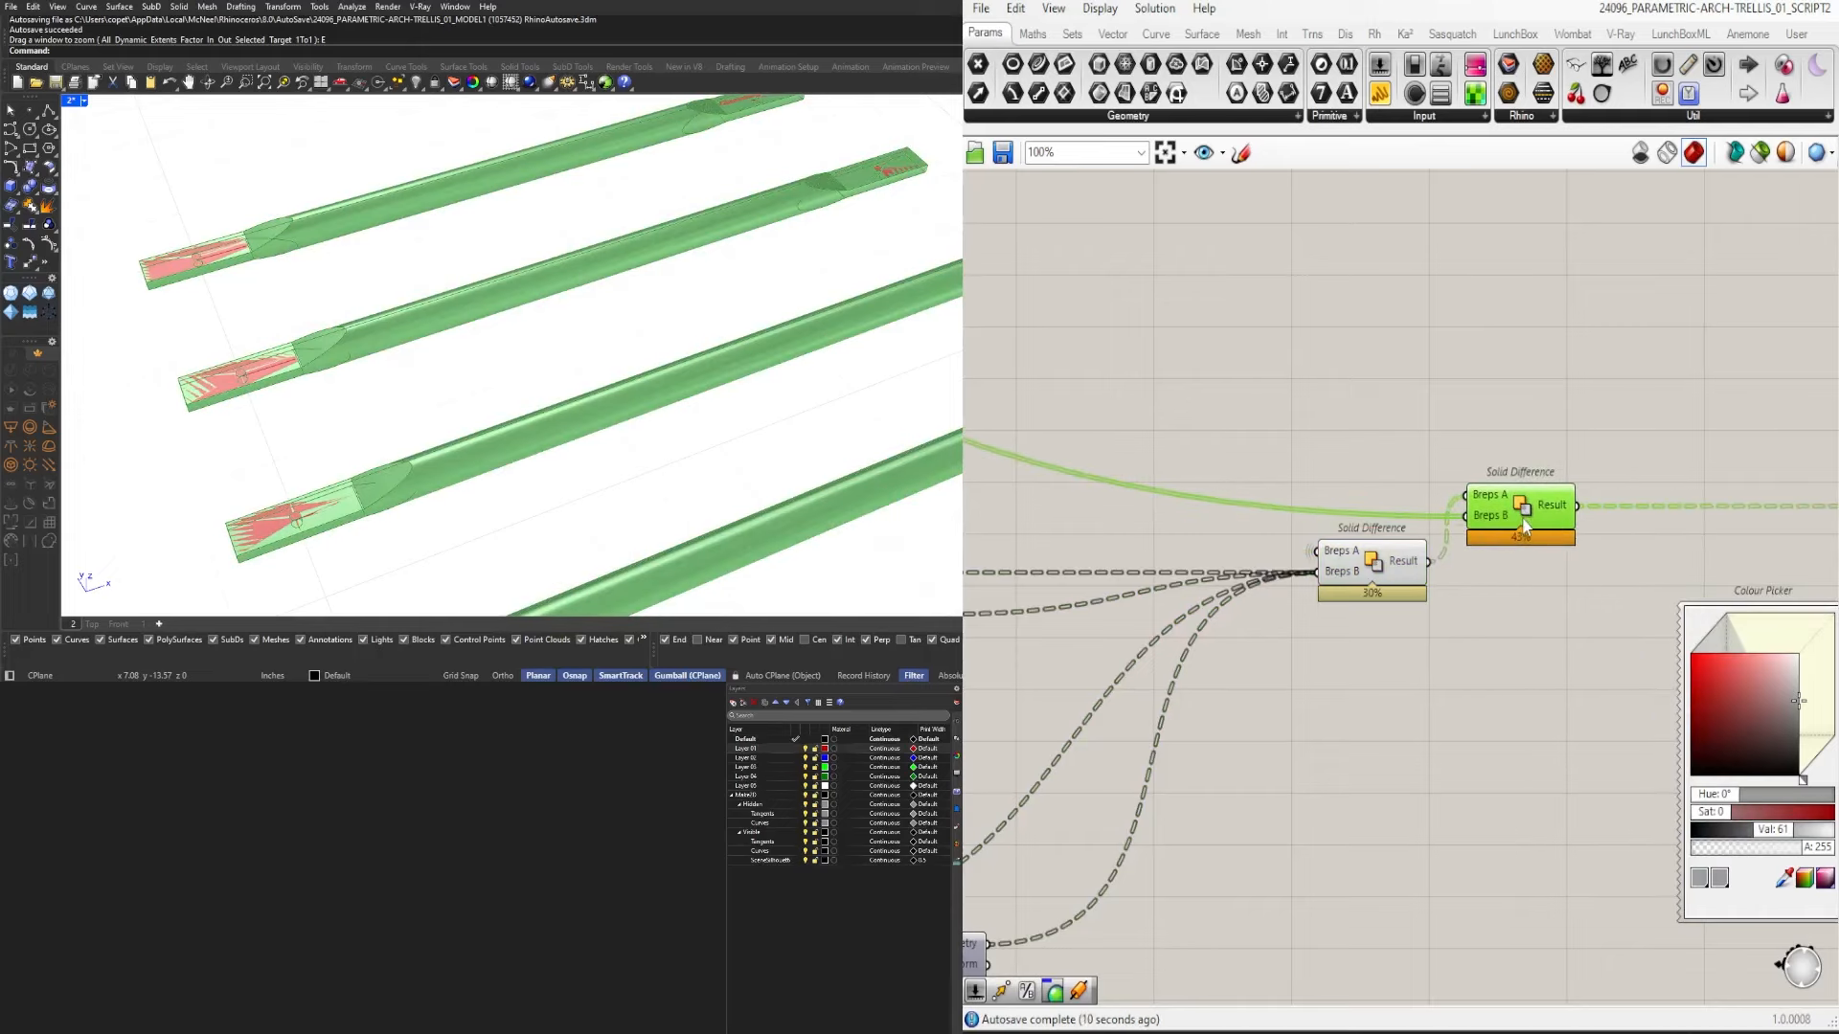
Examine the Custom Preview and Colour Picker that display the second Solid Difference's result on the struts.
click(1705, 487)
right_drag(1705, 486, 1423, 487)
scroll(1423, 488, down, 3)
scroll(1551, 518, up, 3)
click(1609, 510)
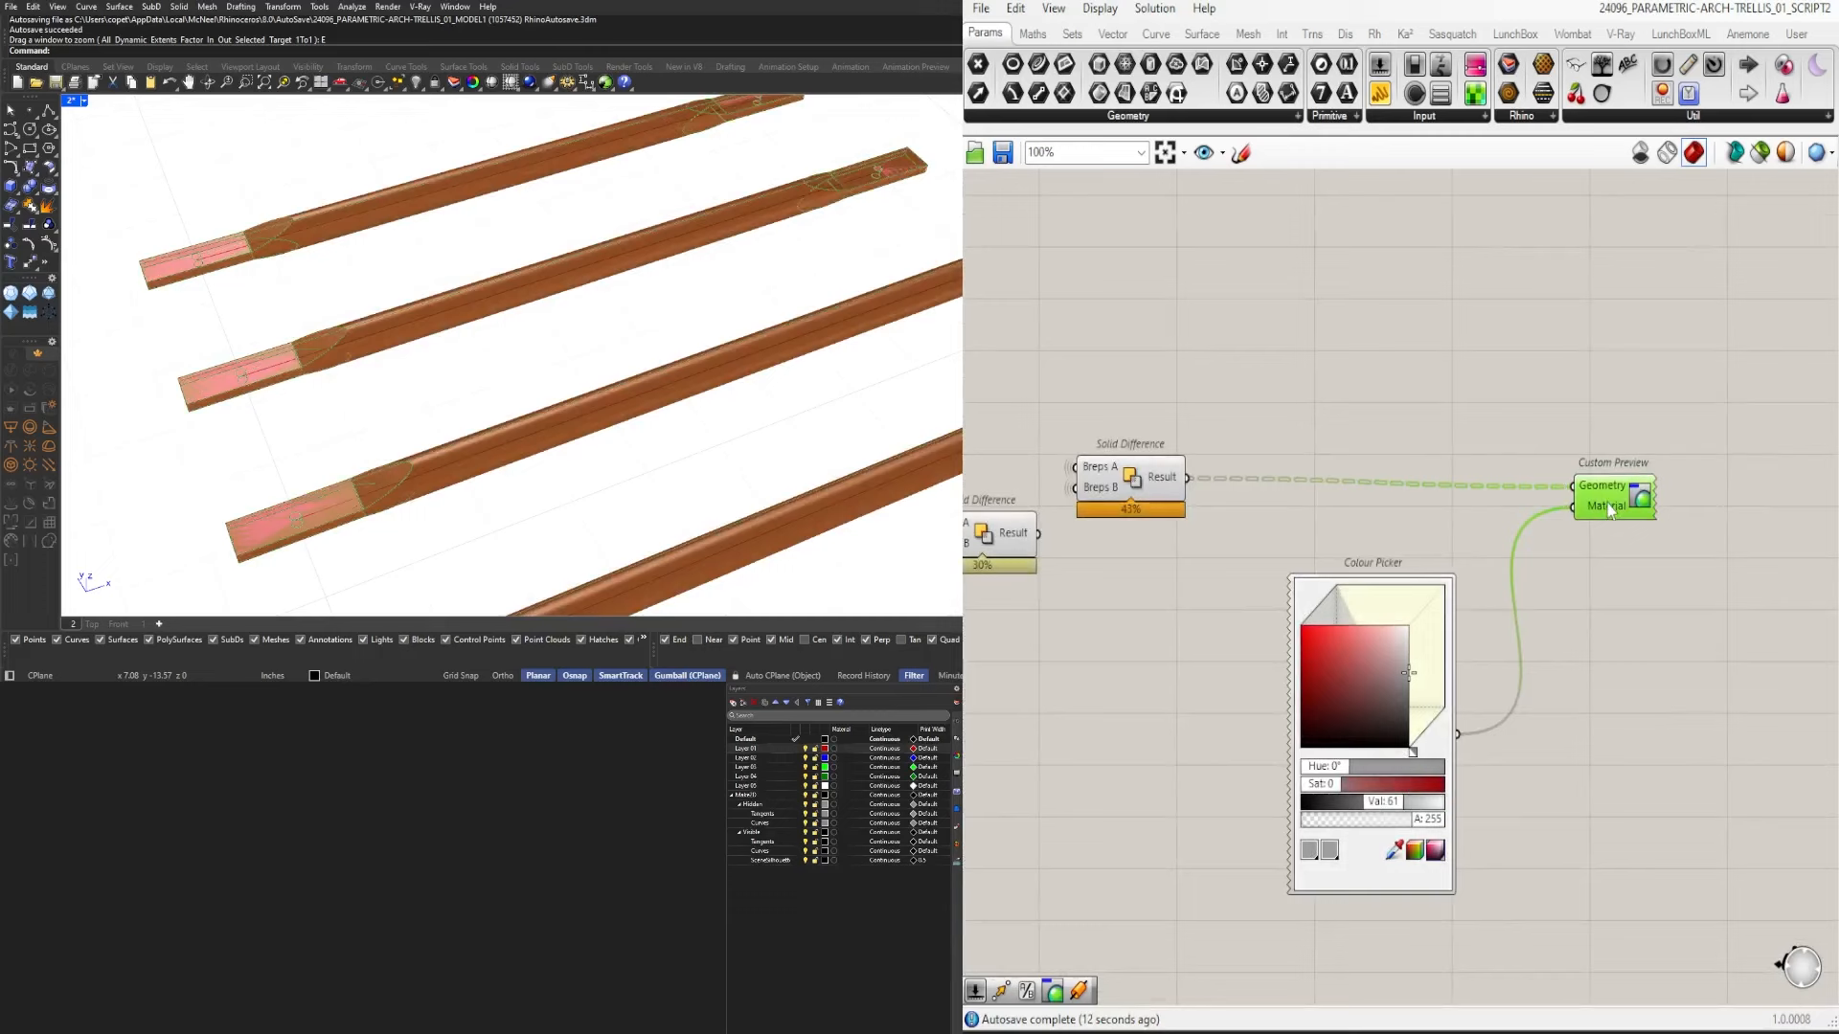
right_drag(1448, 797, 1714, 709)
right_drag(1681, 643, 1412, 711)
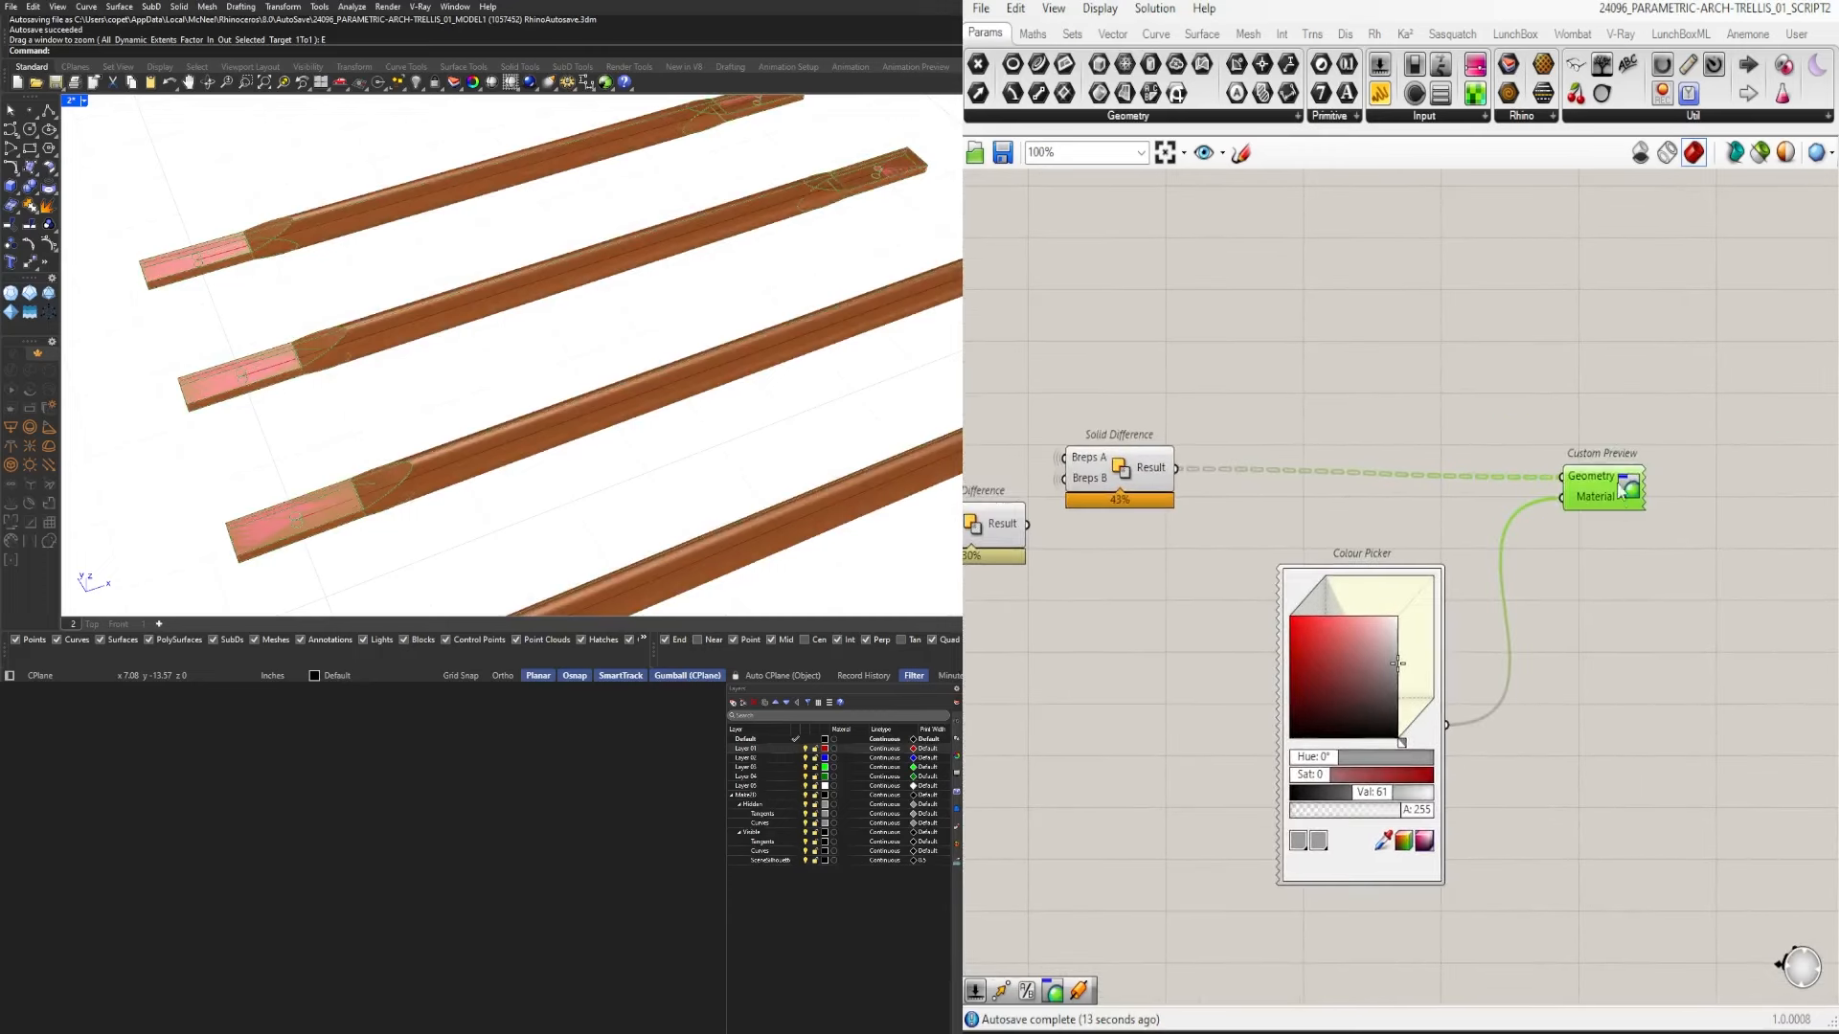
click(1654, 460)
click(1591, 507)
click(1494, 546)
Turn off the preview of both Solid Difference components.
right_drag(1341, 632, 1626, 584)
drag(1488, 559, 1277, 360)
middle_click(1277, 359)
click(1329, 299)
click(1581, 329)
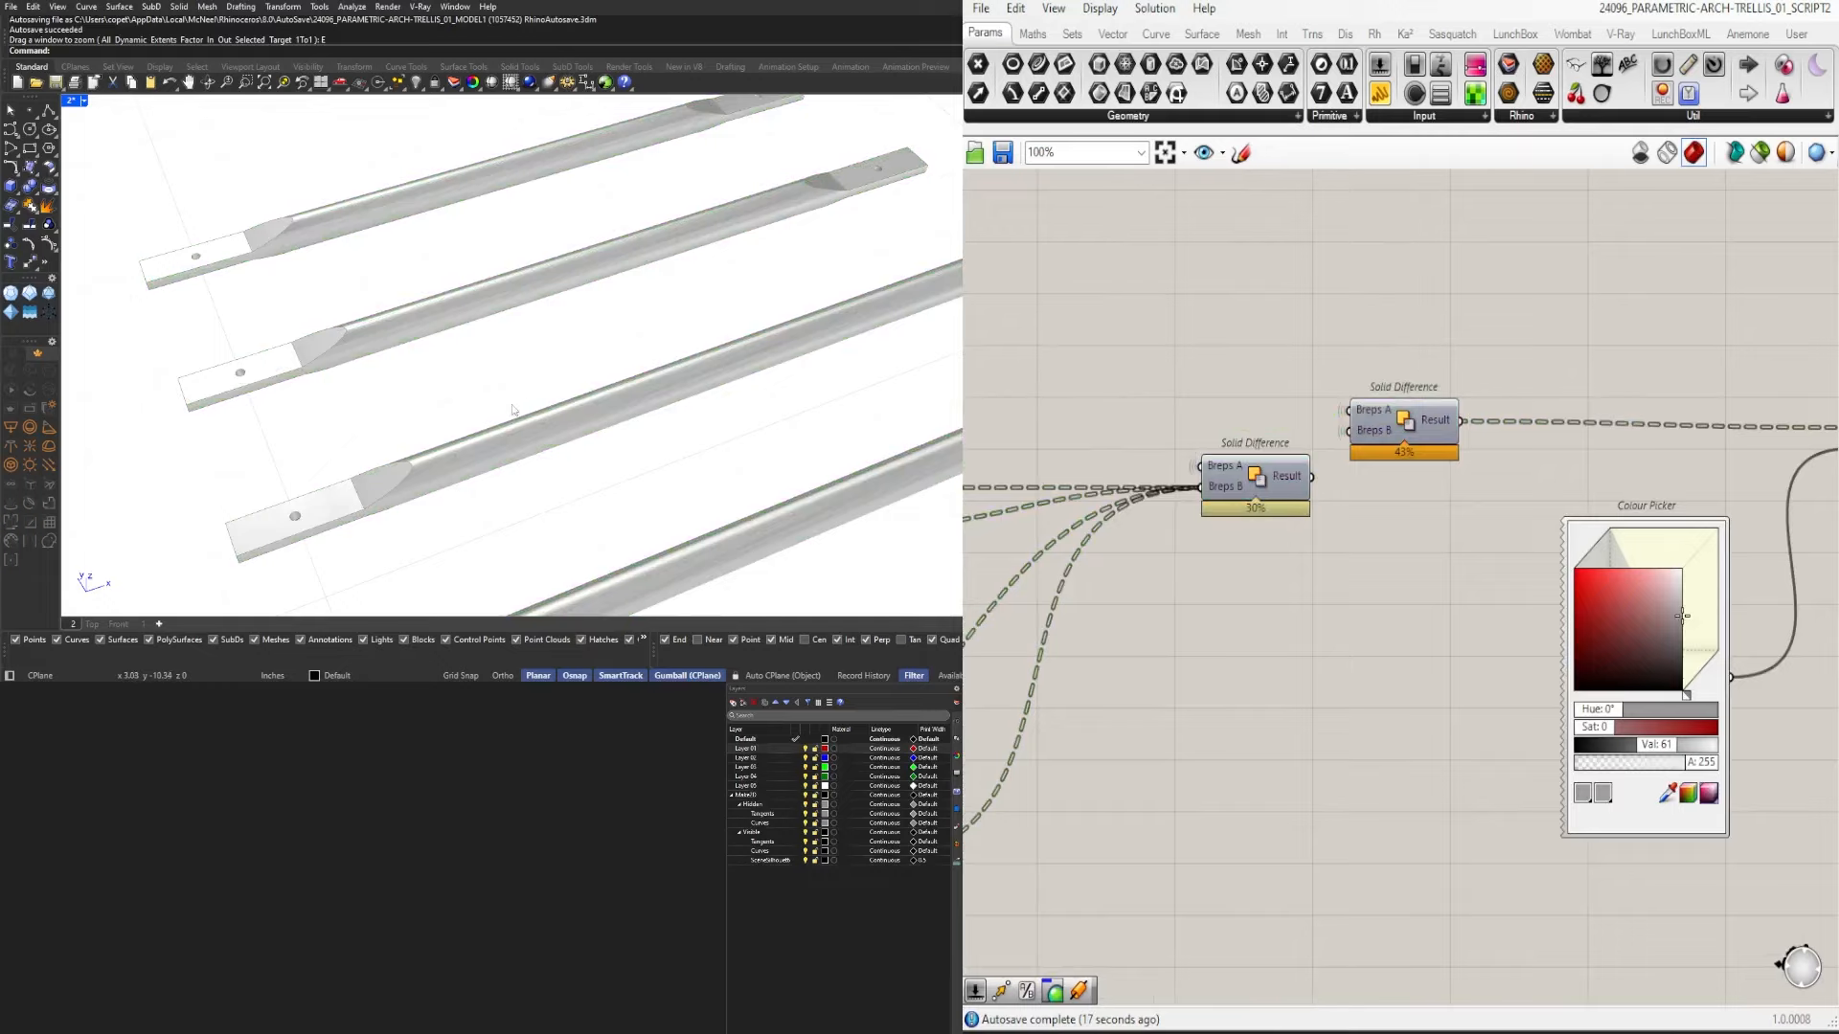
Try other values, down to 0.592, on the slider feeding the Start and End of the strut centreline's Extend Curve.
scroll(854, 305, down, 7)
scroll(1499, 500, down, 2)
scroll(1475, 523, down, 4)
right_drag(1150, 575, 1564, 565)
scroll(1284, 466, up, 6)
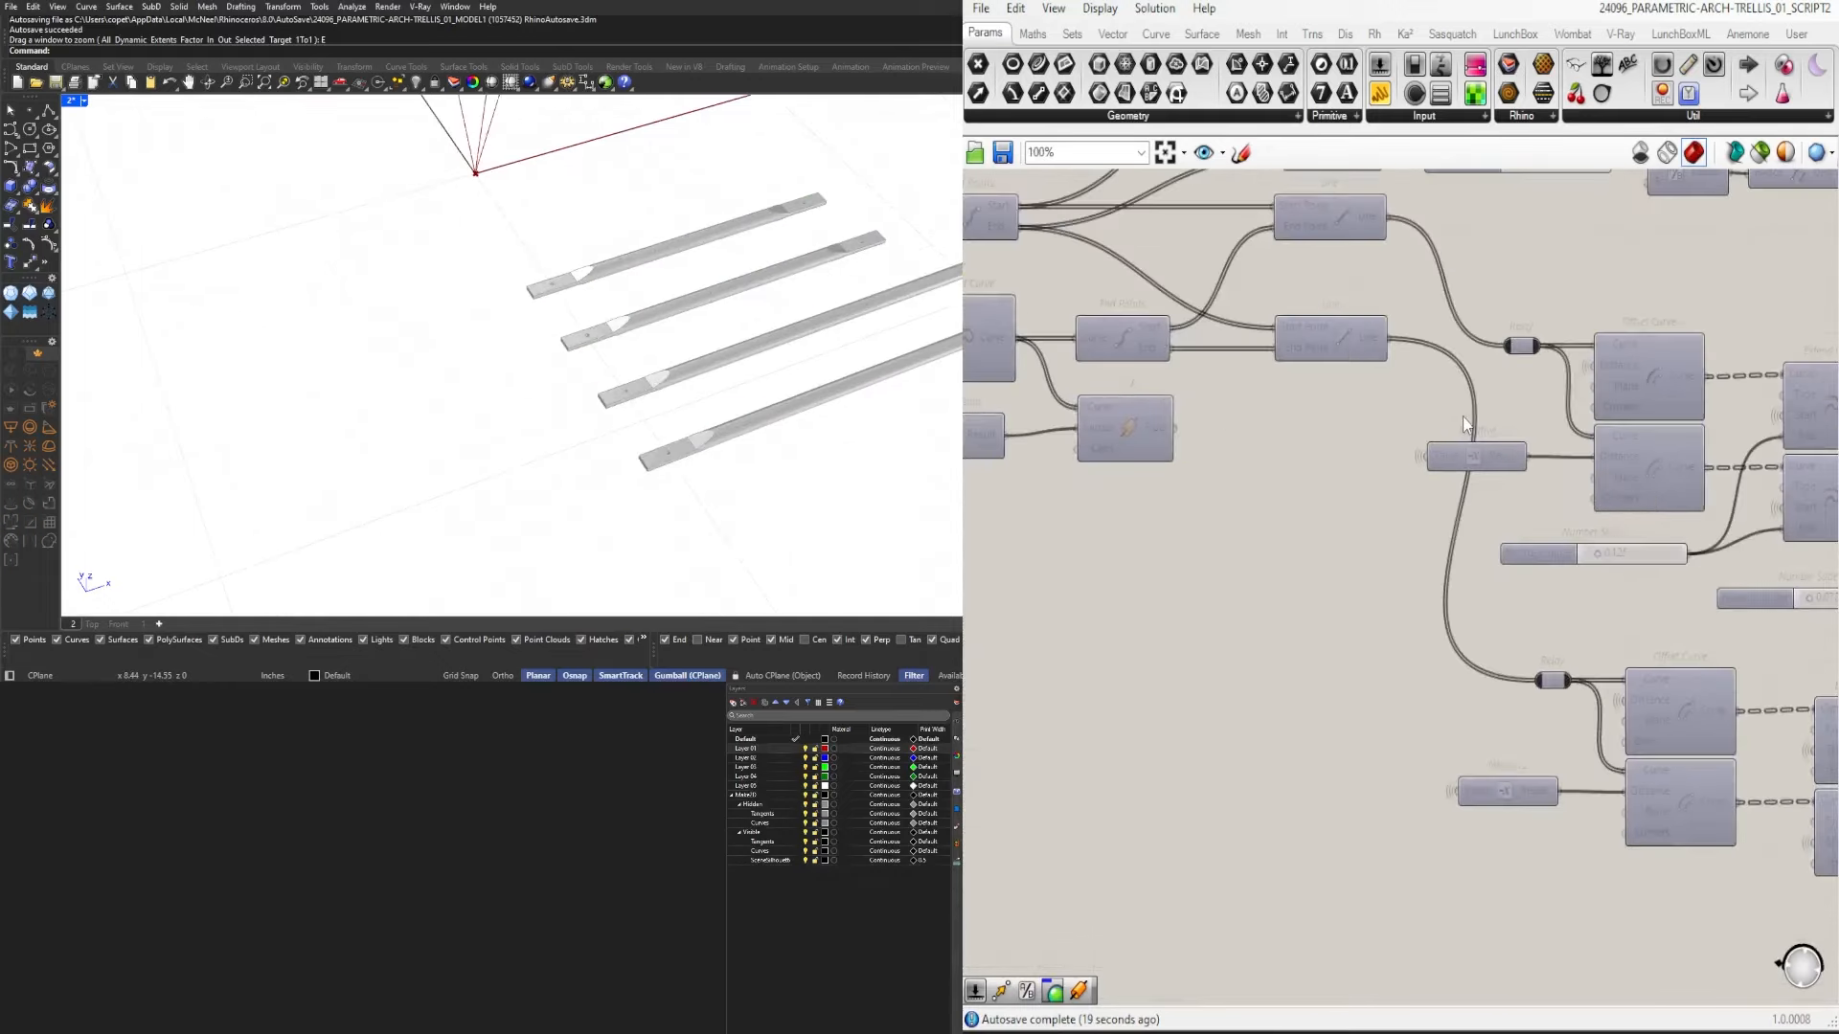
right_drag(1284, 462, 1616, 523)
right_drag(1280, 478, 1350, 503)
scroll(1149, 434, up, 10)
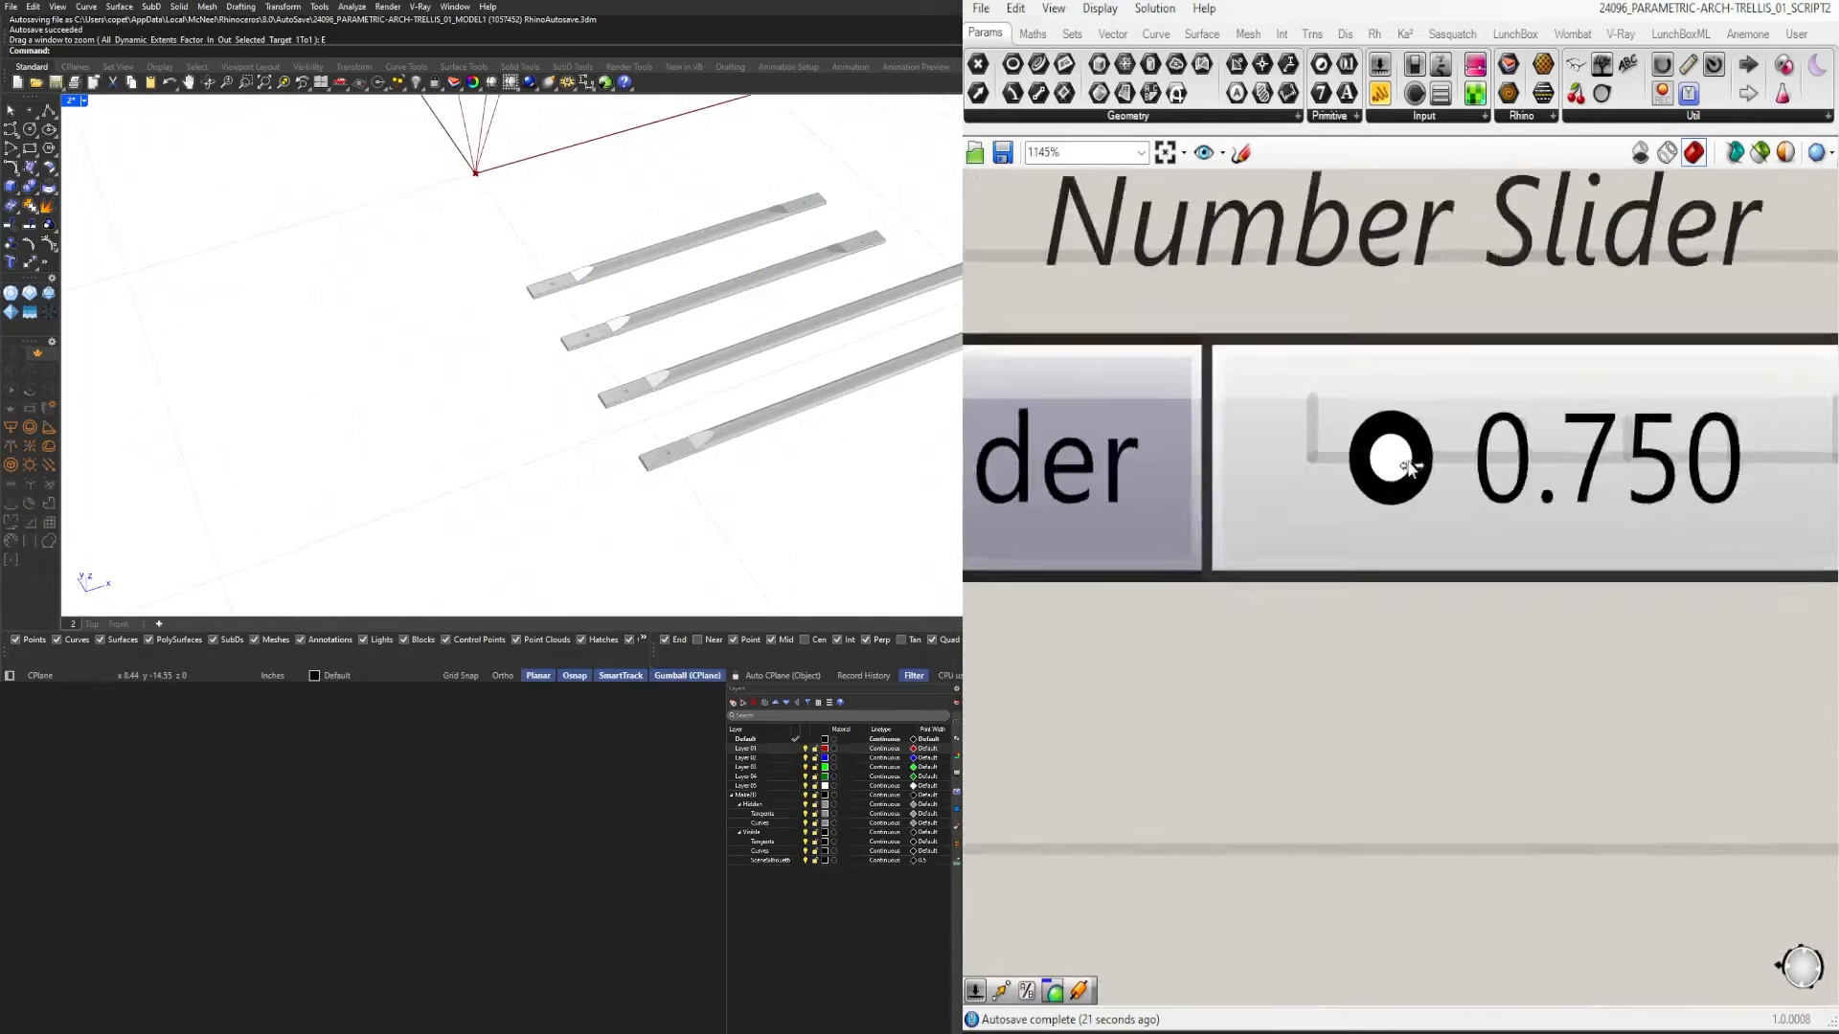
scroll(680, 433, up, 3)
scroll(680, 434, up, 5)
scroll(1337, 459, up, 1)
drag(1384, 442, 1456, 462)
Set the slider feeding the strut centreline's Extend Curve to 0.75 and check the strut ends.
double_click(1456, 462)
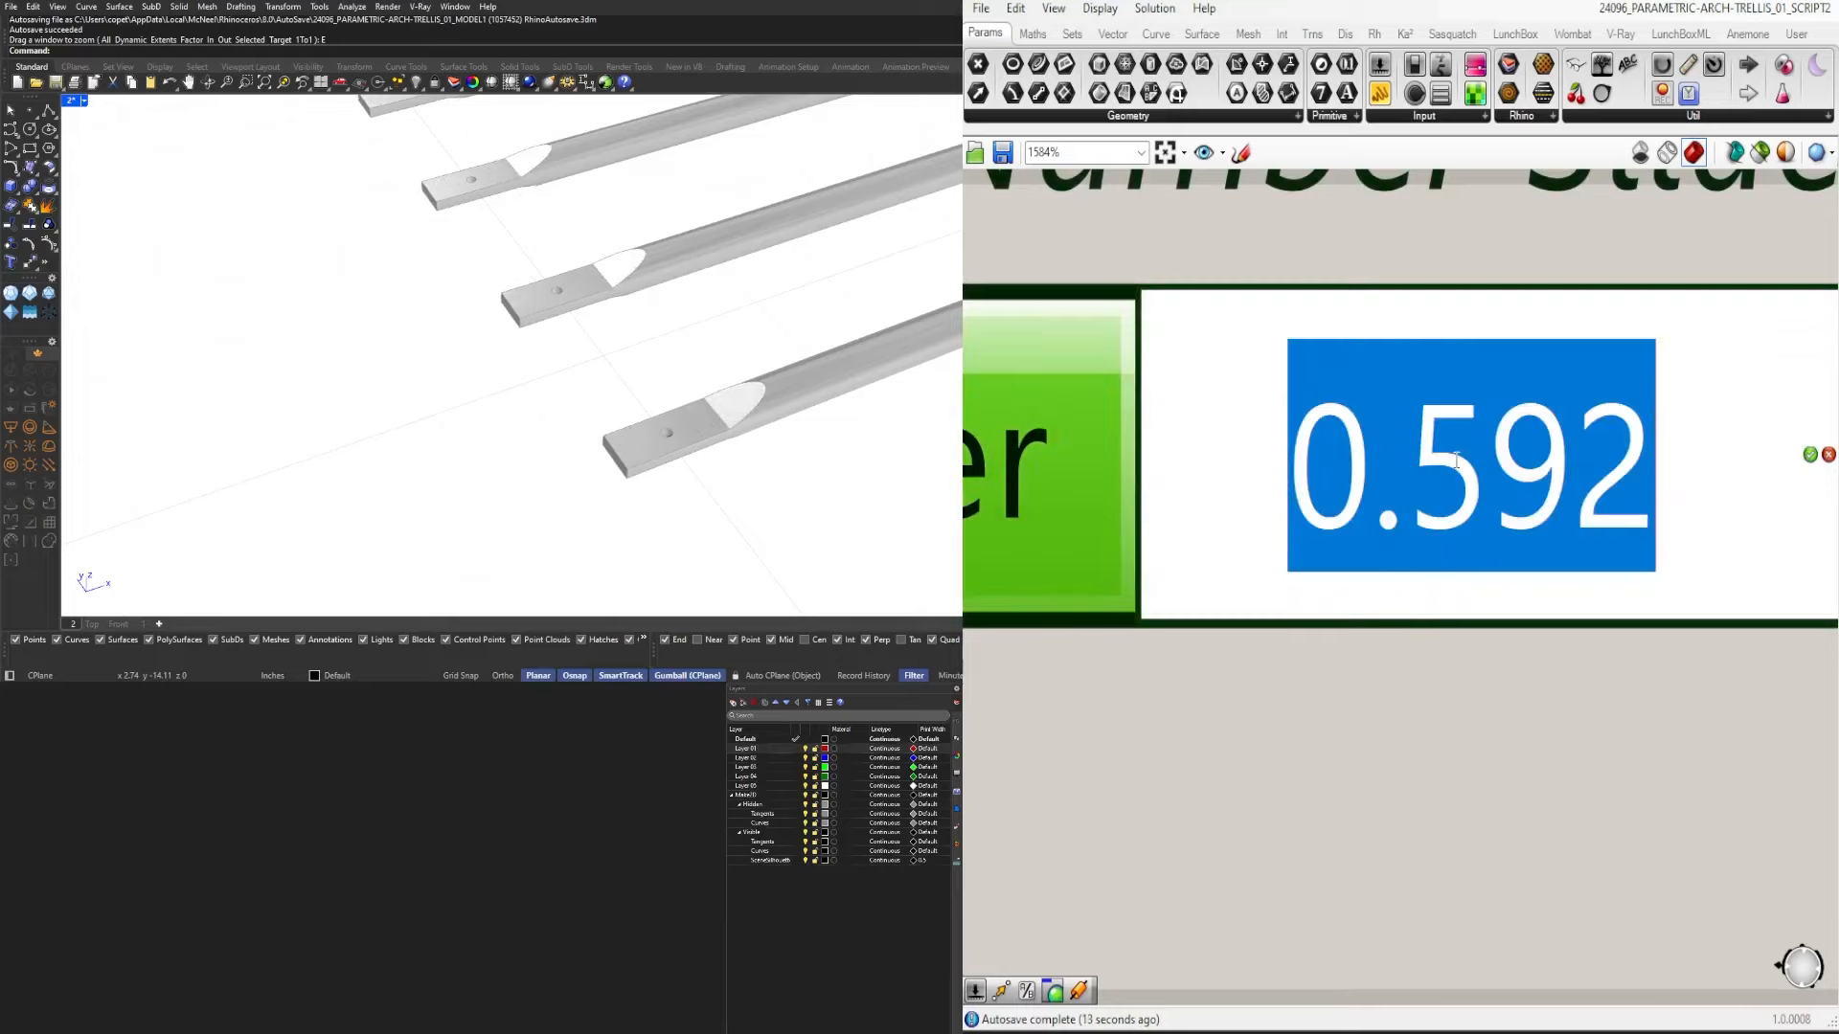
text(.75)
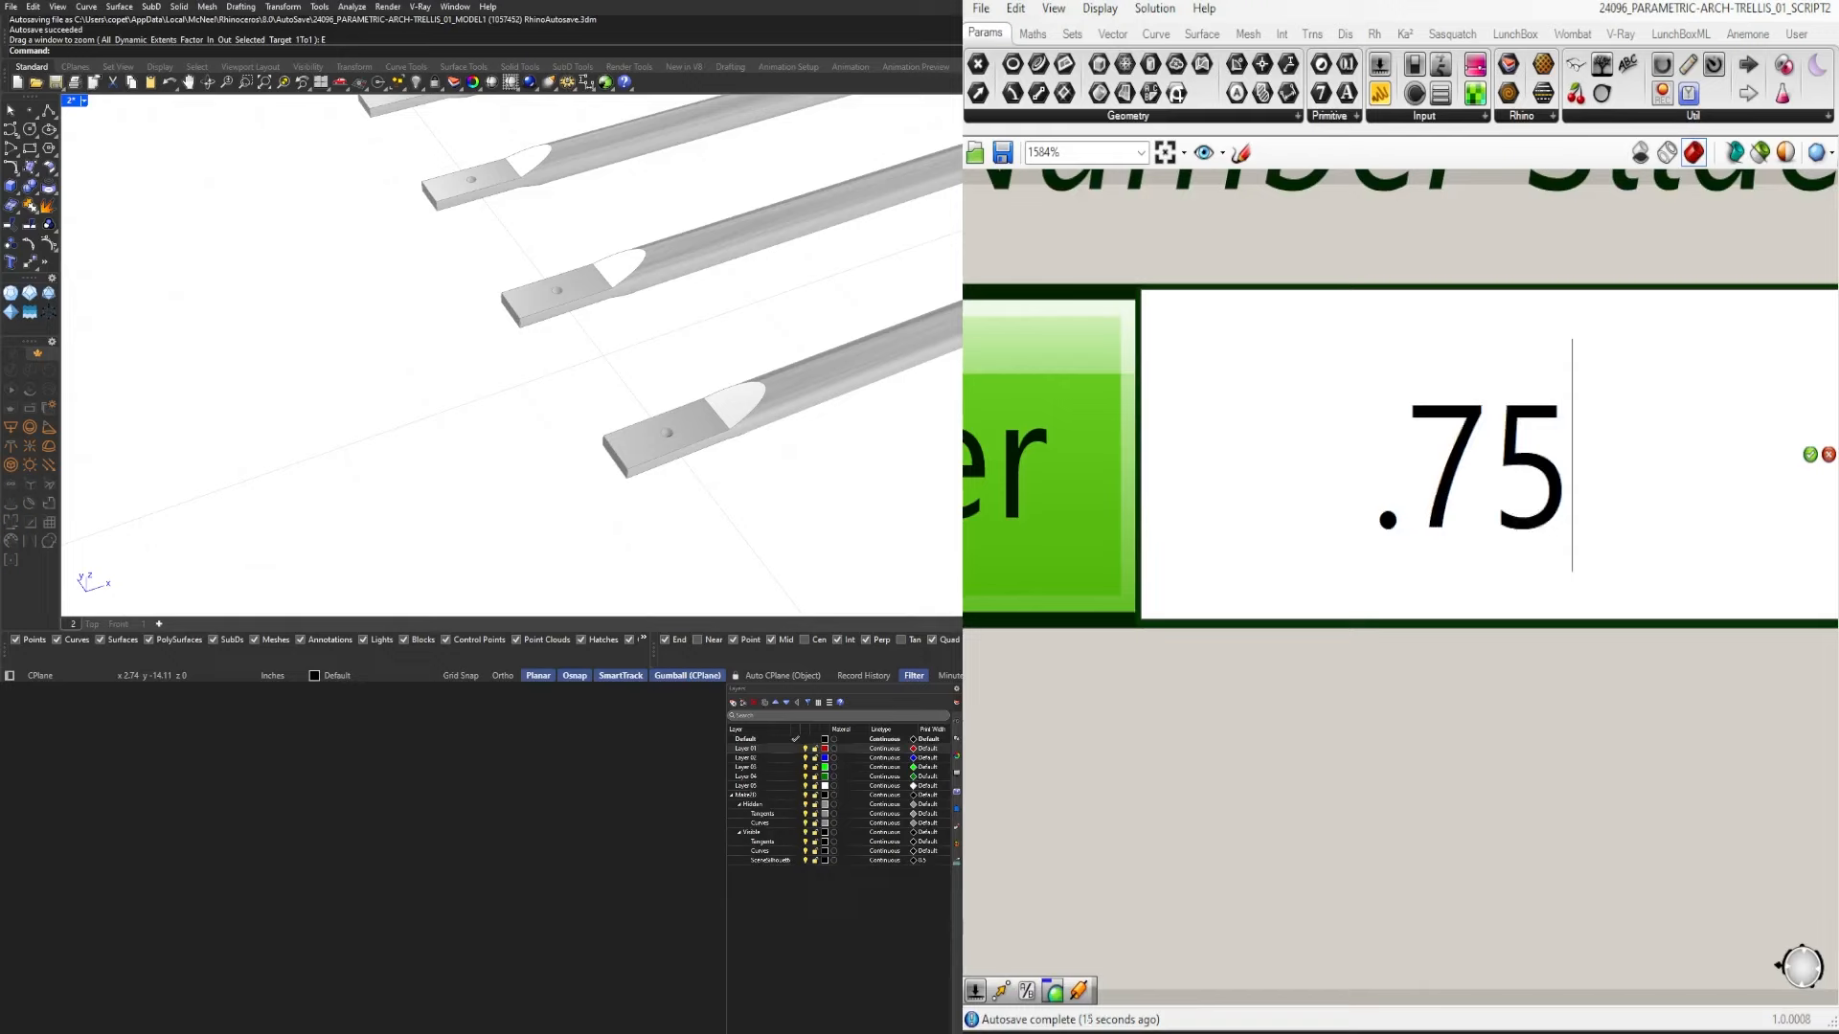
key(Return)
scroll(504, 345, down, 3)
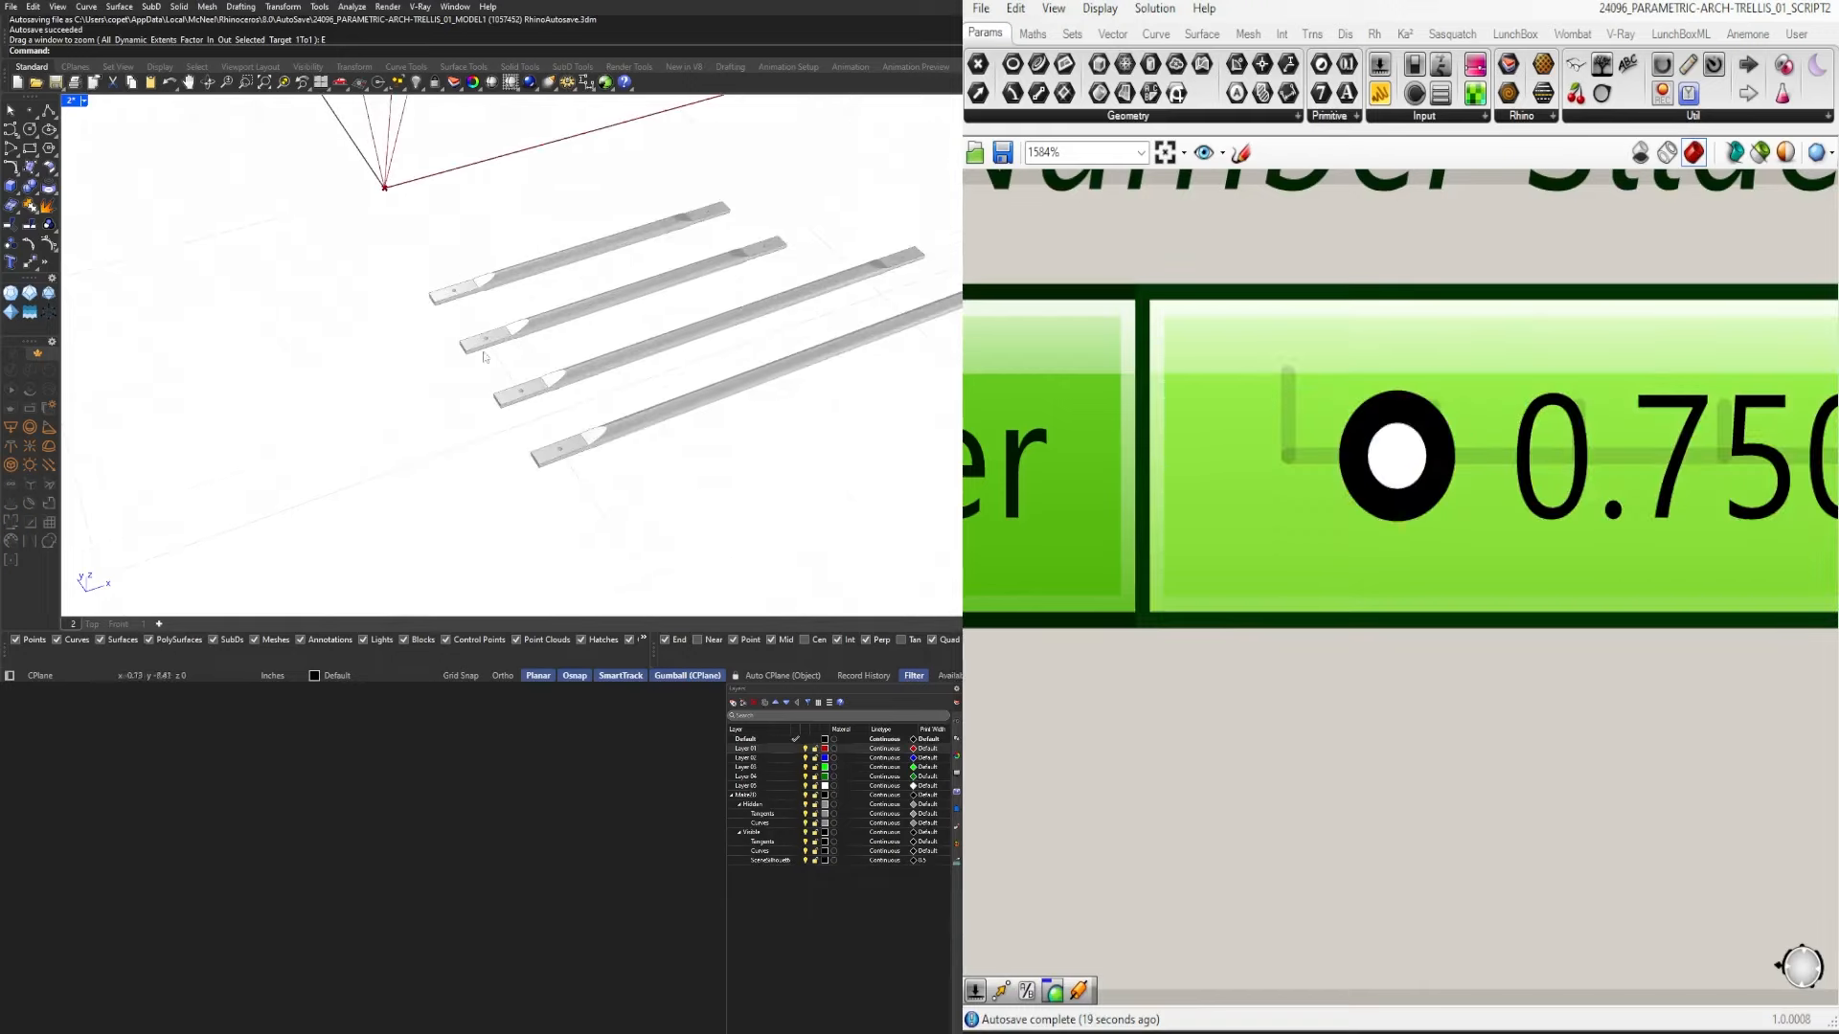
Set the slider feeding the Start and End of the strut centreline's Extend Curve to 0.5.
click(1538, 757)
scroll(1538, 757, down, 4)
right_drag(1599, 776, 1251, 754)
scroll(1221, 636, up, 2)
double_click(1222, 637)
text(.5)
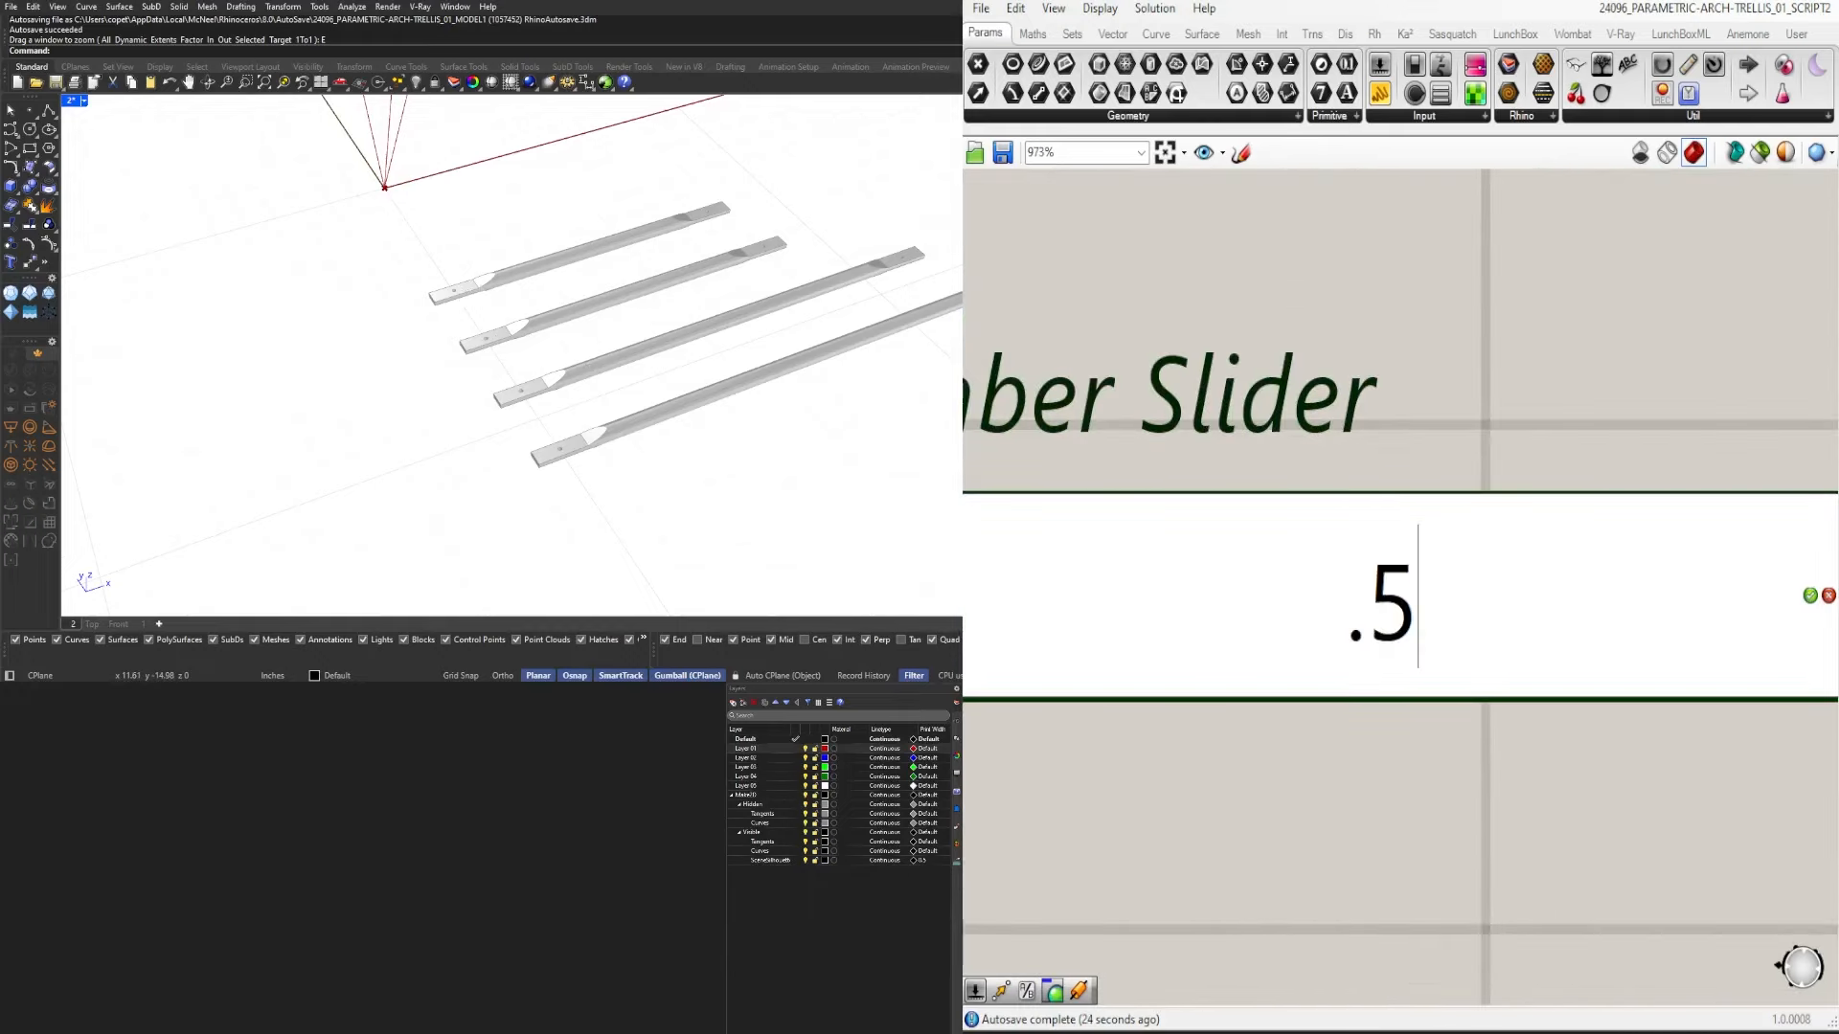
key(Return)
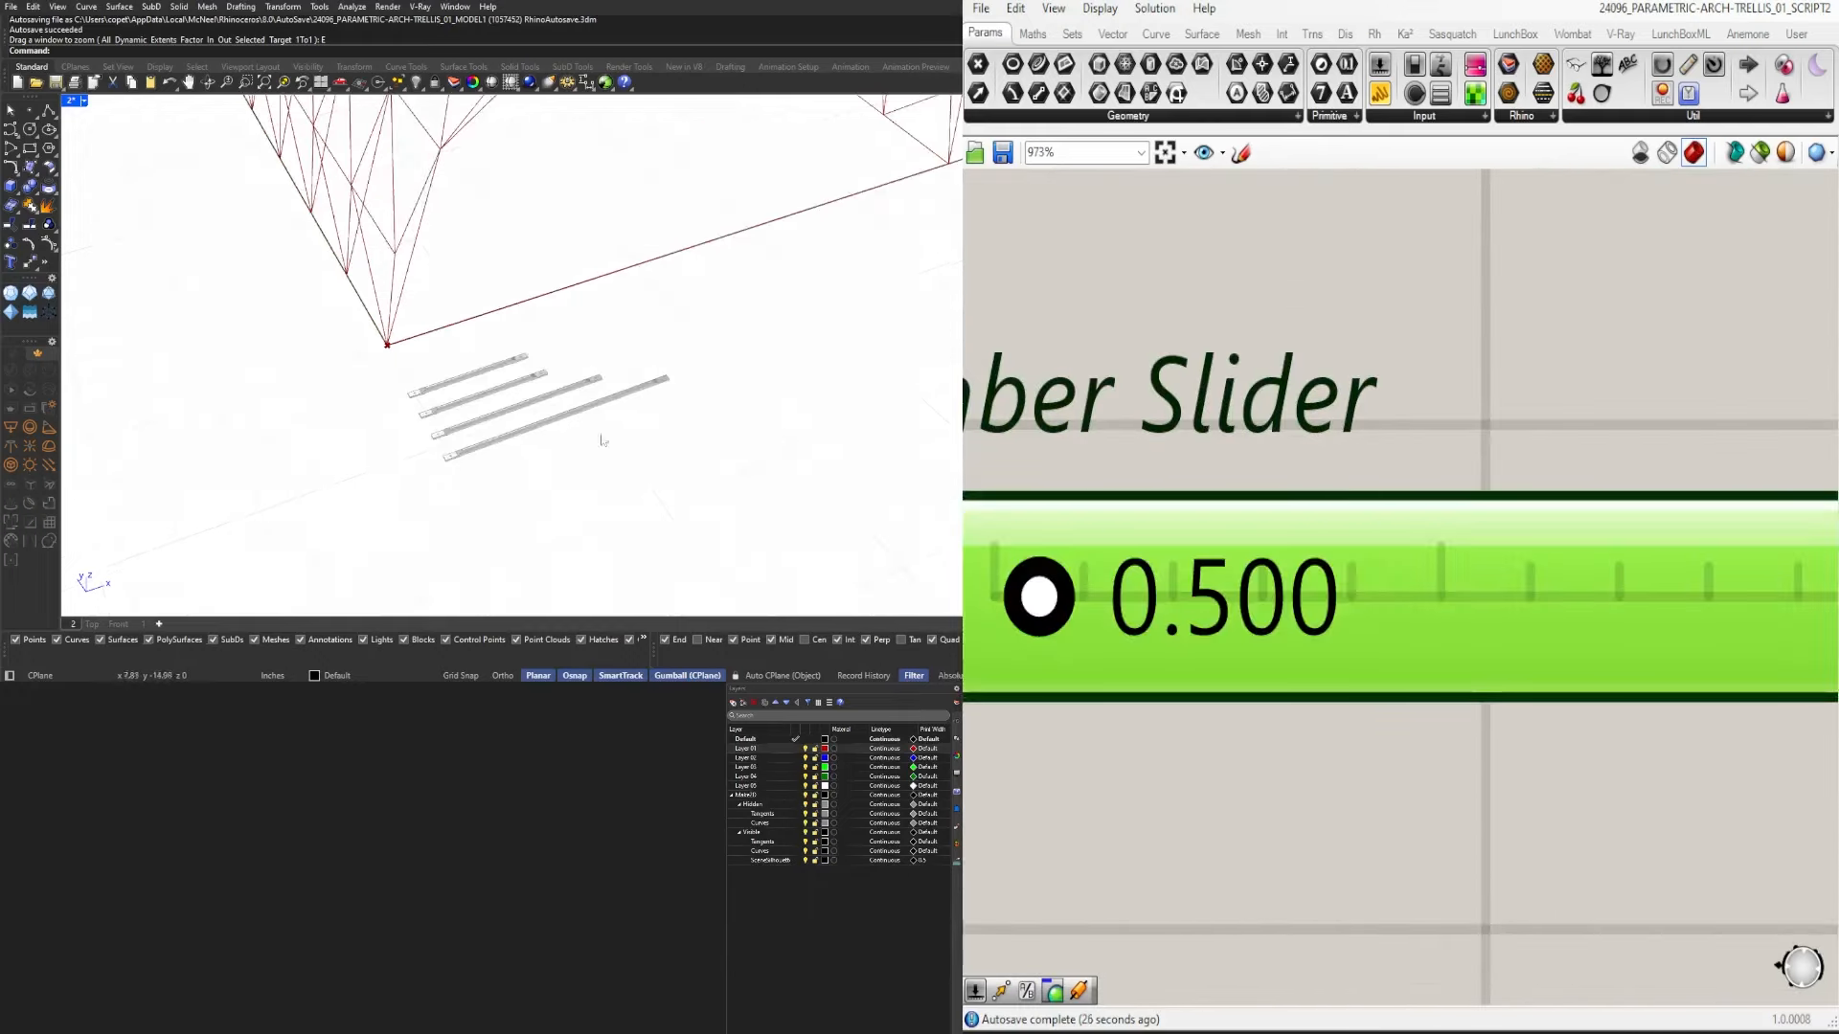
Set the slider that feeds the Pipe radius through Division to 0.75 and shift it slightly away from Division.
click(1417, 365)
scroll(1417, 365, down, 5)
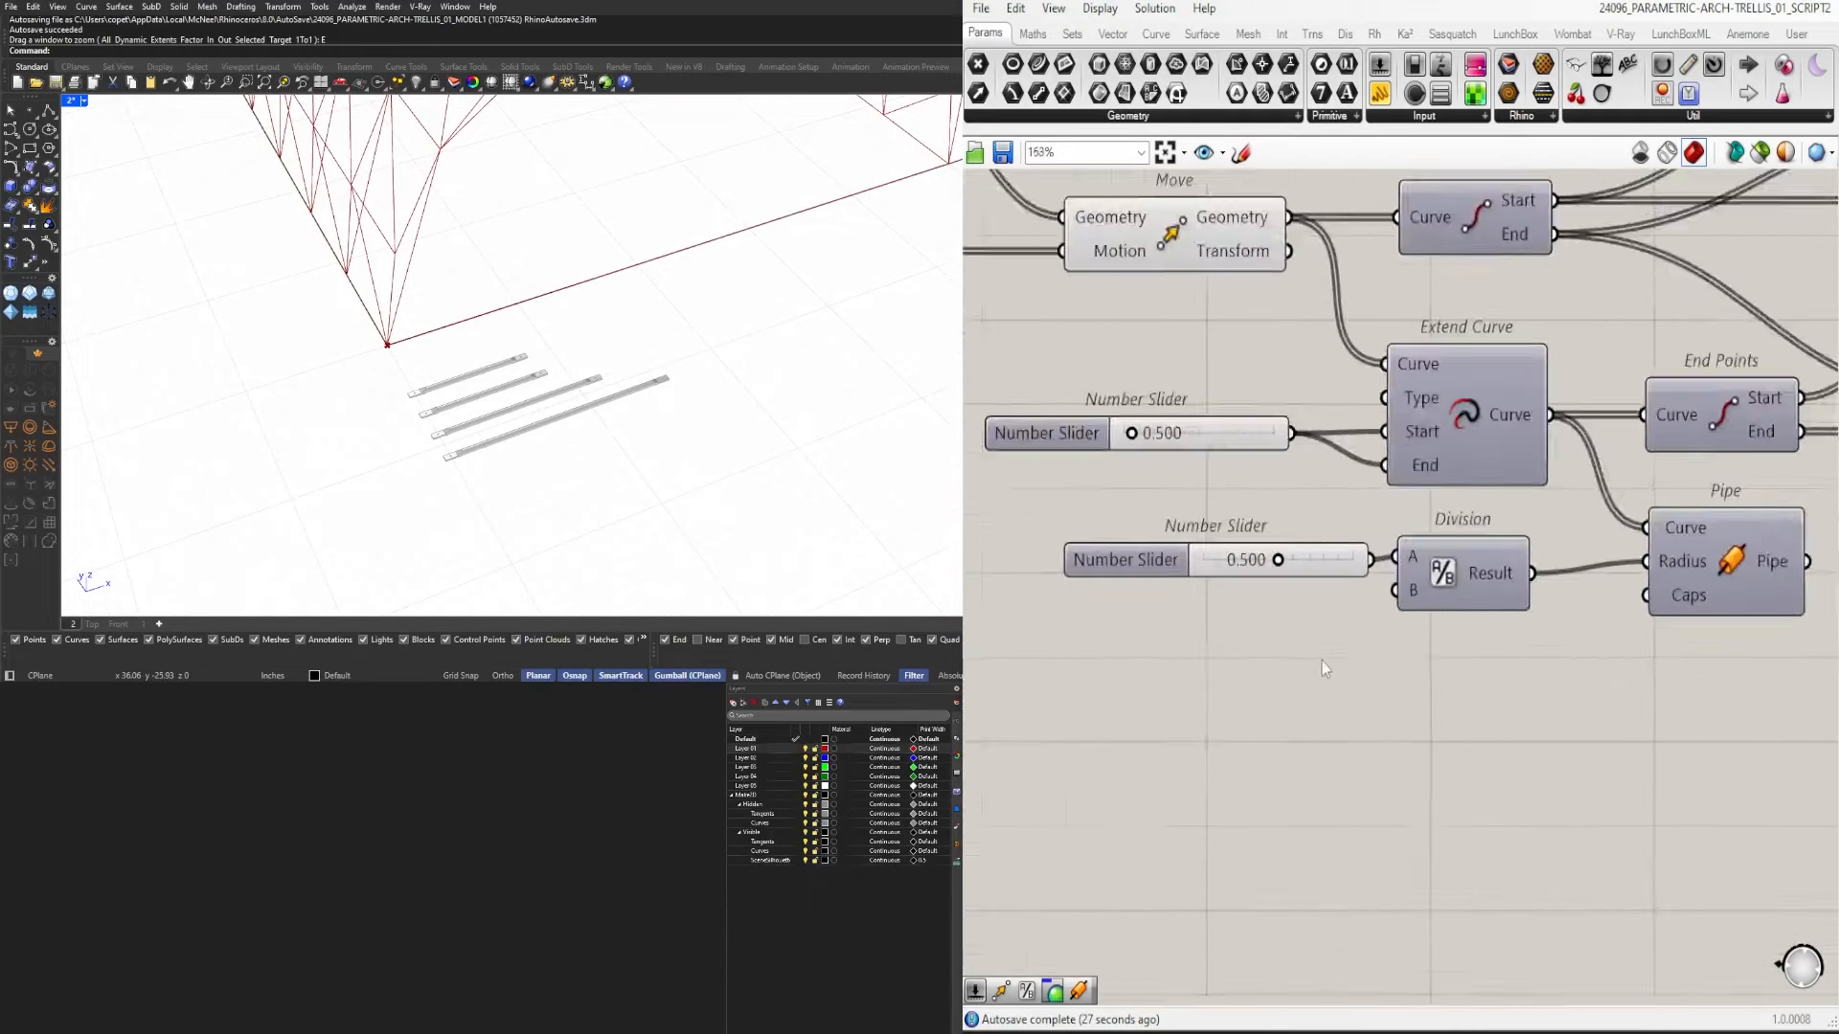
scroll(1102, 575, up, 4)
double_click(1159, 564)
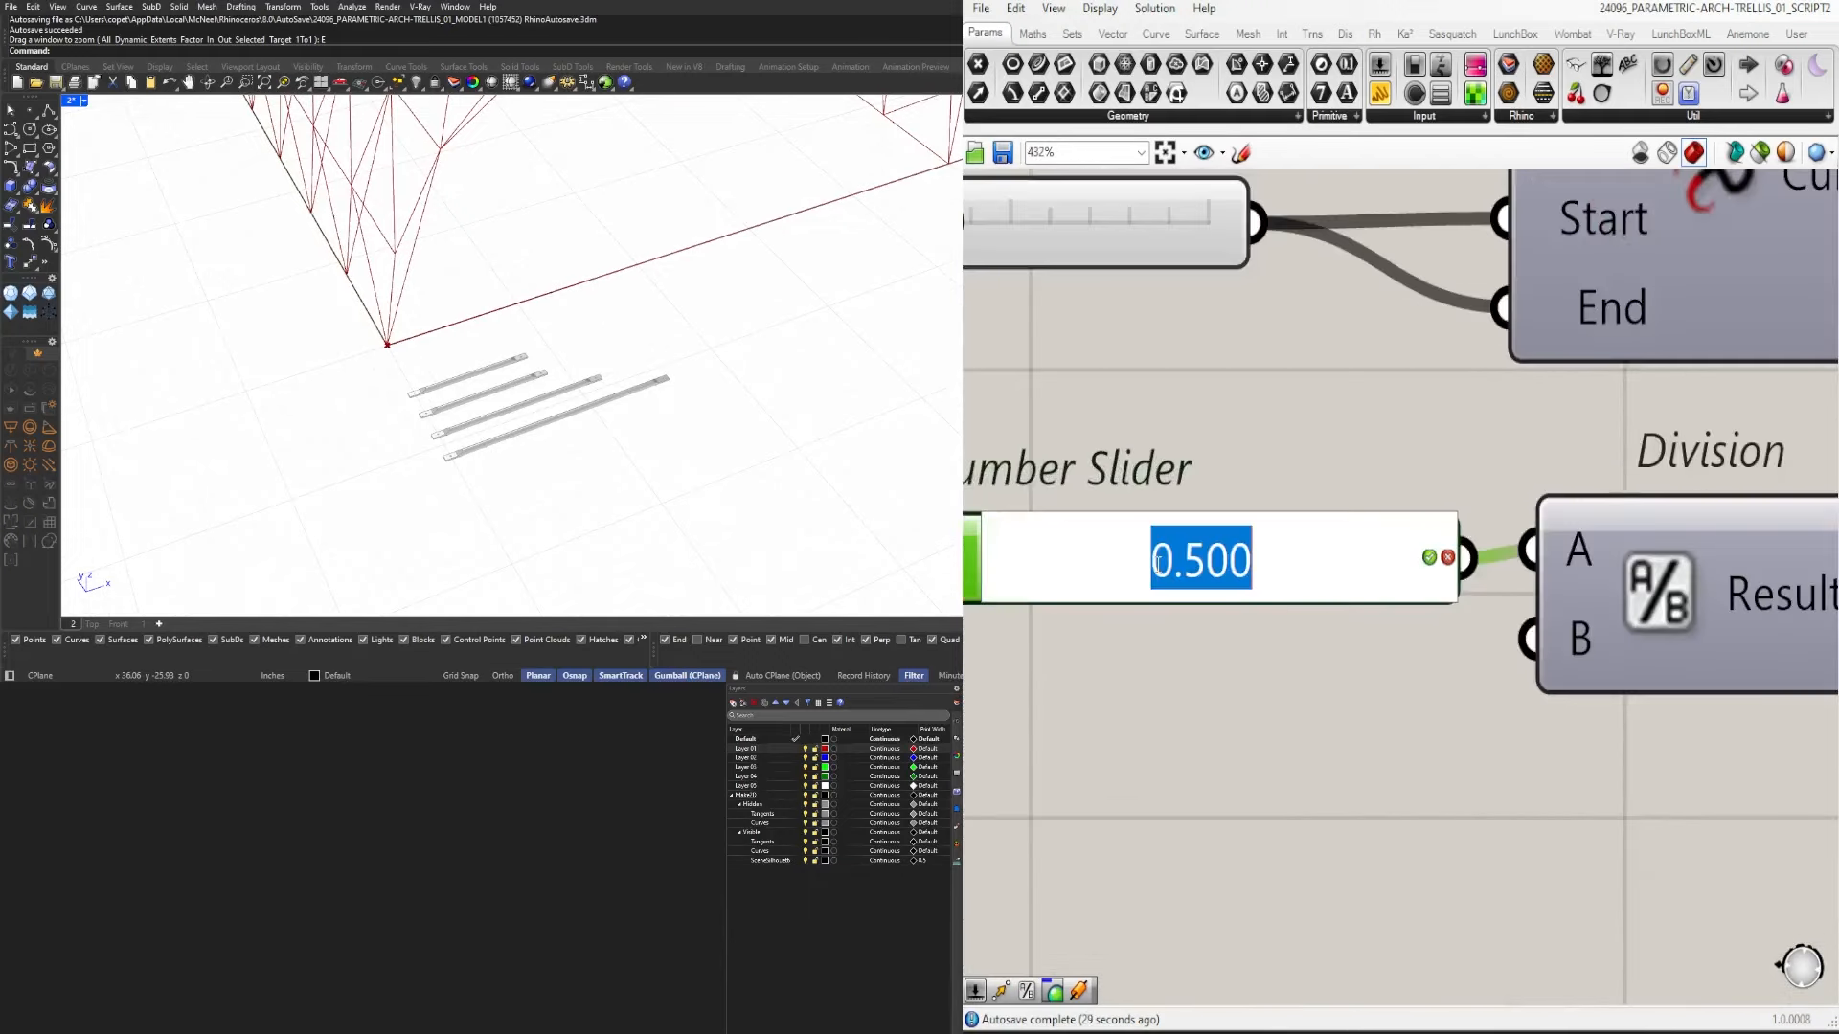
text(.75)
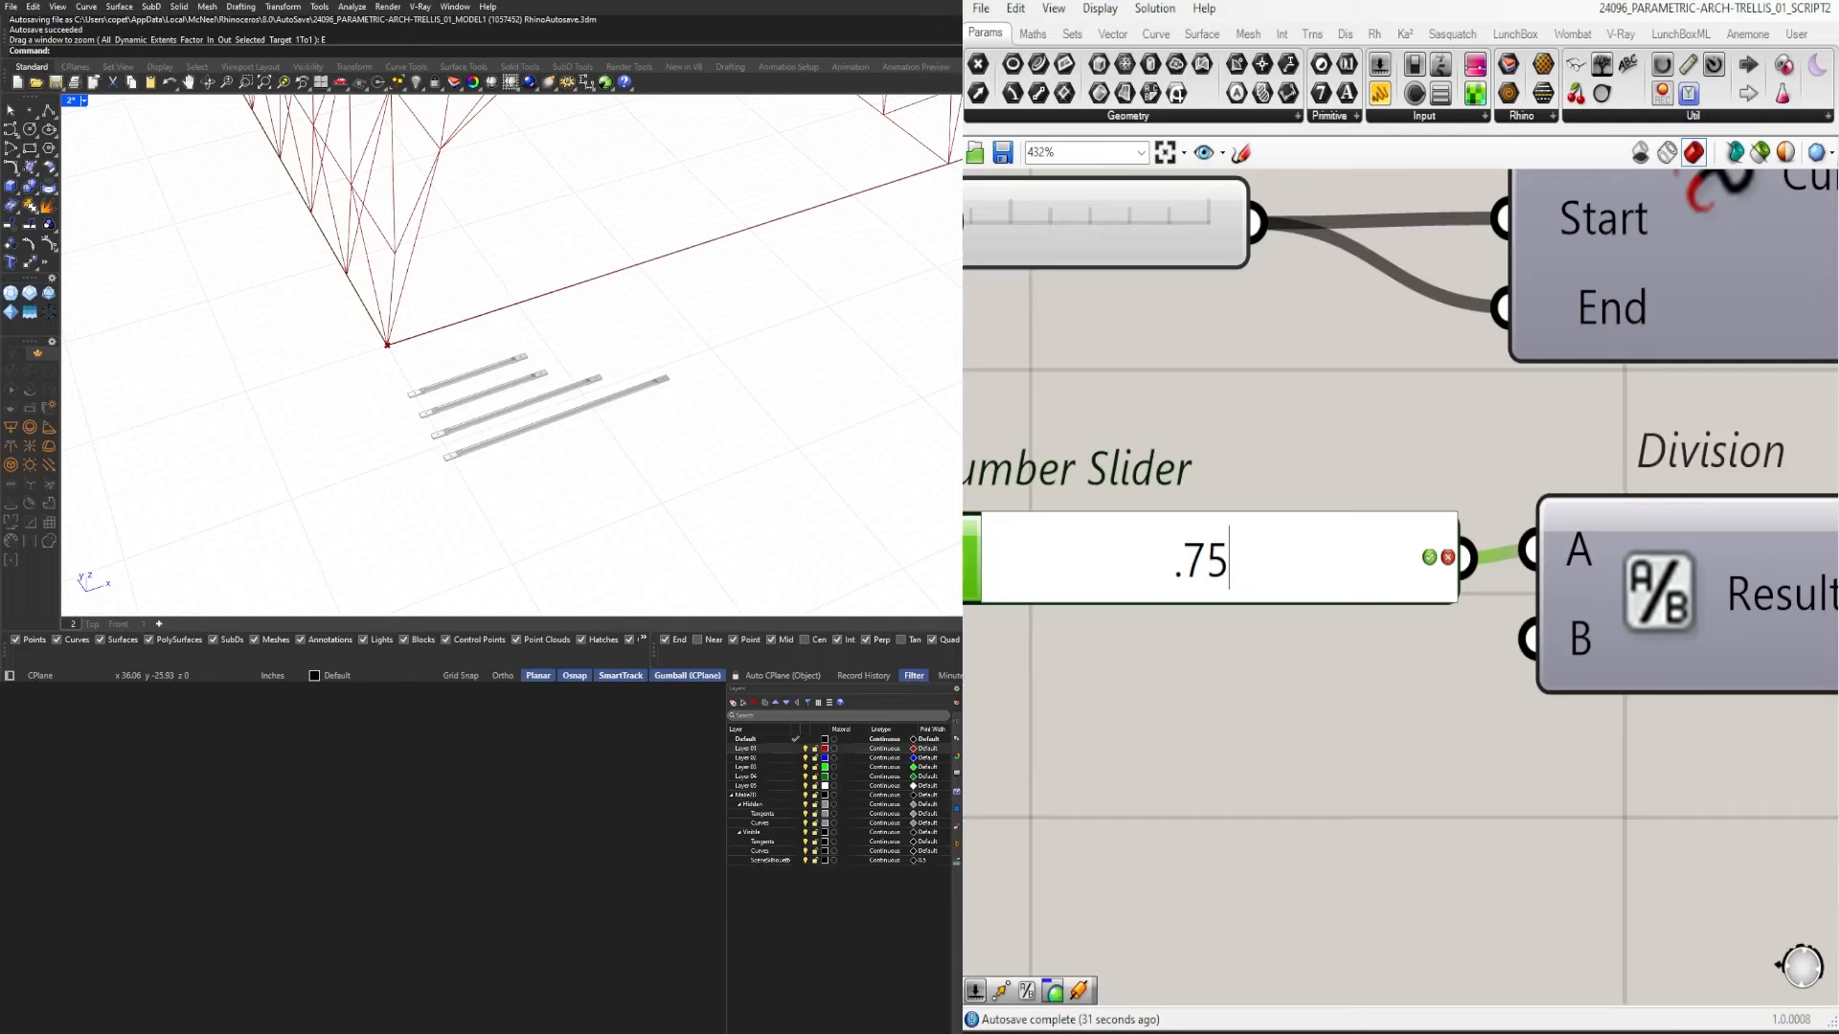
key(Return)
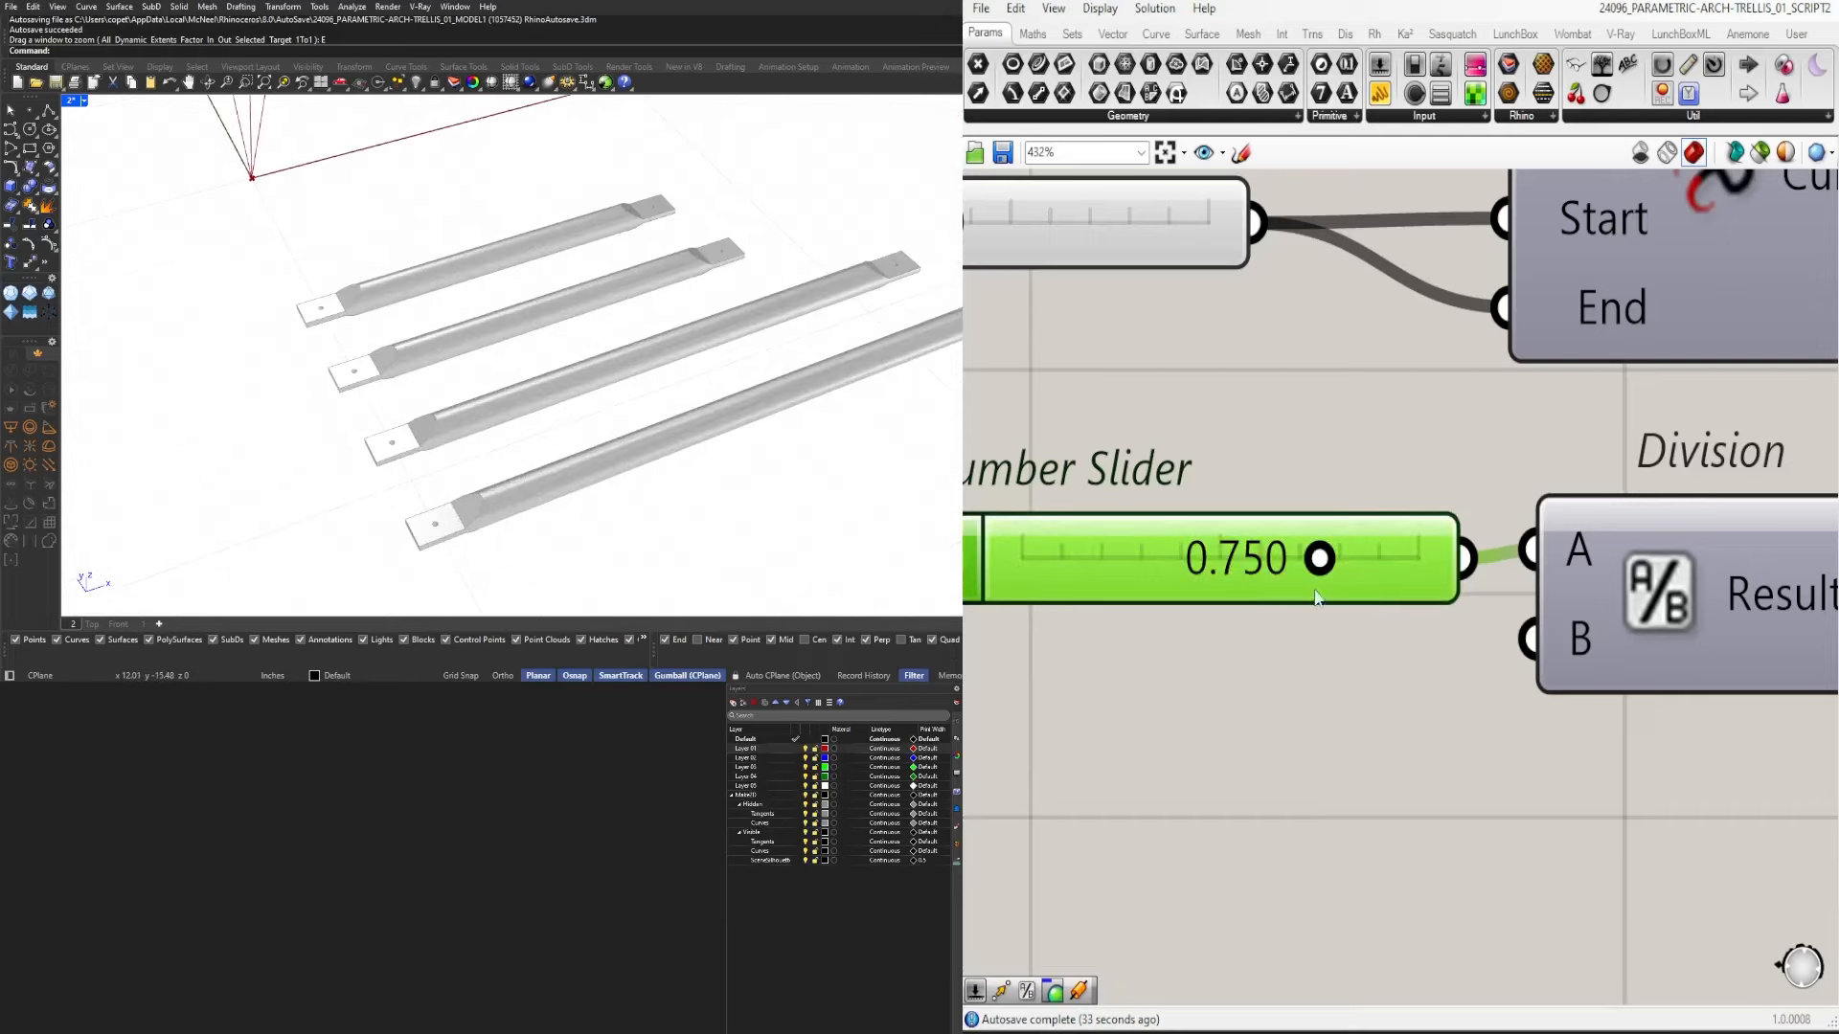
scroll(1318, 596, down, 8)
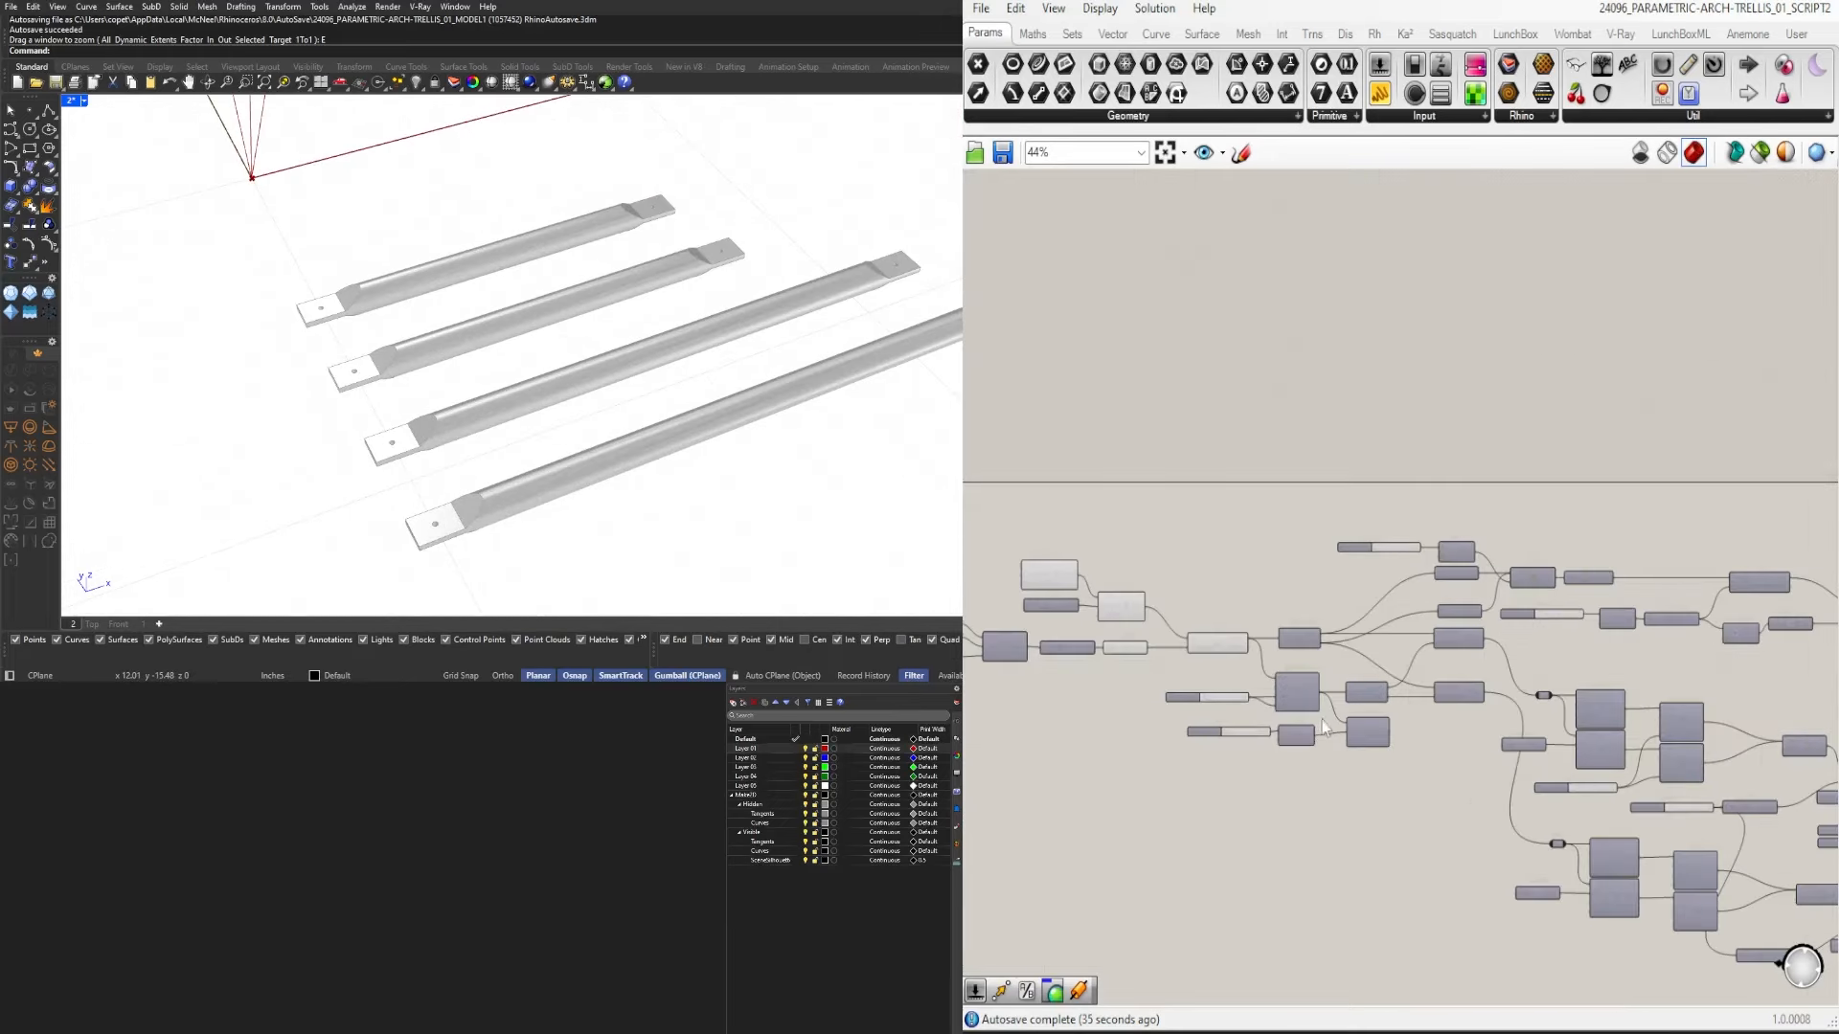
scroll(1321, 720, up, 3)
click(1355, 705)
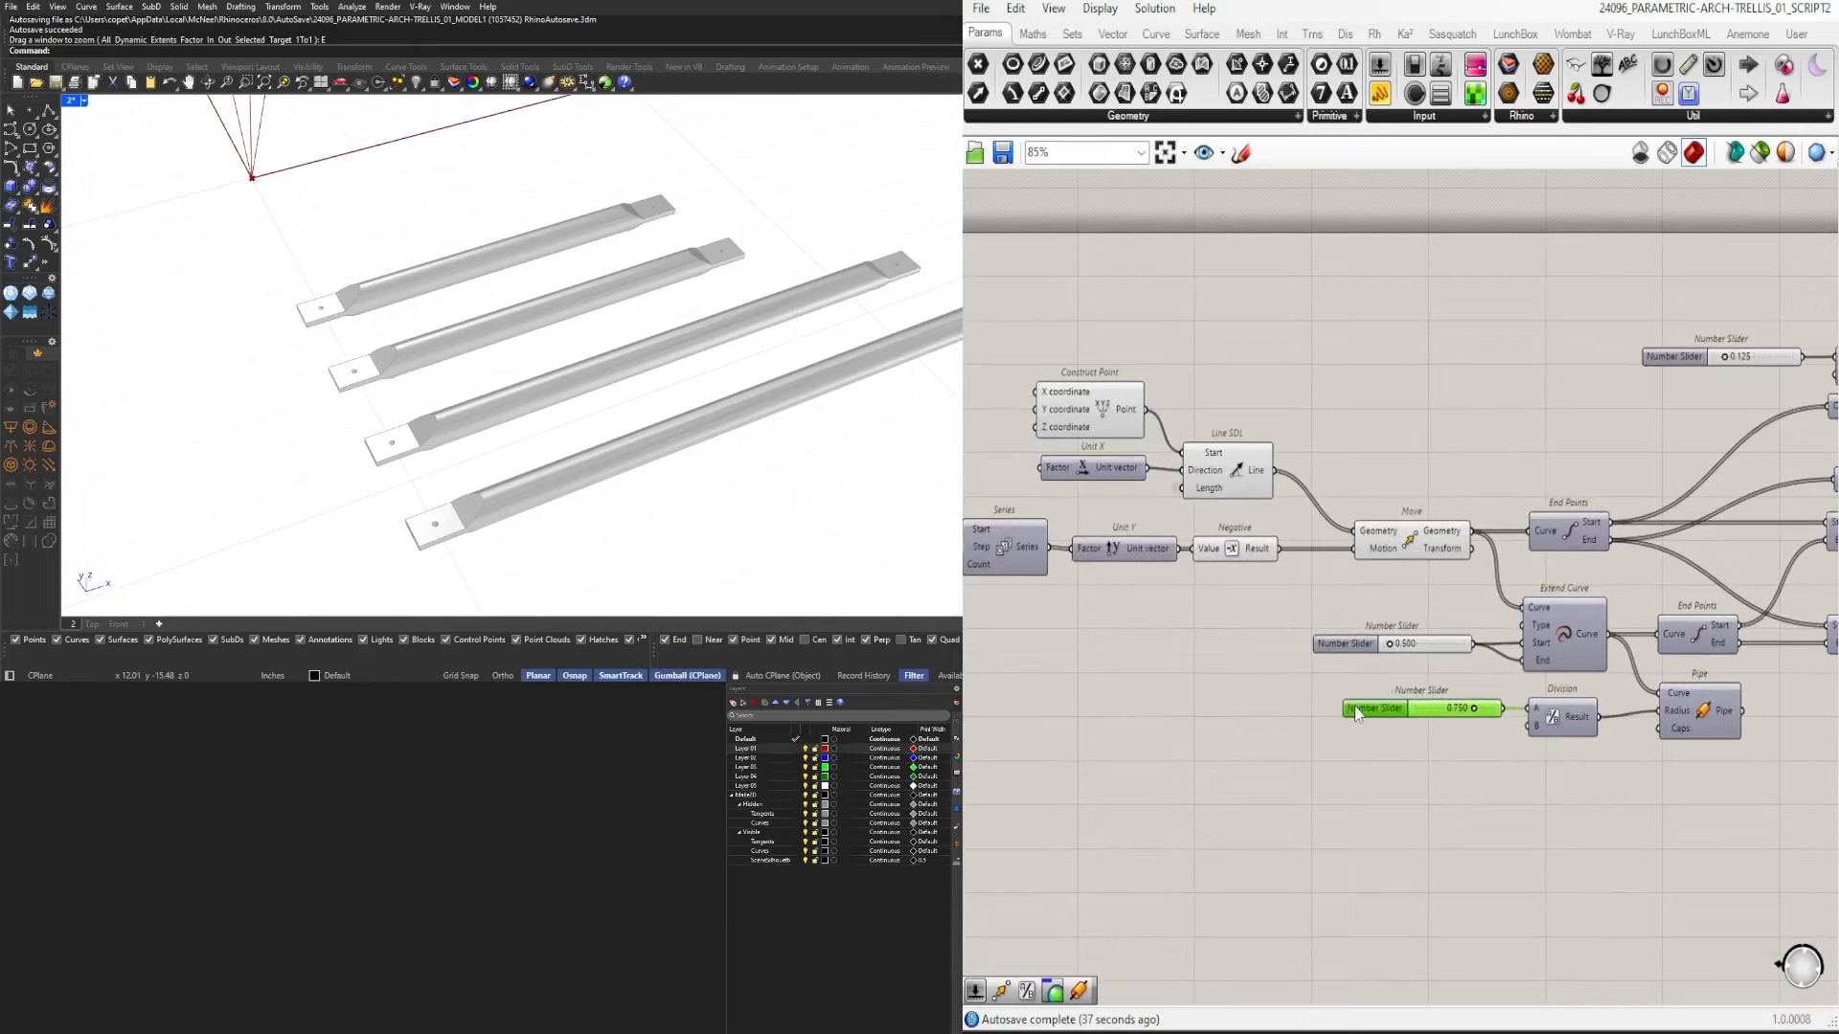
click(1525, 751)
Set the PIPE slider that feeds the arch pipe's radius Division to 0.75.
scroll(633, 312, down, 3)
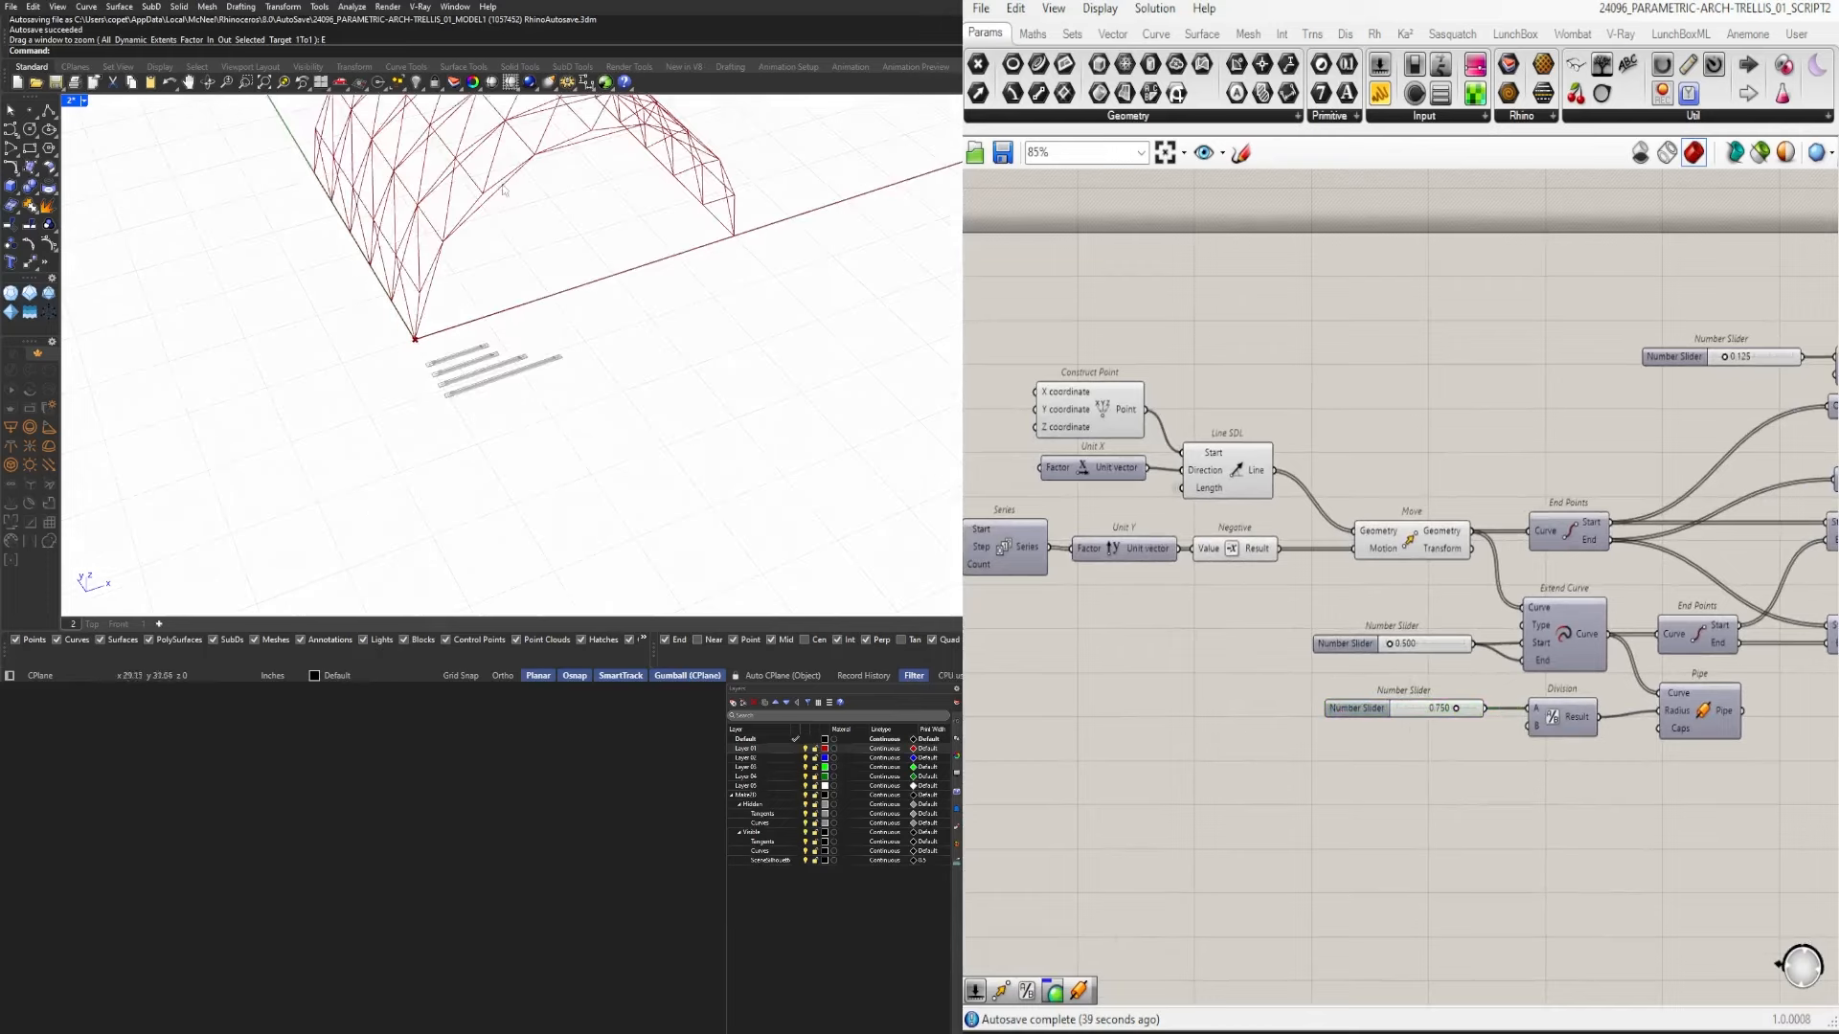
scroll(633, 313, down, 2)
scroll(633, 312, down, 1)
scroll(1465, 718, down, 2)
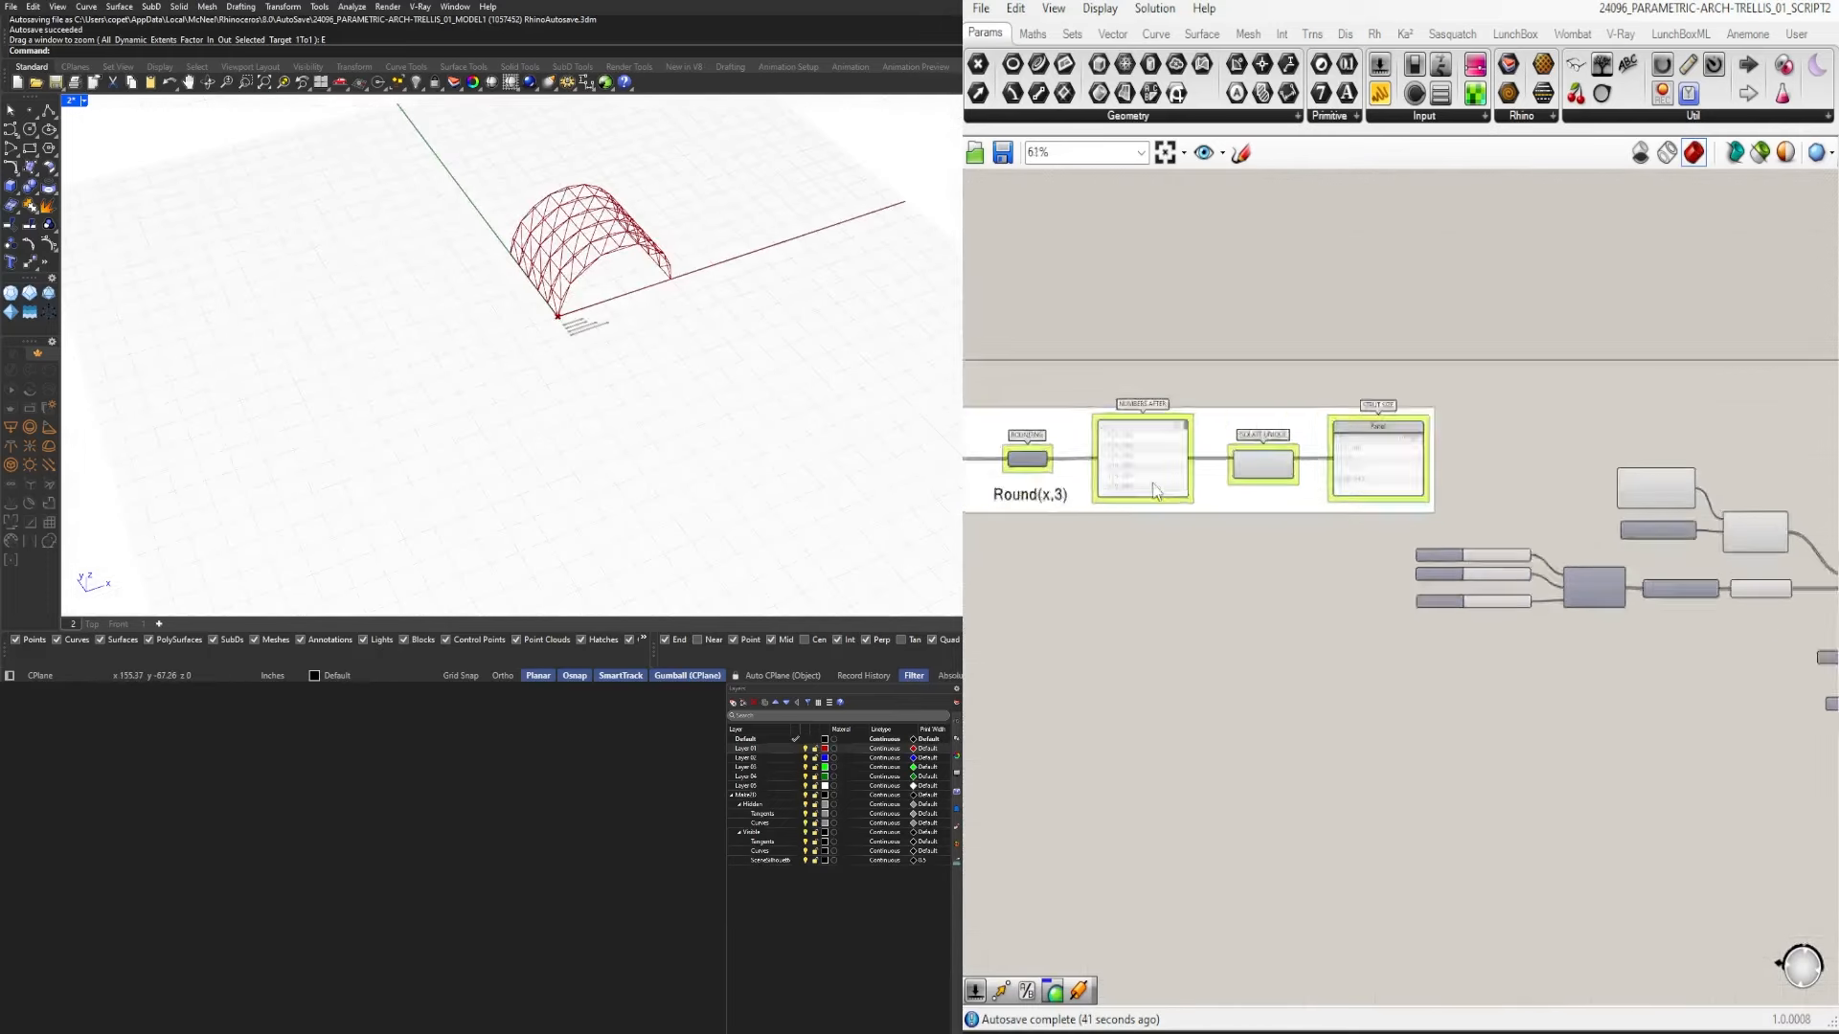
right_drag(1460, 588, 1400, 759)
scroll(1400, 758, up, 6)
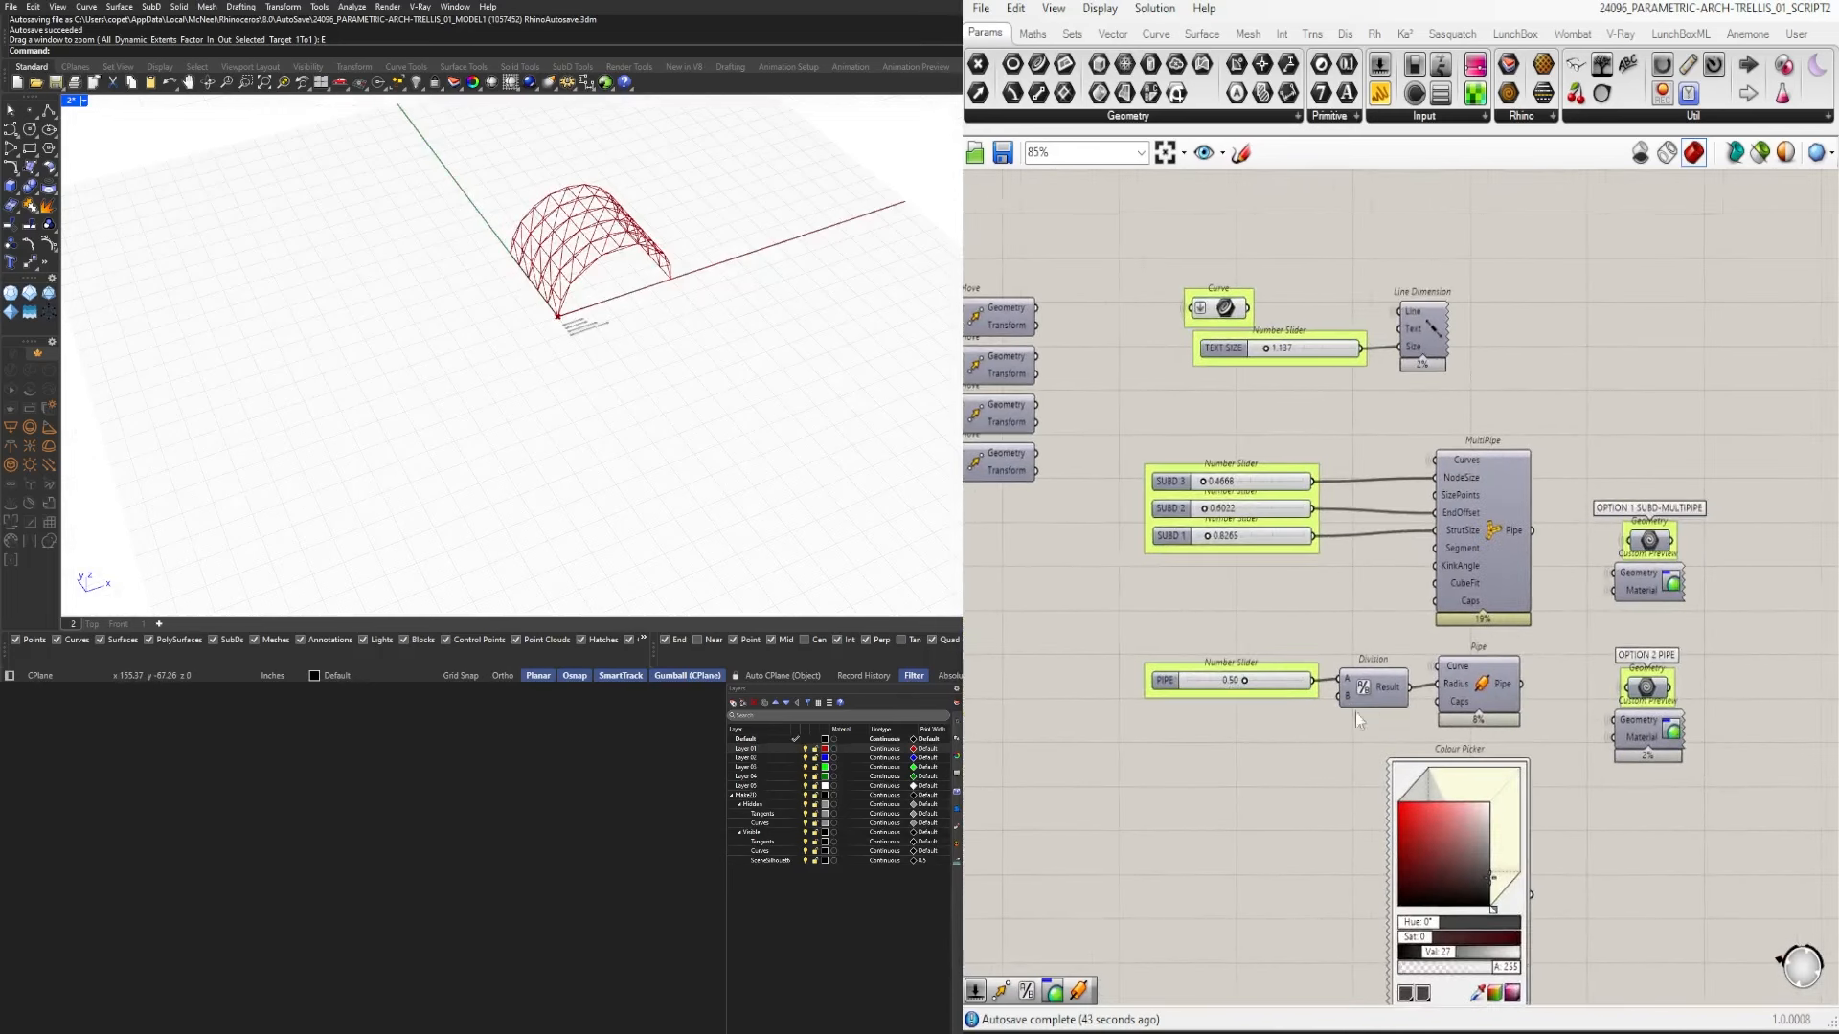
click(1168, 647)
double_click(1168, 646)
text(0.75)
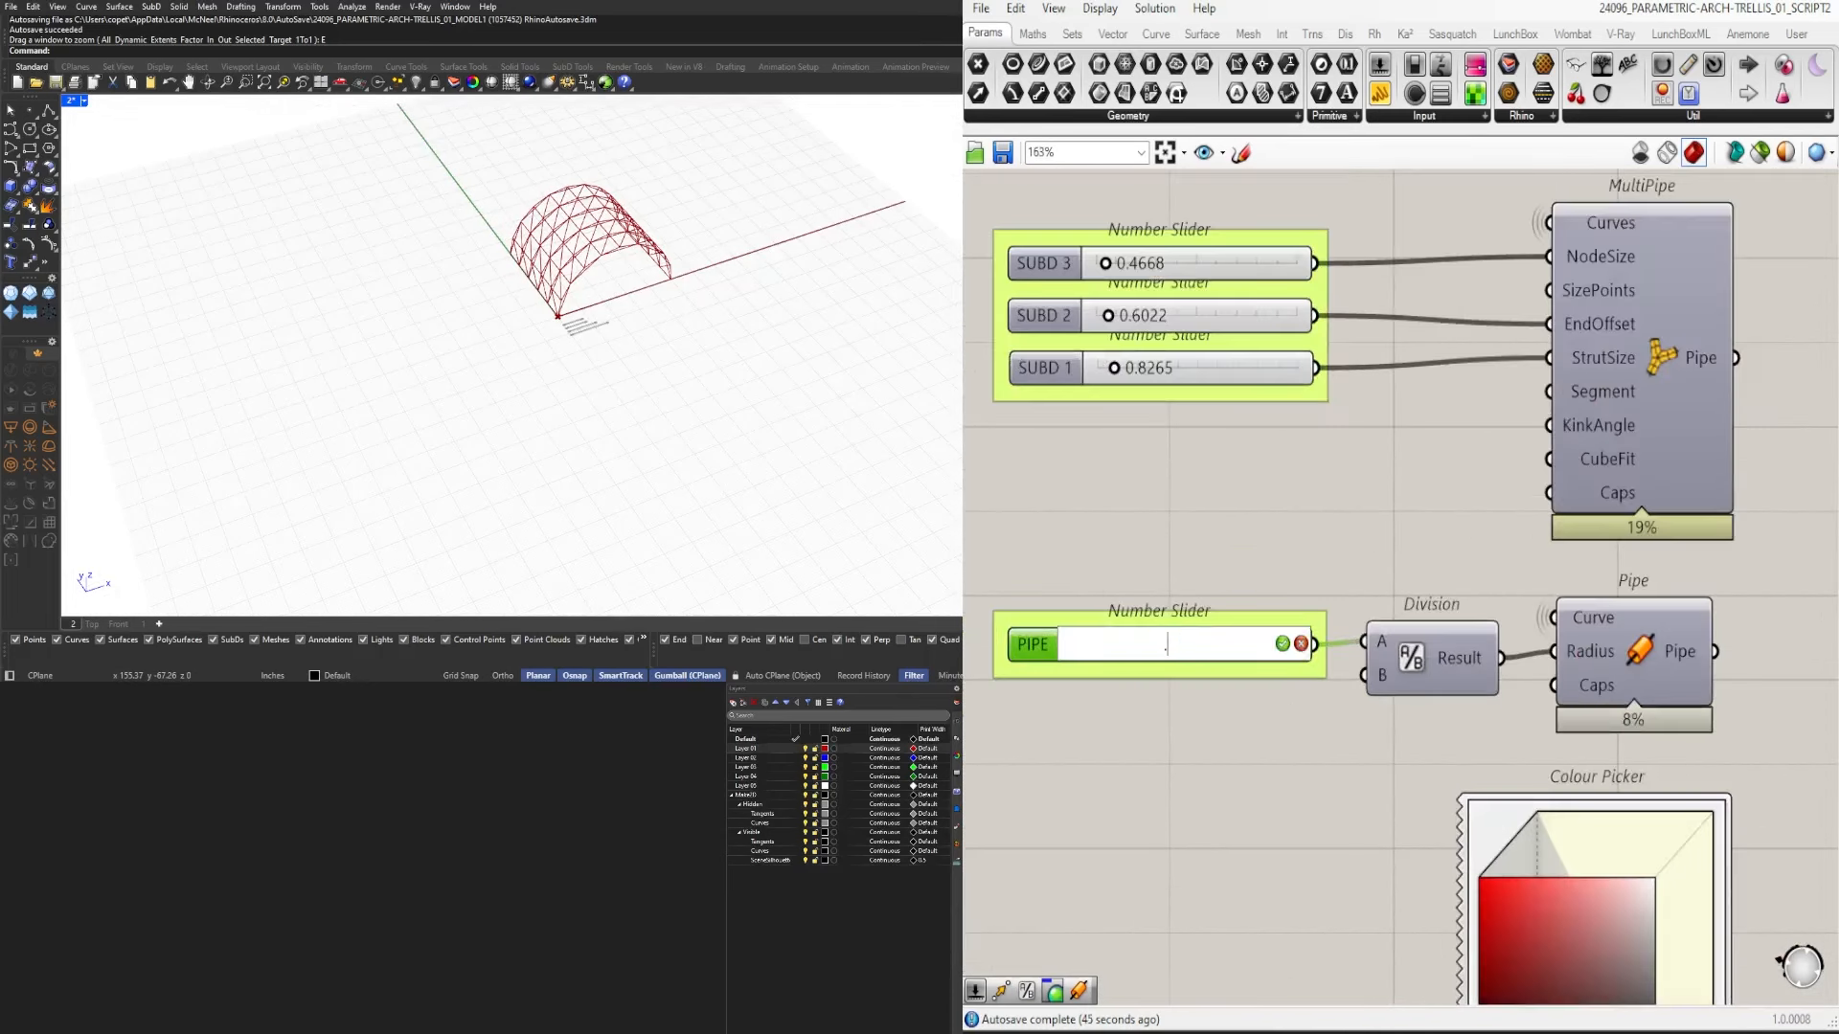
key(Return)
Turn on the preview of the arch's Pipe component.
click(1242, 757)
click(1640, 650)
middle_click(1639, 650)
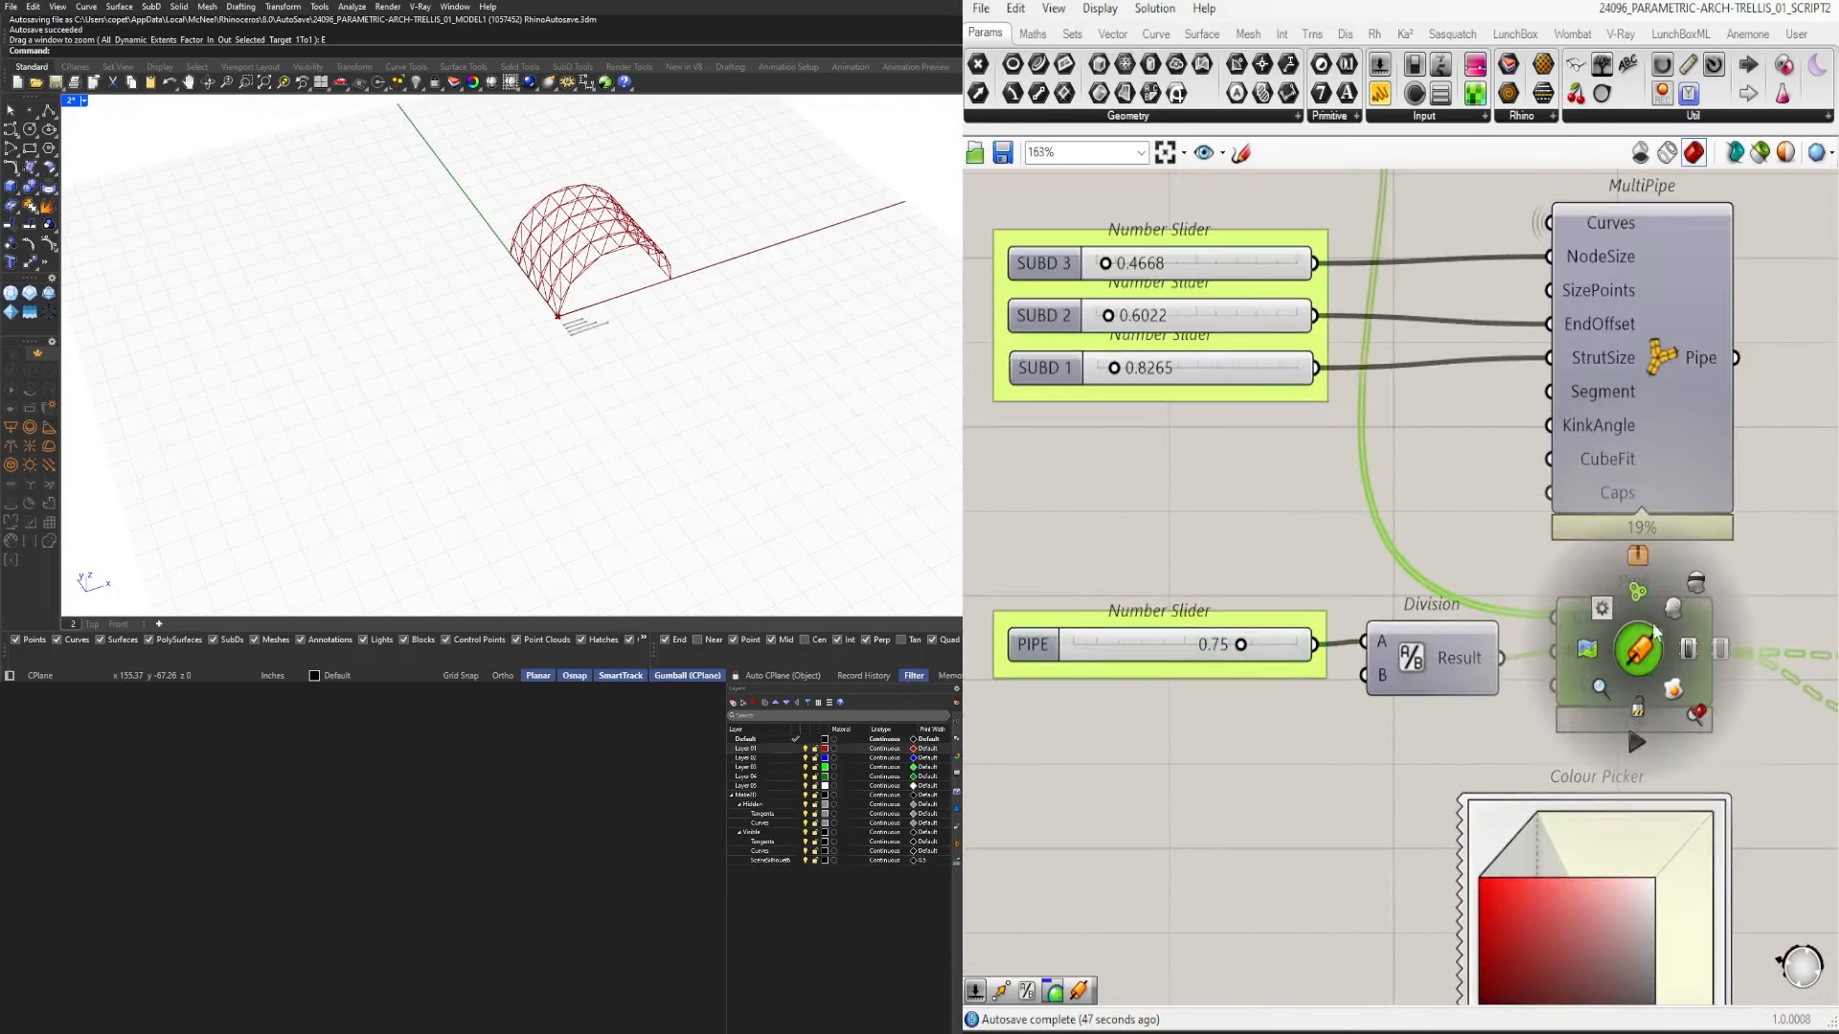
click(1673, 611)
scroll(721, 184, up, 2)
scroll(720, 189, up, 2)
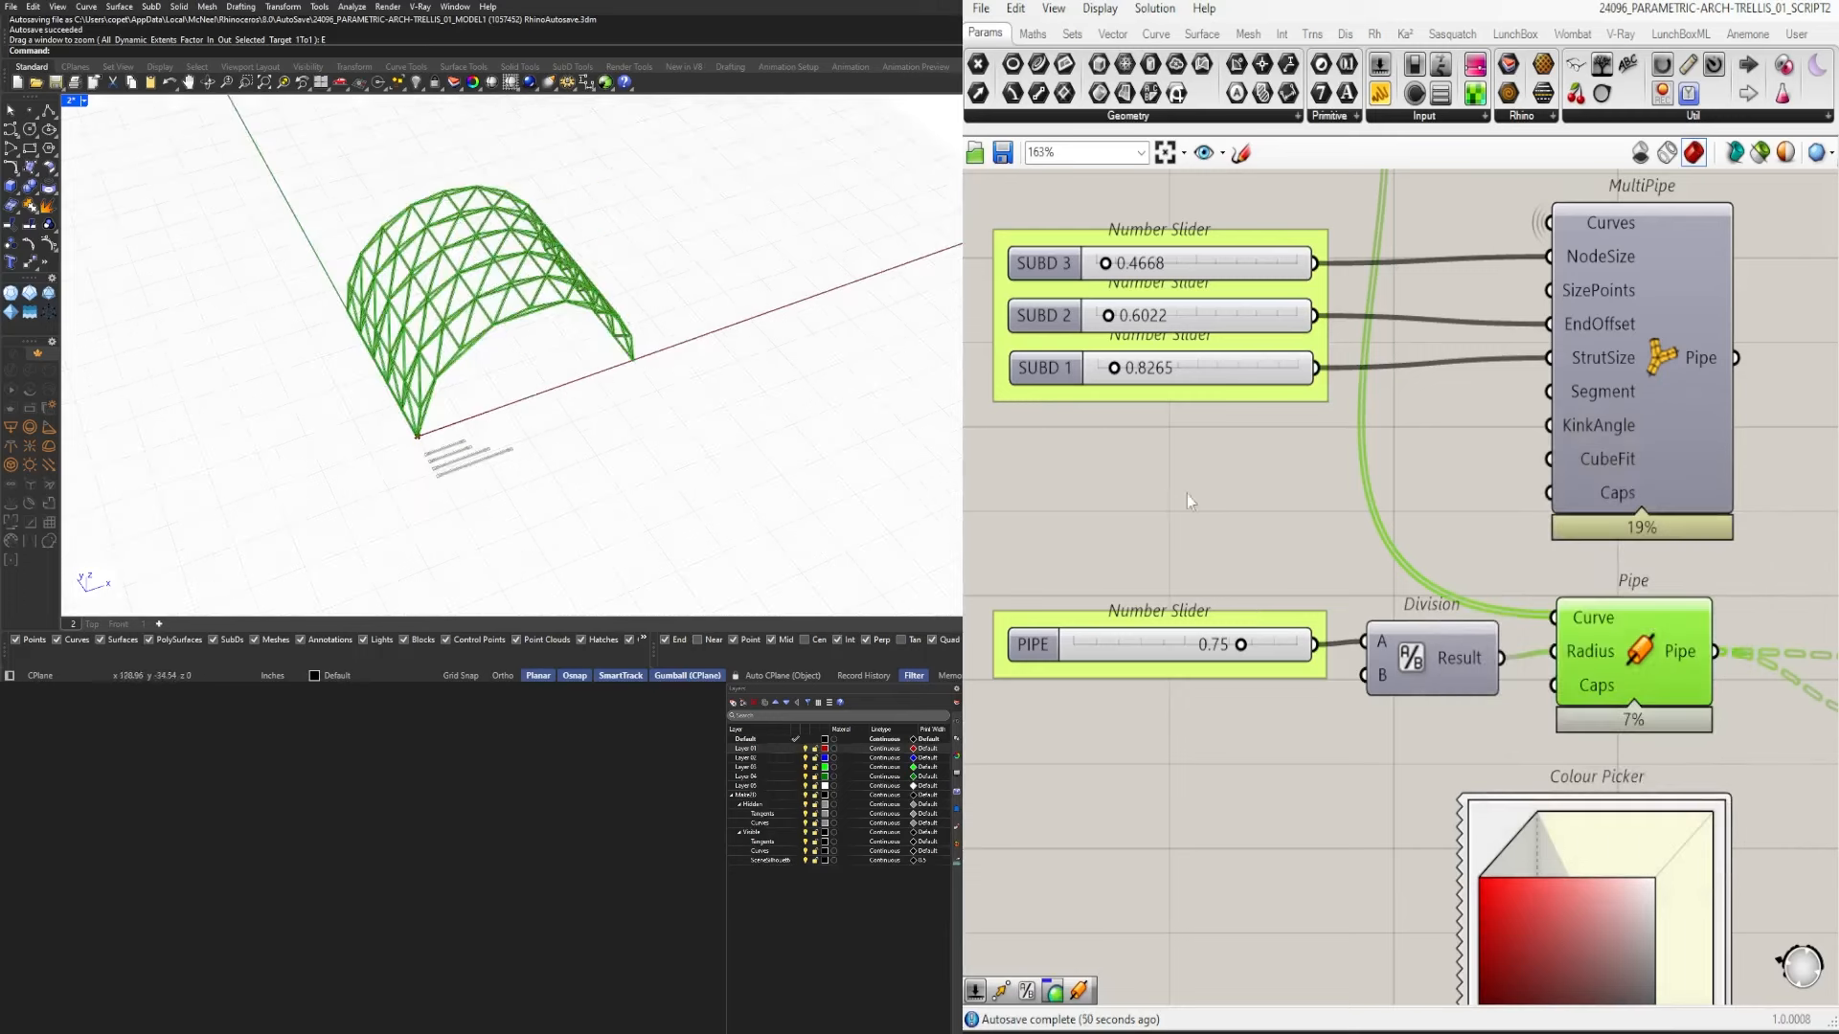
click(1092, 507)
Compare the thickness of the arch pipes near the corner with the laid-out struts.
scroll(388, 410, up, 2)
scroll(388, 410, up, 3)
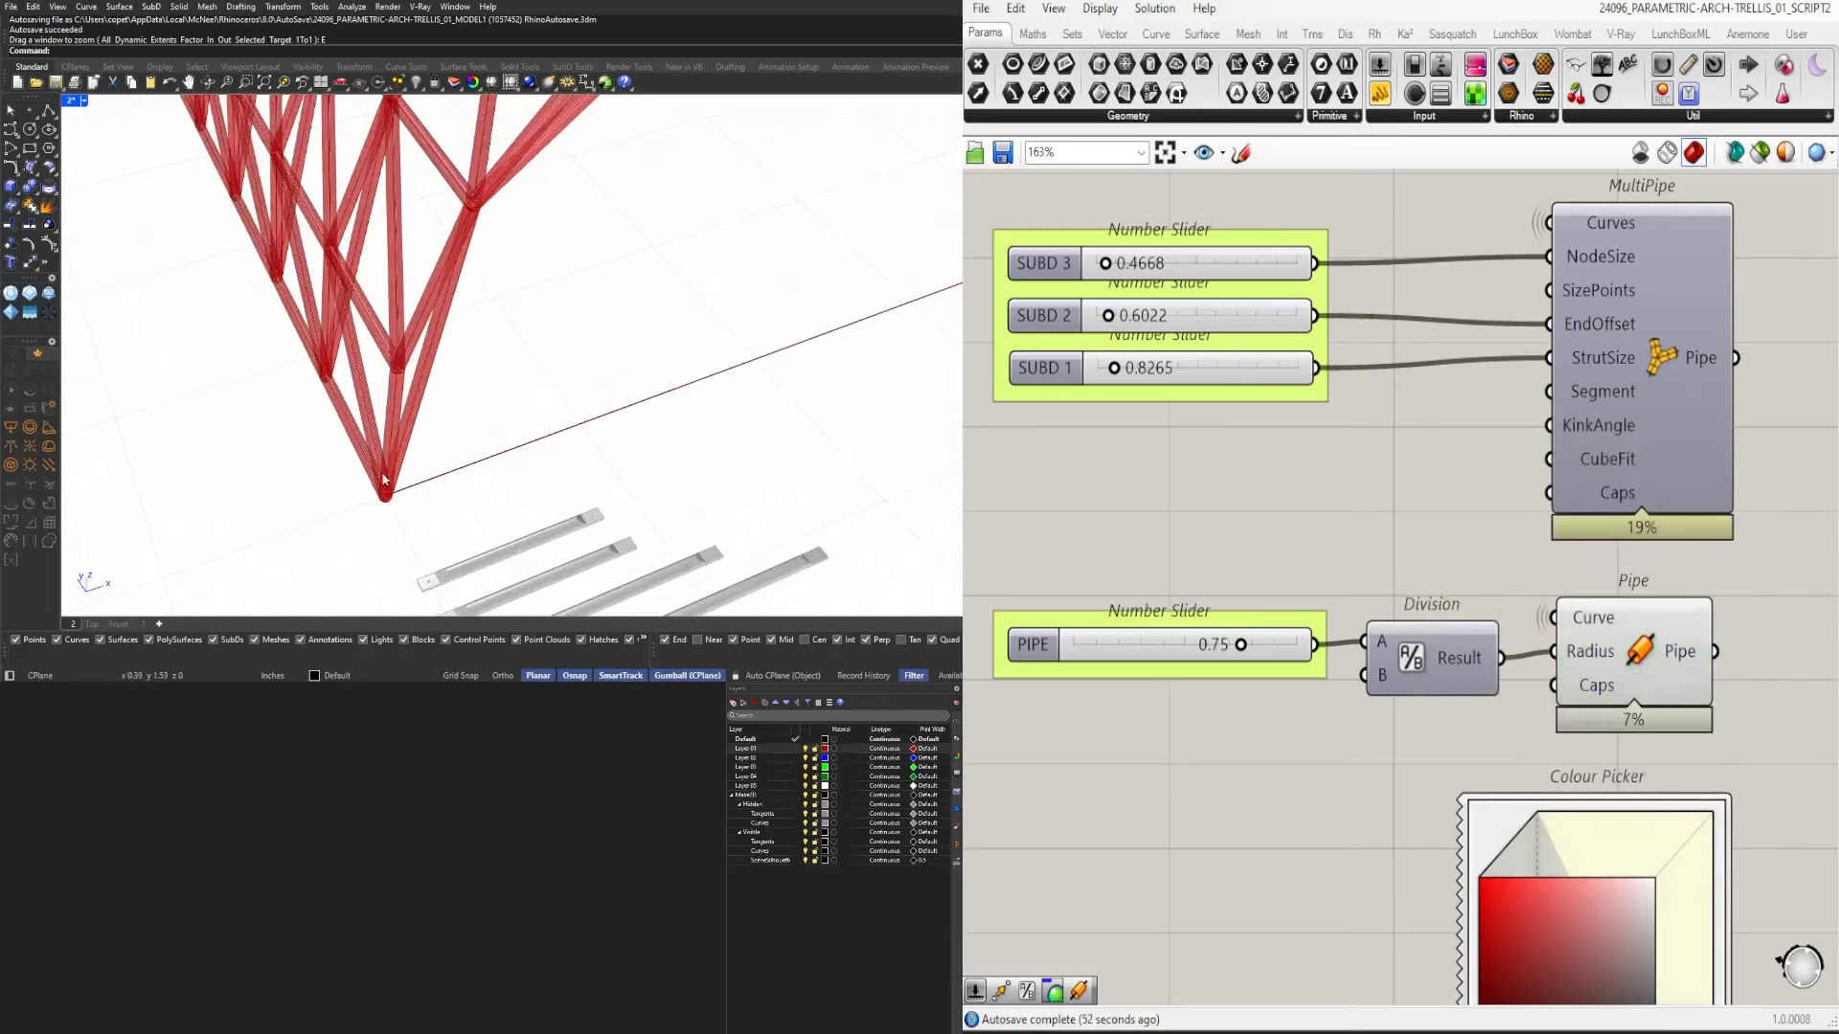
scroll(493, 443, down, 8)
scroll(446, 542, up, 5)
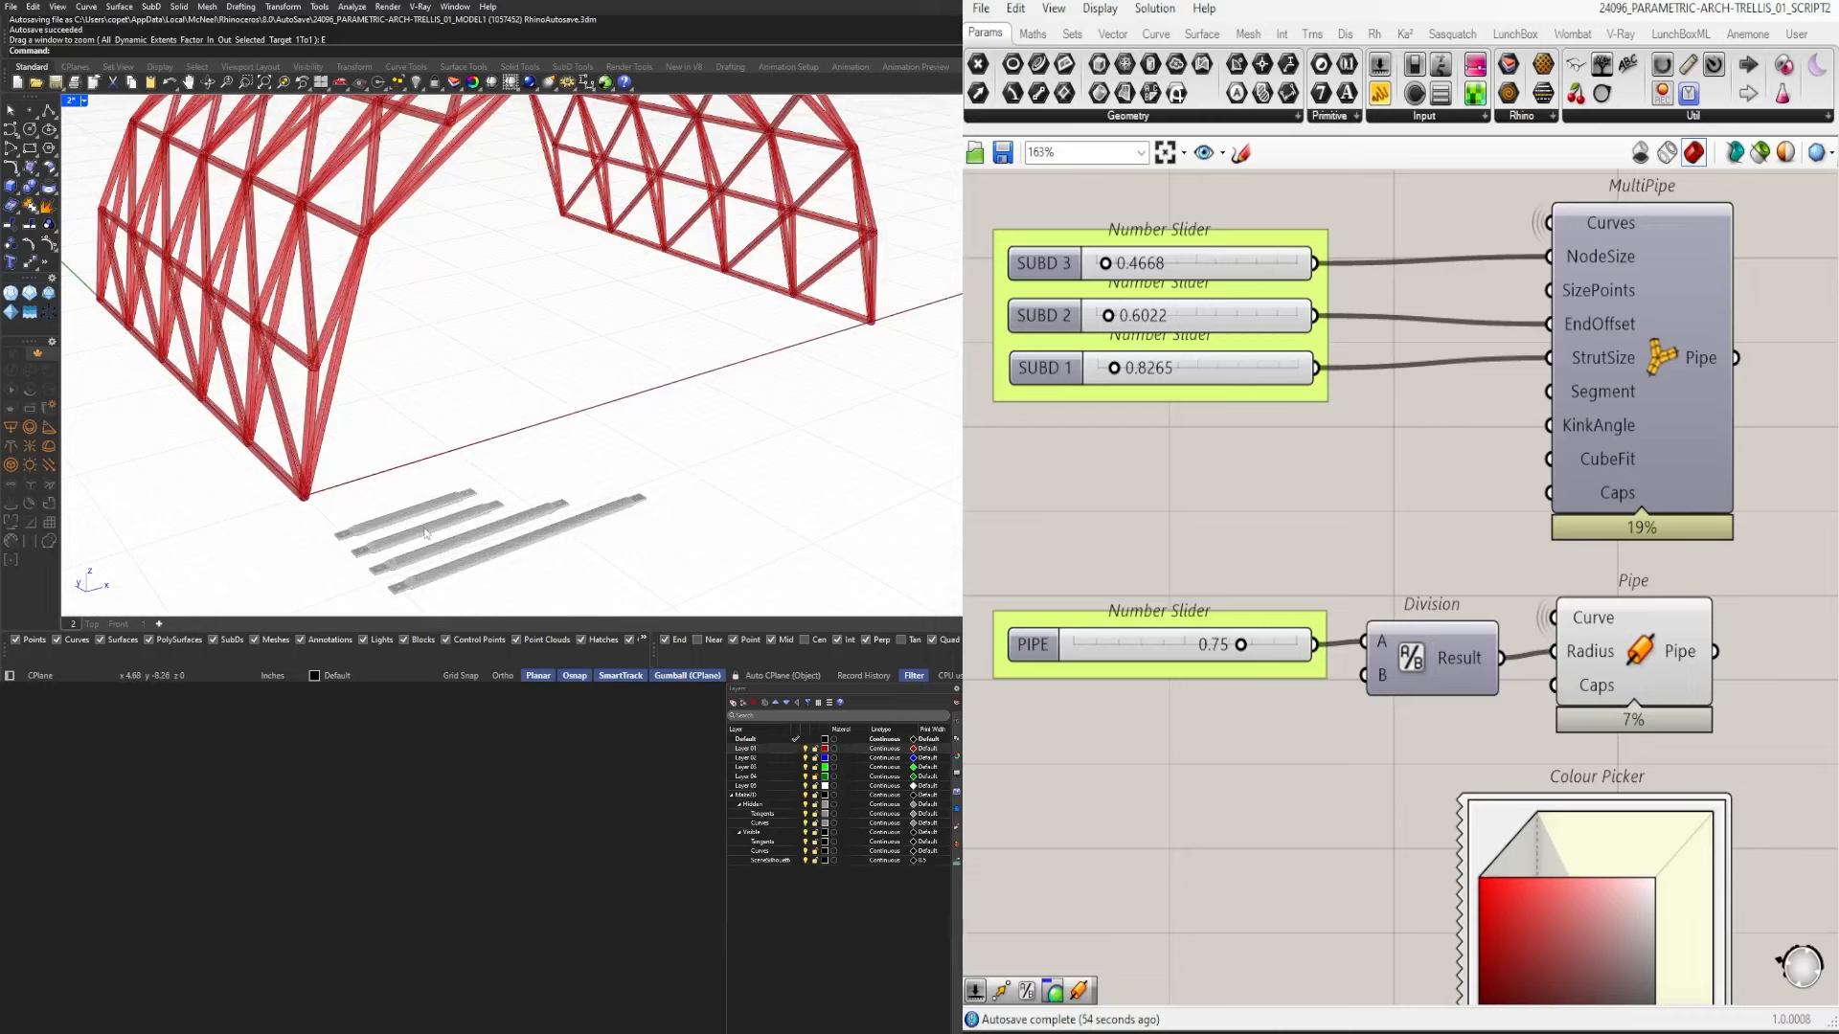
scroll(446, 544, up, 4)
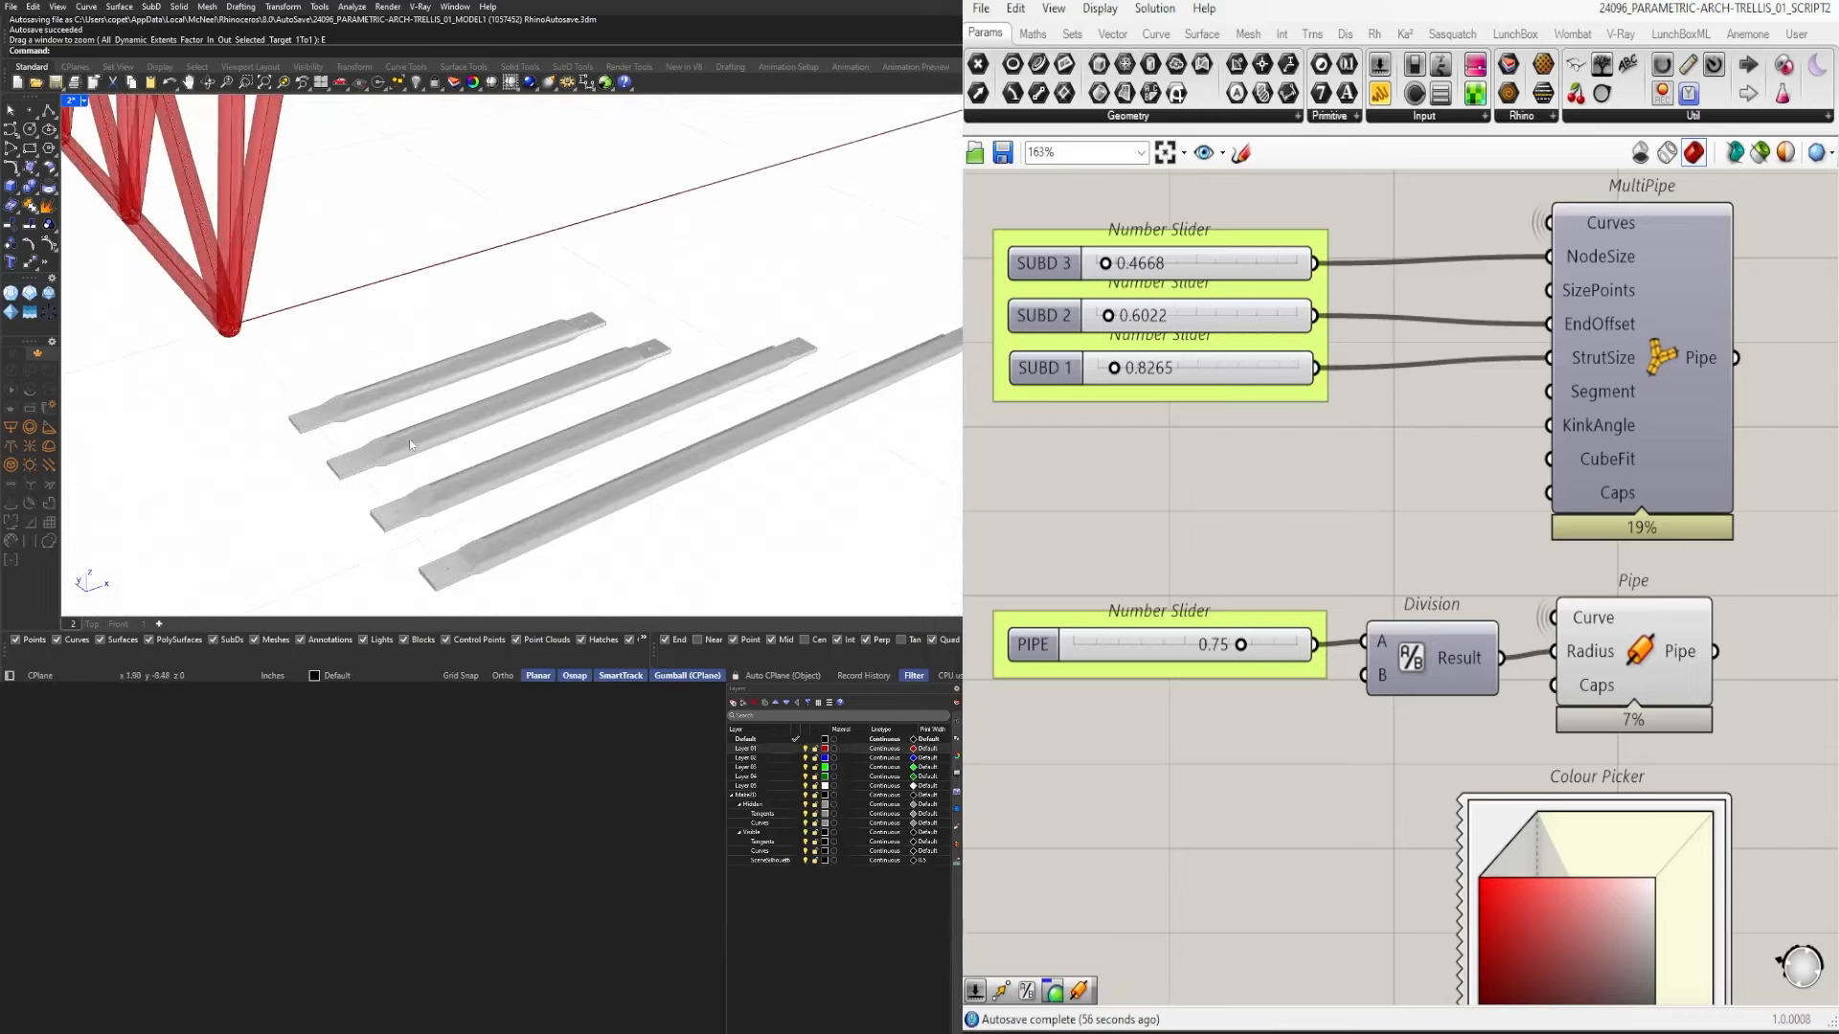
Set the SPACING 1 slider to 12 and check the laid-out struts.
scroll(1255, 521, down, 3)
scroll(1179, 562, down, 3)
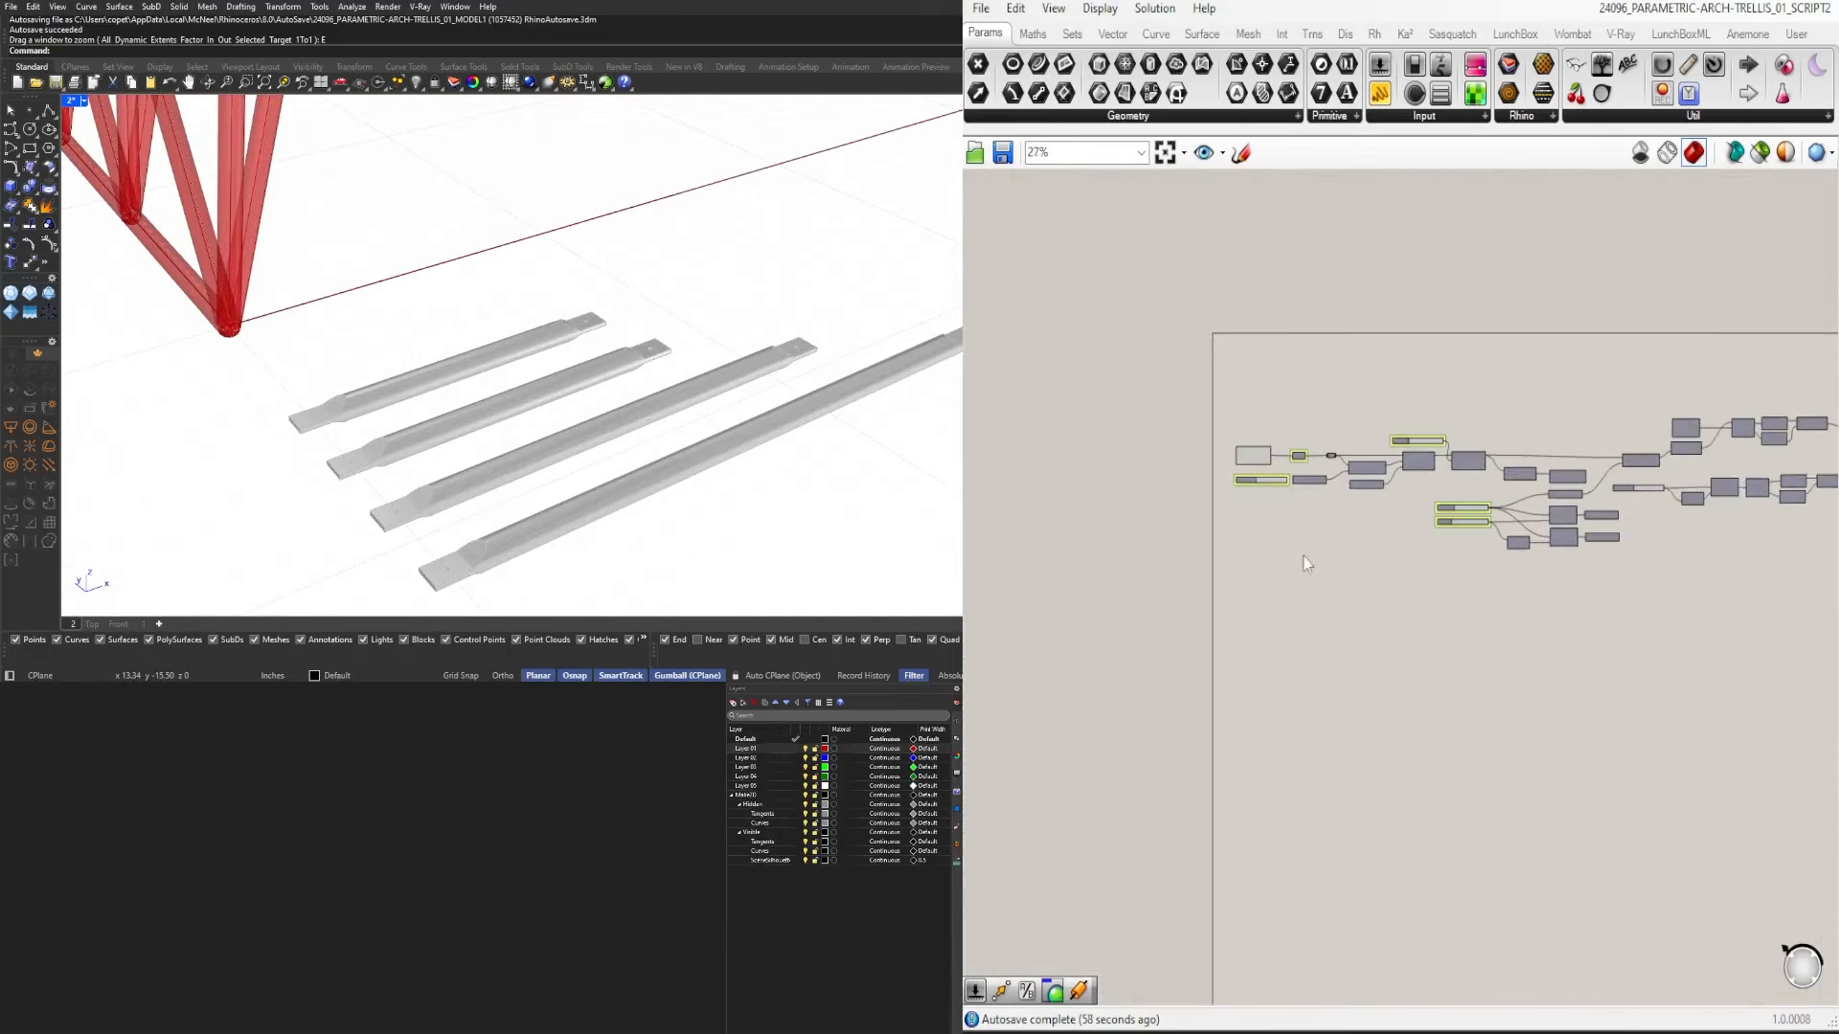
scroll(1191, 565, up, 5)
right_drag(1191, 565, 1361, 585)
double_click(1346, 623)
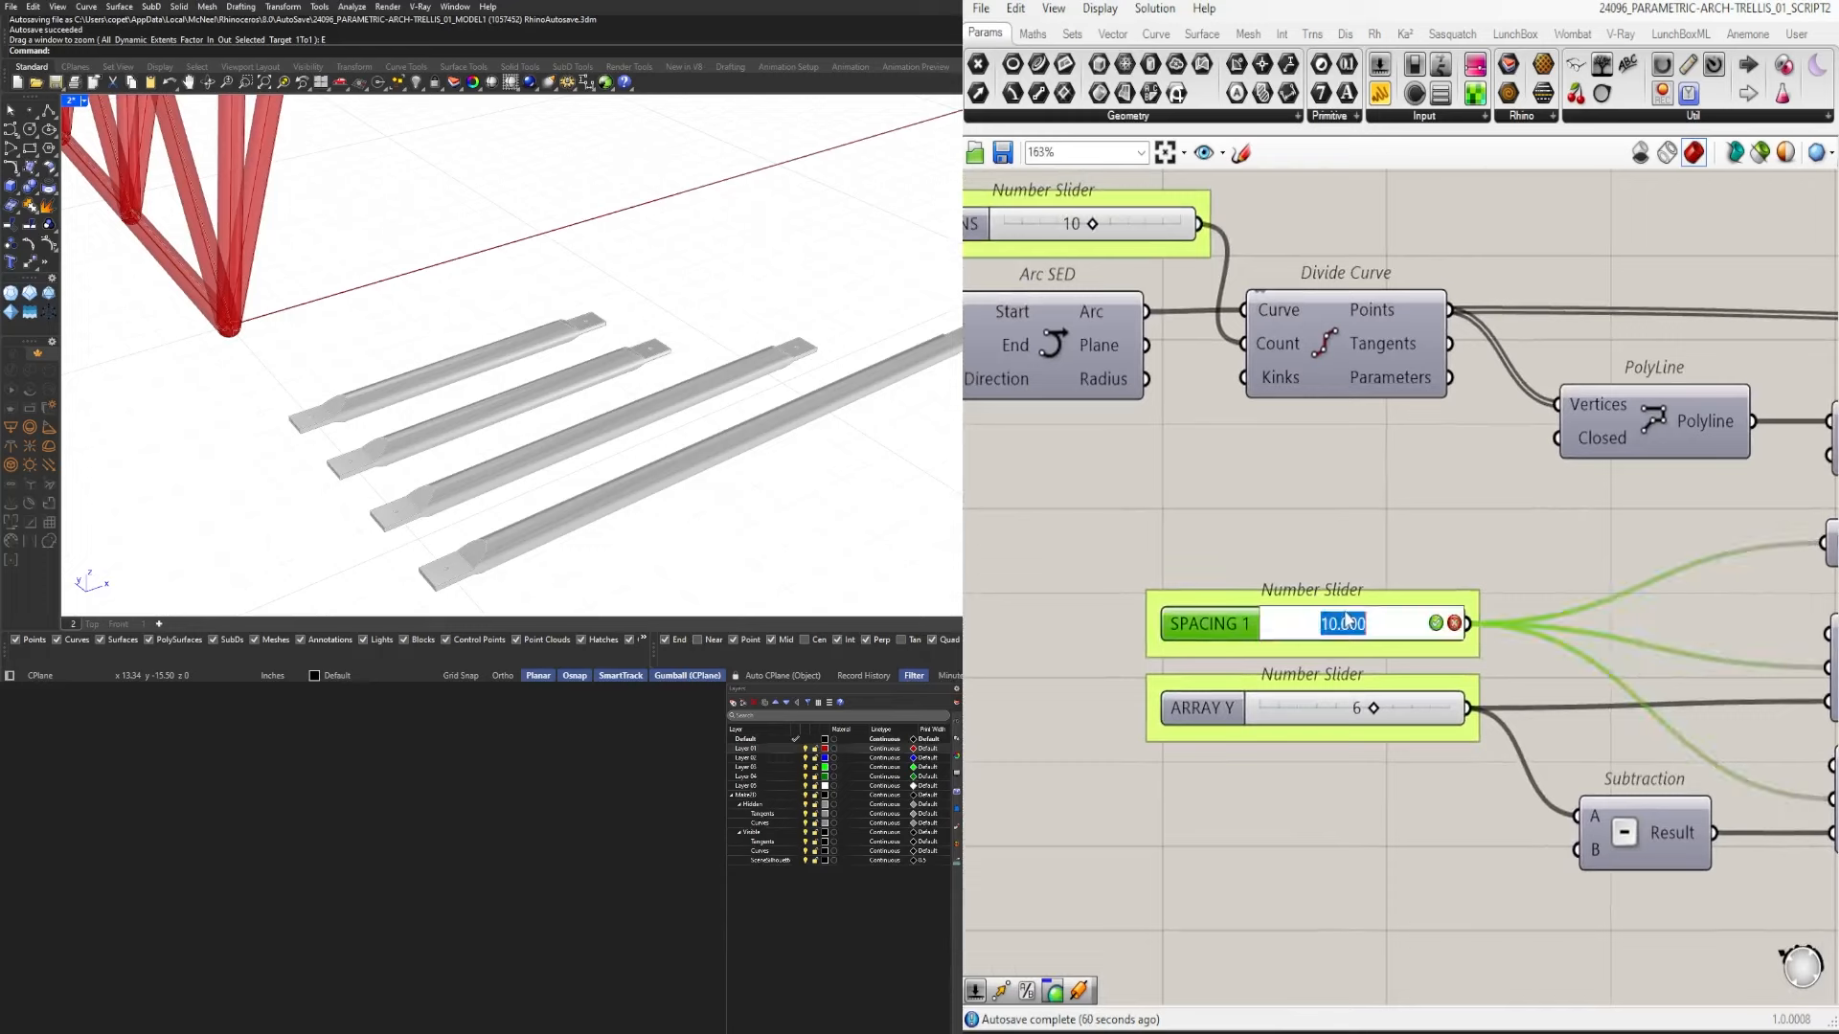
text(12)
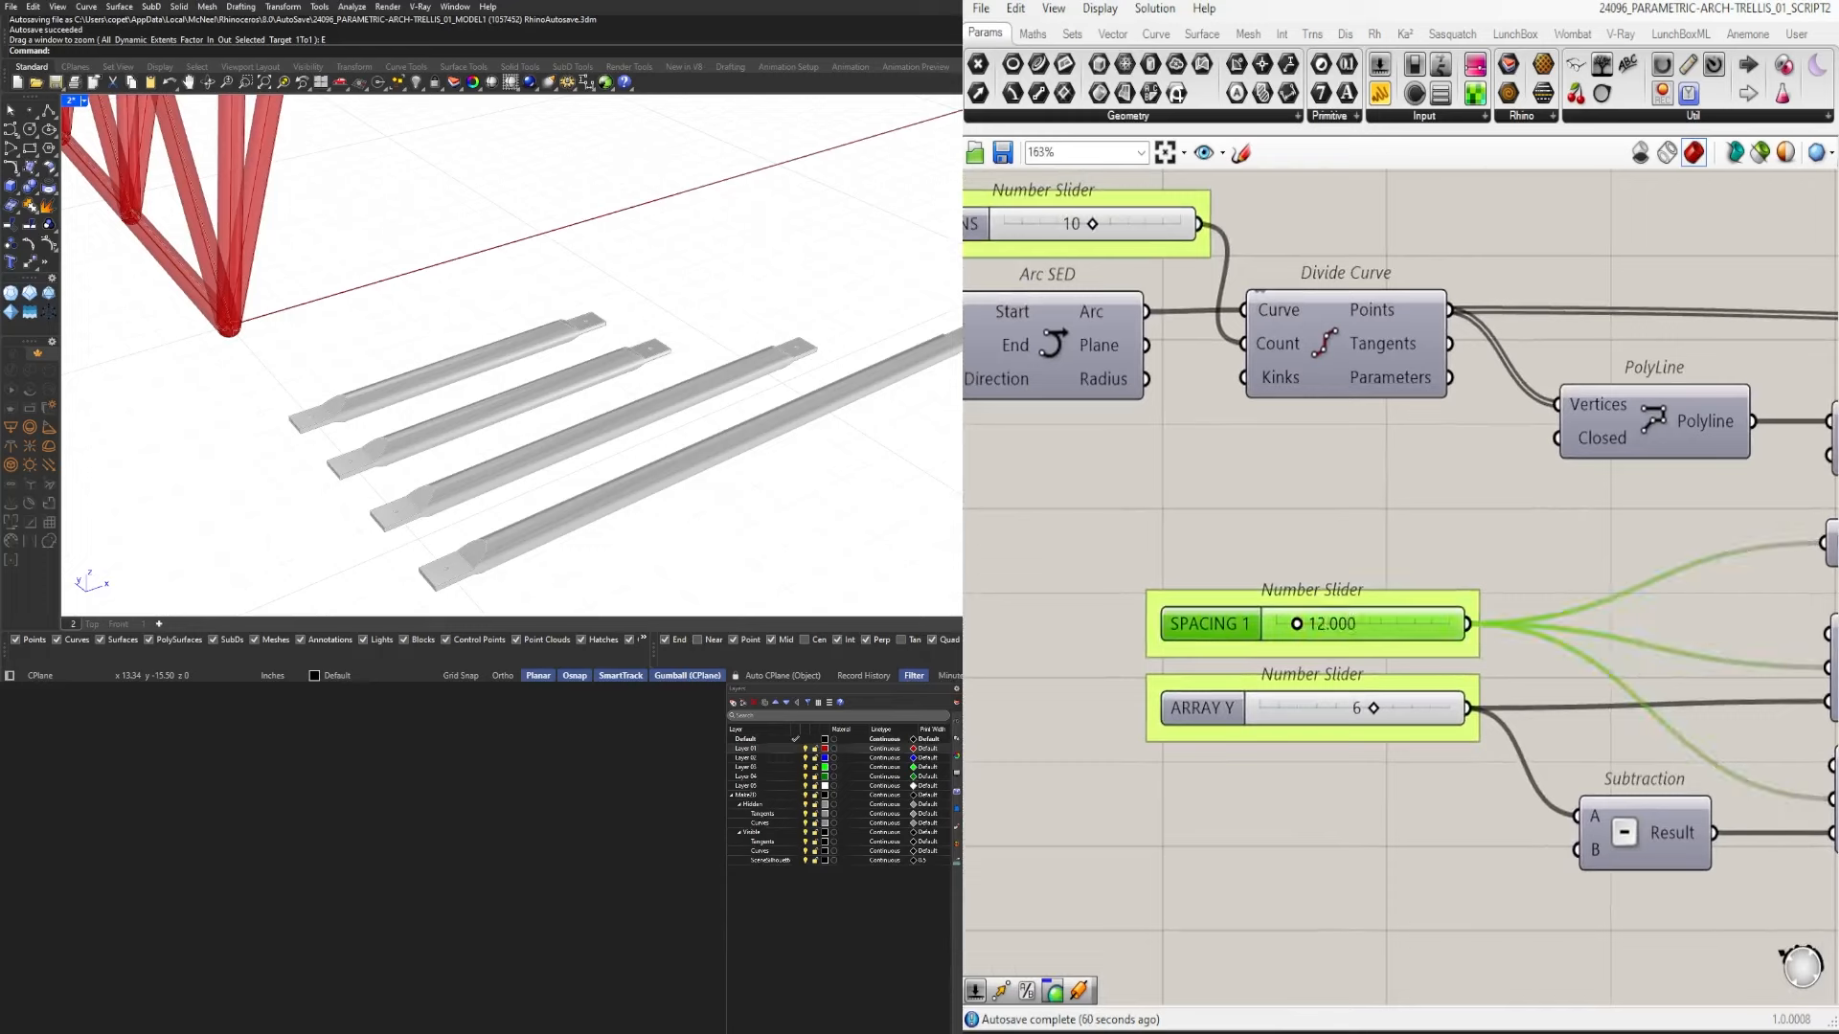
scroll(125, 456, down, 4)
scroll(124, 456, up, 2)
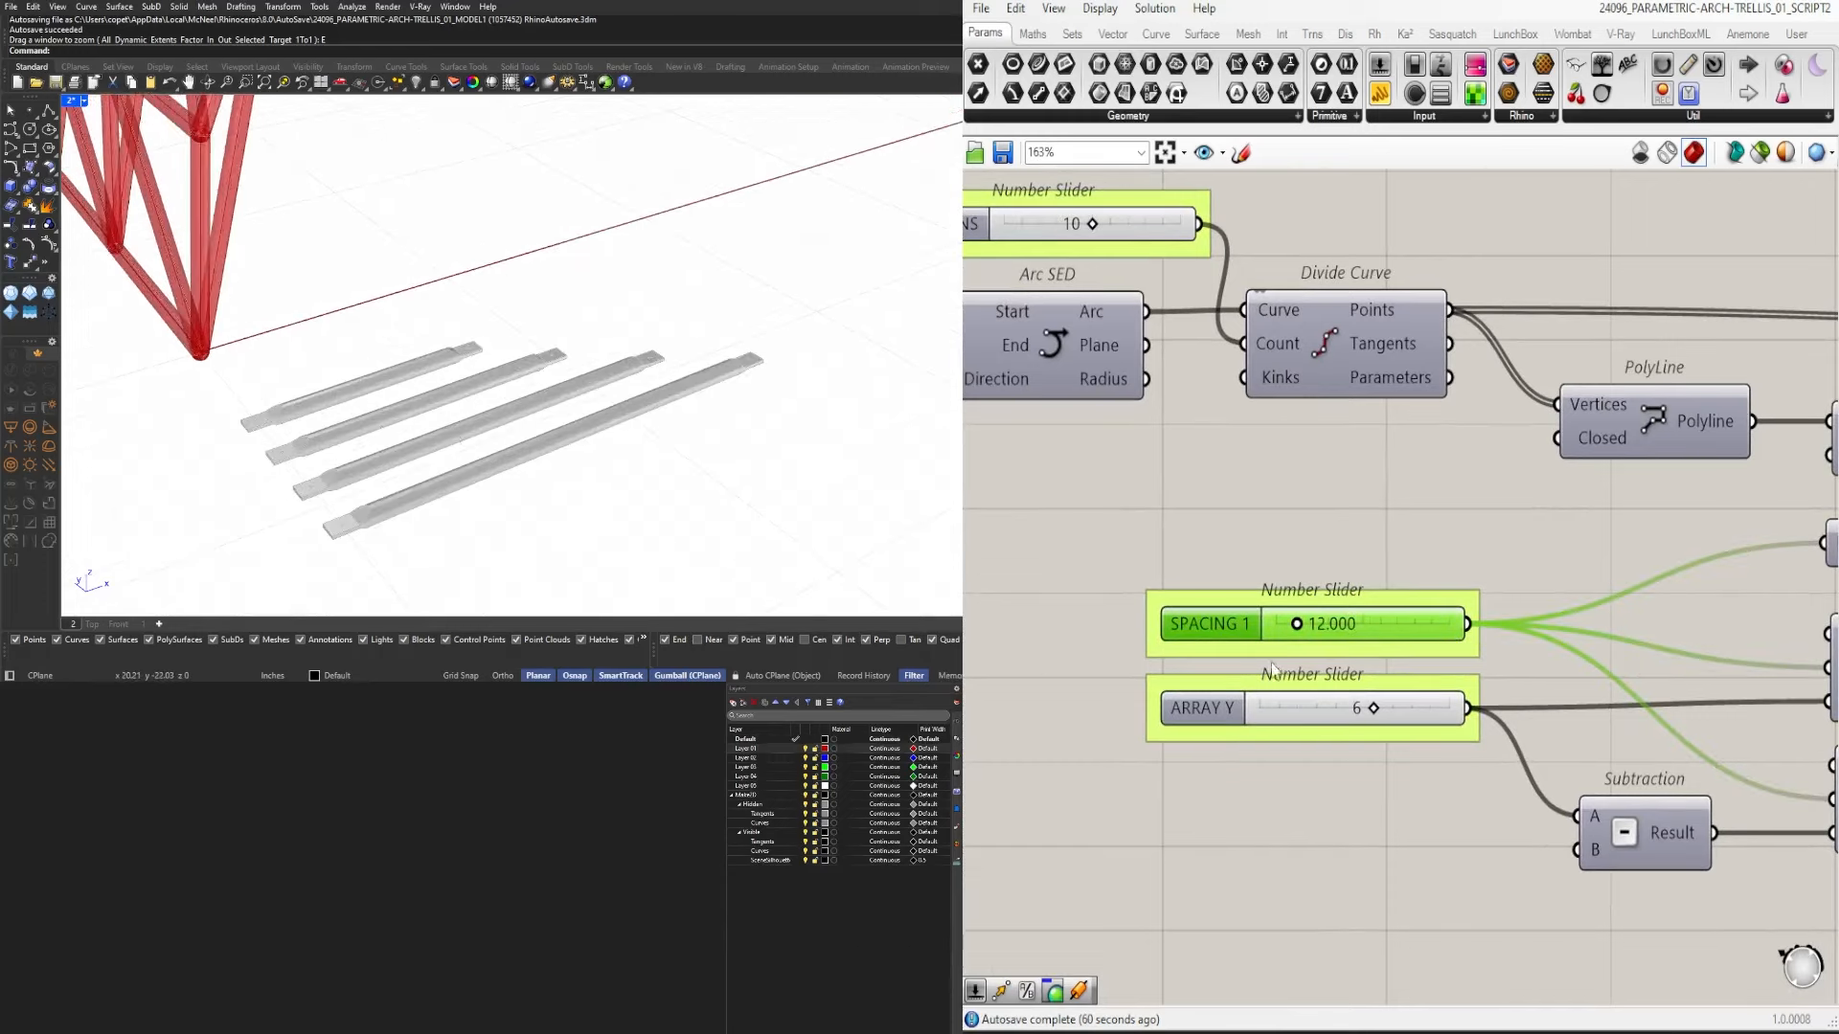
Try a SPACING 1 value of 24 and return the slider to 12.
double_click(1342, 632)
text(24)
key(Return)
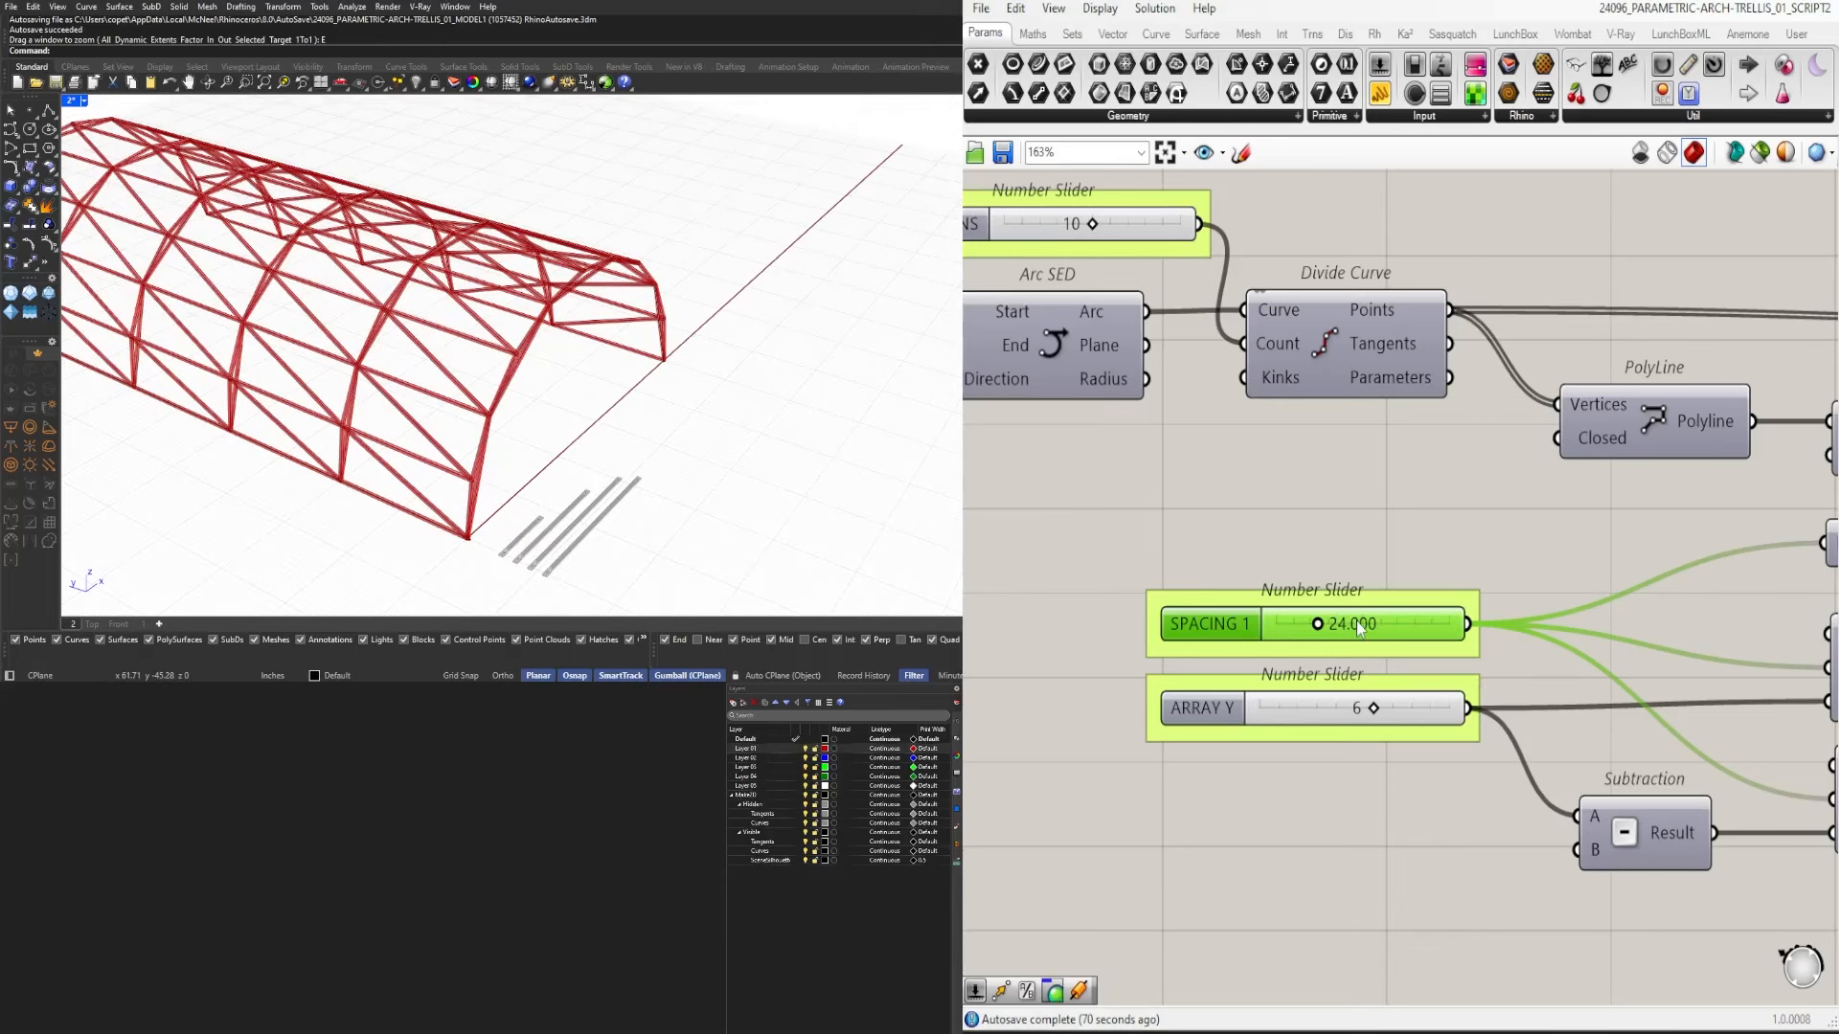
double_click(1394, 623)
text(12)
key(Return)
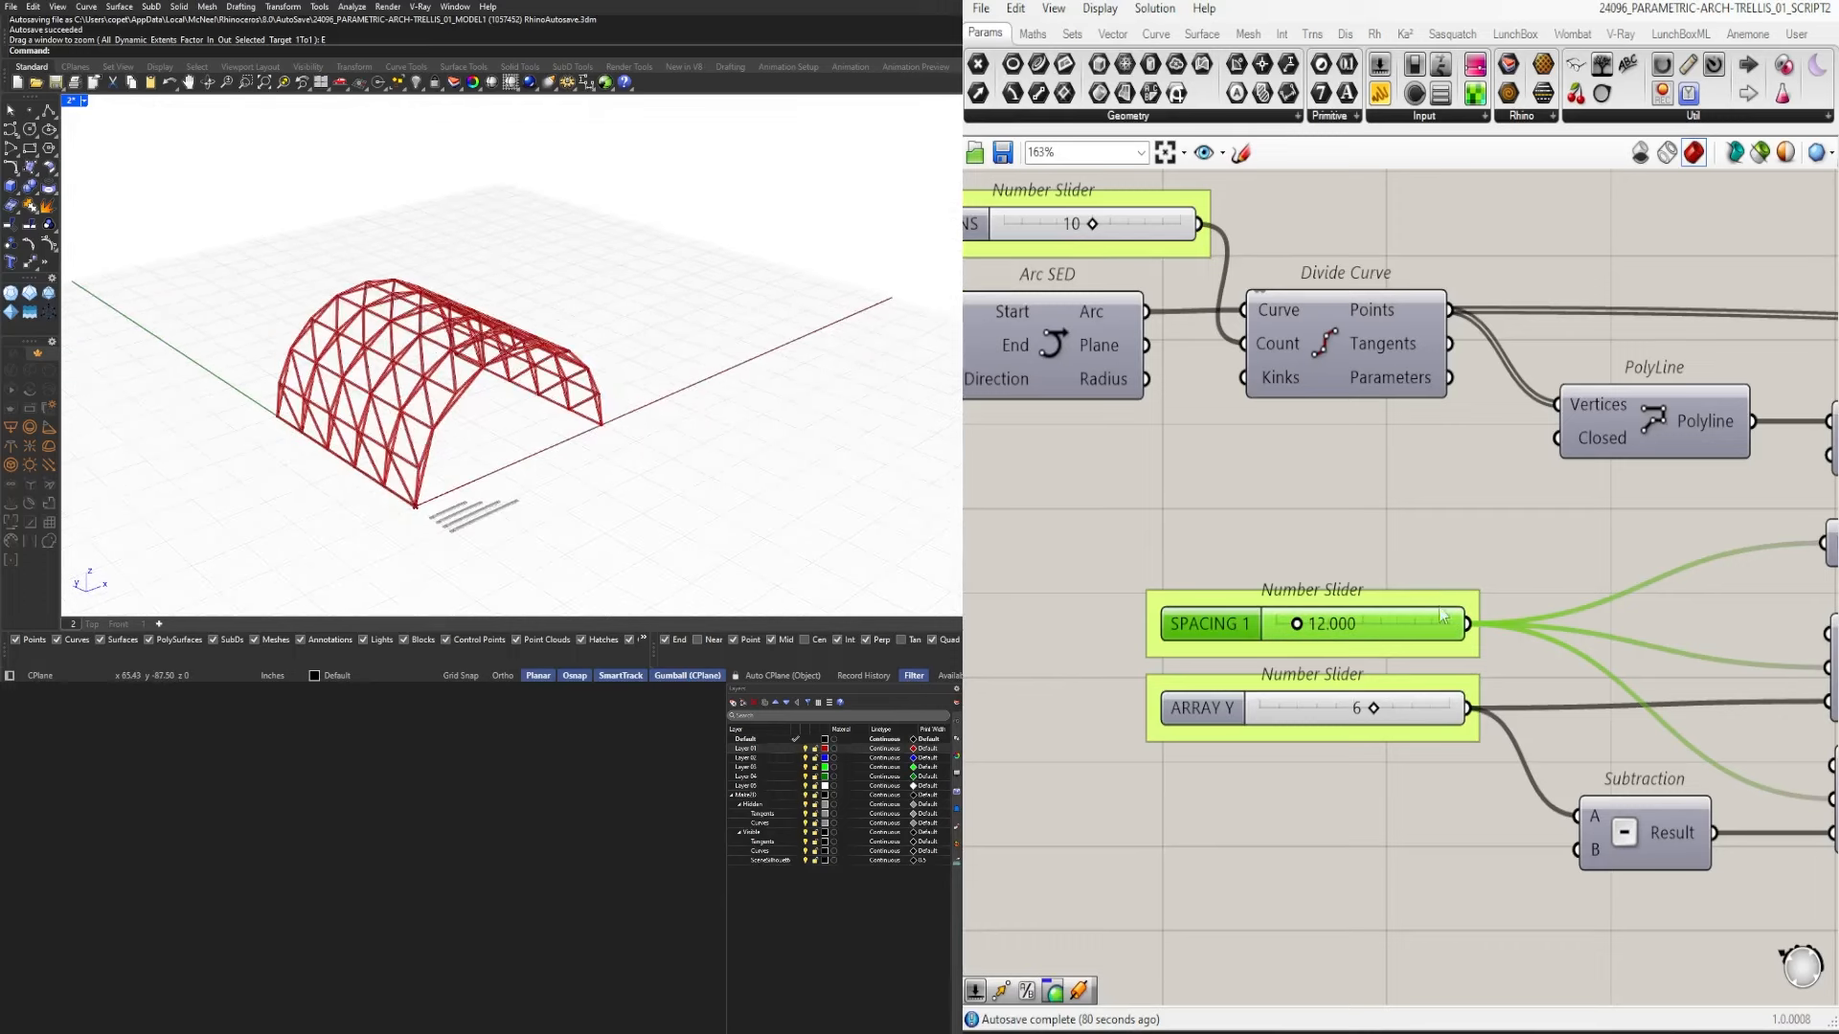
Set the Step slider of the strut layout's Series to 2.1 to adjust the gap between struts.
scroll(1443, 616, down, 10)
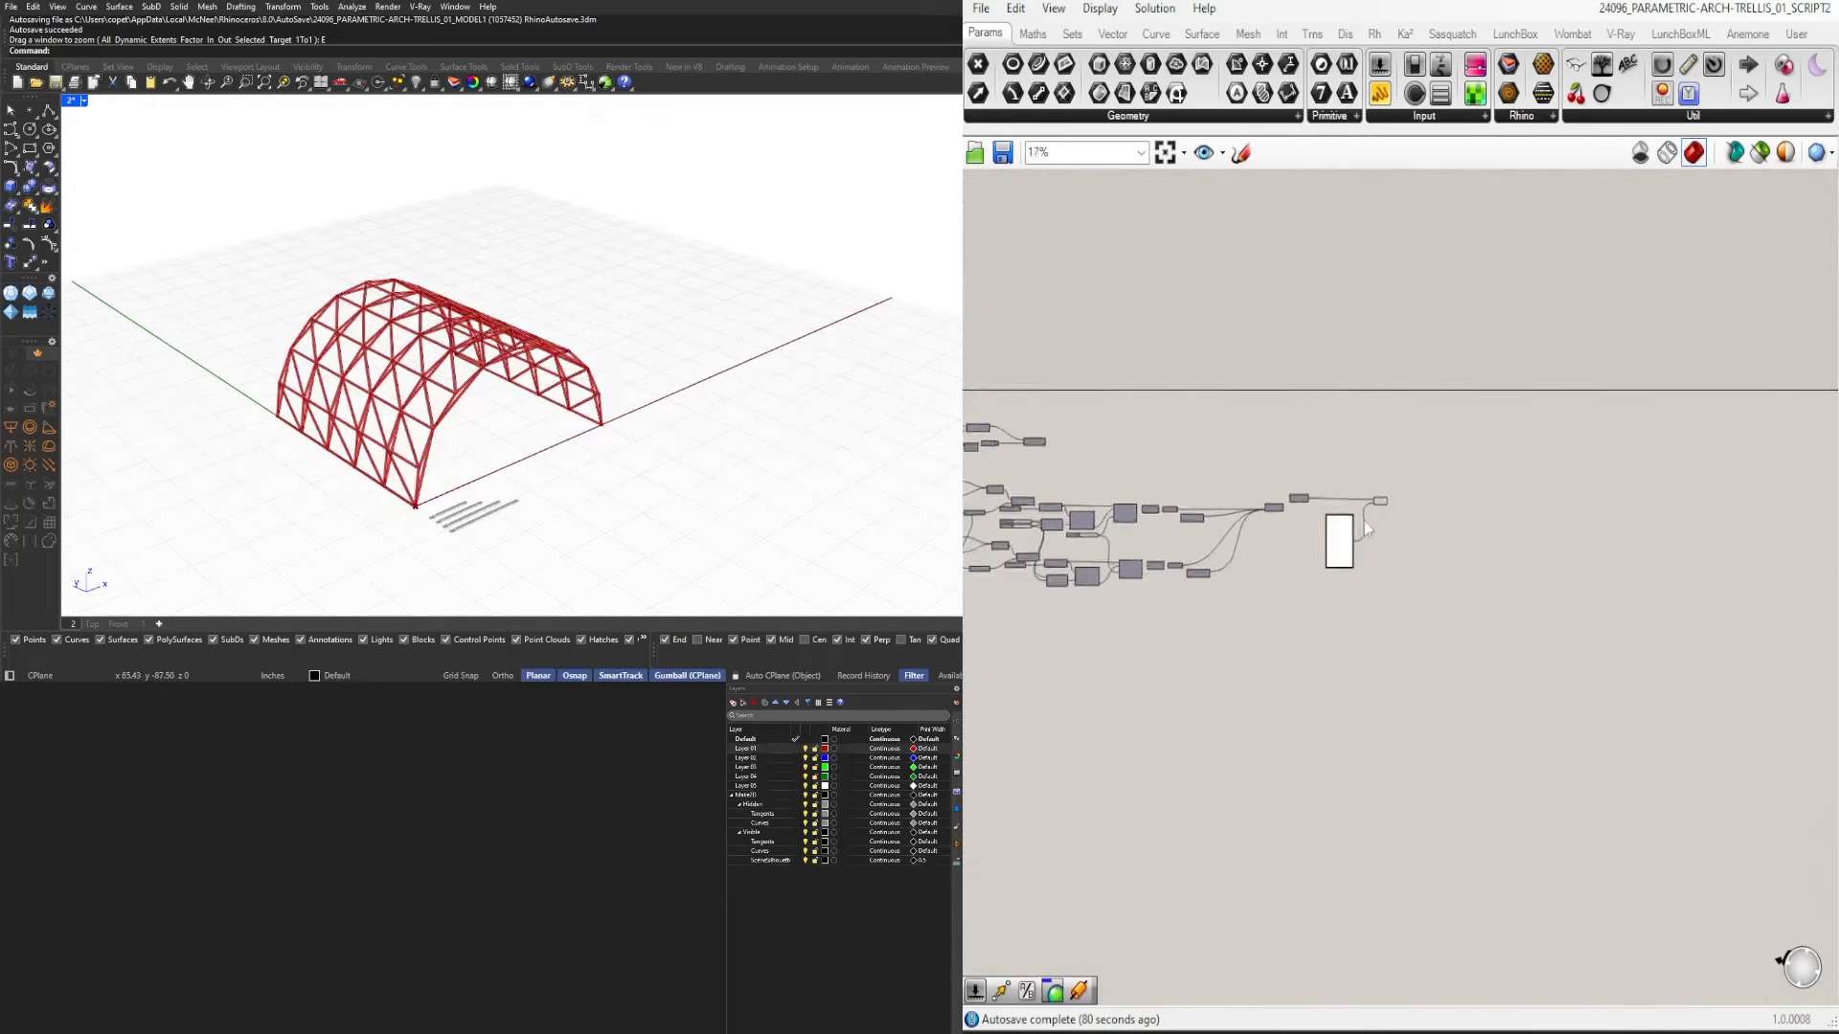
scroll(1364, 521, up, 6)
scroll(483, 543, up, 1)
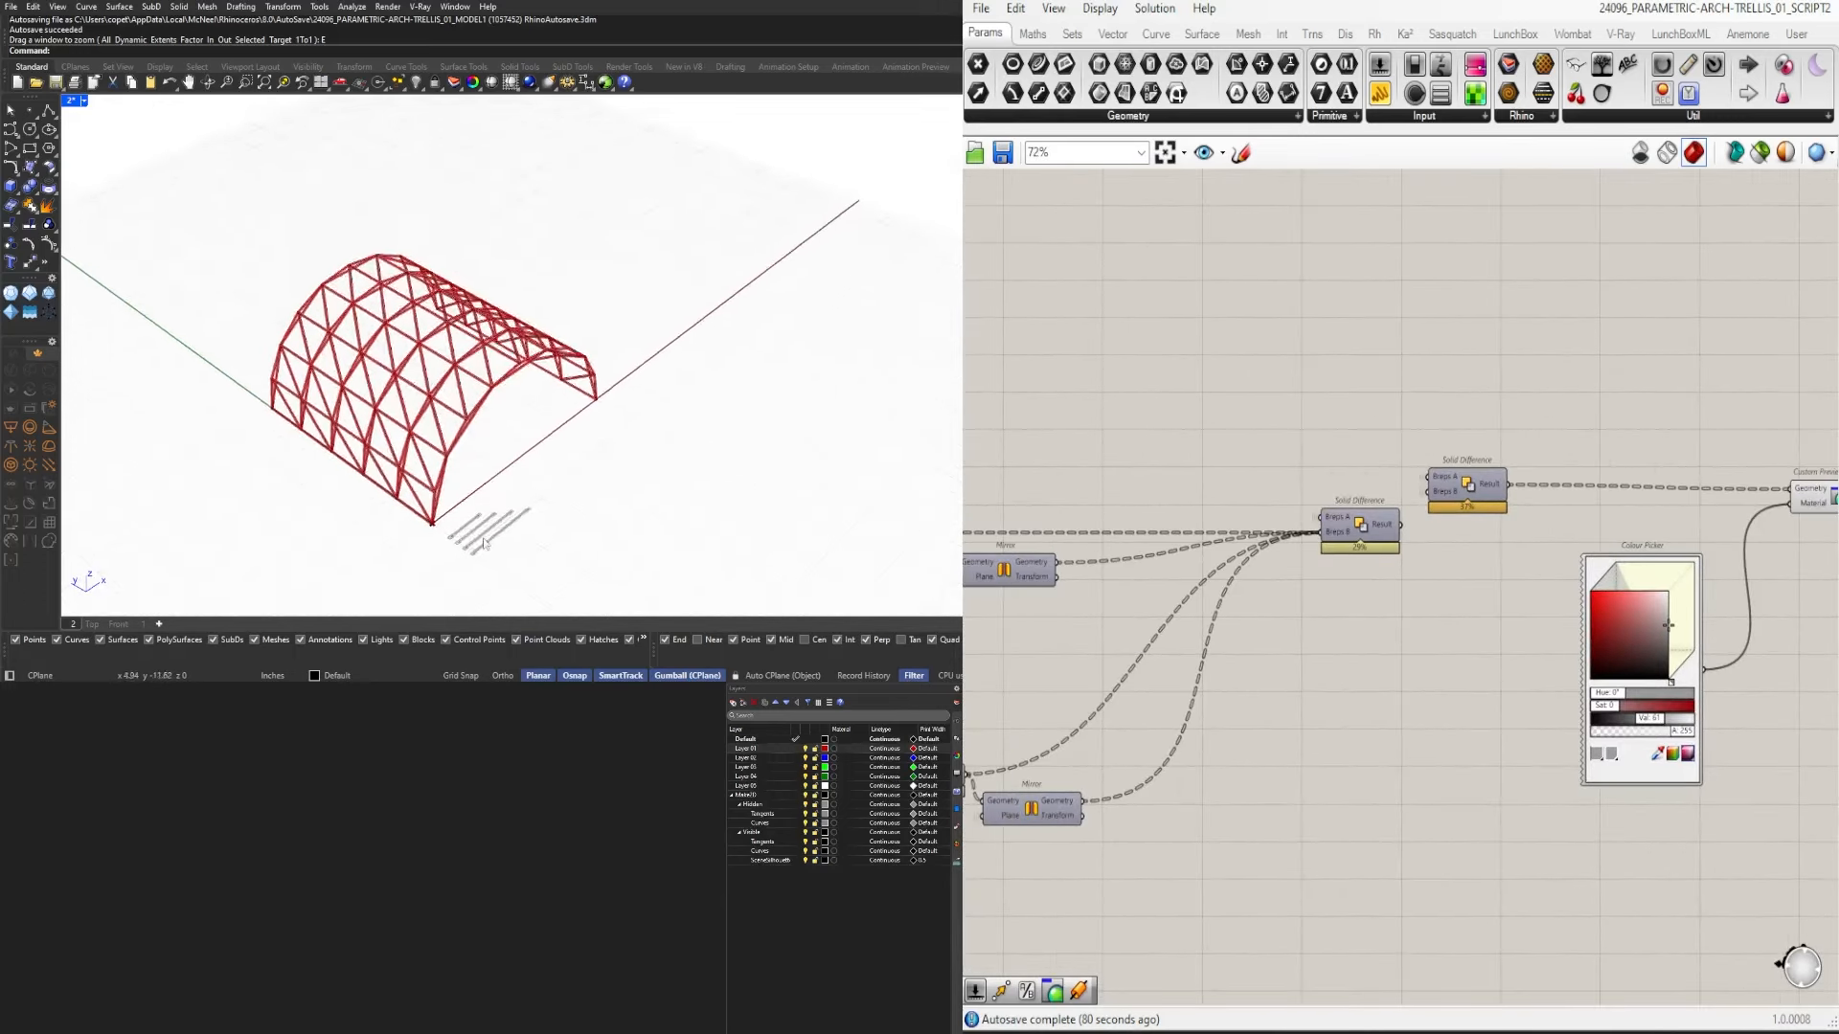
scroll(483, 543, up, 4)
scroll(1025, 527, up, 8)
drag(1190, 451, 1179, 451)
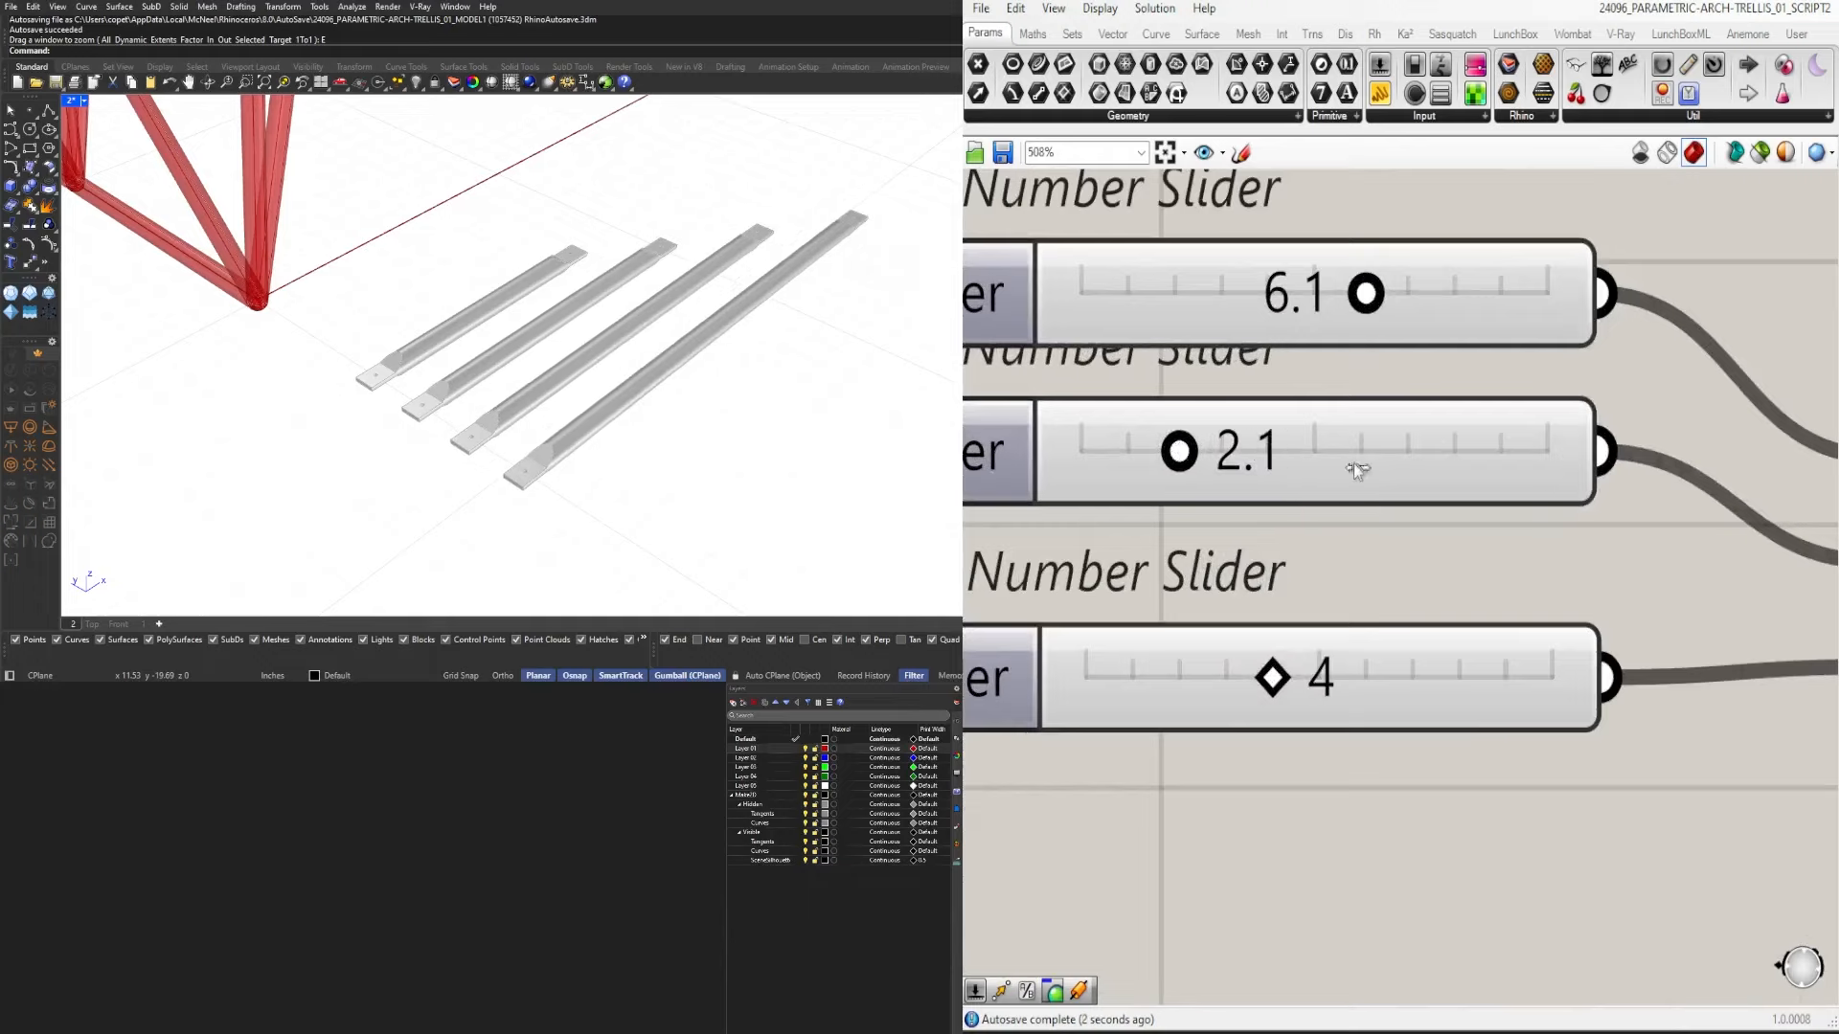
Select the Circle component that feeds the bolt-hole Boundary Surfaces and examine the flattened strut ends up close.
scroll(1353, 463, down, 10)
scroll(1570, 569, up, 5)
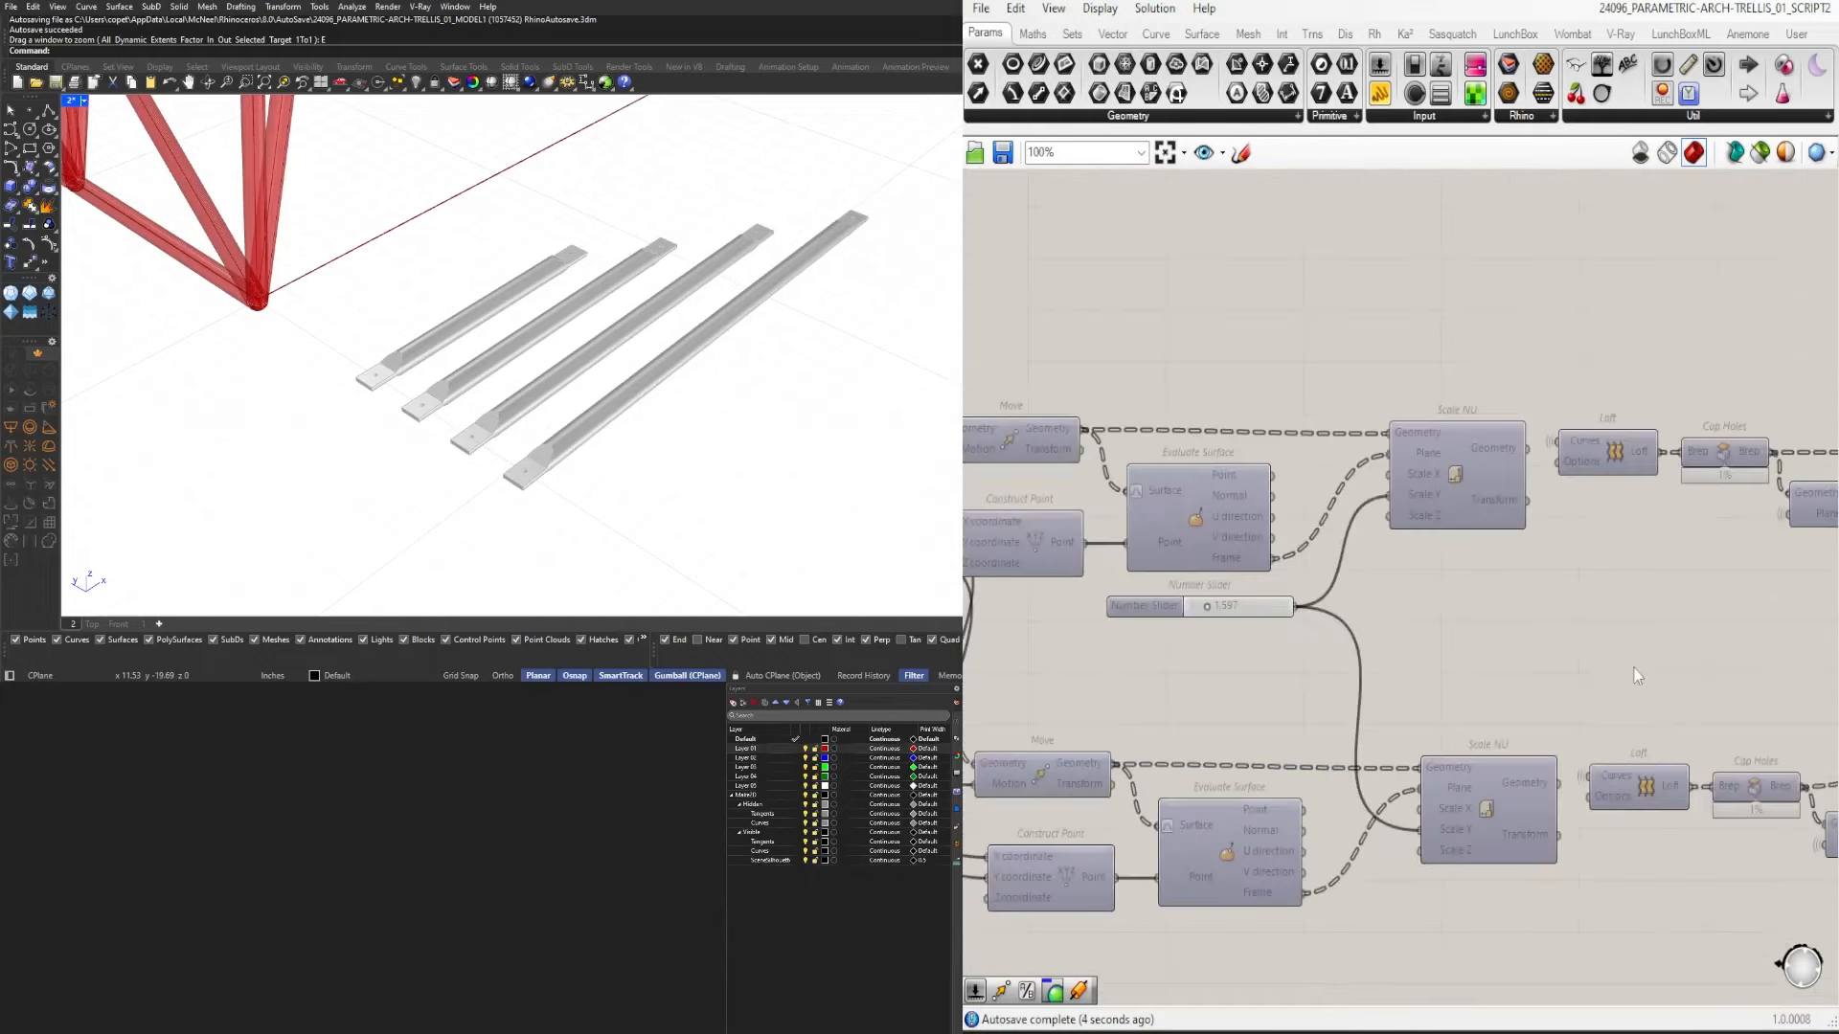
scroll(1400, 598, down, 3)
right_drag(1400, 598, 1666, 718)
scroll(1264, 383, up, 6)
click(1299, 359)
scroll(862, 383, down, 5)
right_drag(613, 421, 915, 416)
scroll(766, 443, down, 6)
scroll(914, 416, up, 6)
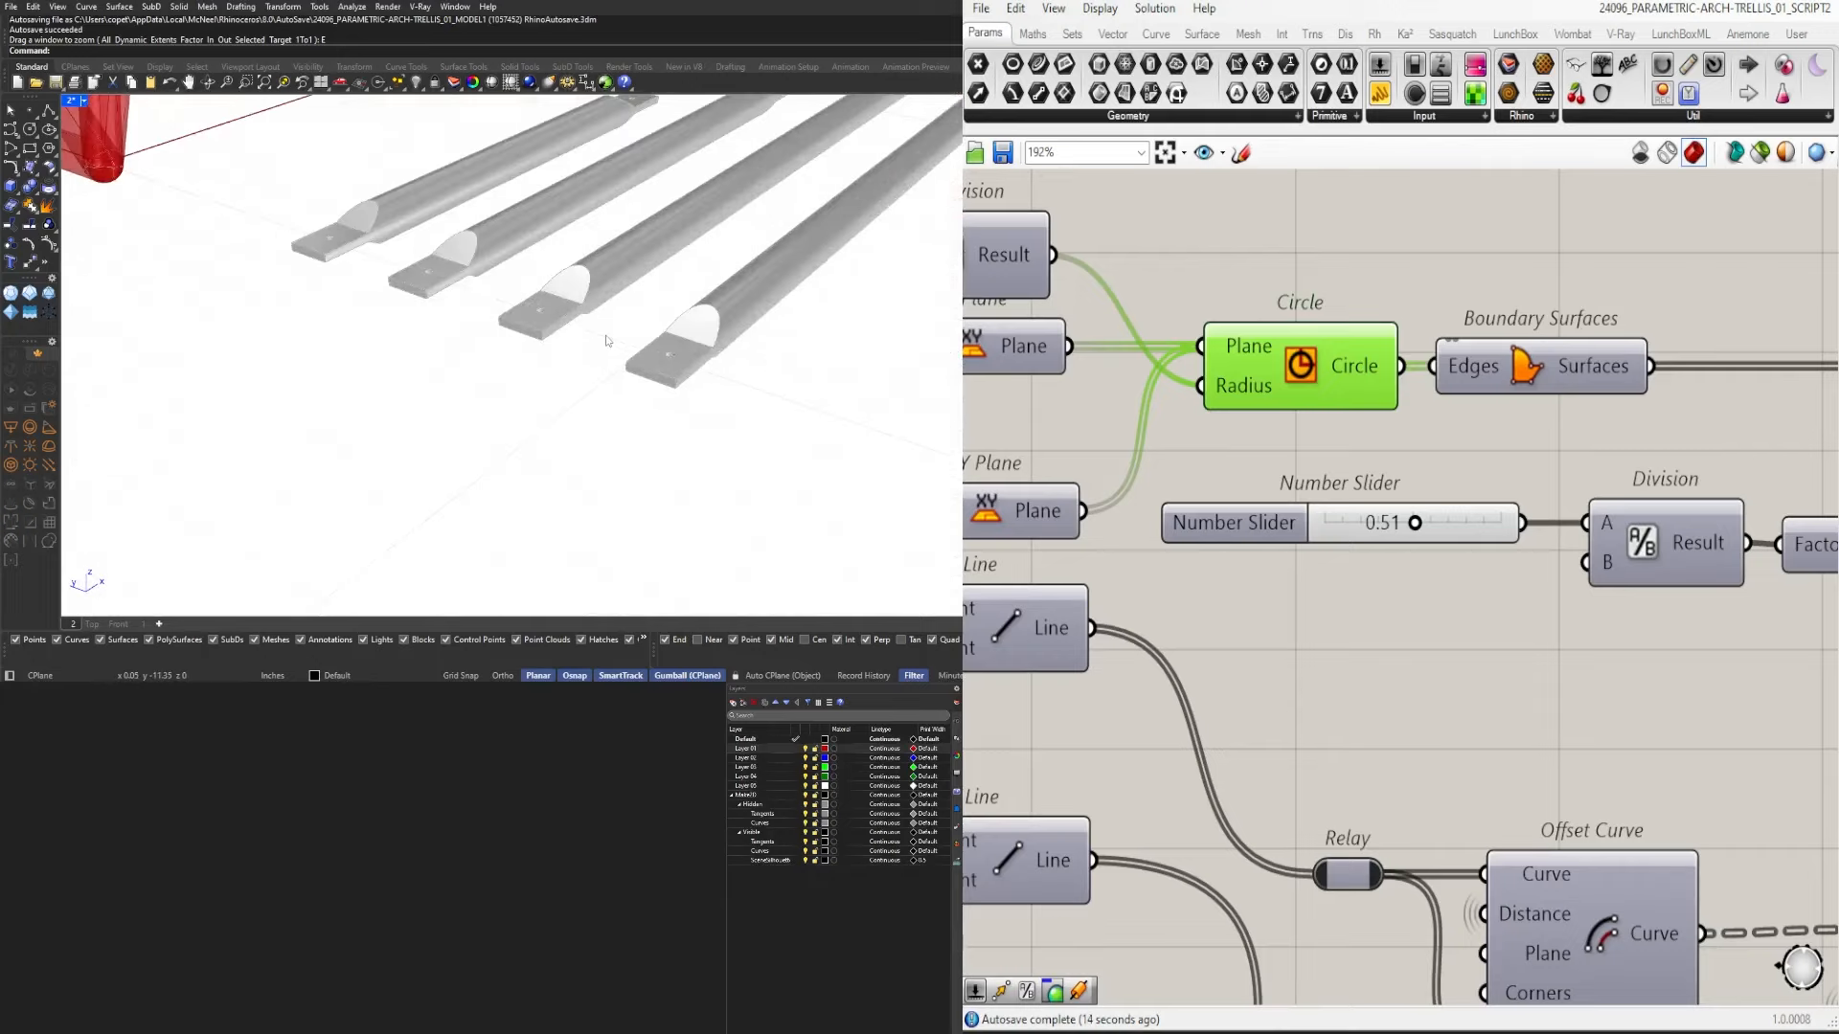
Duplicate the Move fed by the upper Loft, connect the bolt-hole Boundary Surfaces to the copy's Geometry, and turn on its preview.
scroll(1223, 524, down, 5)
scroll(1353, 587, up, 3)
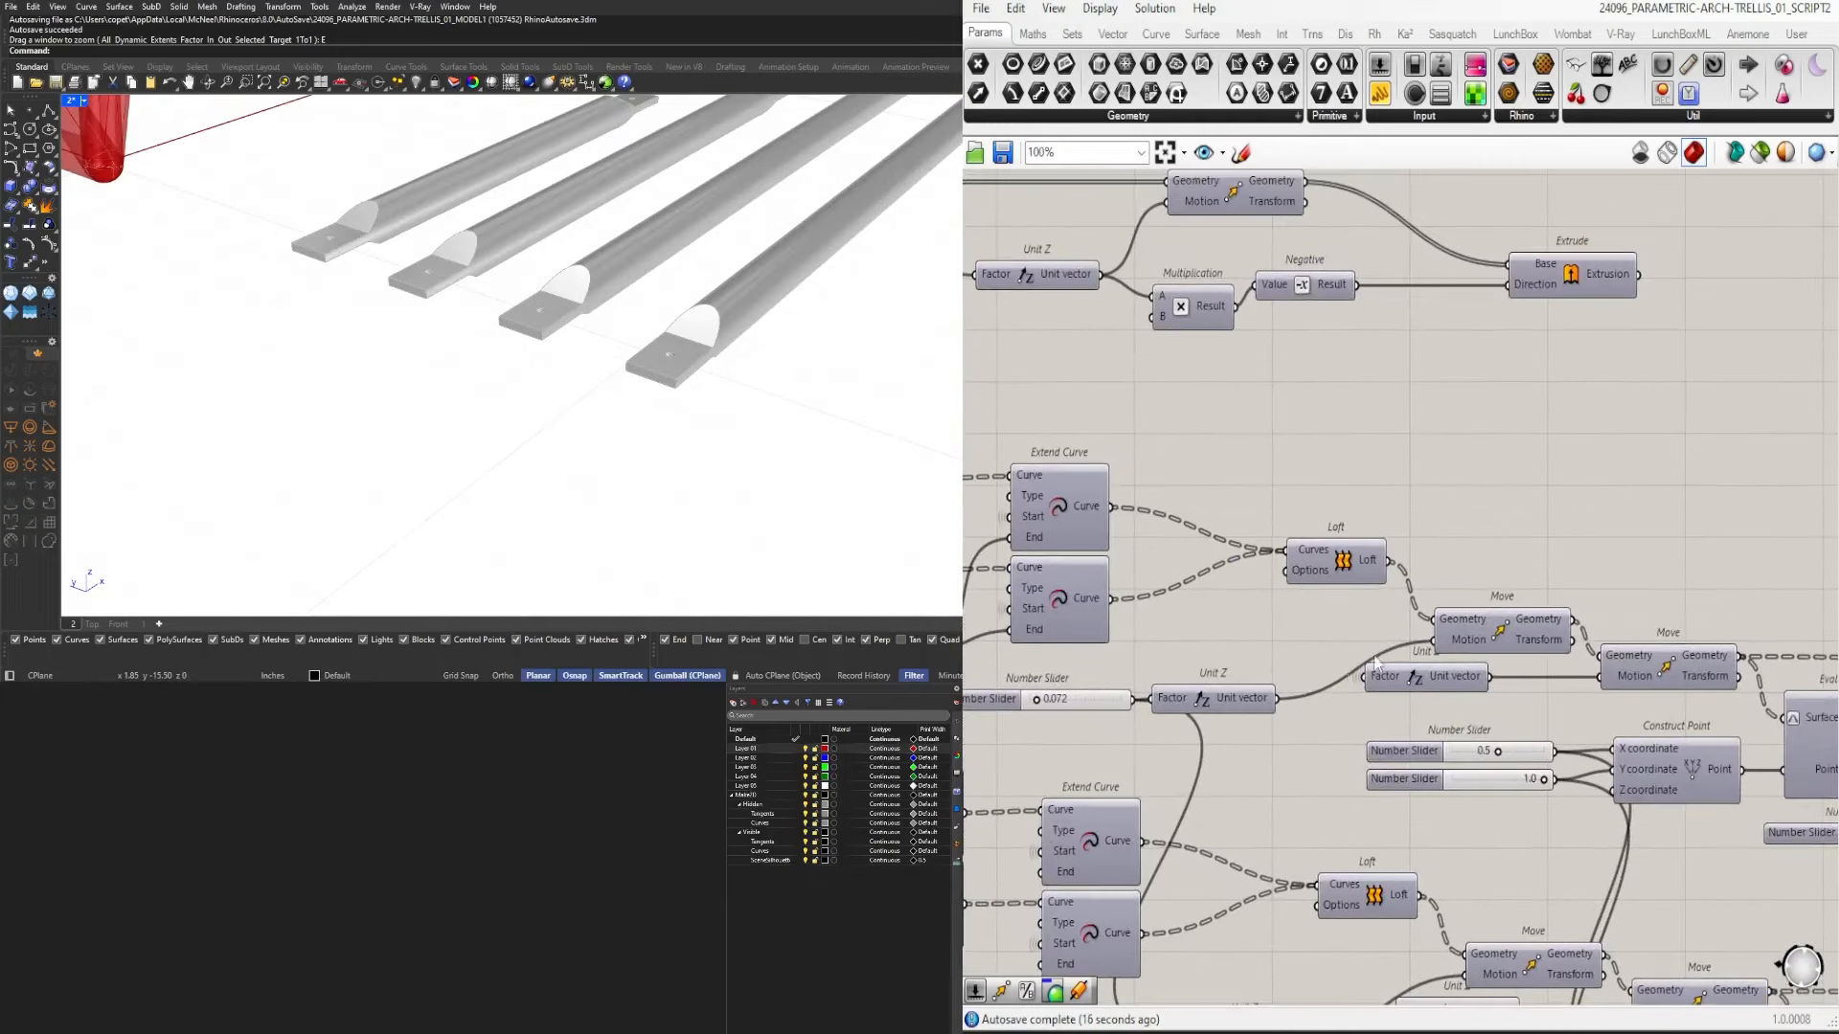
alt+drag(1625, 596, 1632, 399)
scroll(1595, 725, down, 2)
drag(1177, 320, 1565, 495)
drag(1083, 322, 1188, 388)
middle_click(1609, 509)
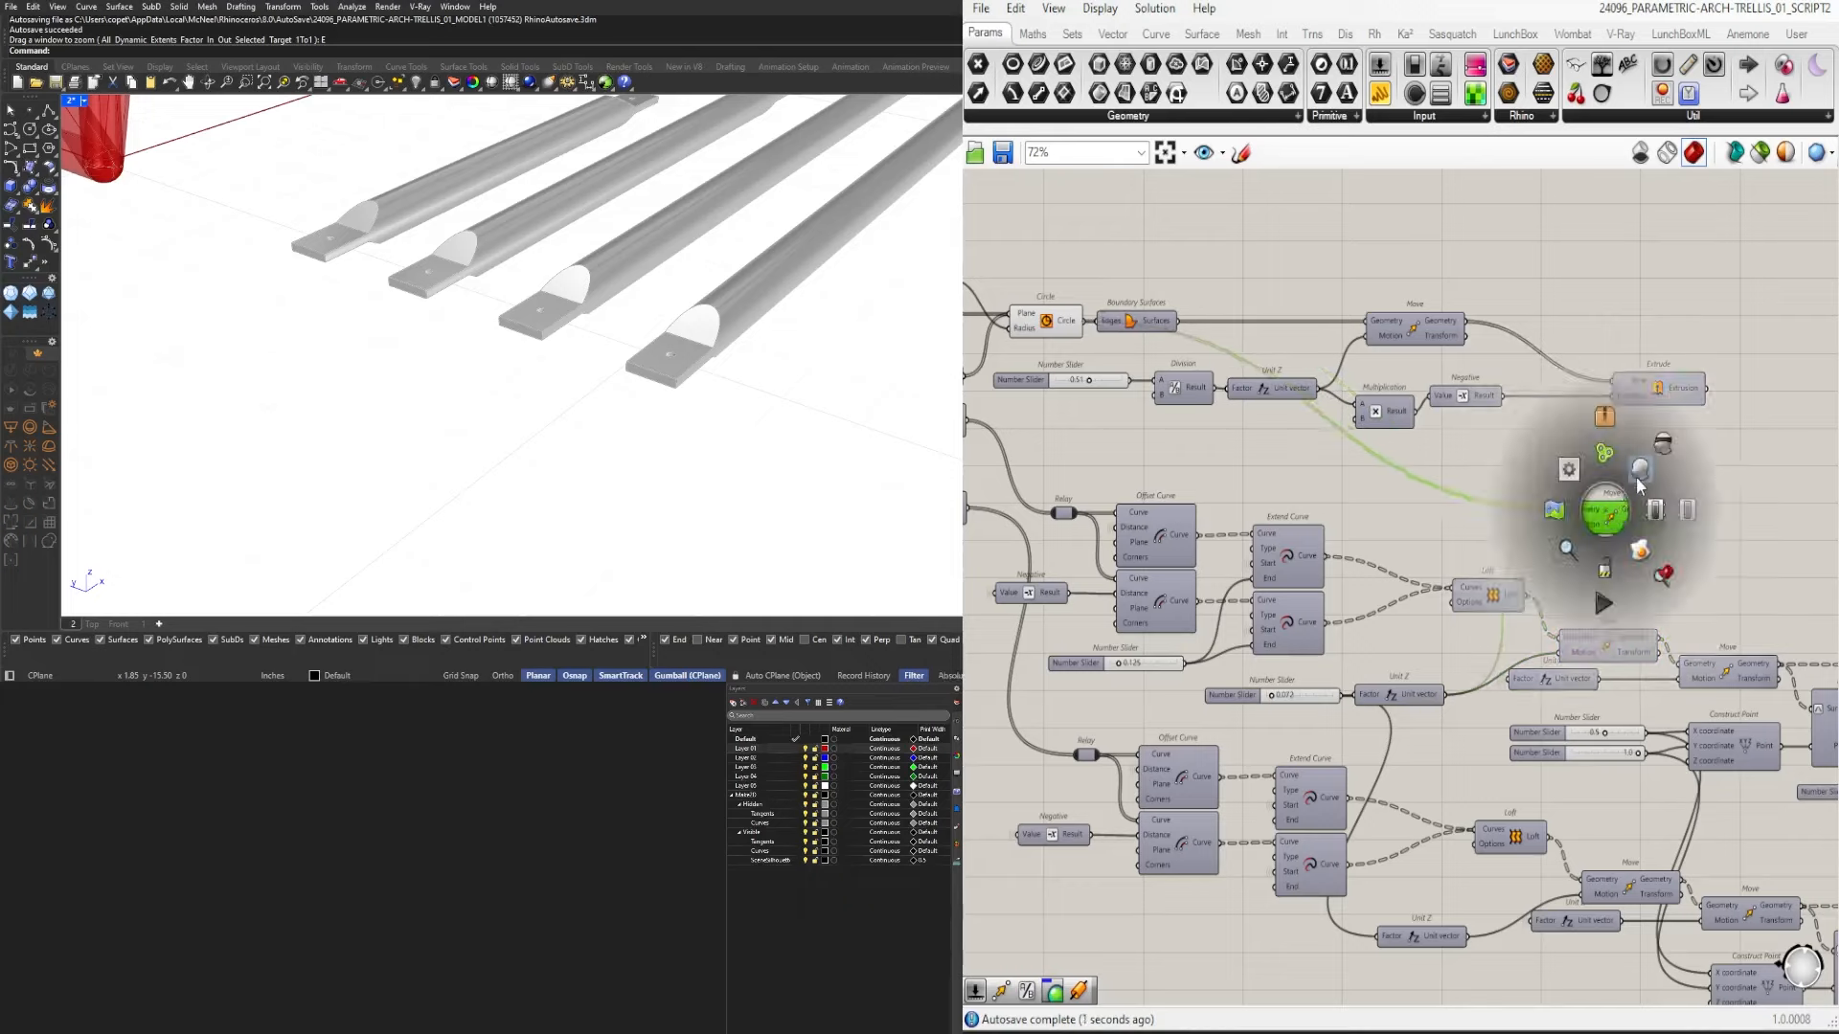
click(1640, 479)
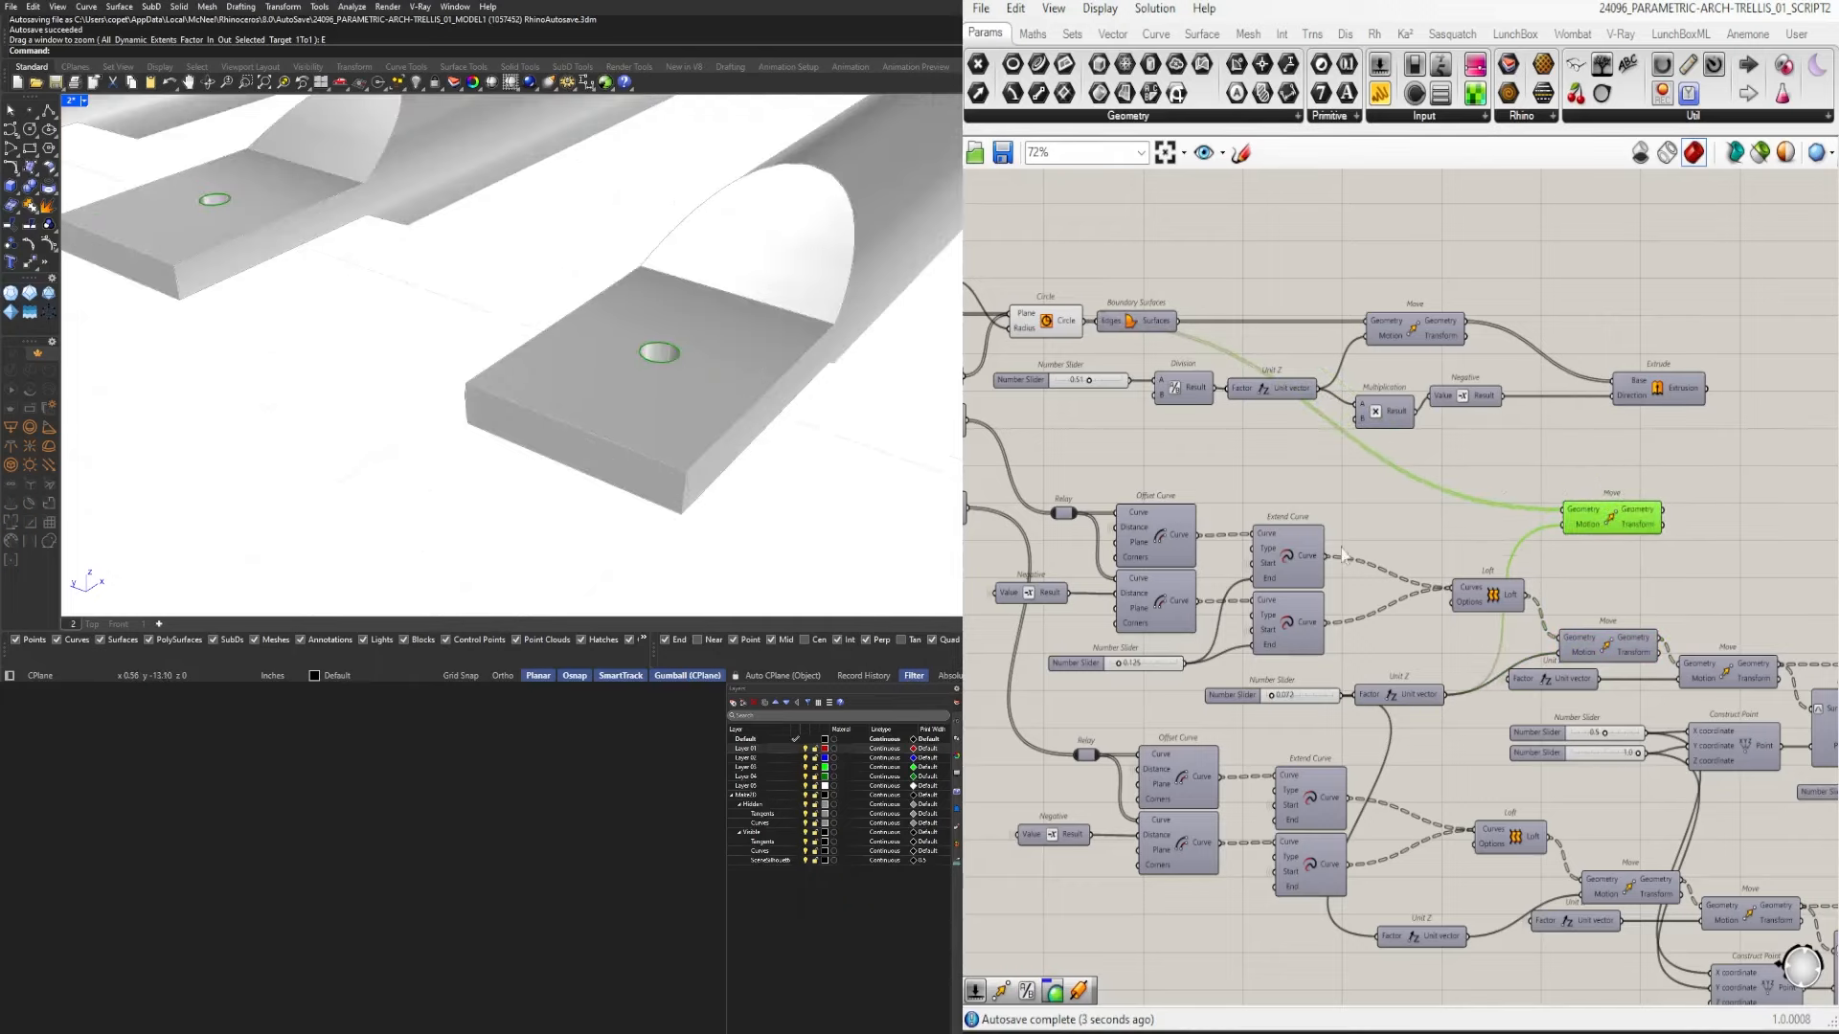